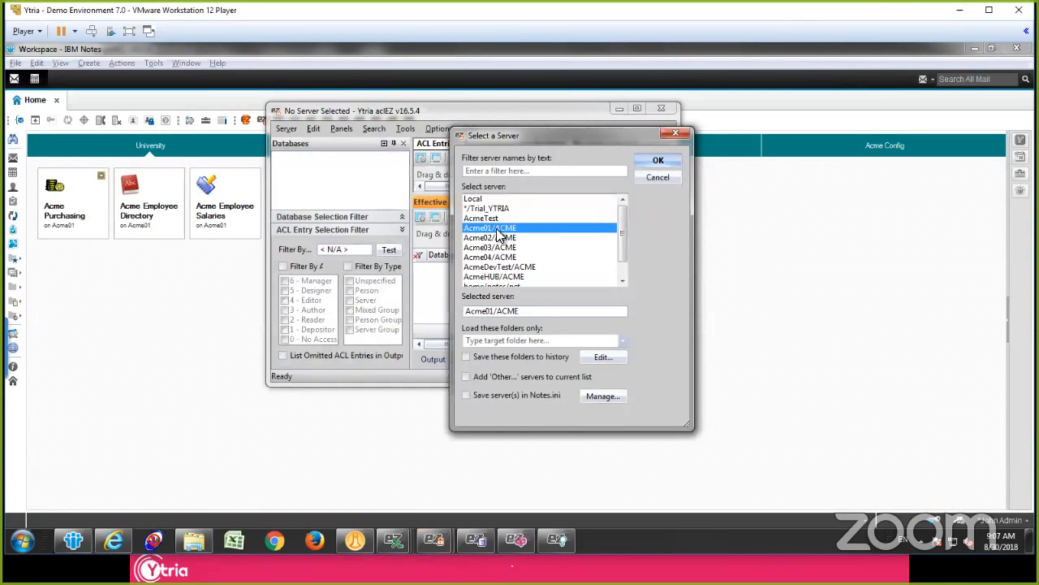
# Step: Load the Acme01/ACME server, maximize the aclEZ window and widen the database list slightly
pyautogui.doubleClick(499, 228)
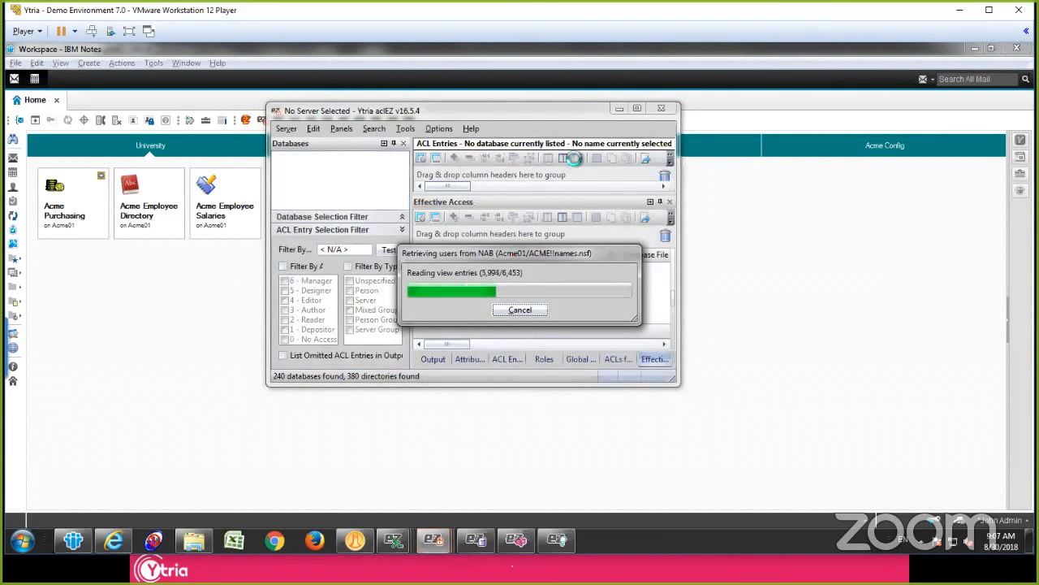
pyautogui.click(638, 109)
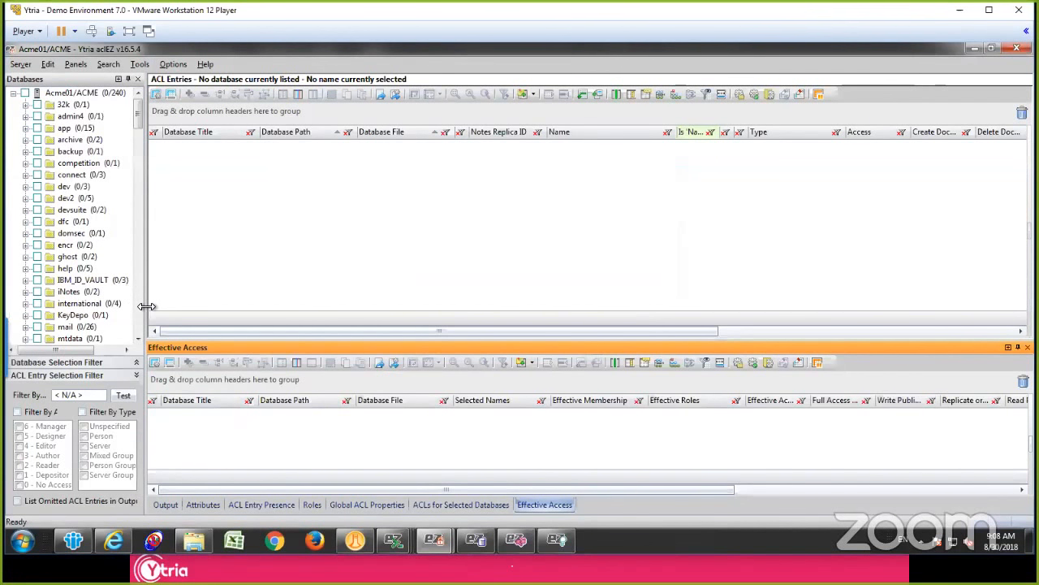
pyautogui.moveTo(144, 307); pyautogui.dragTo(160, 306)
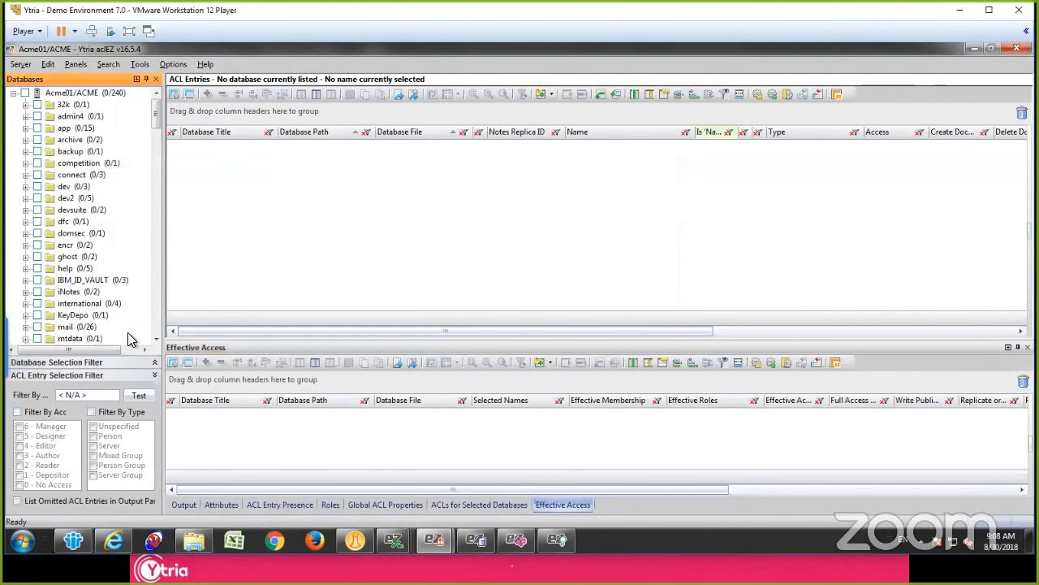
# Step: Try including only databases, without templates, through the database selection filter and discard the resulting selection
pyautogui.click(104, 362)
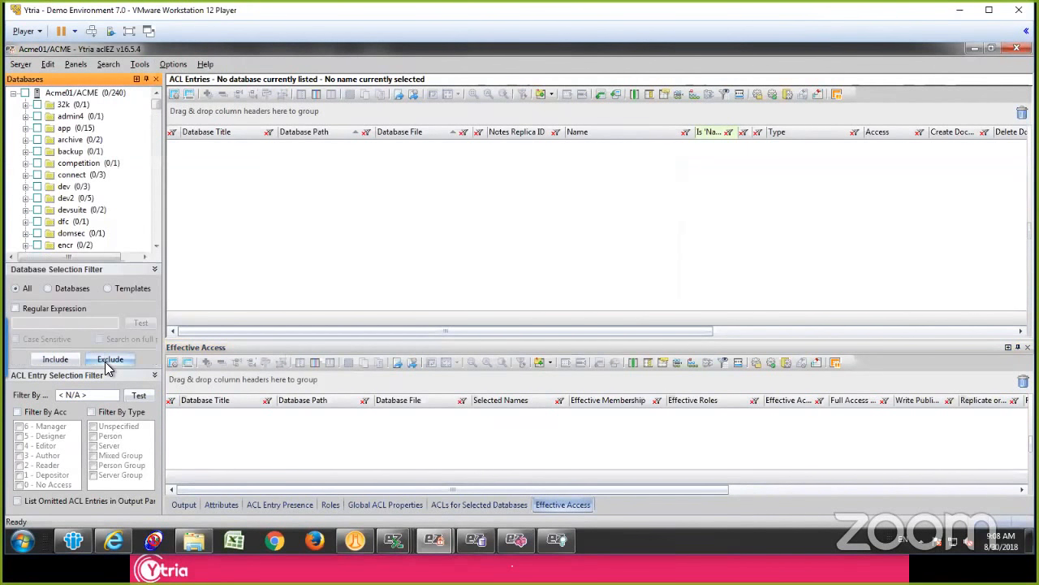
pyautogui.click(62, 288)
pyautogui.click(52, 362)
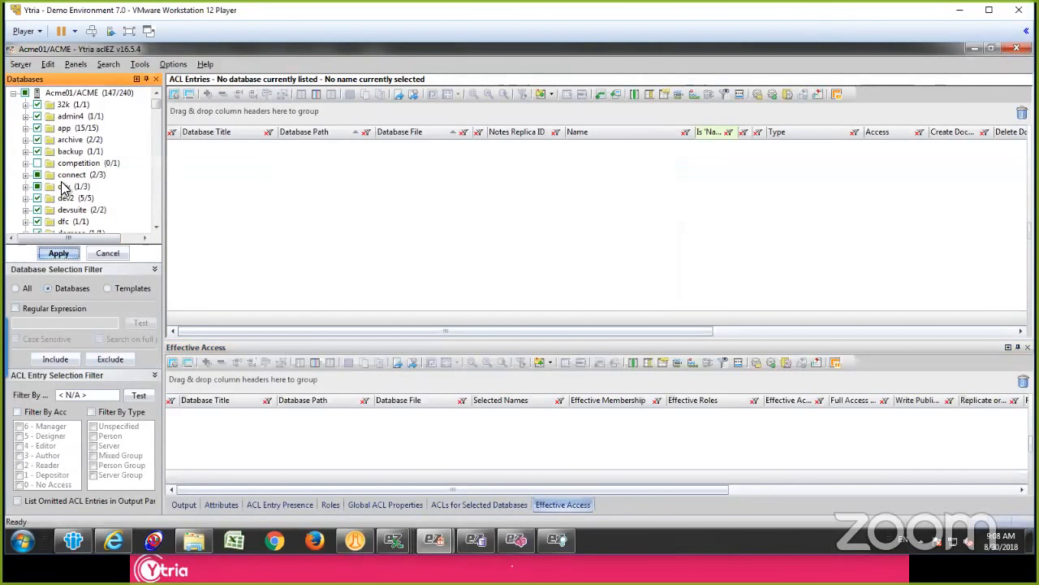
pyautogui.click(110, 256)
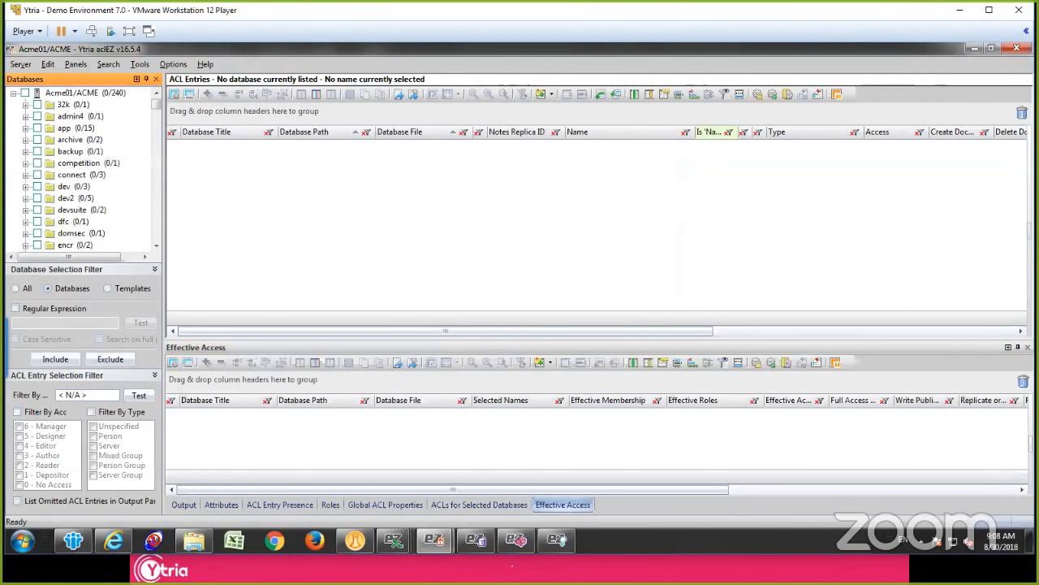
# Step: Try the ACL entry filters by access level and by type, leaving both disabled
pyautogui.click(88, 395)
pyautogui.click(29, 412)
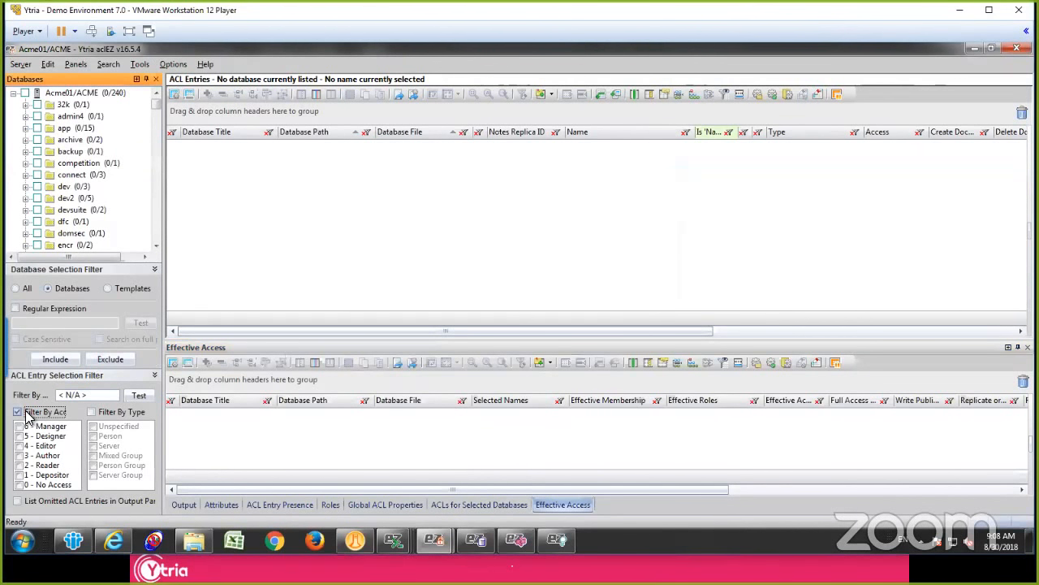
pyautogui.click(26, 412)
pyautogui.click(96, 412)
pyautogui.click(97, 411)
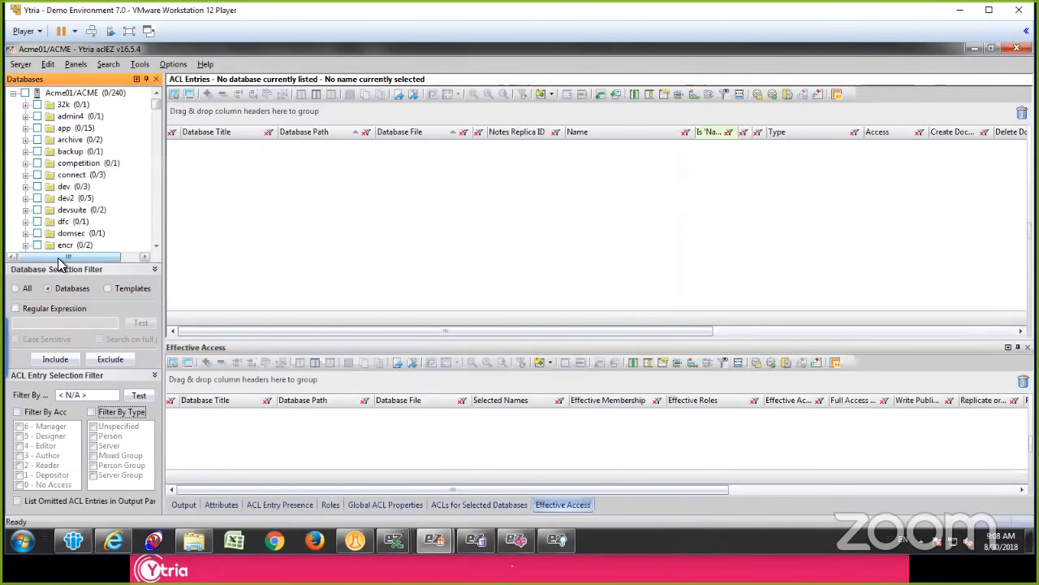
# Step: Load the ACL entries of all databases on Acme01/ACME and enlarge the ACL Entries grid
pyautogui.click(25, 94)
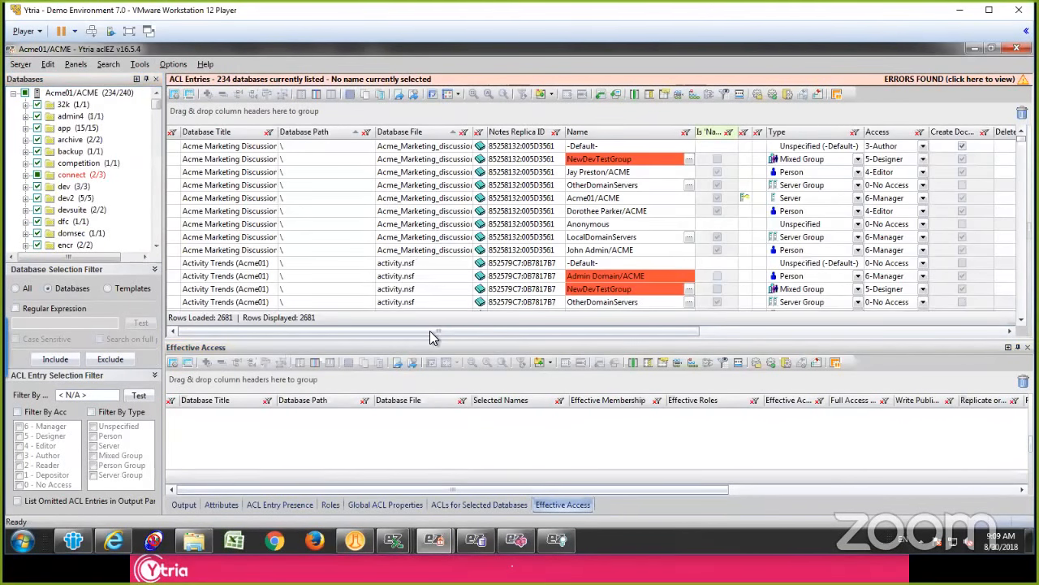
pyautogui.moveTo(431, 340); pyautogui.dragTo(433, 410)
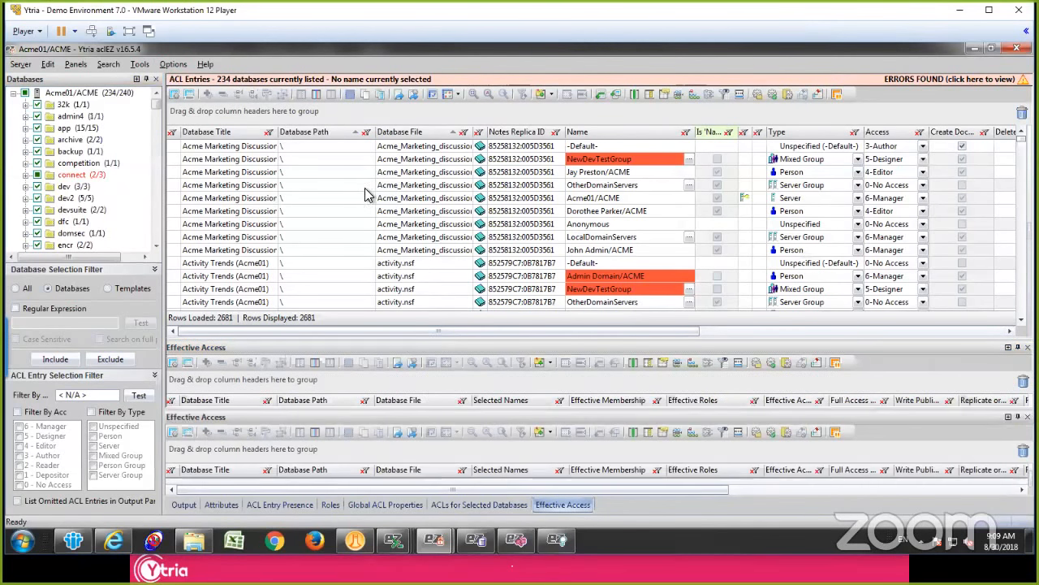
# Step: Examine the Acme Marketing Discussion ACL entries, checking database title, file, name, type and access level
pyautogui.click(414, 198)
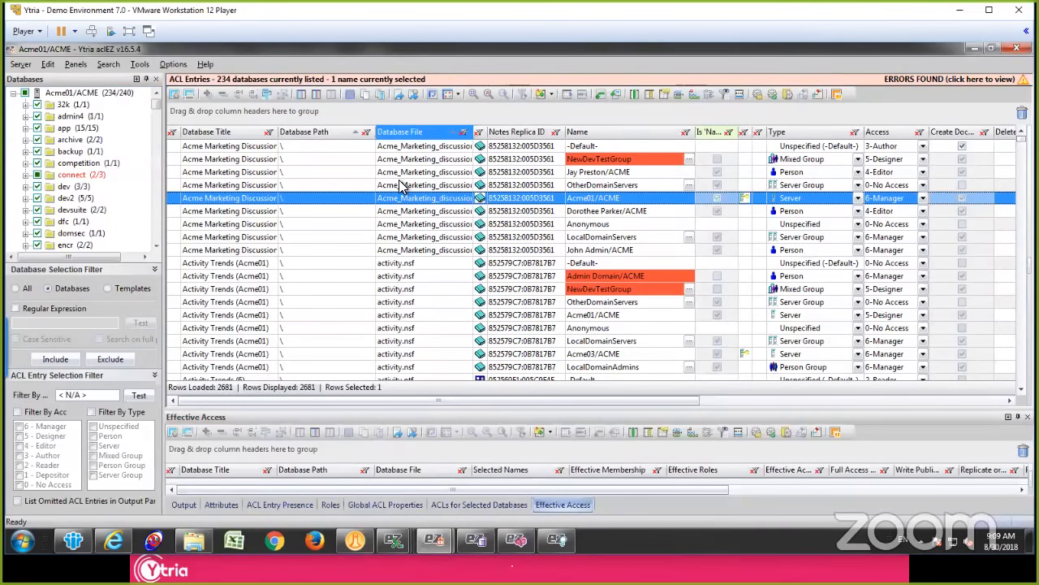
pyautogui.click(259, 173)
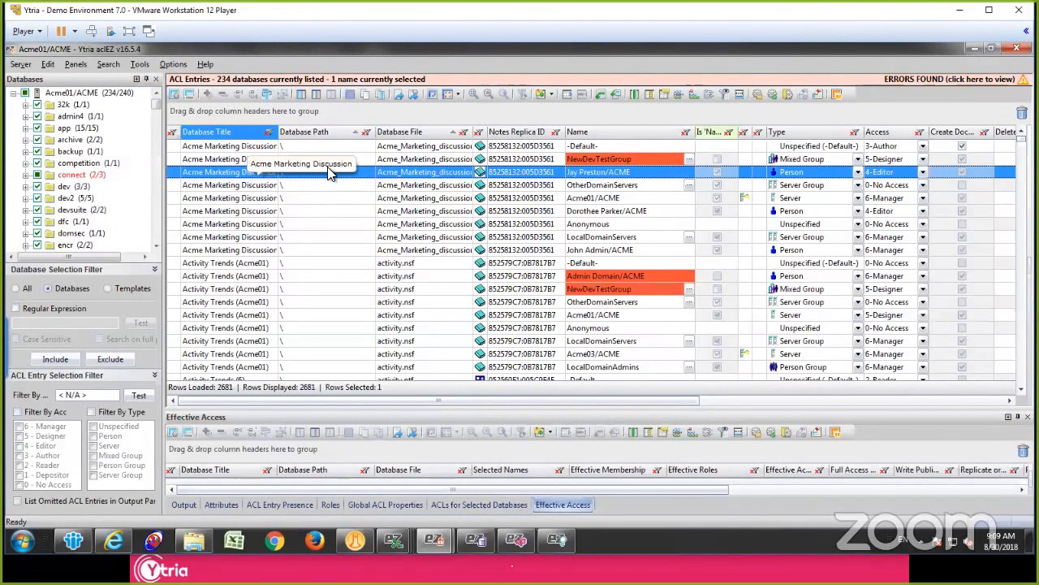
pyautogui.click(420, 172)
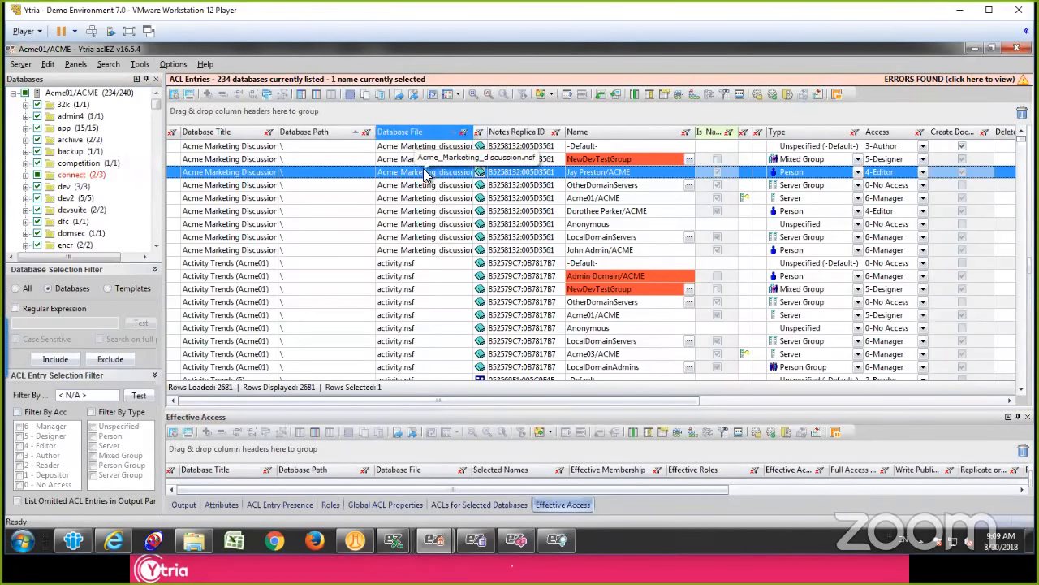
pyautogui.click(601, 175)
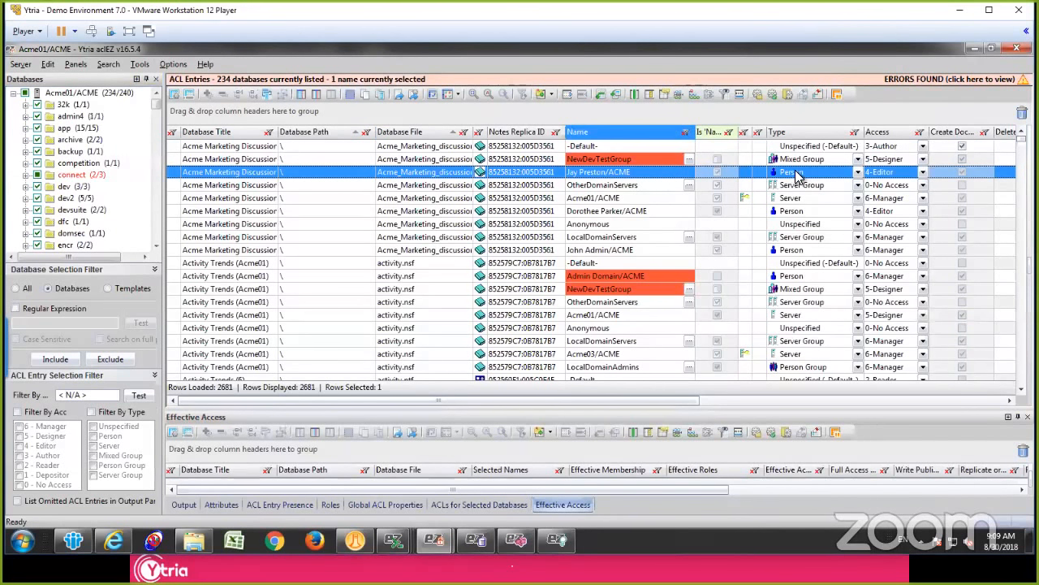
pyautogui.click(833, 173)
pyautogui.click(886, 171)
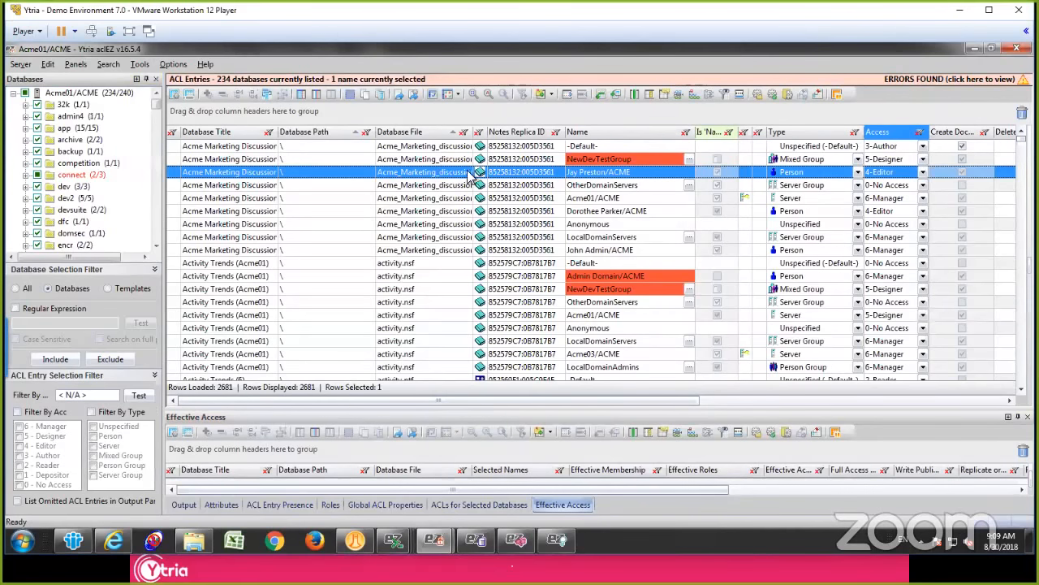
pyautogui.click(275, 174)
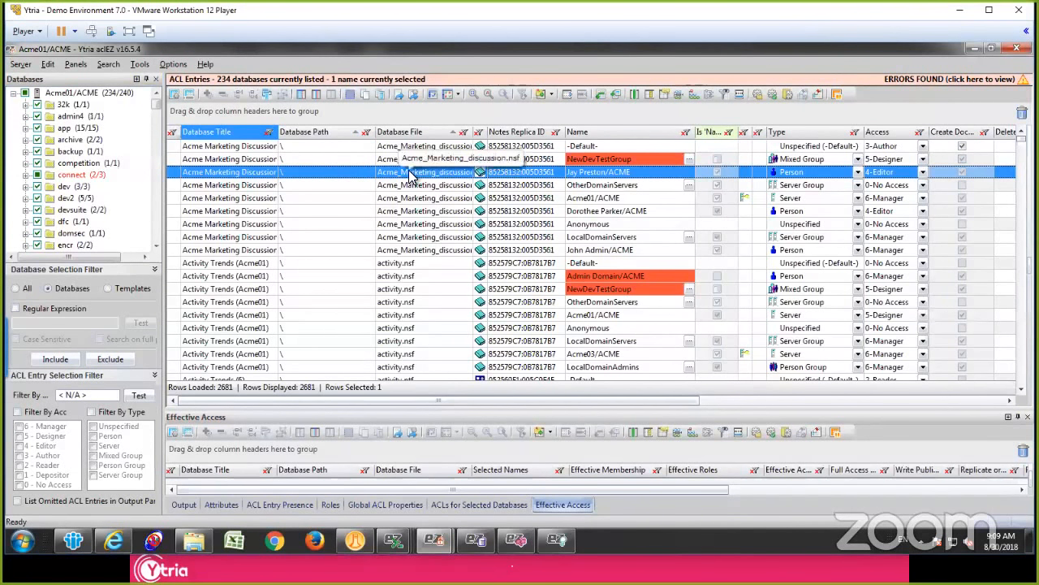
pyautogui.moveTo(371, 402); pyautogui.dragTo(371, 360)
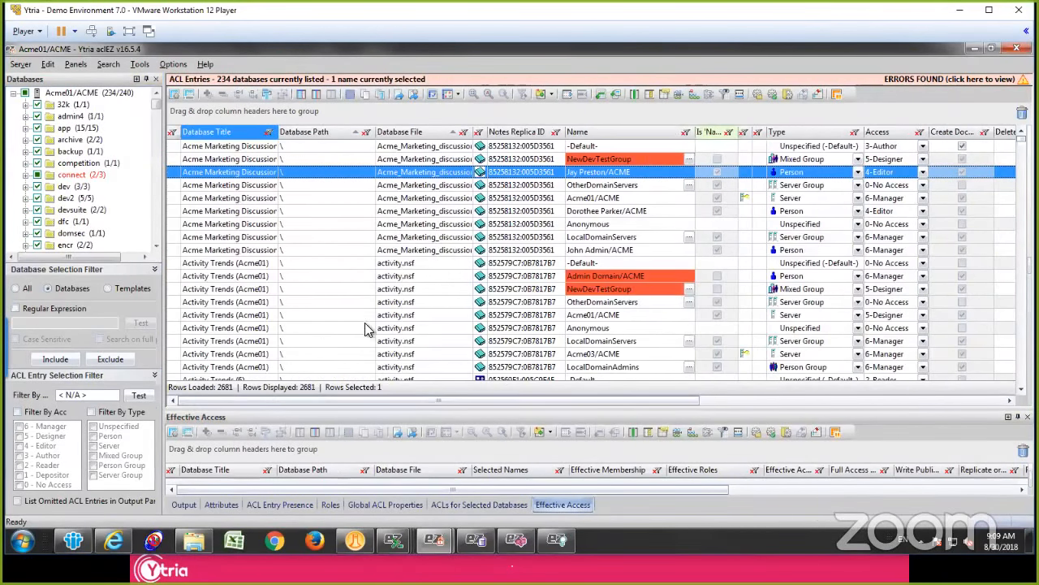
pyautogui.click(428, 237)
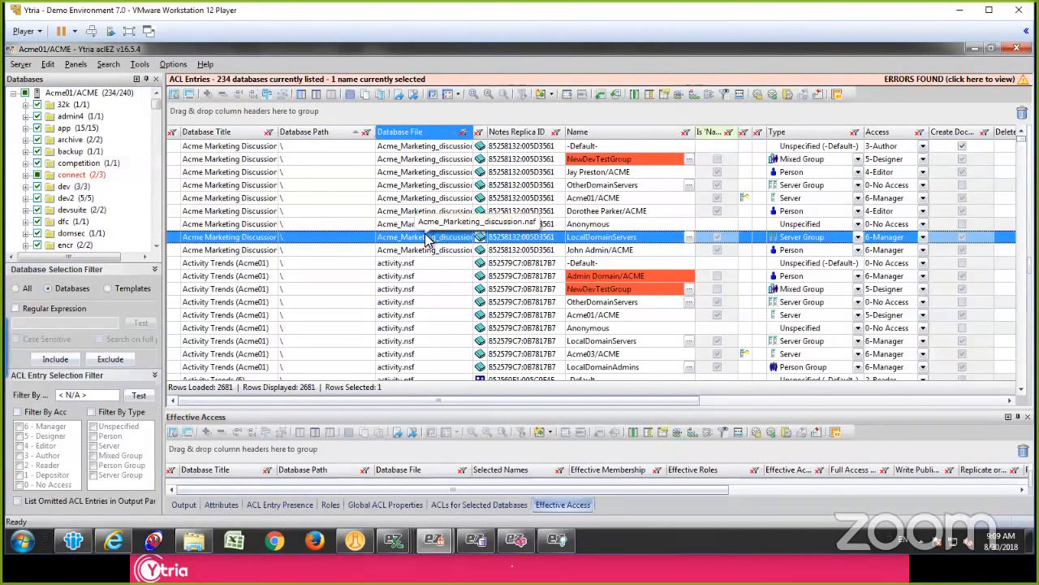
pyautogui.click(398, 185)
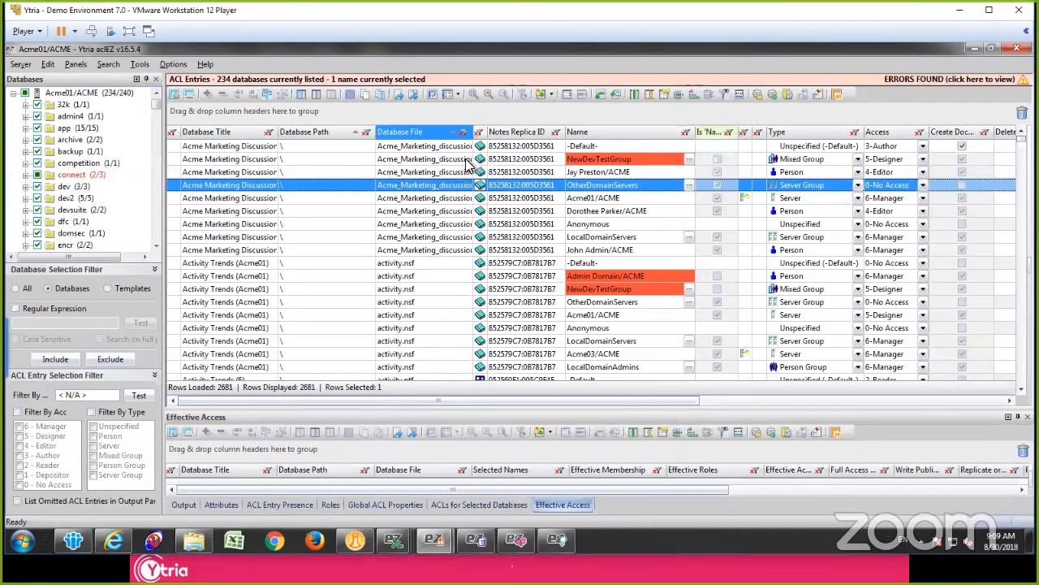
# Step: Group the ACL entries by Name and collapse all the groups
pyautogui.moveTo(642, 140); pyautogui.dragTo(368, 114)
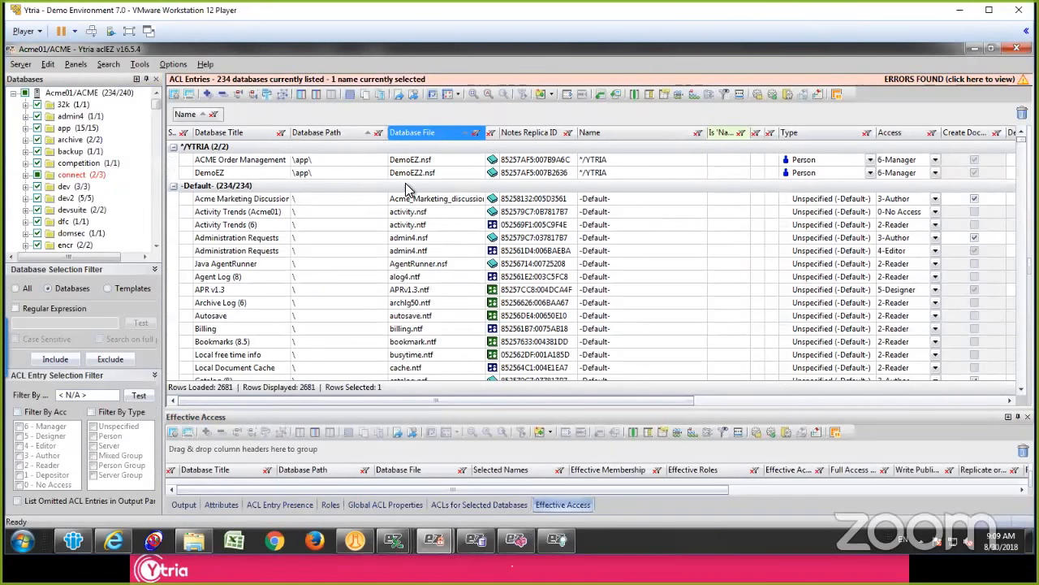
pyautogui.click(407, 186)
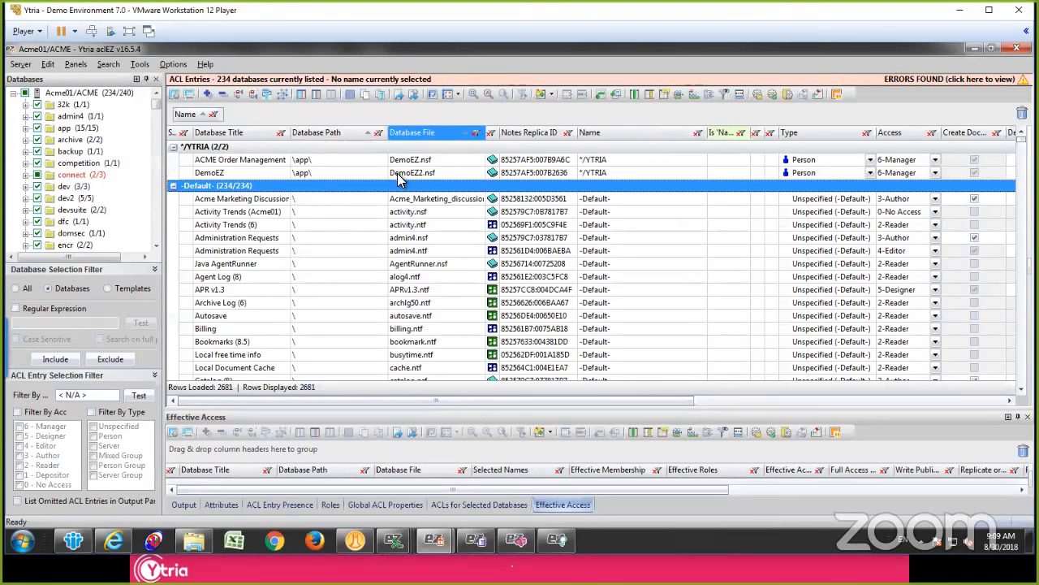
pyautogui.click(399, 174)
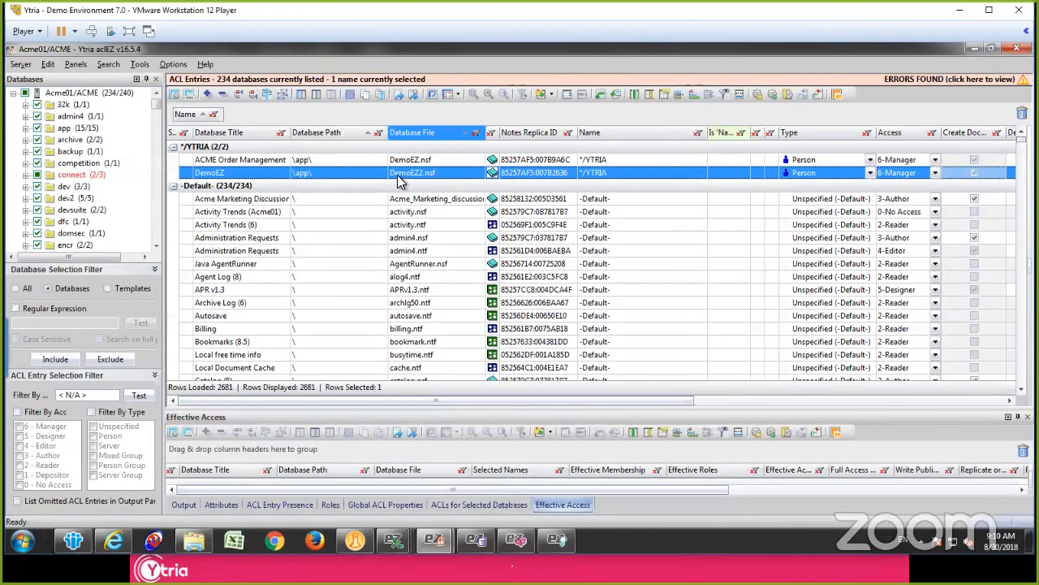
pyautogui.hotkey('shift', '-')
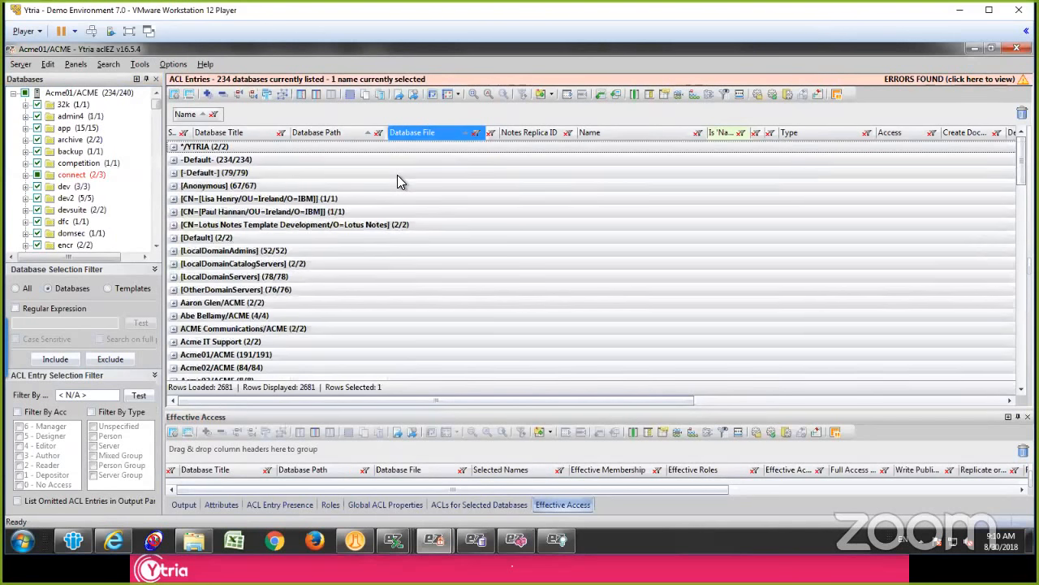
pyautogui.hotkey('shift', '+')
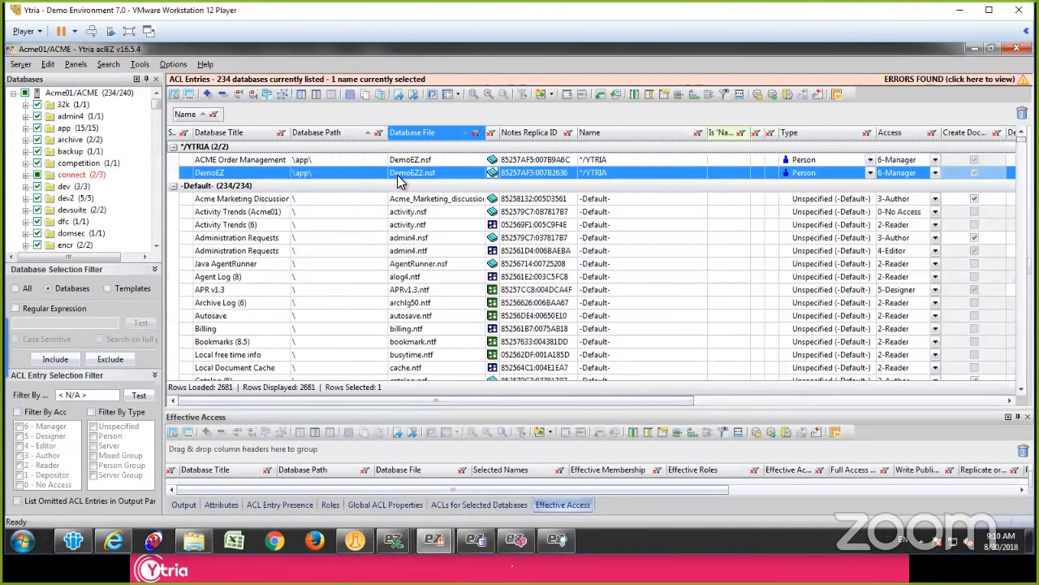
pyautogui.hotkey('shift', '-')
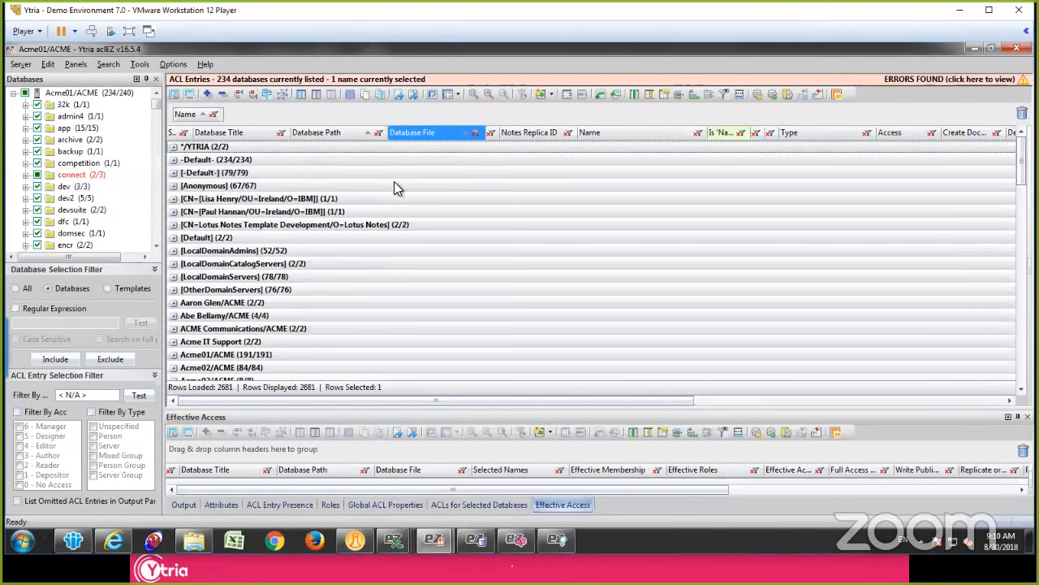
# Step: Add Access as a second grouping level under Name in the ACL Entries grid
pyautogui.click(374, 193)
pyautogui.scroll(-15, 375, 195)
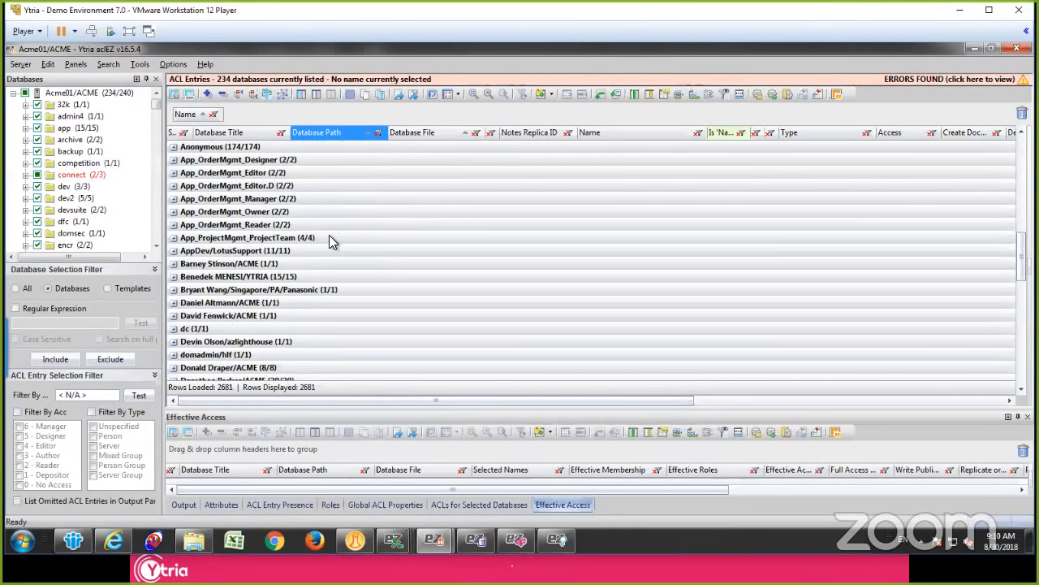
pyautogui.scroll(-5, 321, 237)
pyautogui.scroll(-5, 310, 244)
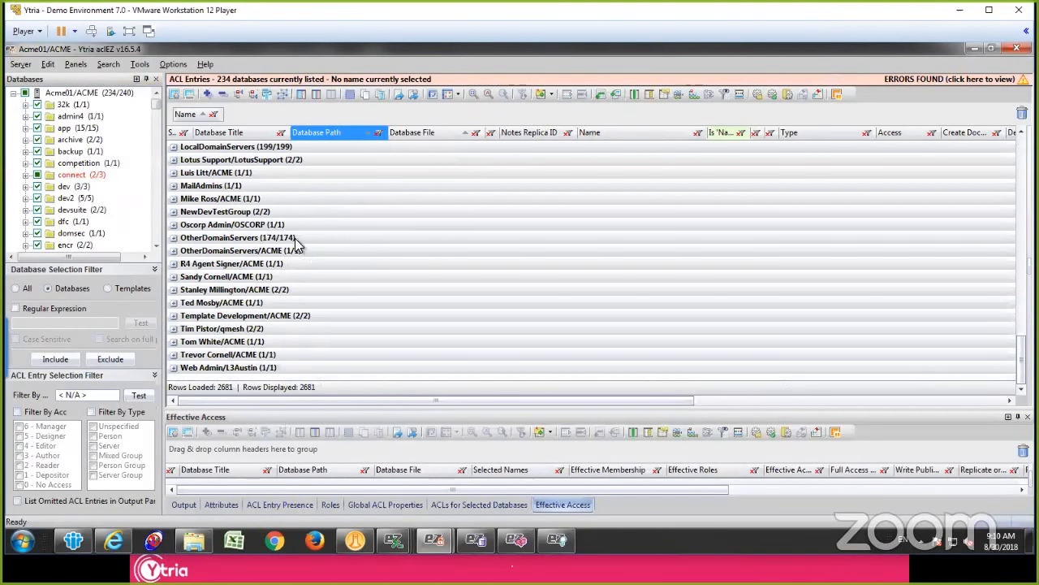
pyautogui.click(284, 236)
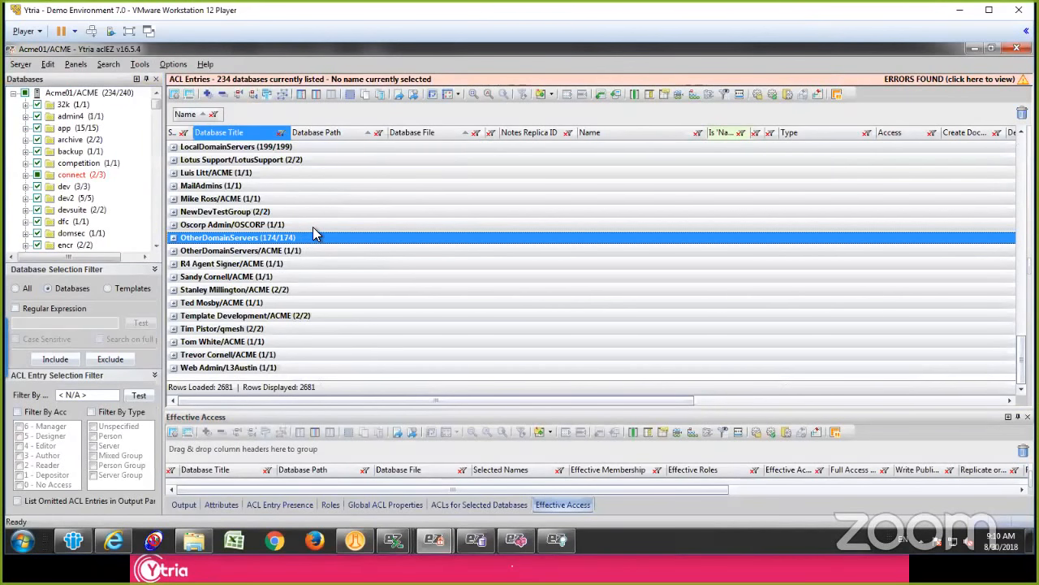
pyautogui.scroll(20, 312, 225)
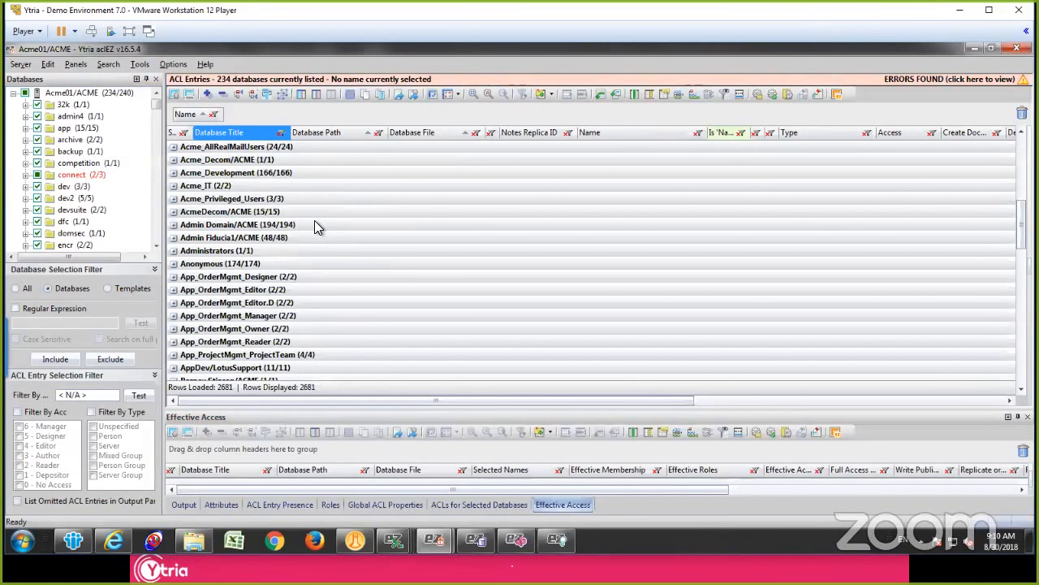
pyautogui.moveTo(911, 134); pyautogui.dragTo(504, 118)
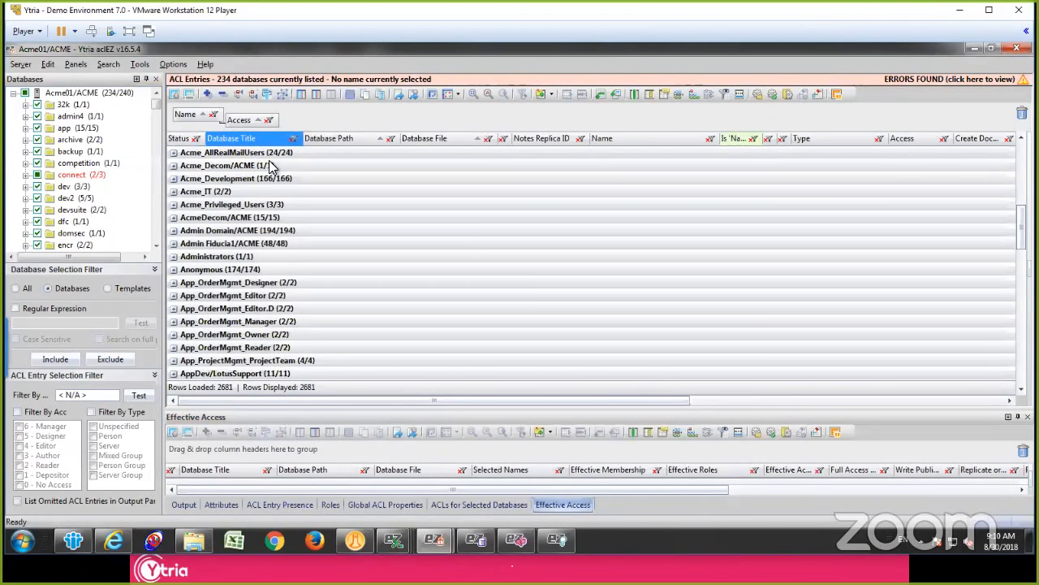
pyautogui.click(272, 167)
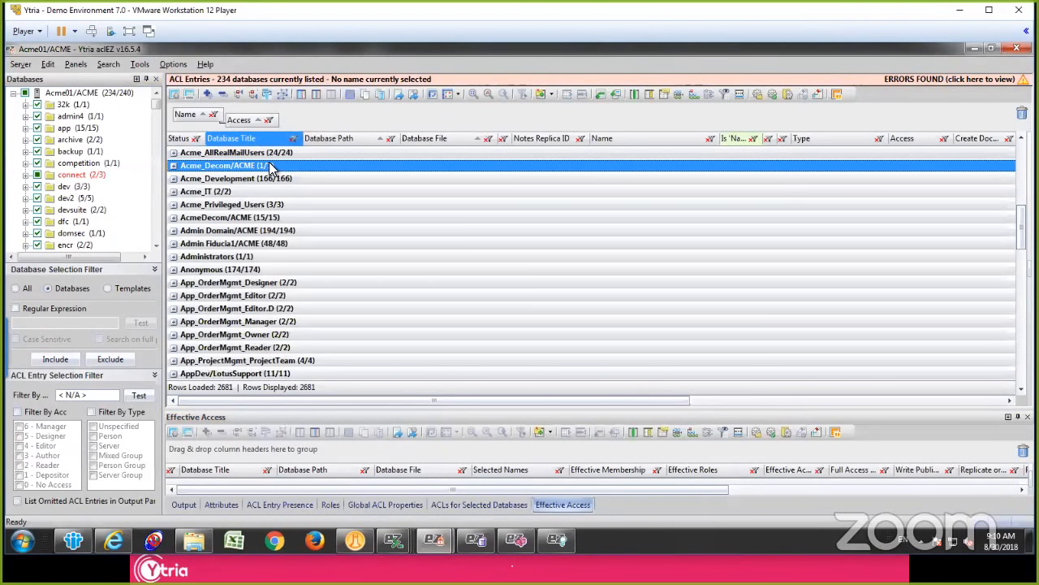
# Step: Expand the -Default- group and examine its access level subgroups, including 0-No Access and 6-Manager
pyautogui.scroll(8, 269, 163)
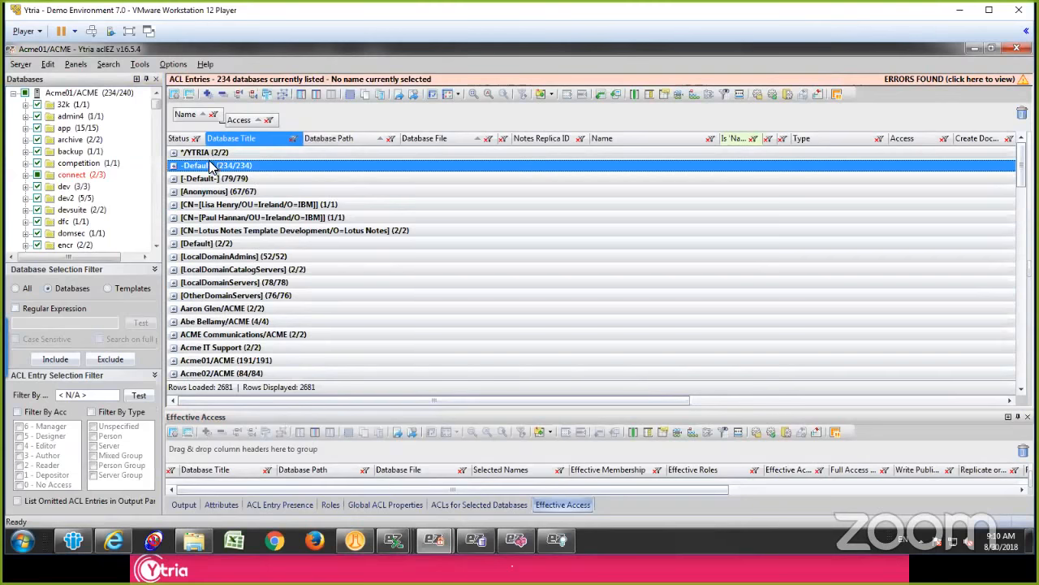
pyautogui.click(215, 165)
pyautogui.doubleClick(186, 165)
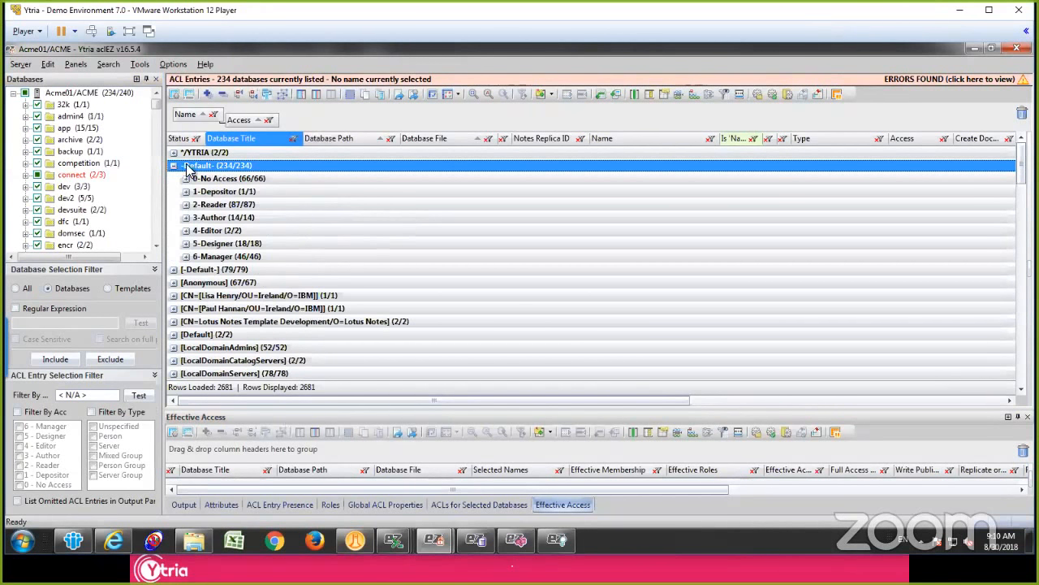
pyautogui.click(272, 180)
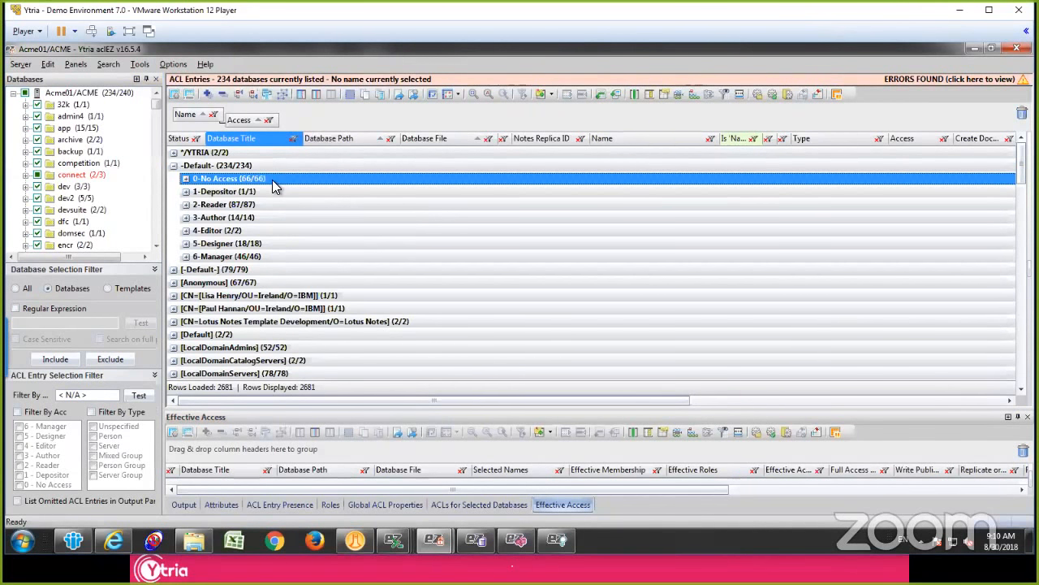
pyautogui.click(277, 254)
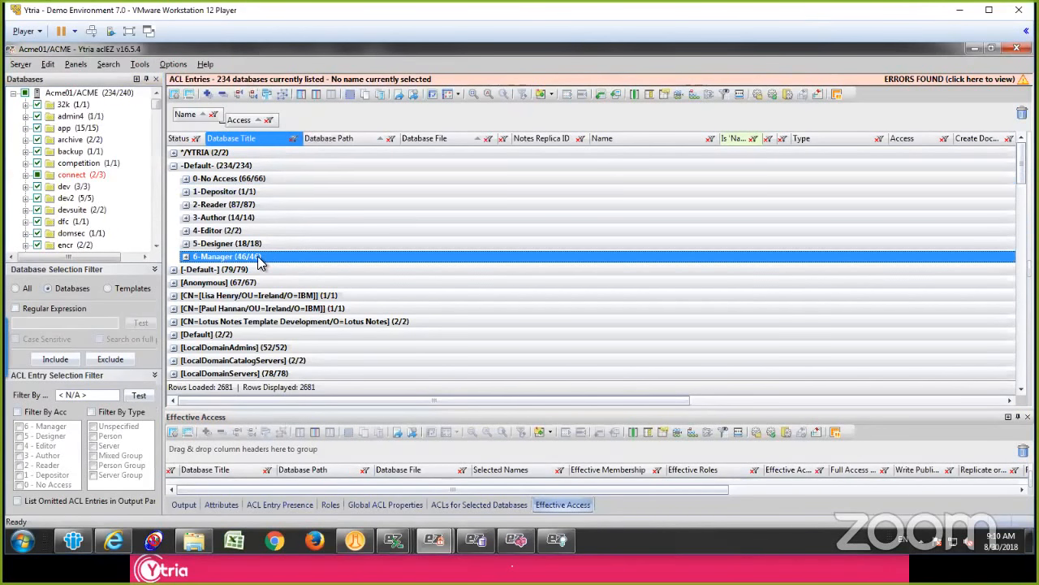
# Step: Expand the 6-Manager subgroup under -Default- and select all of its entries, from Domino Domain Monitor through EZ Suite Complete 11.1.1
pyautogui.click(186, 257)
pyautogui.click(363, 269)
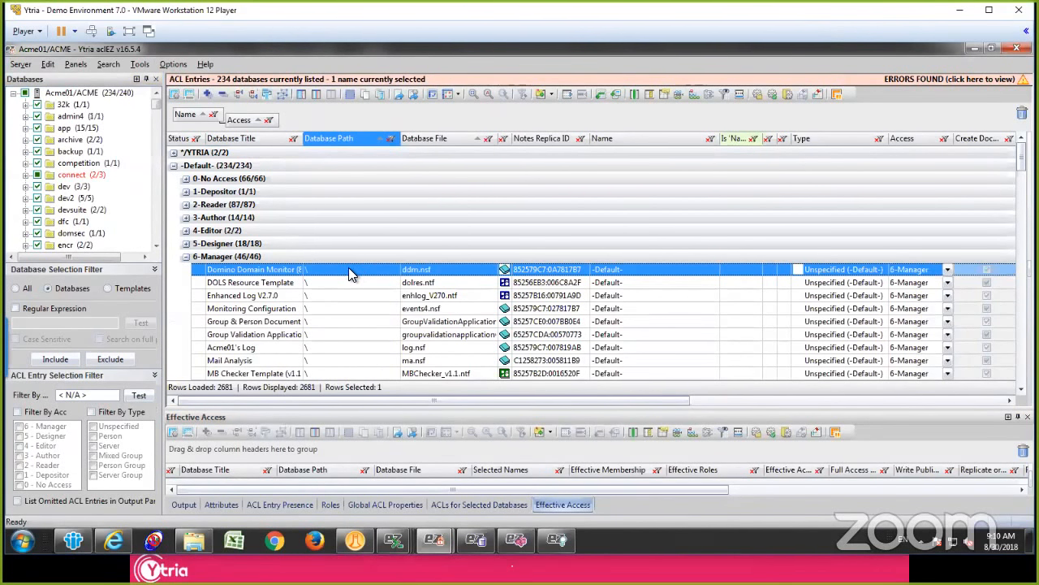
pyautogui.scroll(-8, 351, 274)
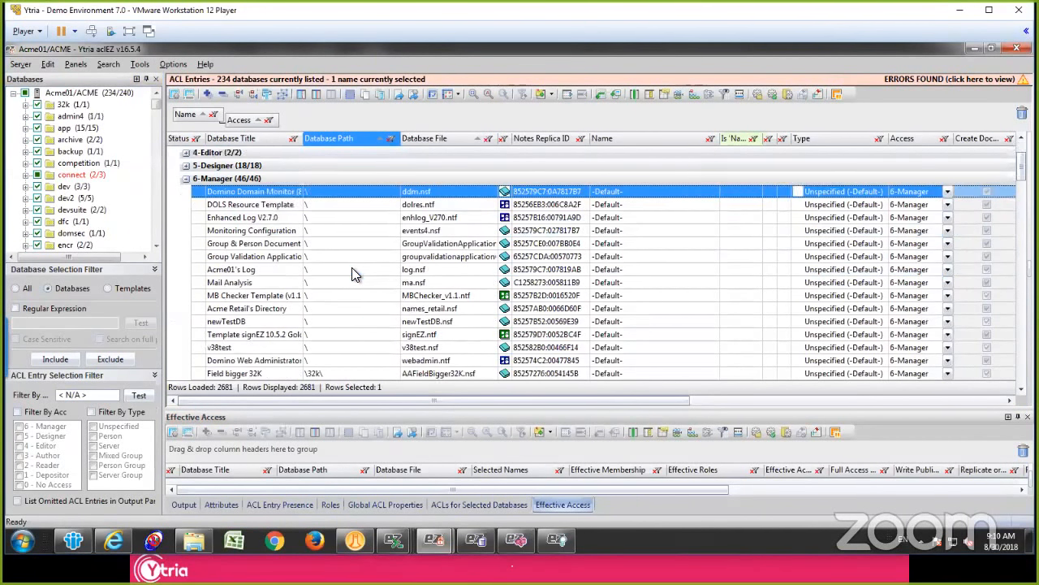
pyautogui.scroll(-6, 351, 275)
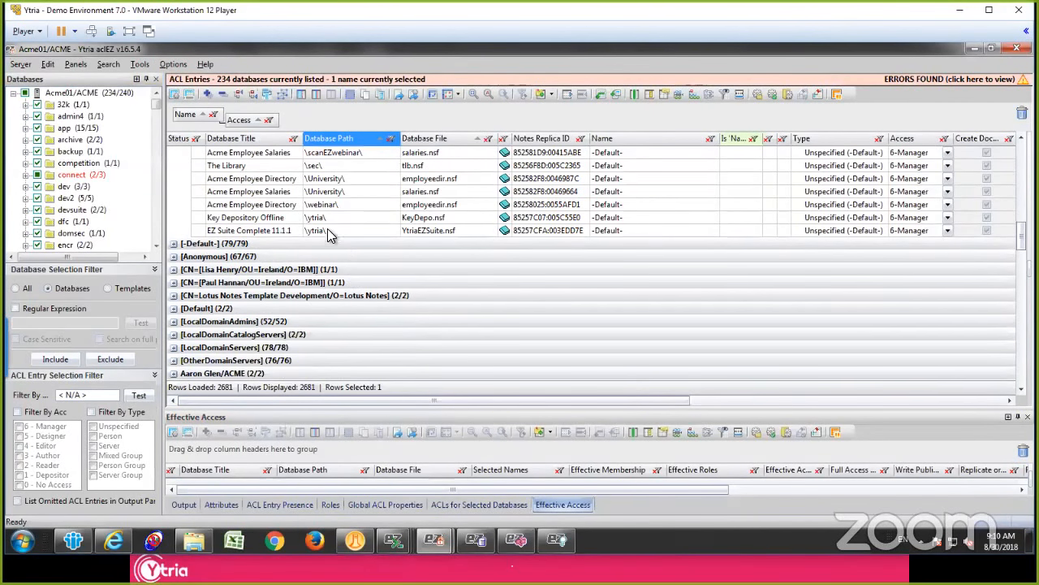
pyautogui.keyDown('shift'); pyautogui.click(331, 232); pyautogui.keyUp('shift')
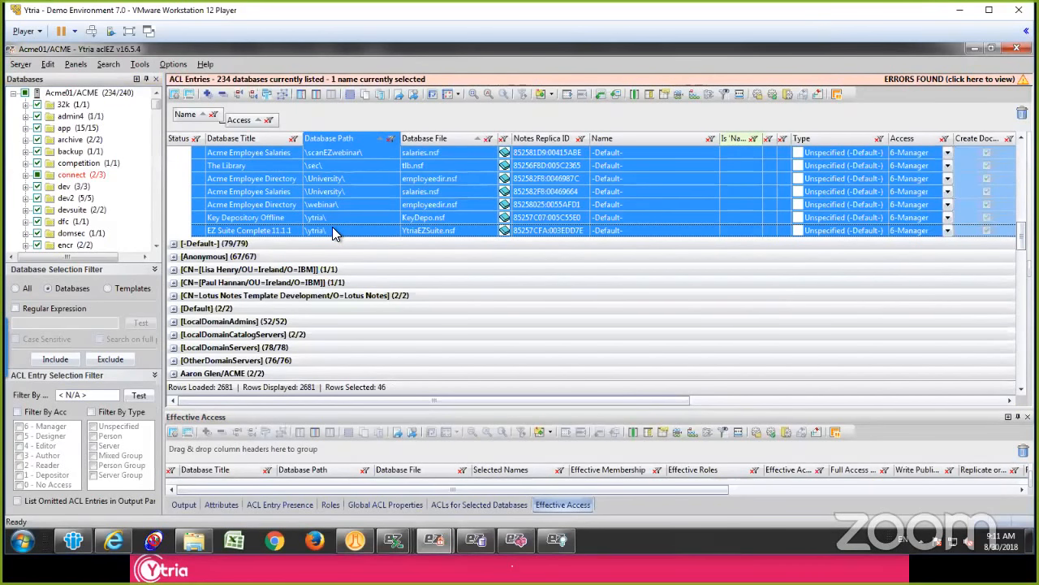
# Step: Set the access level of the selected -Default- entries to 0 - No Access in their attributes and apply it
pyautogui.click(222, 509)
pyautogui.moveTo(365, 403); pyautogui.dragTo(394, 325)
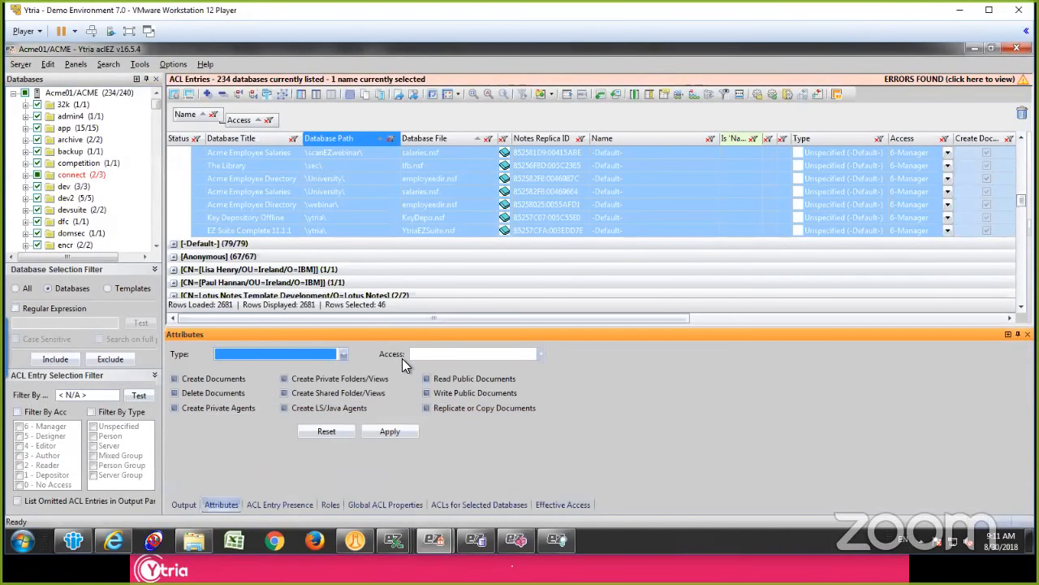
pyautogui.click(457, 352)
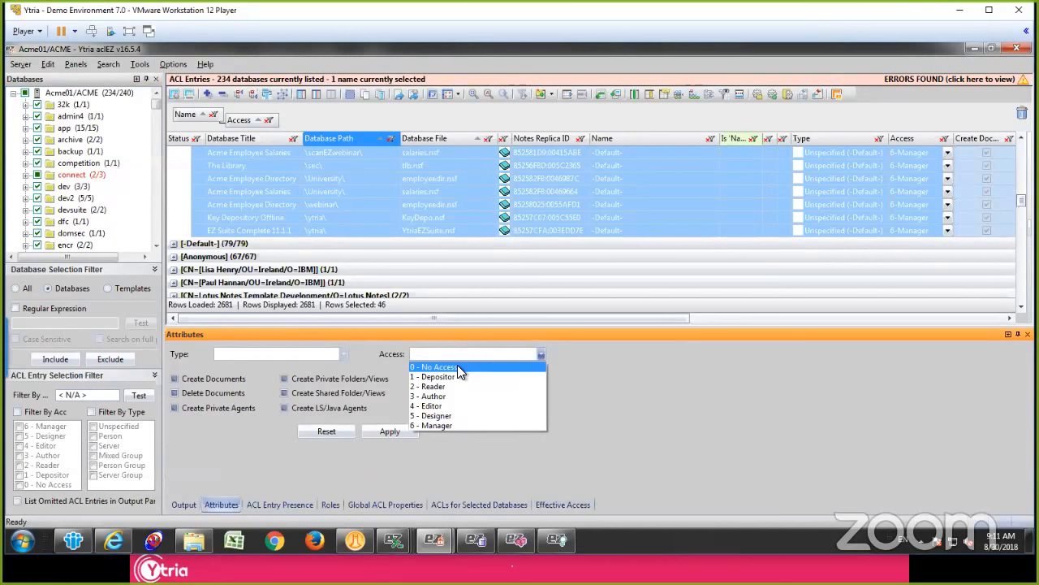
pyautogui.click(457, 366)
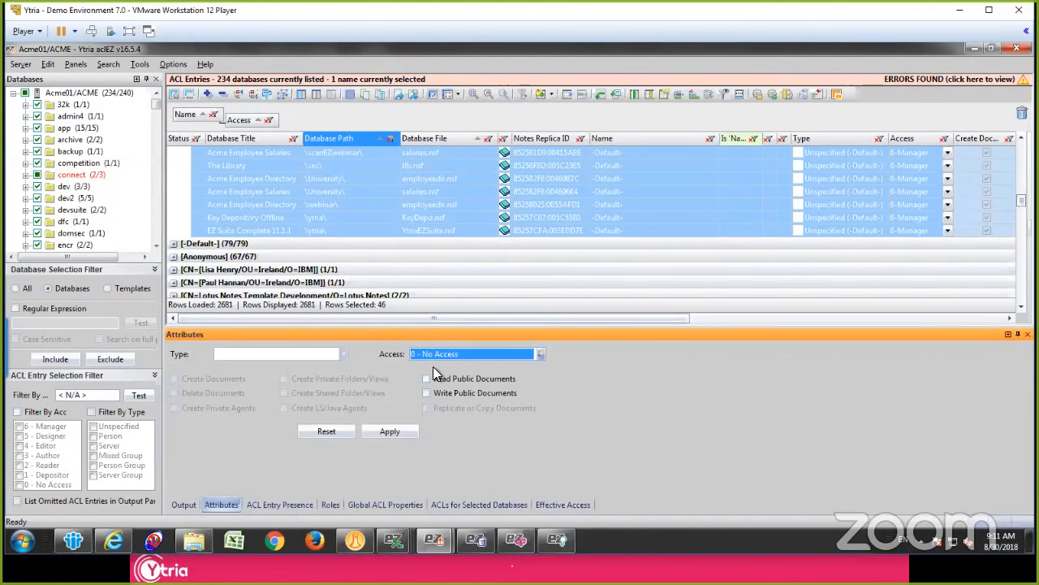
pyautogui.click(383, 431)
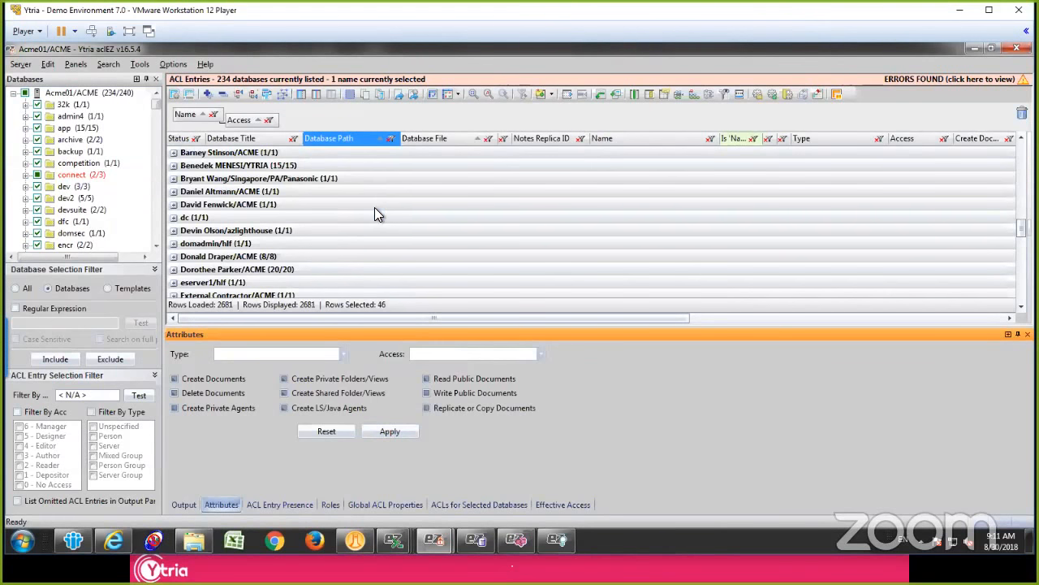
# Step: Remove the grouping from the ACL entries and widen the Status column to locate an edited -Default- entry
pyautogui.click(276, 179)
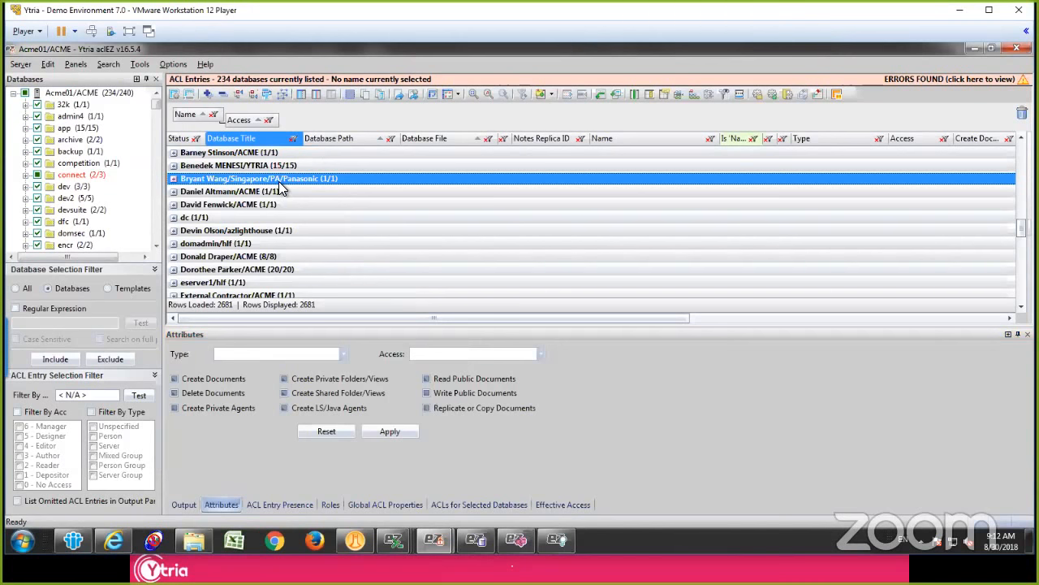
pyautogui.hotkey('ctrl', 'shift', 'g')
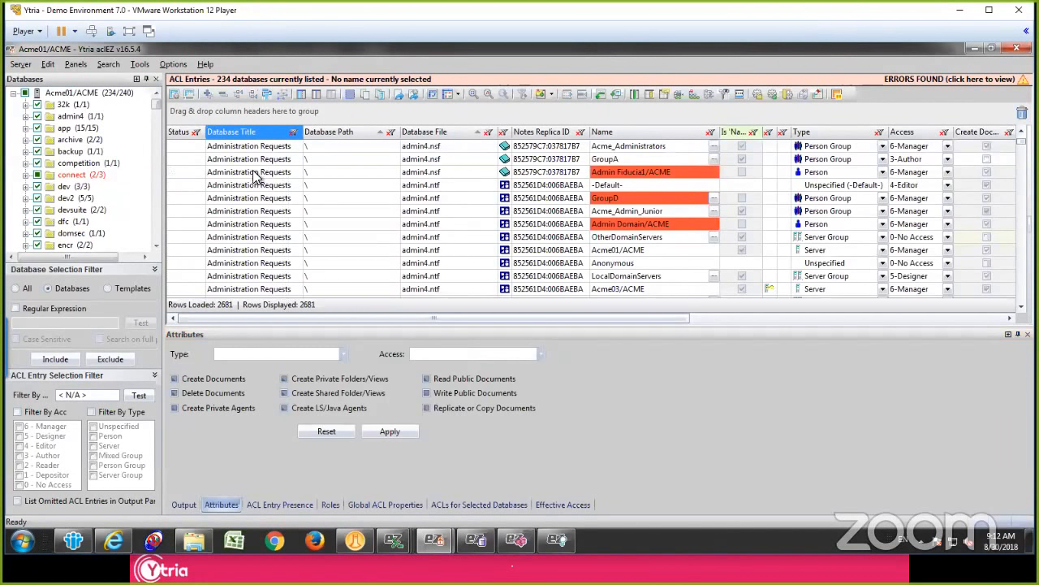
pyautogui.moveTo(205, 131); pyautogui.dragTo(288, 131)
pyautogui.scroll(-20, 234, 178)
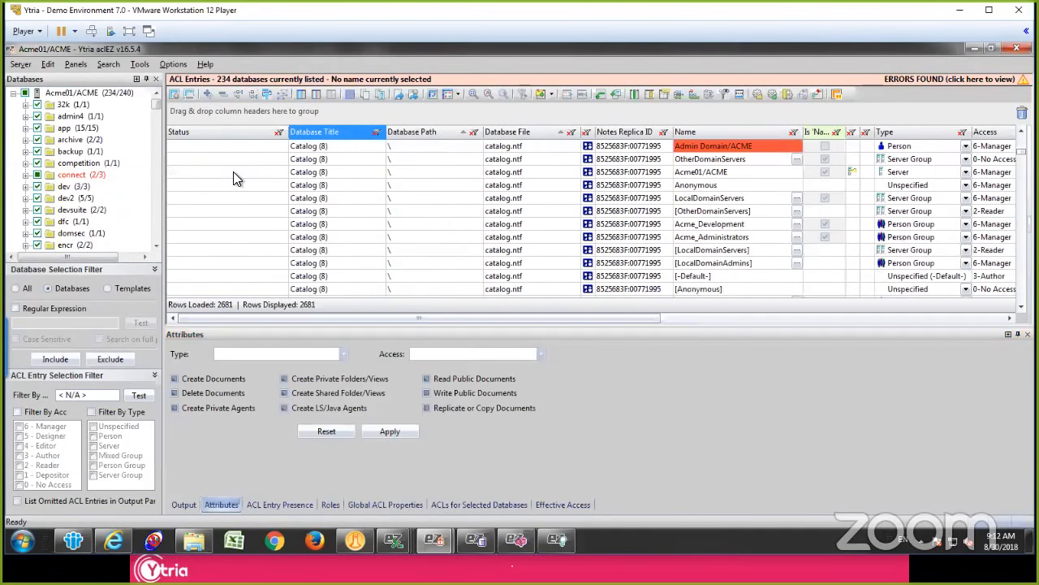
pyautogui.scroll(-10, 234, 172)
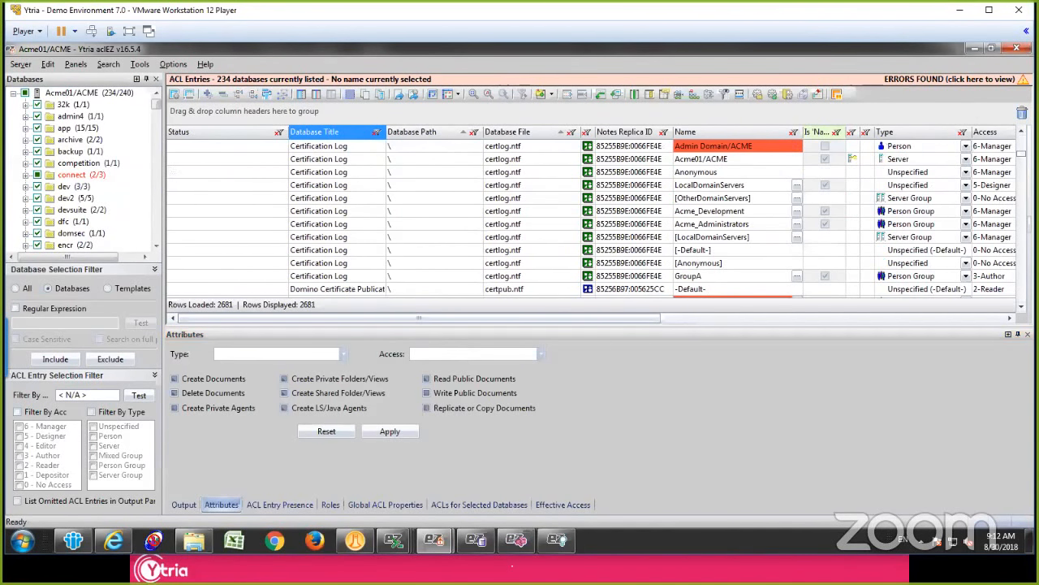
pyautogui.scroll(-5, 569, 218)
pyautogui.scroll(-5, 903, 292)
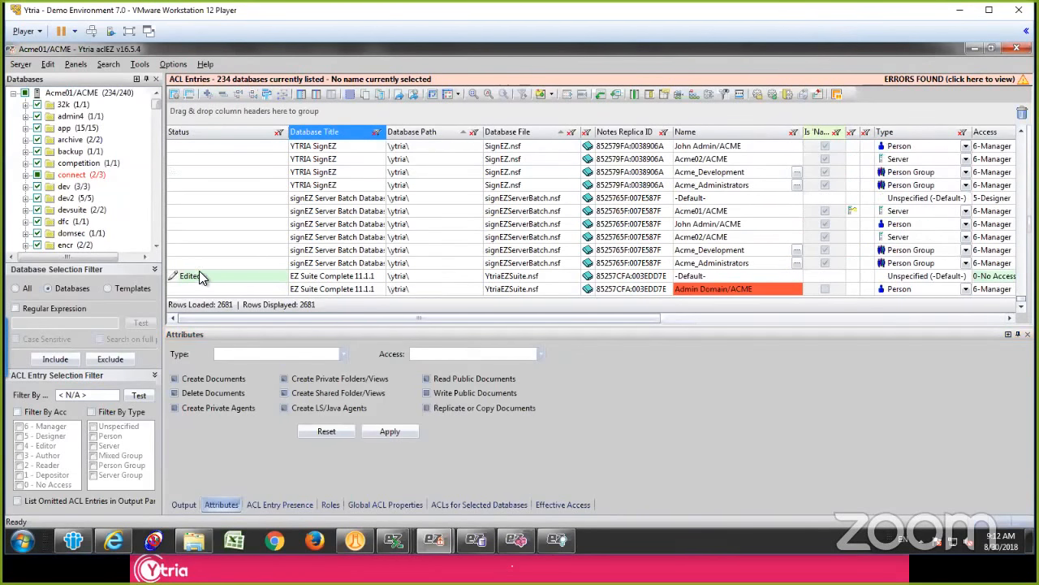
pyautogui.click(201, 273)
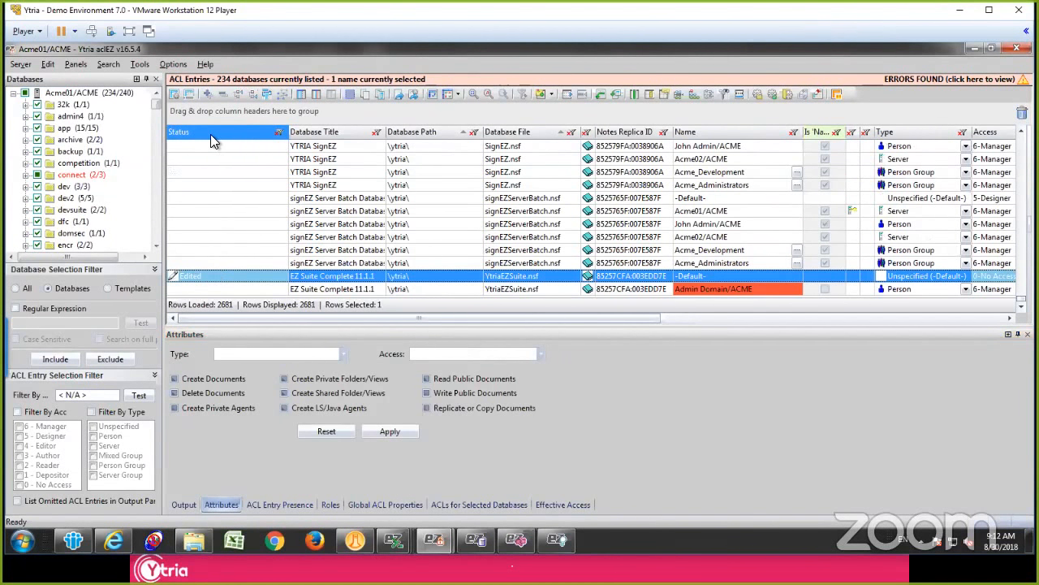
# Step: Group the ACL entries by Status and expand the Edited group to review the pending changes
pyautogui.moveTo(198, 131); pyautogui.dragTo(251, 114)
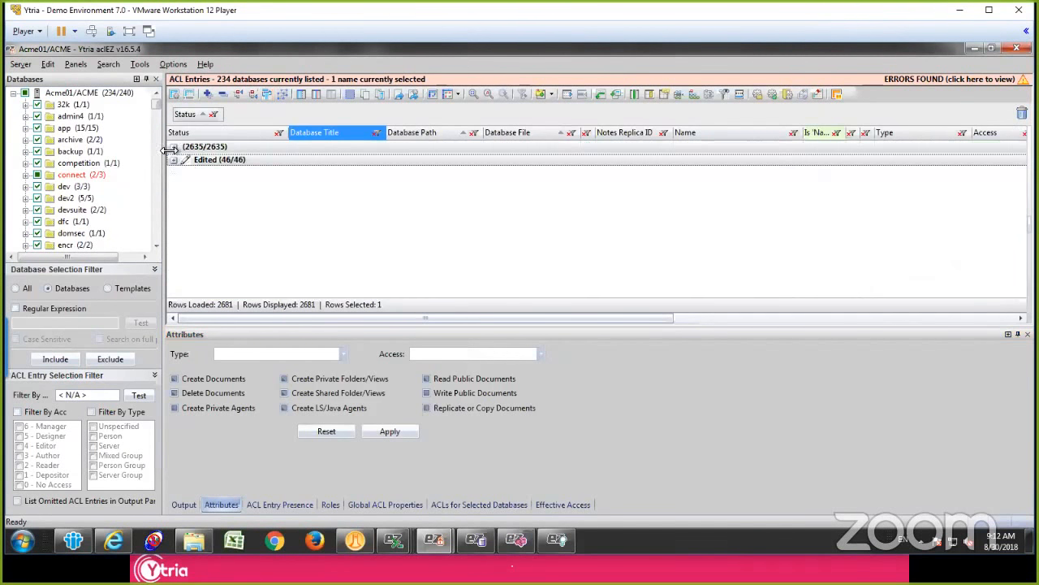
pyautogui.click(174, 160)
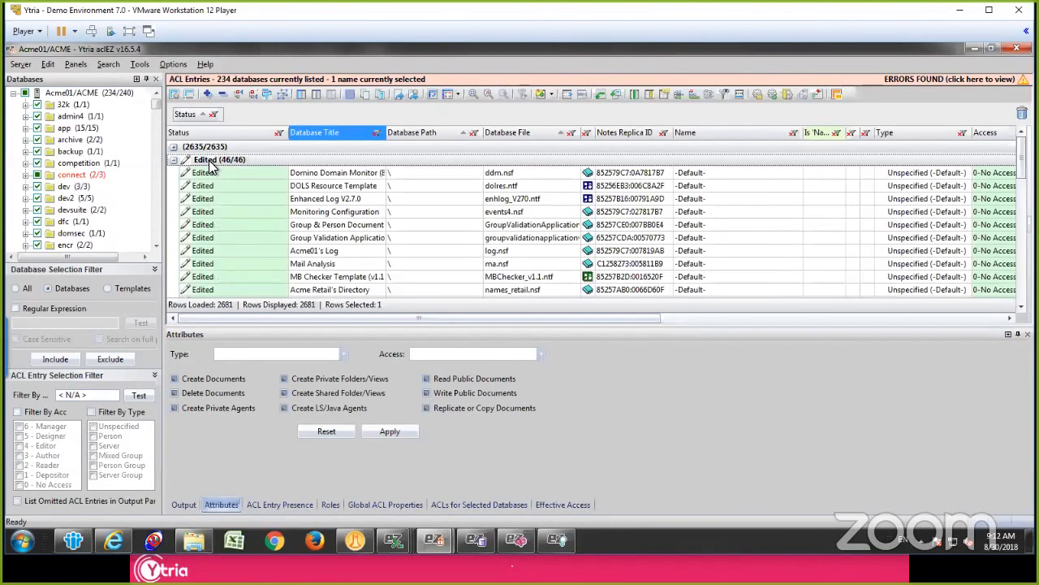
pyautogui.click(211, 162)
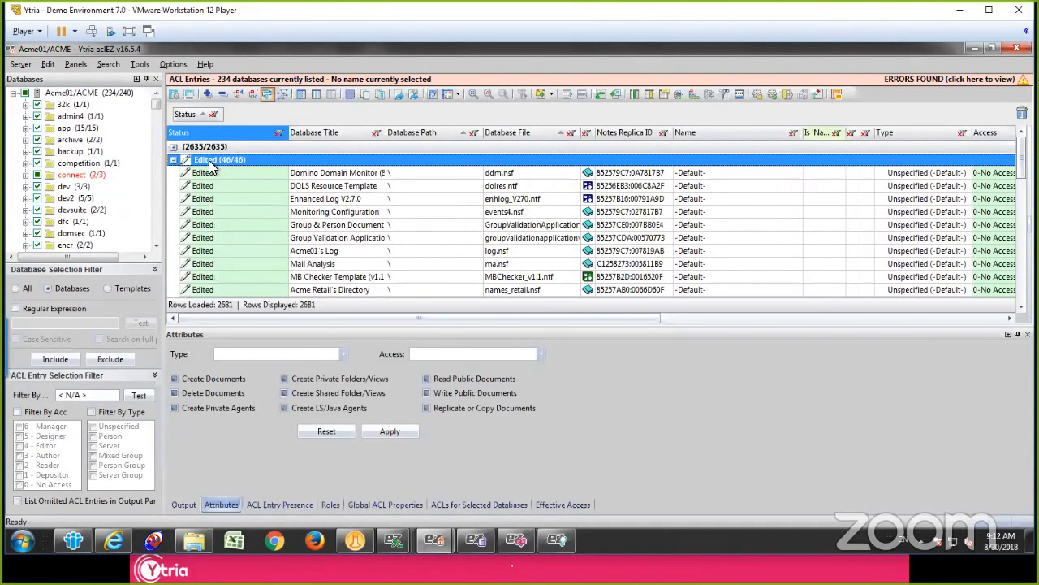
# Step: Review the commands for applying all pending changes and for reloading or saving only selected edited databases, and collapse the Edited group
pyautogui.click(22, 64)
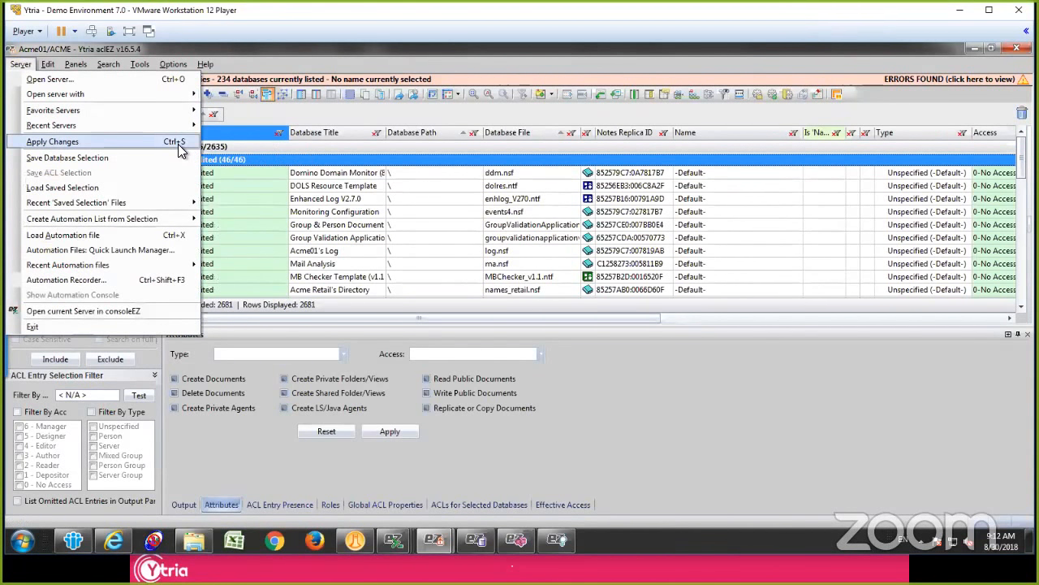
pyautogui.click(324, 161)
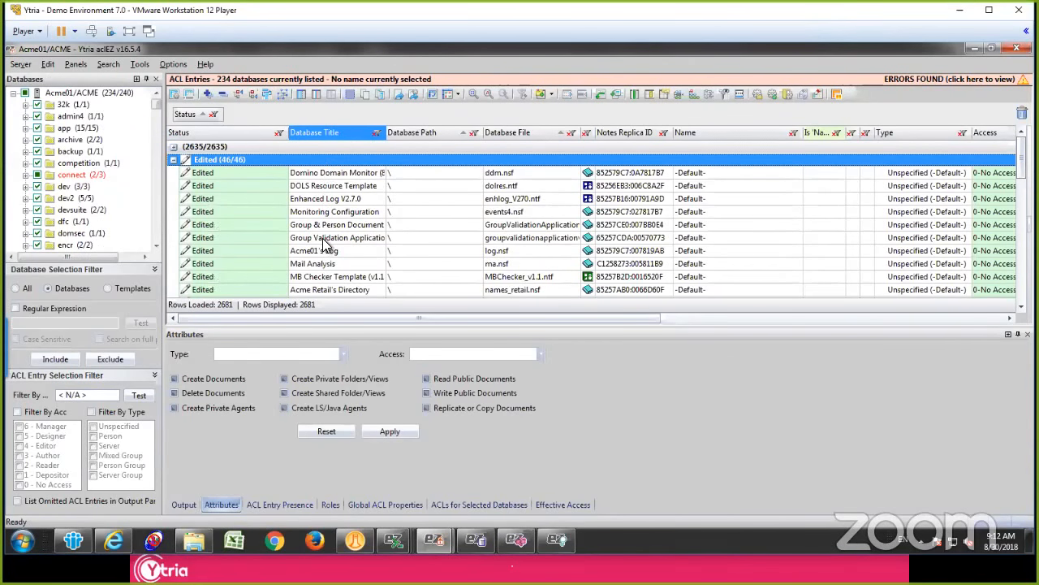
pyautogui.keyDown('shift'); pyautogui.click(325, 239); pyautogui.keyUp('shift')
pyautogui.rightClick(335, 176)
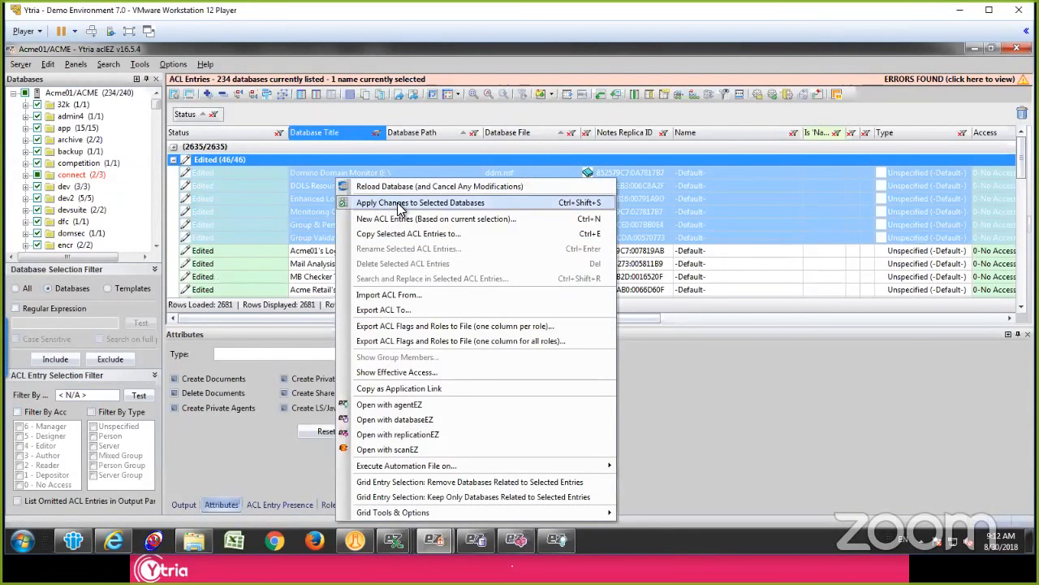
pyautogui.click(462, 186)
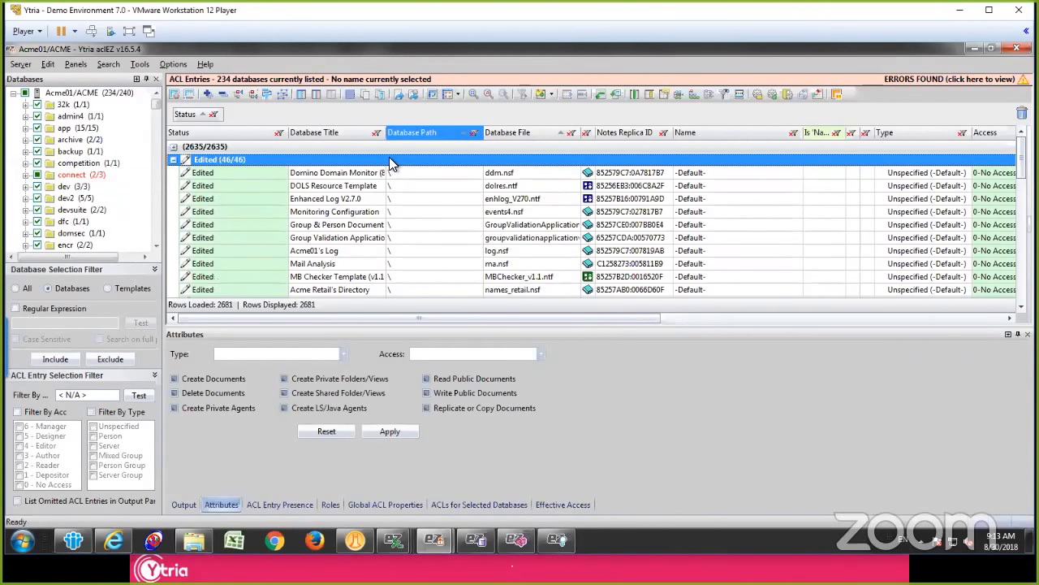
pyautogui.doubleClick(389, 160)
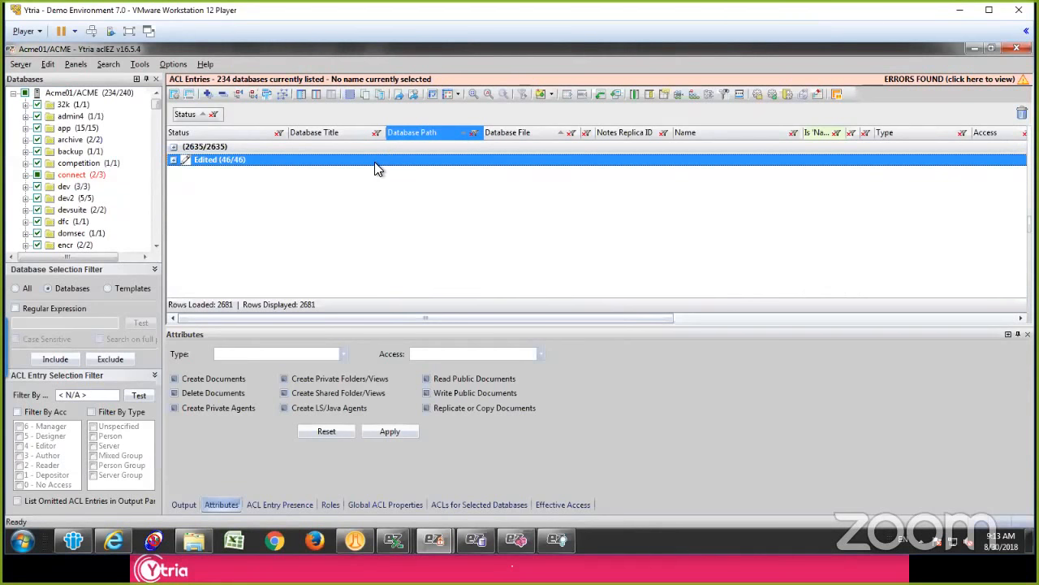
# Step: Replace the Status grouping with grouping by Name and collapse all the groups
pyautogui.hotkey('ctrl', 'shift', 'g')
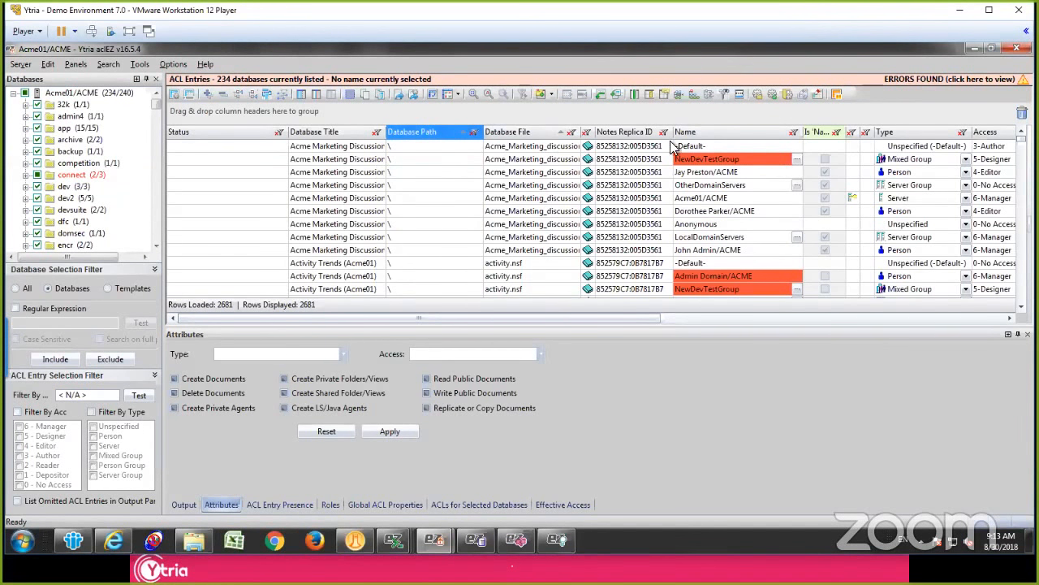
pyautogui.moveTo(698, 131); pyautogui.dragTo(574, 121)
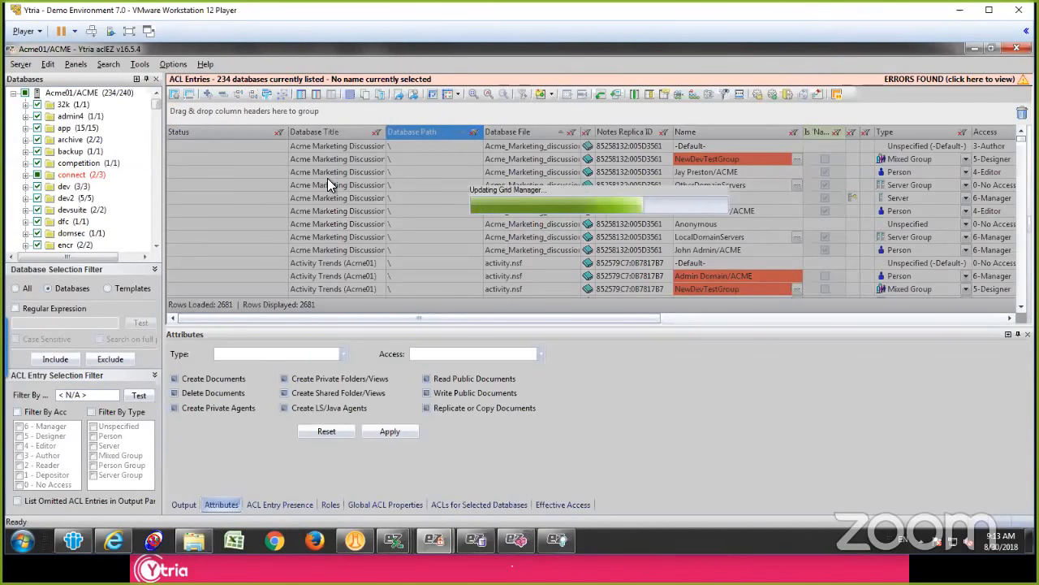
pyautogui.click(354, 185)
pyautogui.hotkey('shift', '-')
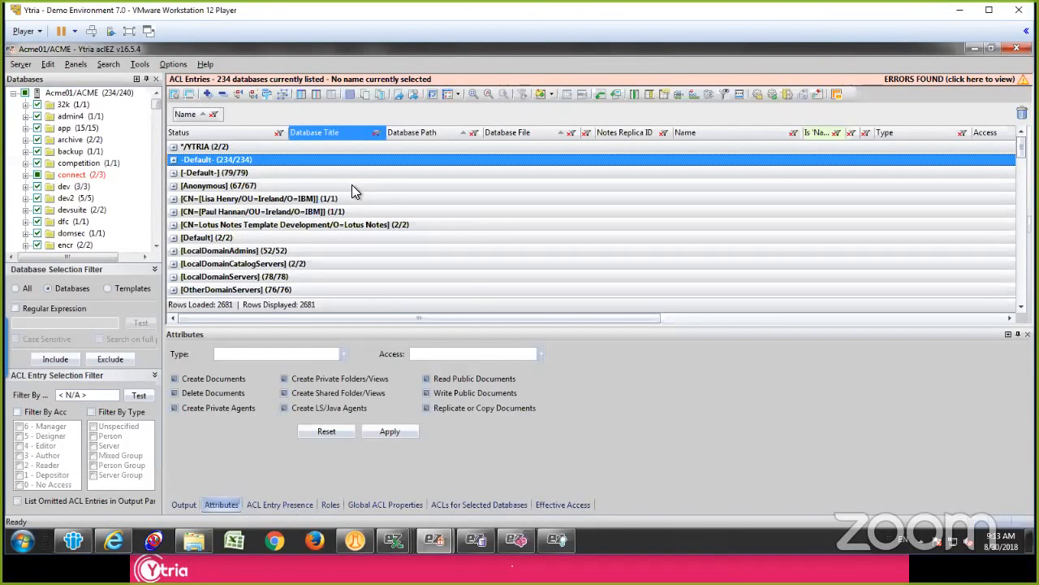
# Step: Locate the Anonymous entries with a starts-with search on the Name column
pyautogui.click(237, 201)
pyautogui.scroll(-3, 235, 217)
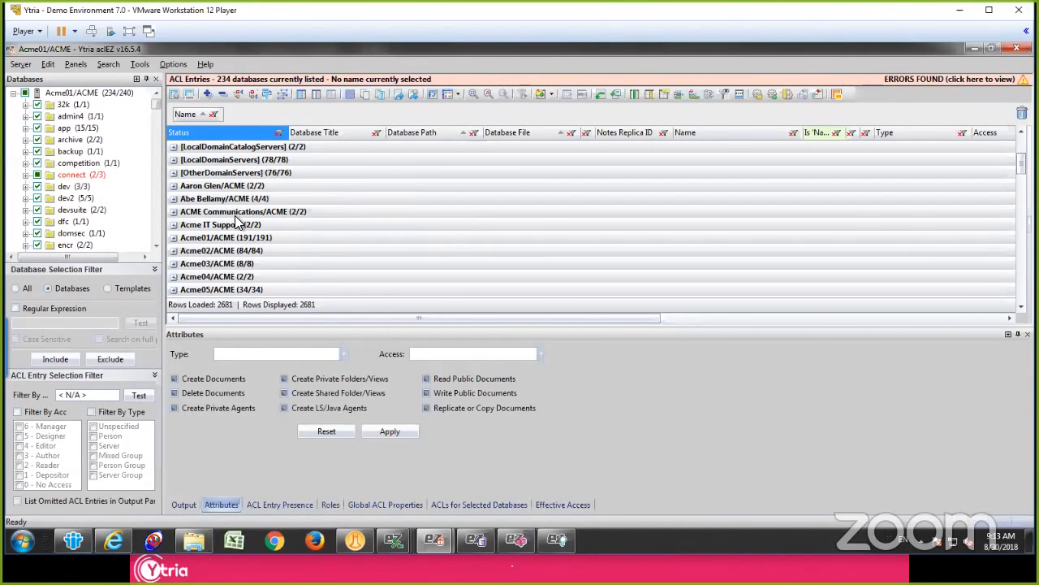
pyautogui.write('anon')
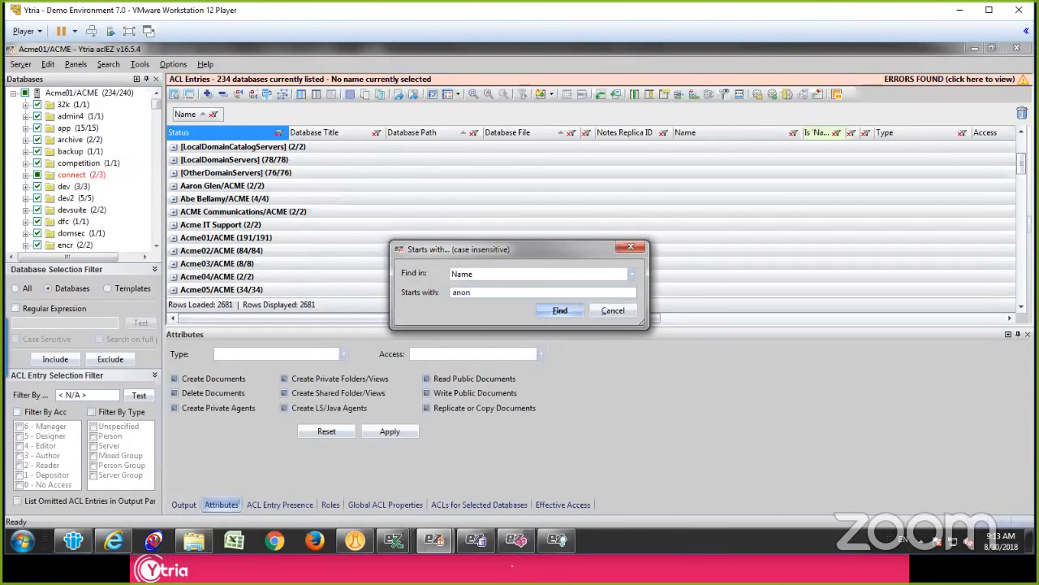
pyautogui.press('Return')
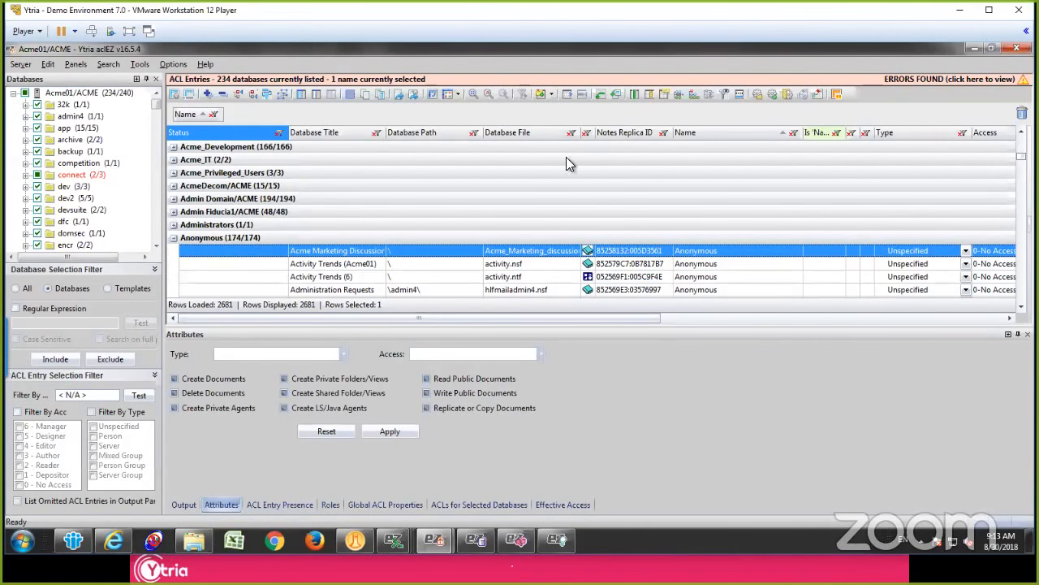
# Step: Add Access as a second grouping level under Name and show the access level subgroups of the Anonymous group
pyautogui.moveTo(993, 132); pyautogui.dragTo(691, 132)
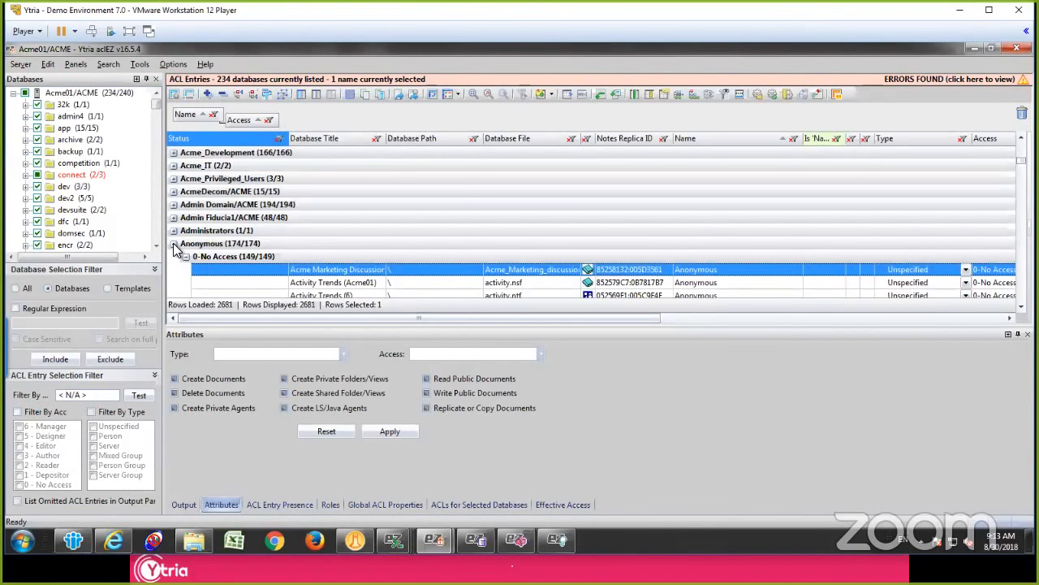
pyautogui.click(173, 243)
pyautogui.click(175, 244)
pyautogui.scroll(-1, 215, 255)
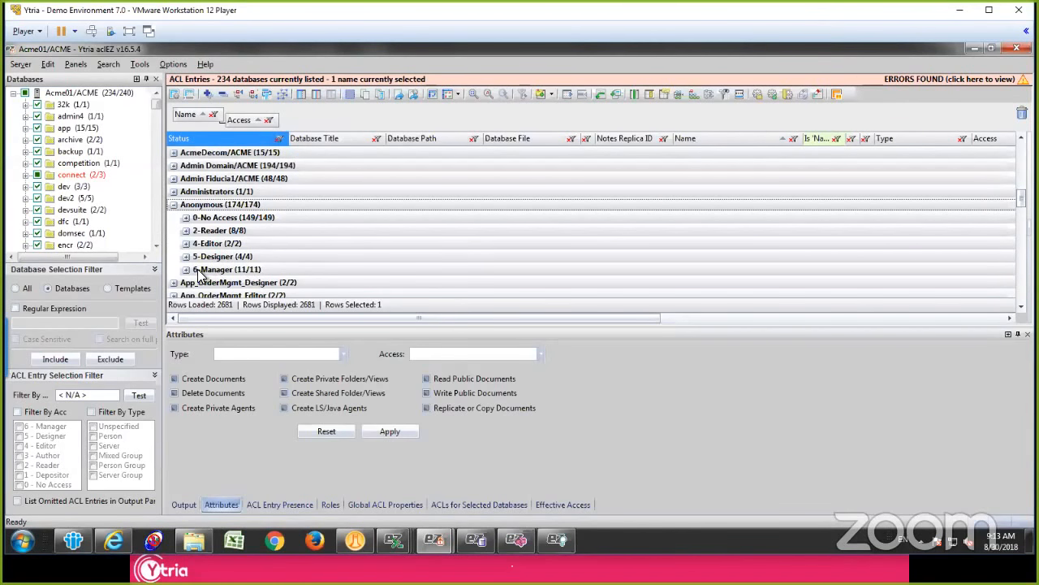
# Step: Examine the Anonymous group's access levels, expand its 0-No Access subgroup and select the Acme Marketing Discussion entry
pyautogui.click(215, 271)
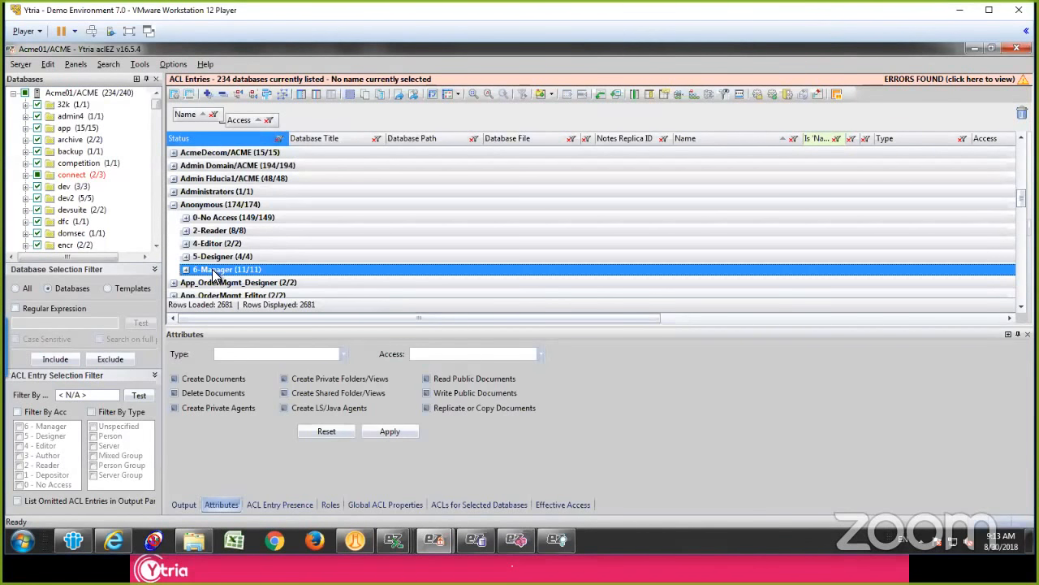
pyautogui.click(217, 207)
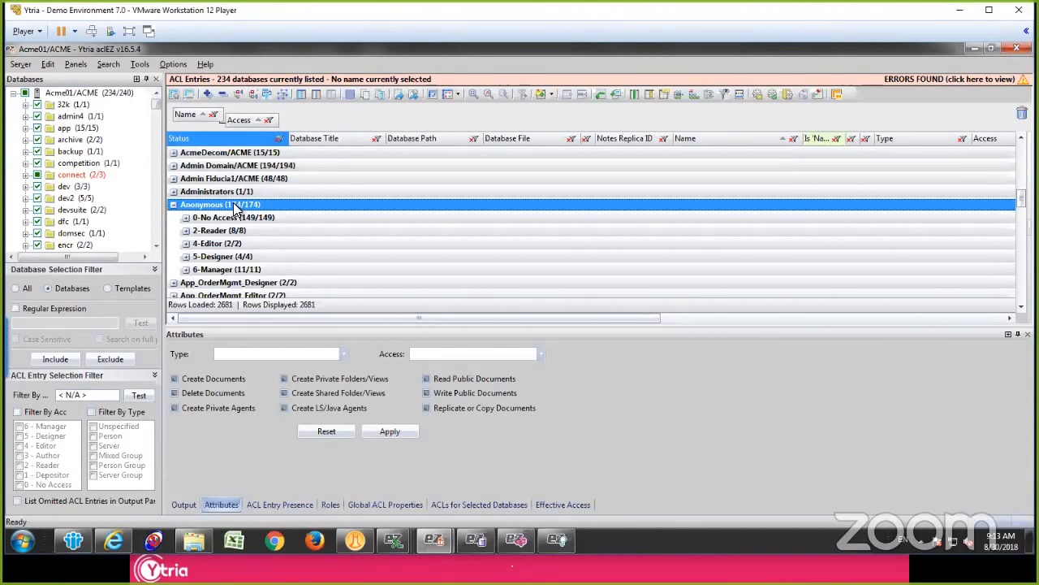
pyautogui.click(232, 196)
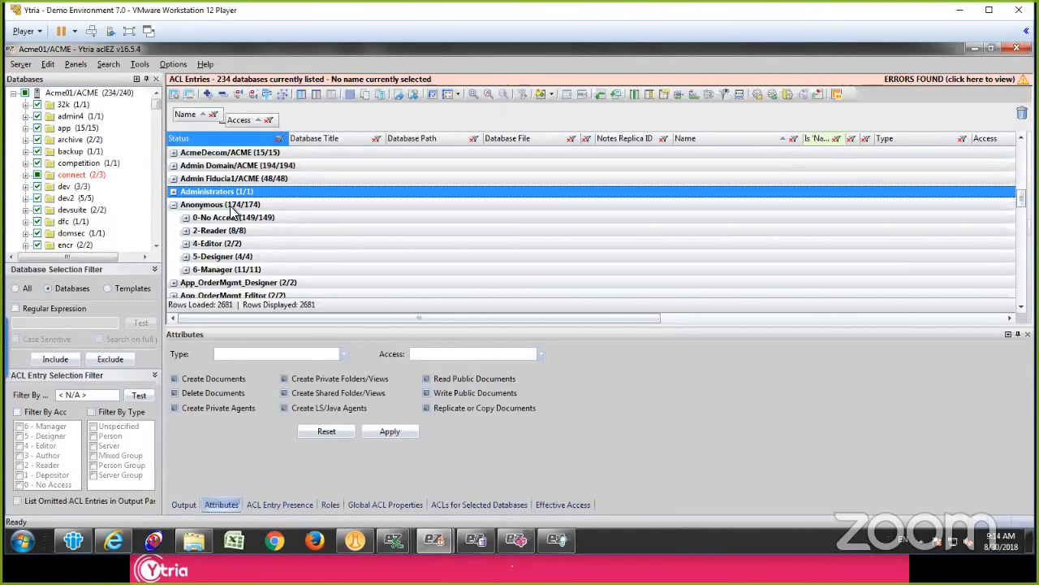
pyautogui.click(227, 205)
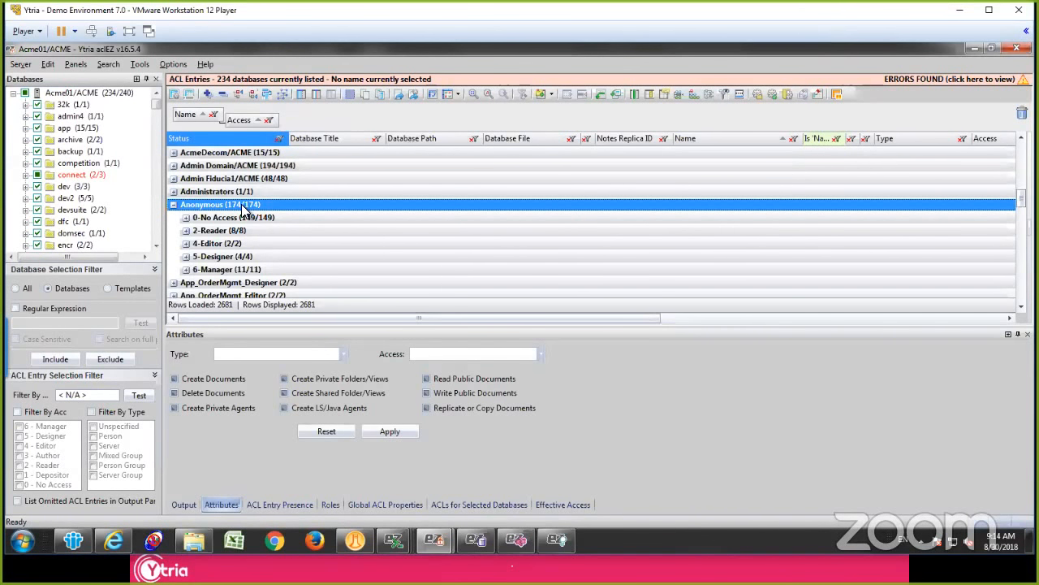
pyautogui.click(186, 217)
pyautogui.click(244, 233)
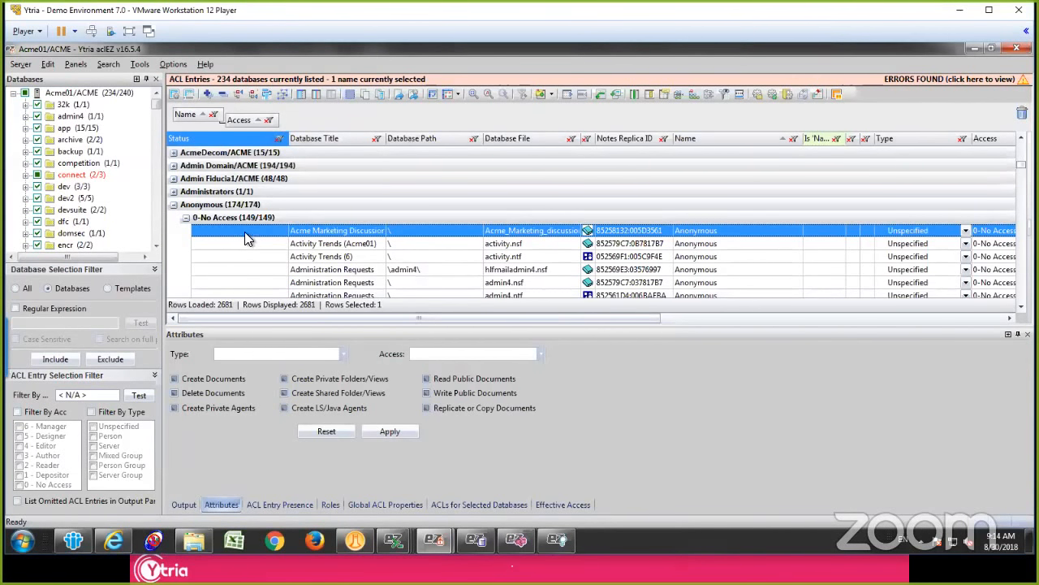
# Step: Start copying the Acme Marketing Discussion database's Anonymous entry to other databases and group the target list by Presence with all groups collapsed
pyautogui.click(317, 232)
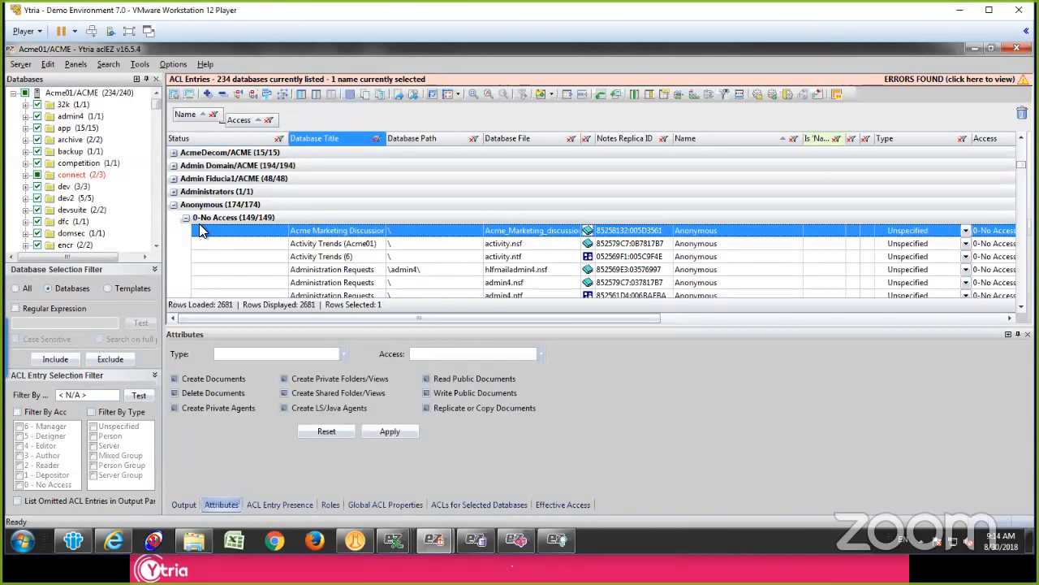
pyautogui.rightClick(328, 235)
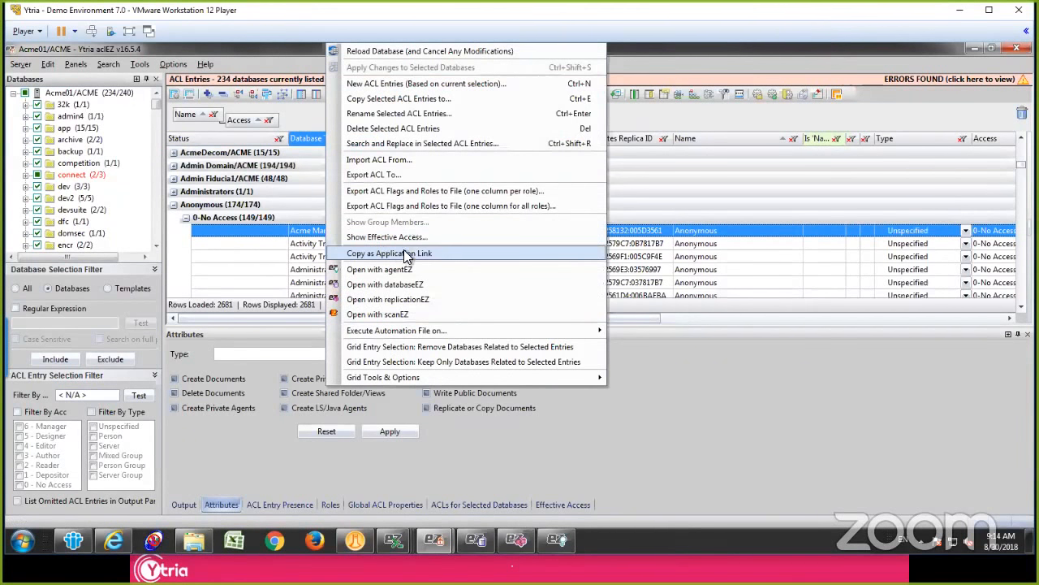
pyautogui.click(416, 100)
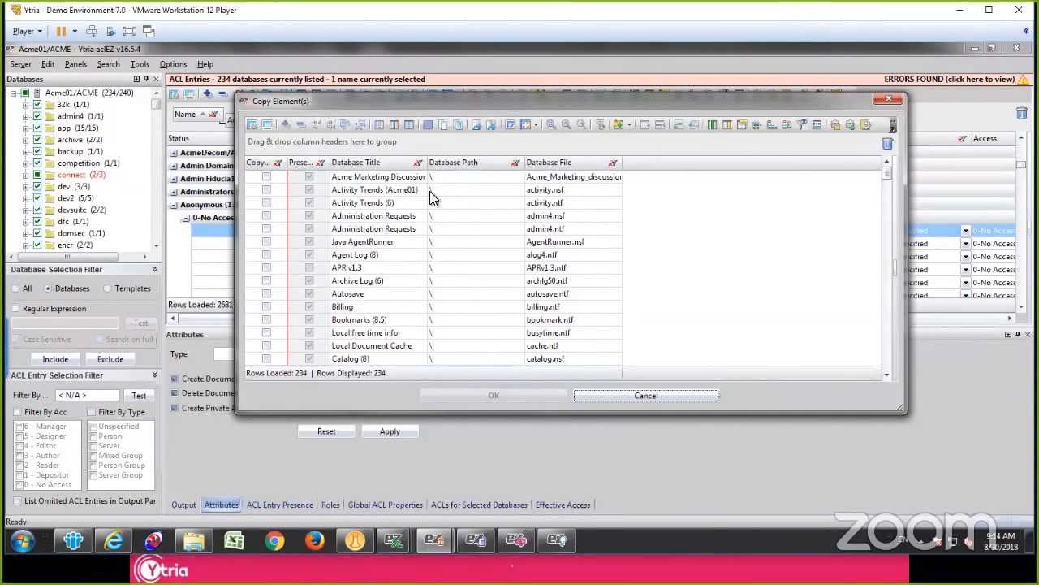
pyautogui.moveTo(328, 162); pyautogui.dragTo(409, 162)
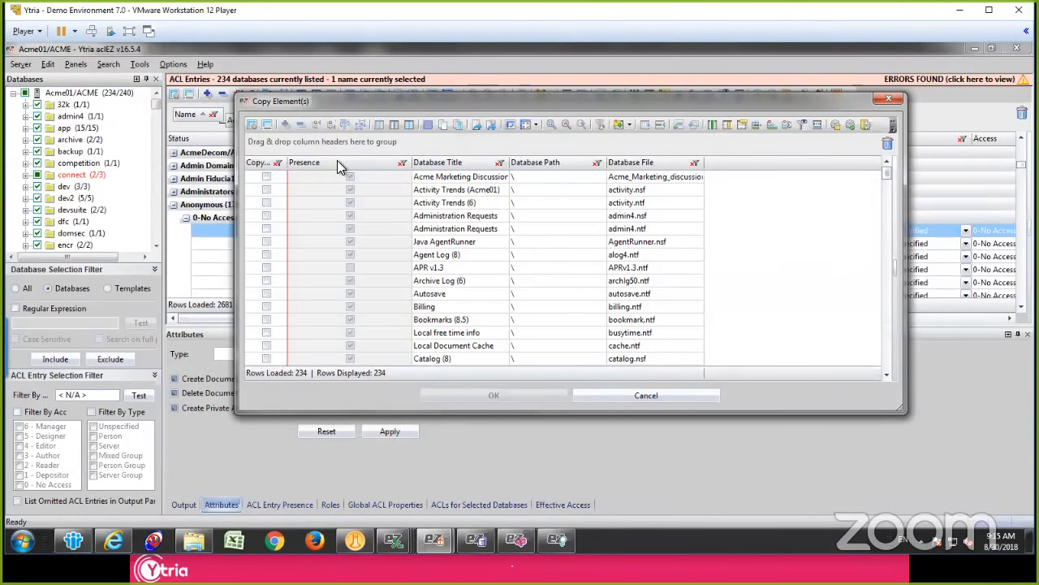
pyautogui.moveTo(337, 162); pyautogui.dragTo(276, 145)
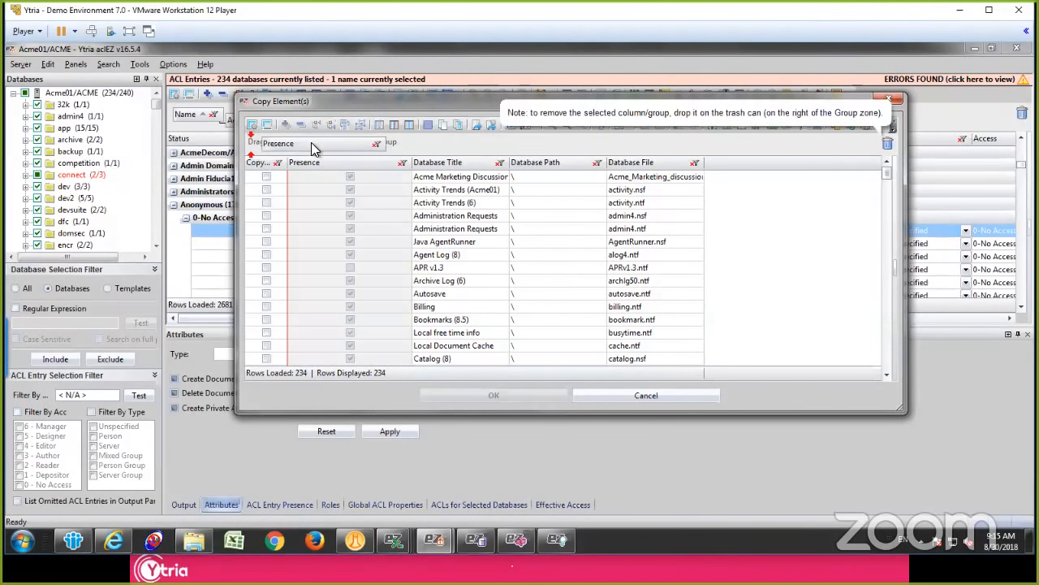
pyautogui.click(340, 189)
pyautogui.hotkey('ctrl', '-')
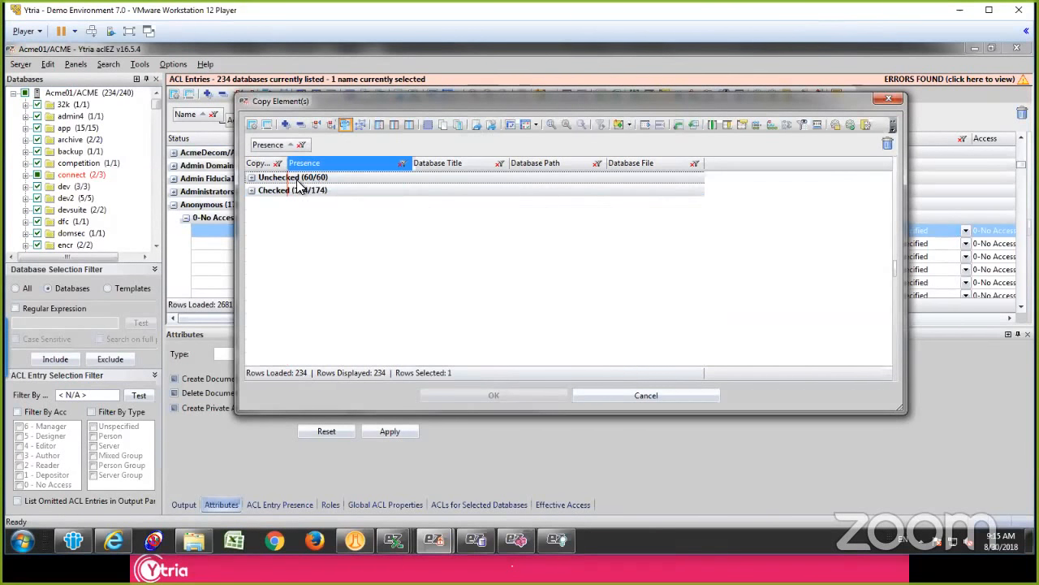
# Step: Mark all databases in the Unchecked presence group as copy targets and confirm the copy
pyautogui.click(251, 178)
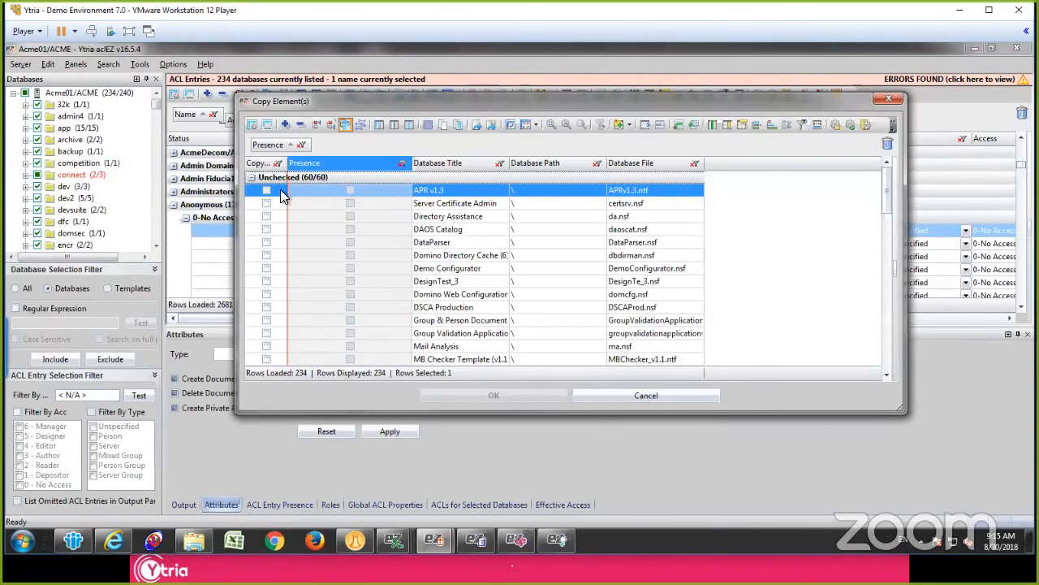
pyautogui.click(280, 192)
pyautogui.scroll(-15, 277, 209)
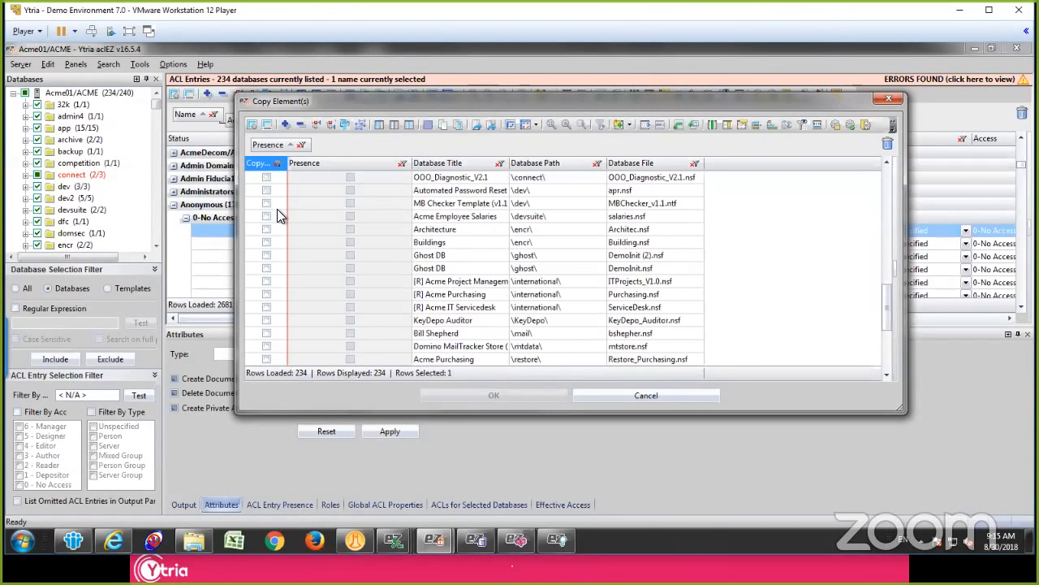
pyautogui.keyDown('shift'); pyautogui.click(277, 333); pyautogui.keyUp('shift')
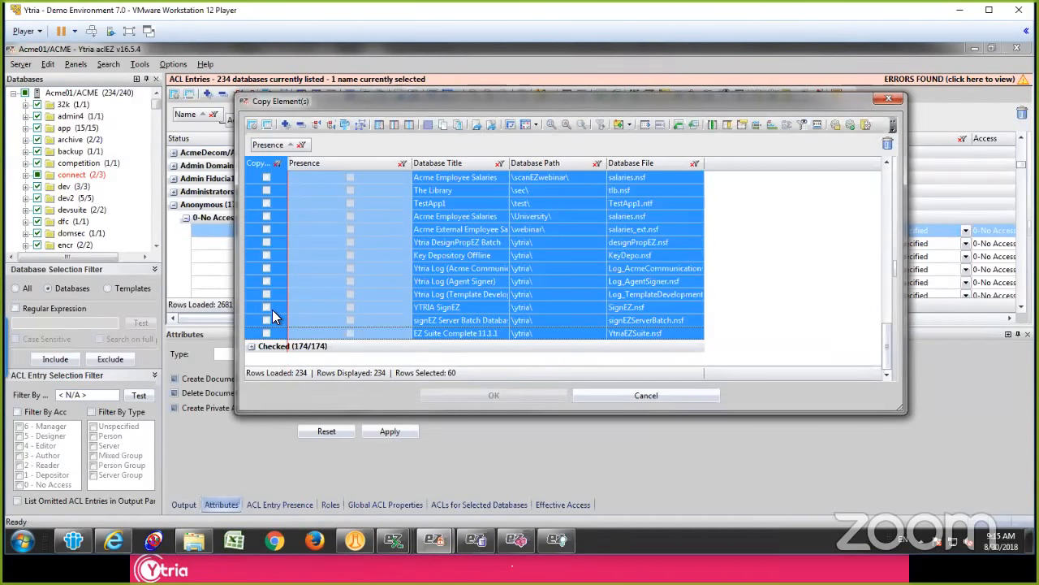
pyautogui.click(272, 309)
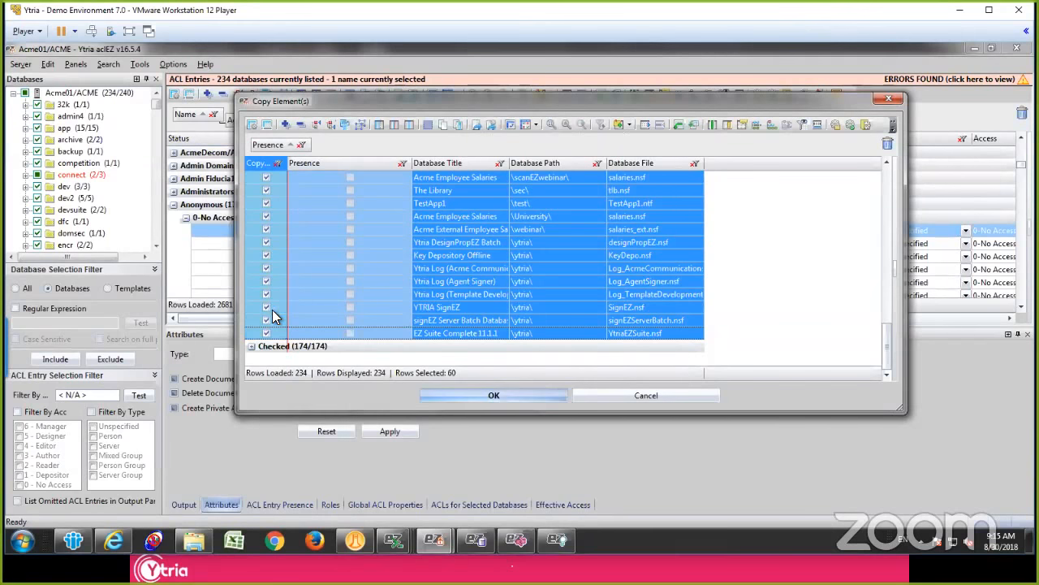
pyautogui.click(458, 394)
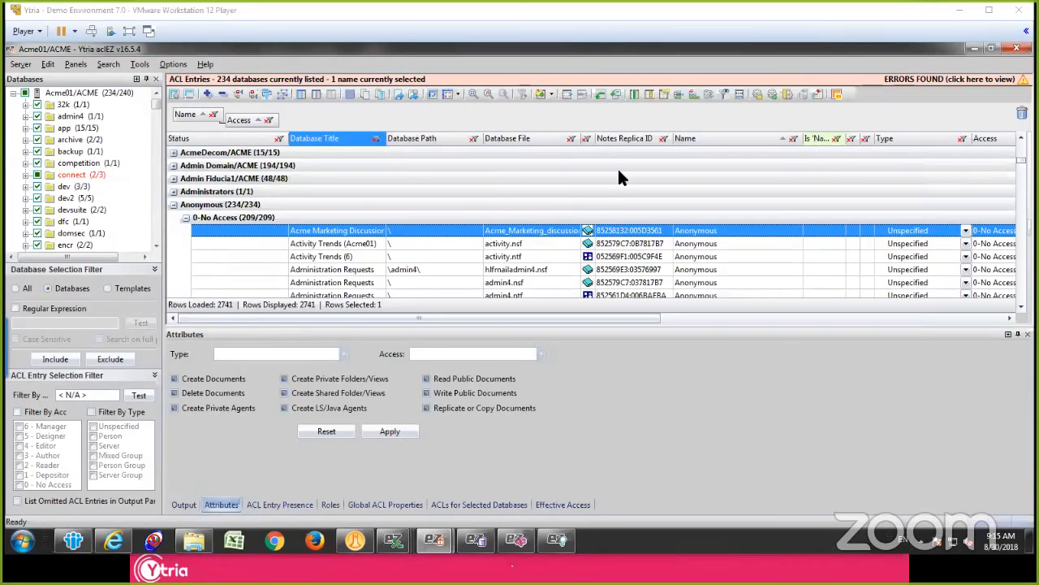
# Step: Collapse the 0-No Access subgroup so the Anonymous group's access levels are listed together
pyautogui.click(309, 217)
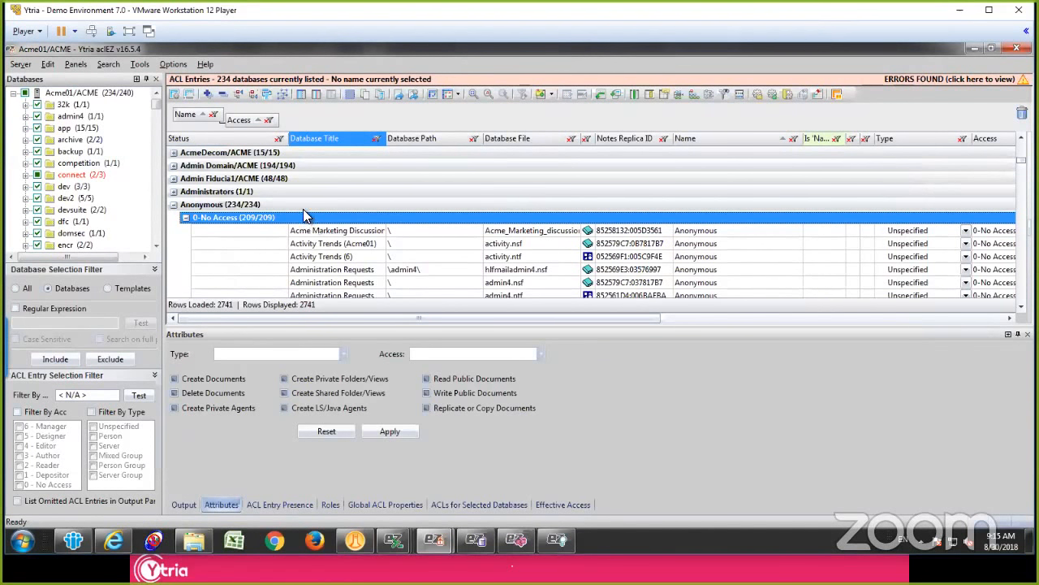
pyautogui.click(298, 205)
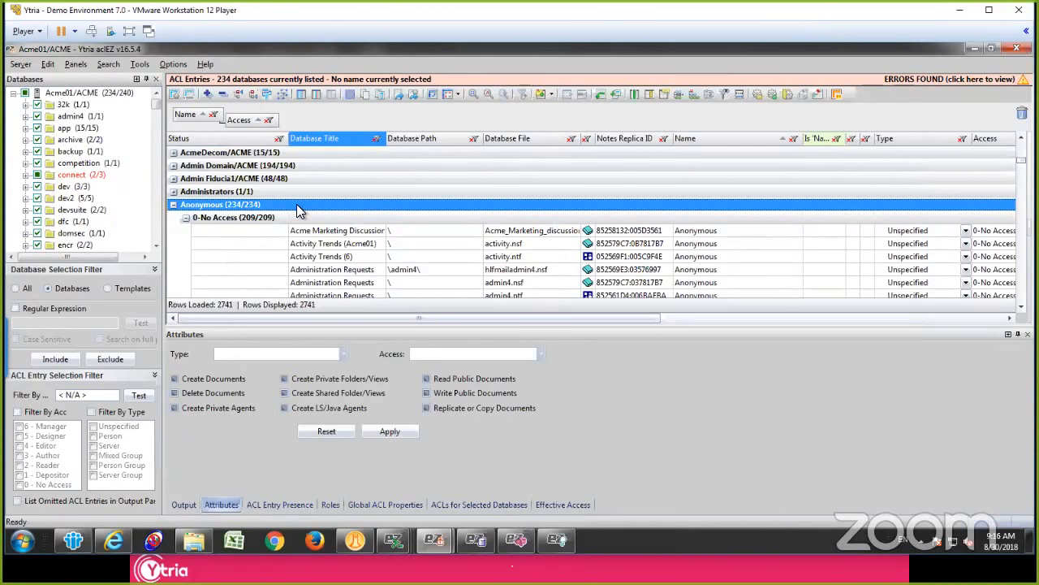
pyautogui.click(327, 219)
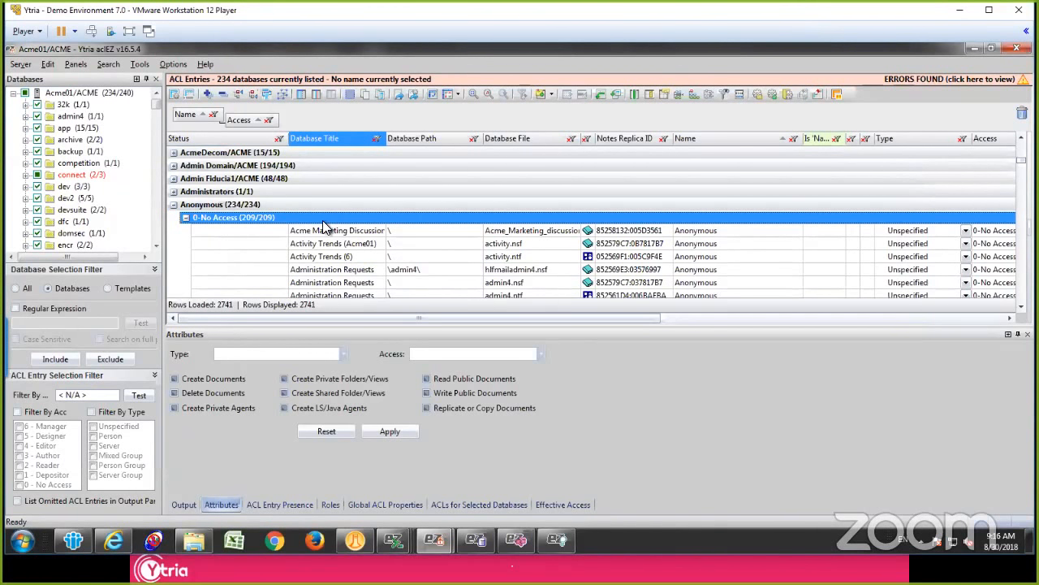
pyautogui.click(186, 219)
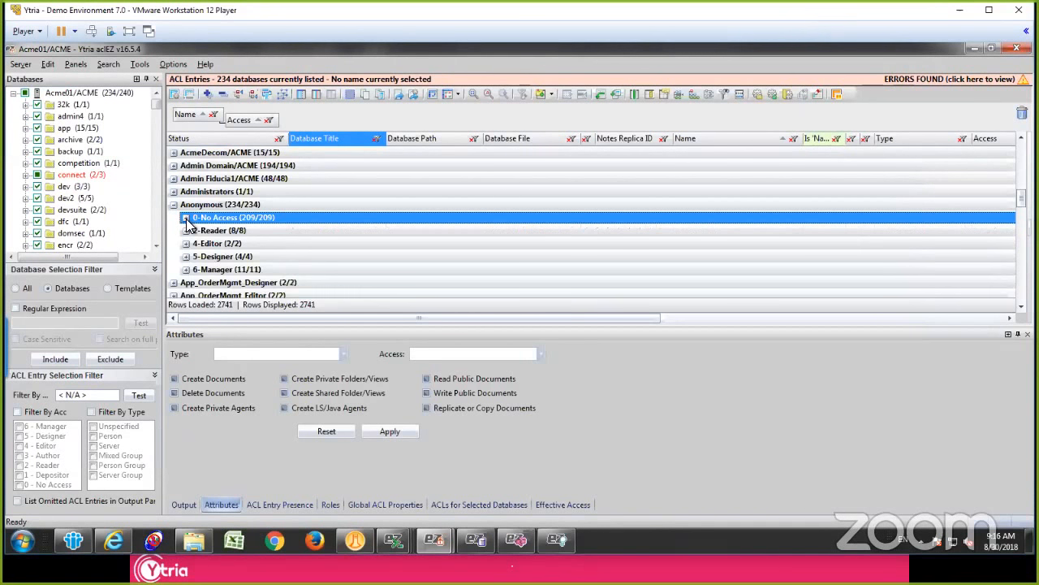
pyautogui.click(258, 207)
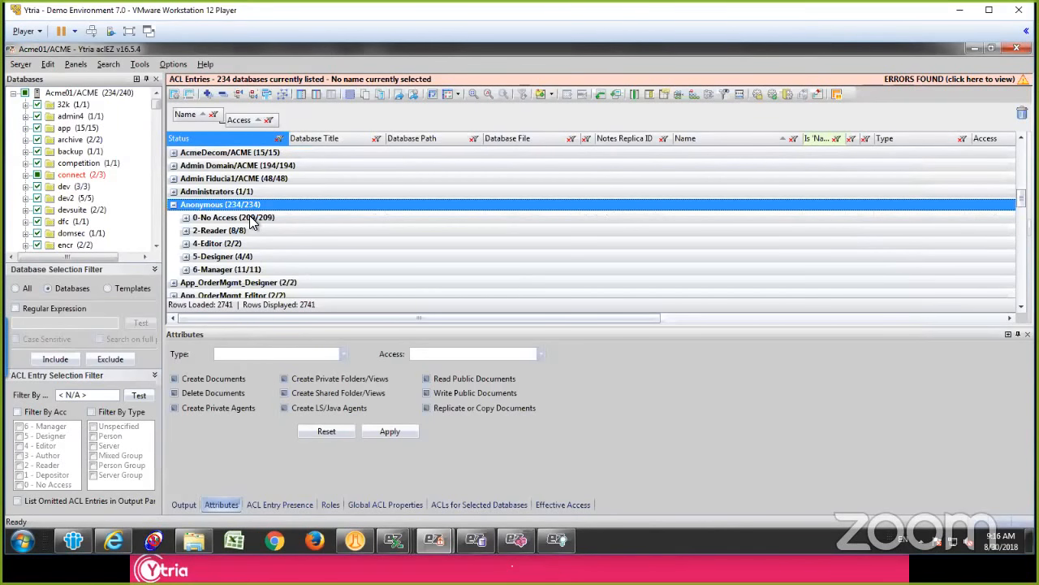
# Step: Set the access of all Anonymous entries in the 5-Designer and 6-Manager subgroups to 0 - No Access and apply it
pyautogui.click(186, 270)
pyautogui.click(186, 257)
pyautogui.scroll(-2, 292, 203)
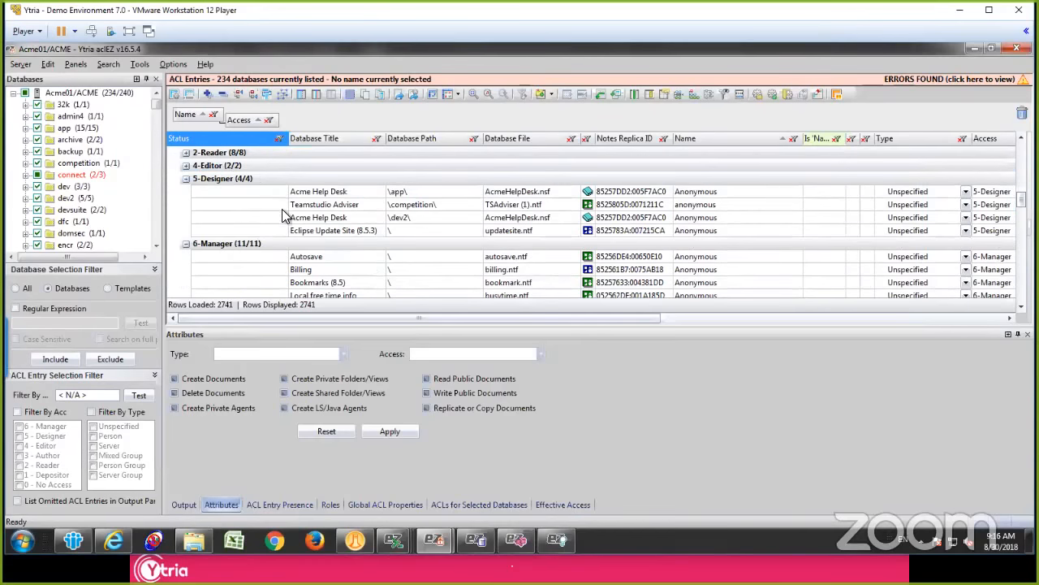
pyautogui.click(297, 237)
pyautogui.scroll(-3, 309, 260)
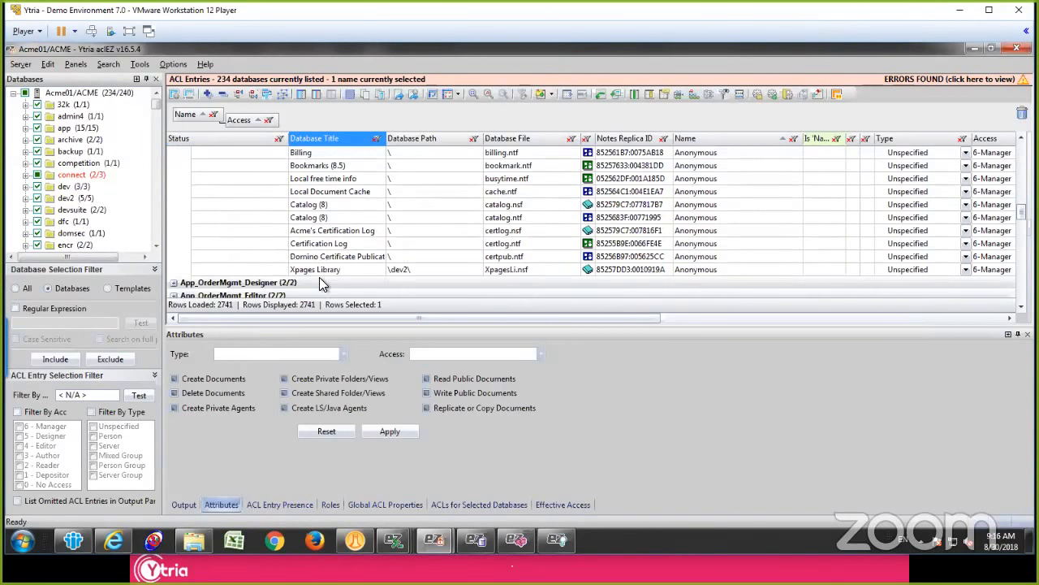
pyautogui.keyDown('shift'); pyautogui.click(321, 271); pyautogui.keyUp('shift')
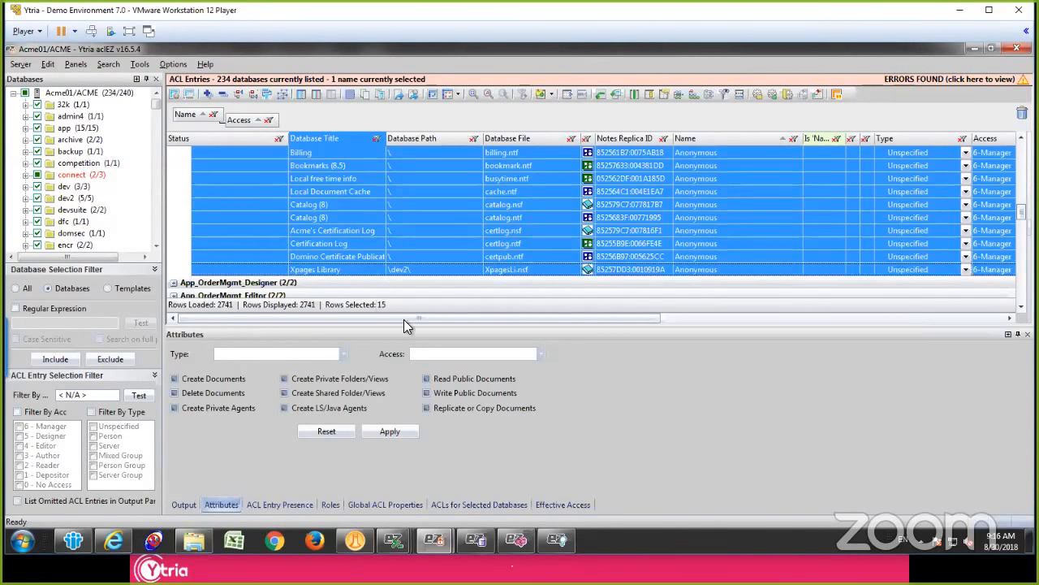
pyautogui.click(452, 353)
pyautogui.click(424, 365)
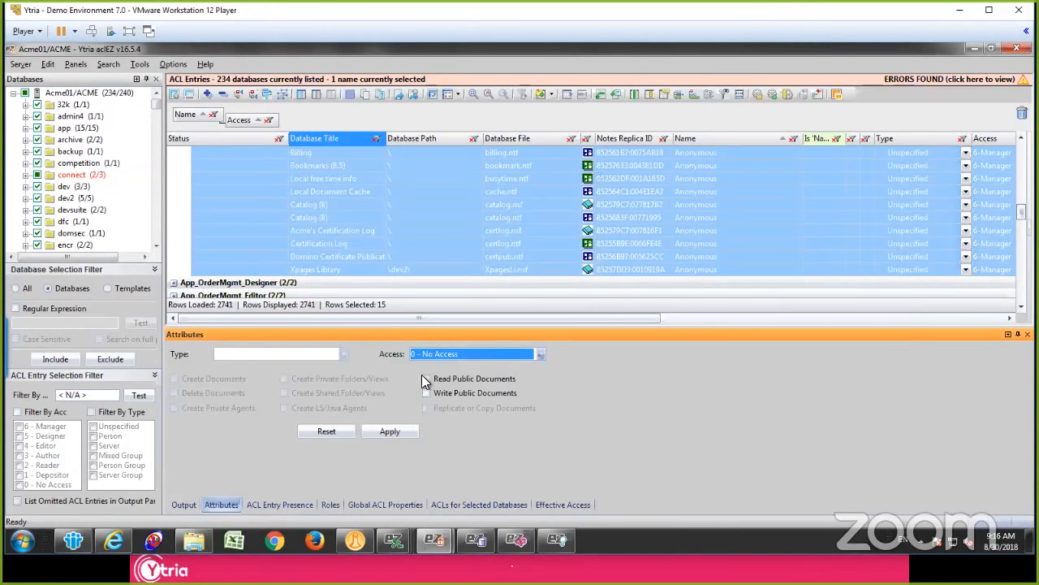
pyautogui.click(386, 435)
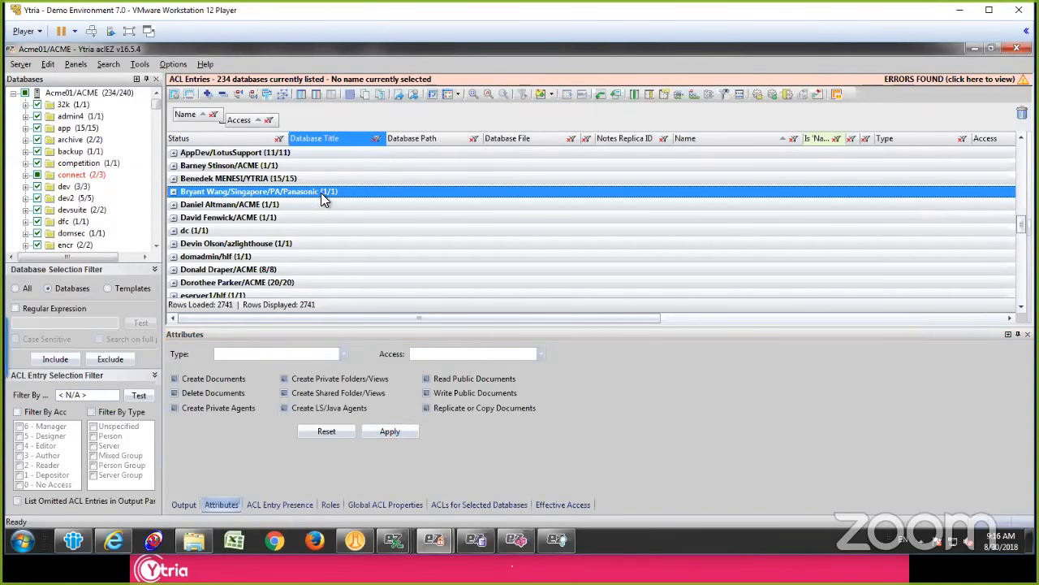
# Step: Remove all grouping from the ACL entries grid and sort the entries by Database Title
pyautogui.scroll(-3, 322, 209)
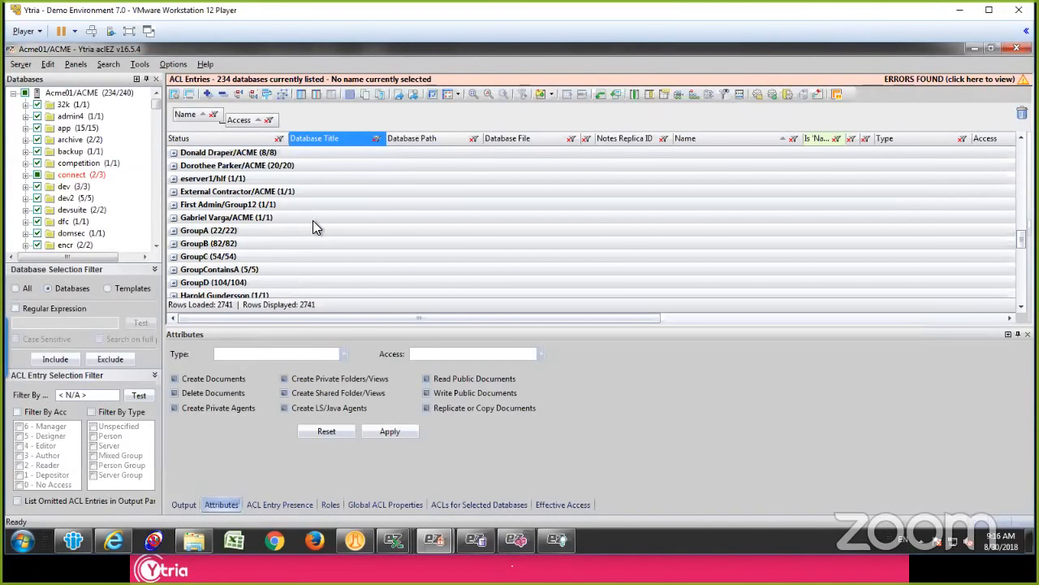
pyautogui.click(312, 220)
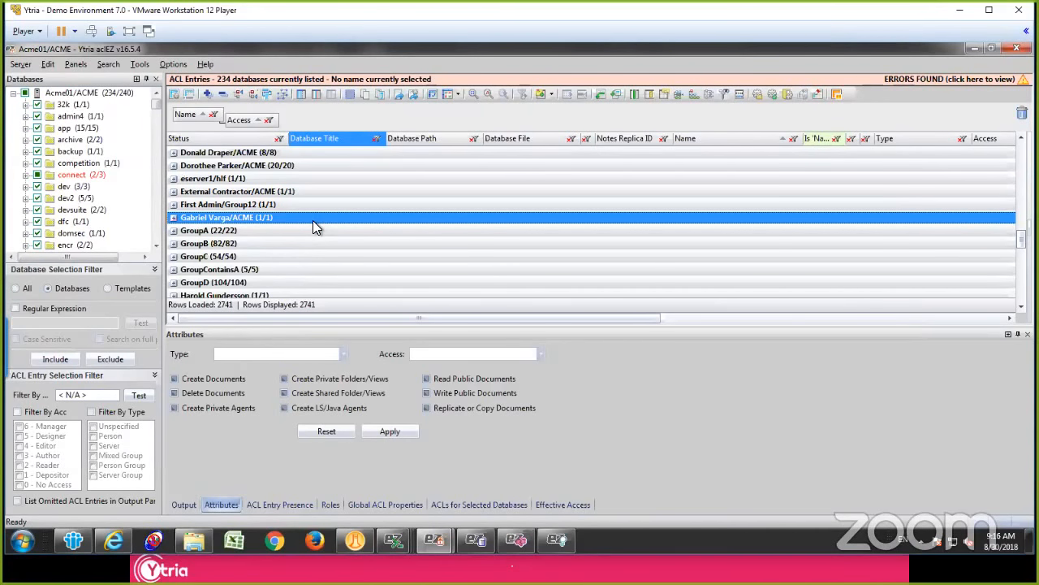
pyautogui.hotkey('ctrl', 'shift', 'g')
pyautogui.scroll(6, 450, 226)
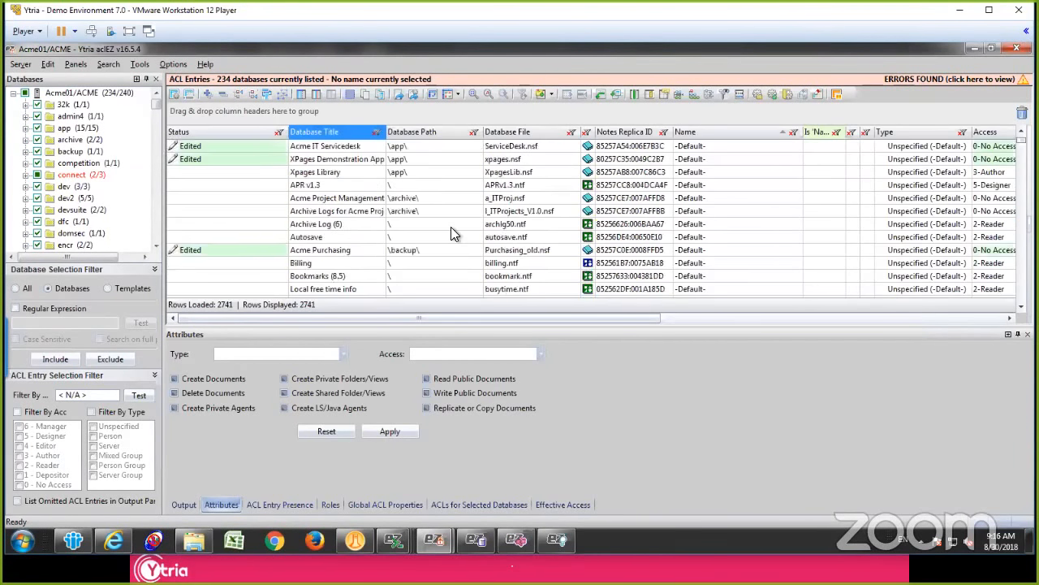
pyautogui.scroll(12, 451, 226)
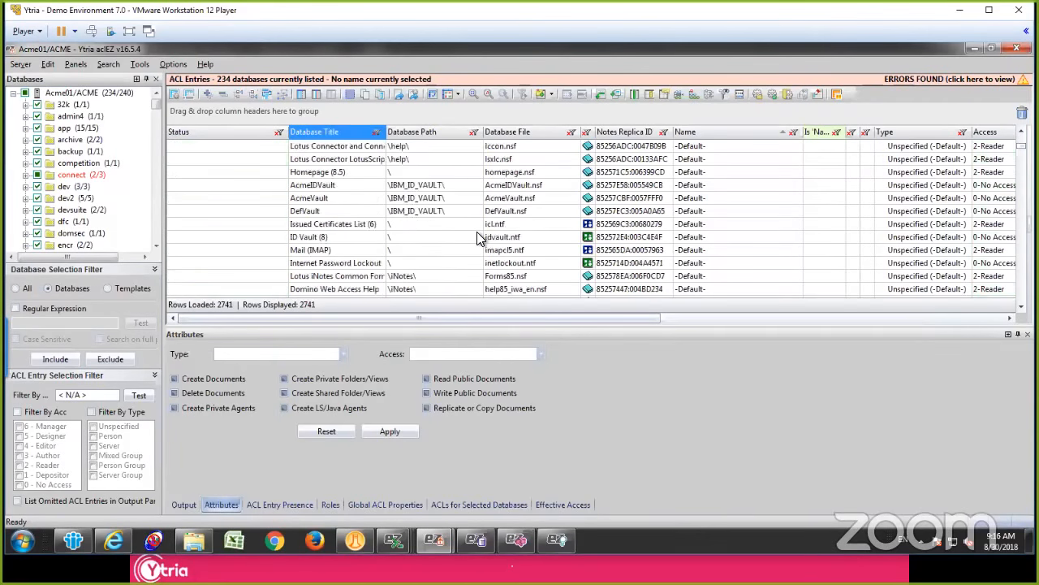
pyautogui.scroll(-12, 476, 231)
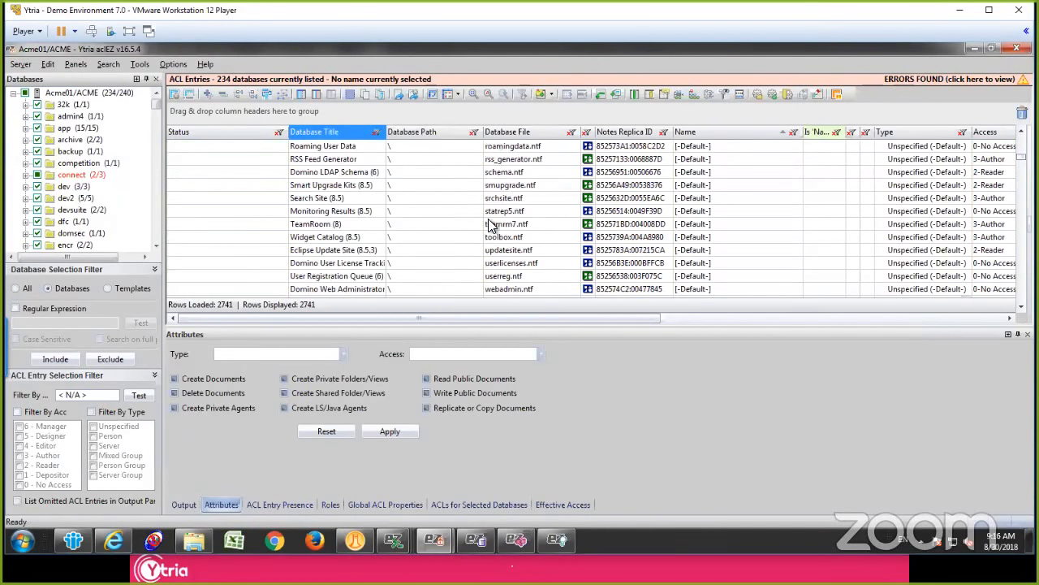
pyautogui.scroll(-3, 491, 224)
pyautogui.click(322, 136)
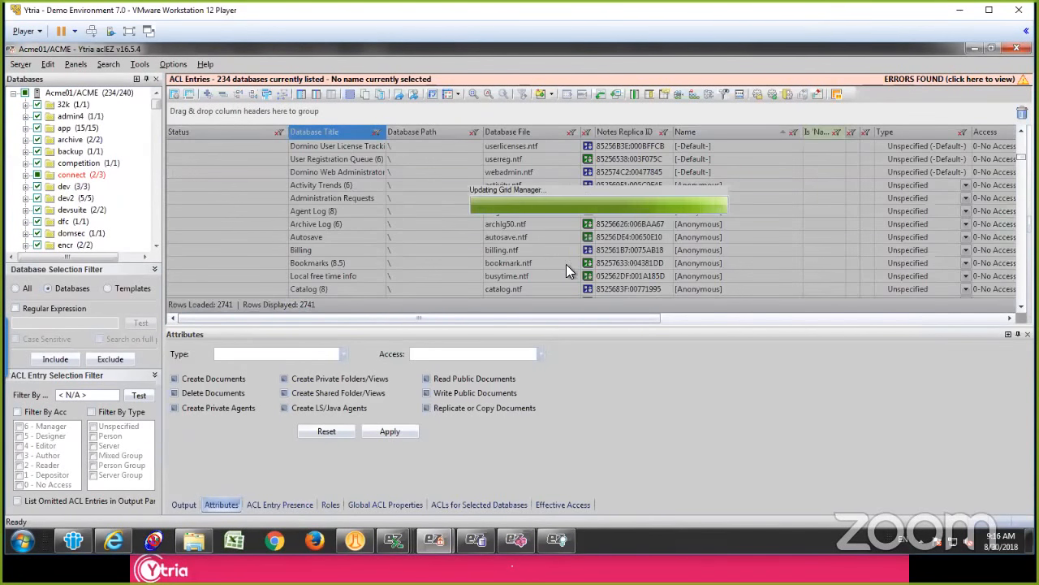
# Step: Check the highlighted GroupC and GroupD entries, then group the grid by Is 'Name' in NAB? and expand the Unchecked group
pyautogui.click(600, 238)
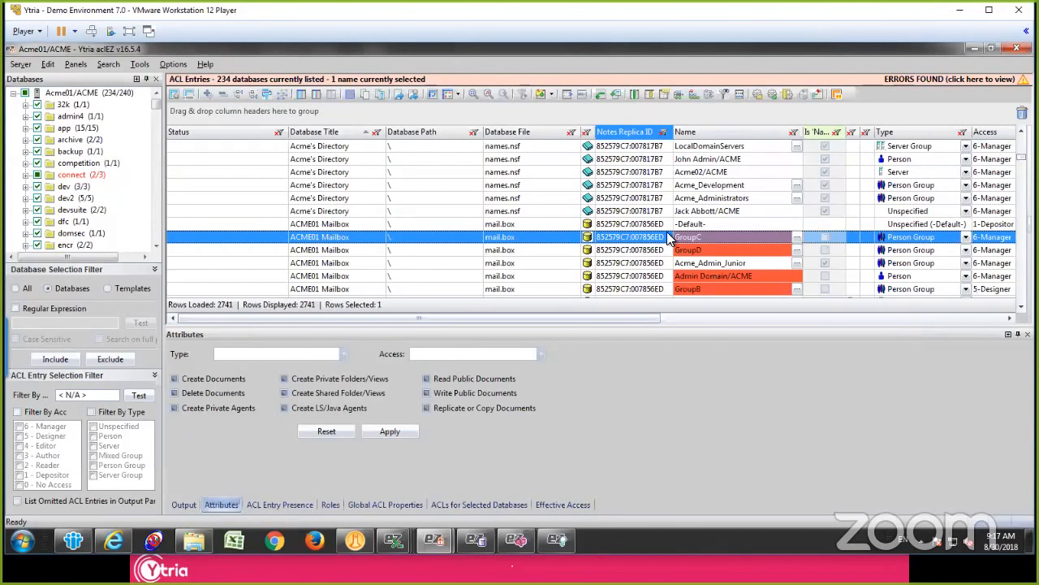
pyautogui.click(726, 251)
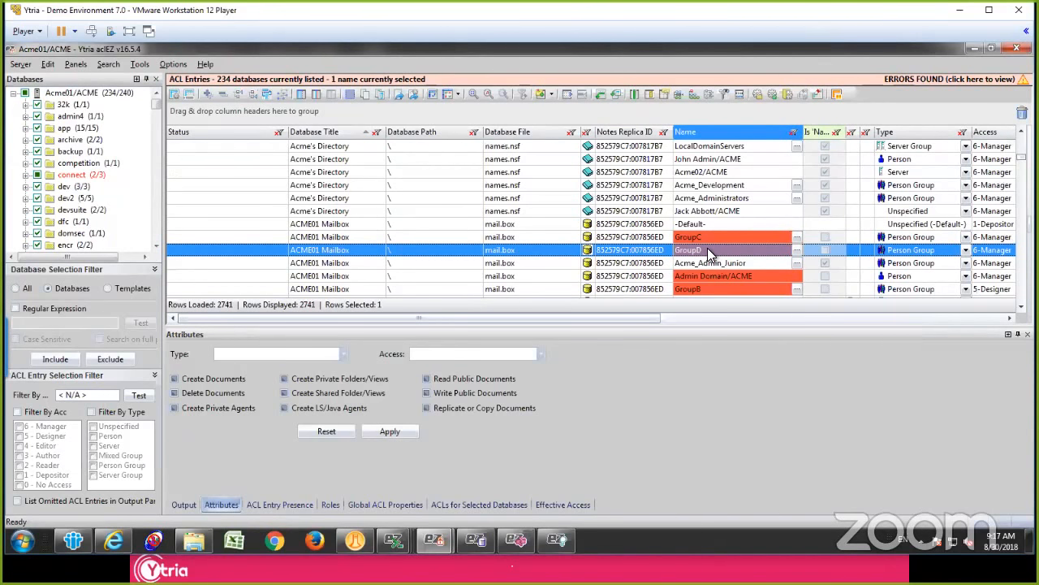
pyautogui.click(709, 238)
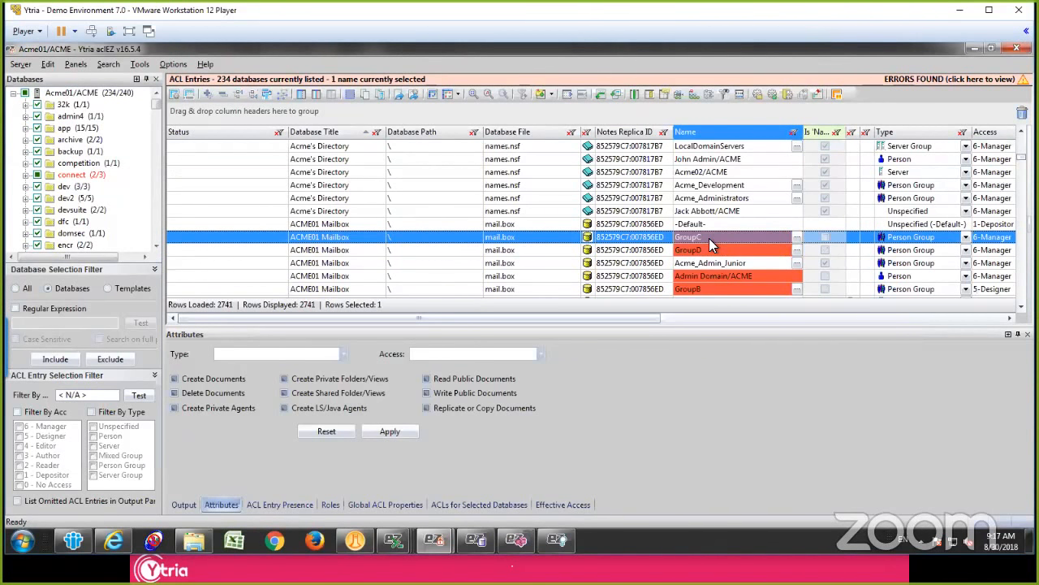
pyautogui.moveTo(883, 132); pyautogui.dragTo(671, 116)
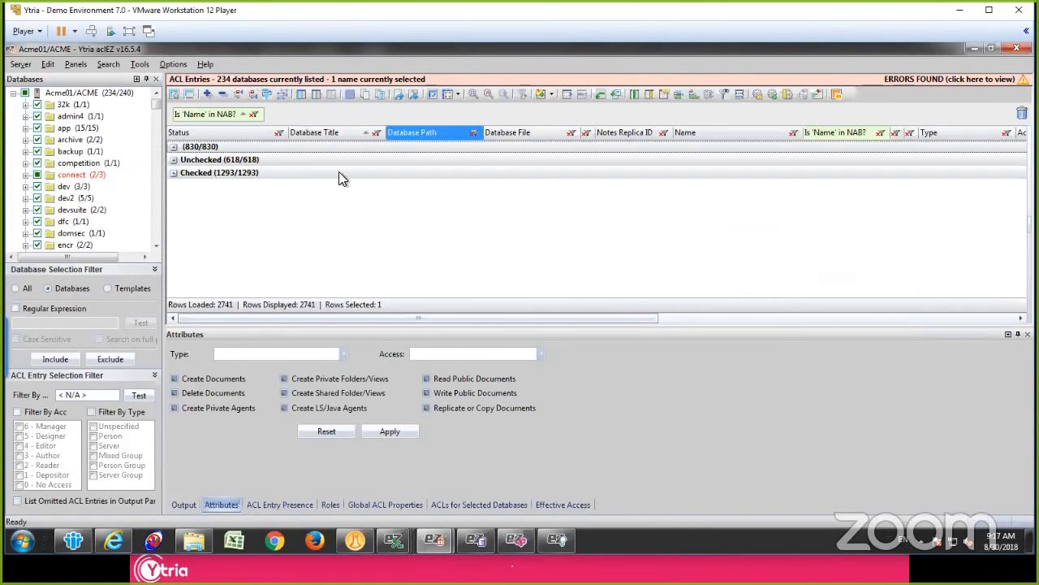
pyautogui.click(174, 160)
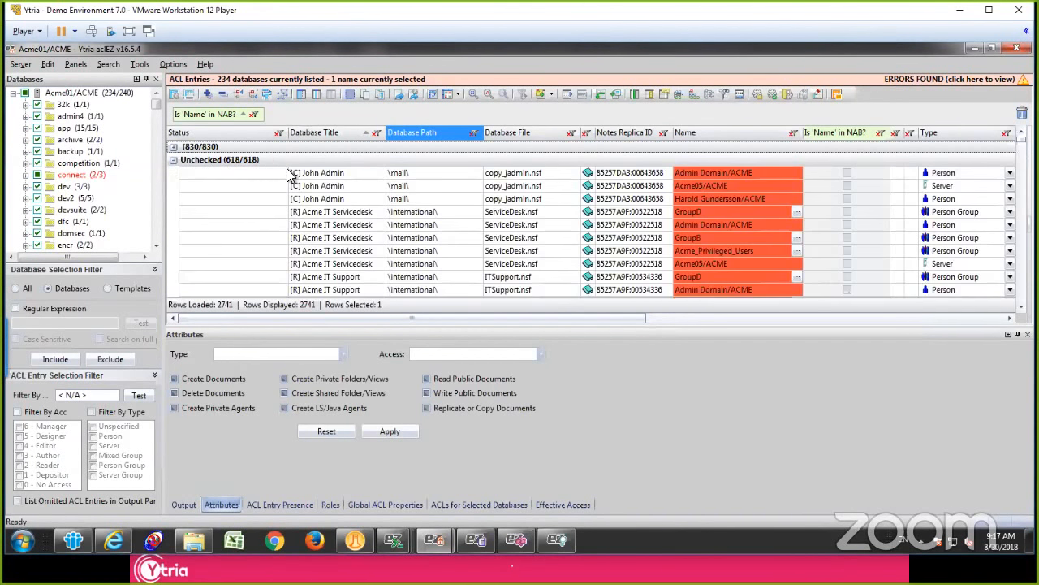
# Step: Add Type as a second grouping level under Is 'Name' in NAB? and collapse all the groups
pyautogui.click(286, 165)
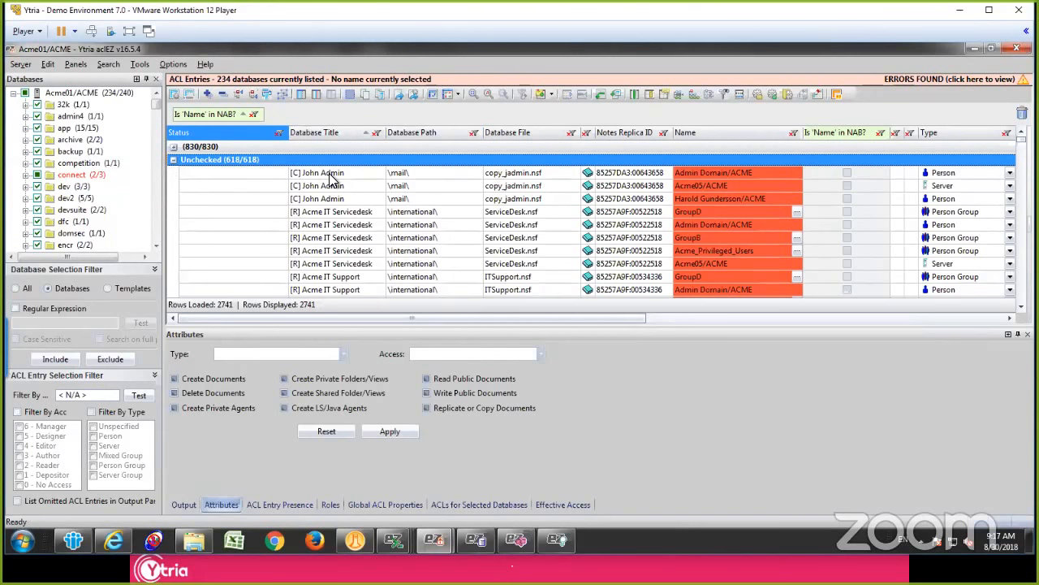
pyautogui.click(332, 173)
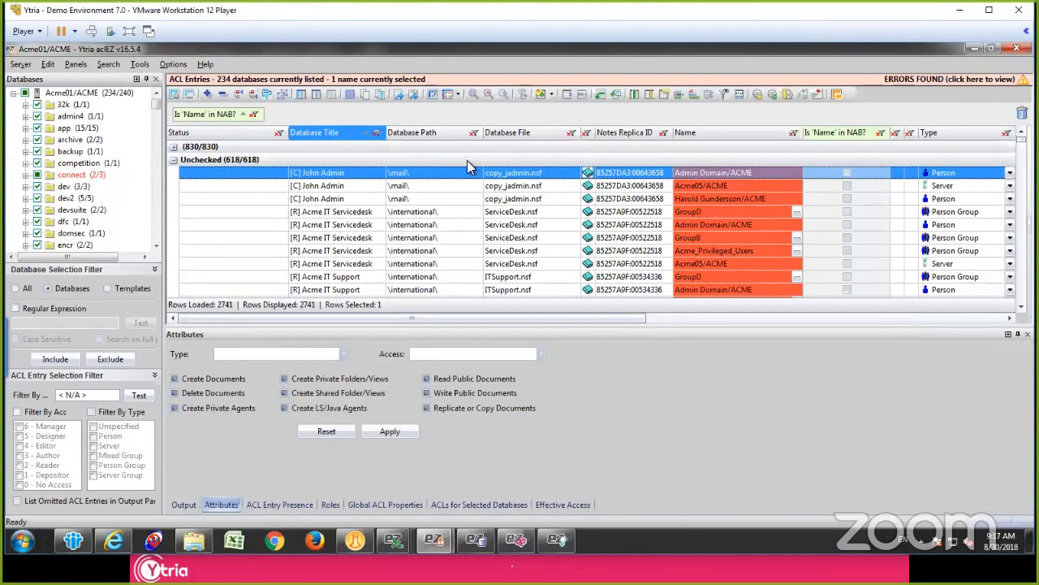
pyautogui.moveTo(956, 136); pyautogui.dragTo(861, 111)
pyautogui.click(235, 179)
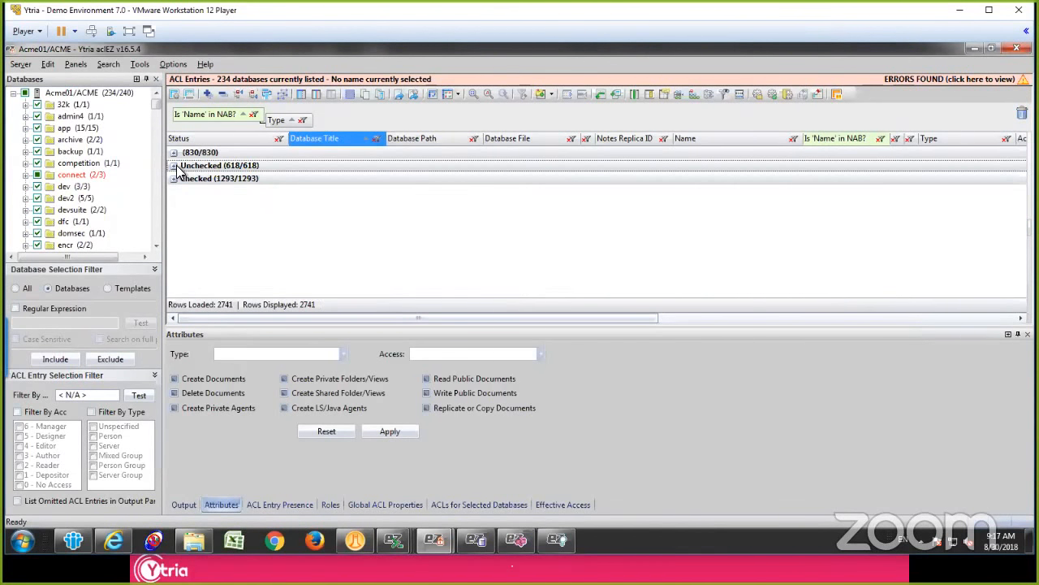
# Step: Expand the Unchecked group and its Person subgroup to examine the person entries missing from the NAB
pyautogui.click(174, 166)
pyautogui.click(263, 219)
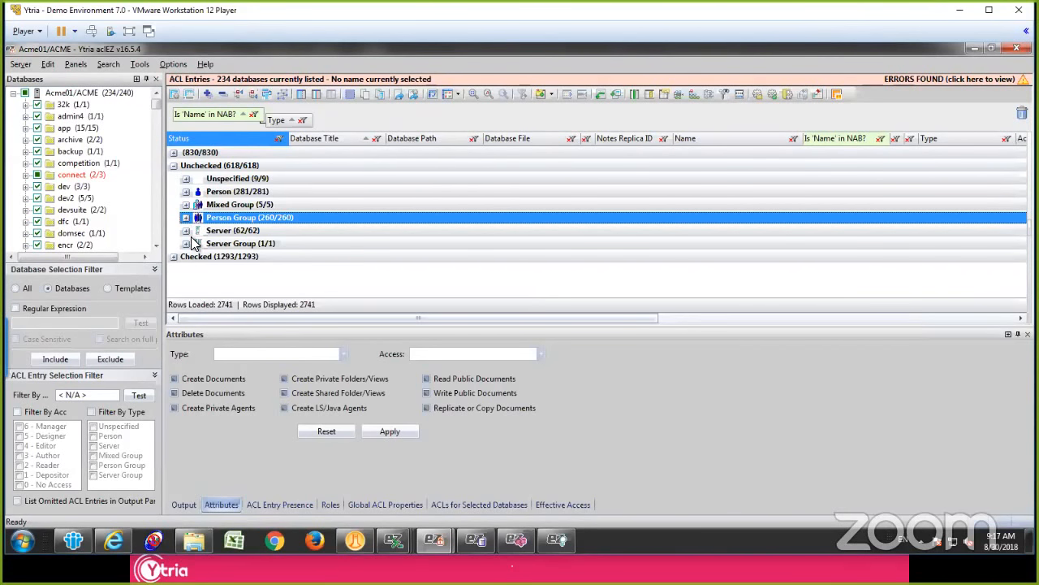
pyautogui.click(186, 192)
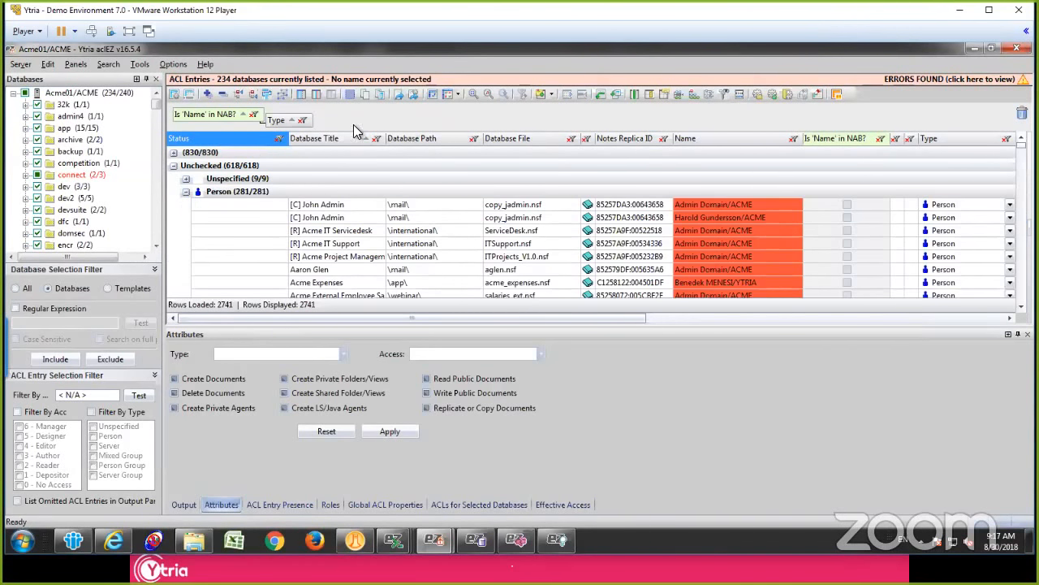
# Step: Add Name as a third grouping level under Type and expand the Unchecked group's Person subgroup
pyautogui.moveTo(719, 137); pyautogui.dragTo(688, 113)
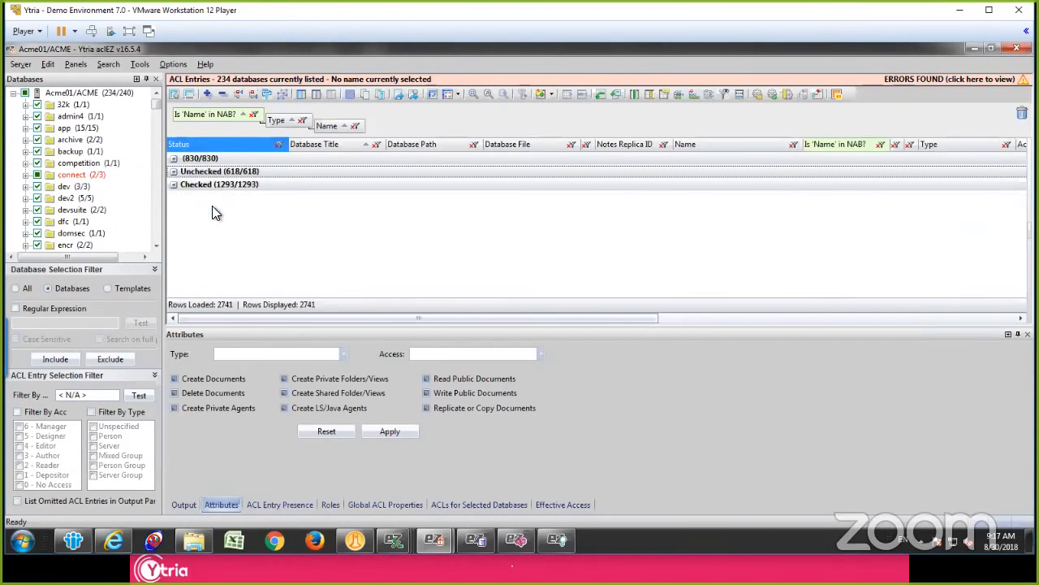
pyautogui.click(173, 171)
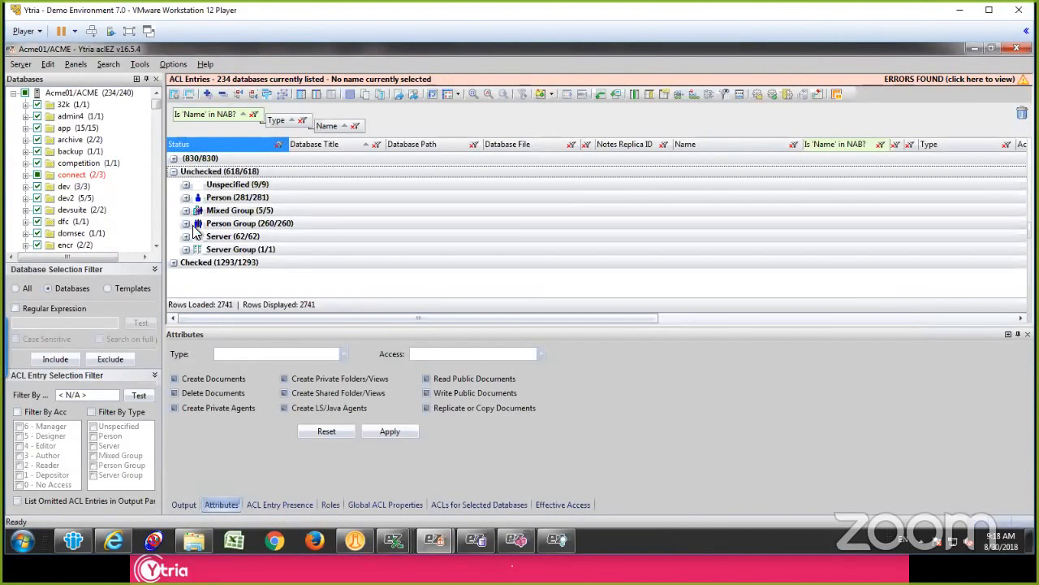
pyautogui.click(186, 198)
pyautogui.click(251, 288)
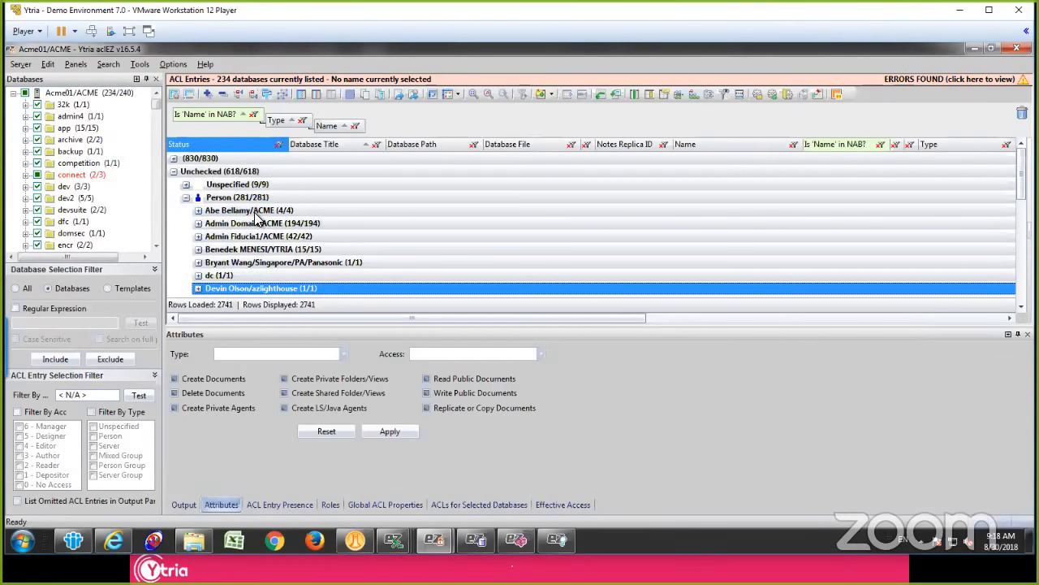
# Step: Mark for deletion the Person entries from the first name's group down through the Admin Domain/ACME entry for Acme01's Log
pyautogui.keyDown('shift'); pyautogui.click(257, 213); pyautogui.keyUp('shift')
pyautogui.doubleClick(255, 211)
pyautogui.click(254, 232)
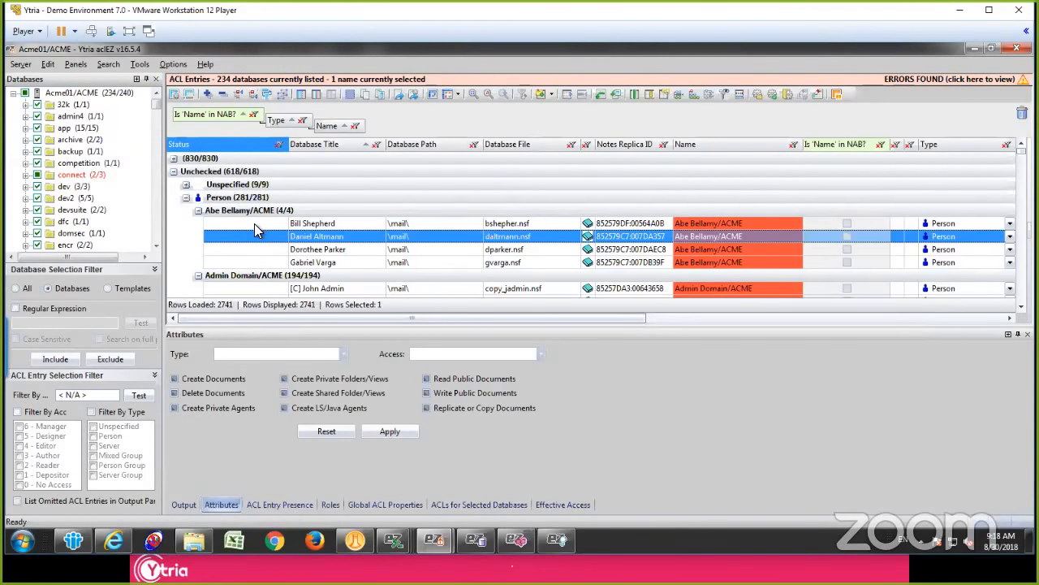
pyautogui.click(255, 223)
pyautogui.scroll(-5, 258, 244)
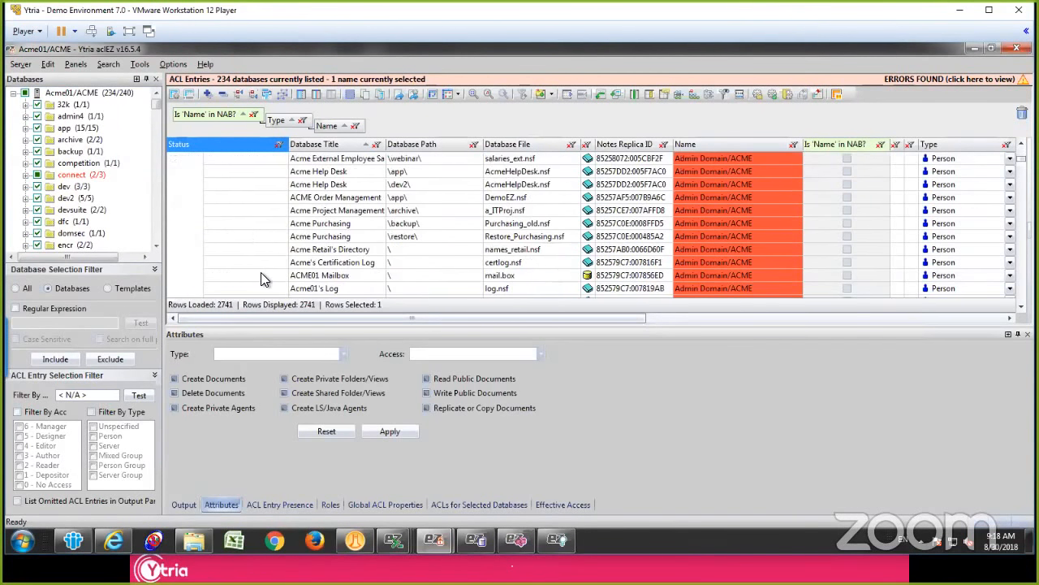
pyautogui.keyDown('shift'); pyautogui.click(261, 288); pyautogui.keyUp('shift')
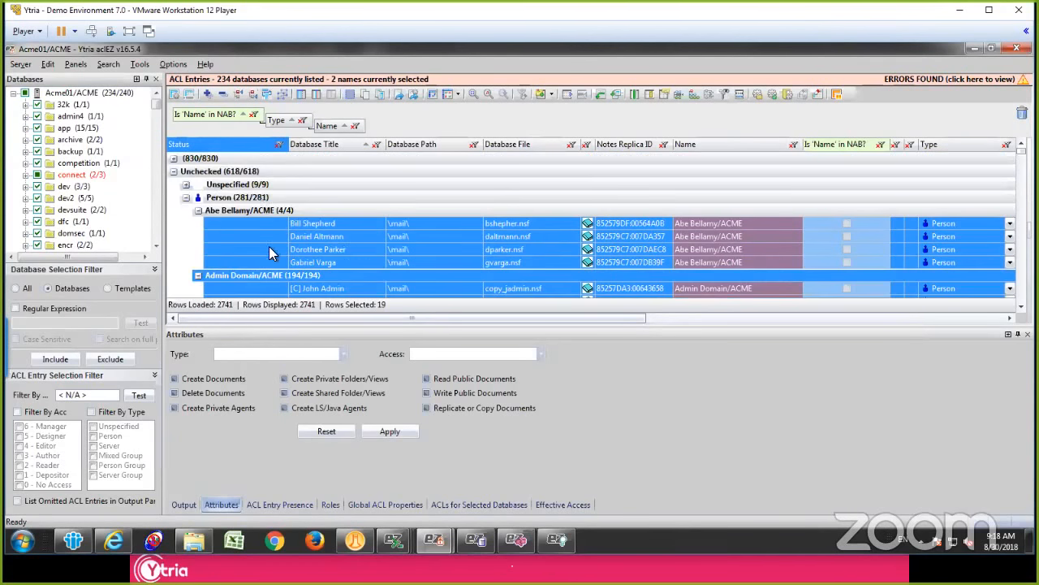
pyautogui.rightClick(275, 250)
pyautogui.click(356, 128)
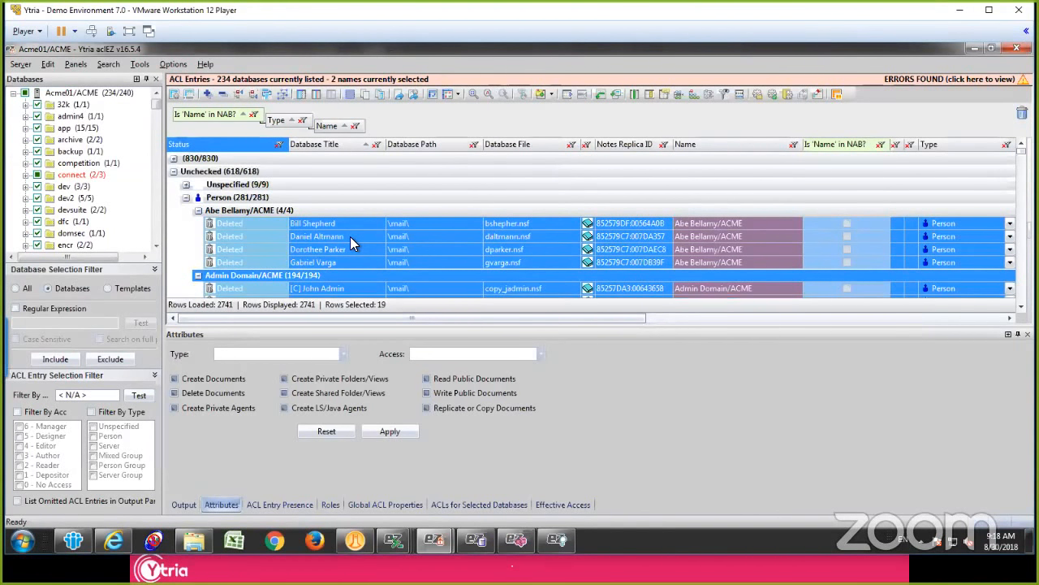
pyautogui.click(338, 184)
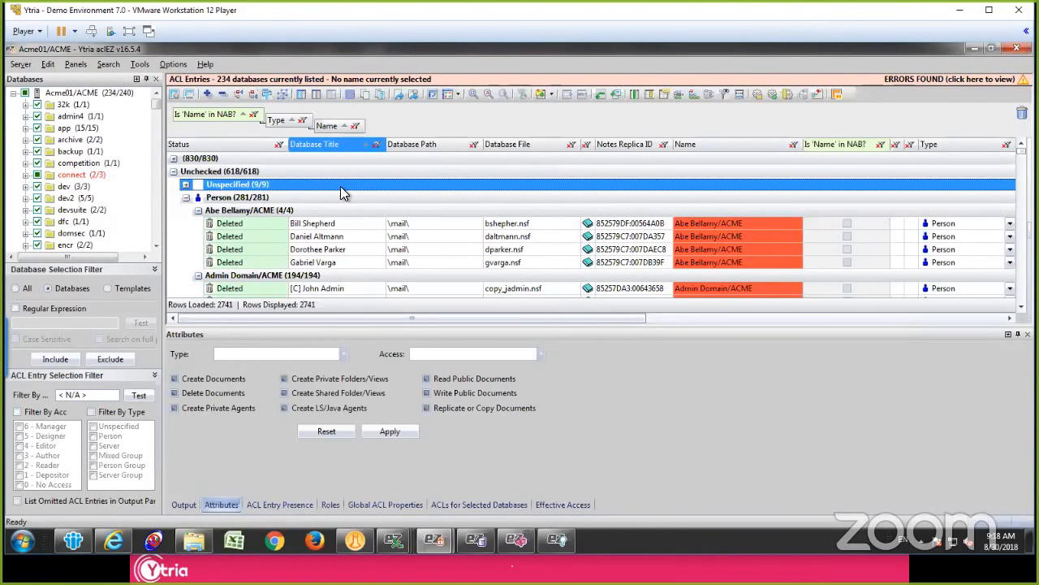
# Step: View the members of the Acme_Administrators group from its copy_jadmin.nsf entry, then close the member list
pyautogui.rightClick(325, 199)
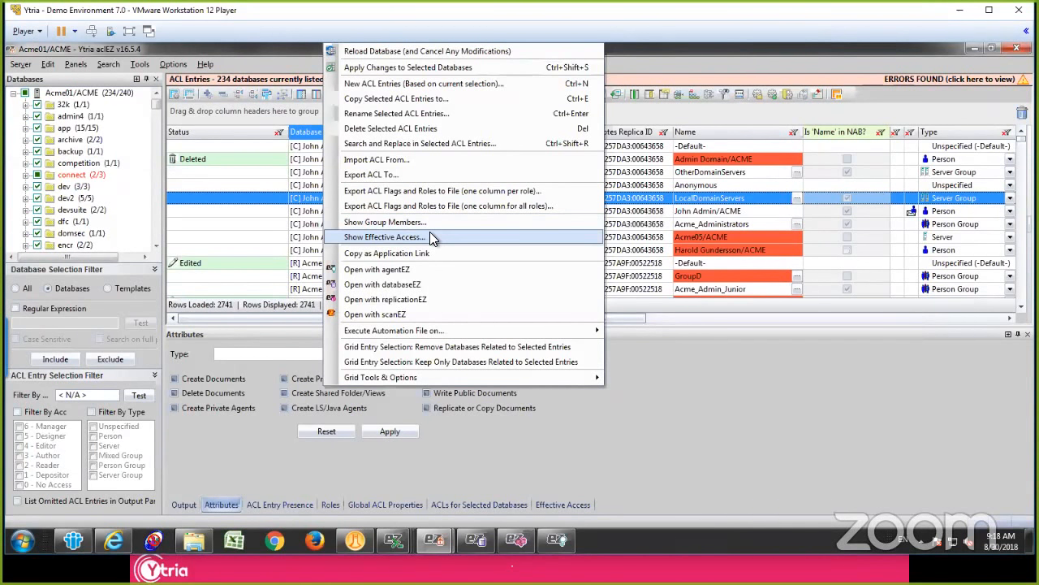
pyautogui.click(718, 218)
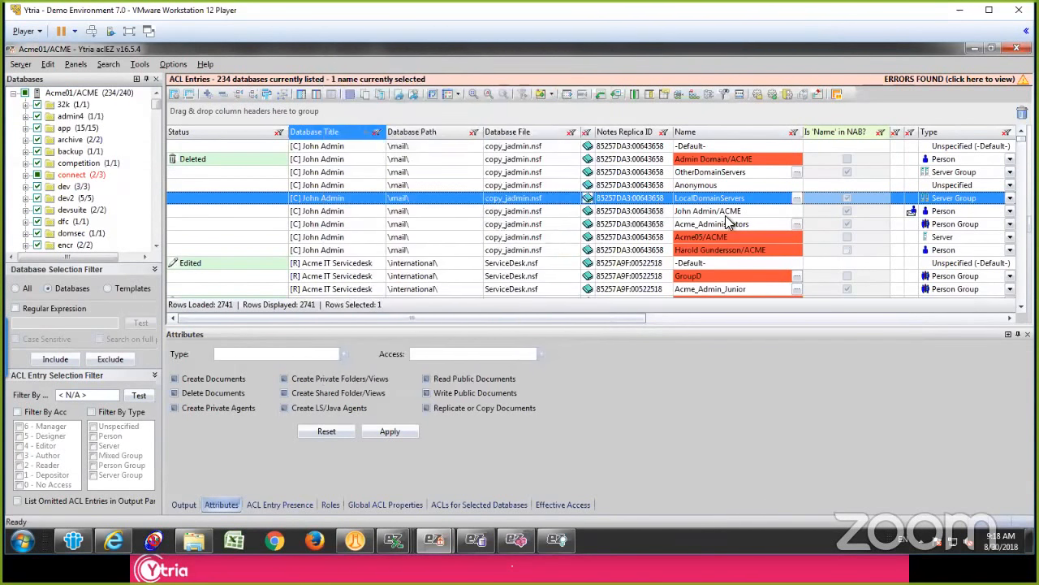
pyautogui.click(796, 225)
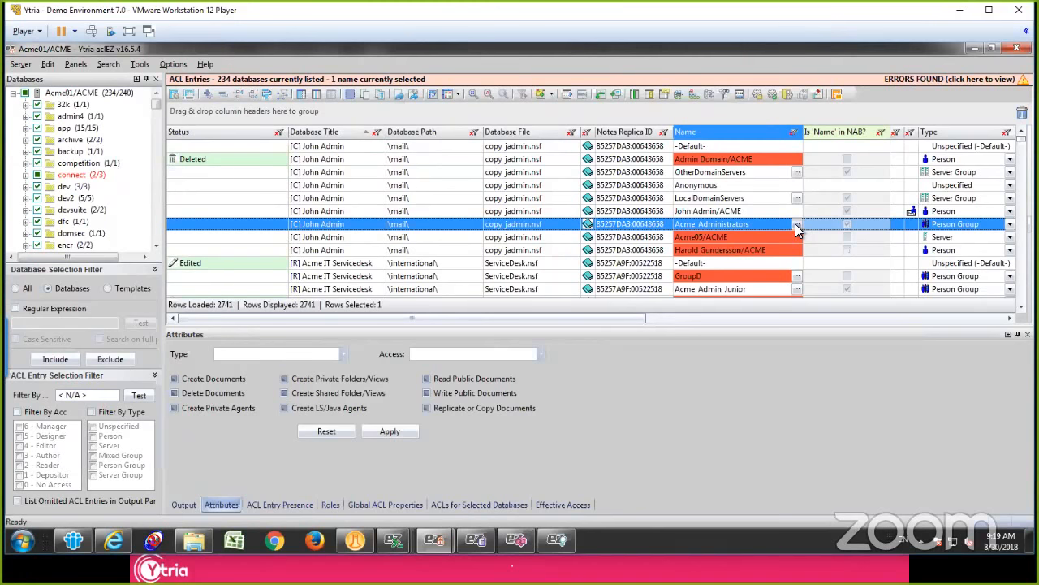
pyautogui.click(798, 225)
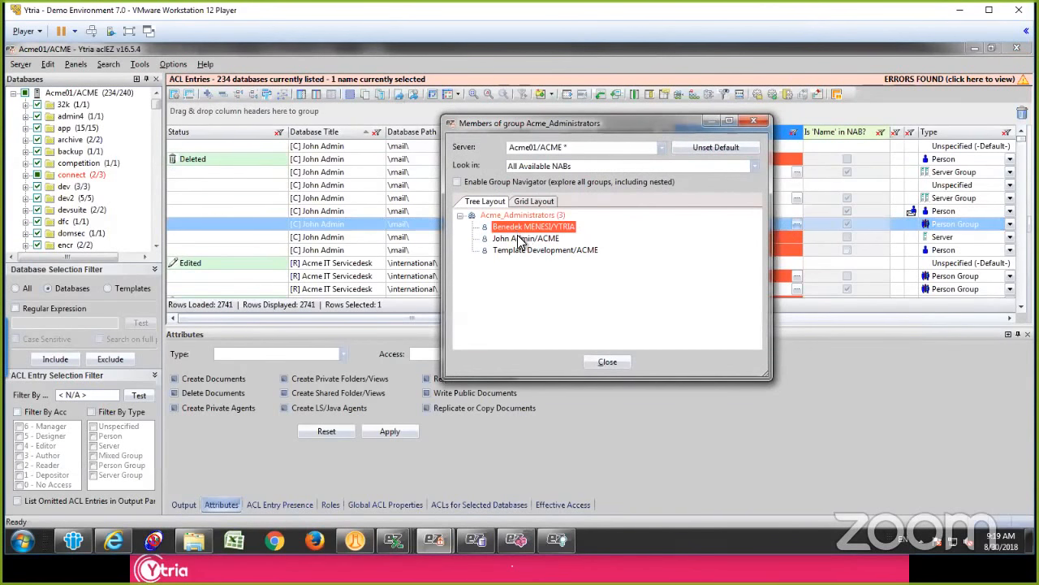
pyautogui.click(524, 238)
pyautogui.click(532, 250)
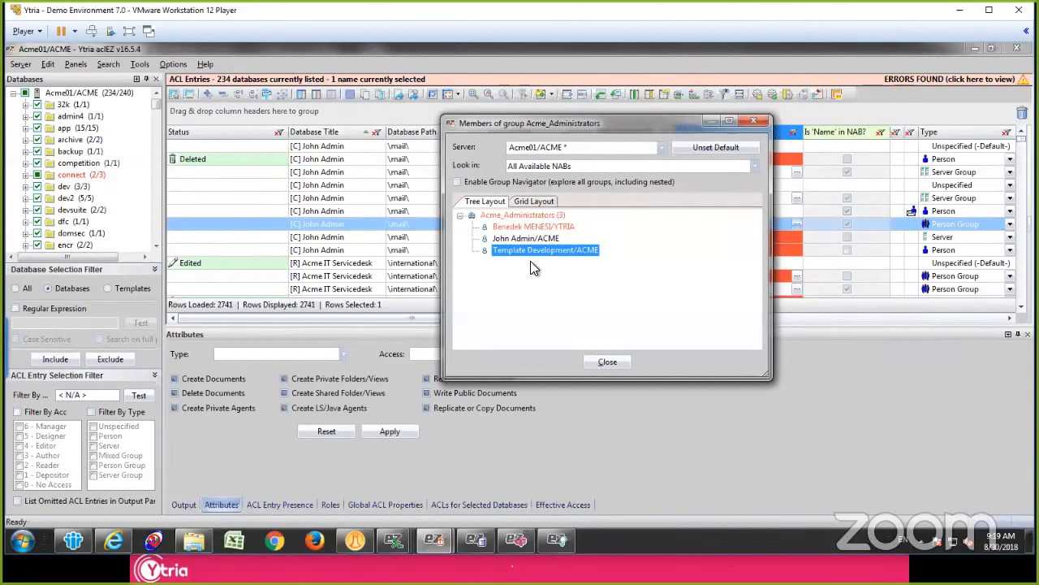
pyautogui.click(607, 362)
# Step: View the Acme_Development group's members with Group Navigator enabled, expanding the nested Acme_AgentSigner and LocalDomainServers groups, and close the list
pyautogui.scroll(-1, 674, 232)
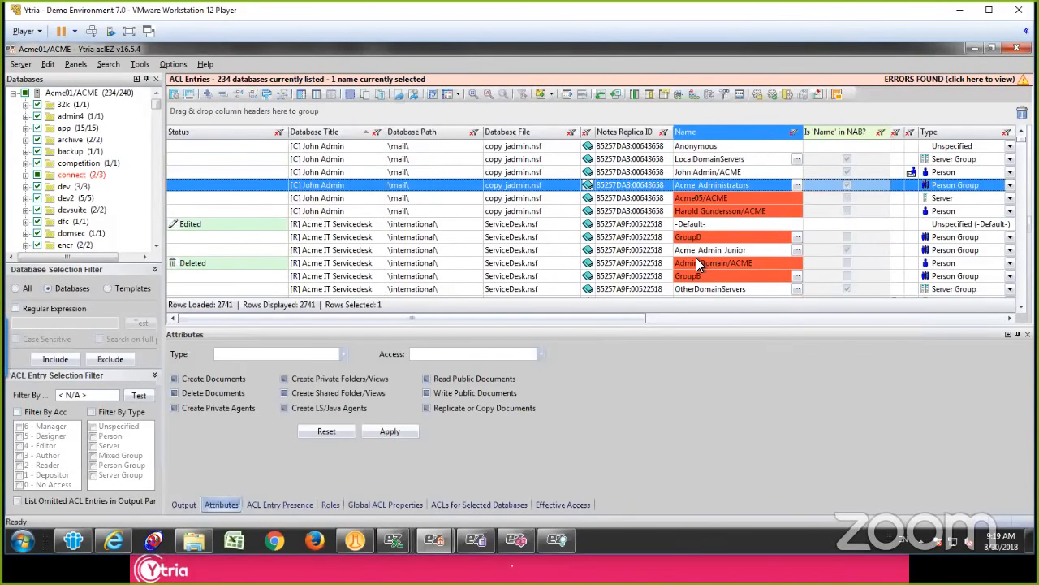
pyautogui.scroll(-2, 696, 257)
pyautogui.click(796, 264)
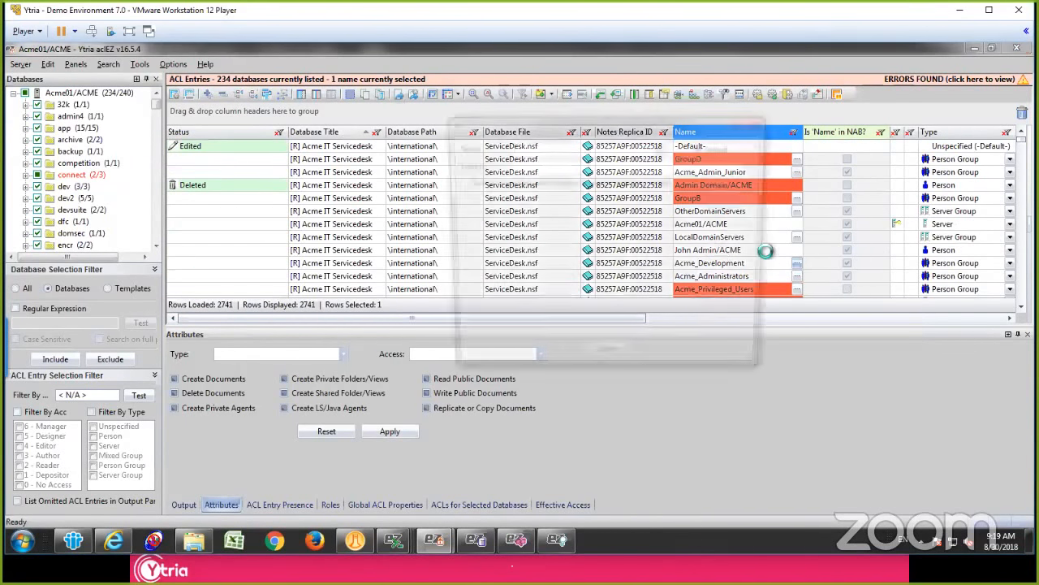
pyautogui.click(464, 181)
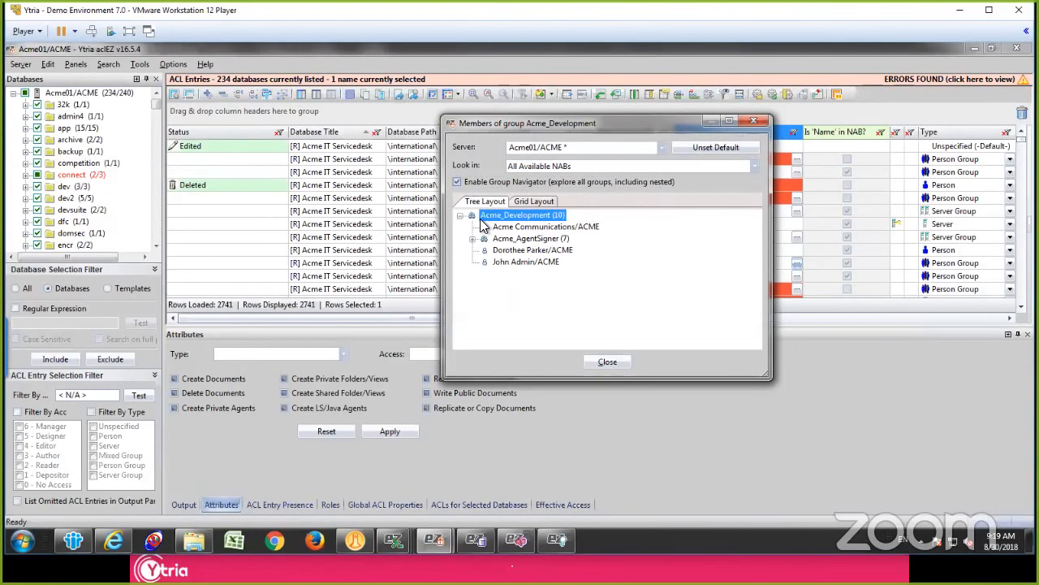
pyautogui.click(473, 238)
pyautogui.click(485, 262)
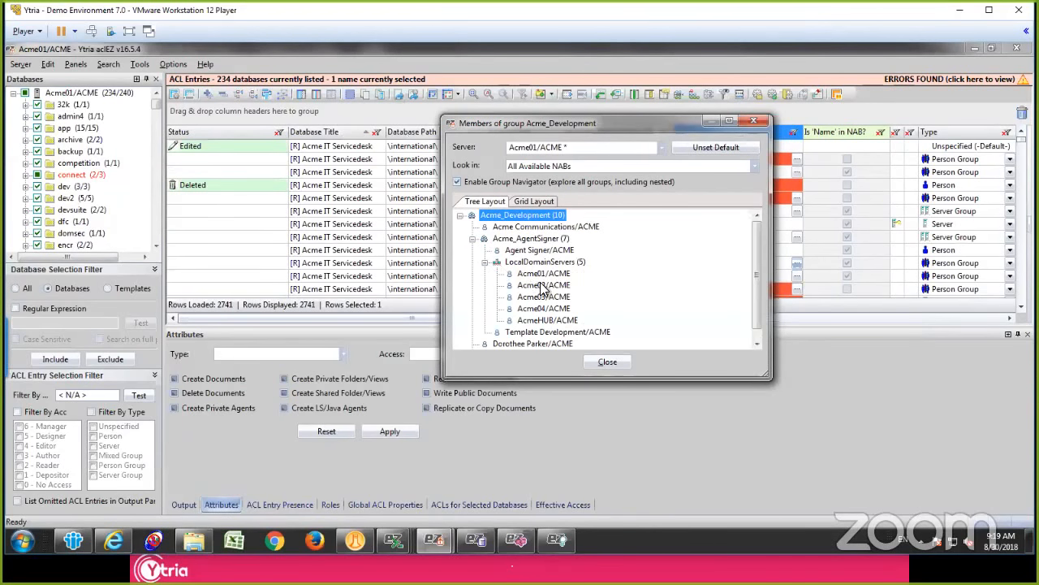
pyautogui.click(543, 285)
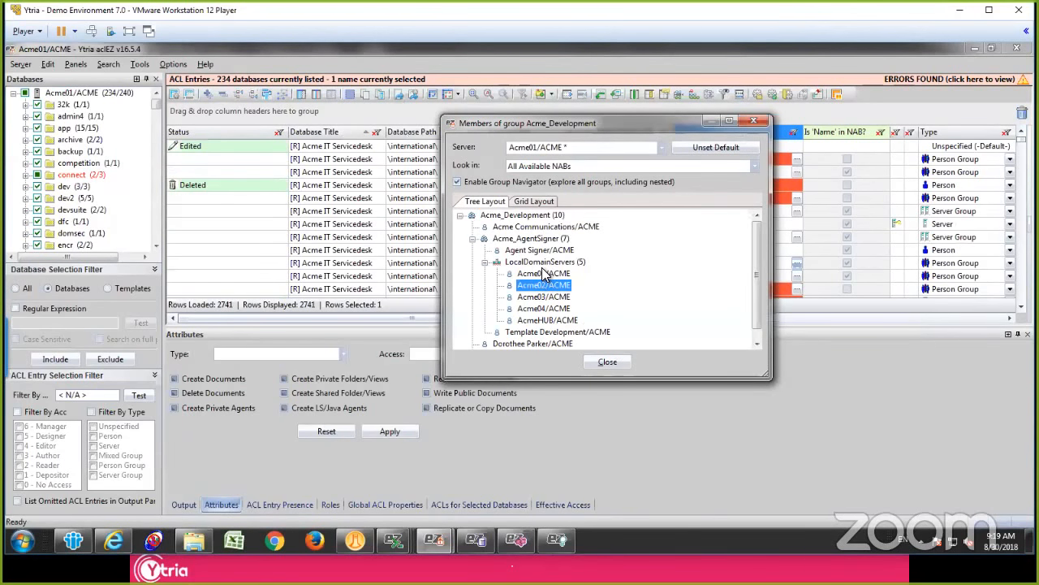
pyautogui.click(613, 363)
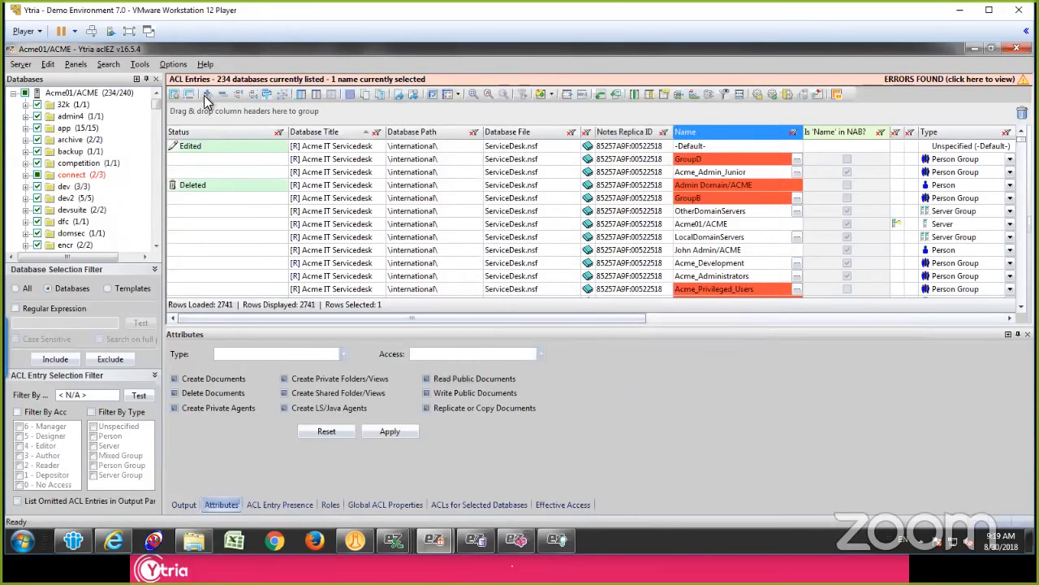
# Step: Review the Group Expander options for expanding nested or top-level groups, leaving the current setting in place
pyautogui.click(173, 64)
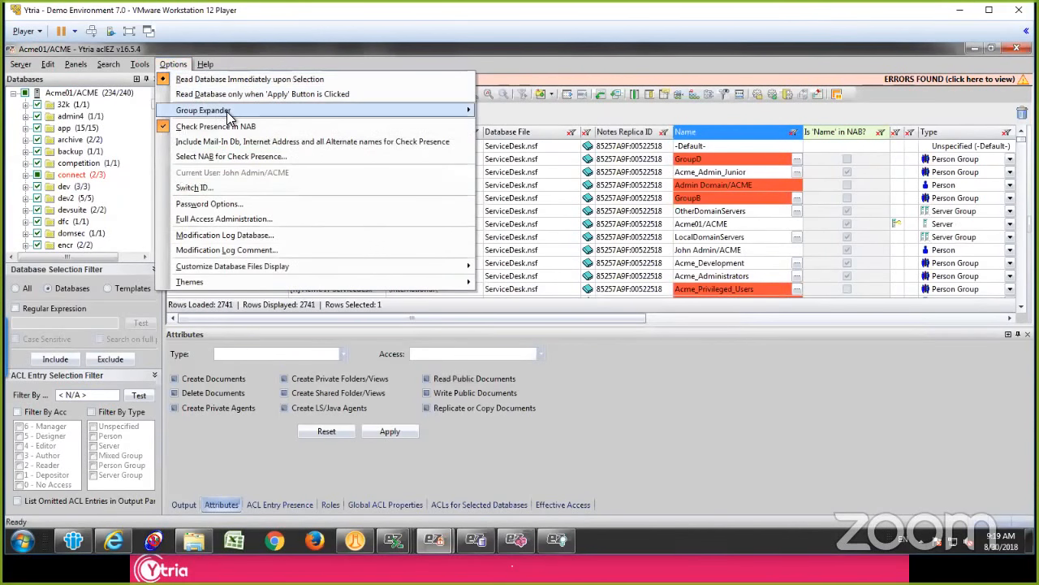
pyautogui.moveTo(249, 114)
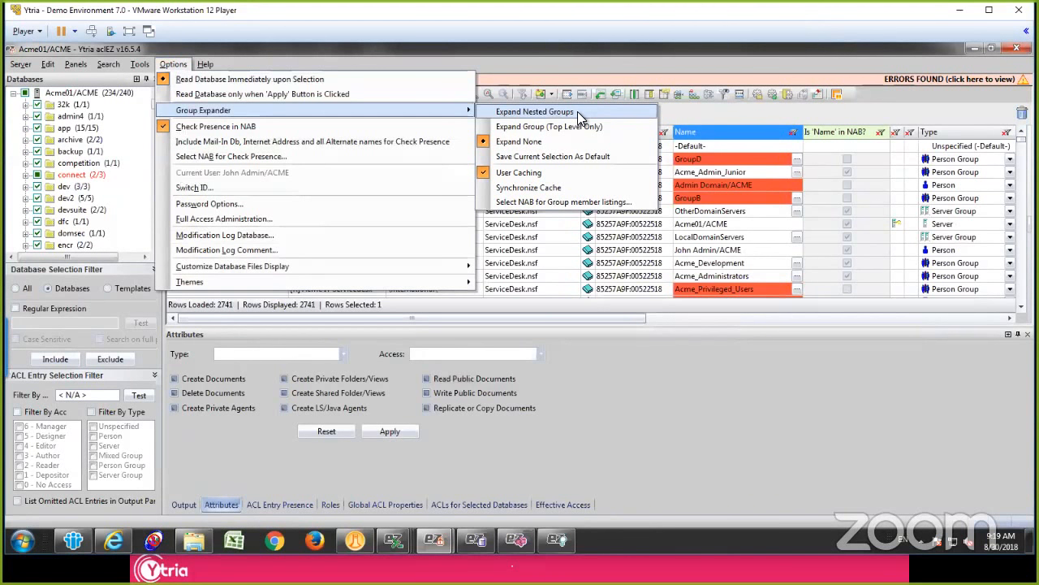
pyautogui.click(521, 247)
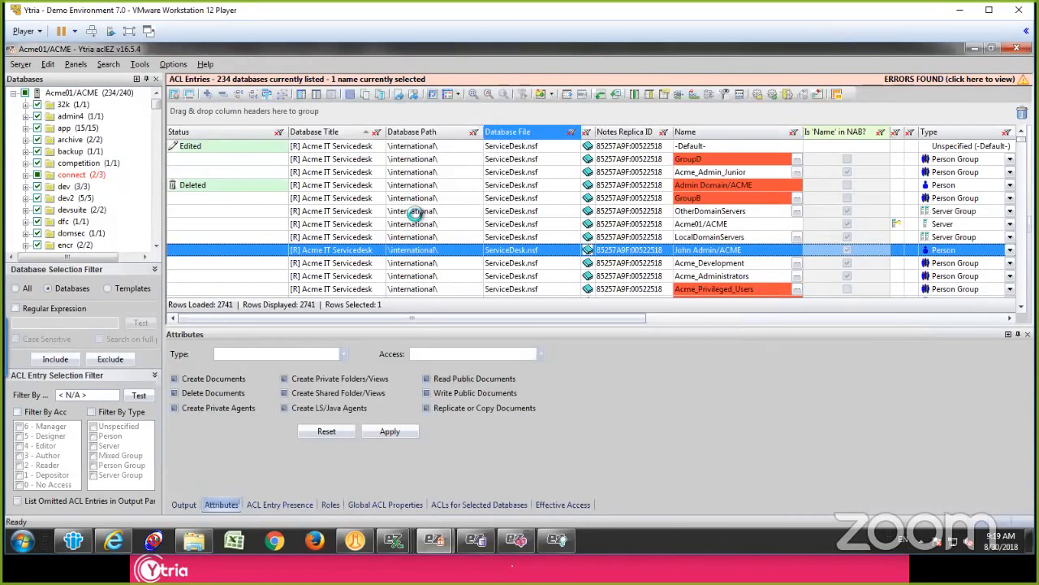
# Step: Show effective access for all the listed ACL entries, replacing the preset names with the second person listed, anonymous and Acme01/ACME
pyautogui.hotkey('ctrl', 'a')
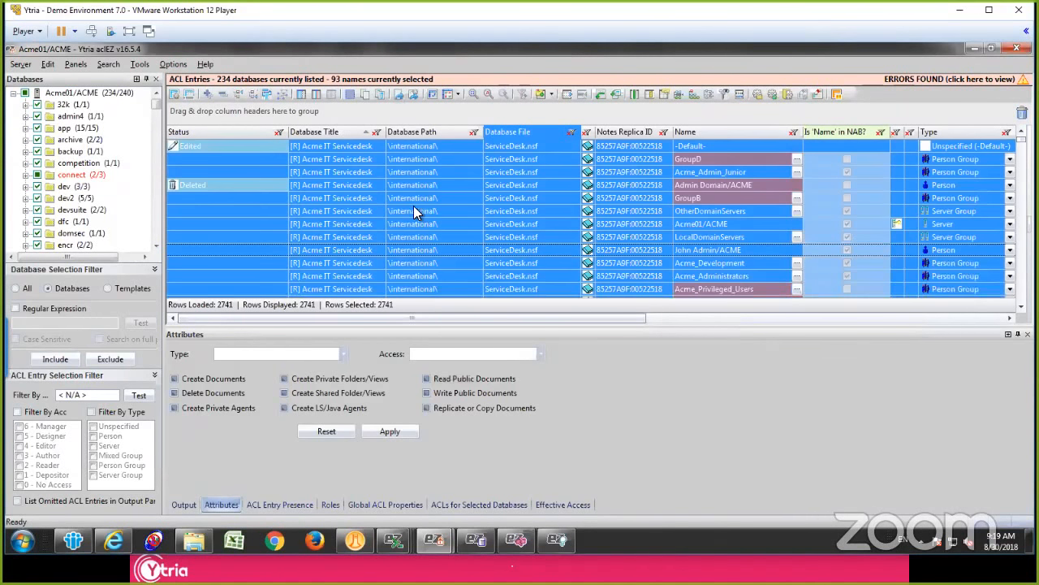
pyautogui.rightClick(417, 211)
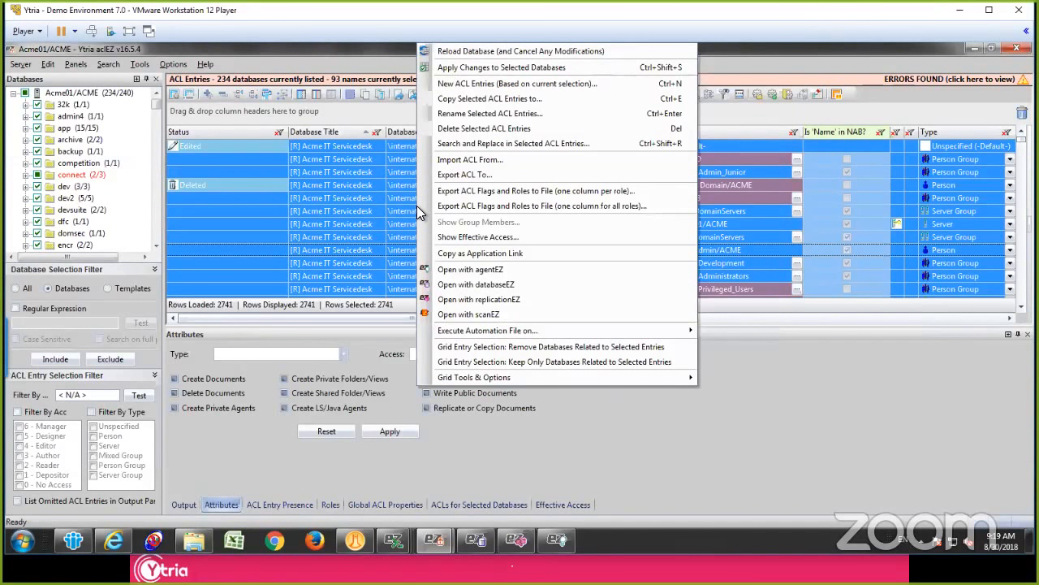
pyautogui.click(524, 238)
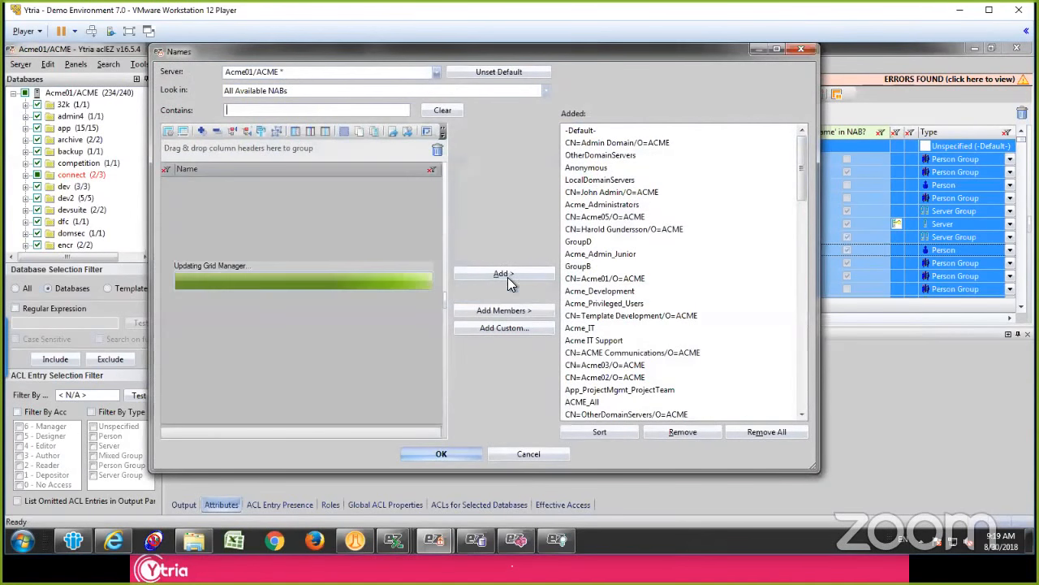
pyautogui.click(769, 431)
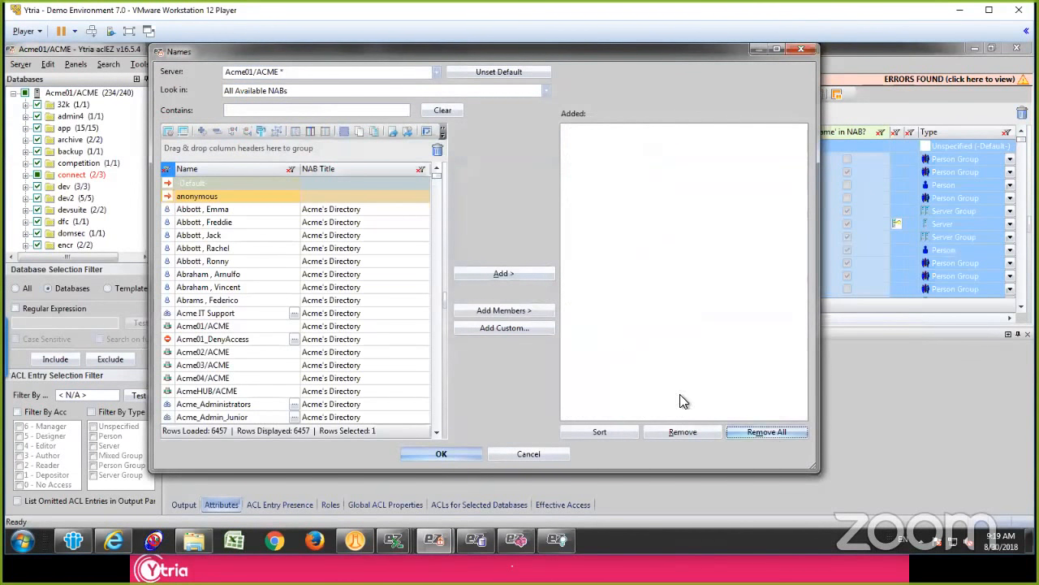
pyautogui.doubleClick(226, 224)
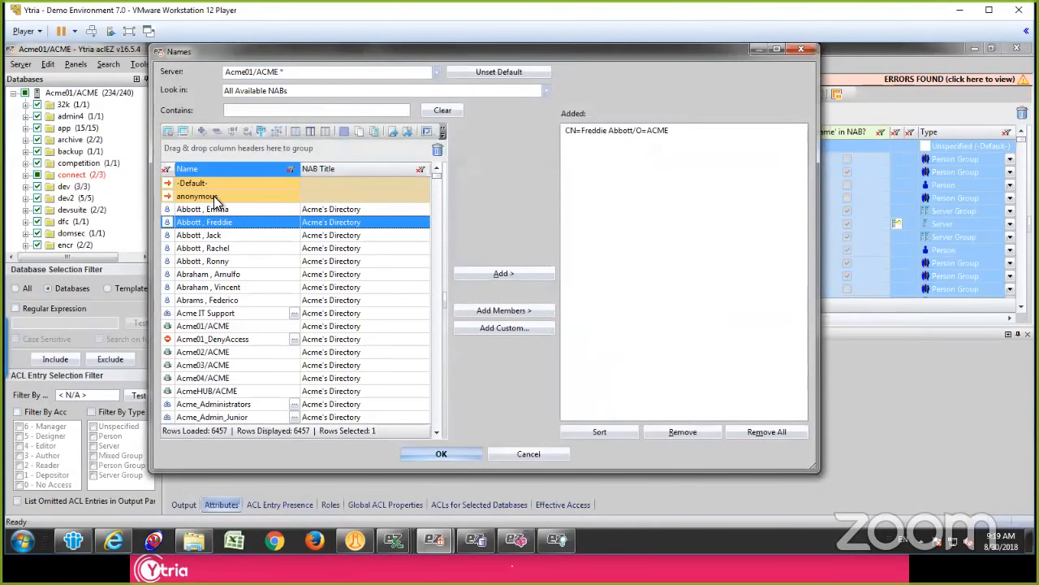
pyautogui.doubleClick(220, 199)
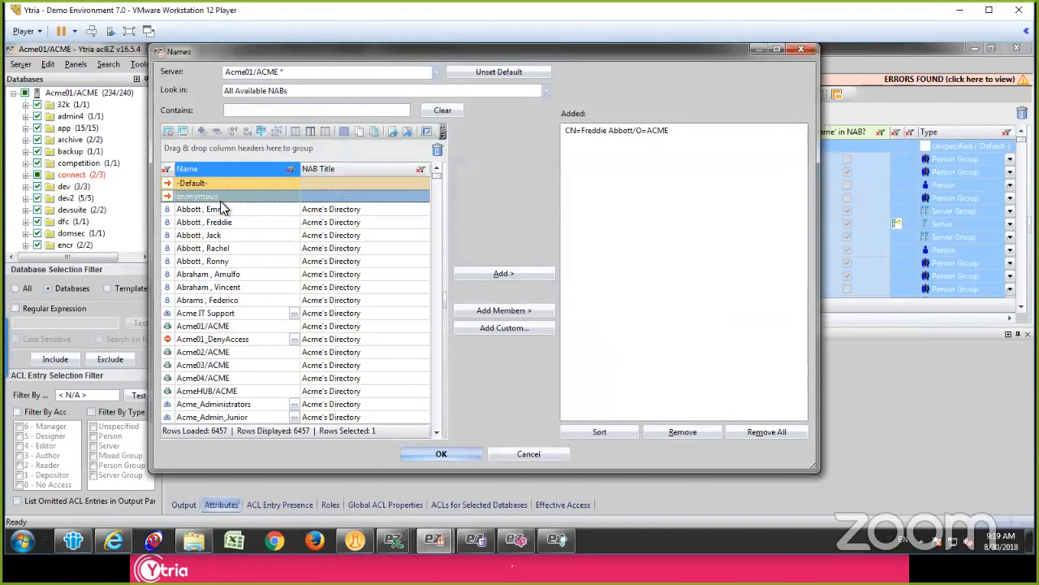
pyautogui.doubleClick(227, 328)
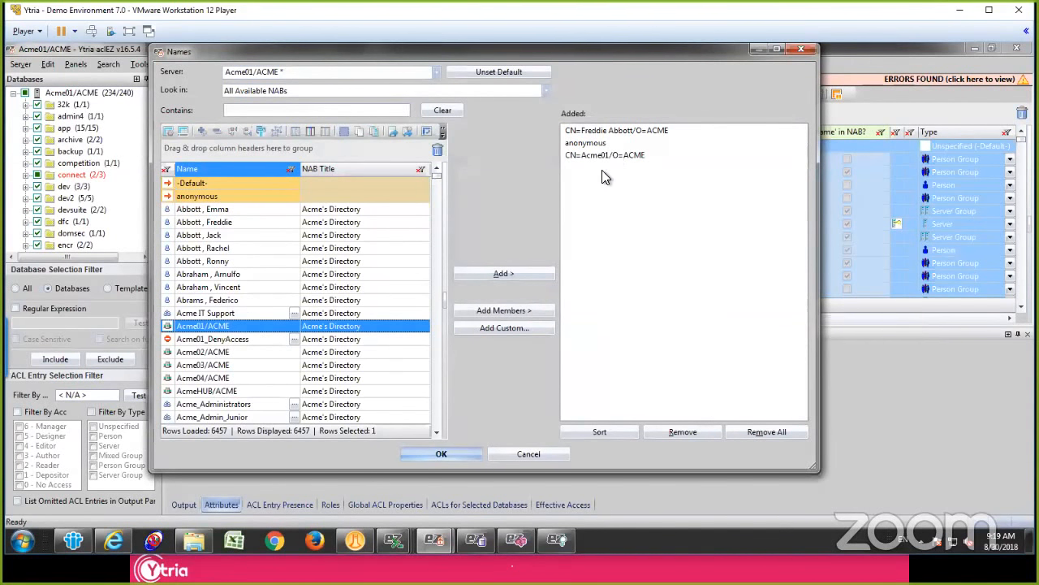
pyautogui.click(443, 455)
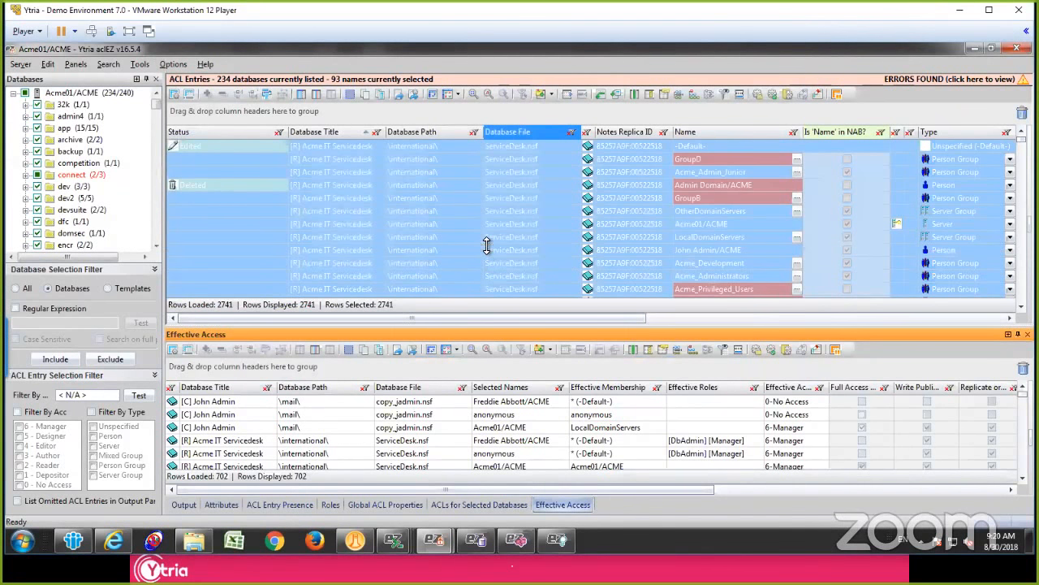
# Step: Enlarge the Effective Access results area and group its grid by Selected Names
pyautogui.moveTo(486, 246); pyautogui.dragTo(489, 247)
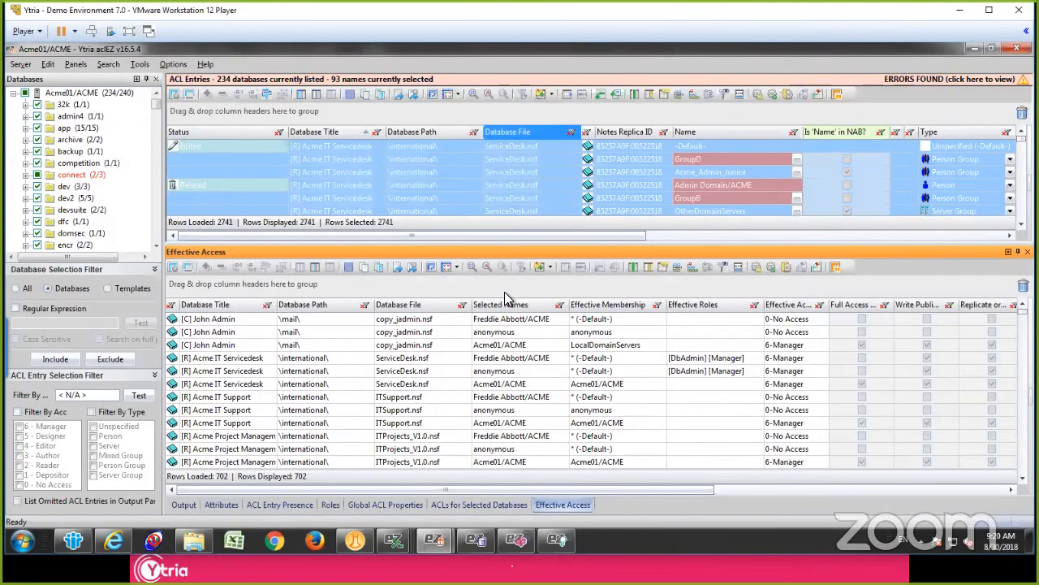
pyautogui.click(497, 357)
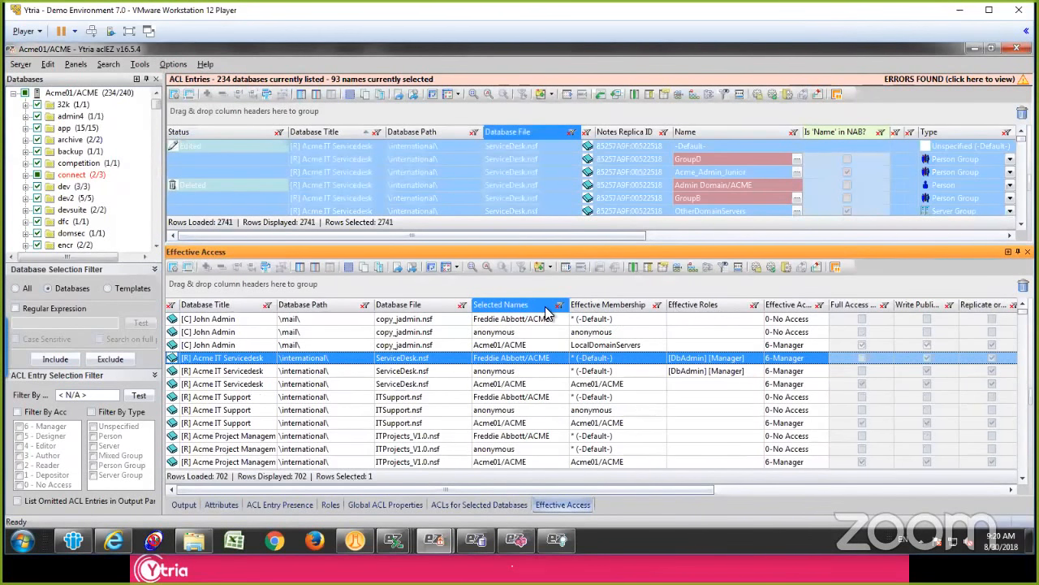
pyautogui.moveTo(548, 313); pyautogui.dragTo(439, 287)
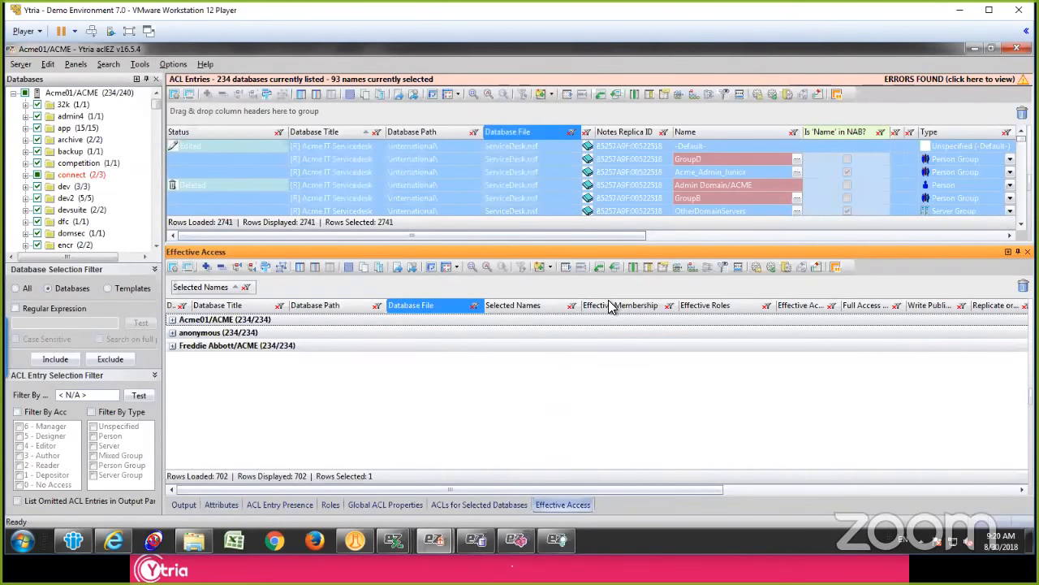
# Step: Subgroup the Effective Access results by access level and check the effective membership behind anonymous's 6-Manager databases
pyautogui.moveTo(800, 305); pyautogui.dragTo(329, 291)
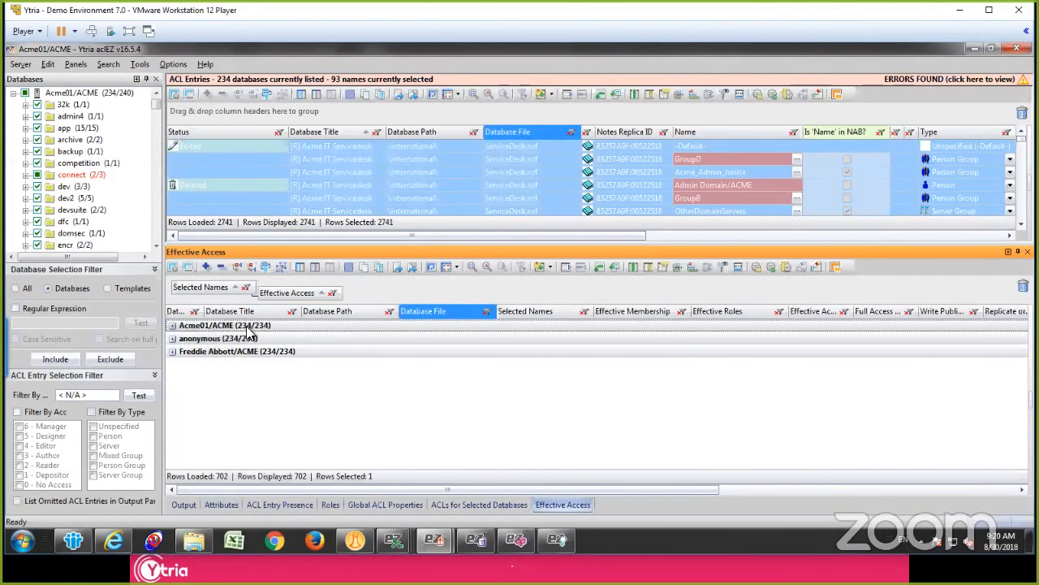
pyautogui.click(172, 338)
pyautogui.click(227, 353)
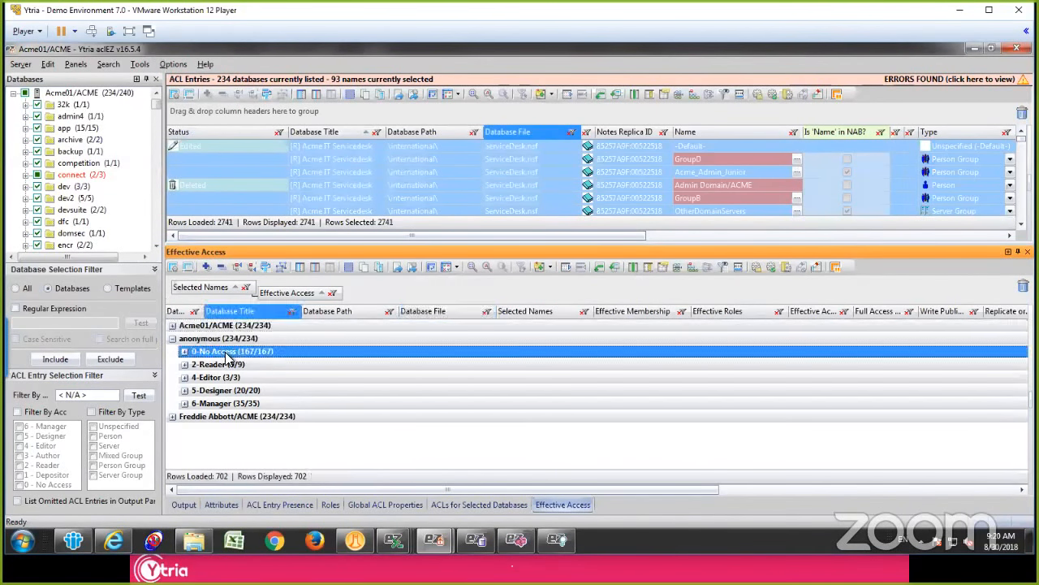
pyautogui.click(213, 404)
pyautogui.click(184, 402)
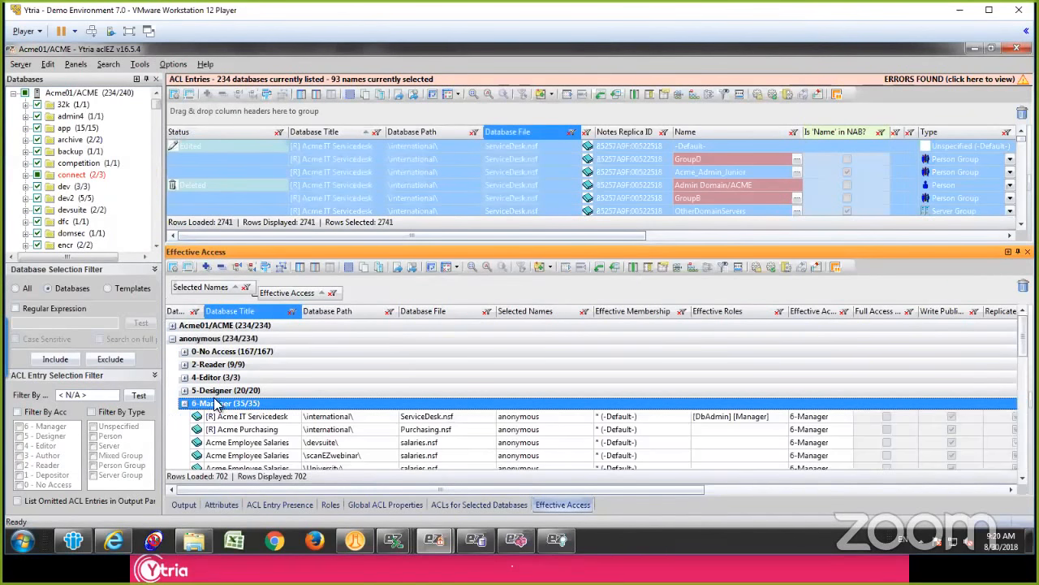
pyautogui.click(644, 313)
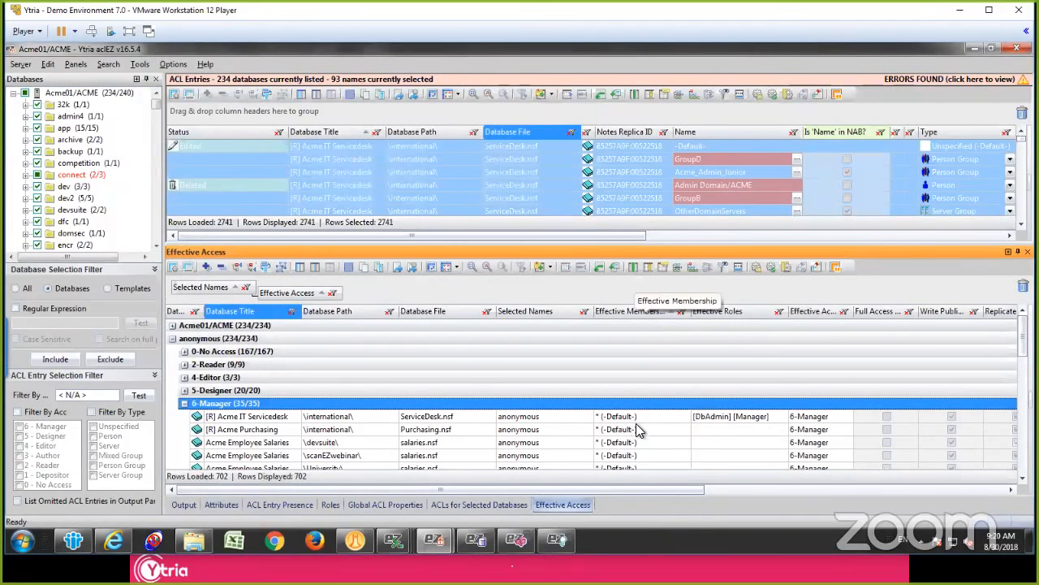
pyautogui.click(597, 415)
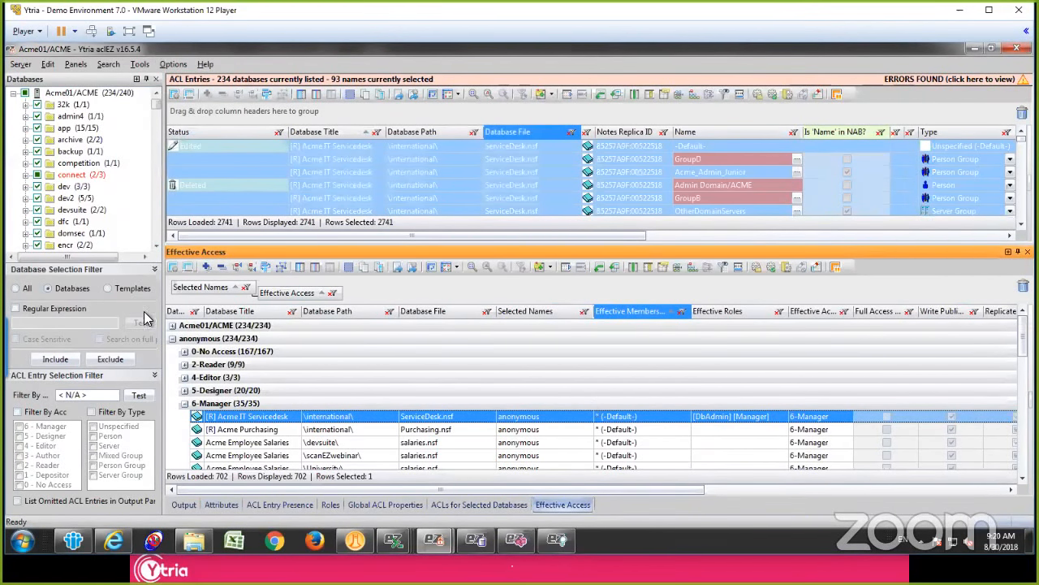
# Step: Collapse the anonymous group and check the effective membership behind the listed person's 5-Designer databases
pyautogui.click(172, 339)
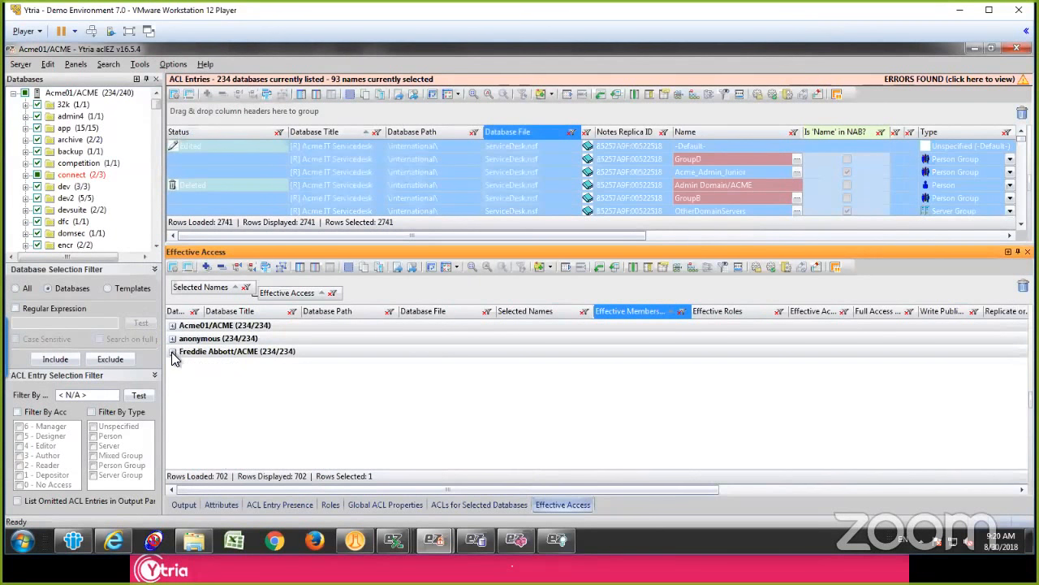
pyautogui.click(172, 351)
pyautogui.click(192, 441)
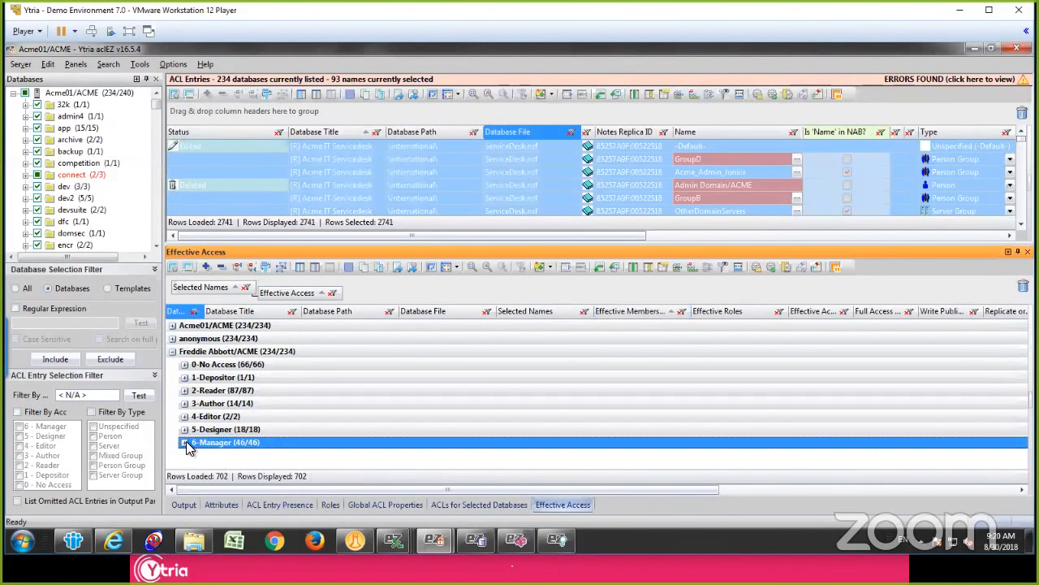
pyautogui.click(185, 430)
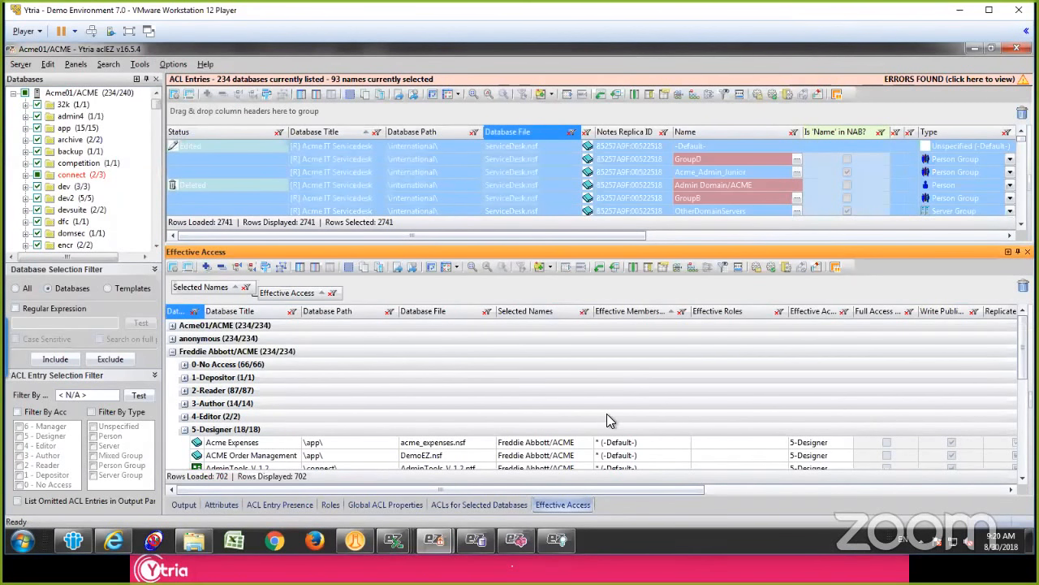
pyautogui.click(628, 447)
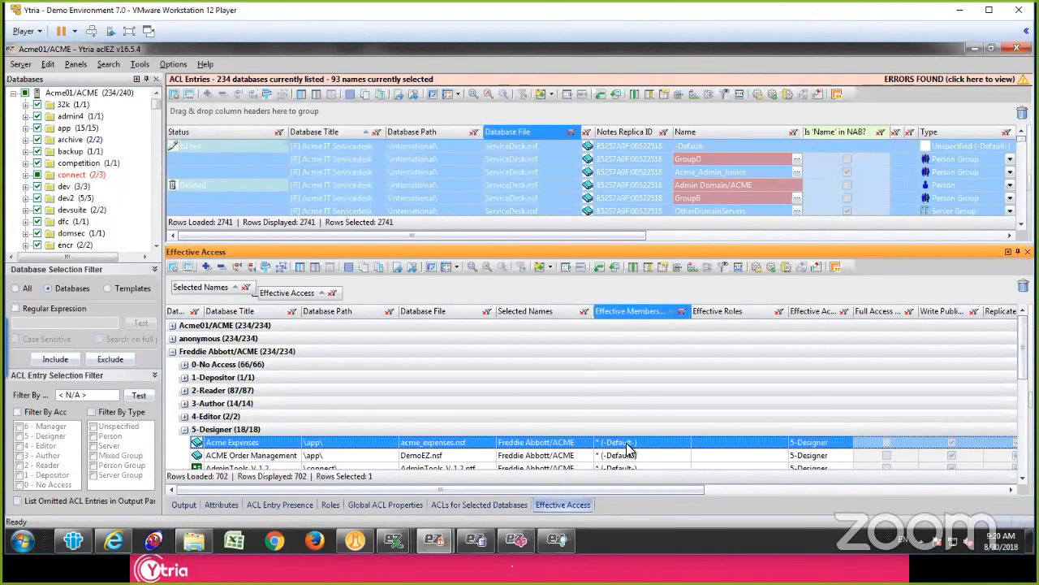
pyautogui.click(551, 364)
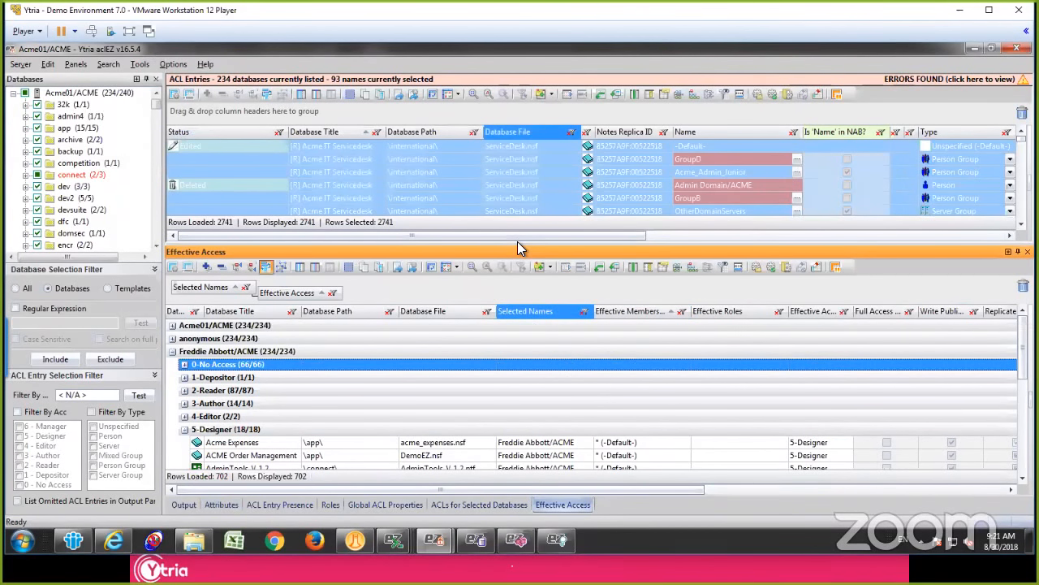
# Step: Show the Global ACL Properties for the selected databases, enlarge their results area and look through the rows
pyautogui.moveTo(518, 244); pyautogui.dragTo(545, 339)
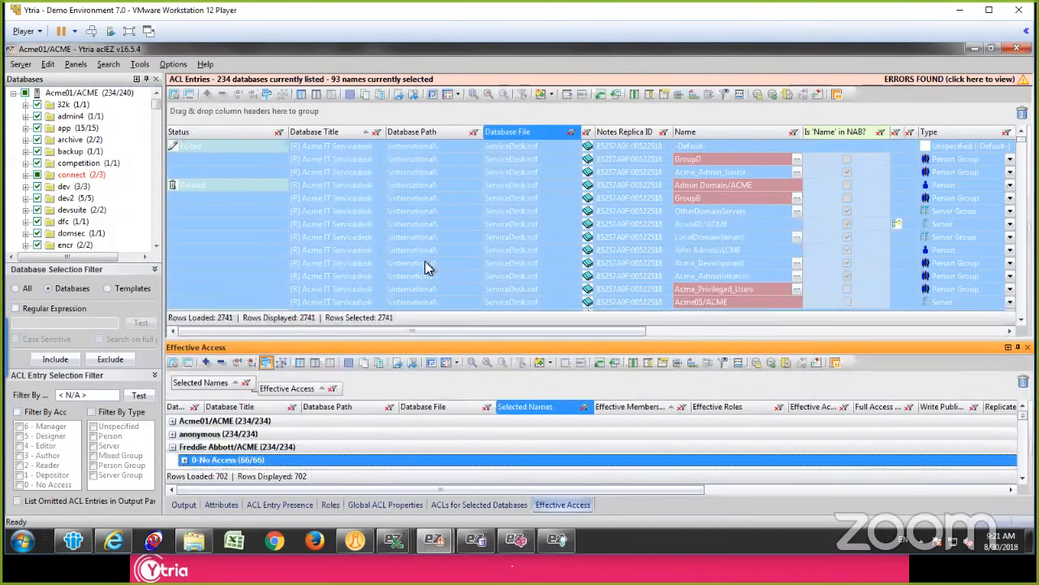
pyautogui.click(374, 504)
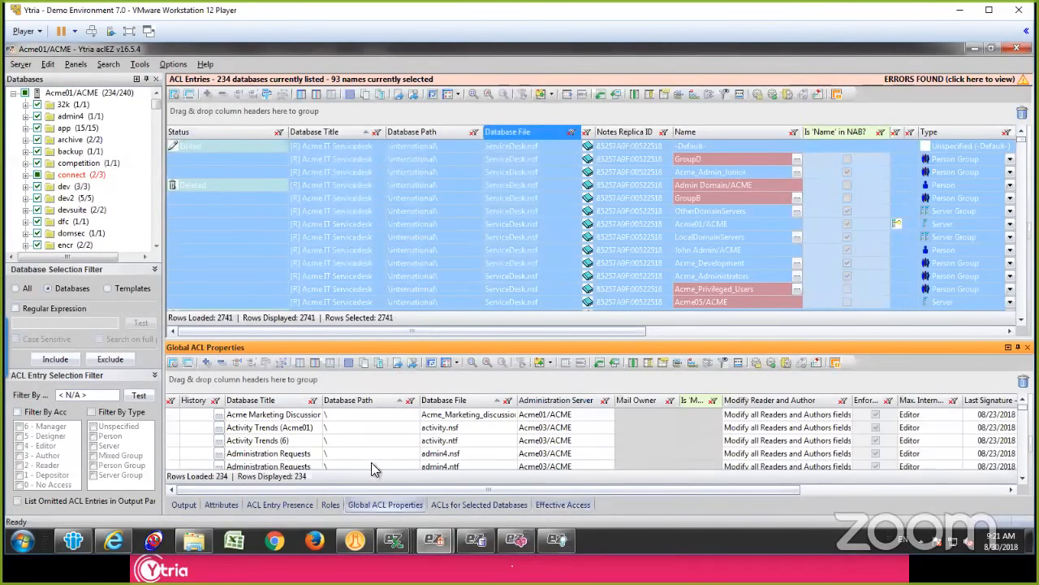
pyautogui.moveTo(415, 342); pyautogui.dragTo(416, 296)
pyautogui.click(390, 333)
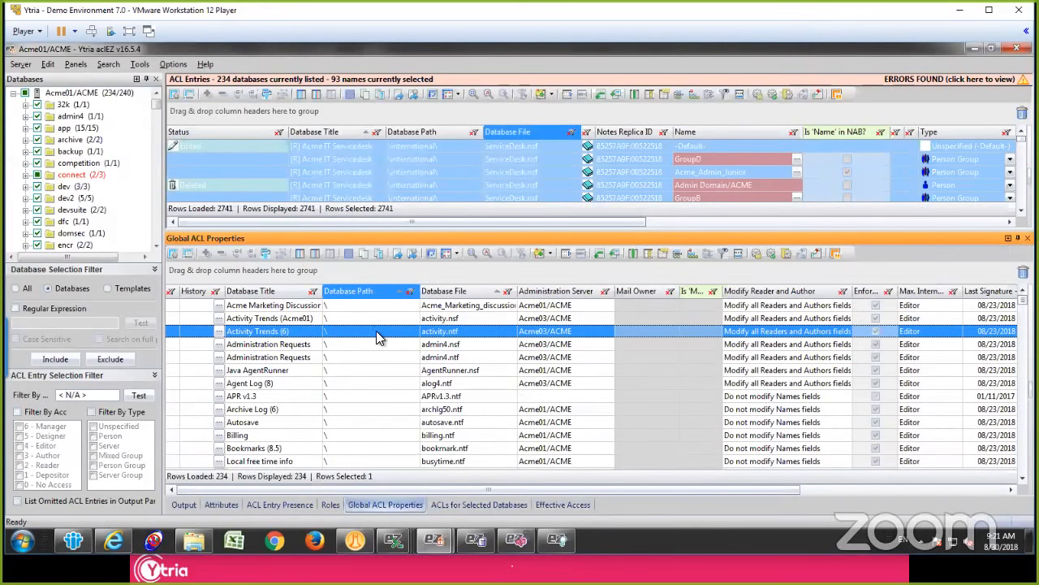
pyautogui.click(349, 309)
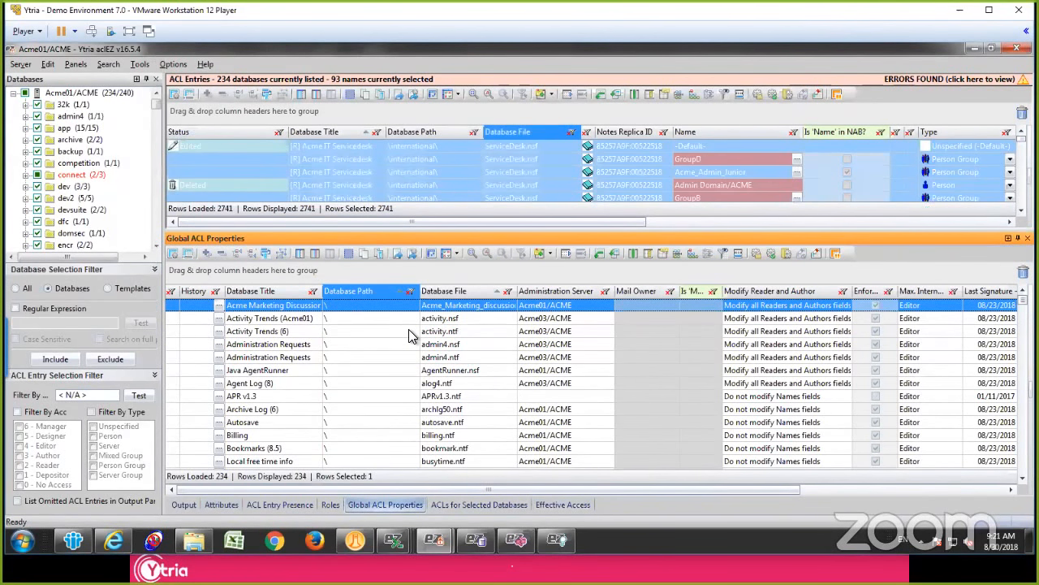
pyautogui.click(379, 357)
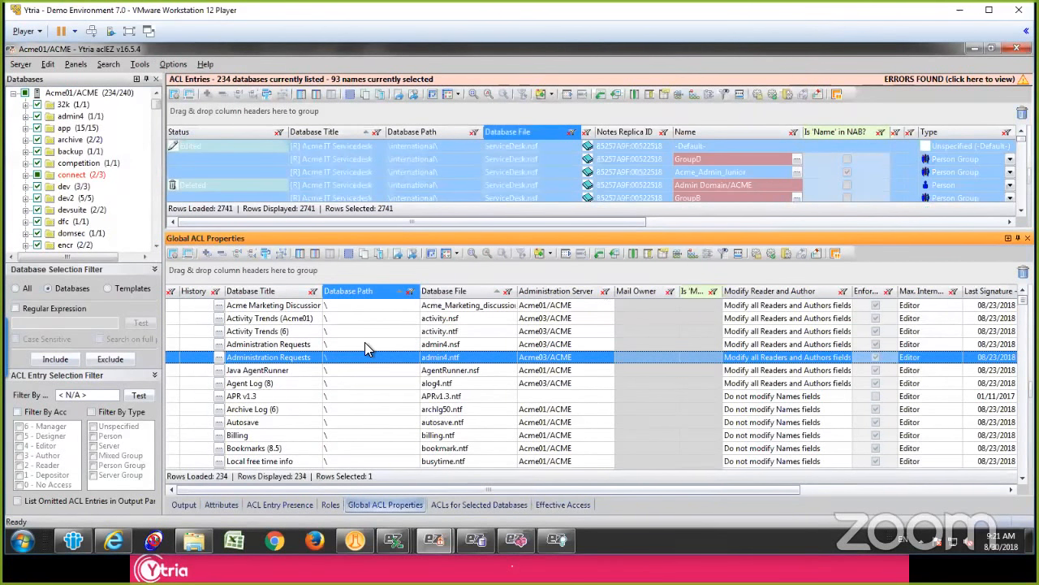
pyautogui.scroll(-2, 366, 358)
pyautogui.scroll(-10, 365, 361)
pyautogui.scroll(12, 361, 349)
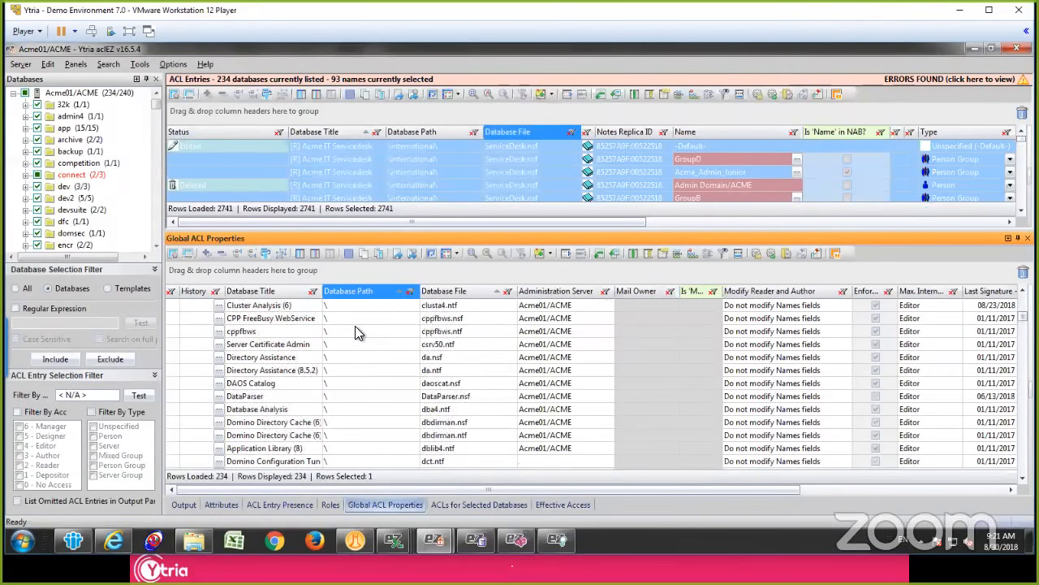
# Step: View the ACL history of the Acme Marketing Discussion database and close it
pyautogui.click(268, 306)
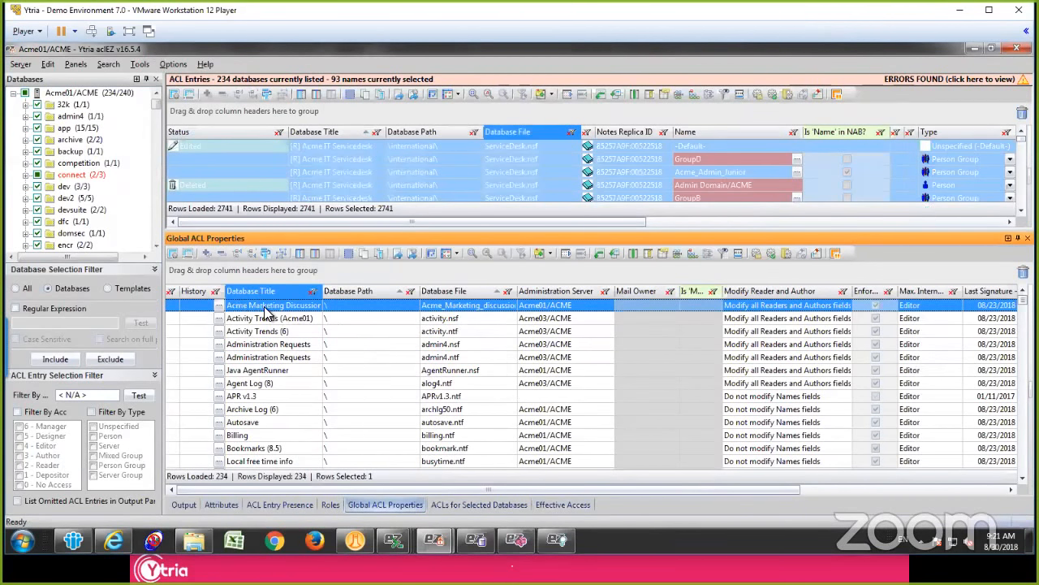
pyautogui.click(219, 306)
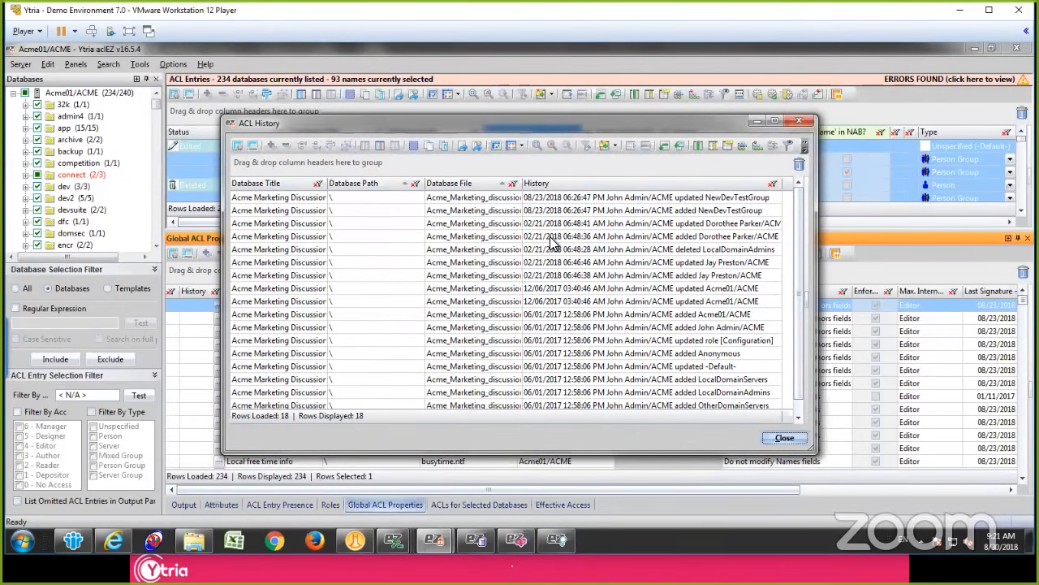
pyautogui.click(552, 240)
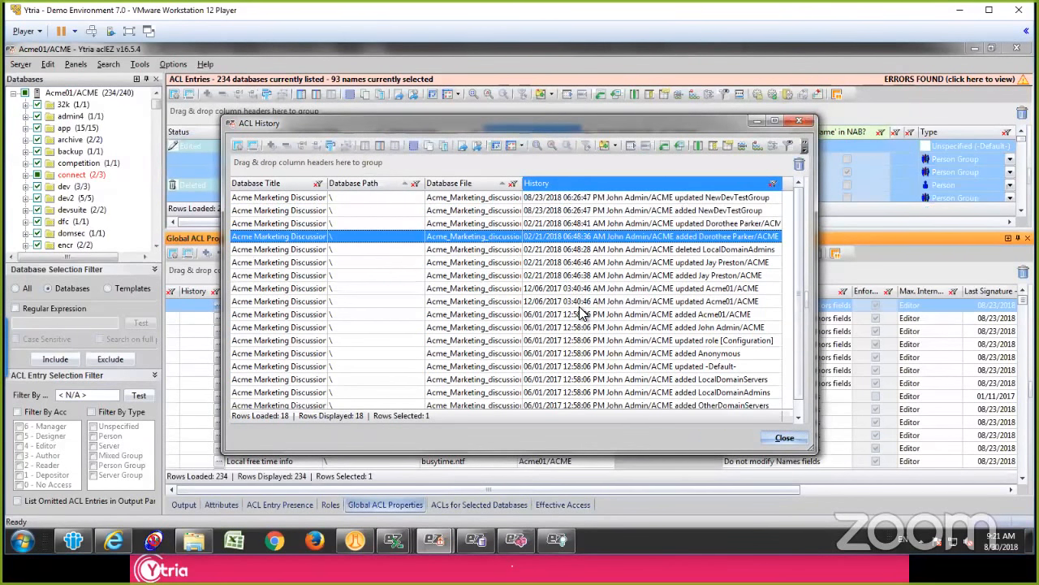
pyautogui.press('Escape')
# Step: Show the ACL history for all the databases in Global ACL Properties, group it by Database Title and expand the groups
pyautogui.click(368, 350)
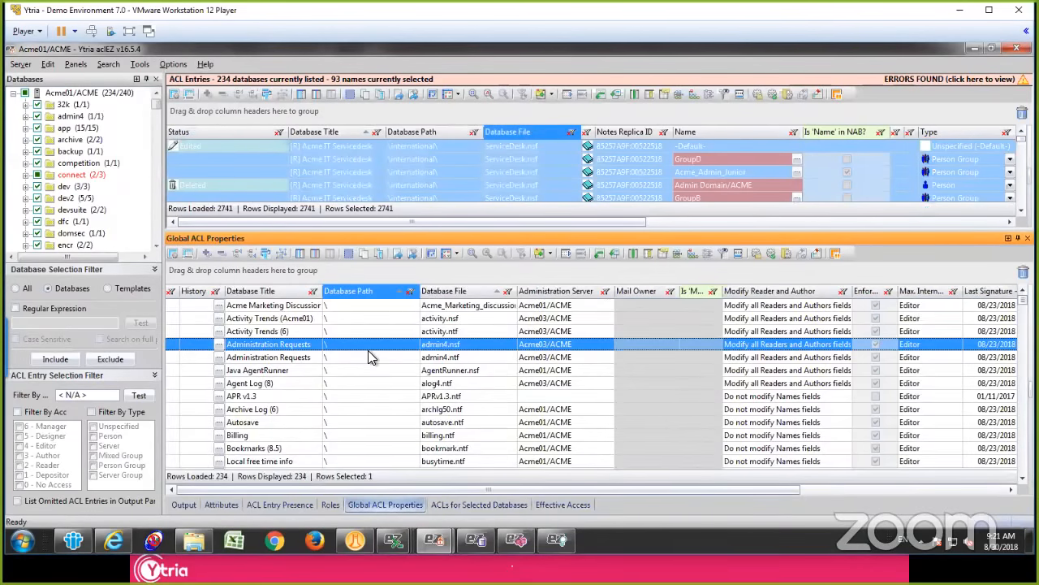
pyautogui.hotkey('ctrl', 'a')
pyautogui.rightClick(371, 354)
pyautogui.click(460, 422)
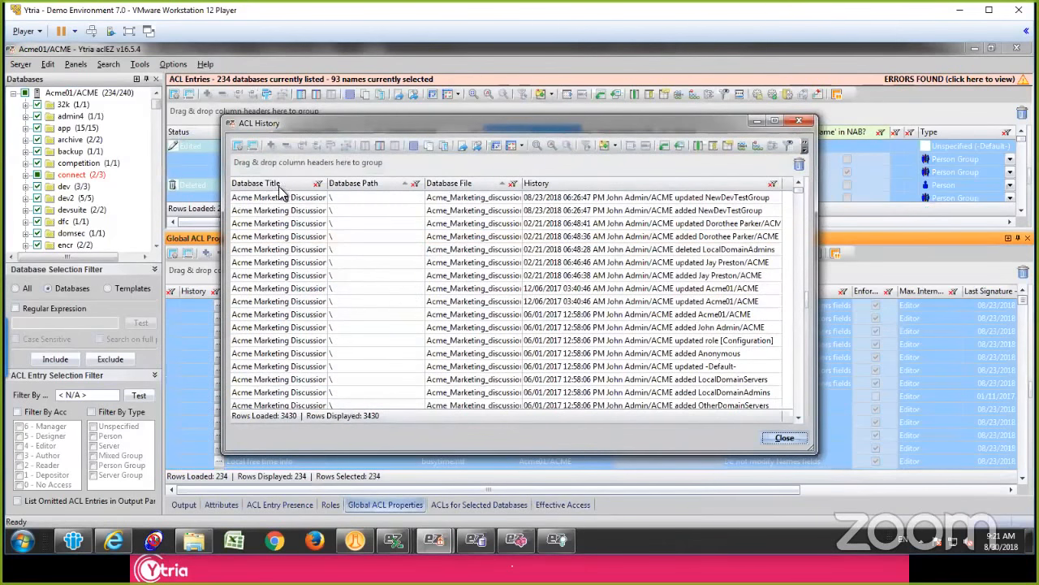
pyautogui.moveTo(270, 186); pyautogui.dragTo(285, 163)
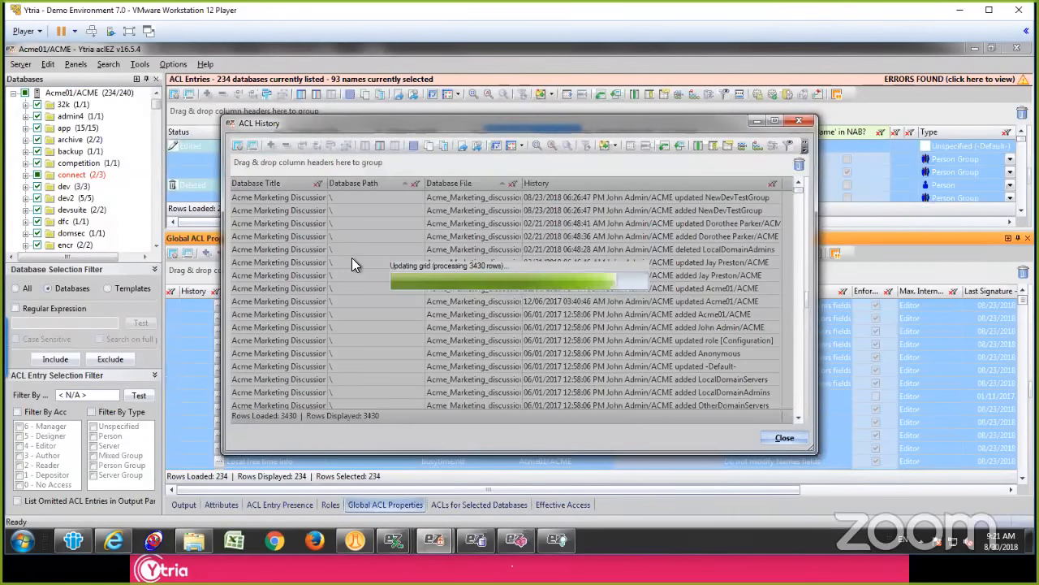
pyautogui.click(358, 263)
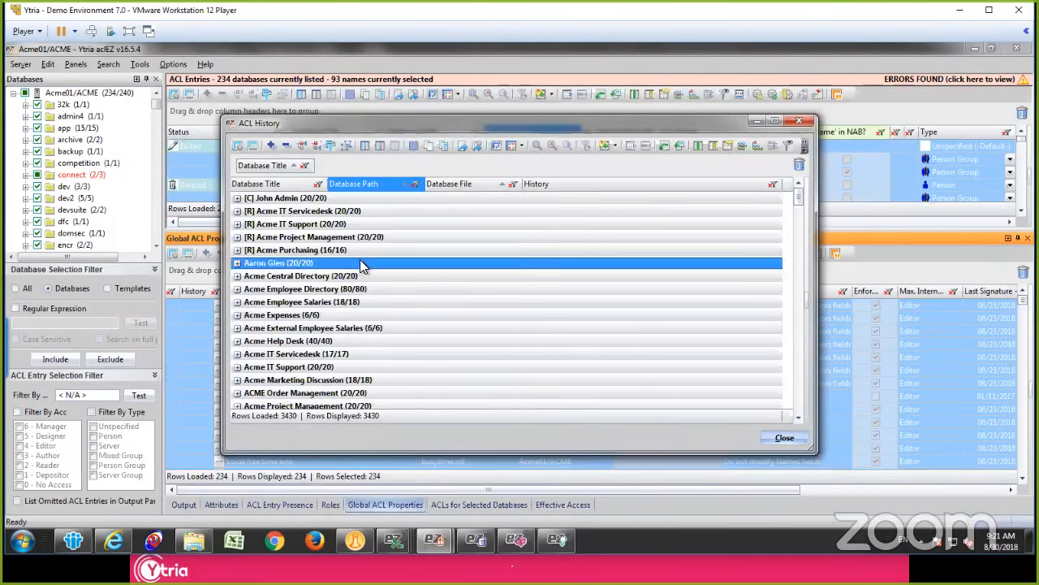
pyautogui.doubleClick(364, 258)
pyautogui.scroll(-7, 535, 263)
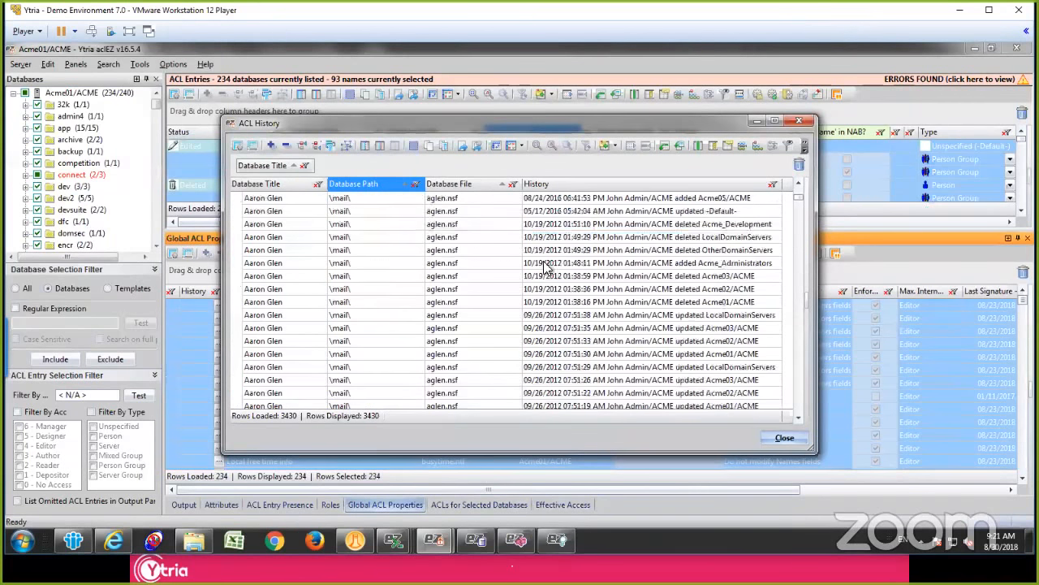
# Step: Filter the ACL history to entries whose History contains the administrator's name, and collapse and re-expand the database groups
pyautogui.click(773, 185)
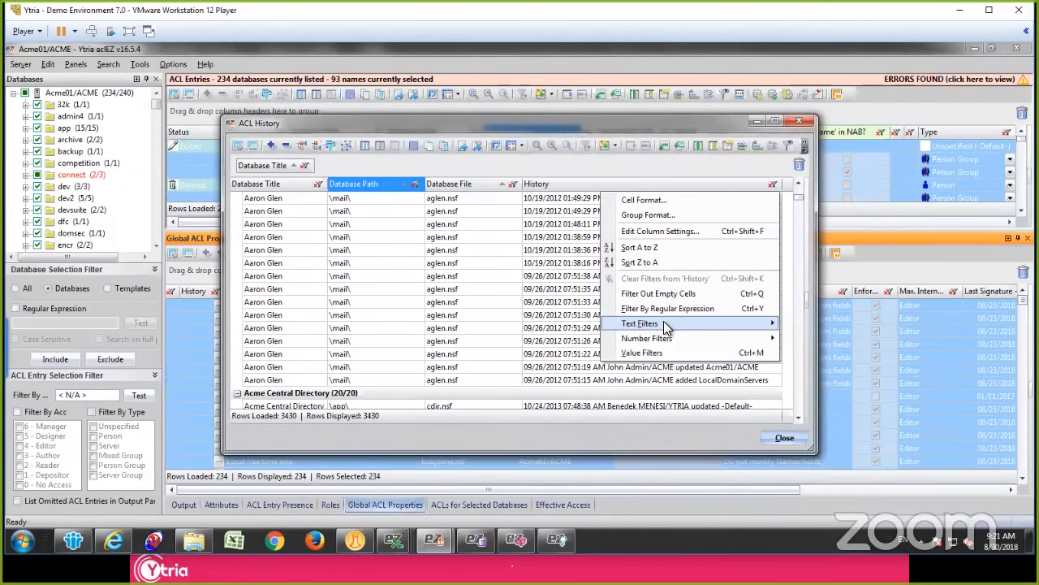
pyautogui.moveTo(664, 322)
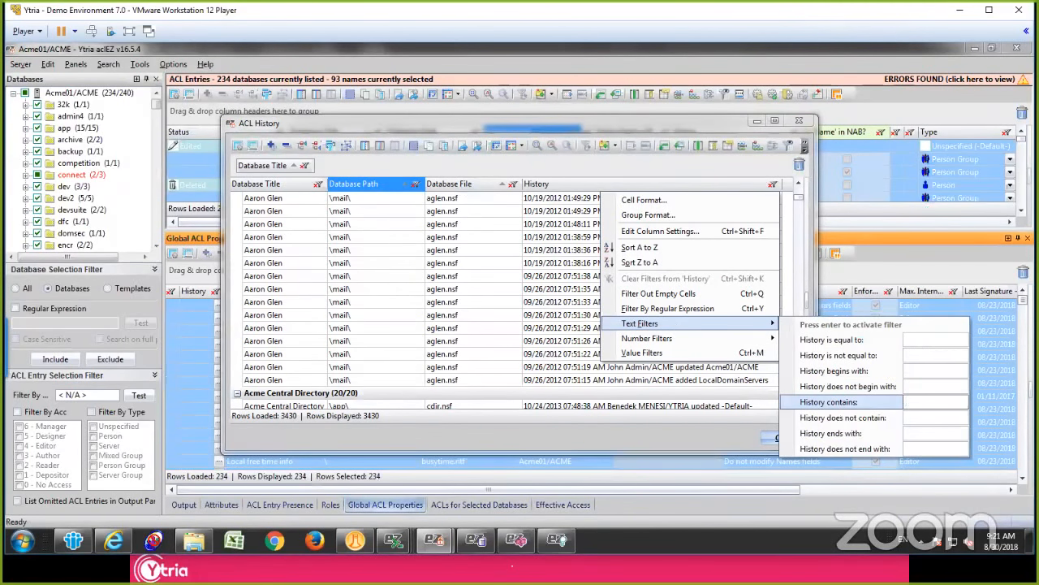
pyautogui.write('in')
pyautogui.press('Return')
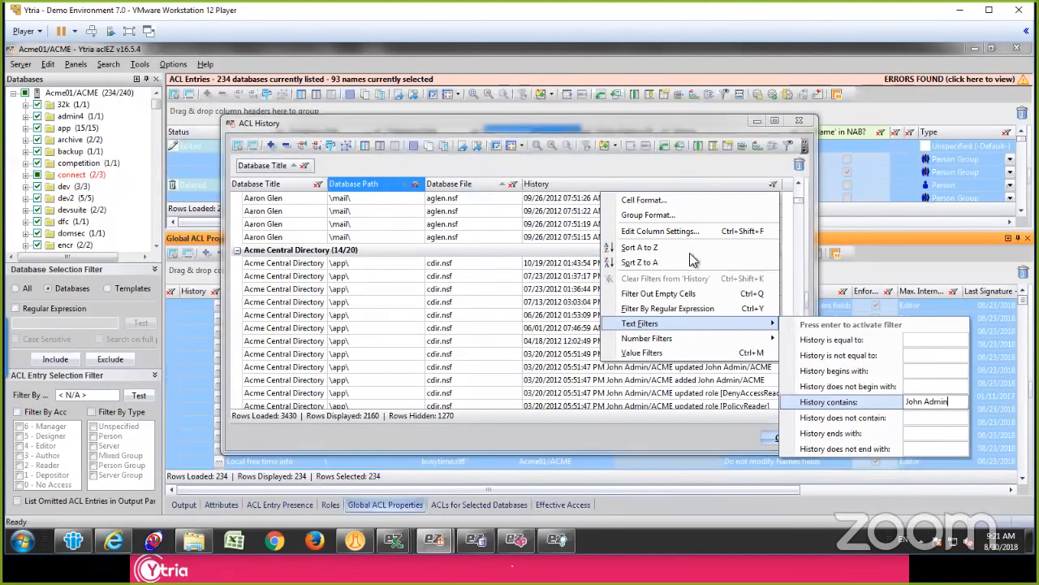
pyautogui.click(518, 265)
pyautogui.scroll(-8, 510, 272)
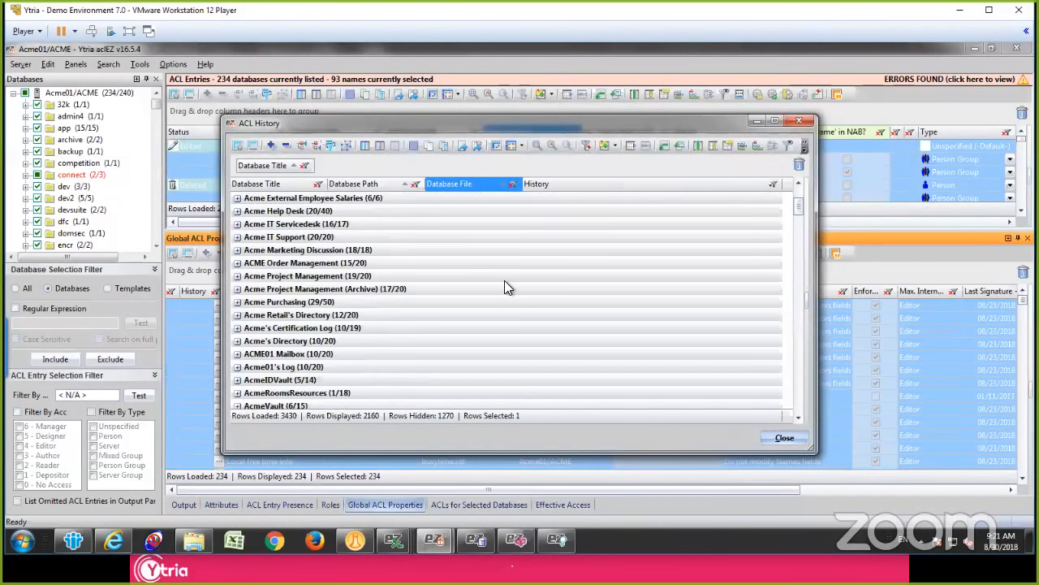
pyautogui.scroll(10, 503, 323)
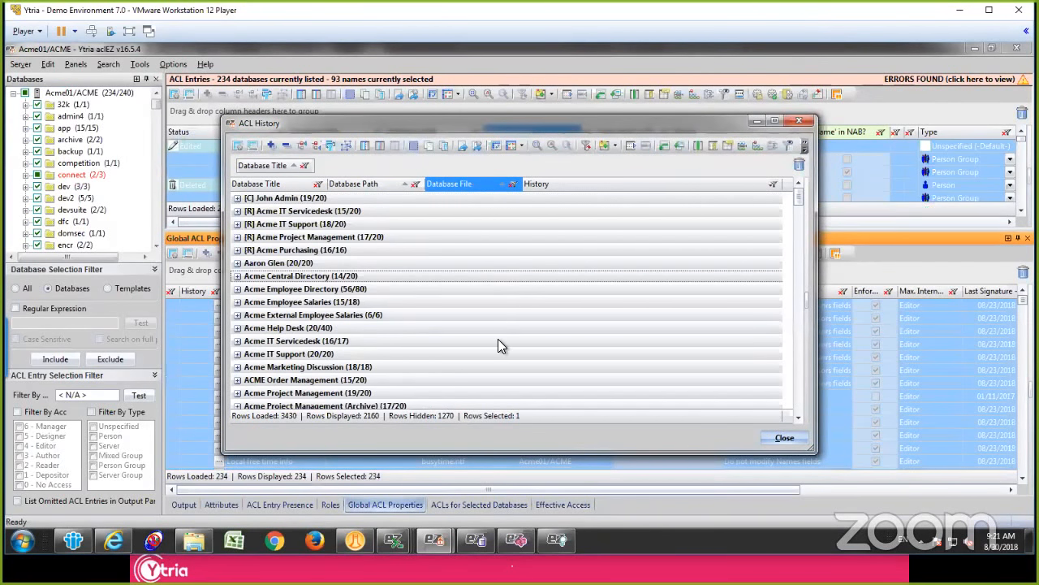
pyautogui.click(436, 249)
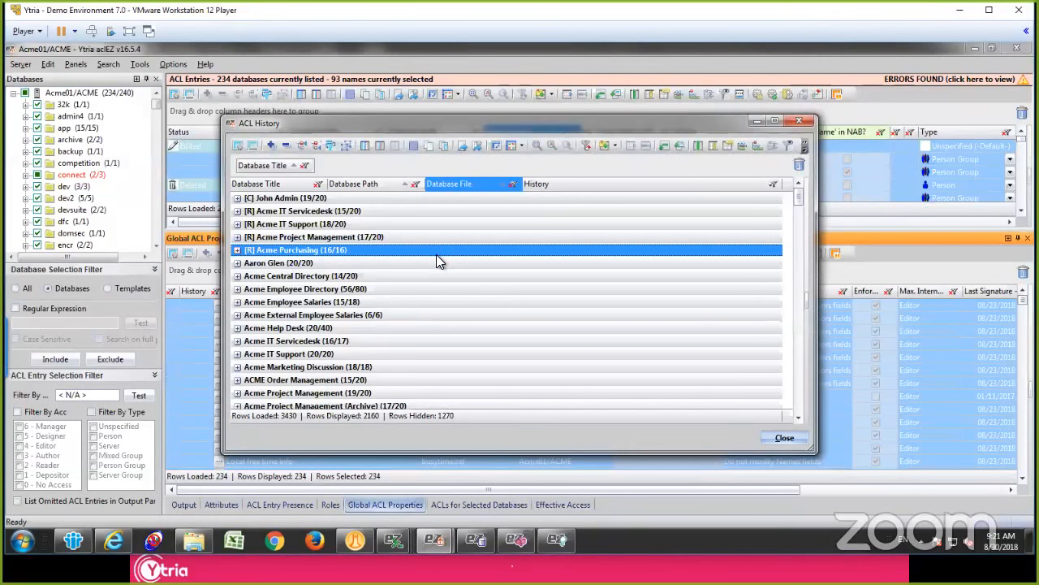
pyautogui.doubleClick(436, 249)
# Step: Copy all the filtered ACL history rows and paste them into a blank Excel workbook at cell A1
pyautogui.click(452, 265)
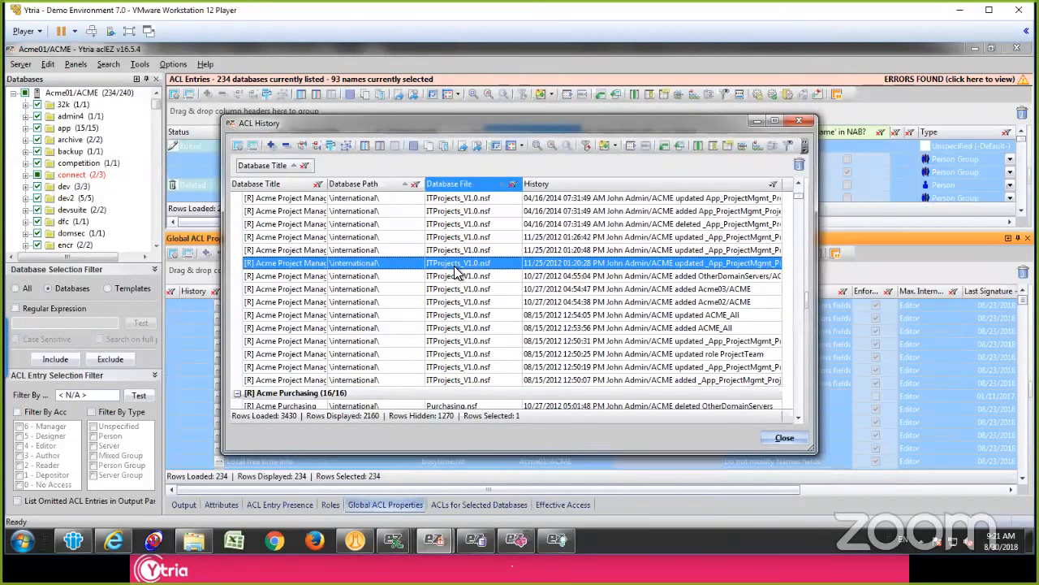
pyautogui.hotkey('ctrl', 'a')
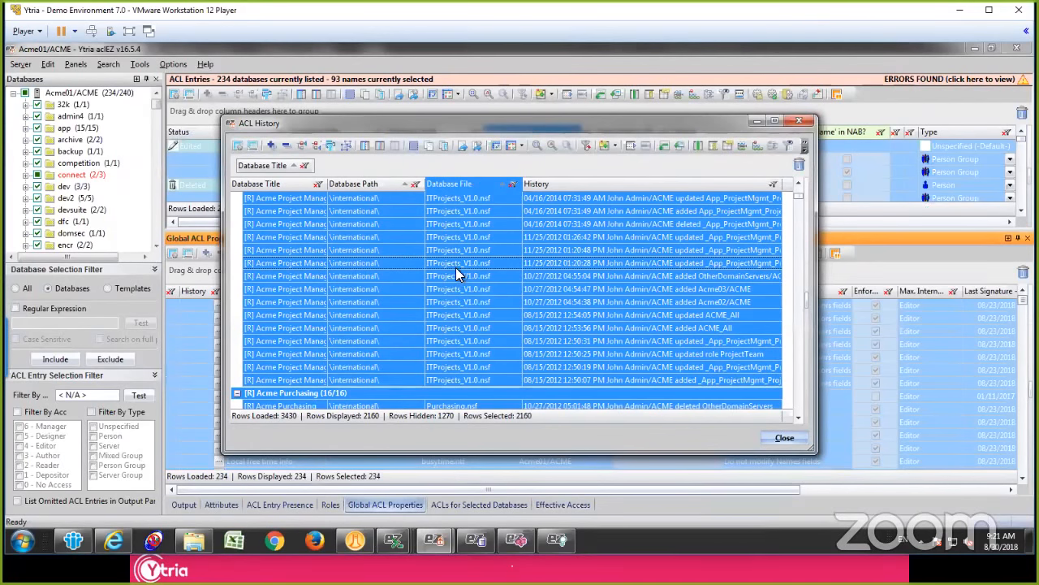
pyautogui.hotkey('ctrl', 'c')
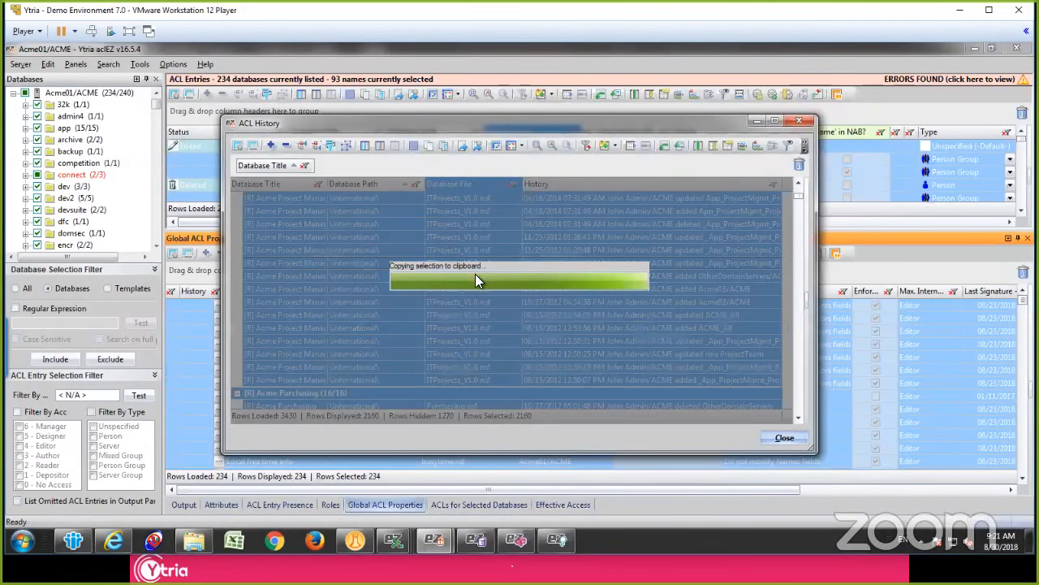
pyautogui.click(234, 540)
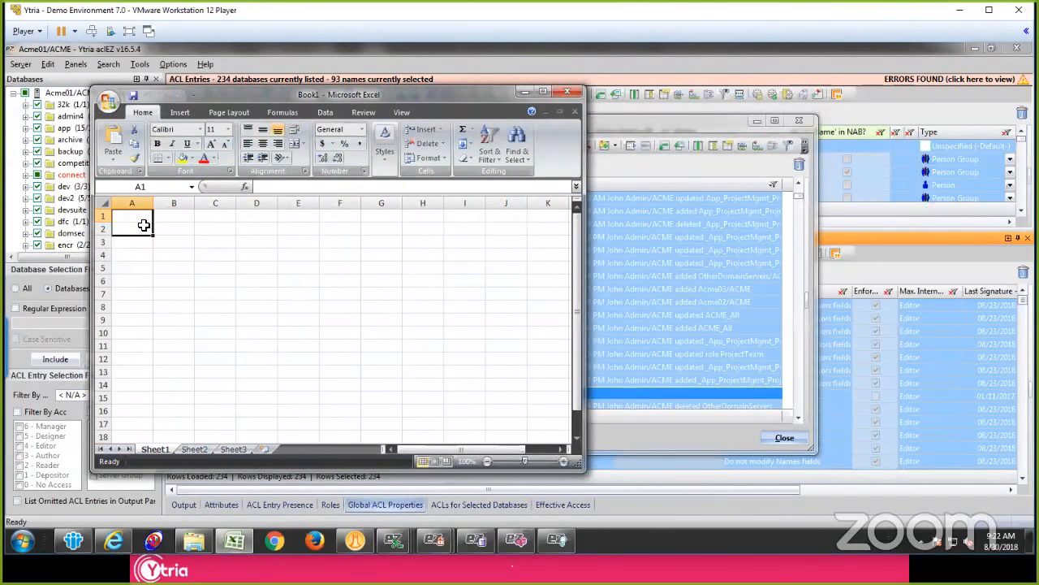
pyautogui.hotkey('ctrl', 'v')
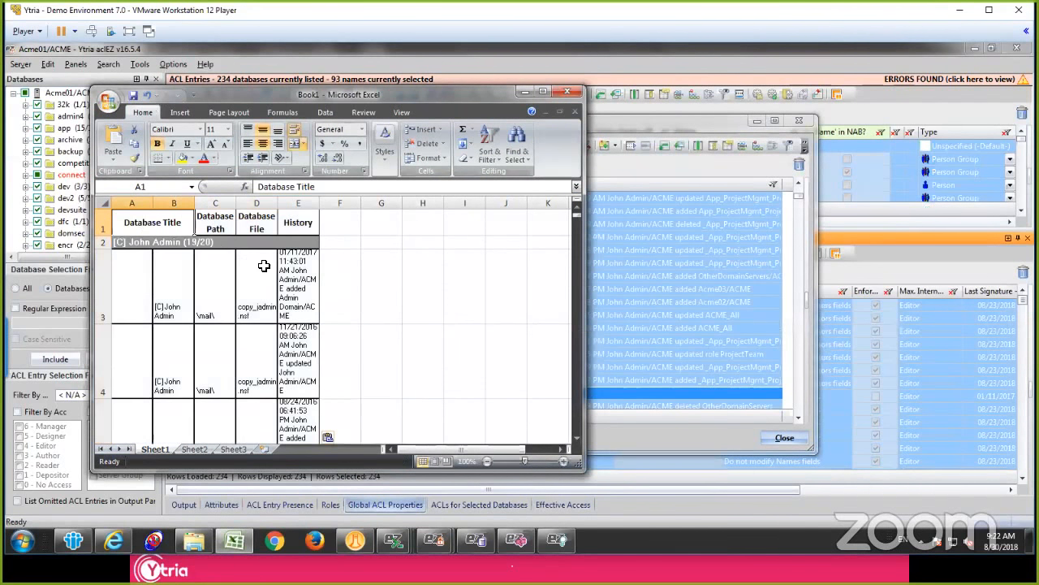
# Step: Return to the ACL History window, check its grid export options without exporting, and close the history
pyautogui.click(525, 90)
pyautogui.click(612, 264)
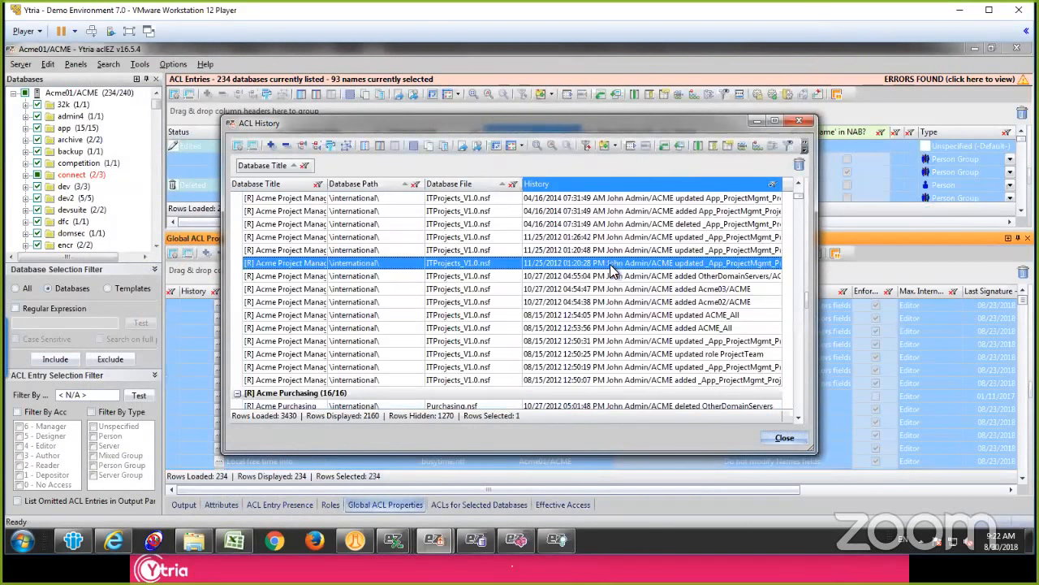
pyautogui.rightClick(509, 248)
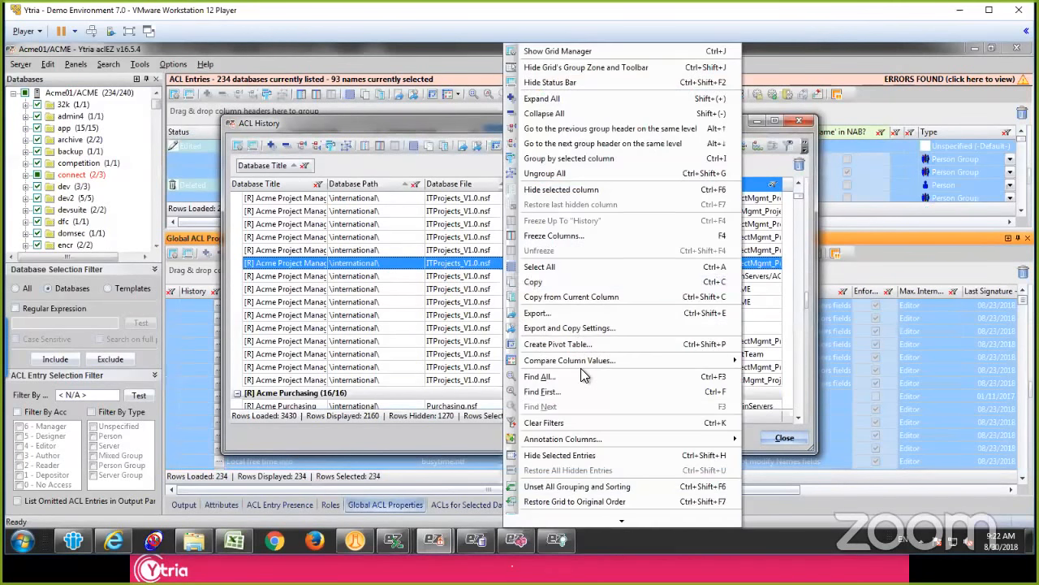
pyautogui.rightClick(398, 301)
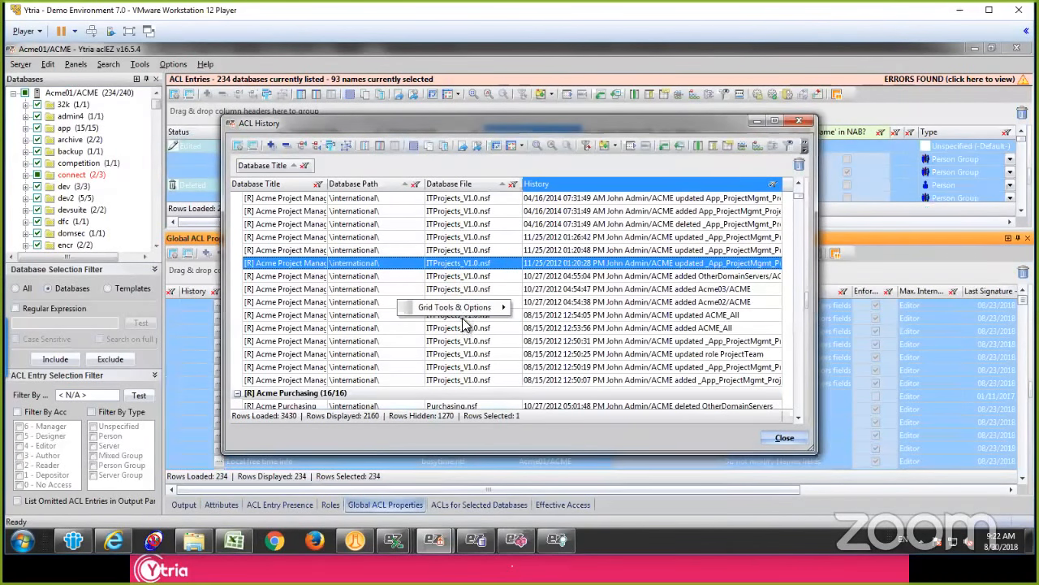
pyautogui.moveTo(477, 308)
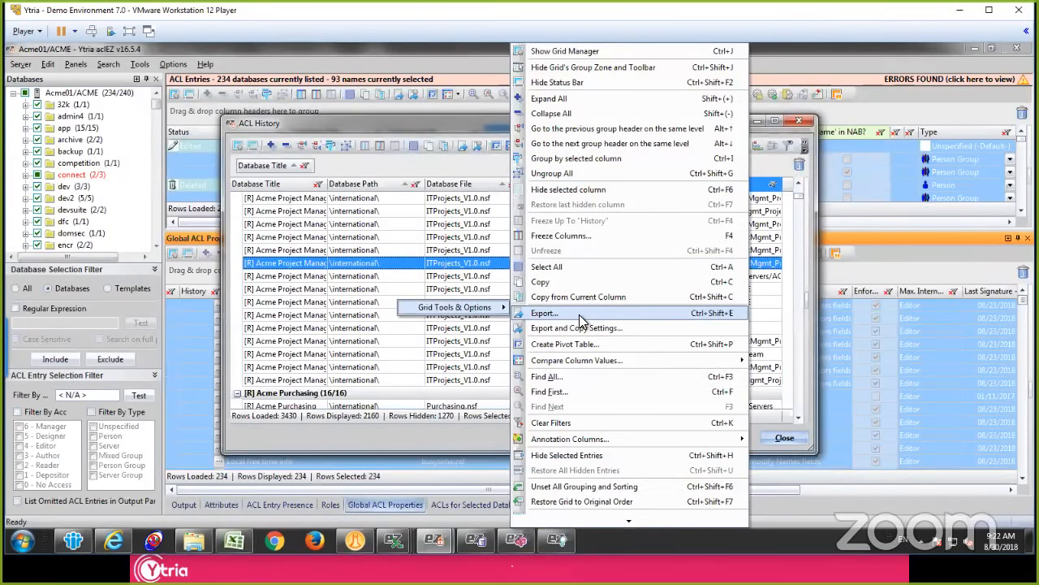
pyautogui.click(581, 315)
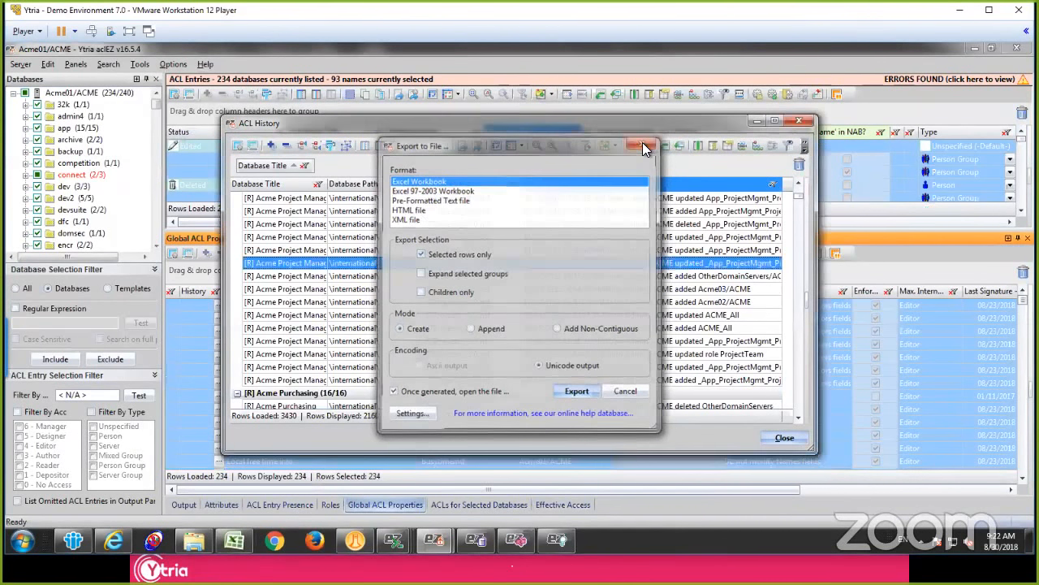
pyautogui.click(642, 142)
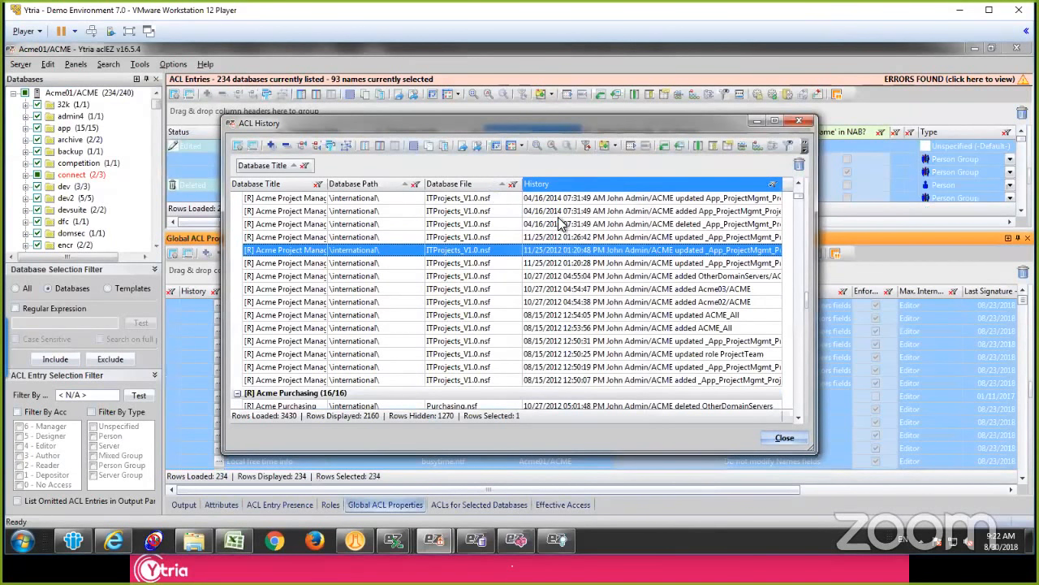
pyautogui.click(800, 123)
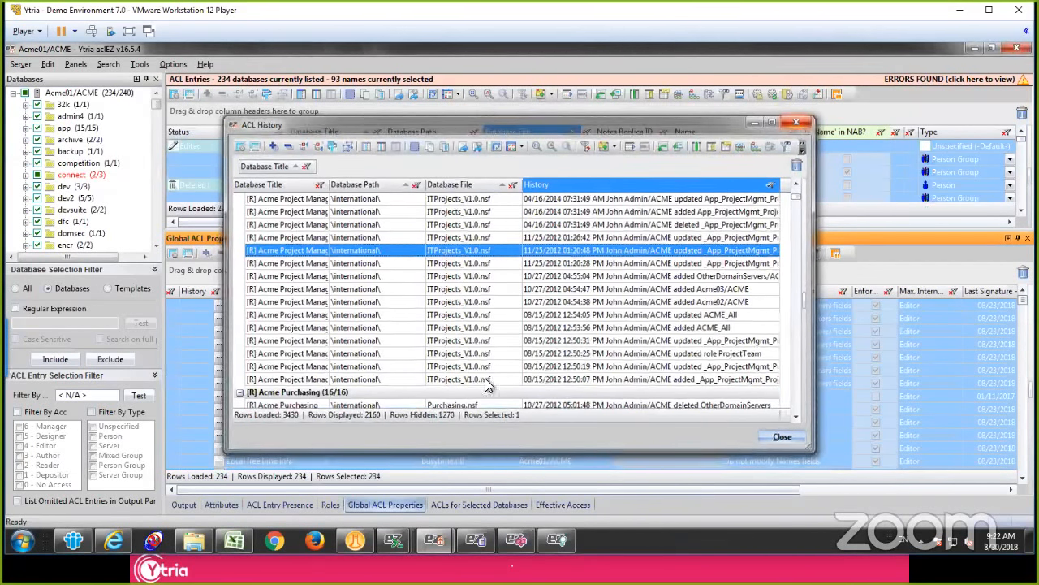
# Step: Group the Global ACL Properties by Administration Server and expand the group of databases with no administration server
pyautogui.moveTo(528, 490); pyautogui.dragTo(842, 407)
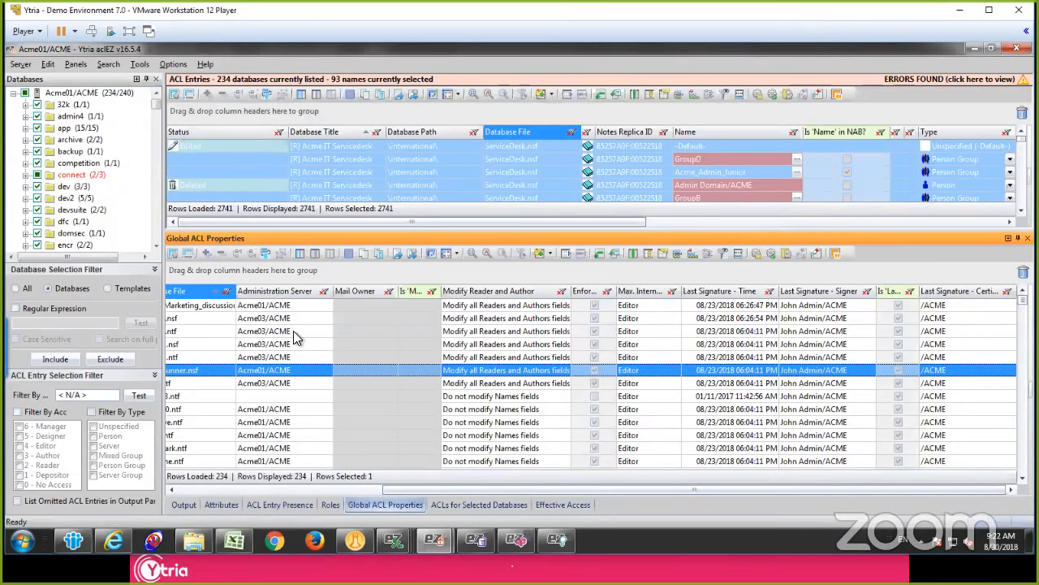
pyautogui.click(336, 490)
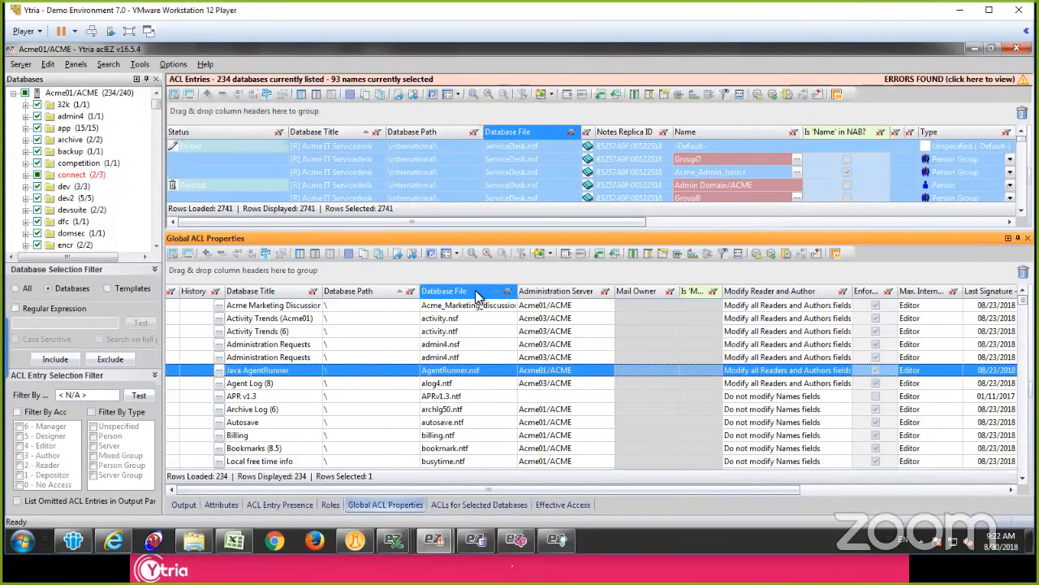
pyautogui.moveTo(559, 294); pyautogui.dragTo(323, 274)
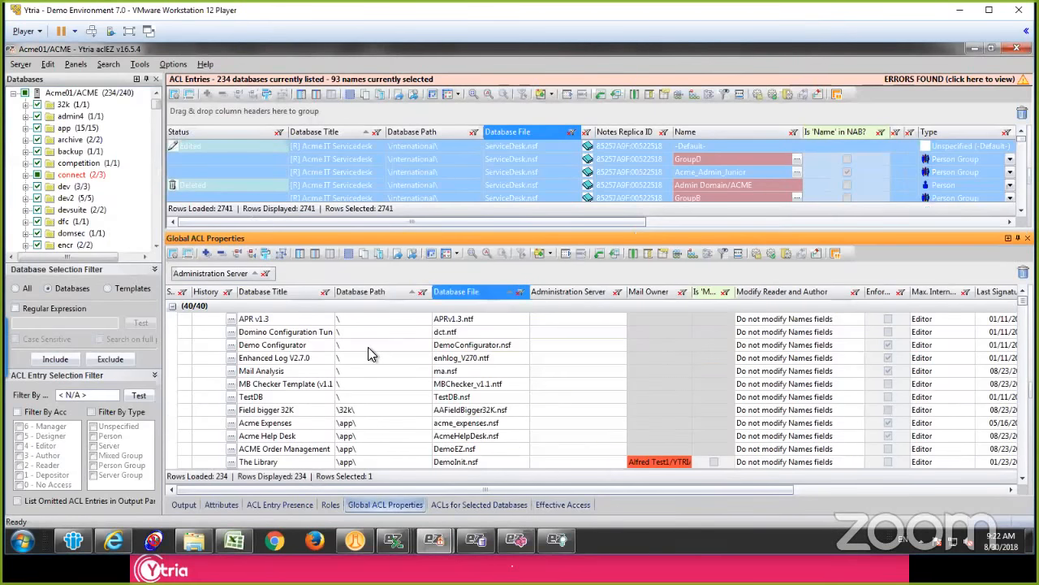
pyautogui.click(173, 307)
# Step: Try editing the advanced ACL properties of all databases lacking an administration server, choosing the Server option and reviewing the available actions
pyautogui.click(297, 331)
pyautogui.scroll(-3, 298, 350)
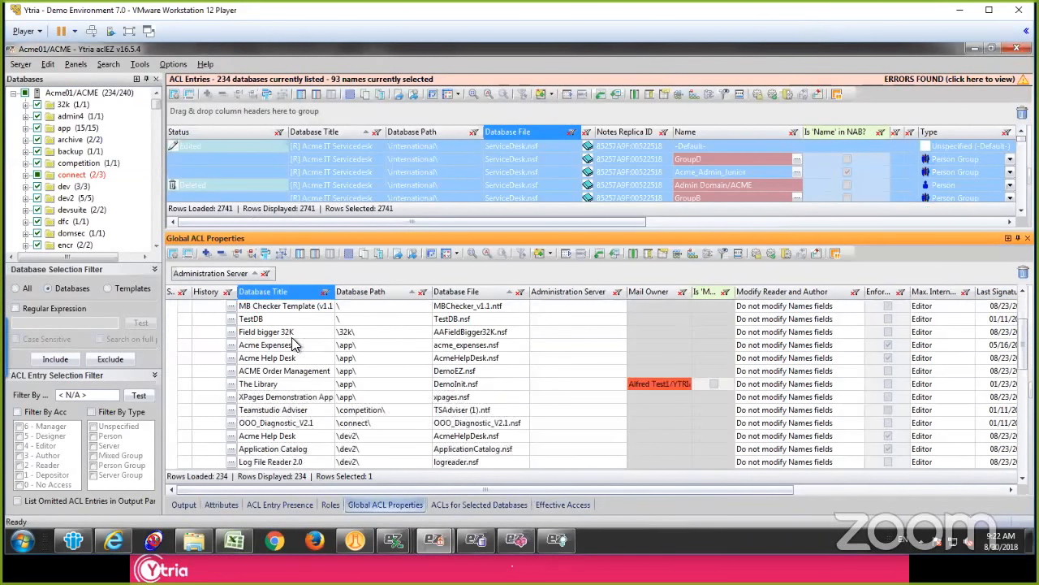
pyautogui.scroll(-8, 298, 452)
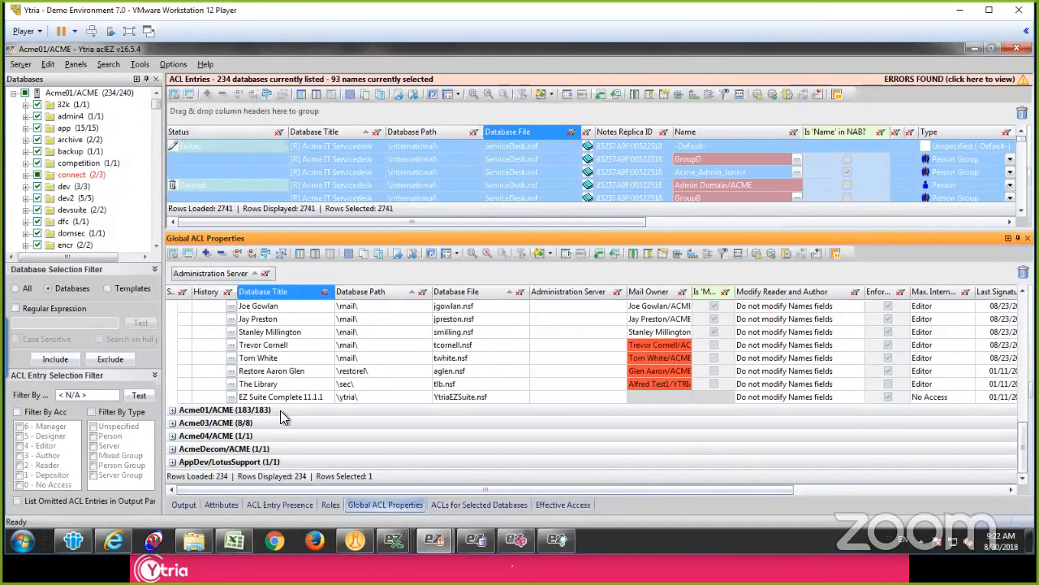
pyautogui.keyDown('shift'); pyautogui.click(281, 398); pyautogui.keyUp('shift')
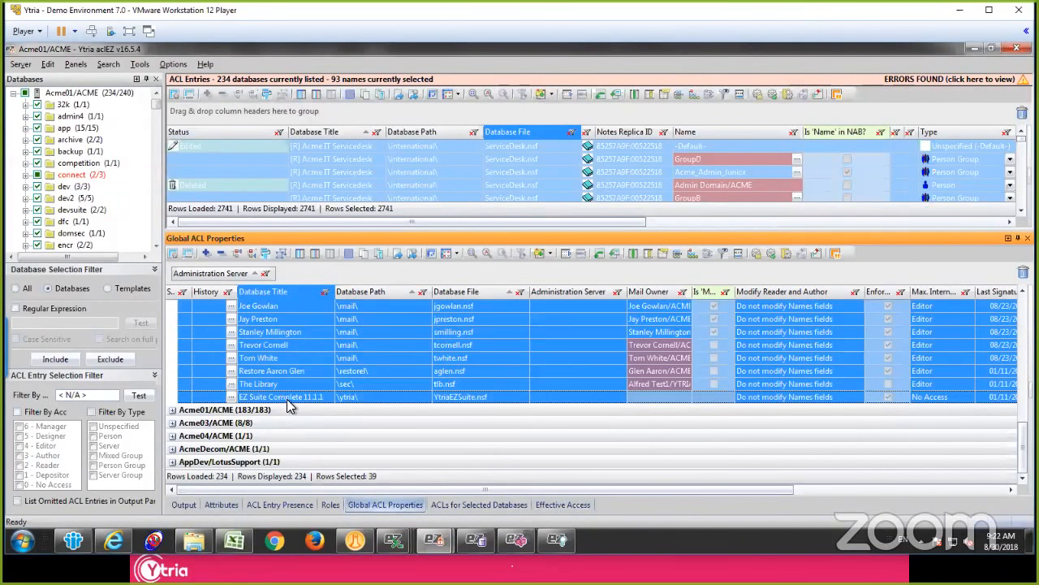
pyautogui.rightClick(313, 332)
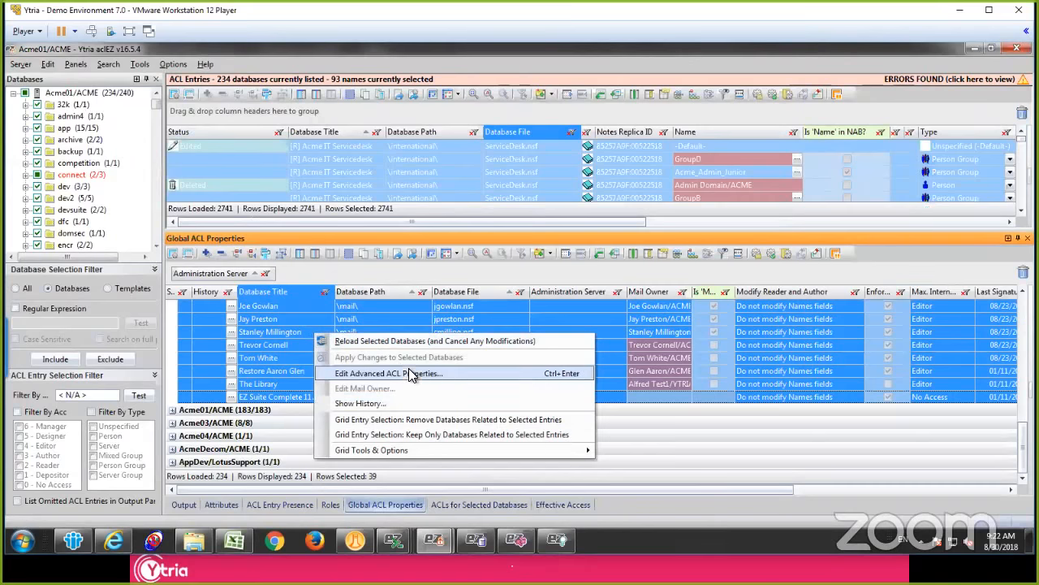
pyautogui.click(415, 374)
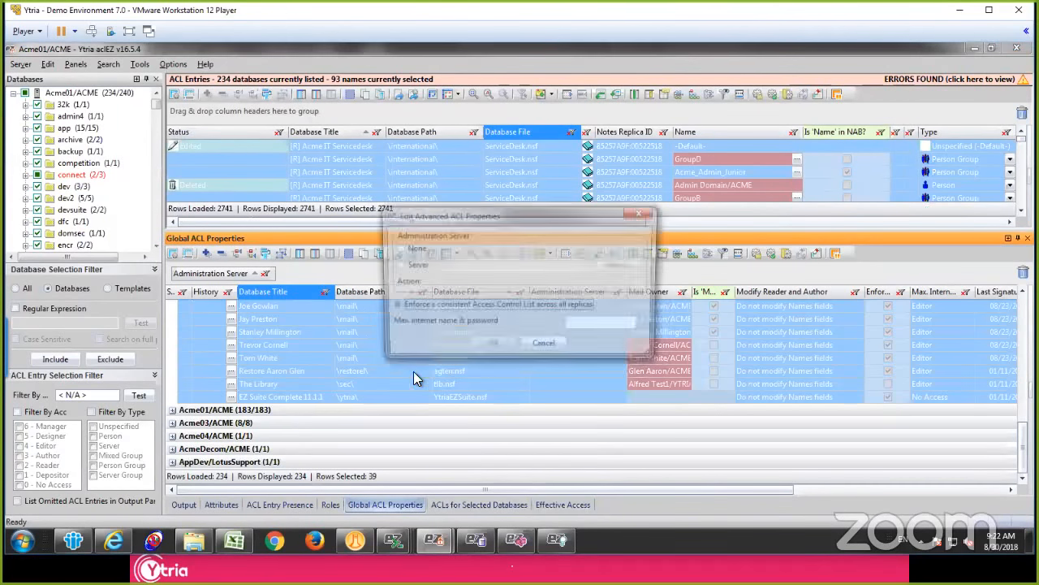
pyautogui.click(419, 264)
pyautogui.click(553, 283)
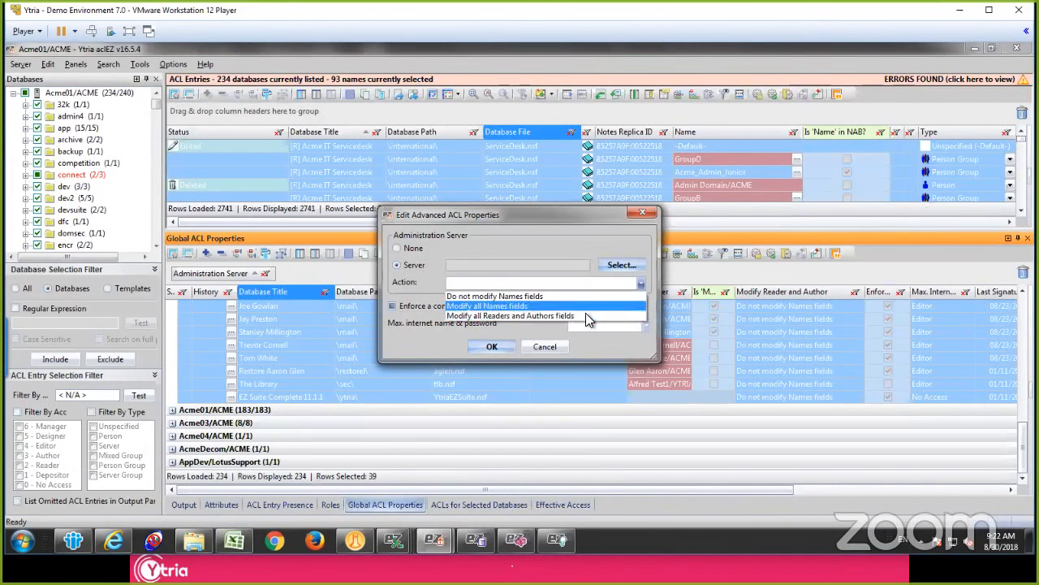
pyautogui.click(608, 339)
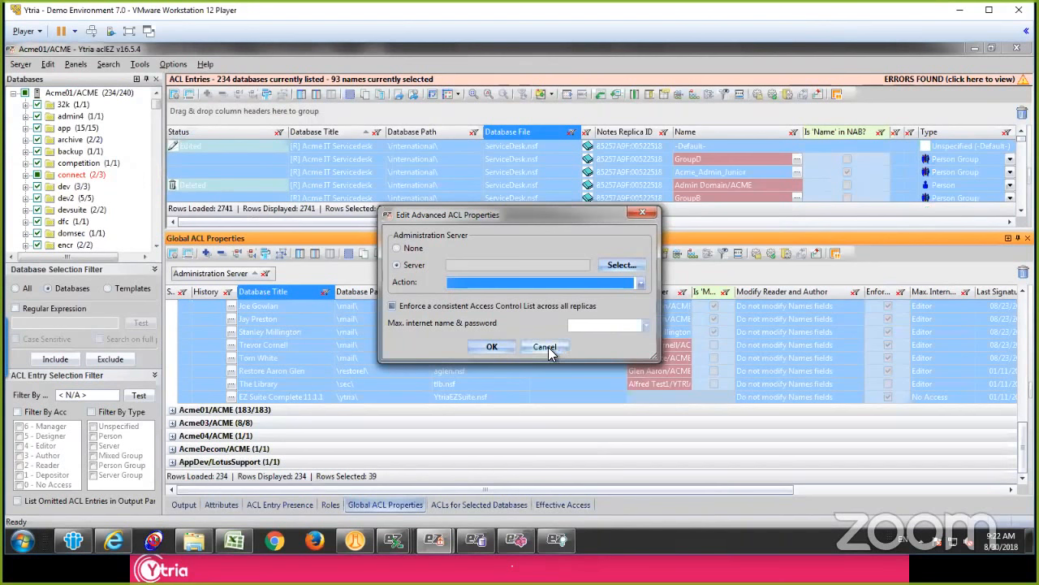
pyautogui.click(546, 346)
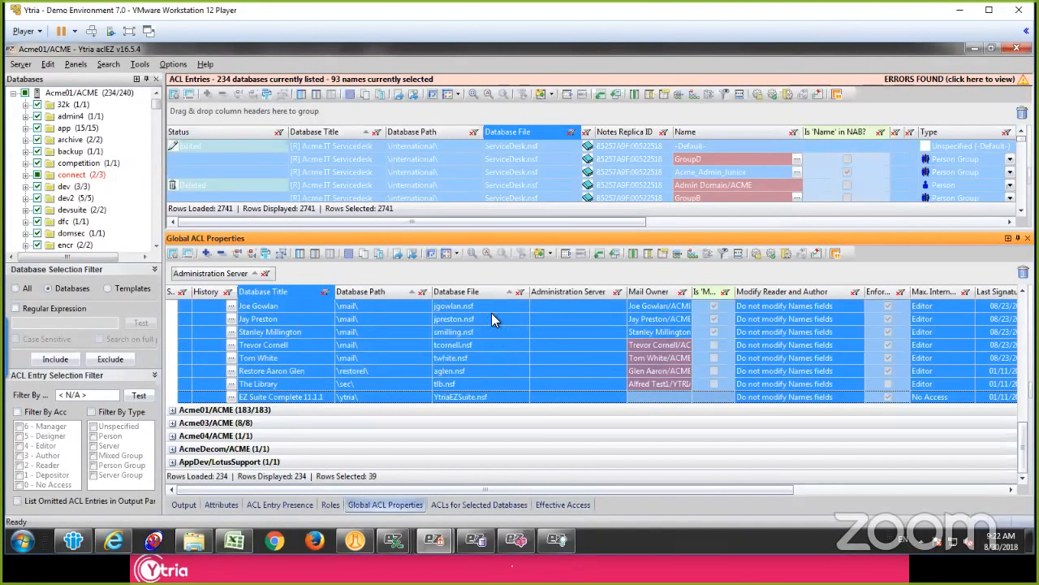
pyautogui.click(469, 359)
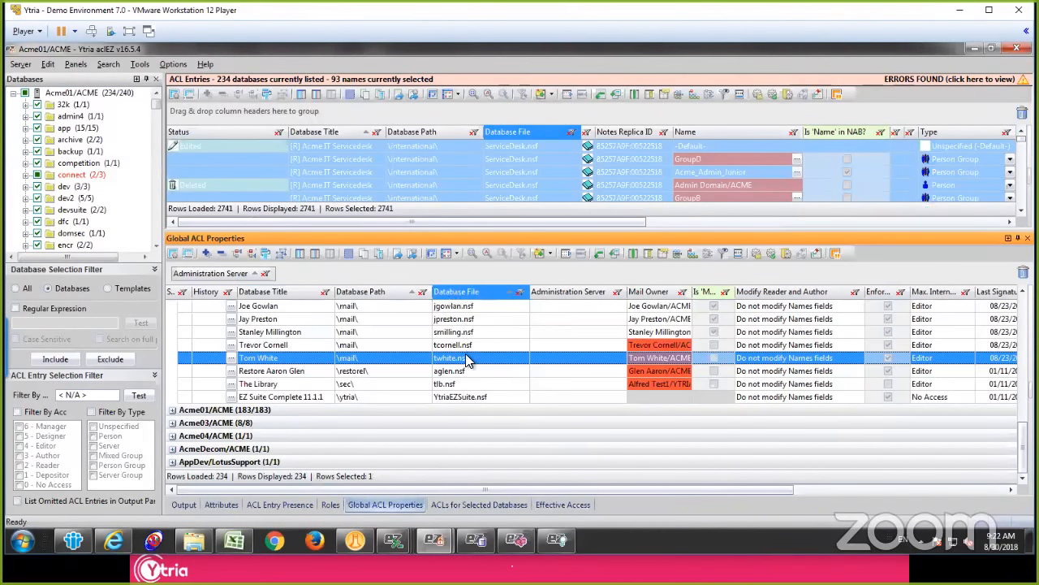
# Step: Open the NAB Group Navigator, enable exploring all groups including nested ones, and load the groups from All Available NABs on Acme01/ACME
pyautogui.click(139, 67)
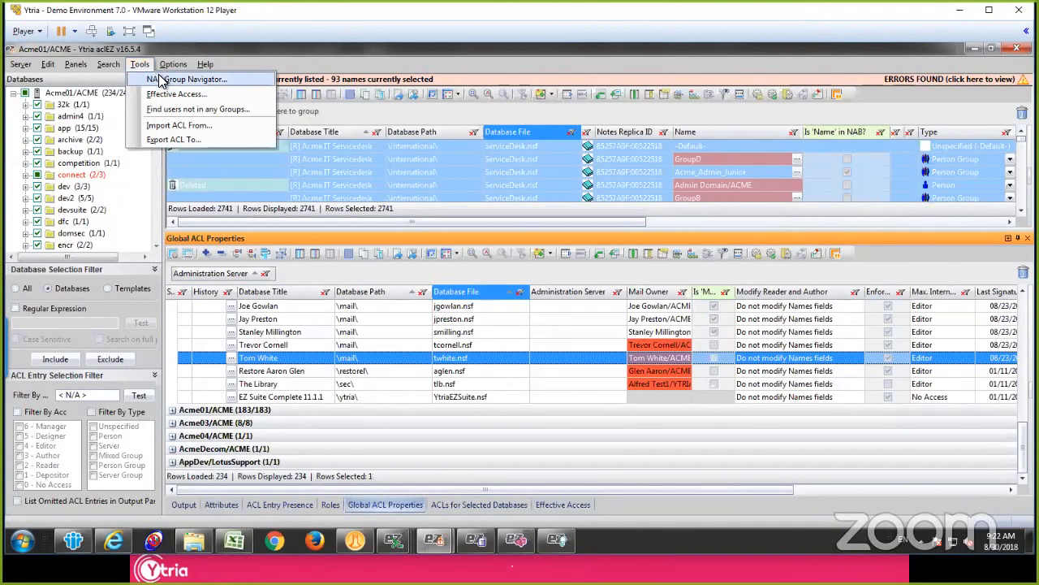
pyautogui.click(160, 78)
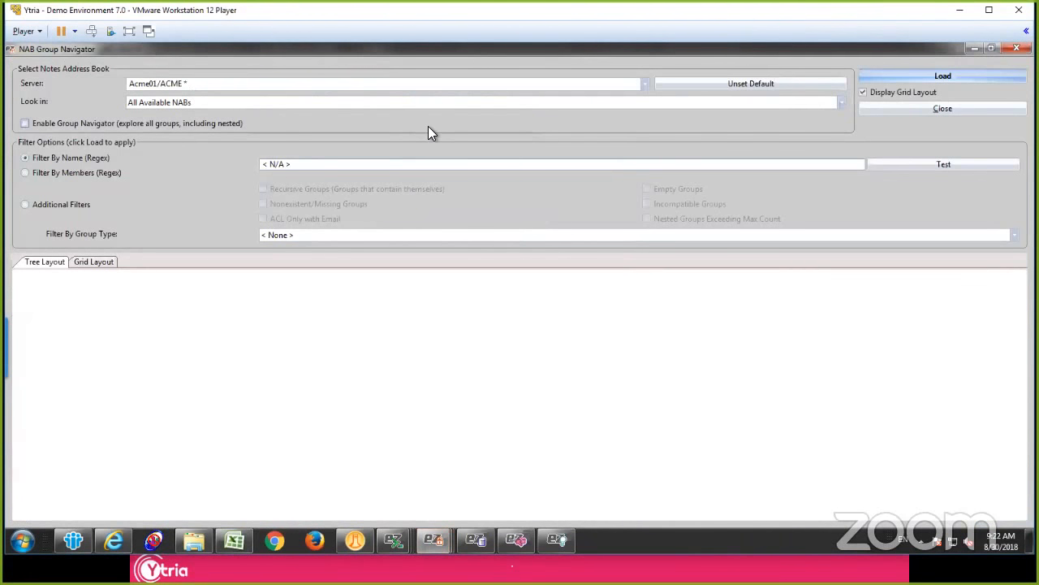
pyautogui.click(157, 129)
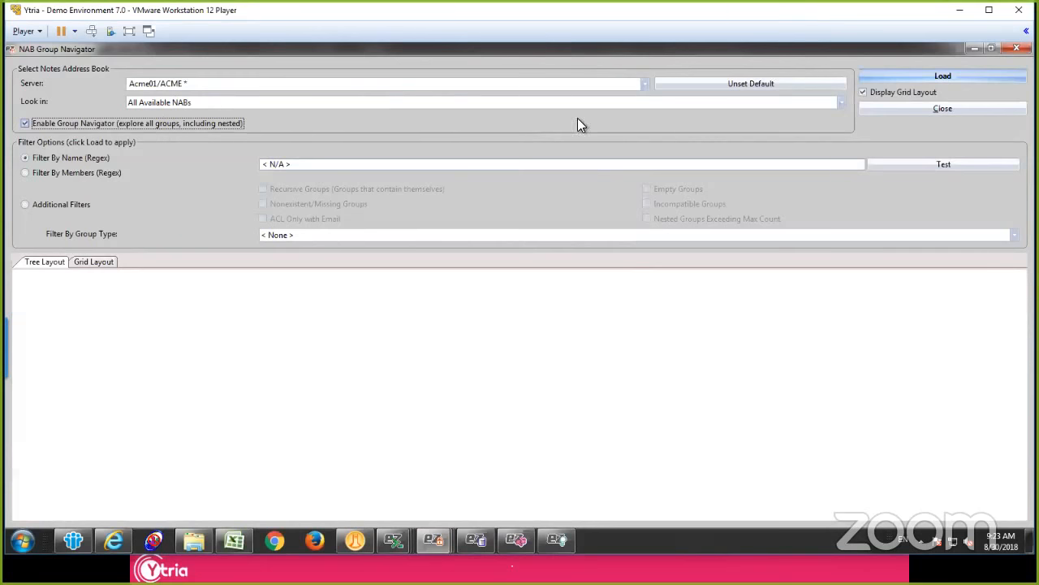
pyautogui.click(952, 75)
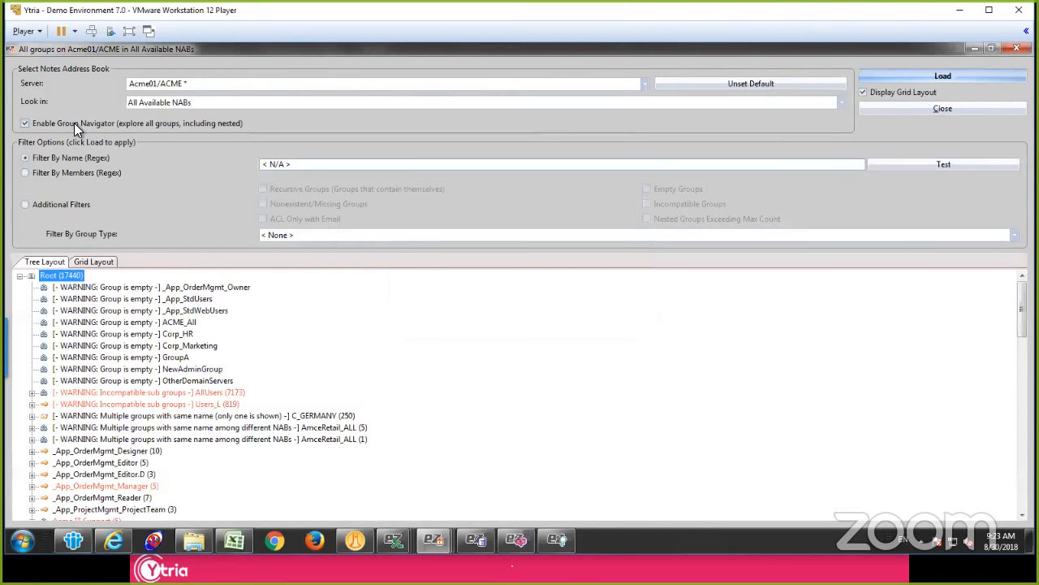
# Step: Examine the groups flagged with warnings in the tree, from the empty groups to AllUsers and Users_L with incompatible sub groups
pyautogui.click(144, 325)
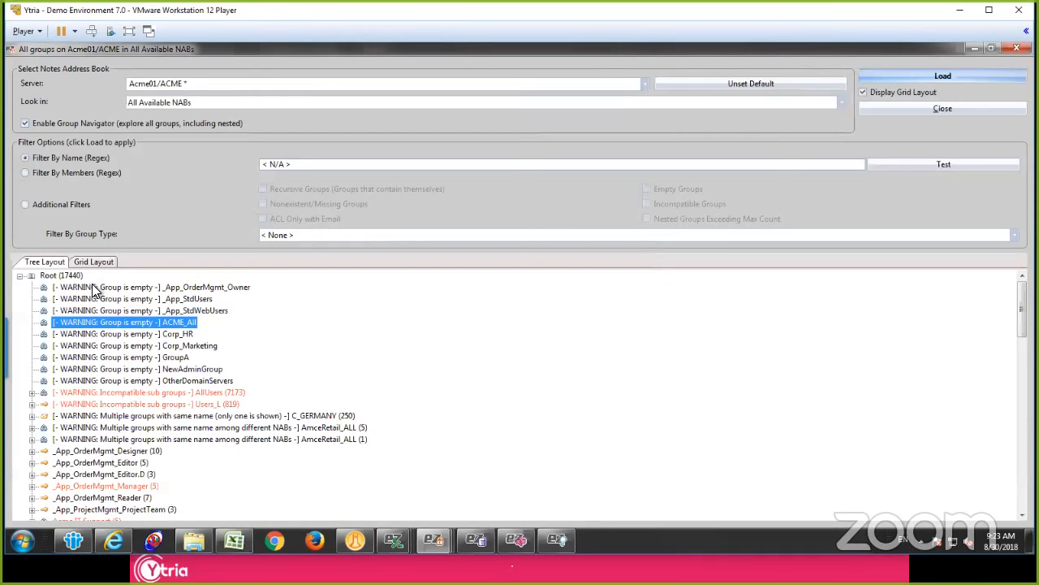
pyautogui.click(99, 287)
pyautogui.click(140, 300)
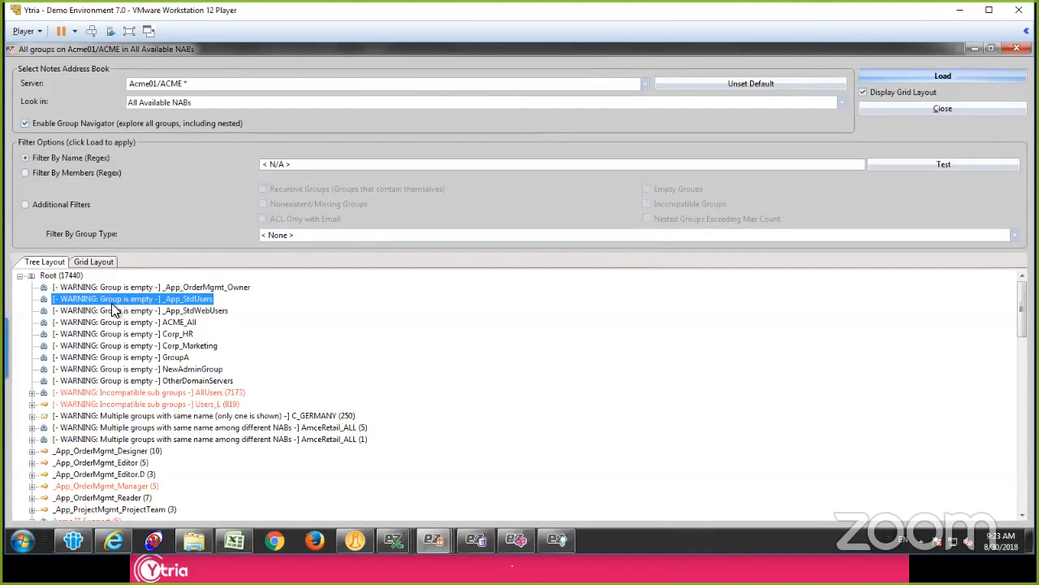
pyautogui.scroll(-3, 149, 317)
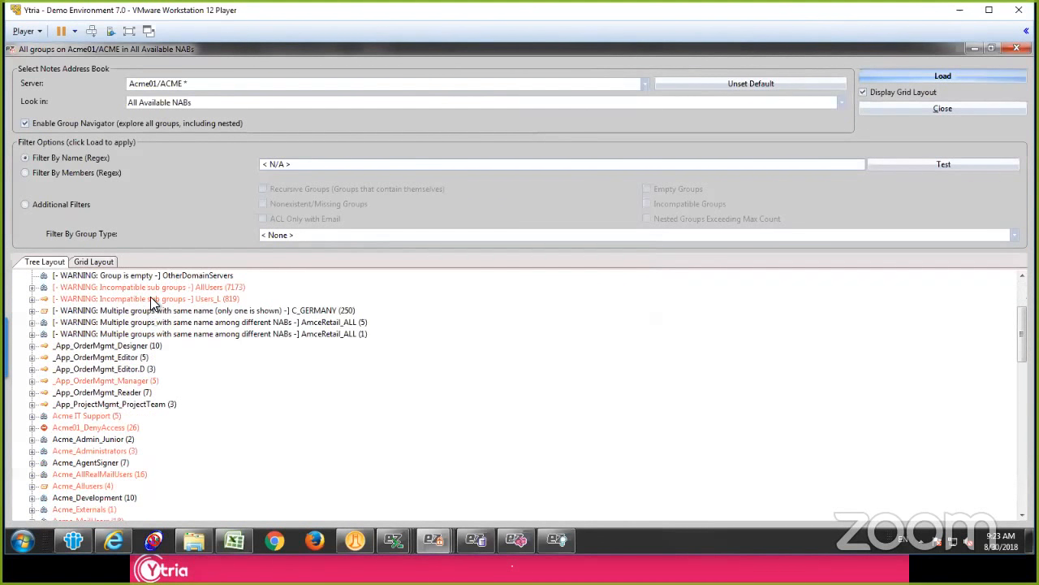
pyautogui.click(119, 290)
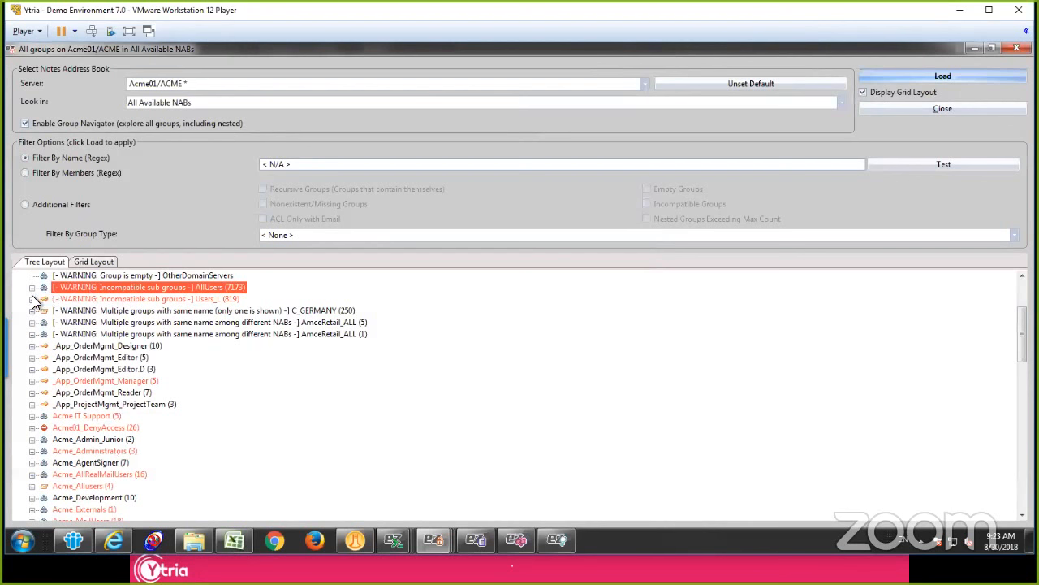
pyautogui.click(32, 299)
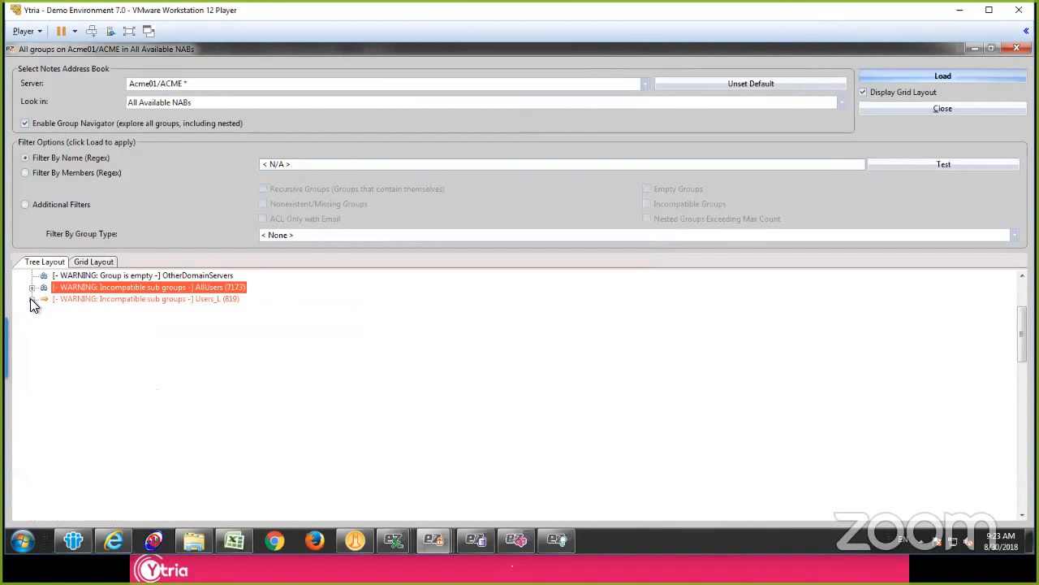
pyautogui.click(107, 299)
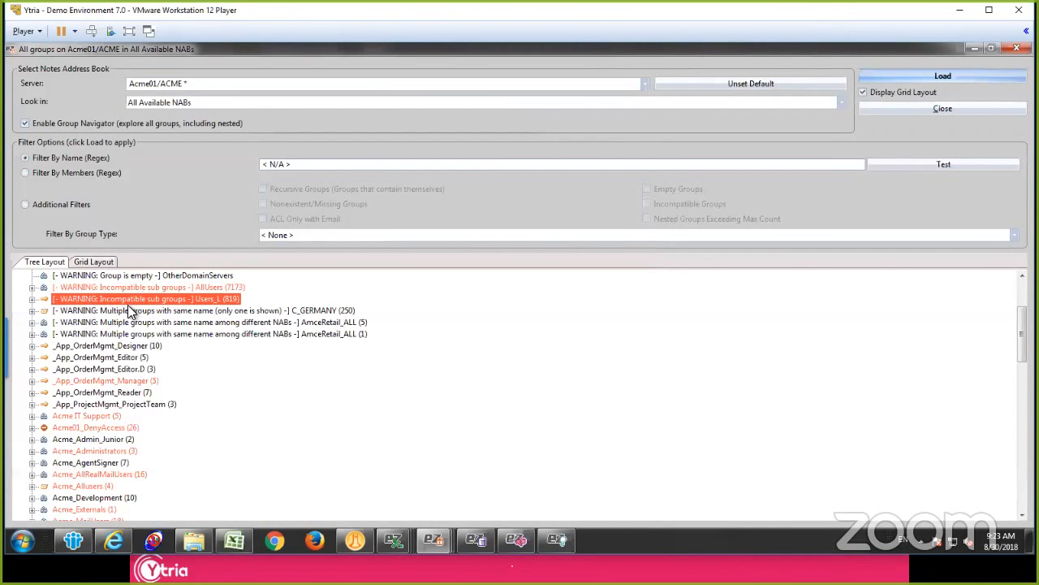
# Step: Expand _App_OrderMgmt_Manager and its nested Acme_Administrators group, and select the member flagged in red
pyautogui.scroll(-2, 132, 313)
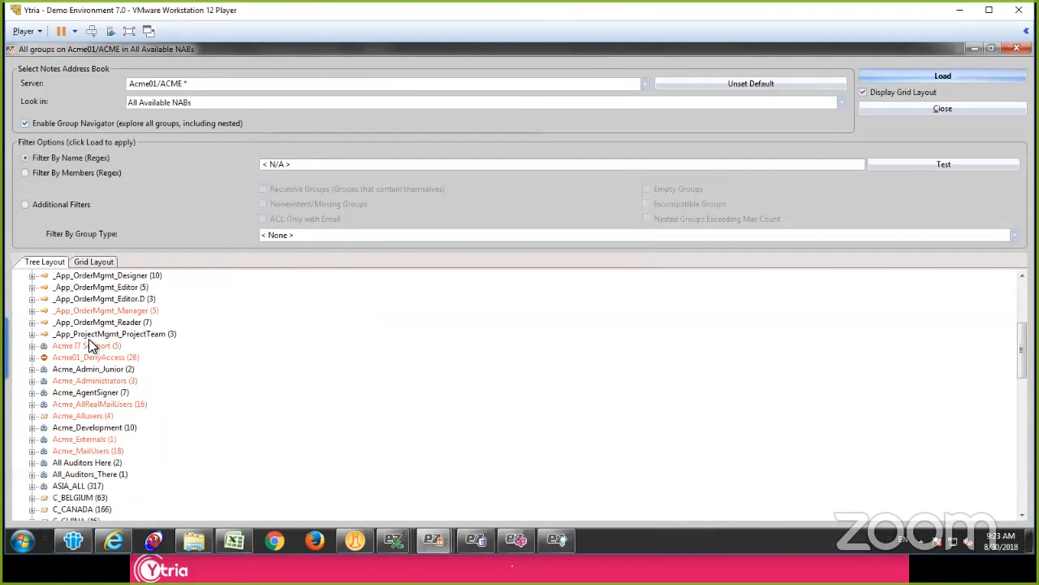
pyautogui.click(74, 308)
pyautogui.click(33, 311)
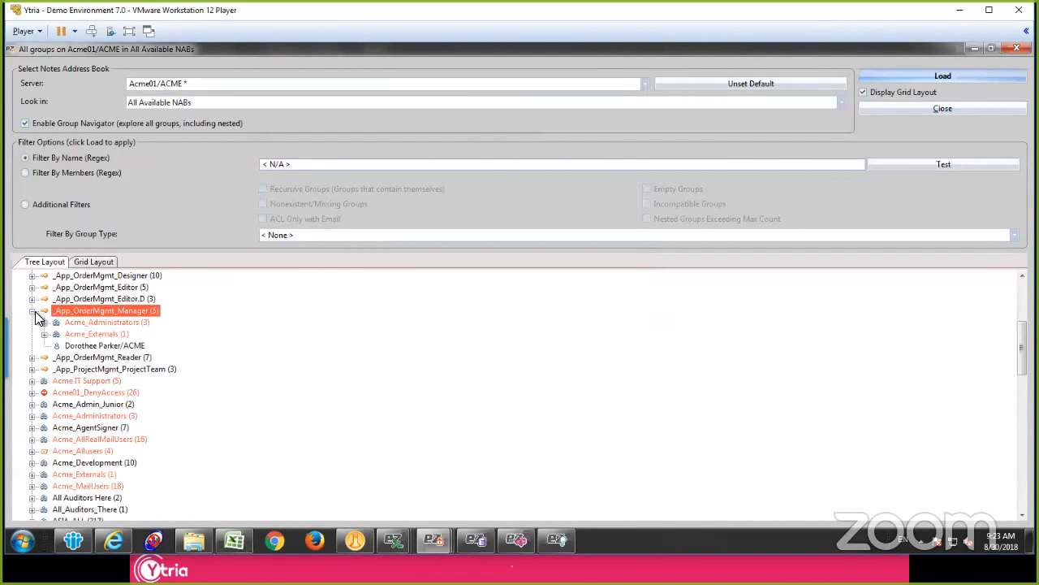
pyautogui.click(44, 322)
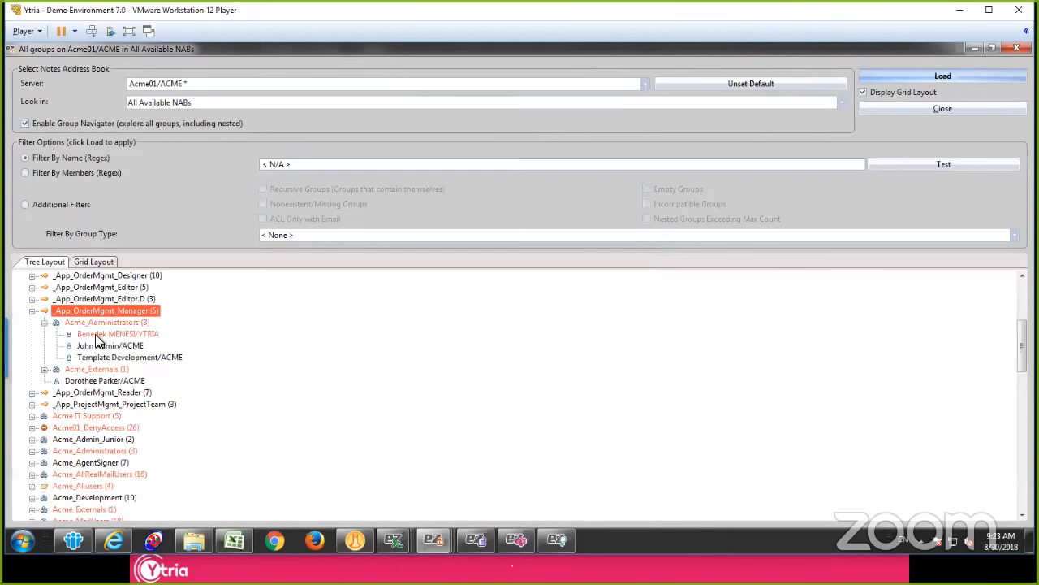
pyautogui.click(108, 335)
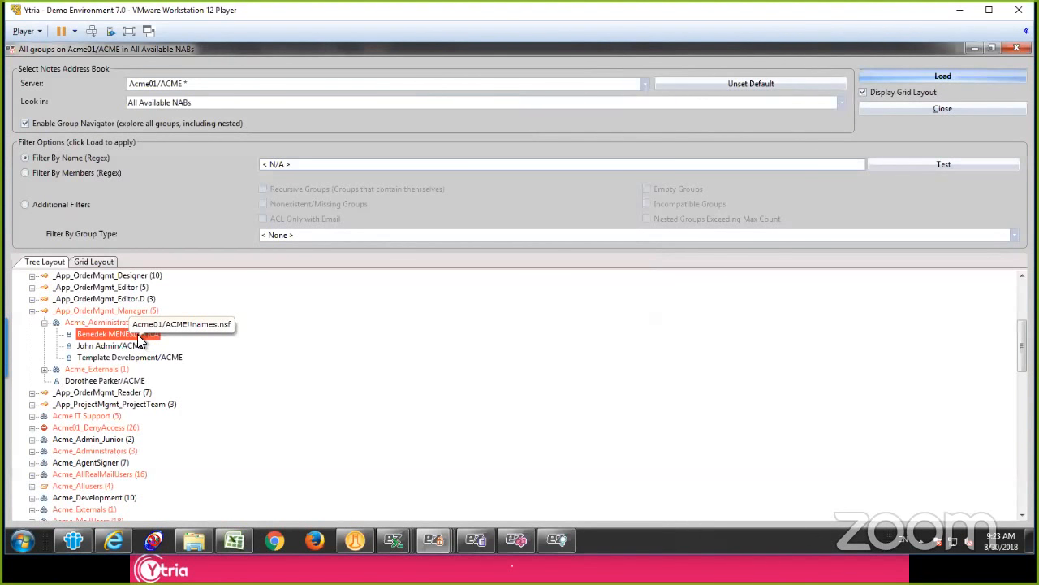
# Step: Display the loaded groups in the grid layout and browse to the members of Users_B
pyautogui.click(98, 262)
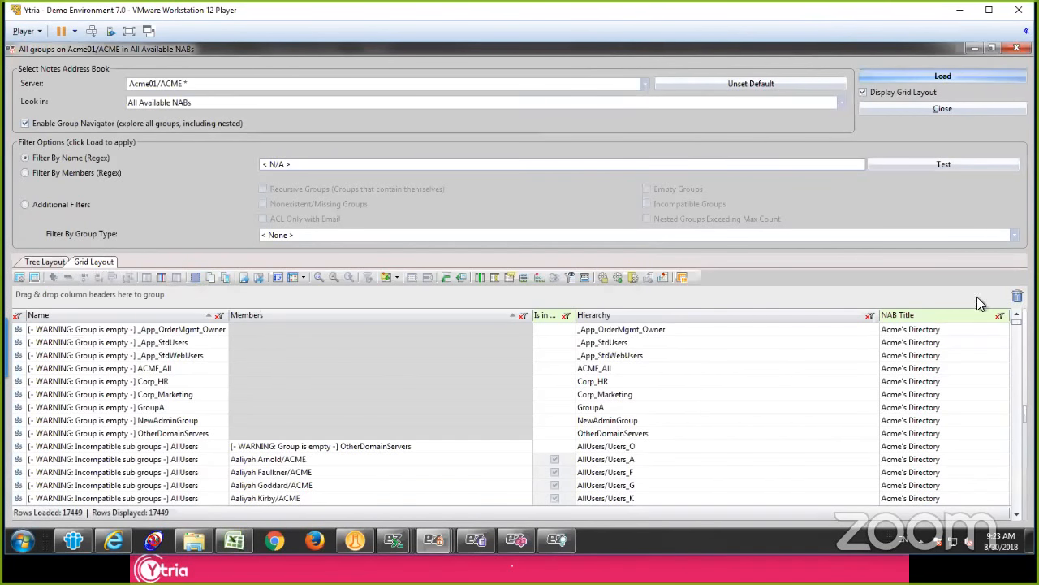
pyautogui.moveTo(1016, 322); pyautogui.dragTo(1017, 447)
pyautogui.click(63, 355)
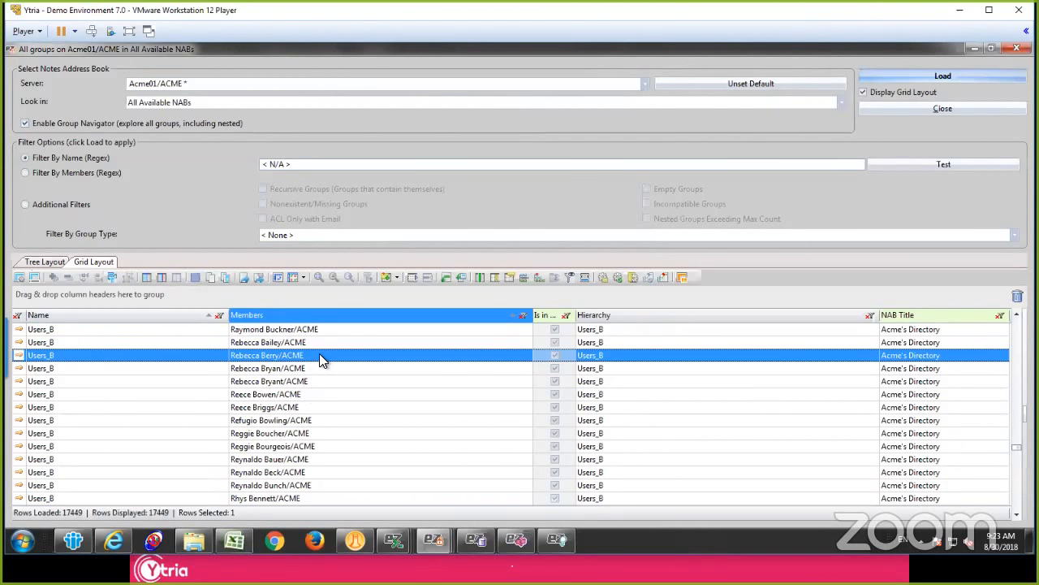
# Step: Group the grid by Members, collapse the groups, and expand one member's four group memberships
pyautogui.moveTo(373, 318); pyautogui.dragTo(277, 296)
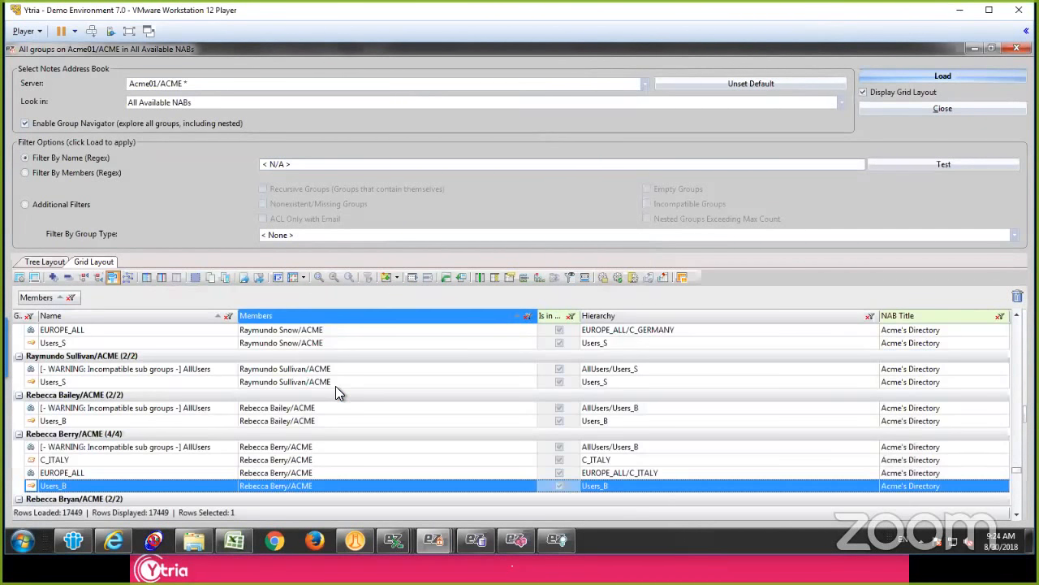
pyautogui.scroll(-6, 322, 387)
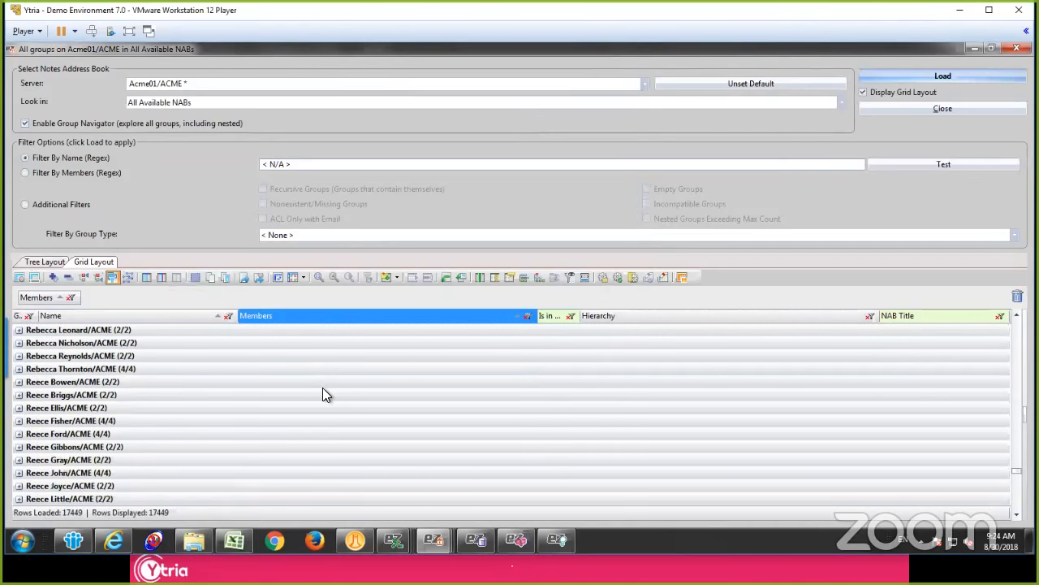
pyautogui.scroll(5, 316, 403)
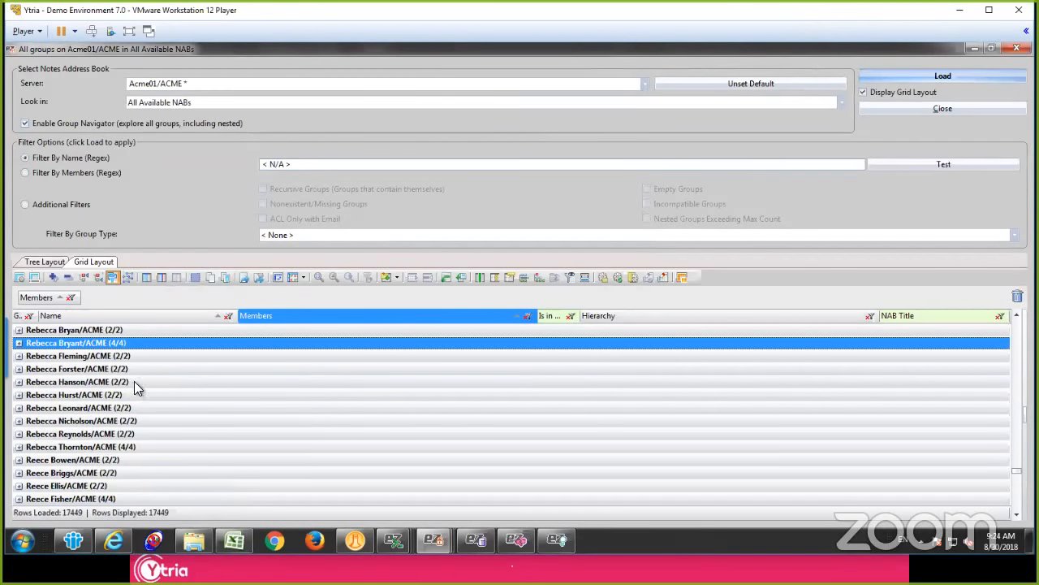
pyautogui.click(19, 343)
pyautogui.click(280, 357)
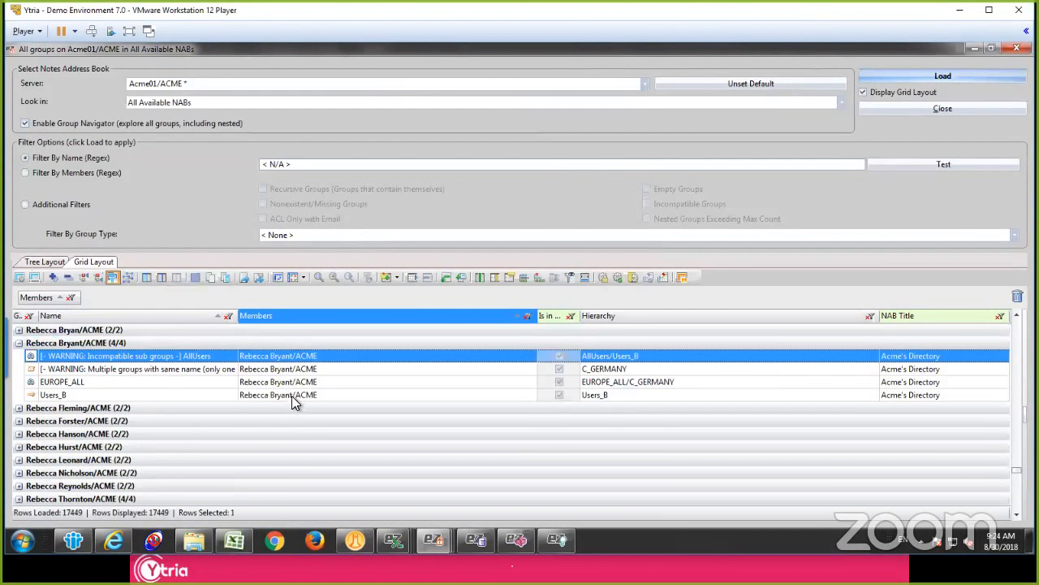
# Step: Select all four group memberships of the expanded member and bring up the command for removing members from groups
pyautogui.keyDown('shift'); pyautogui.click(295, 397); pyautogui.keyUp('shift')
pyautogui.rightClick(297, 395)
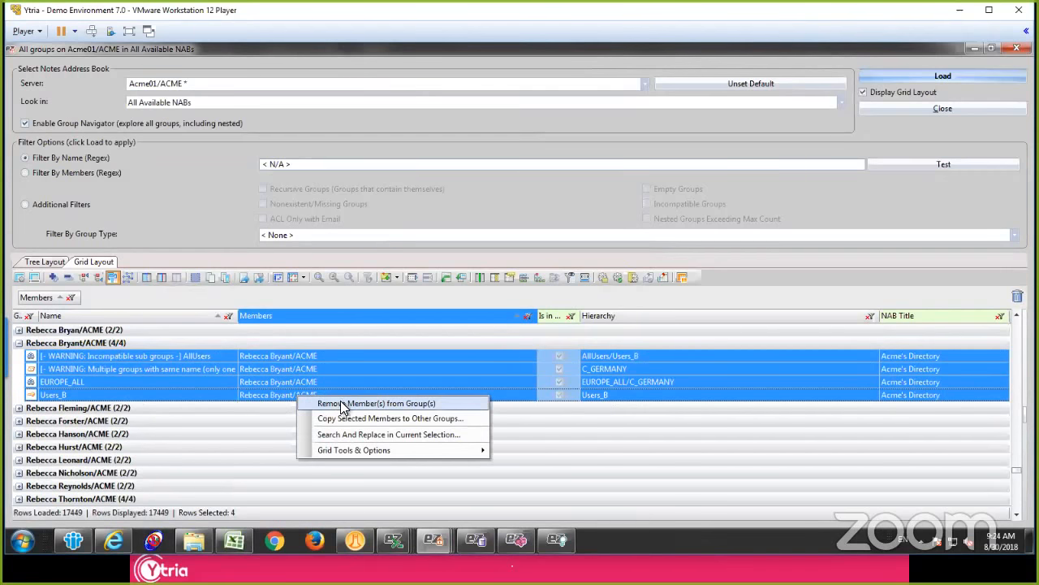
pyautogui.click(344, 404)
pyautogui.click(381, 367)
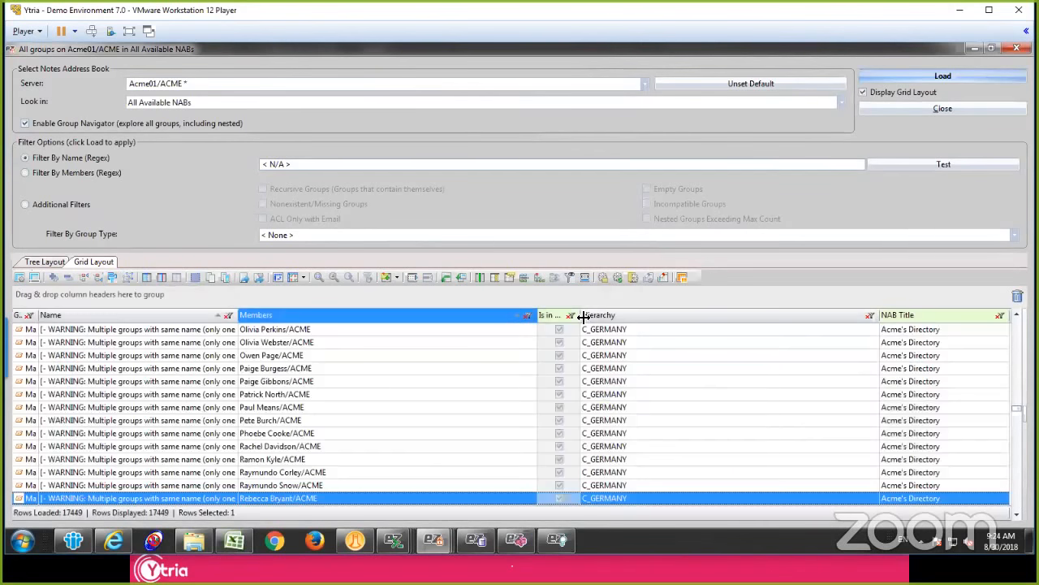
# Step: Regroup the grid by the Is in NAB? column instead of Members and expand only the Unchecked group
pyautogui.moveTo(583, 317); pyautogui.dragTo(644, 317)
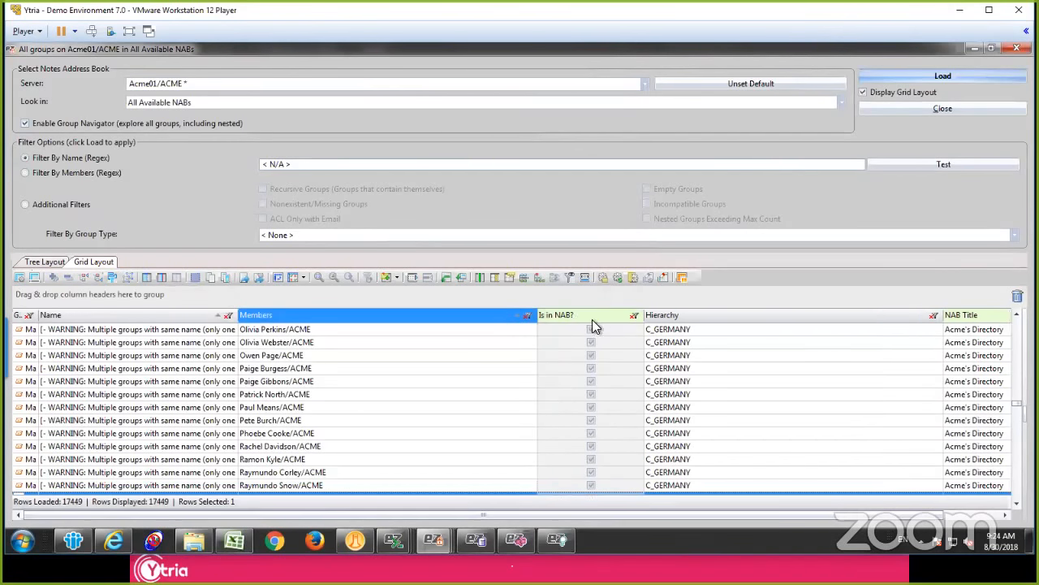
pyautogui.moveTo(574, 316); pyautogui.dragTo(340, 345)
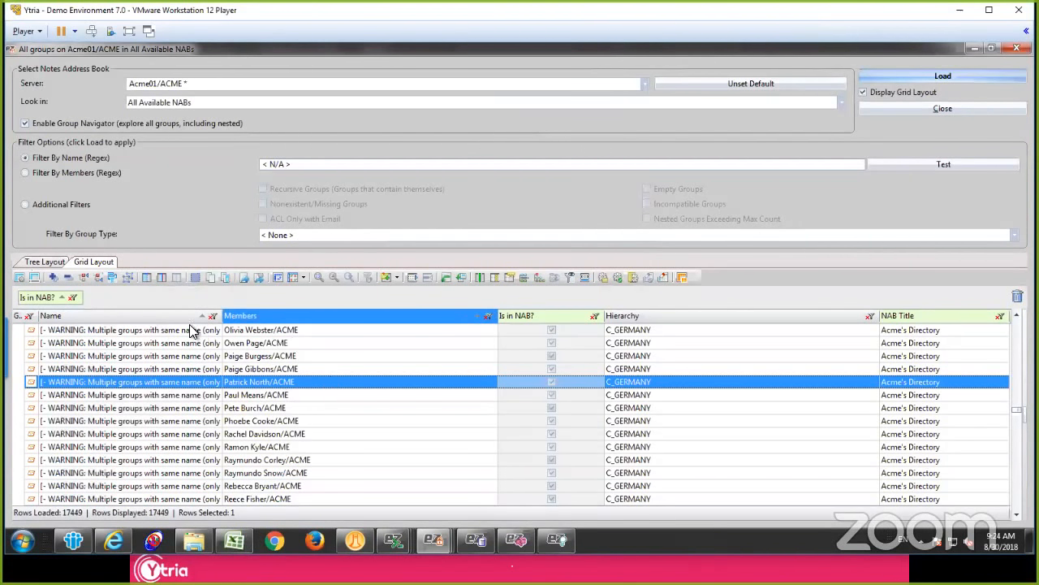
pyautogui.hotkey('shift', '-')
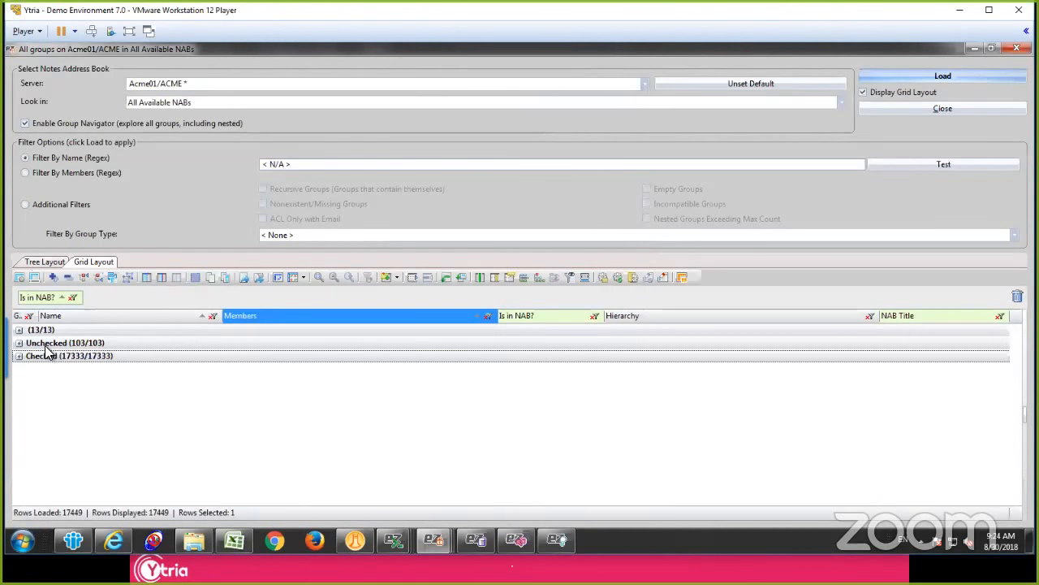
pyautogui.click(47, 345)
pyautogui.click(19, 343)
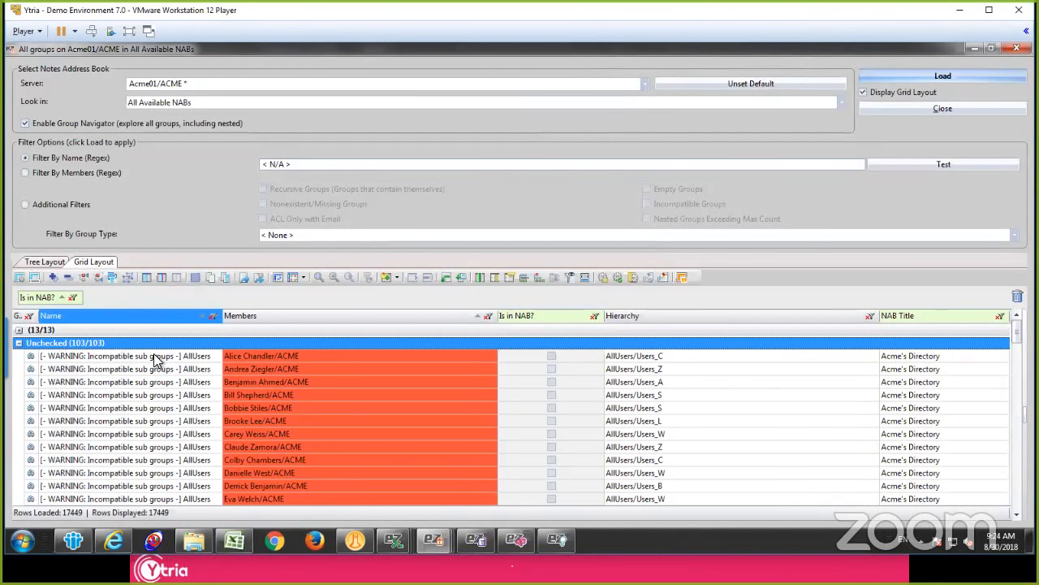
# Step: Browse the members missing from the NAB in the Unchecked group, including the Users and Acme01_DenyAccess groups
pyautogui.click(325, 368)
pyautogui.click(324, 361)
pyautogui.scroll(-15, 319, 370)
pyautogui.scroll(10, 319, 369)
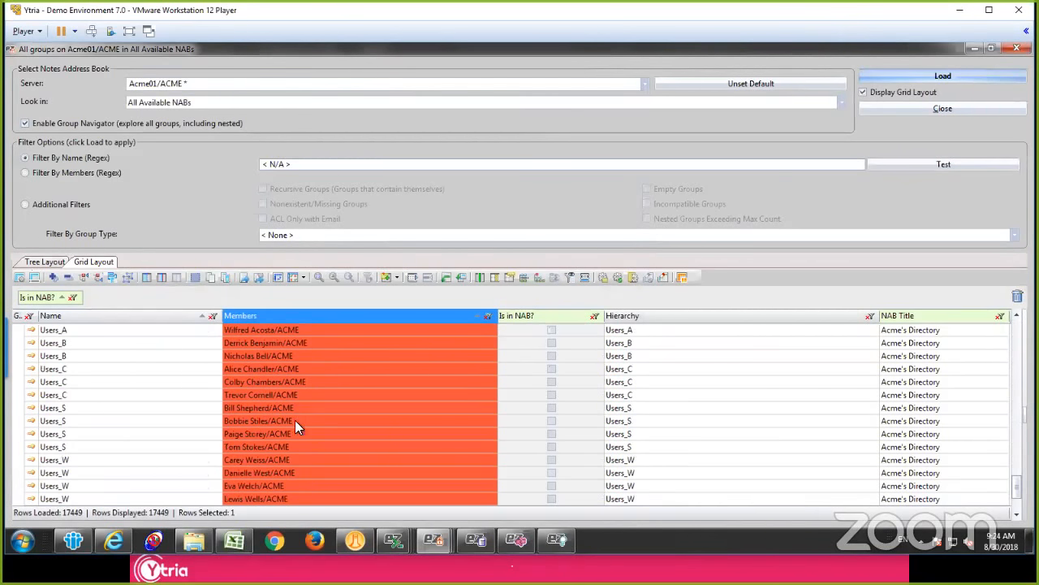
pyautogui.scroll(-8, 294, 420)
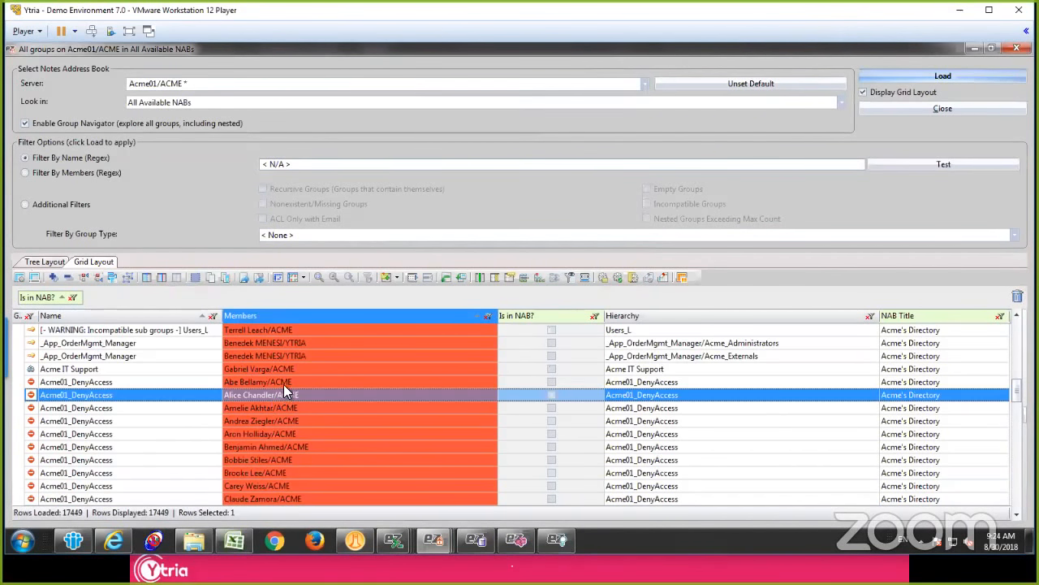
# Step: Select all unchecked member rows to show their remove, copy and replace actions, and close the group window
pyautogui.hotkey('ctrl', 'a')
pyautogui.rightClick(299, 378)
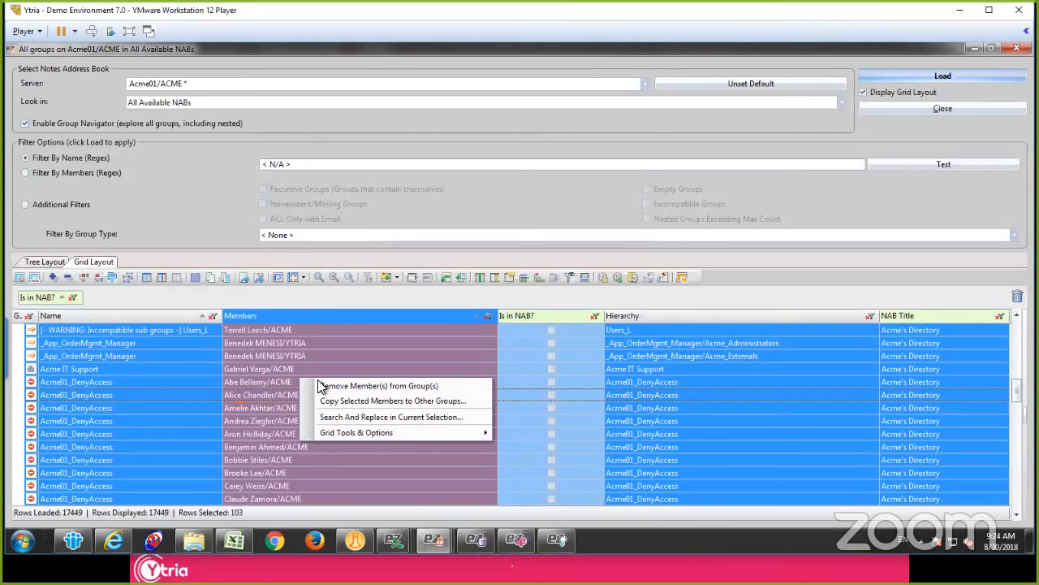
pyautogui.click(535, 393)
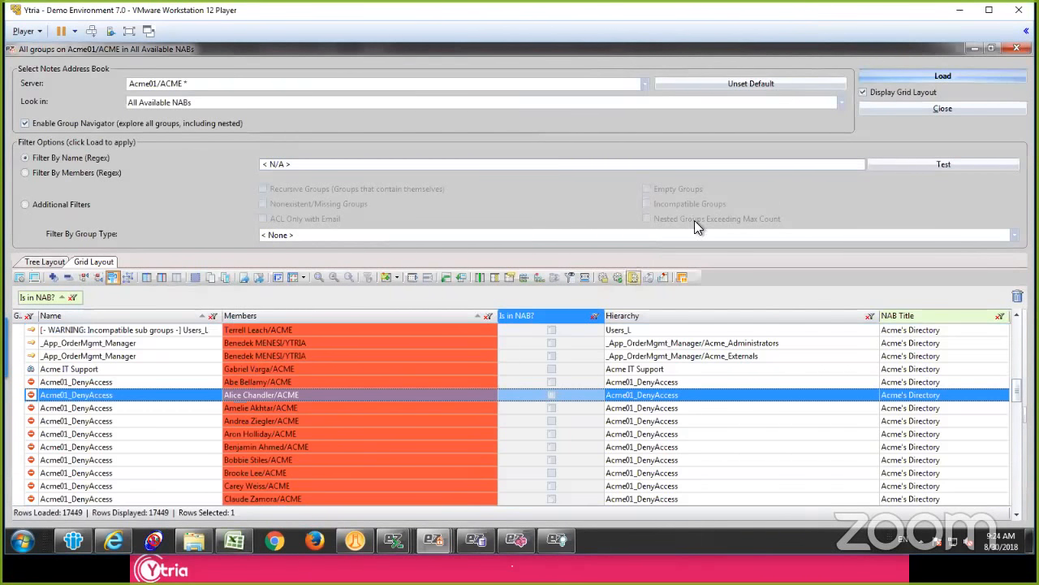
pyautogui.click(919, 106)
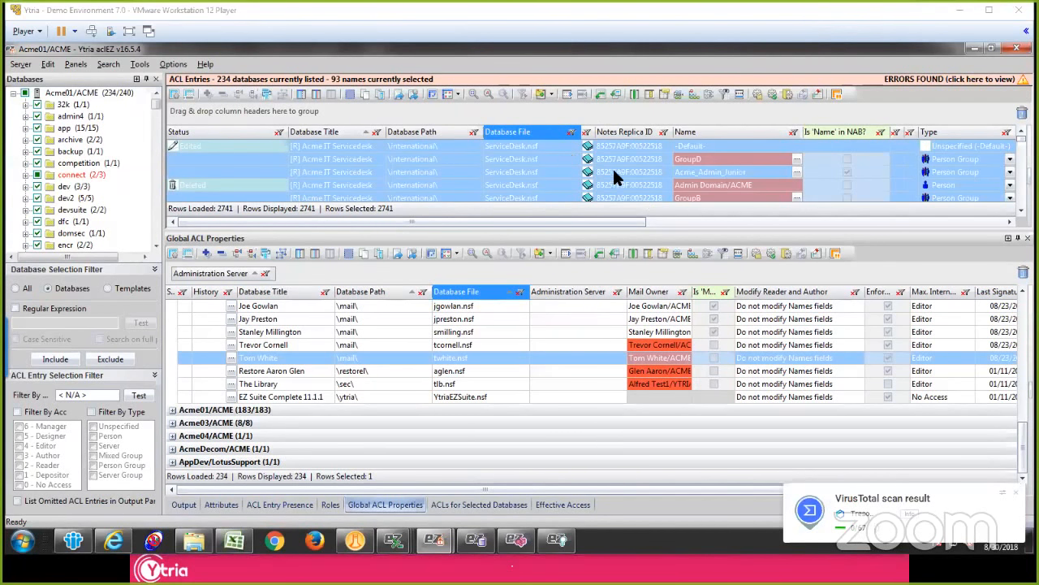
pyautogui.click(415, 157)
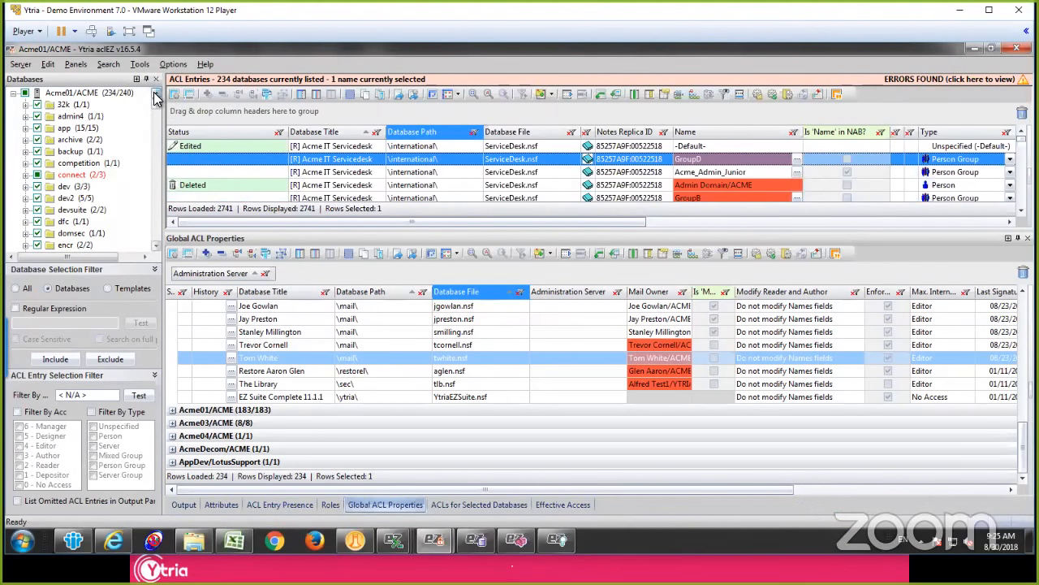
pyautogui.click(335, 161)
pyautogui.click(332, 150)
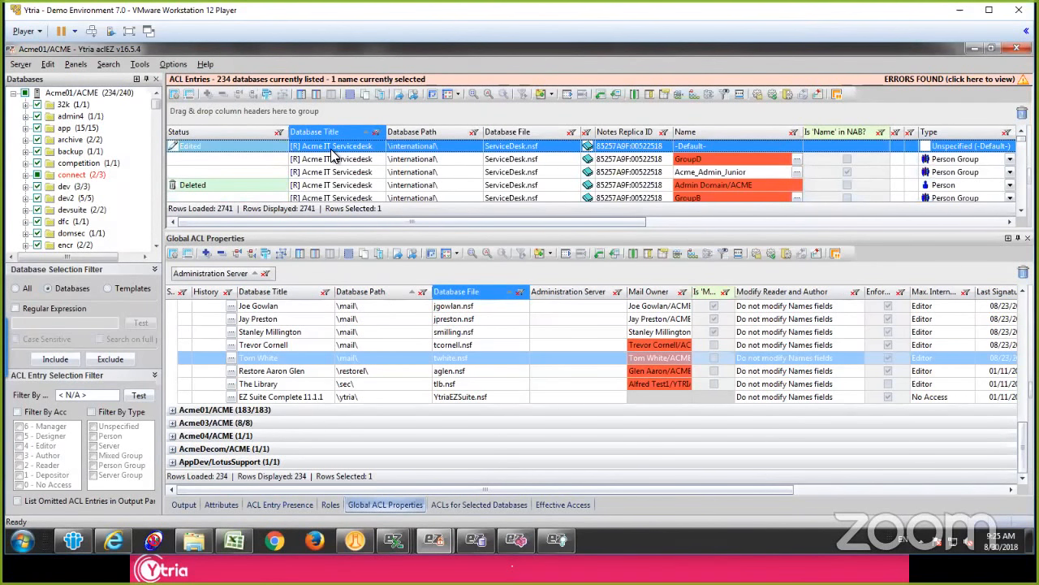
pyautogui.click(364, 173)
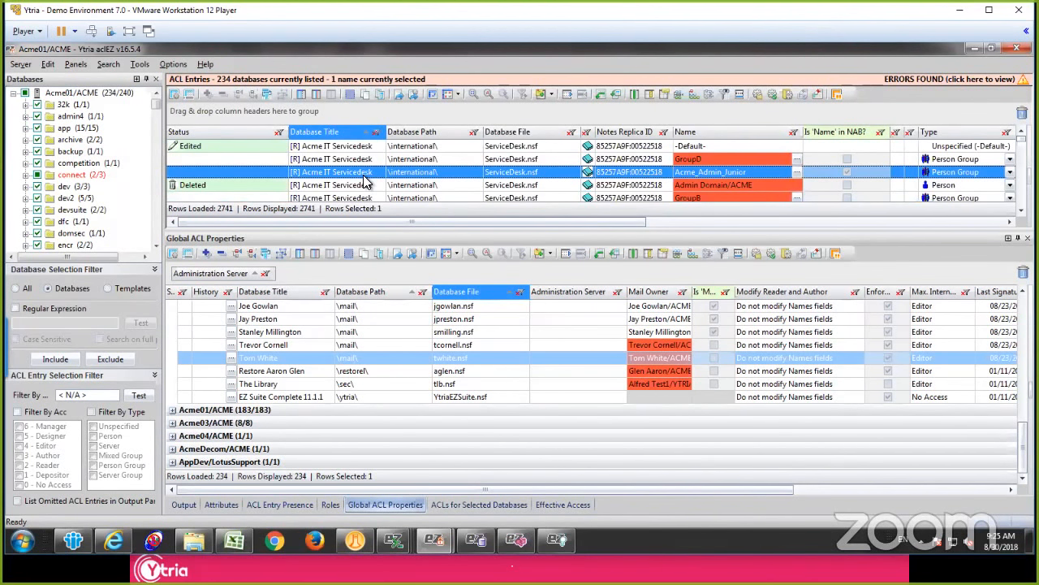
pyautogui.click(357, 160)
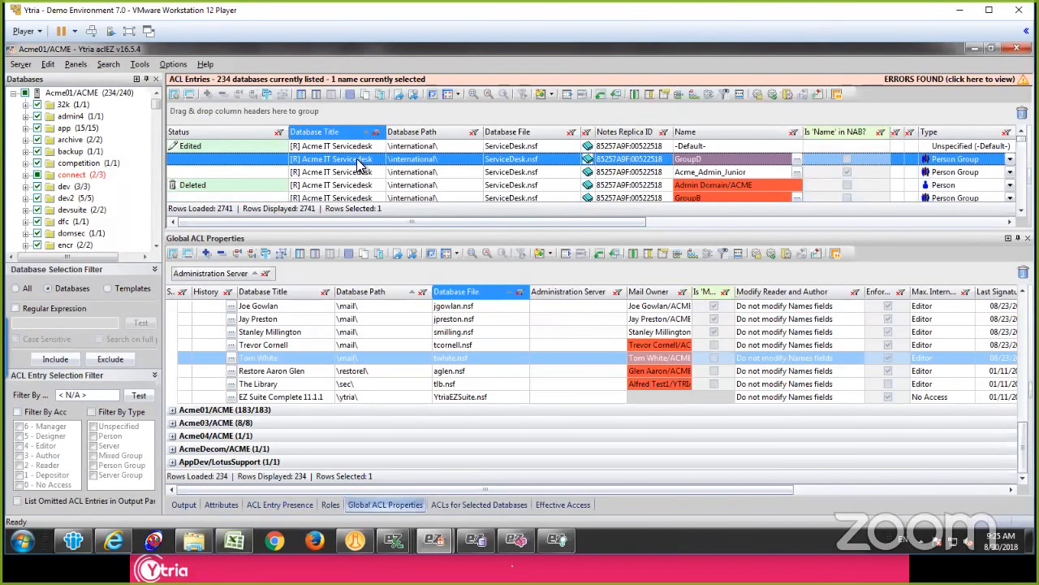
# Step: Open the Automation Recorder to view its recording options and close it without recording anything
pyautogui.click(20, 64)
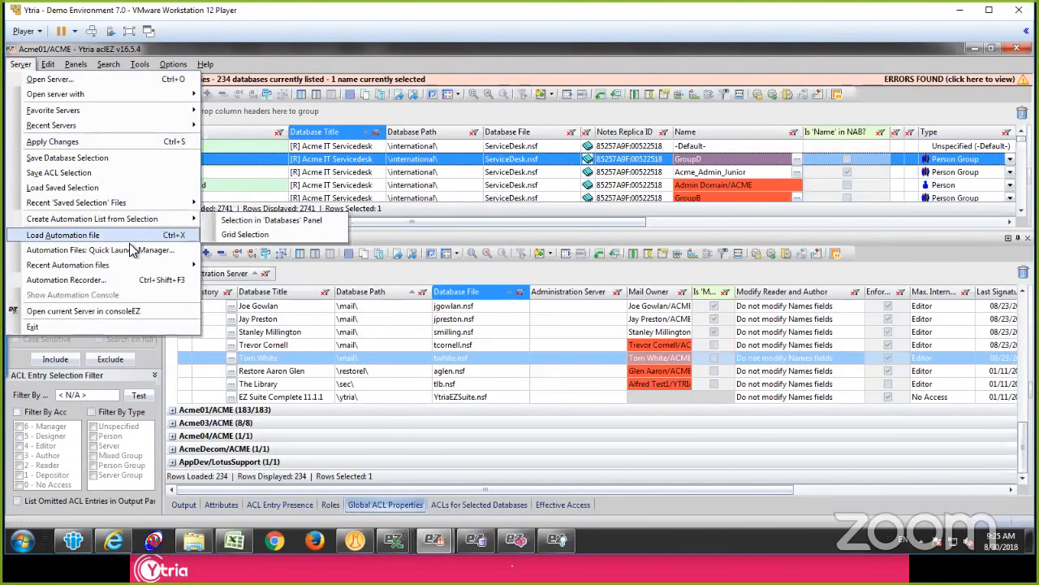
pyautogui.click(82, 280)
pyautogui.moveTo(298, 310); pyautogui.dragTo(428, 183)
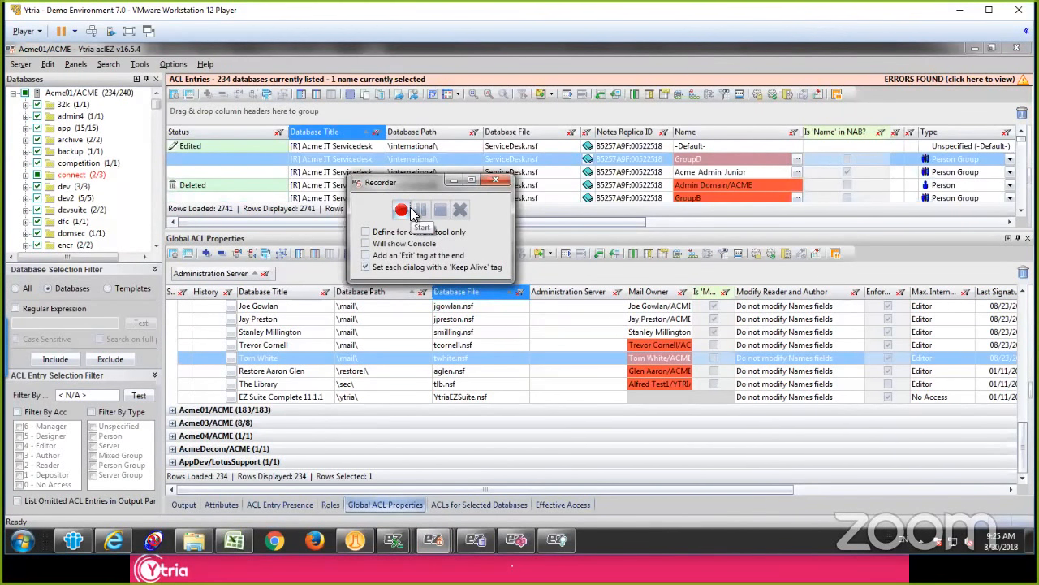
pyautogui.click(497, 184)
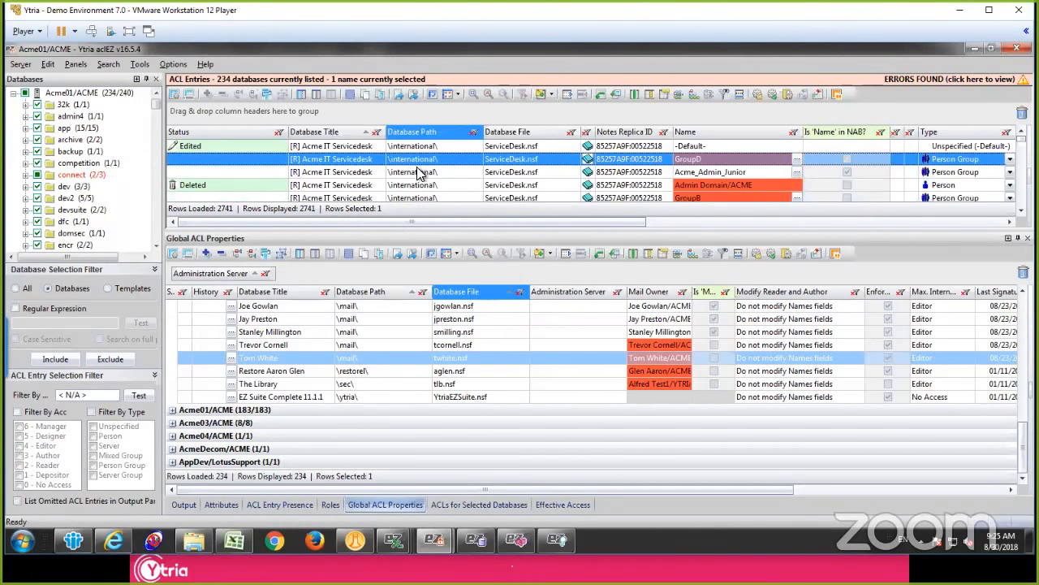
pyautogui.click(424, 172)
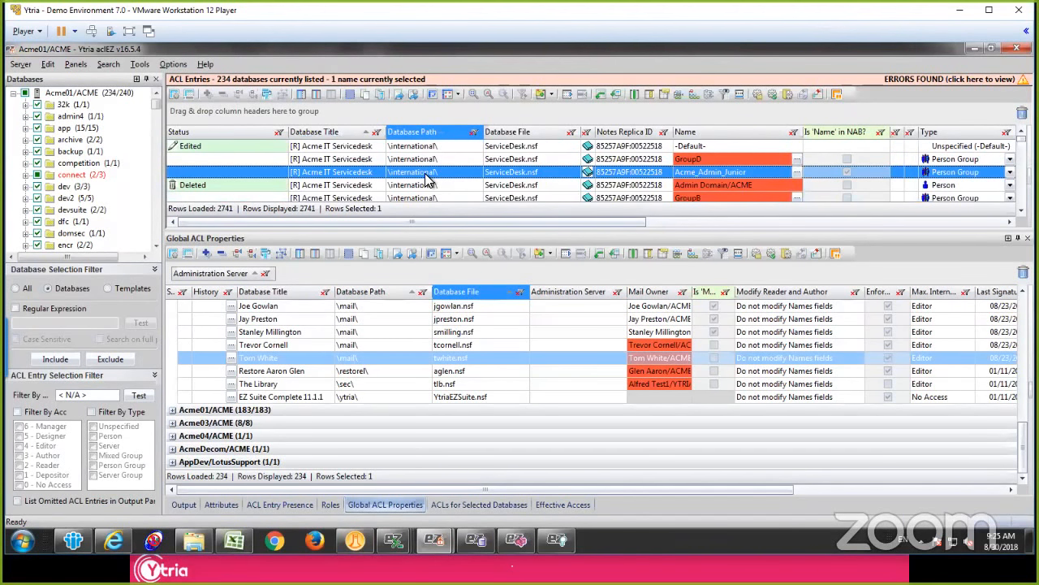
pyautogui.click(410, 185)
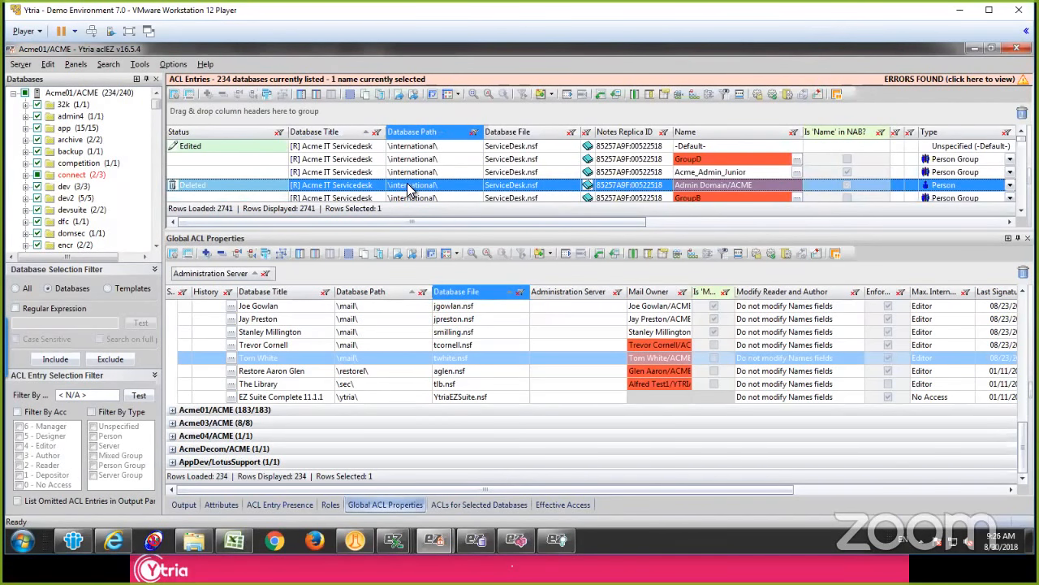
pyautogui.click(410, 173)
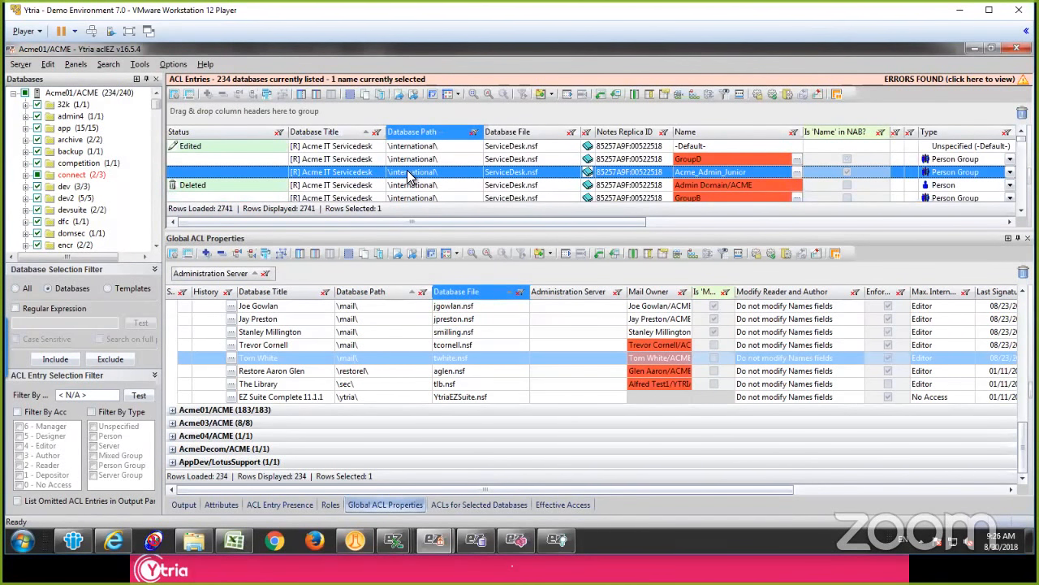
pyautogui.click(411, 149)
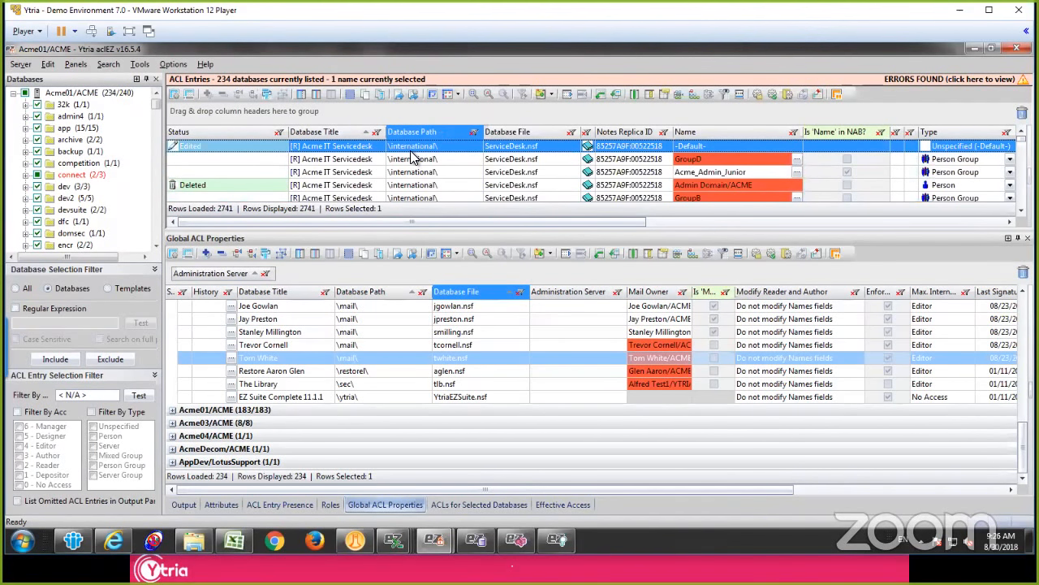
pyautogui.click(412, 161)
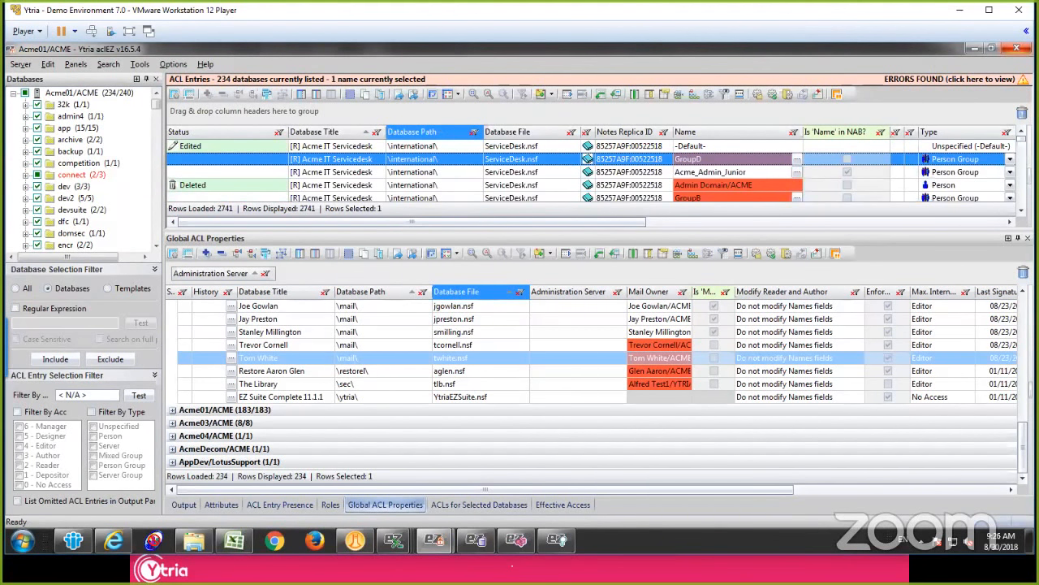
# Step: Close aclEZ and switch to databaseEZ with the Acme01/ACME databases loaded
pyautogui.click(1017, 48)
pyautogui.click(540, 329)
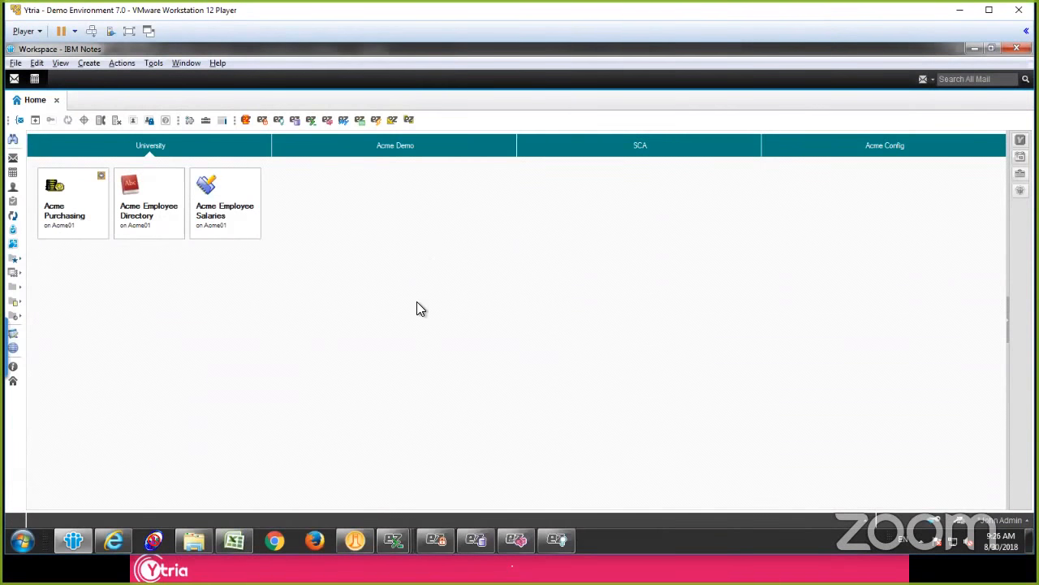
pyautogui.click(475, 537)
pyautogui.click(285, 214)
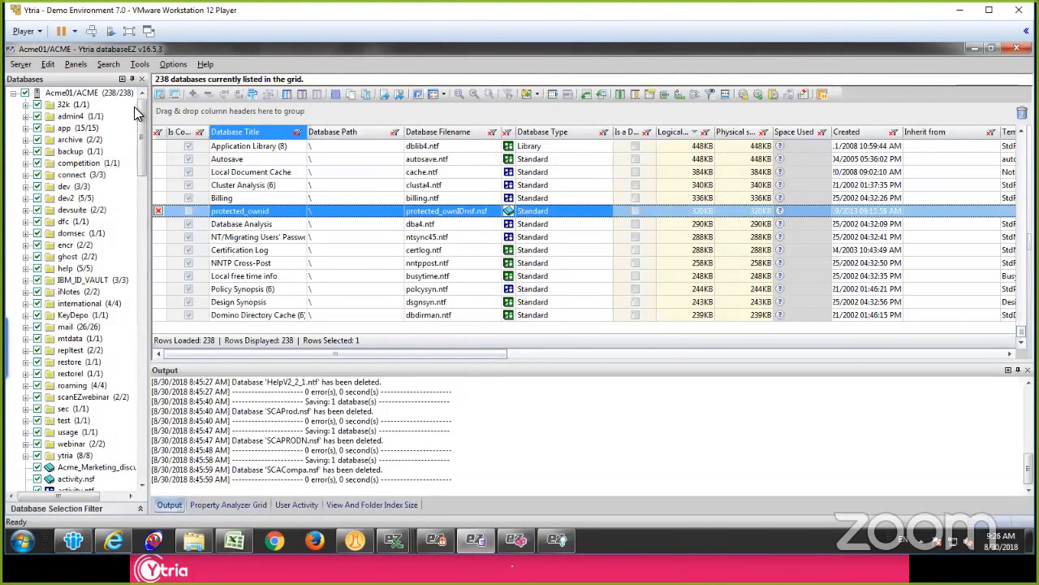
pyautogui.click(253, 174)
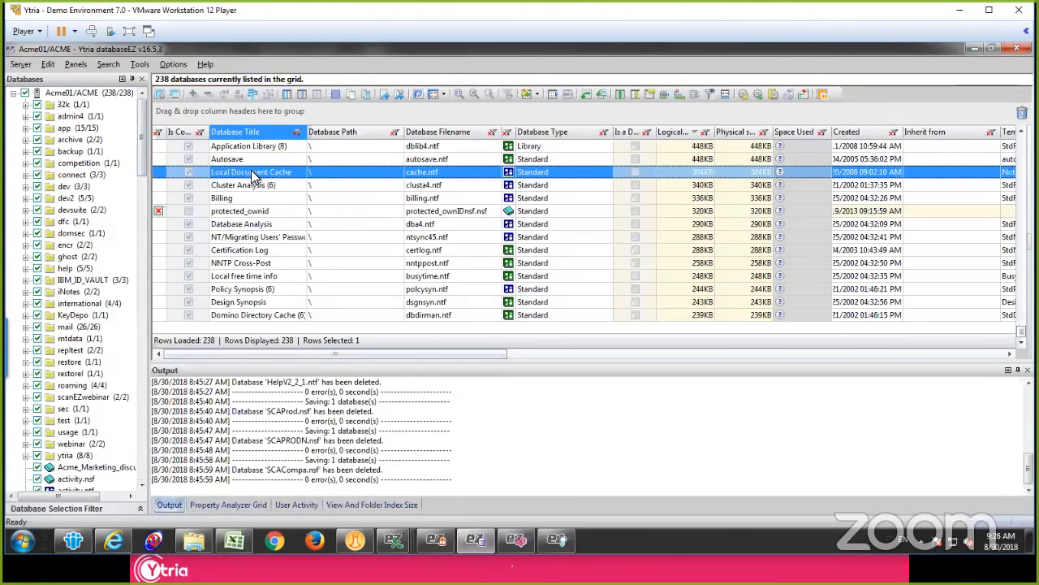
pyautogui.click(270, 186)
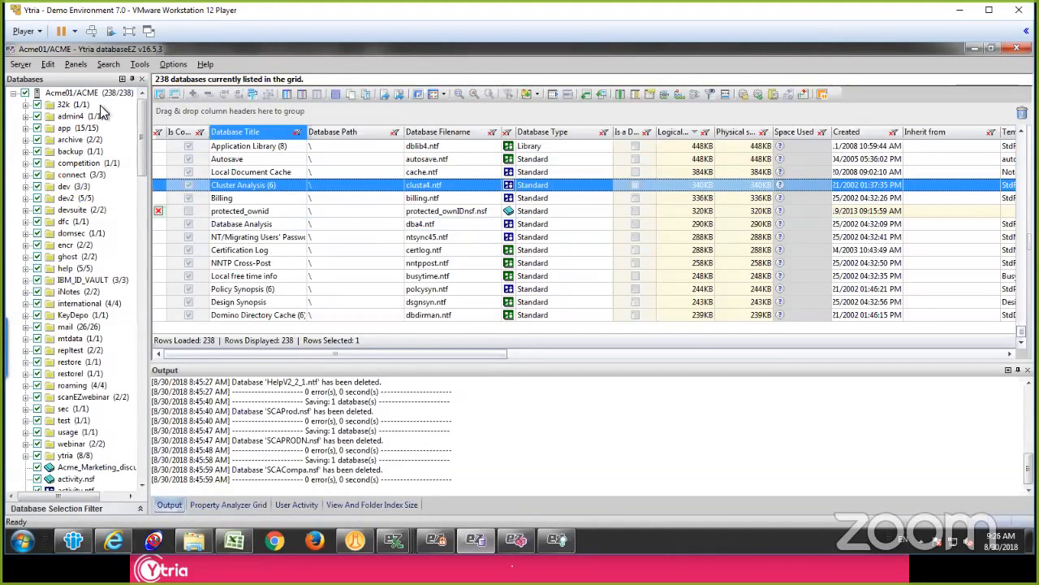
# Step: View the available servers from the Acme01/ACME server entry and cancel without choosing another one
pyautogui.click(73, 96)
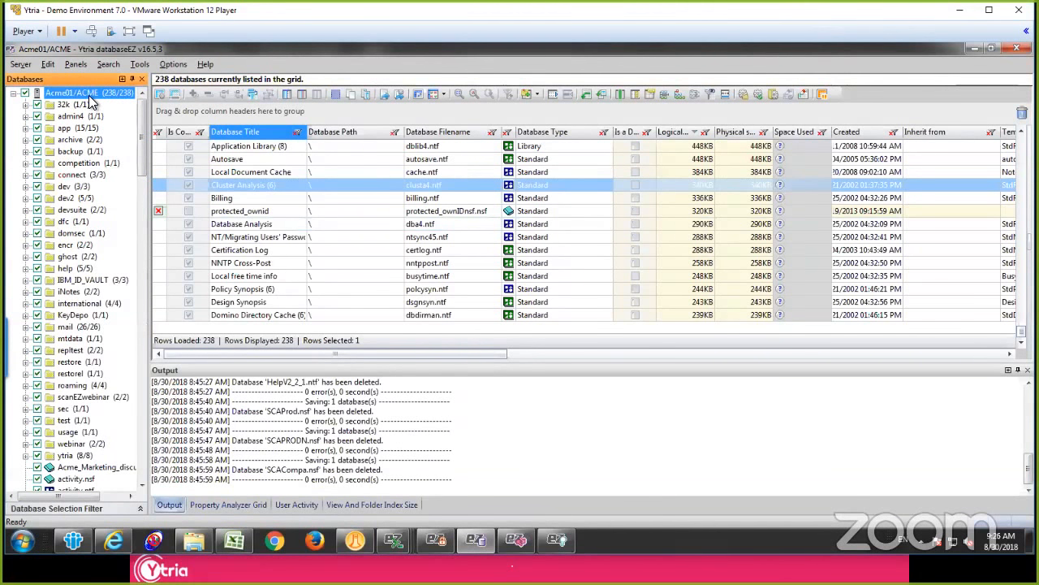
pyautogui.doubleClick(86, 99)
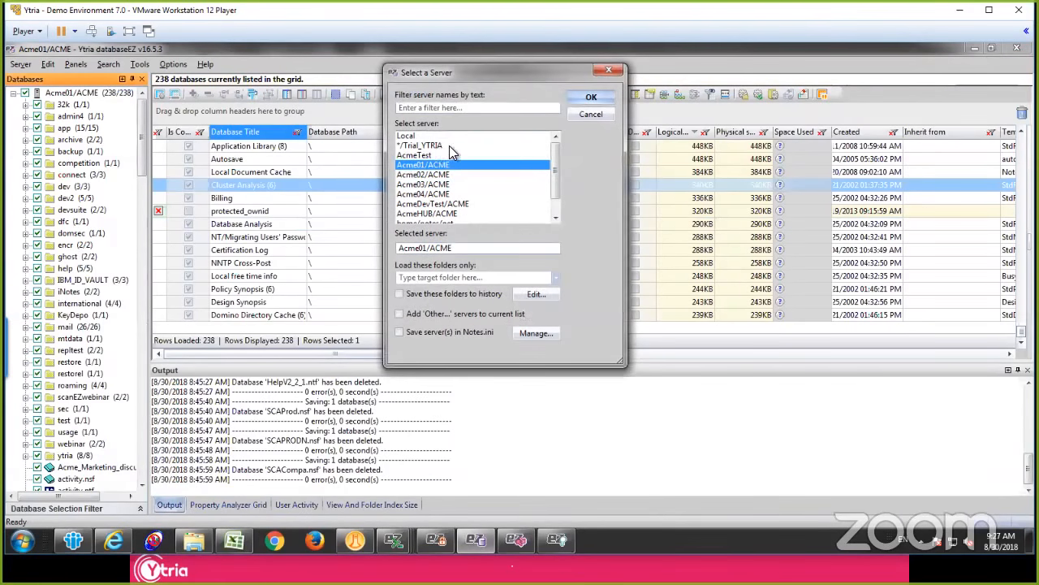
pyautogui.press('Escape')
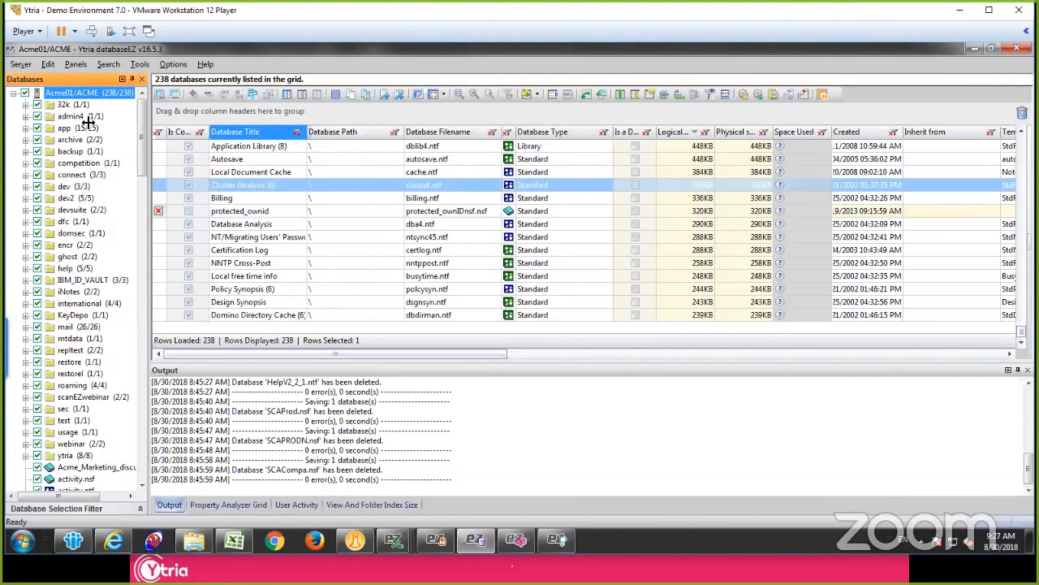
# Step: Select all databases in the grid to view the available commands, including Load Complete Database Information, and dismiss them
pyautogui.click(301, 201)
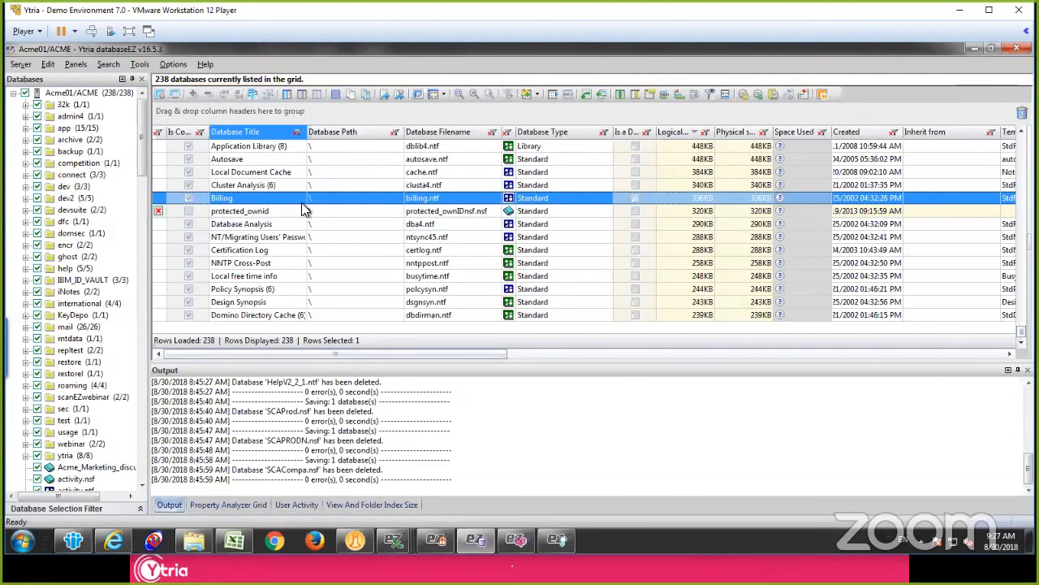
pyautogui.hotkey('ctrl', 'a')
pyautogui.rightClick(301, 208)
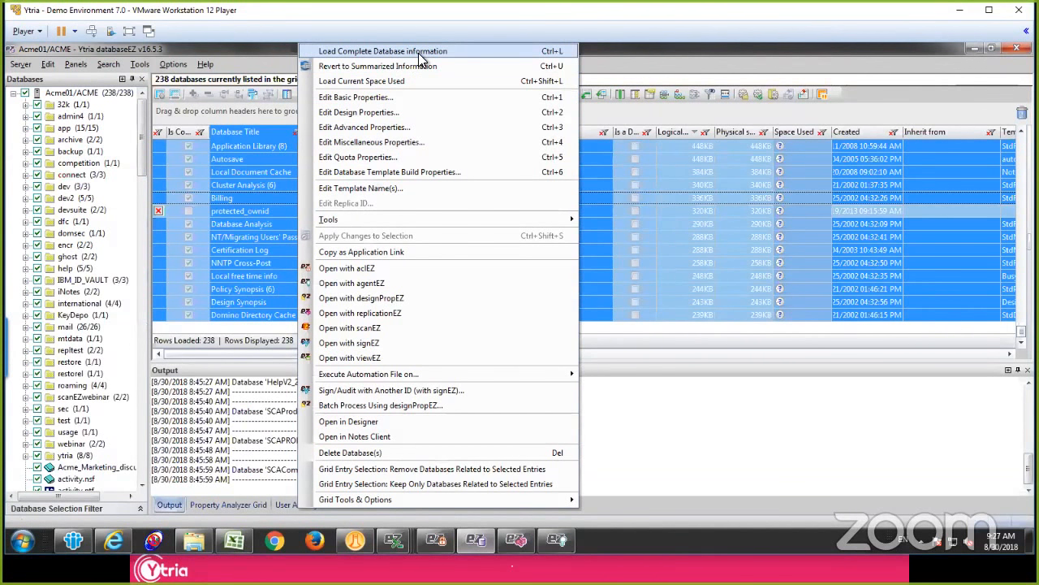
pyautogui.click(261, 223)
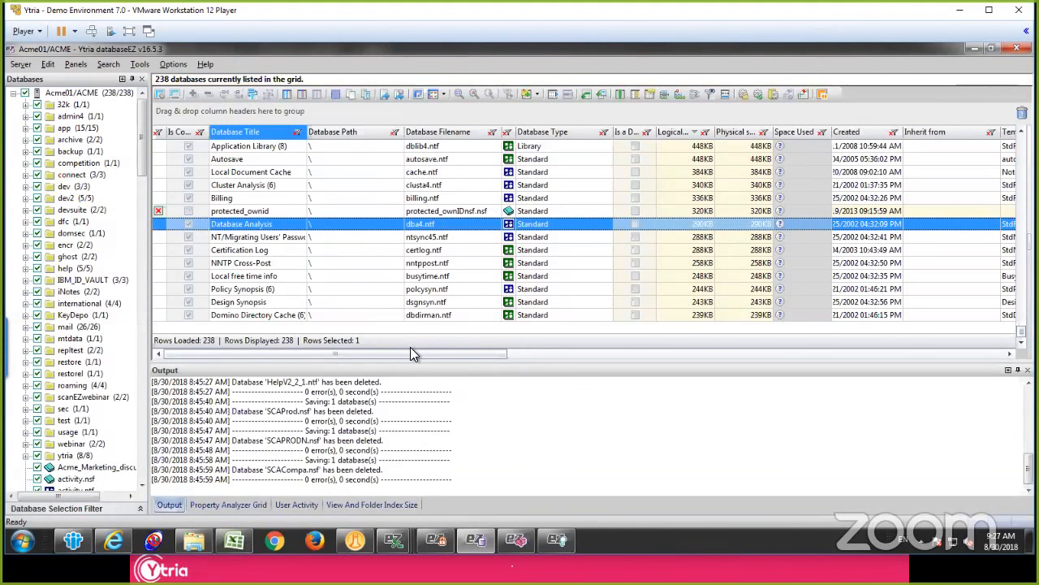
# Step: Show the Grid Manager beside the database grid and widen both it and its Is Visible? column
pyautogui.moveTo(414, 354); pyautogui.dragTo(877, 353)
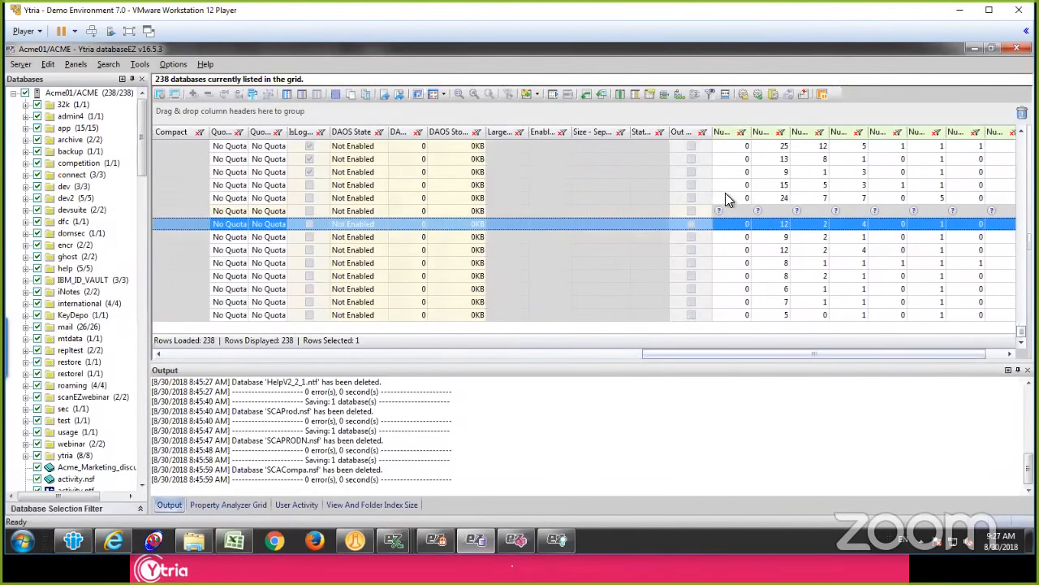
pyautogui.click(727, 192)
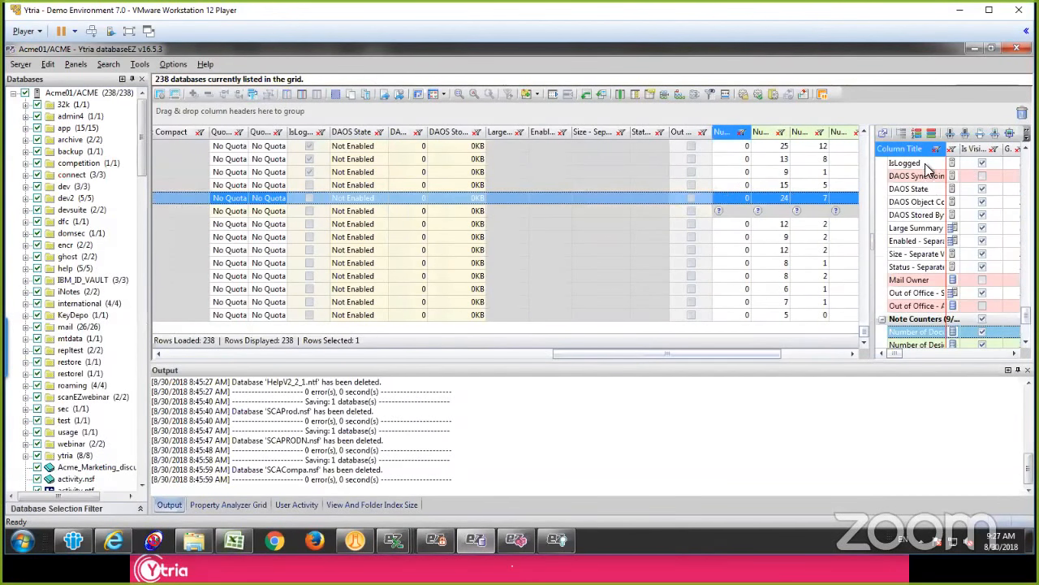
pyautogui.click(873, 241)
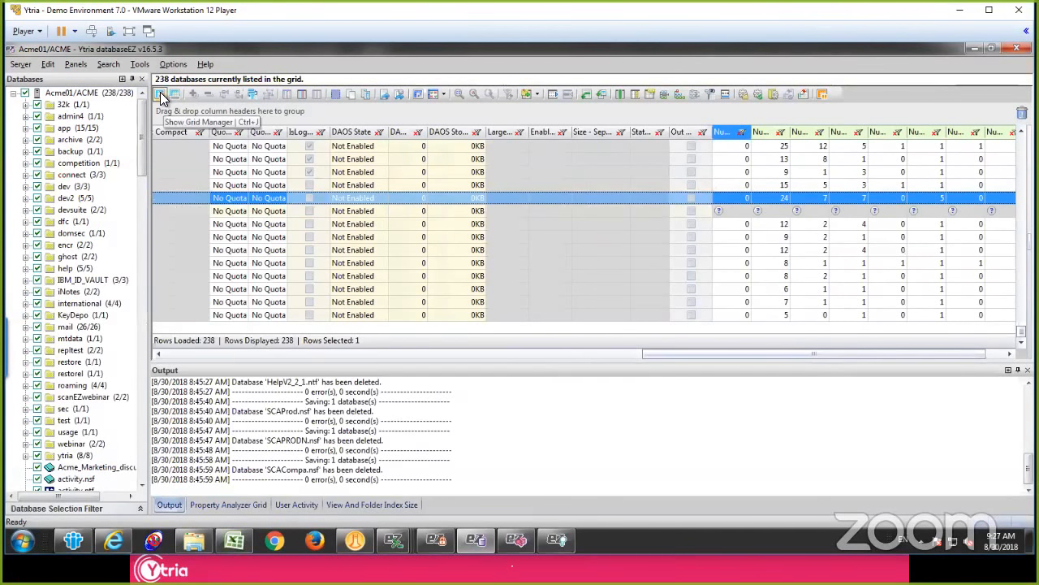
pyautogui.click(160, 92)
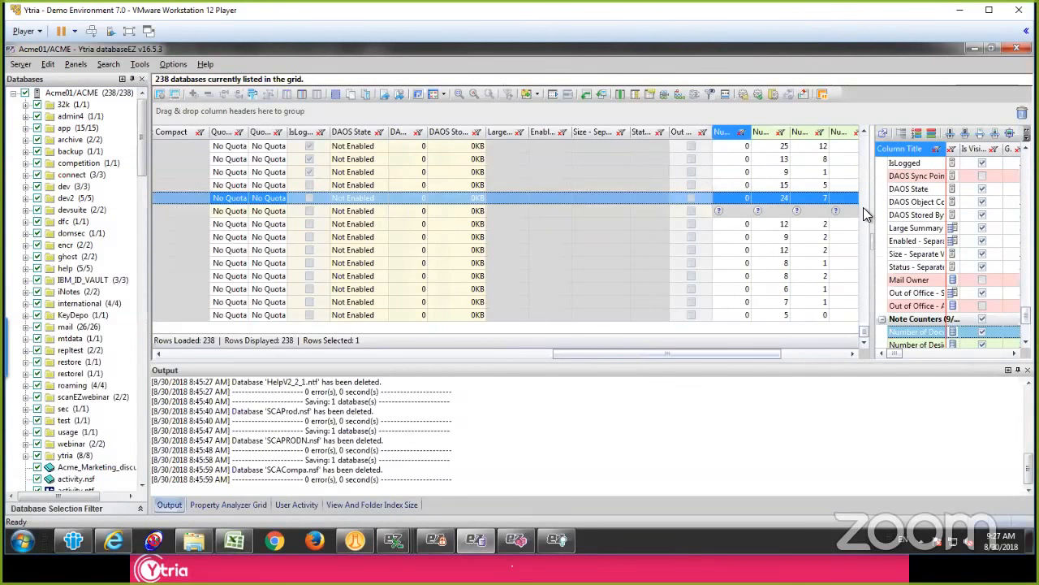
pyautogui.moveTo(870, 208); pyautogui.dragTo(660, 203)
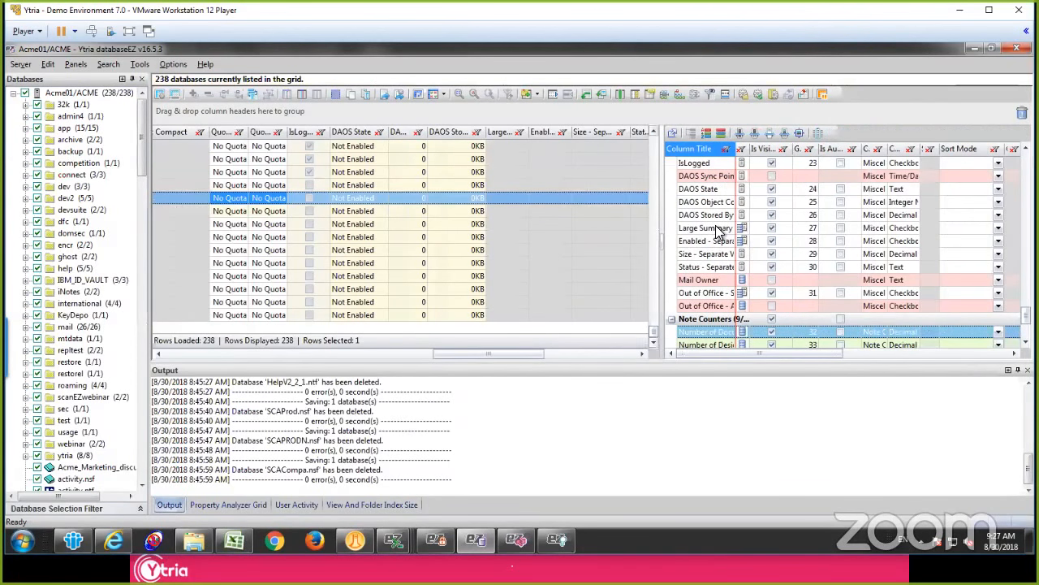
pyautogui.click(730, 228)
pyautogui.click(756, 226)
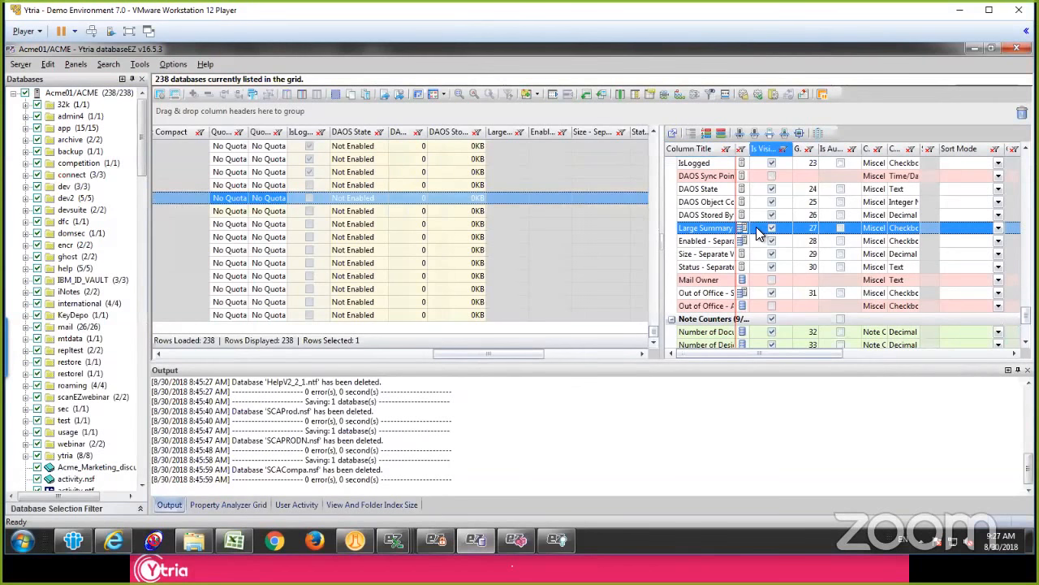
pyautogui.moveTo(795, 149); pyautogui.dragTo(842, 149)
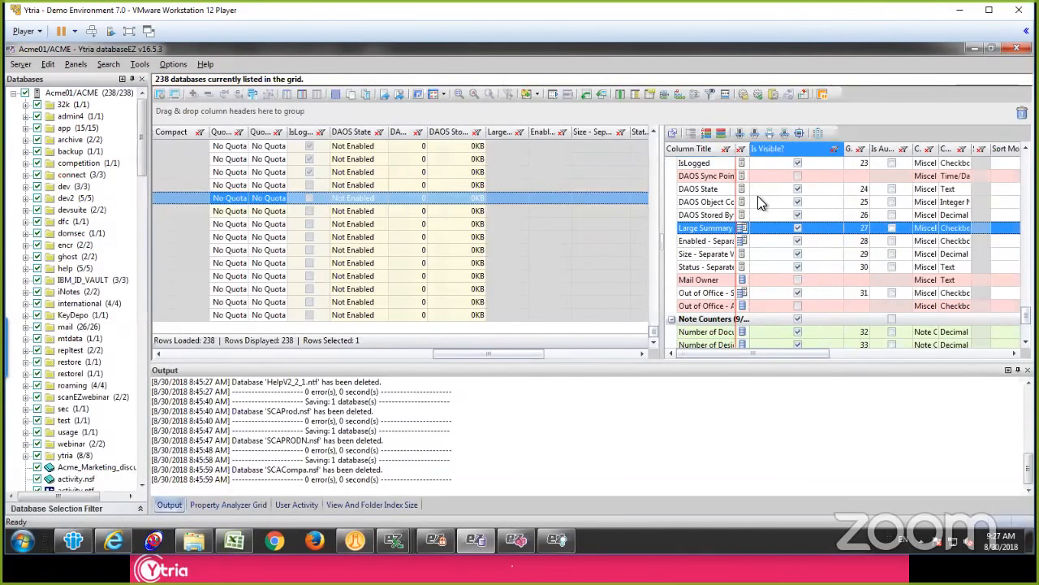
# Step: Select every column entry in the Grid Manager and make them all visible in the database grid
pyautogui.scroll(-3, 758, 196)
pyautogui.scroll(15, 747, 260)
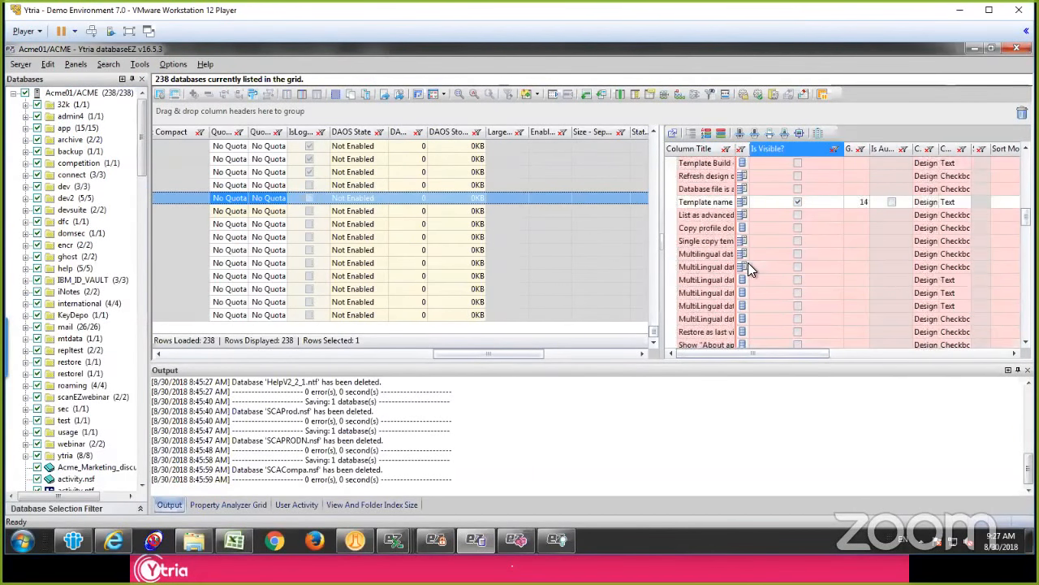
pyautogui.click(798, 306)
pyautogui.click(799, 318)
pyautogui.click(798, 332)
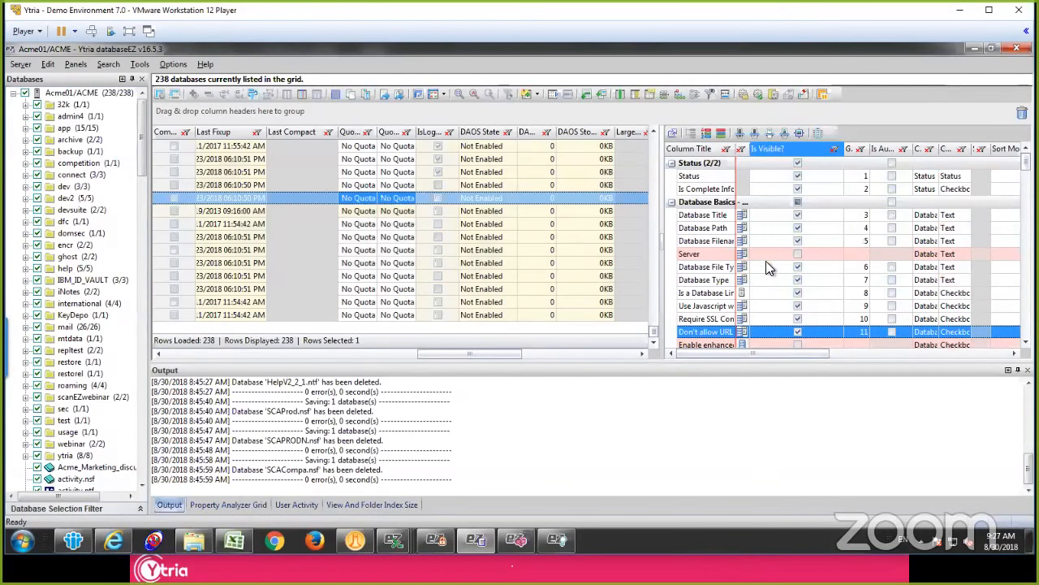
pyautogui.hotkey('ctrl', 'a')
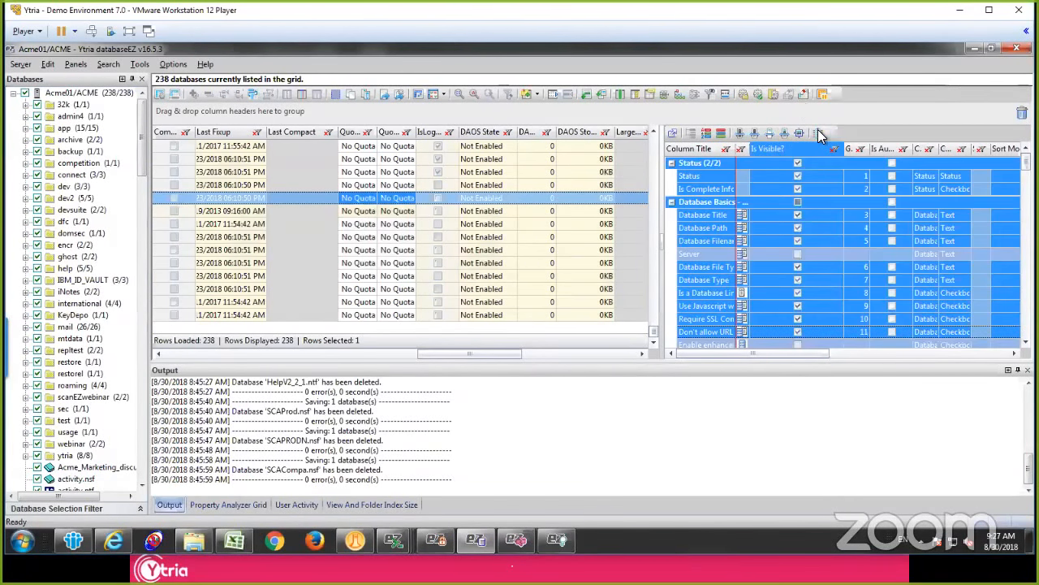
pyautogui.click(778, 238)
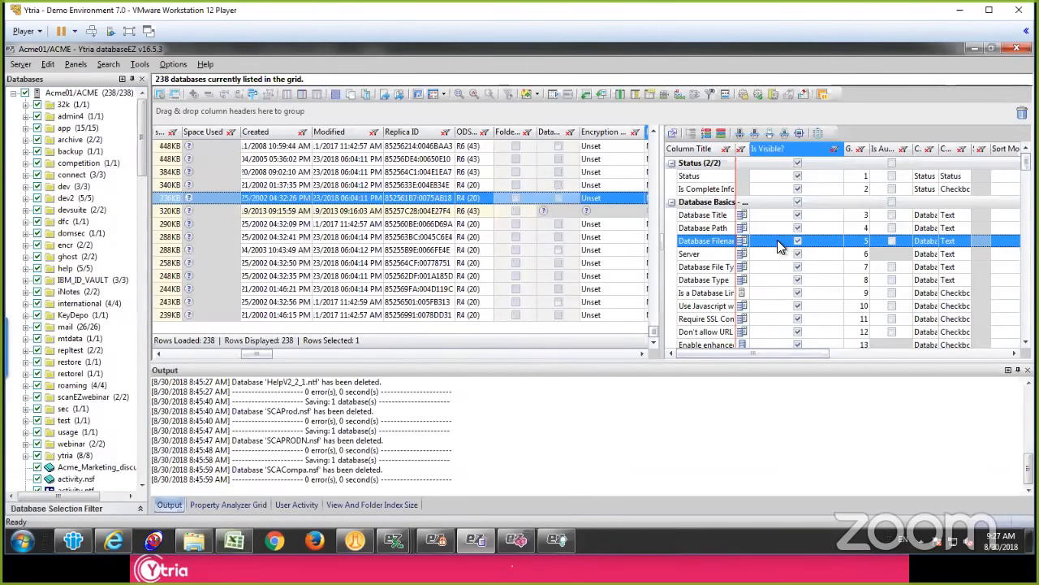
# Step: Browse the full set of database columns and shrink the Grid Manager to give the grid the full width
pyautogui.moveTo(249, 355); pyautogui.dragTo(549, 351)
pyautogui.moveTo(612, 345); pyautogui.dragTo(175, 316)
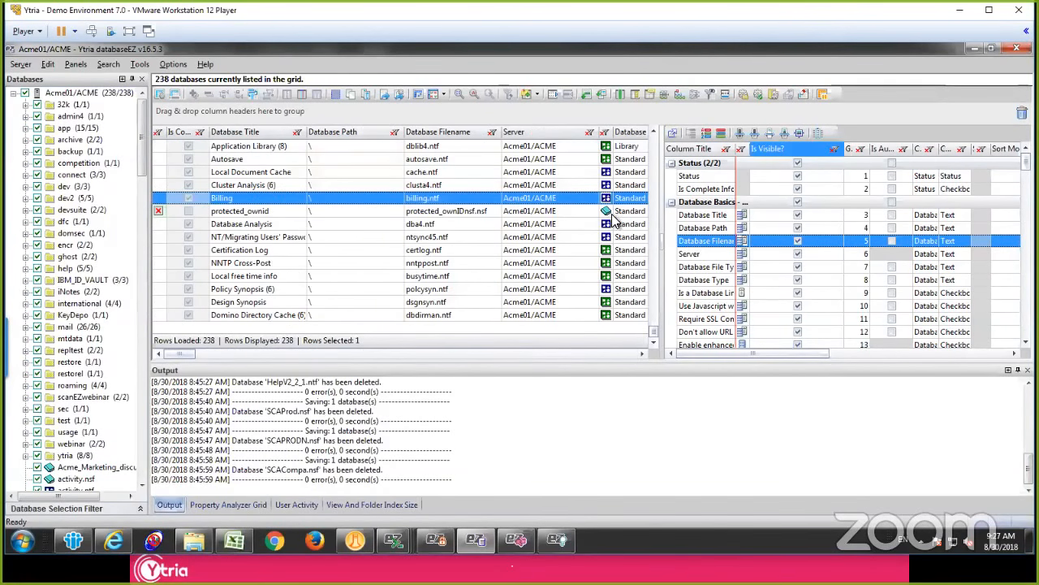
pyautogui.moveTo(661, 223); pyautogui.dragTo(1016, 221)
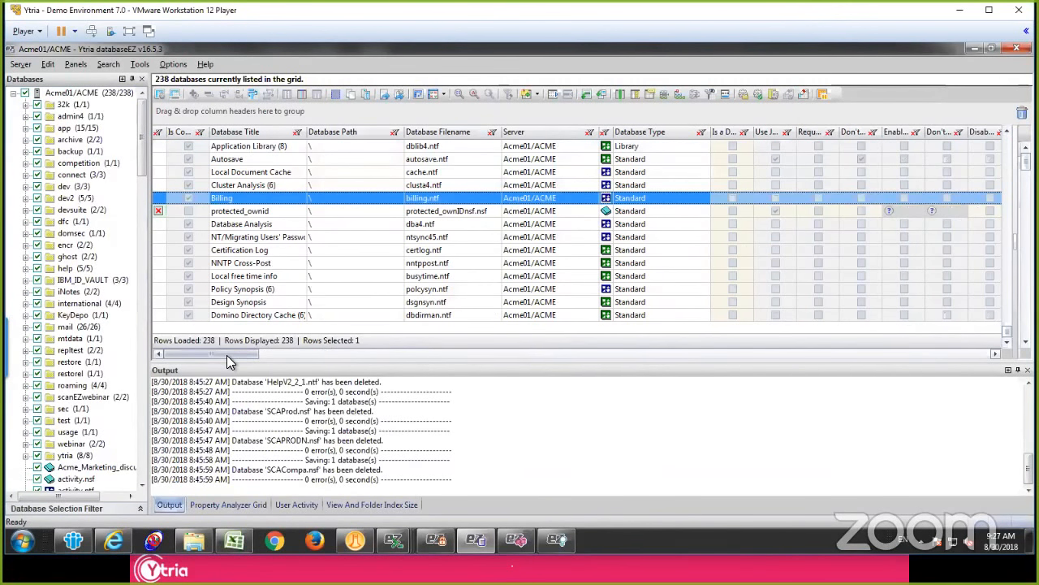
# Step: Group the databases by ODS Version, collapse the groups and expand only R5 (41) and R6 (43)
pyautogui.moveTo(226, 355); pyautogui.dragTo(323, 355)
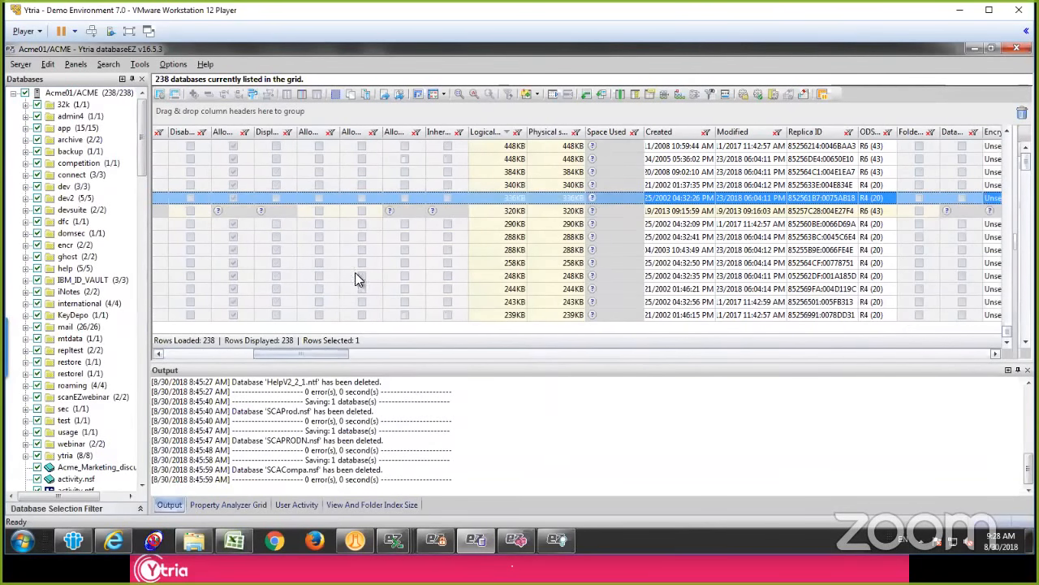
pyautogui.moveTo(875, 134); pyautogui.dragTo(837, 111)
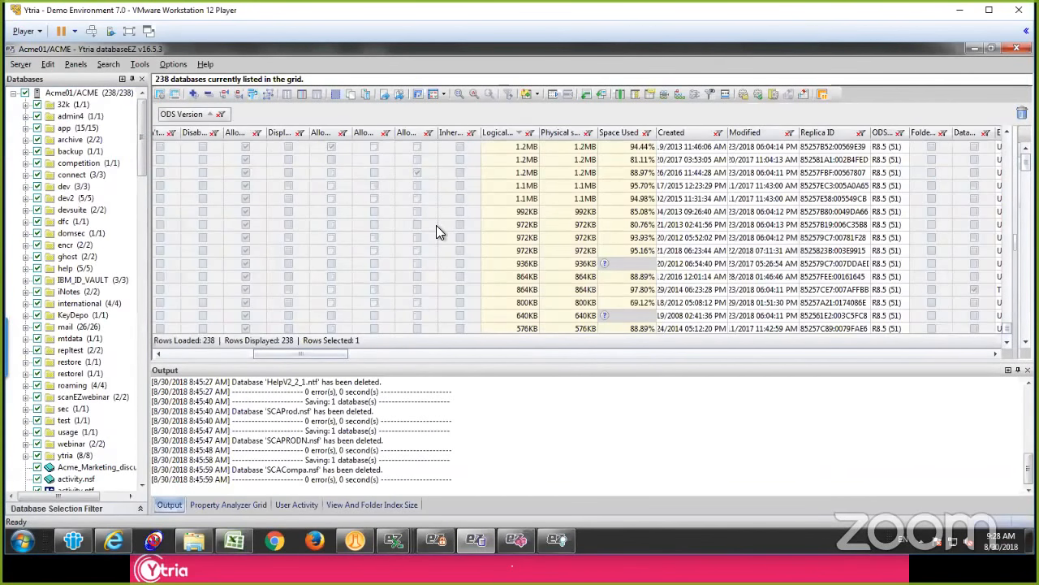
pyautogui.click(180, 187)
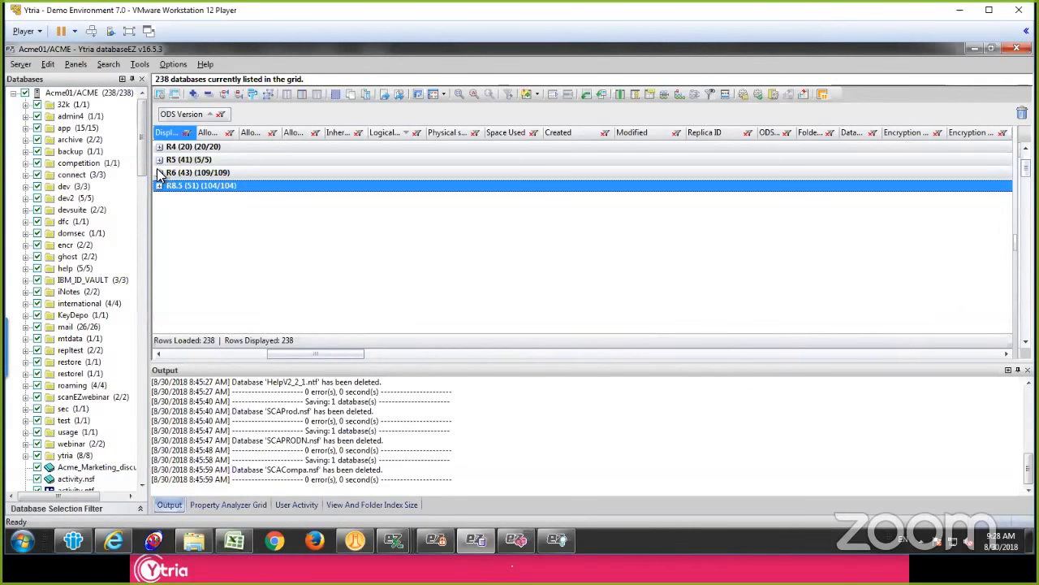
pyautogui.click(161, 173)
pyautogui.click(160, 160)
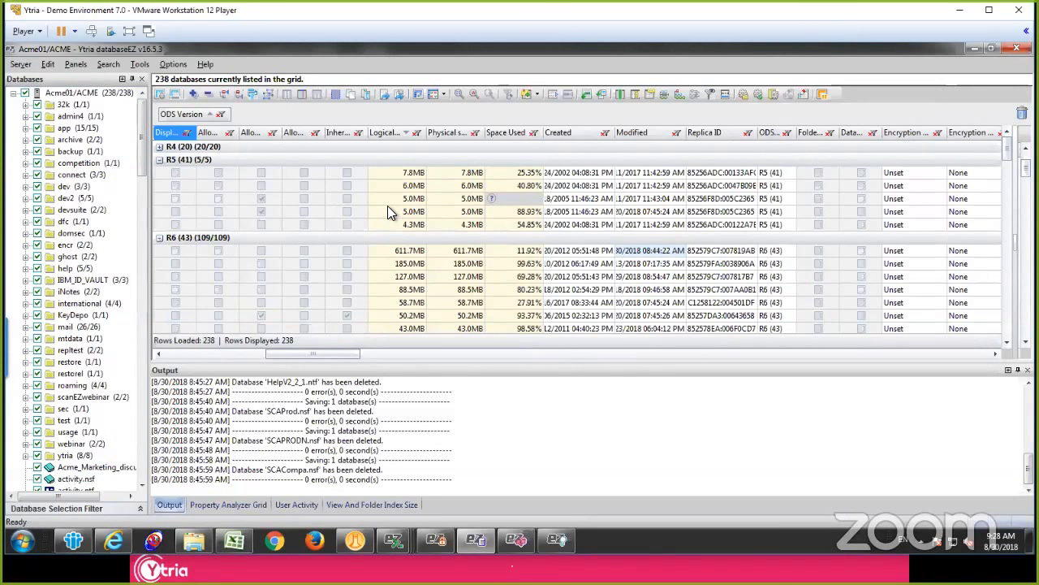
# Step: Remove the ODS Version grouping and sort the database grid by Space Used in descending order
pyautogui.hotkey('ctrl', 'shift', 'g')
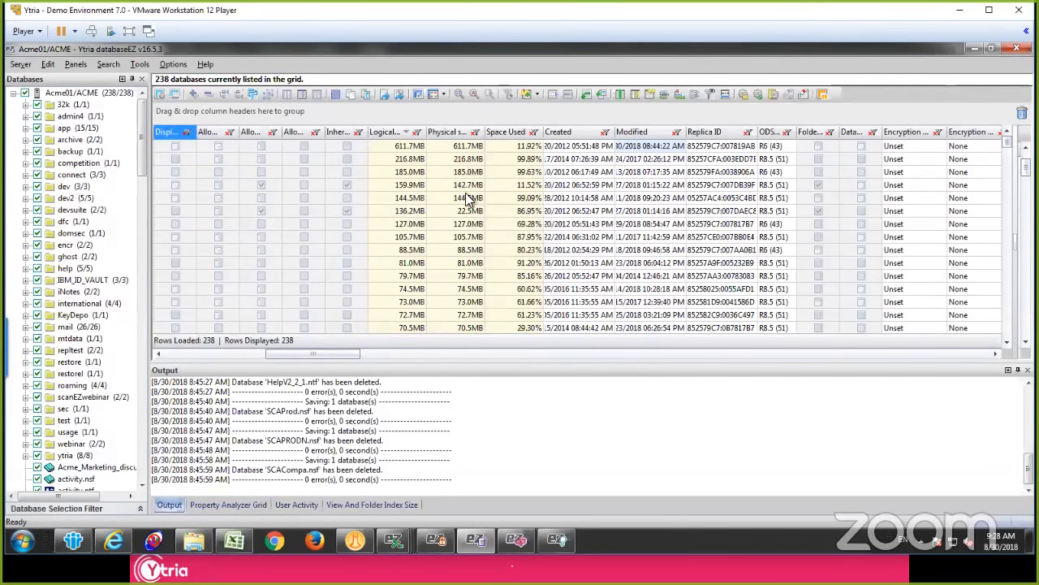
pyautogui.click(524, 198)
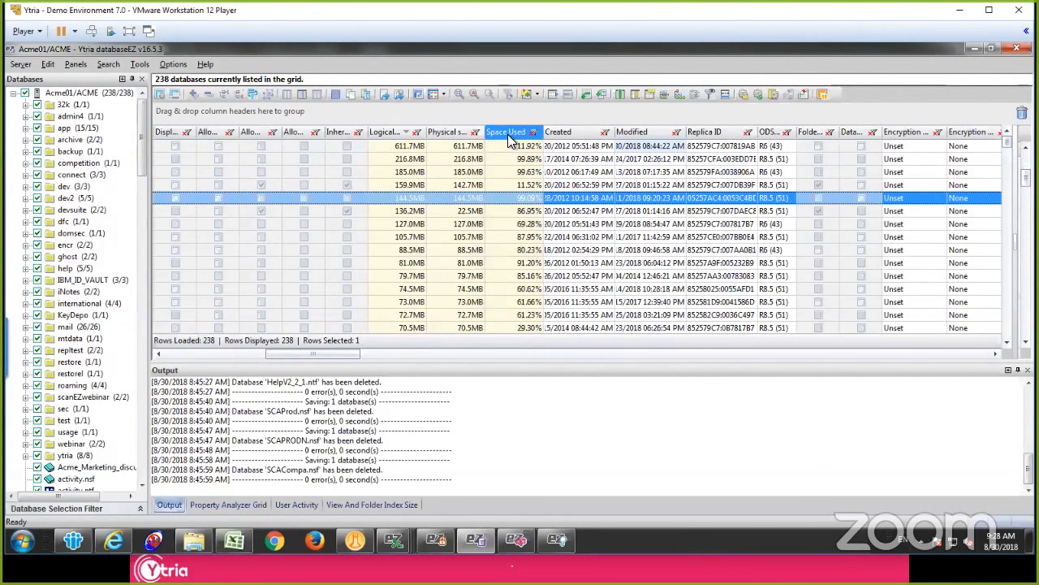
pyautogui.click(507, 134)
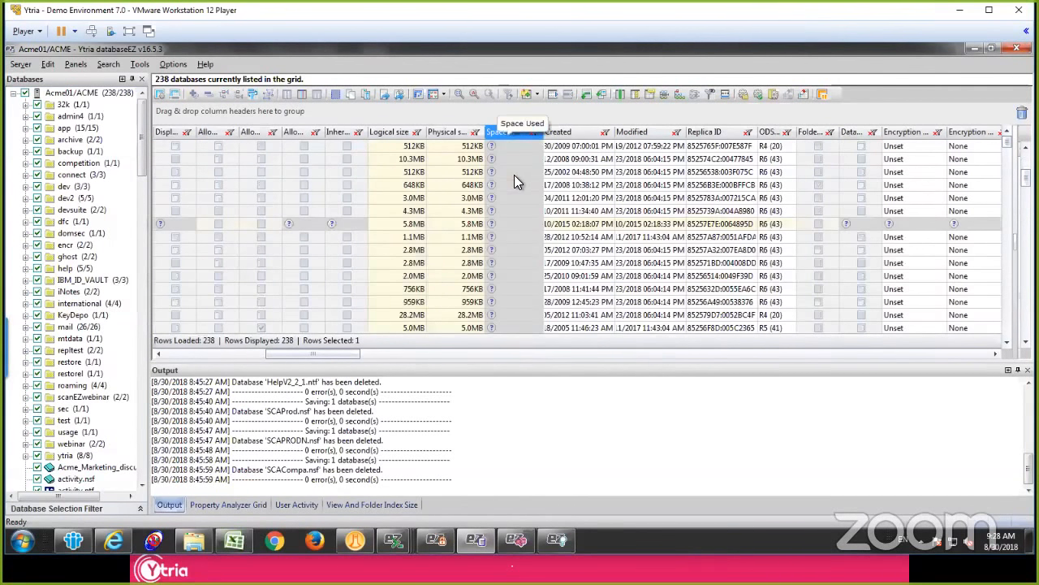
# Step: Load the current space used for every database that has no Space Used value yet
pyautogui.click(503, 145)
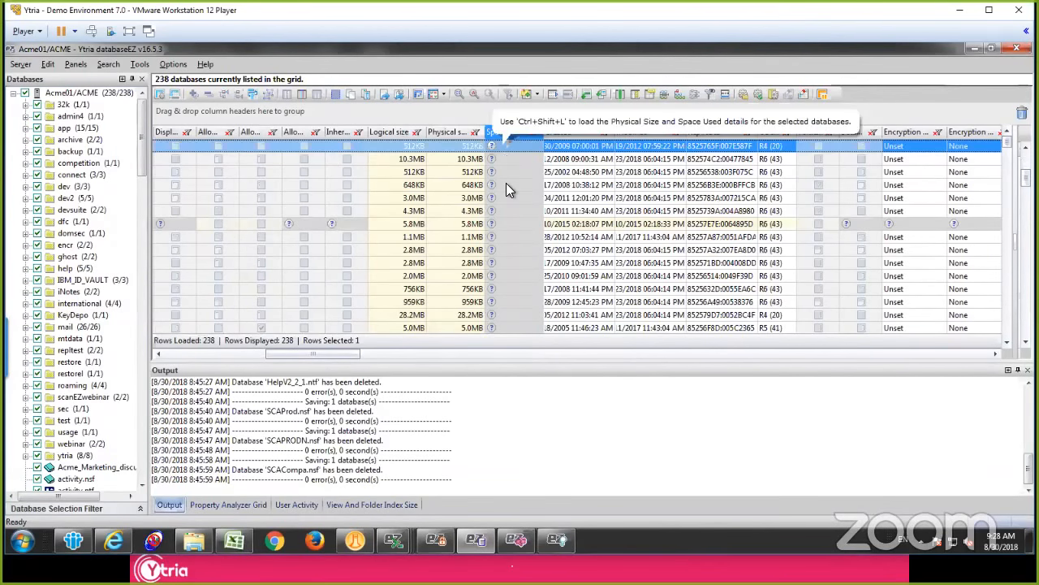
pyautogui.scroll(-20, 505, 183)
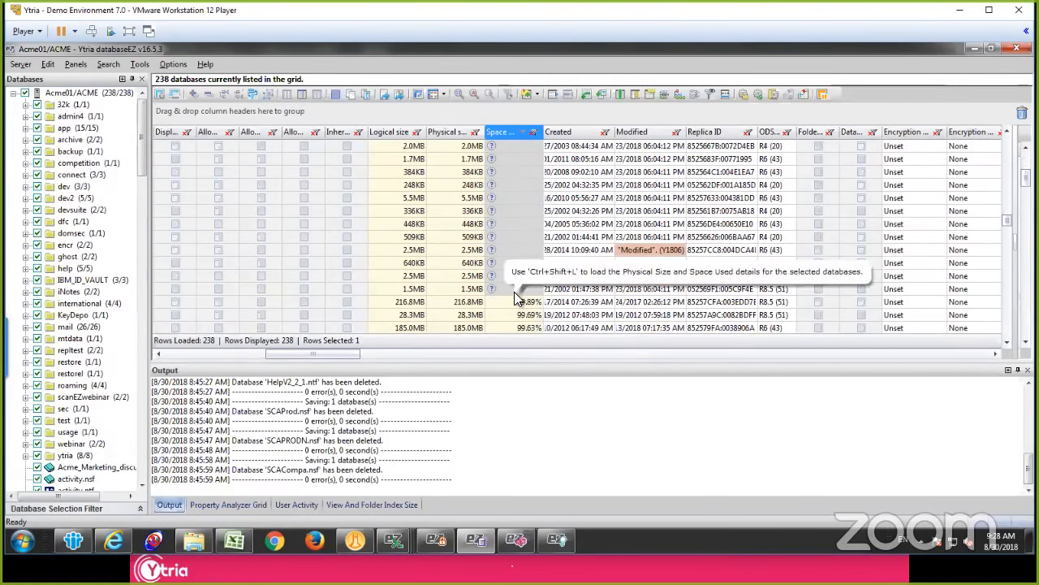
pyautogui.keyDown('shift'); pyautogui.click(514, 289); pyautogui.keyUp('shift')
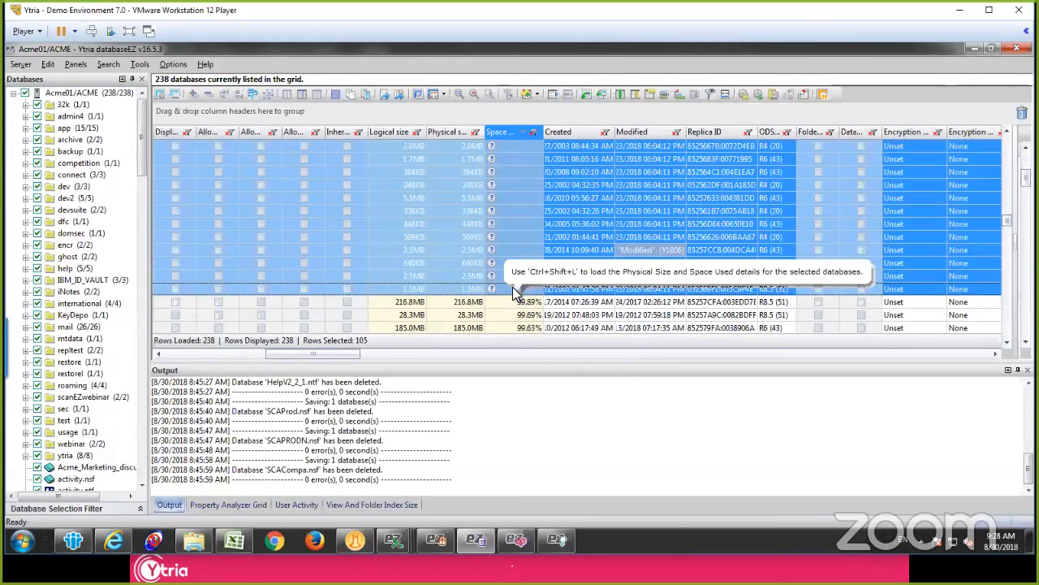
pyautogui.rightClick(526, 213)
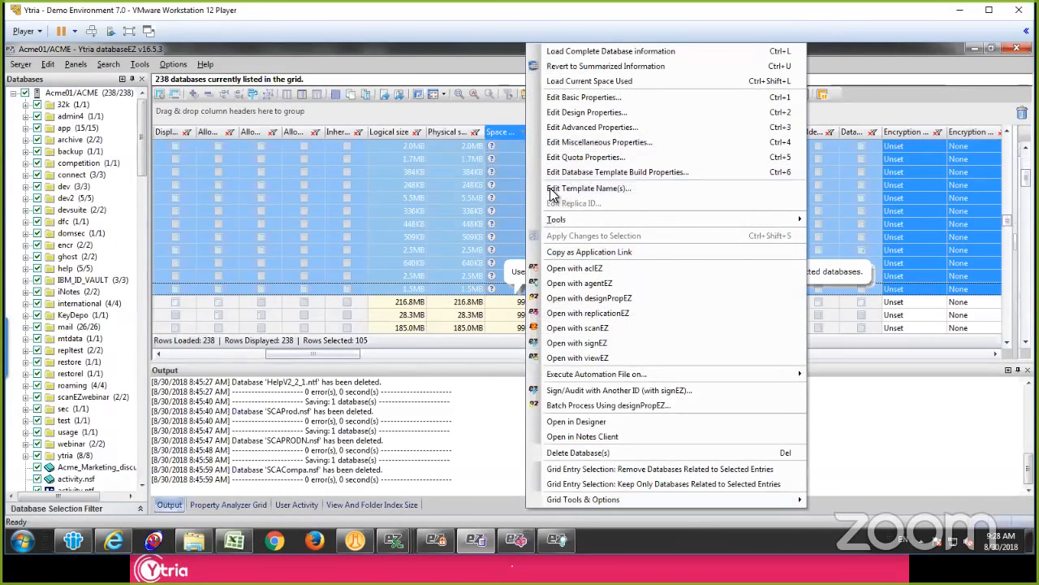
pyautogui.click(623, 81)
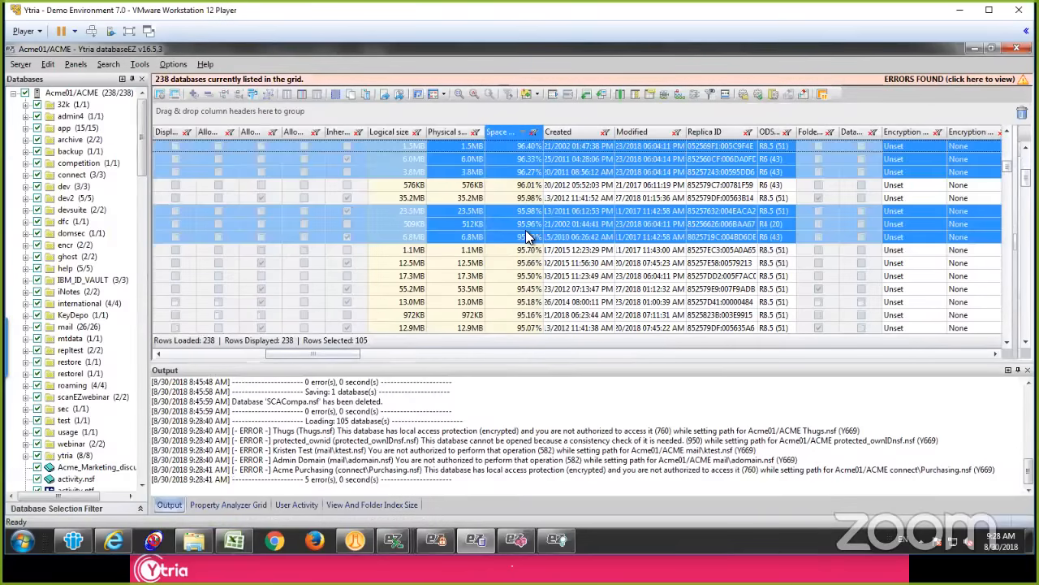
pyautogui.click(526, 230)
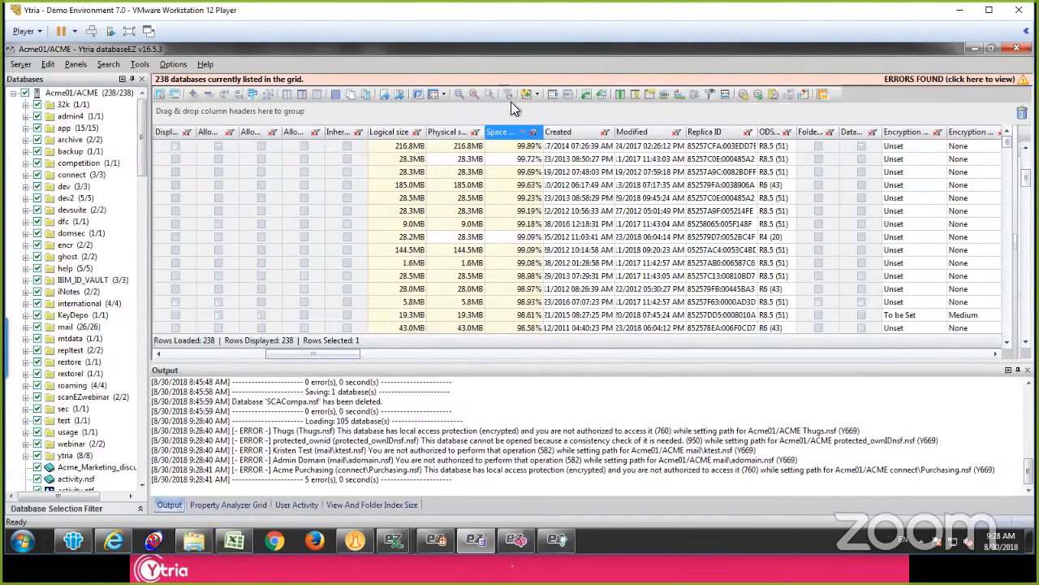
# Step: Sort the databases by Space Used in ascending order and select the six with the lowest percentages, from 11.52% to 27.74%
pyautogui.click(512, 133)
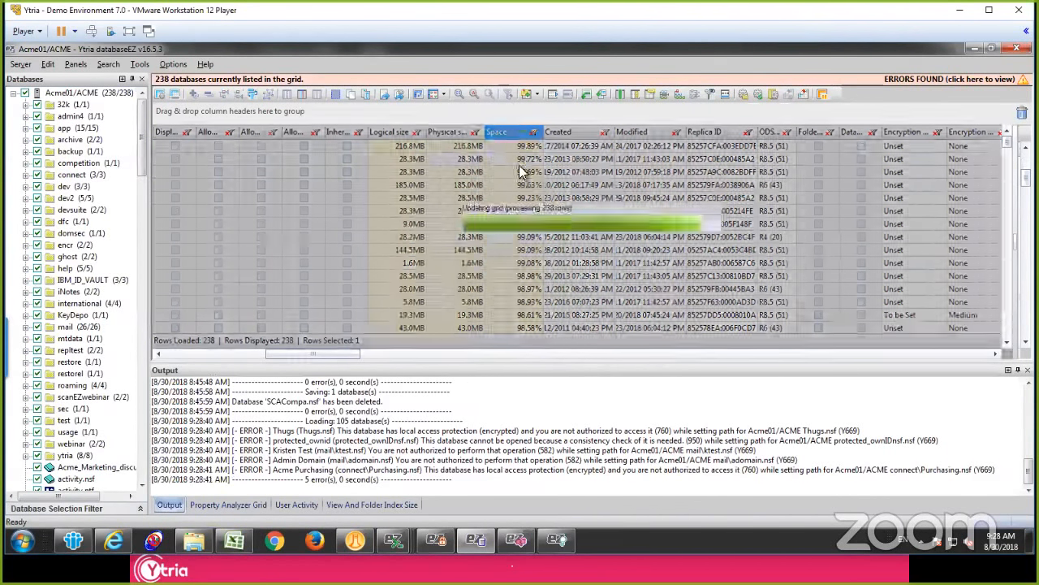
pyautogui.click(517, 212)
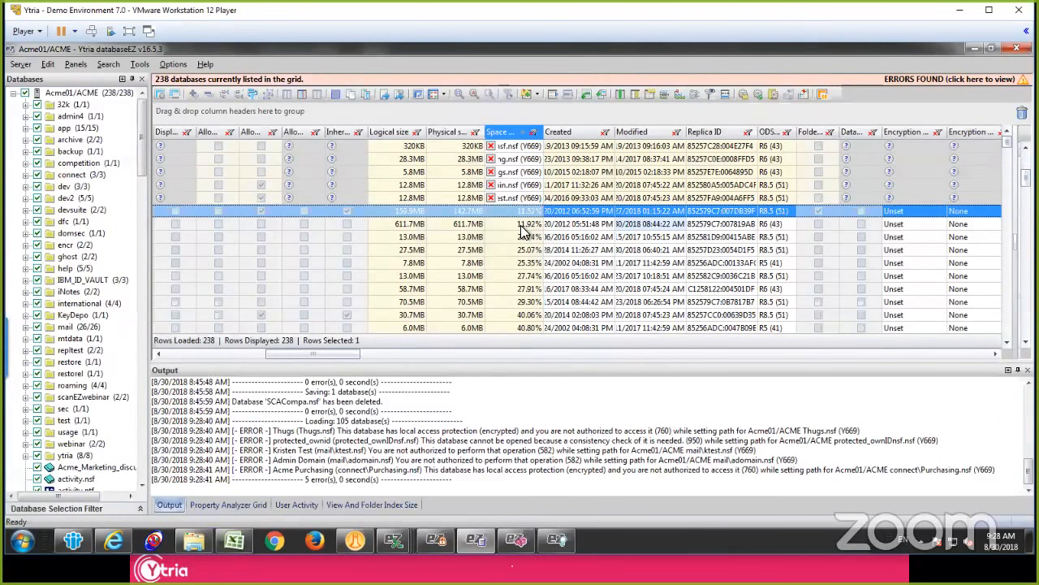
pyautogui.click(520, 224)
pyautogui.click(522, 239)
pyautogui.click(523, 265)
pyautogui.click(518, 215)
pyautogui.keyDown('shift'); pyautogui.click(524, 276); pyautogui.keyUp('shift')
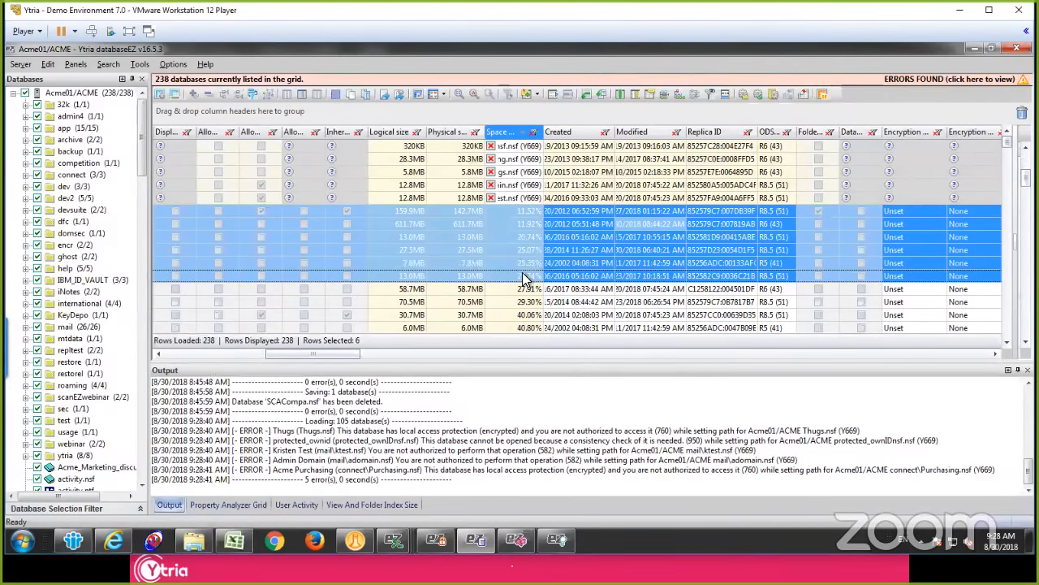
# Step: Examine the Compact, DBMT and Custom console commands for the six selected databases, and cancel without sending any
pyautogui.rightClick(504, 221)
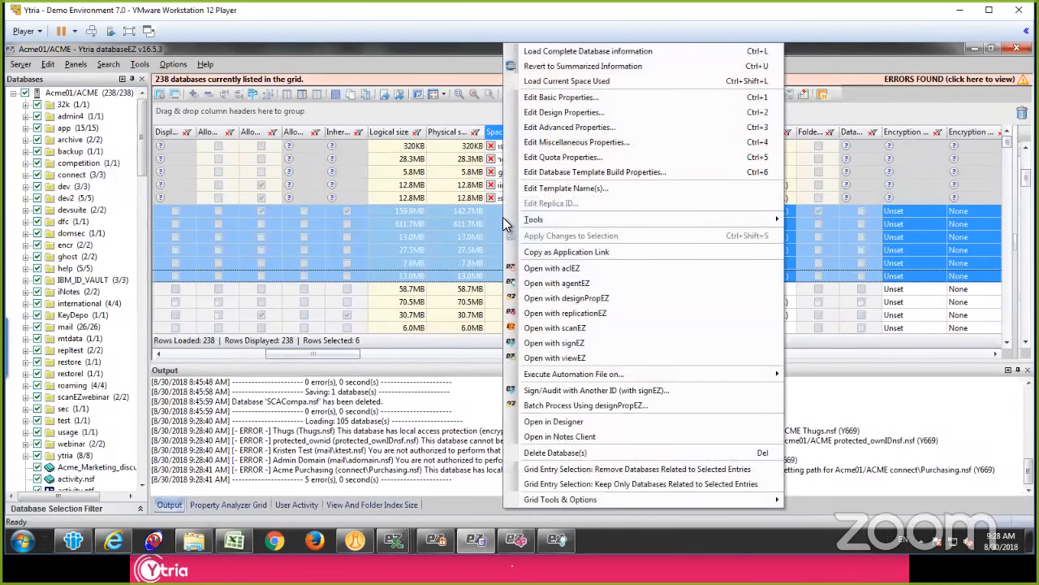
pyautogui.moveTo(525, 221)
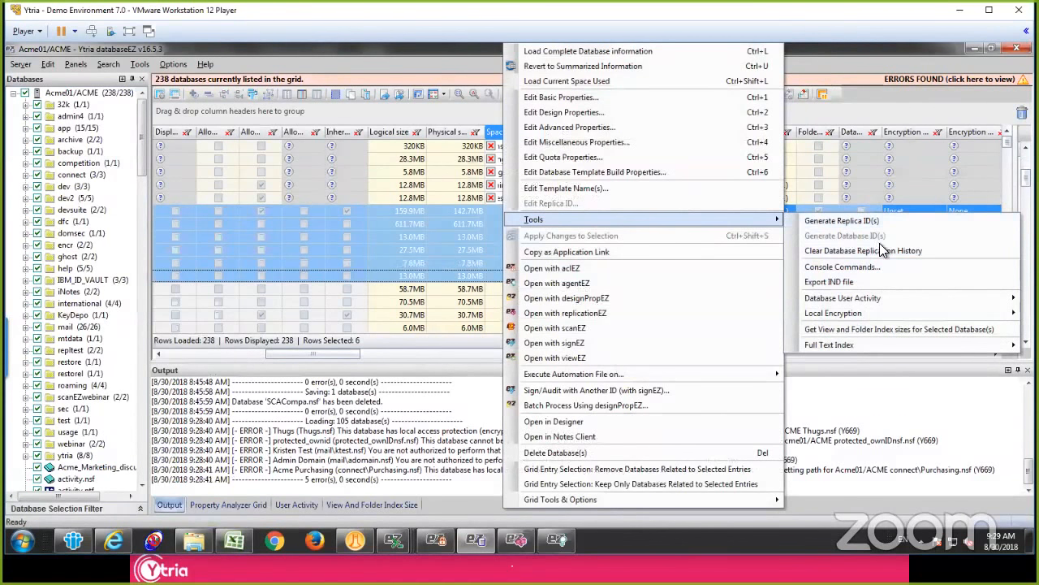
pyautogui.click(836, 262)
pyautogui.click(394, 128)
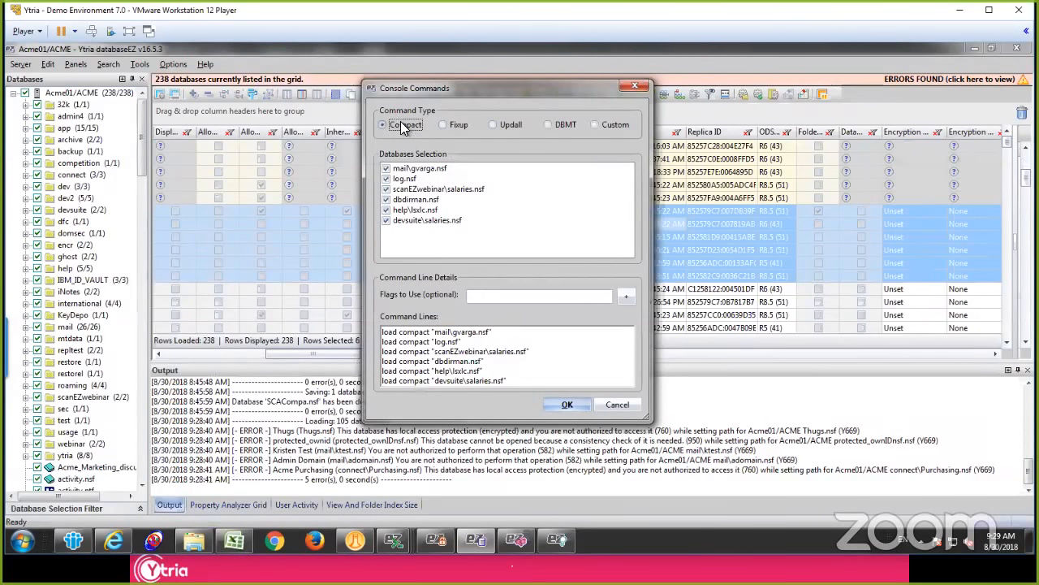
pyautogui.click(563, 124)
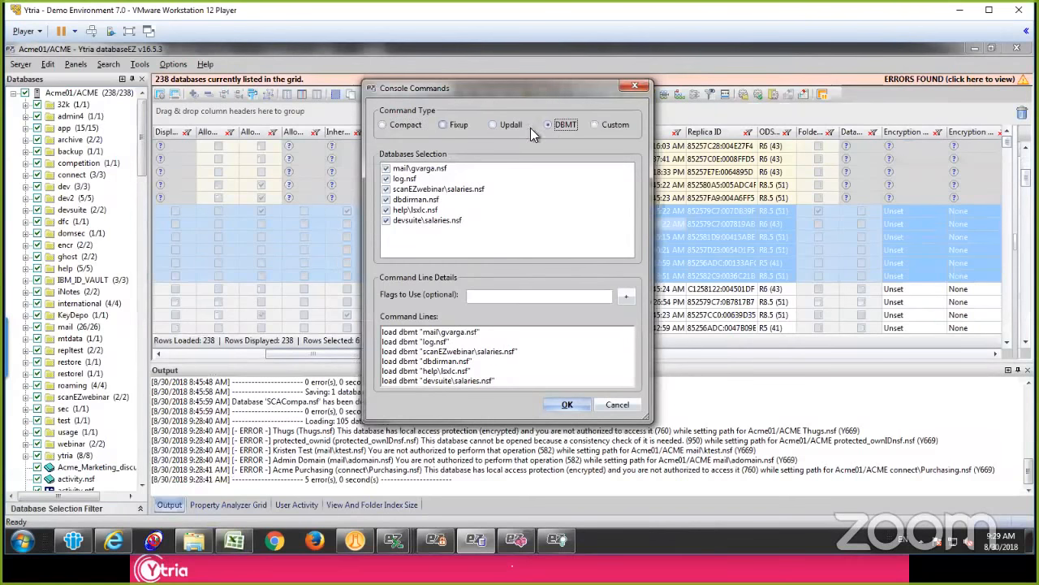
pyautogui.click(613, 125)
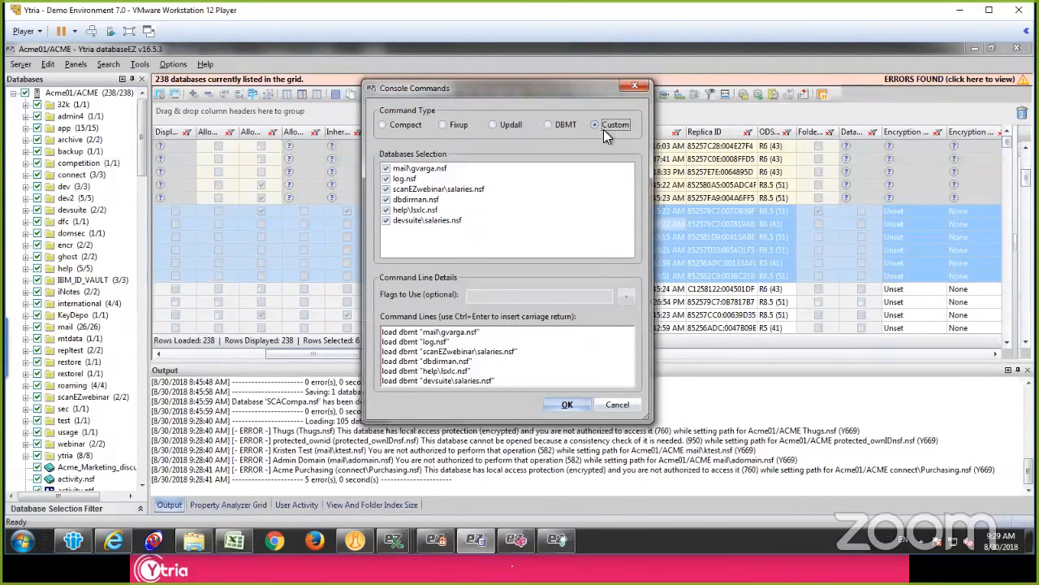
pyautogui.click(618, 404)
# Step: Select the databases from the 11.52% entry down to the 826KB R4 (20) one and submit Compact console commands for them
pyautogui.click(504, 211)
pyautogui.scroll(-5, 504, 212)
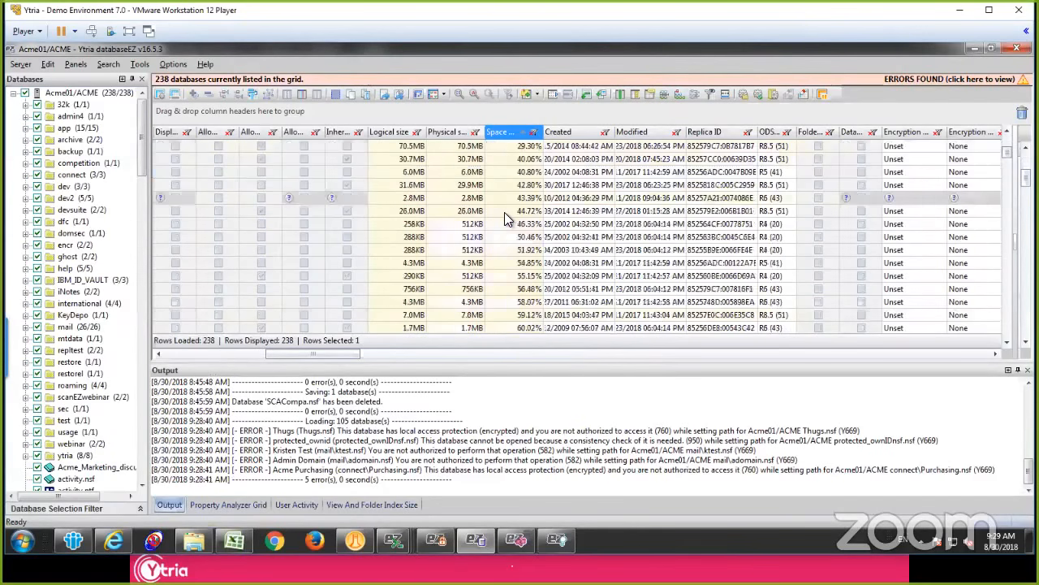
pyautogui.keyDown('shift'); pyautogui.click(511, 248); pyautogui.keyUp('shift')
pyautogui.rightClick(506, 158)
pyautogui.moveTo(624, 220)
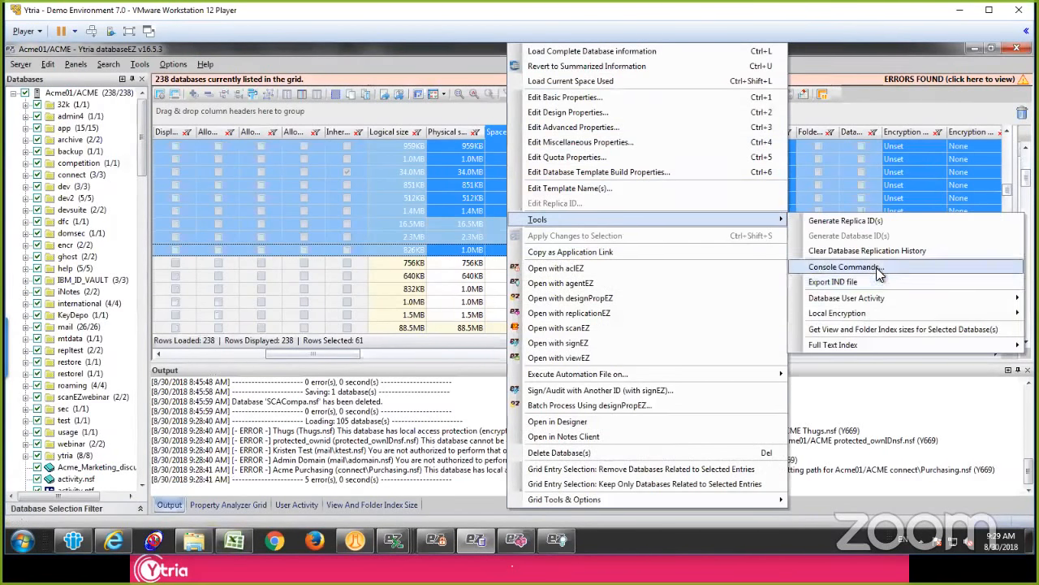
pyautogui.click(861, 268)
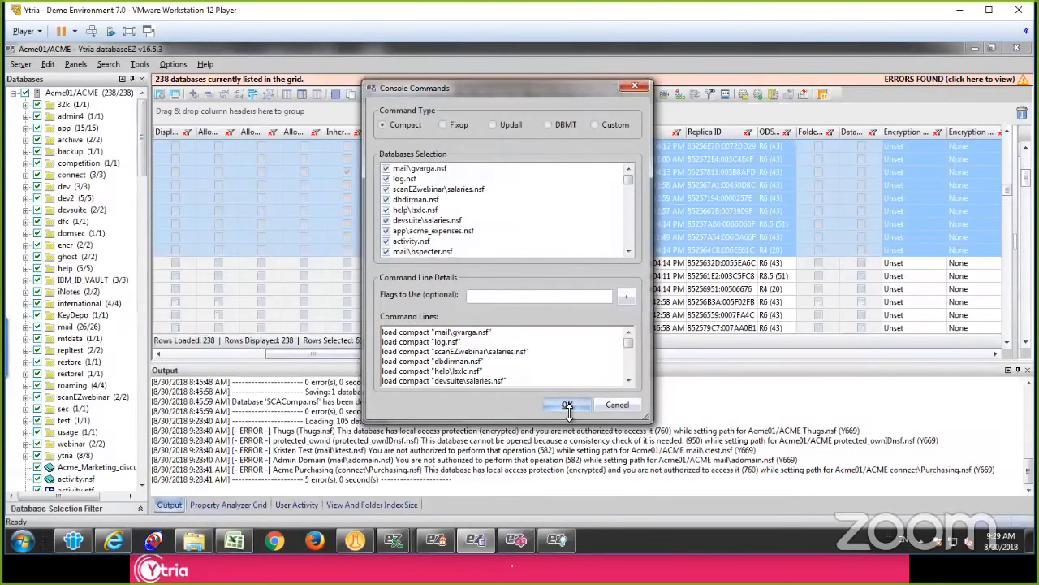
pyautogui.click(567, 406)
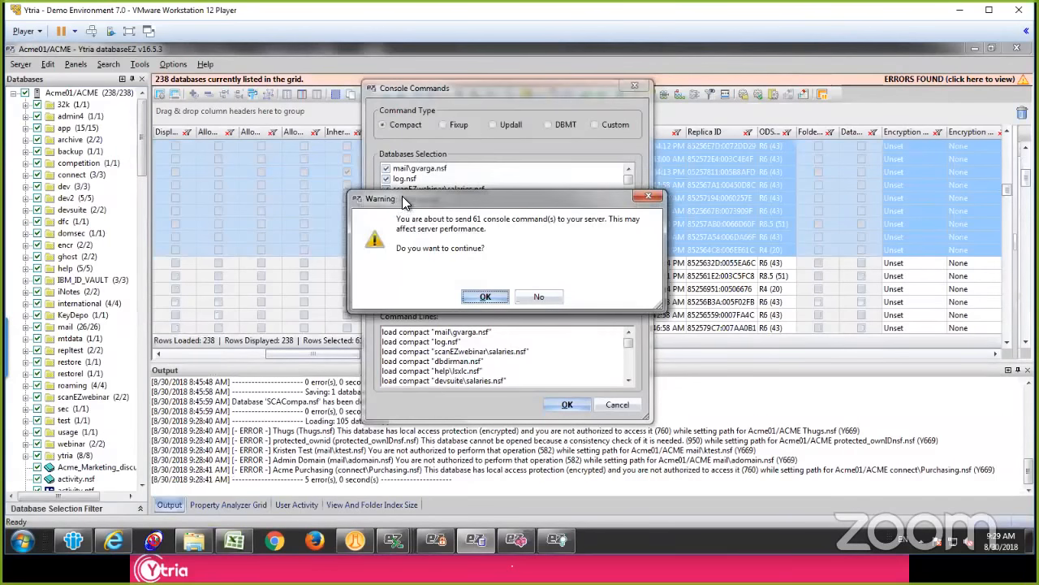
# Step: Move the warning aside to read it, decline sending the console commands and cancel the Console Commands dialog
pyautogui.moveTo(402, 196); pyautogui.dragTo(635, 165)
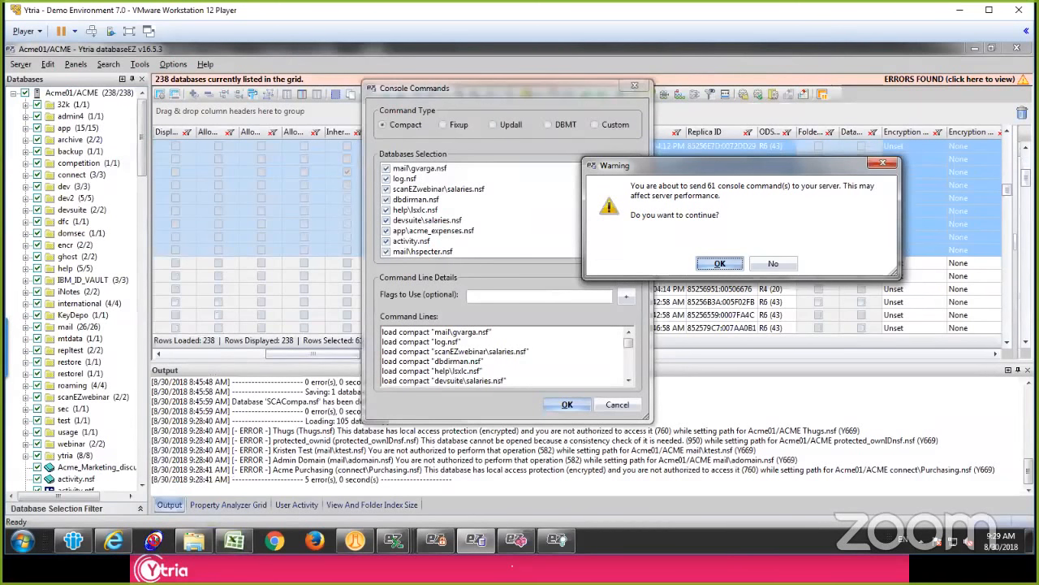
pyautogui.moveTo(631, 185); pyautogui.dragTo(720, 215)
pyautogui.click(720, 215)
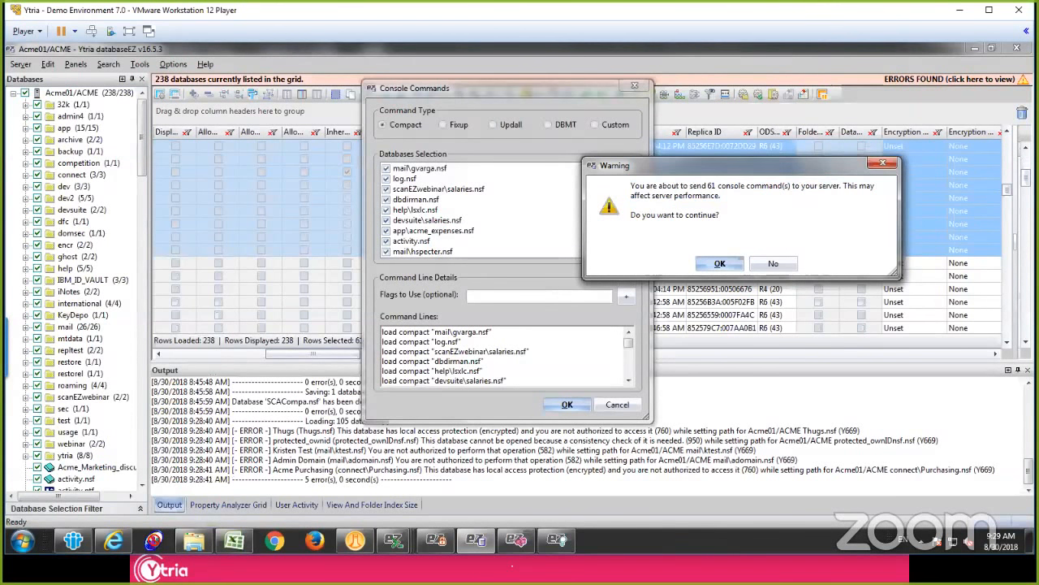
pyautogui.click(768, 263)
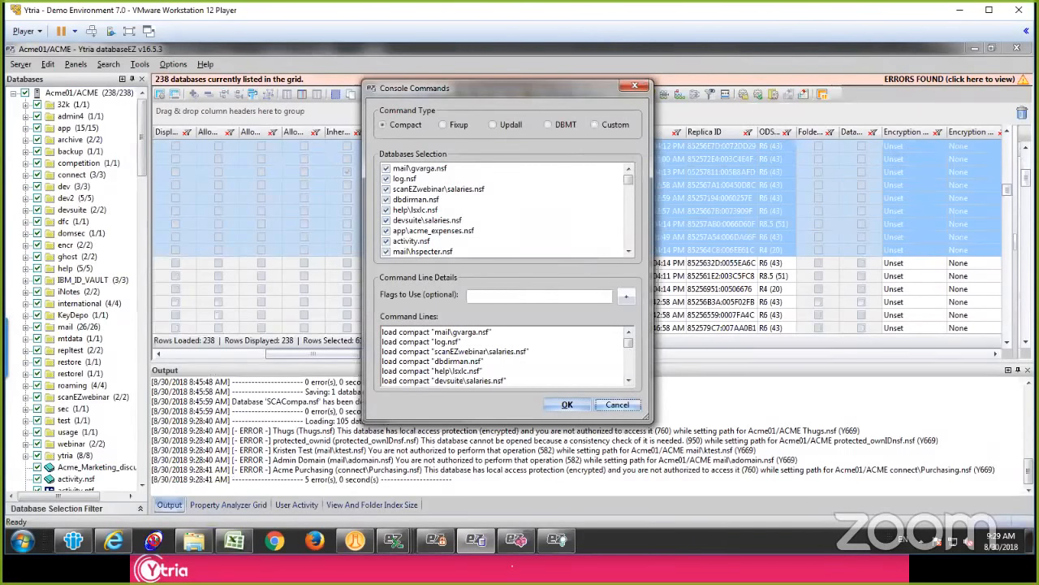
pyautogui.click(617, 405)
# Step: Select the seven databases from the 851KB R6 (43) entry to the 756KB one and open Console Commands for them
pyautogui.rightClick(471, 175)
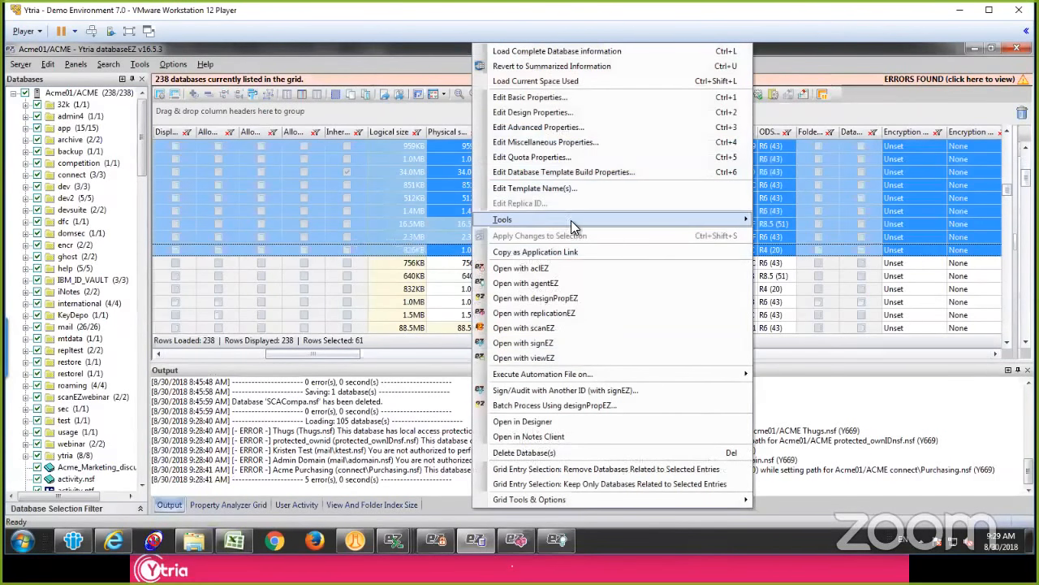
pyautogui.moveTo(571, 220)
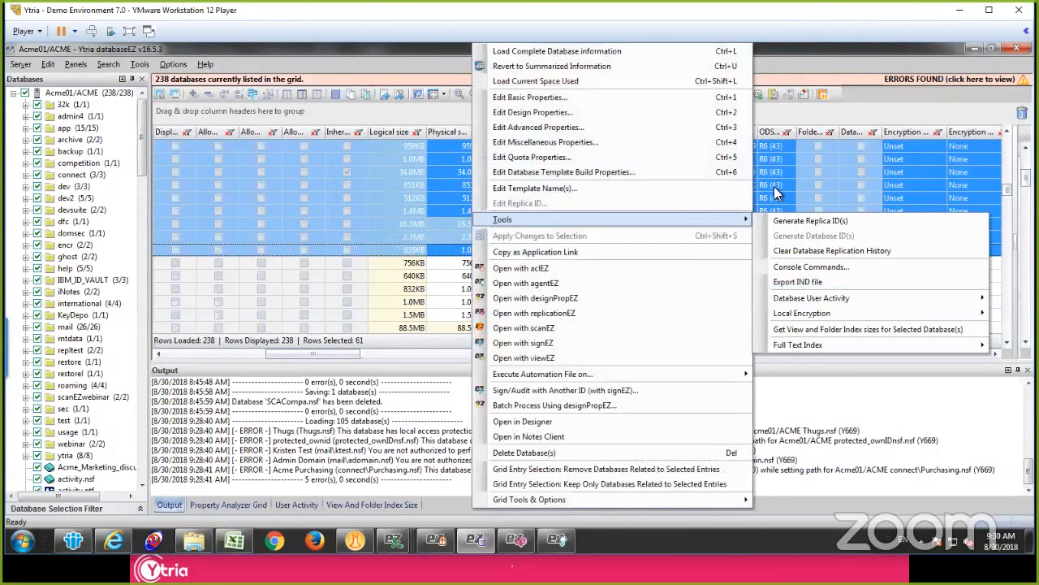
pyautogui.click(727, 187)
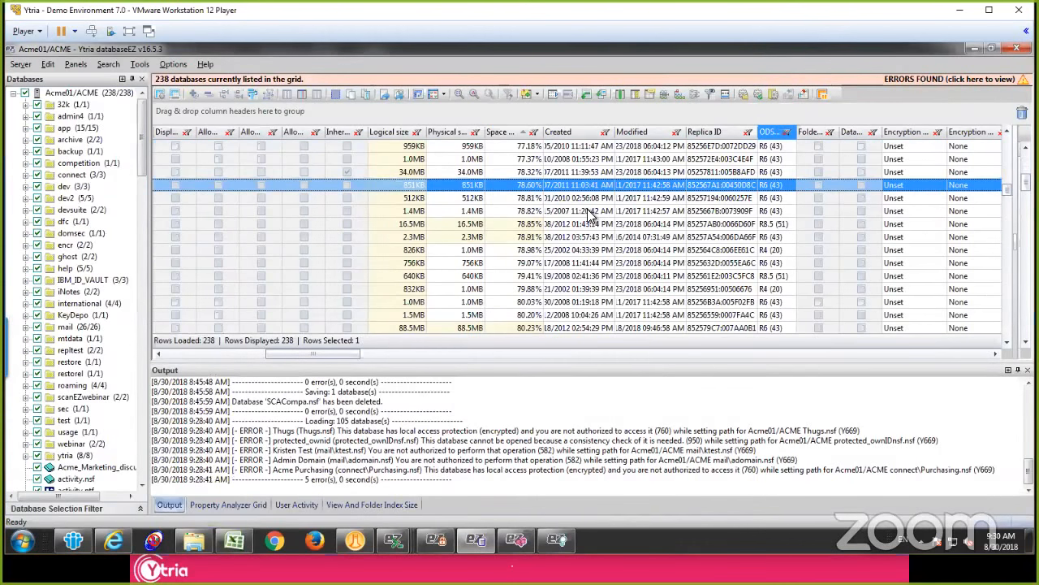
pyautogui.keyDown('shift'); pyautogui.click(493, 263); pyautogui.keyUp('shift')
pyautogui.rightClick(494, 226)
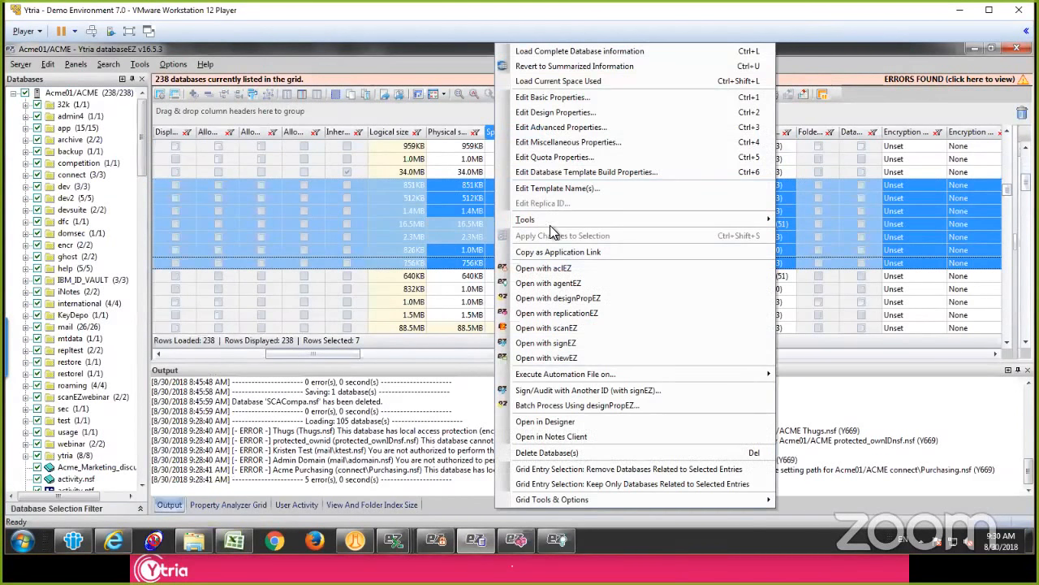
pyautogui.click(865, 265)
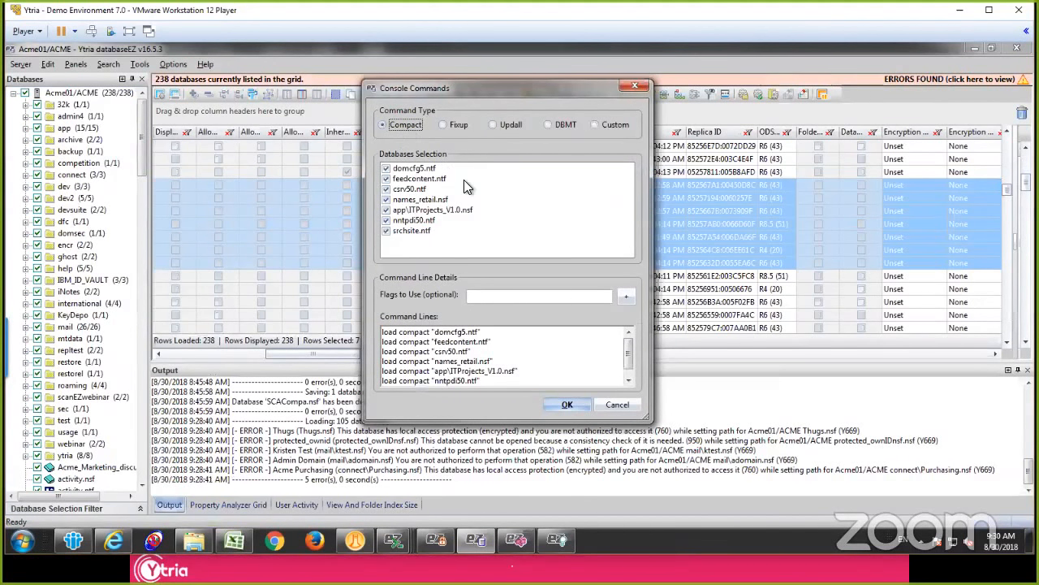
# Step: Examine the Compact command line options, including database design compression and unread marks, and cancel both dialogs without adding a flag
pyautogui.click(626, 297)
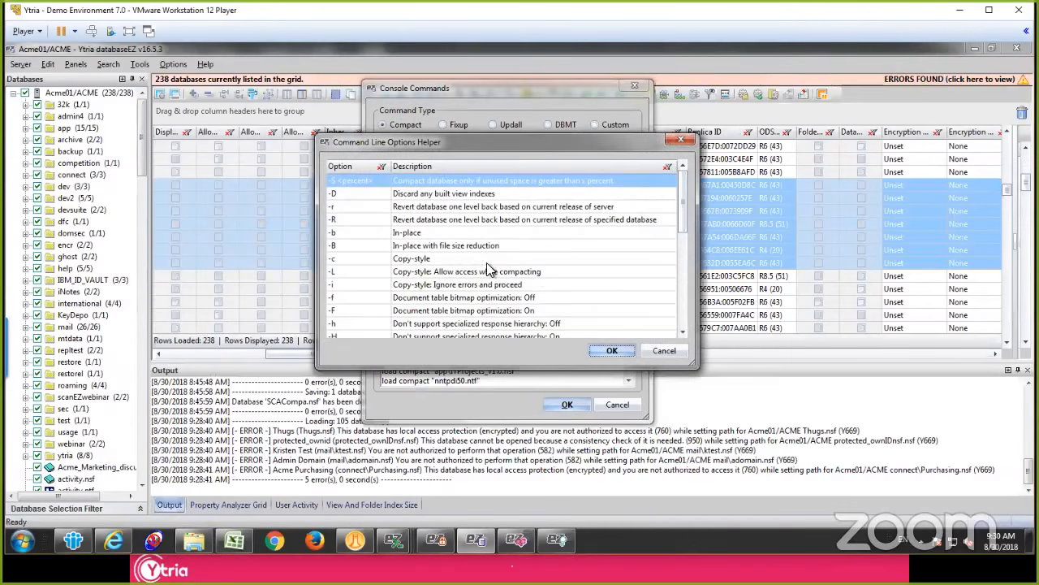
pyautogui.scroll(-4, 477, 257)
pyautogui.click(467, 285)
pyautogui.click(453, 246)
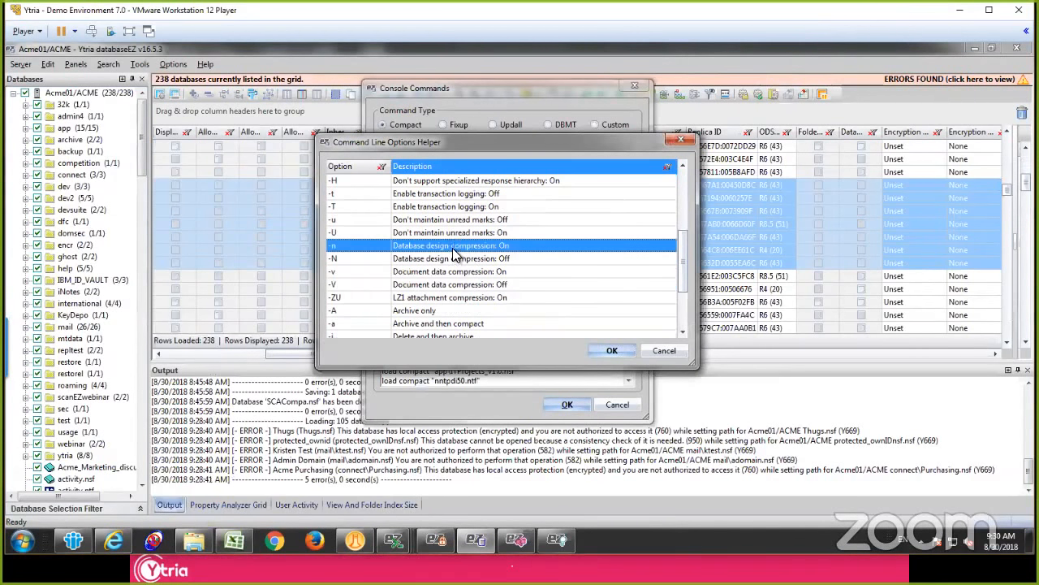
pyautogui.click(459, 220)
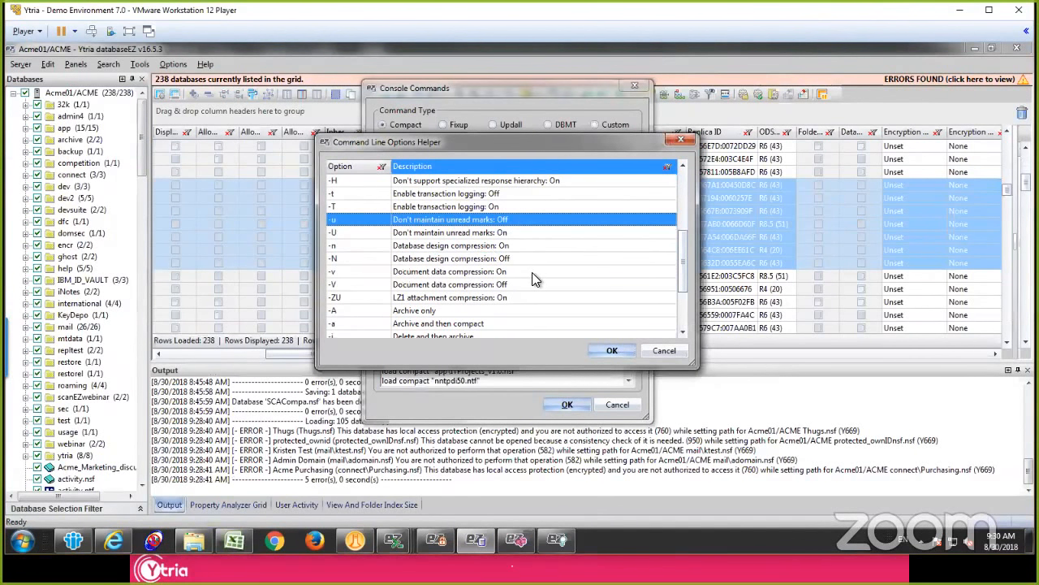
pyautogui.click(487, 234)
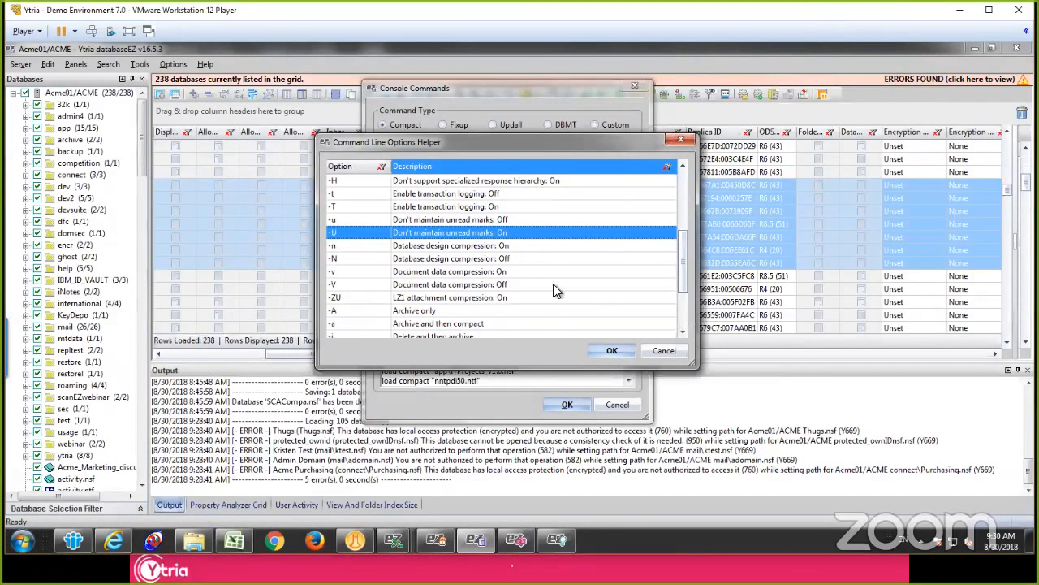
pyautogui.click(664, 351)
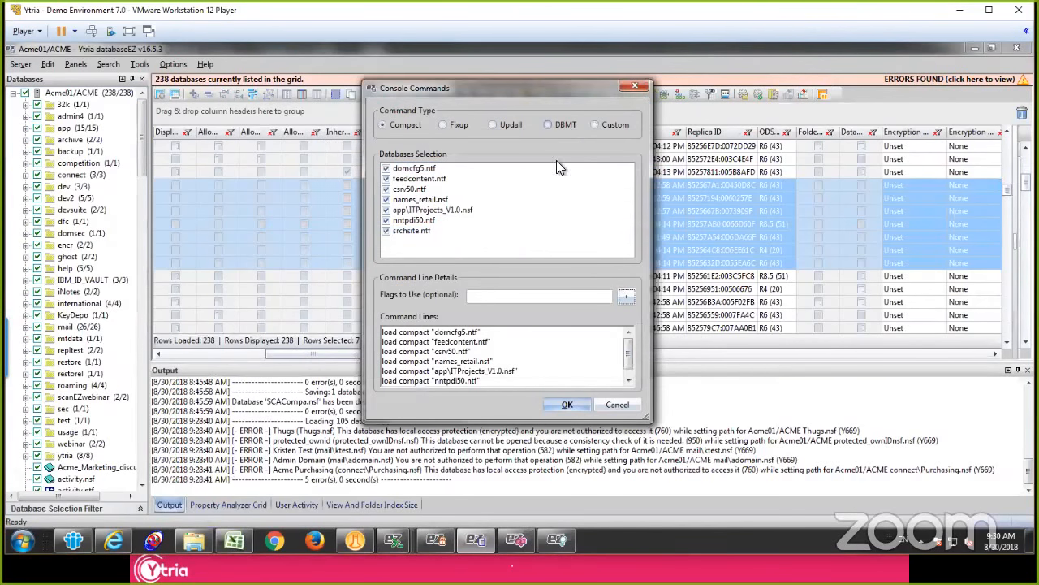
pyautogui.click(618, 405)
# Step: Retrieve the view and folder index sizes for the seven selected databases and sort the enlarged results by index size, largest first
pyautogui.rightClick(659, 235)
pyautogui.moveTo(722, 221)
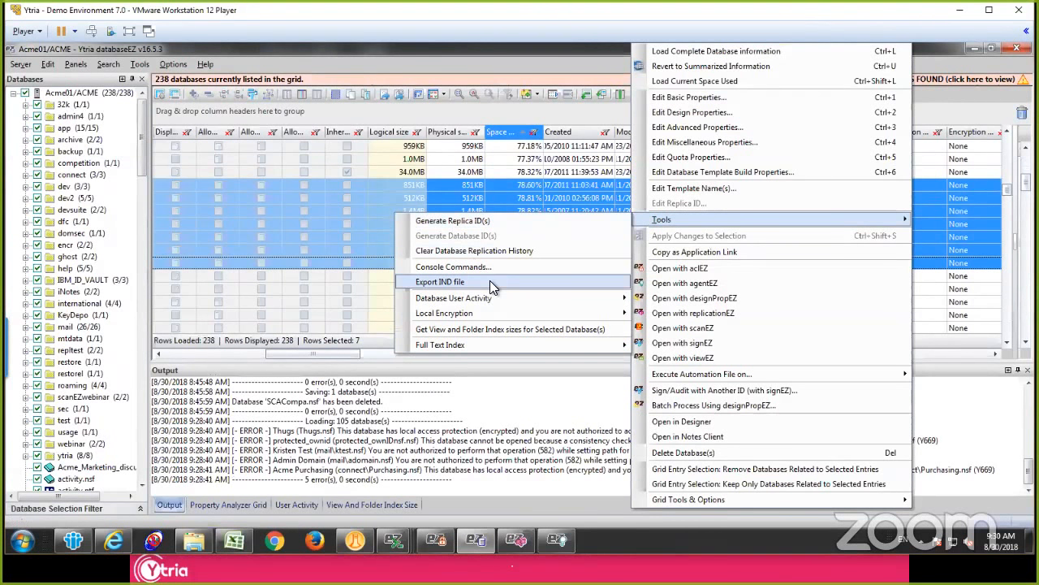
pyautogui.moveTo(501, 301)
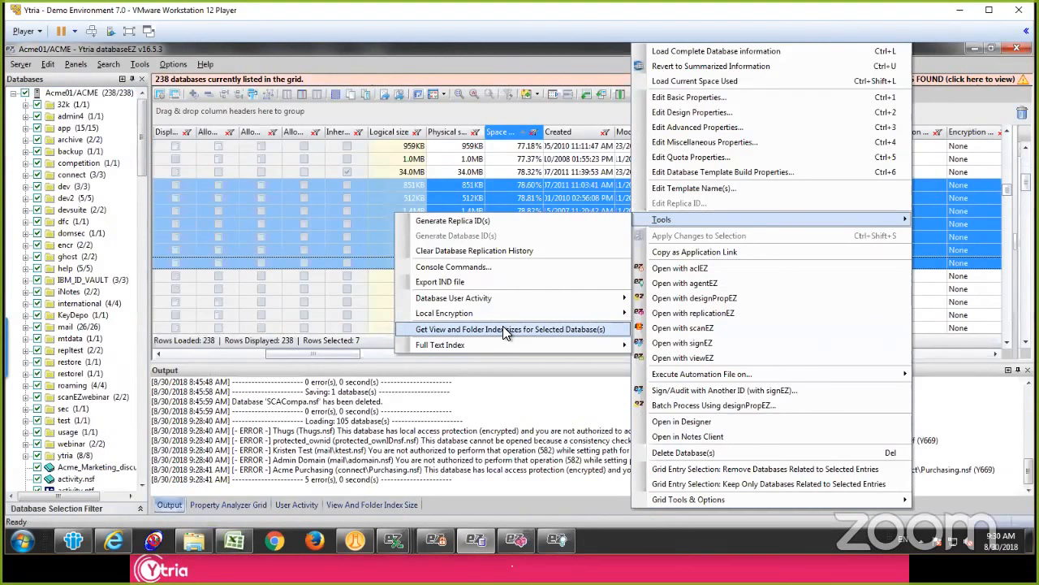
pyautogui.click(501, 329)
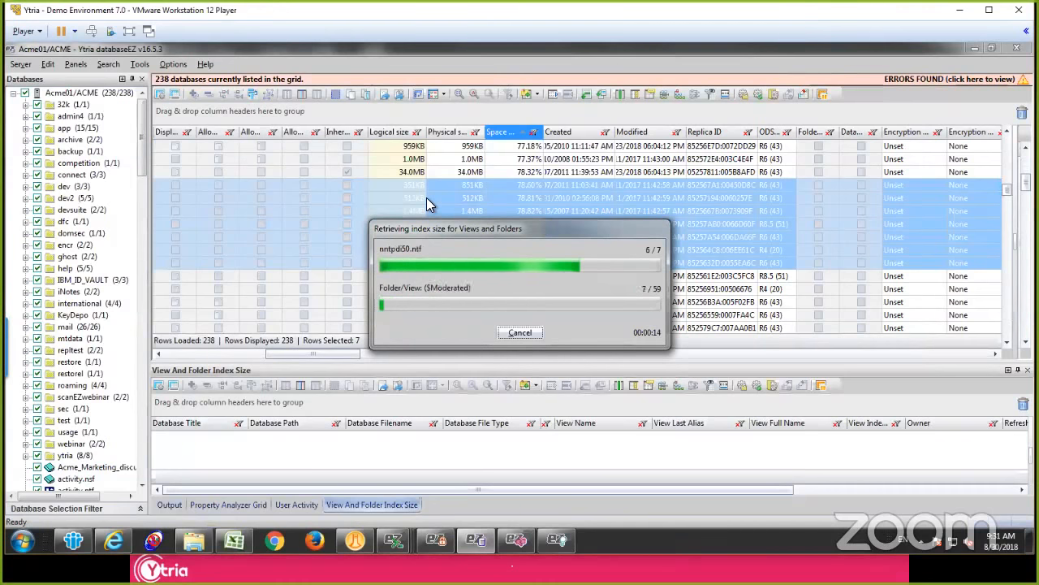
pyautogui.moveTo(531, 233); pyautogui.dragTo(527, 188)
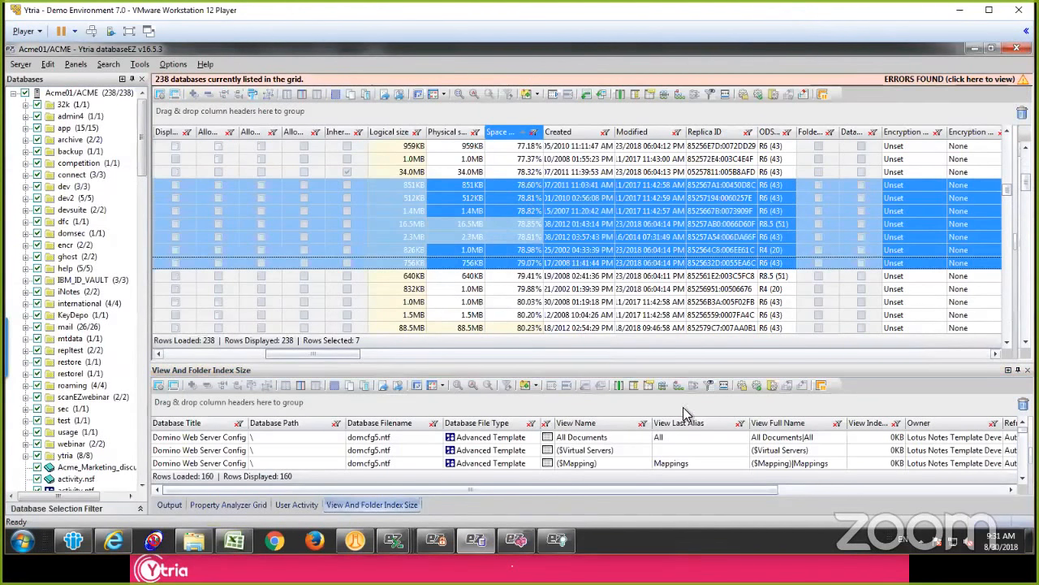
pyautogui.moveTo(680, 360); pyautogui.dragTo(670, 185)
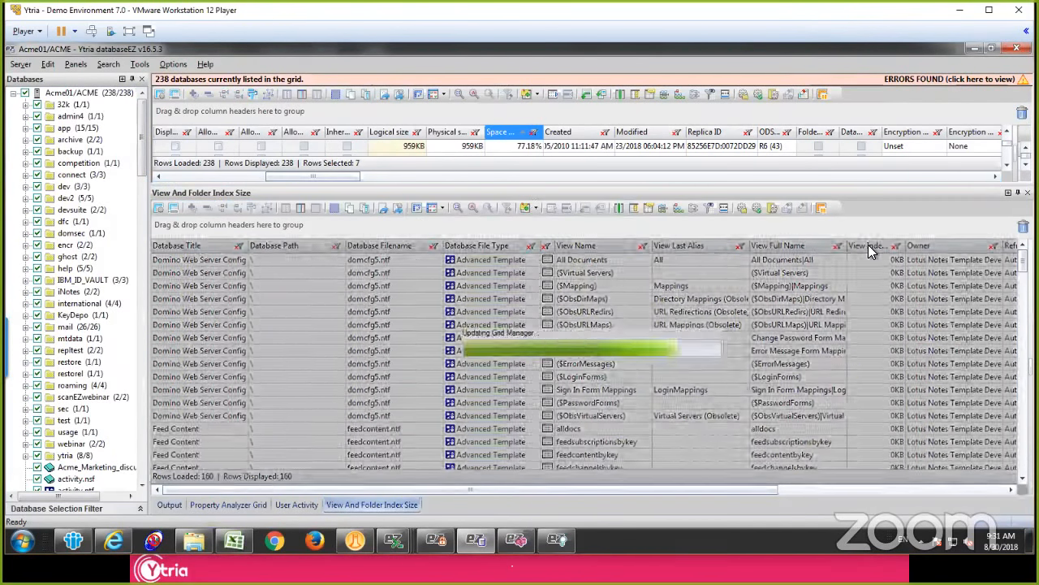
pyautogui.click(868, 245)
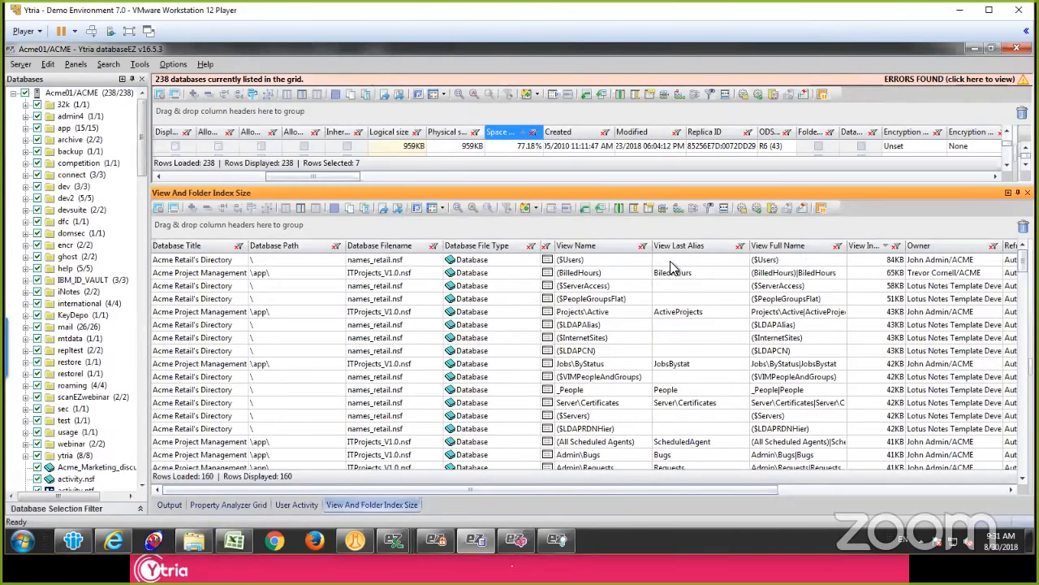
# Step: Check the actions offered for the six views with the largest indexes, including index purging, without running any
pyautogui.click(665, 264)
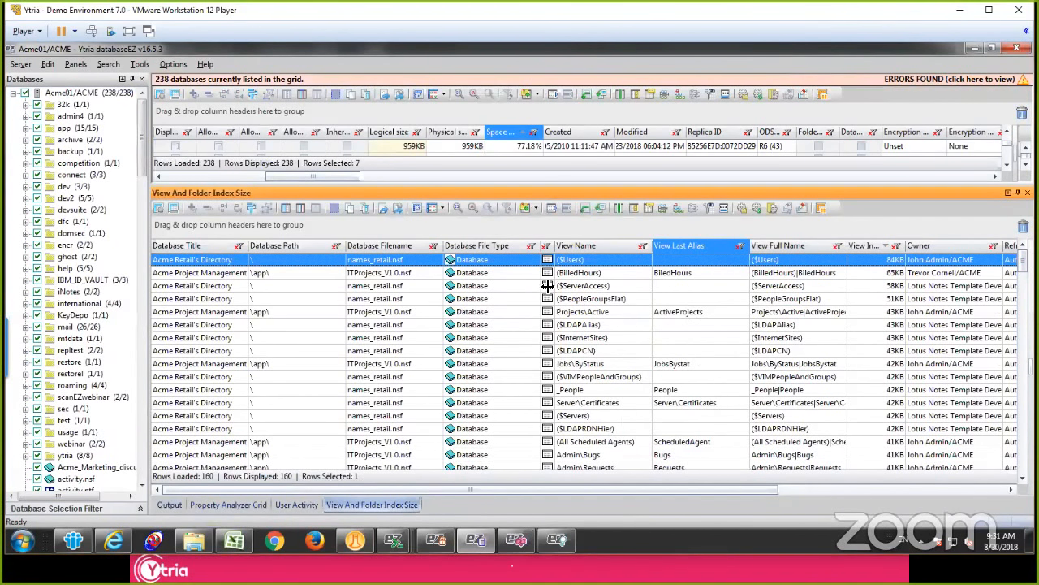
pyautogui.keyDown('shift'); pyautogui.click(591, 325); pyautogui.keyUp('shift')
pyautogui.rightClick(594, 298)
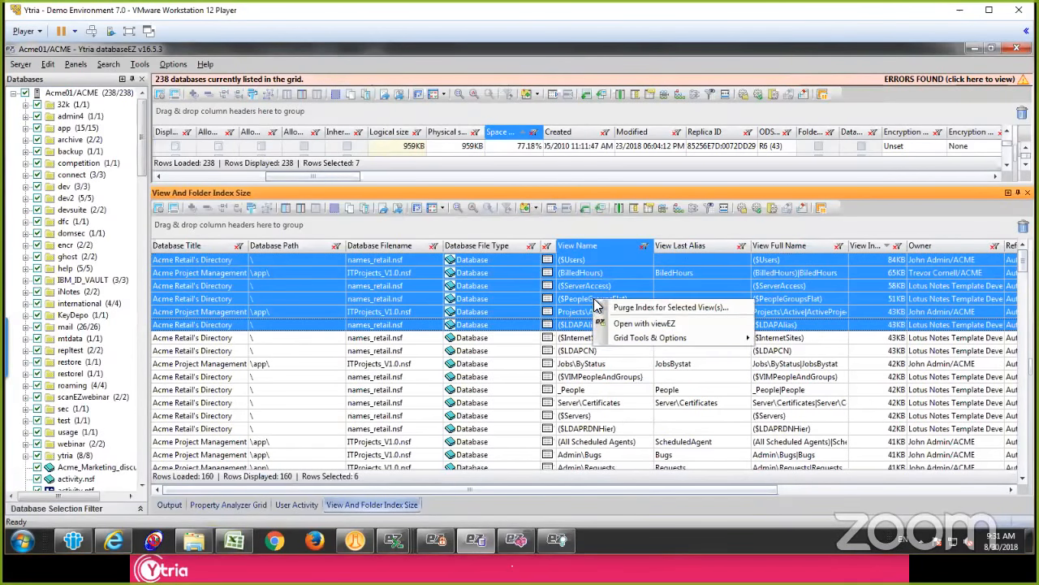
pyautogui.click(580, 275)
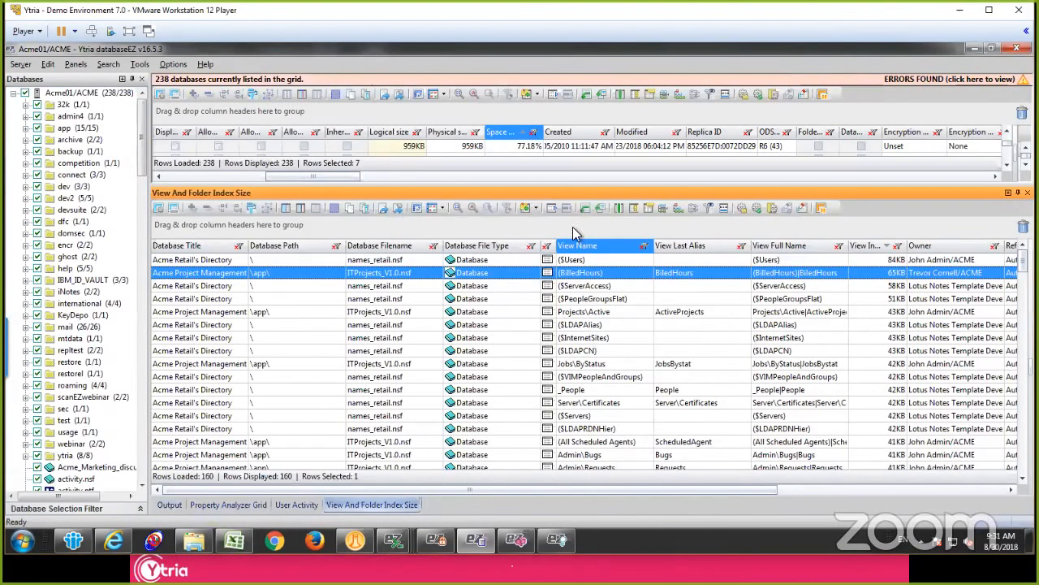
# Step: Shrink the index size results and widen the Number of Documents (Data) column in the database grid to show its full title
pyautogui.moveTo(556, 193); pyautogui.dragTo(512, 380)
pyautogui.click(454, 185)
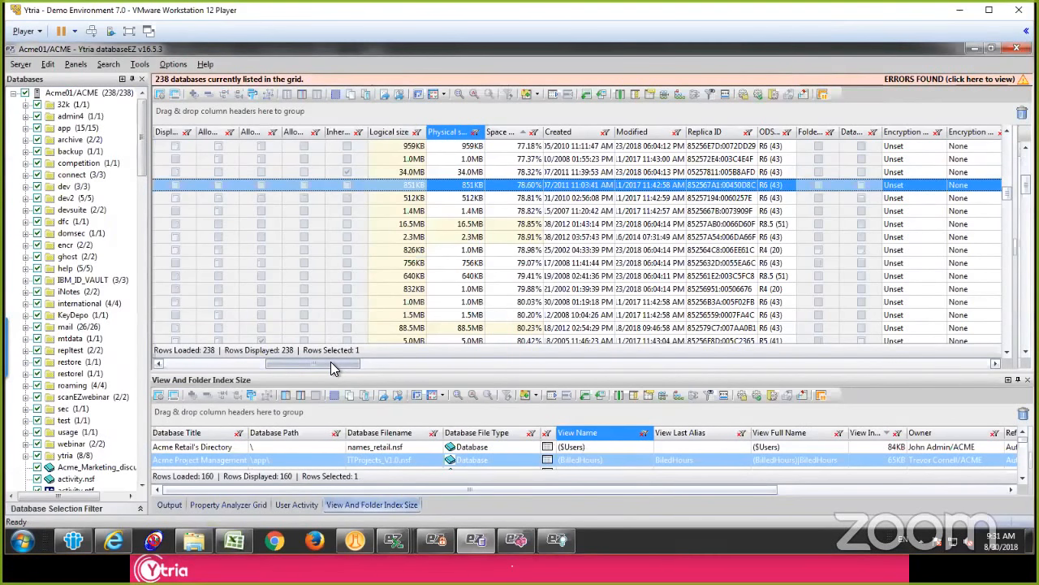
pyautogui.moveTo(330, 362); pyautogui.dragTo(1031, 329)
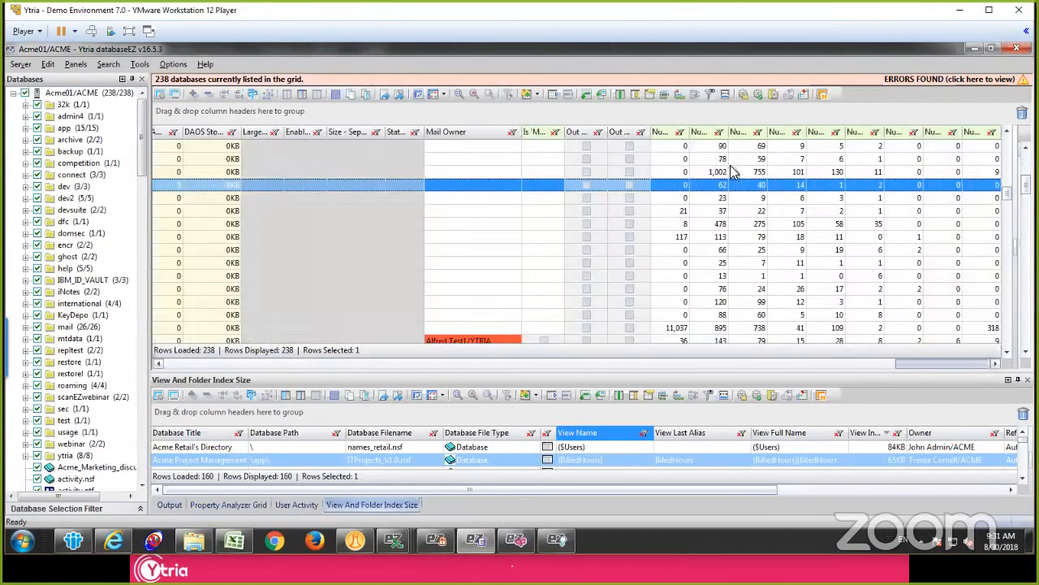
pyautogui.doubleClick(690, 130)
pyautogui.click(736, 236)
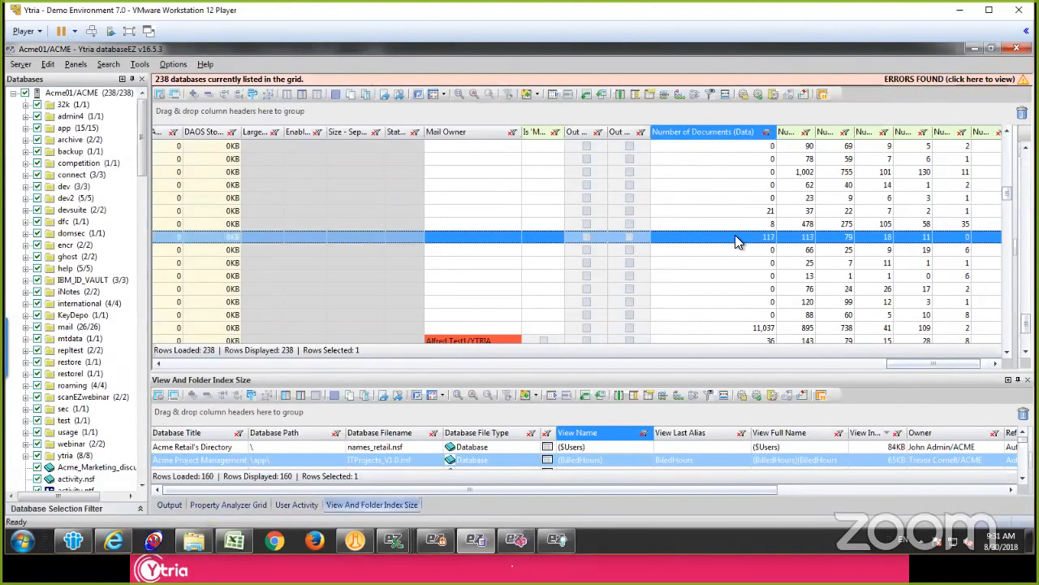
# Step: Sort the database grid by Mail Owner and bring the databases that have an owner into view
pyautogui.click(466, 146)
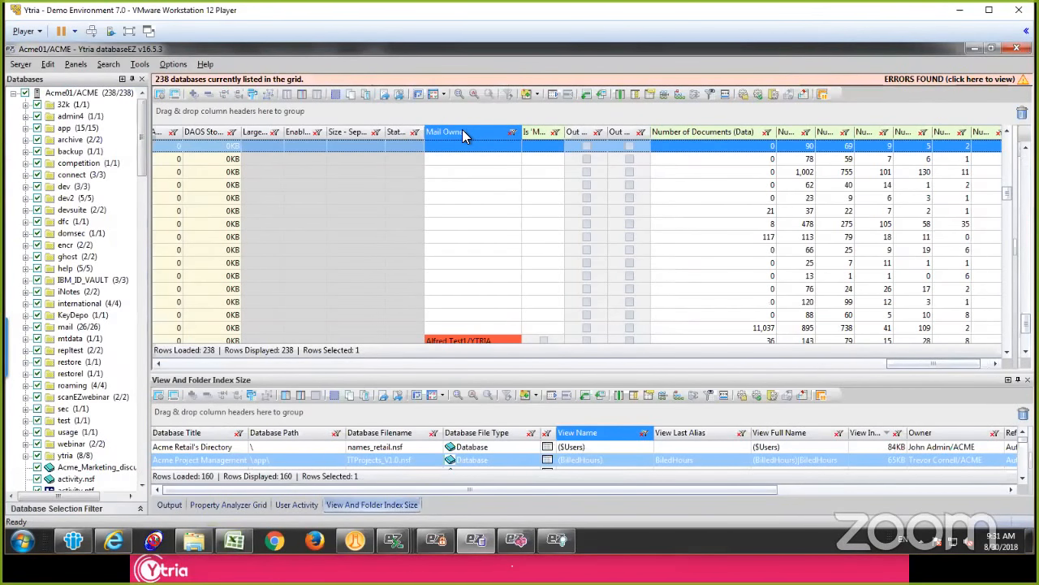
pyautogui.click(463, 133)
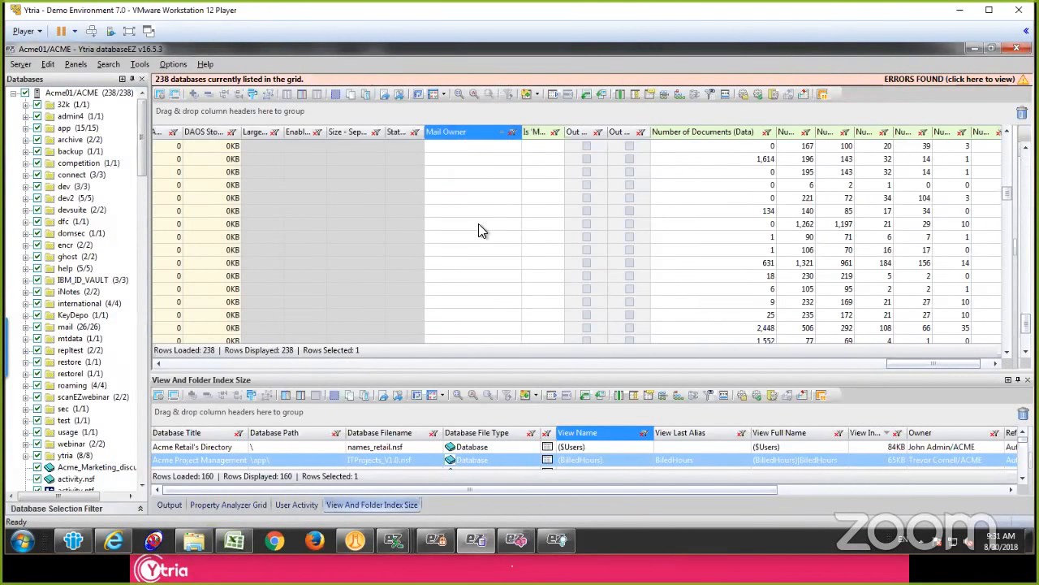
pyautogui.scroll(-20, 478, 229)
pyautogui.scroll(5, 466, 228)
pyautogui.click(459, 237)
pyautogui.scroll(1, 461, 228)
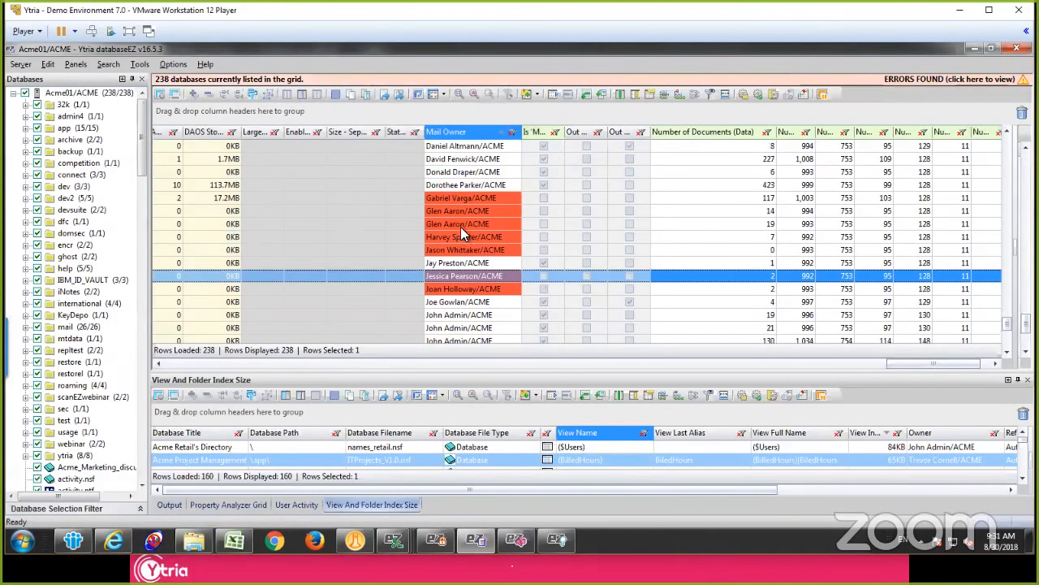
# Step: Examine the mail owners at the start of the named entries, comparing the red-highlighted ones with the others
pyautogui.click(464, 200)
pyautogui.scroll(1, 464, 200)
pyautogui.click(465, 200)
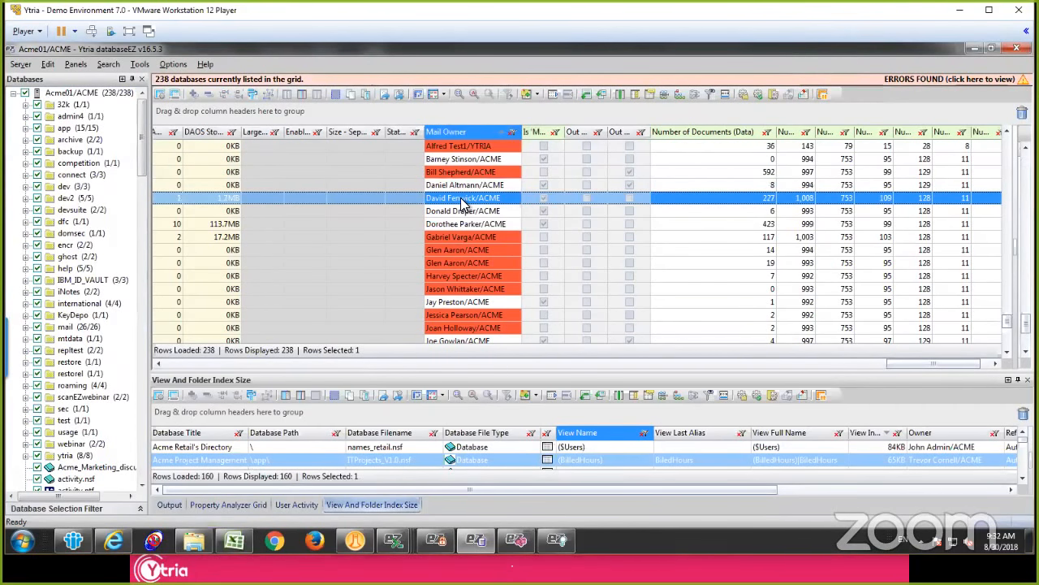
pyautogui.click(458, 161)
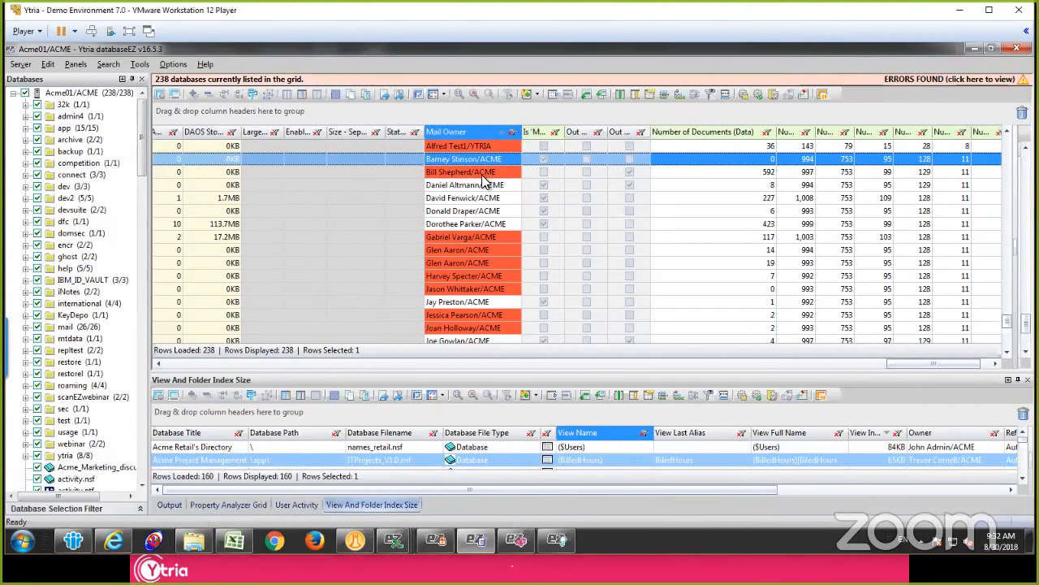
pyautogui.scroll(1, 481, 205)
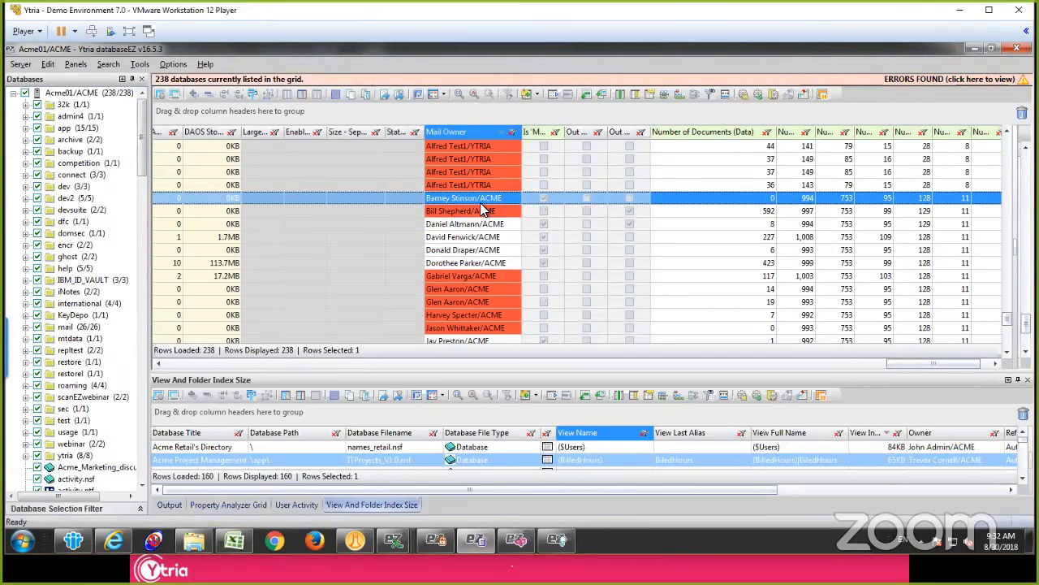
pyautogui.scroll(1, 482, 205)
pyautogui.click(474, 186)
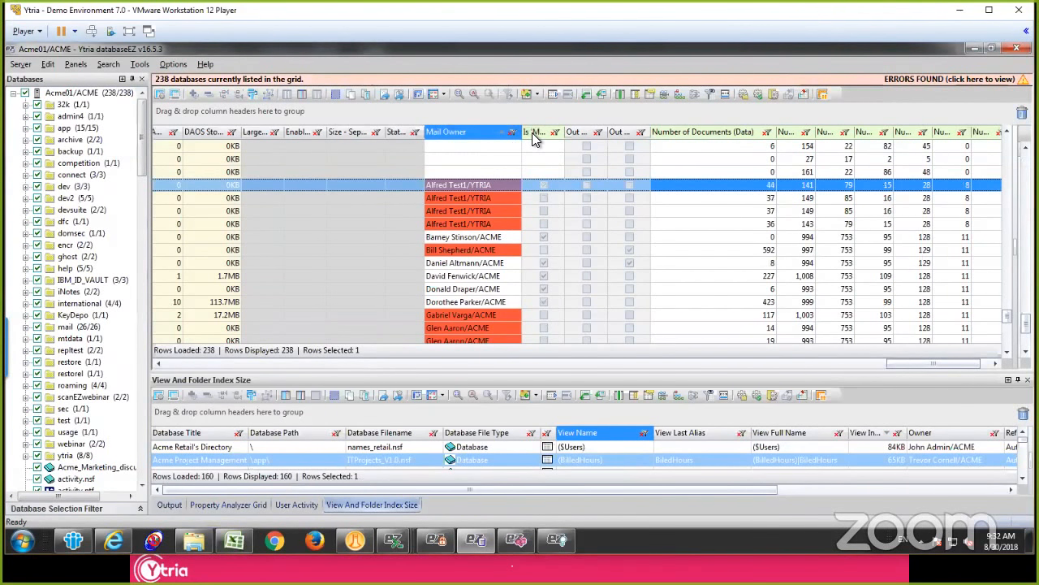
# Step: Show the full title of the Is 'Mail Owner' in NAB? column, group the databases by it and expand the Unchecked group
pyautogui.doubleClick(565, 138)
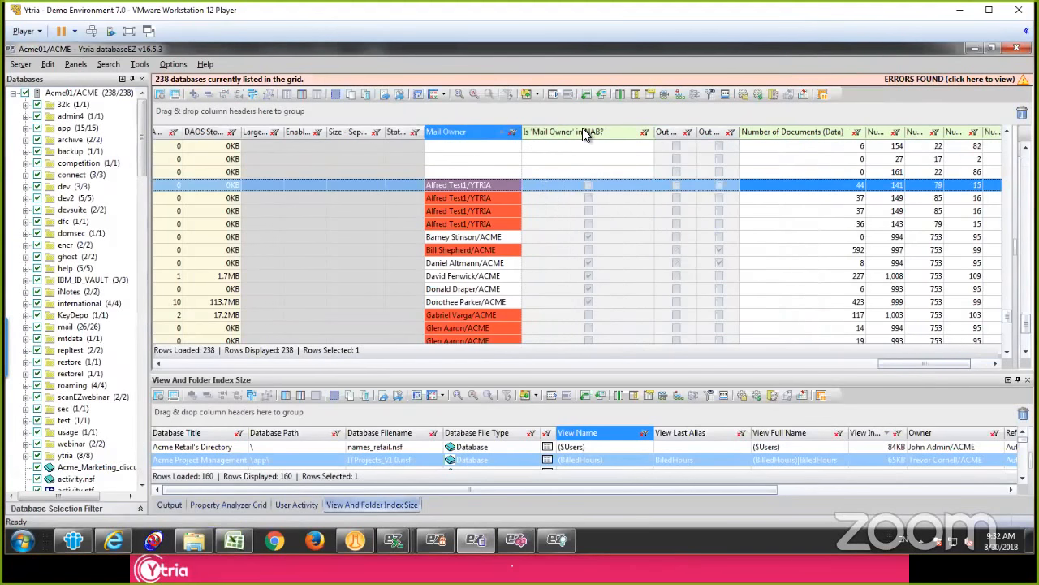
pyautogui.moveTo(575, 132); pyautogui.dragTo(406, 112)
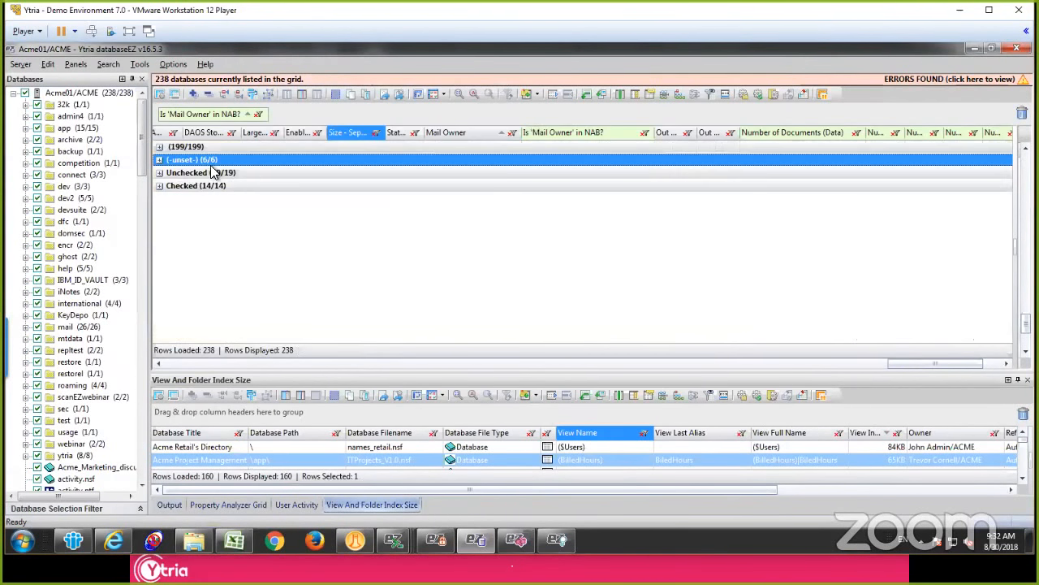
pyautogui.click(177, 172)
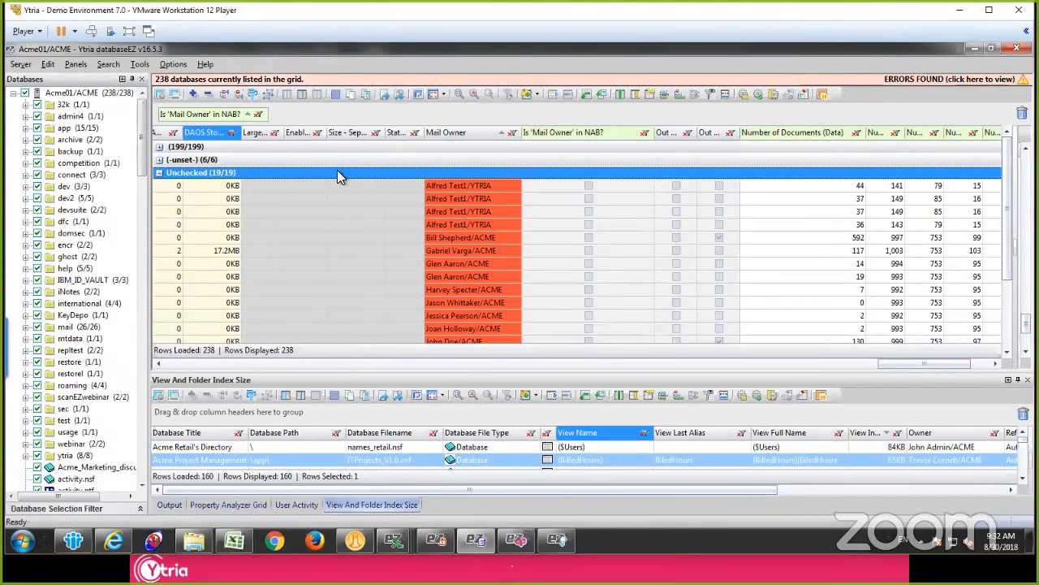
# Step: Select every database in the Unchecked group and open the User Activity Analyzer options for them
pyautogui.click(476, 186)
pyautogui.scroll(-3, 475, 189)
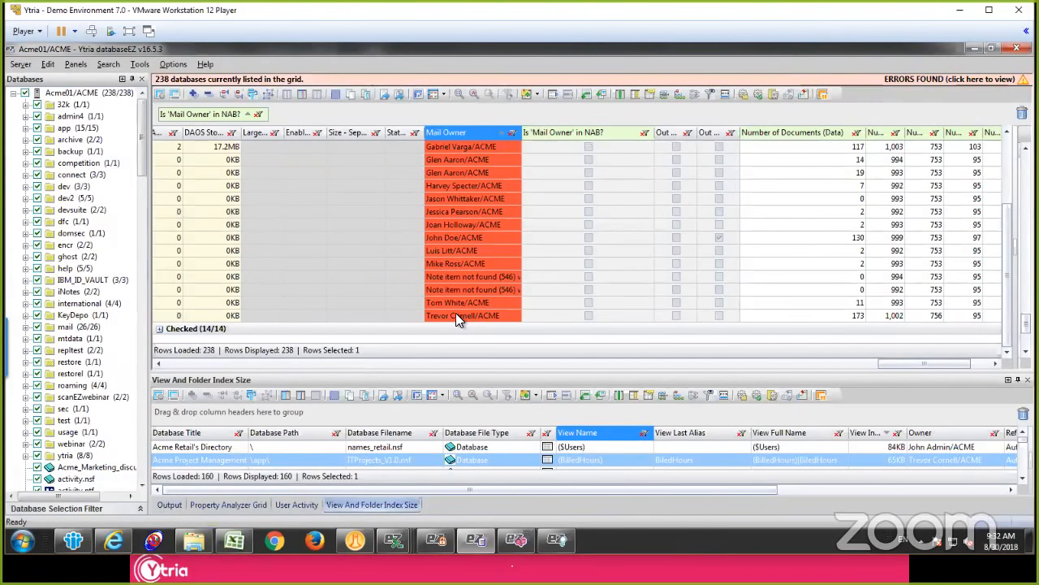
pyautogui.hotkey('ctrl', 'a')
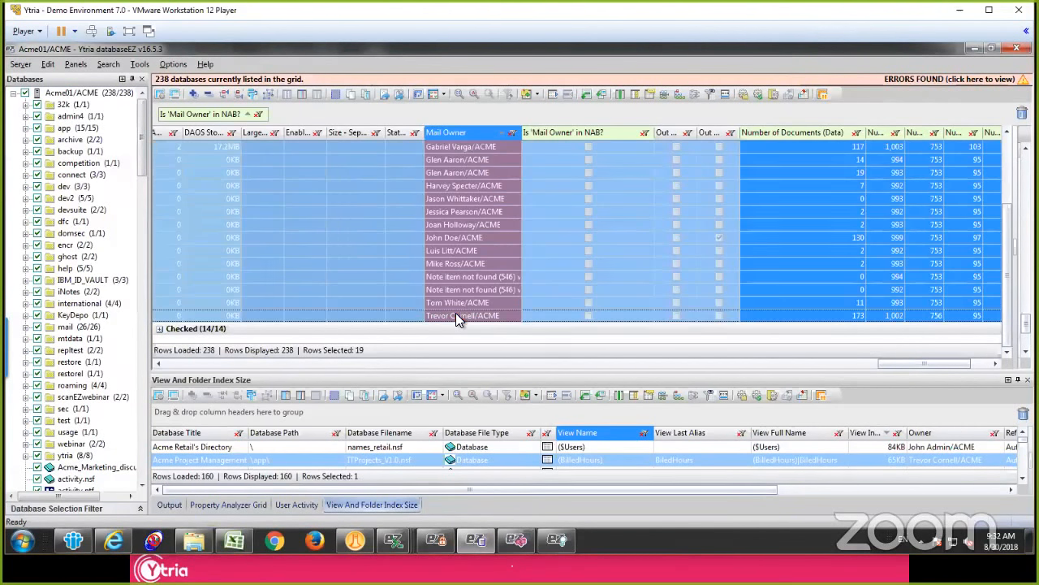
pyautogui.rightClick(446, 185)
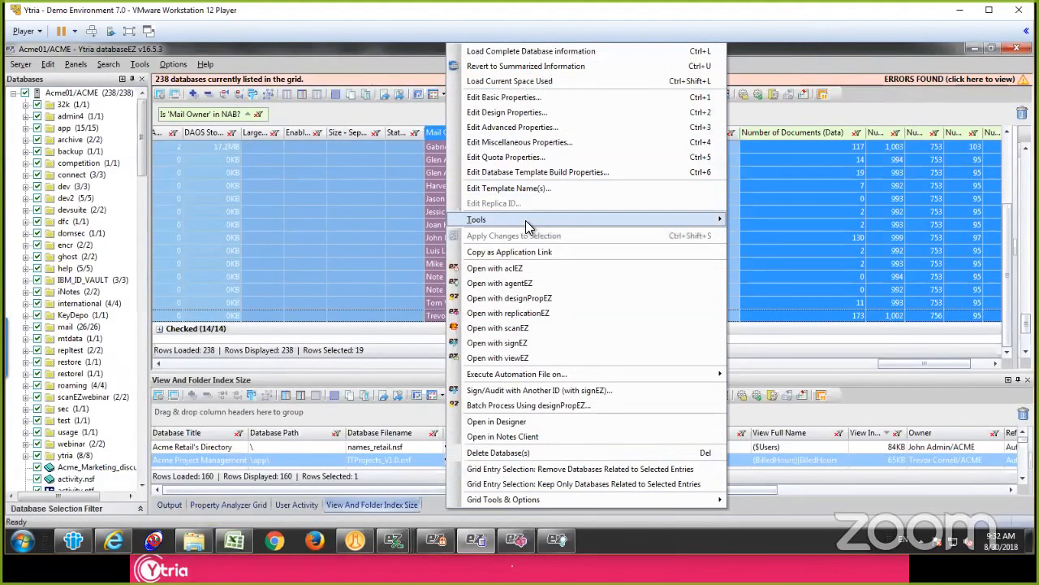
pyautogui.moveTo(528, 220)
pyautogui.moveTo(821, 298)
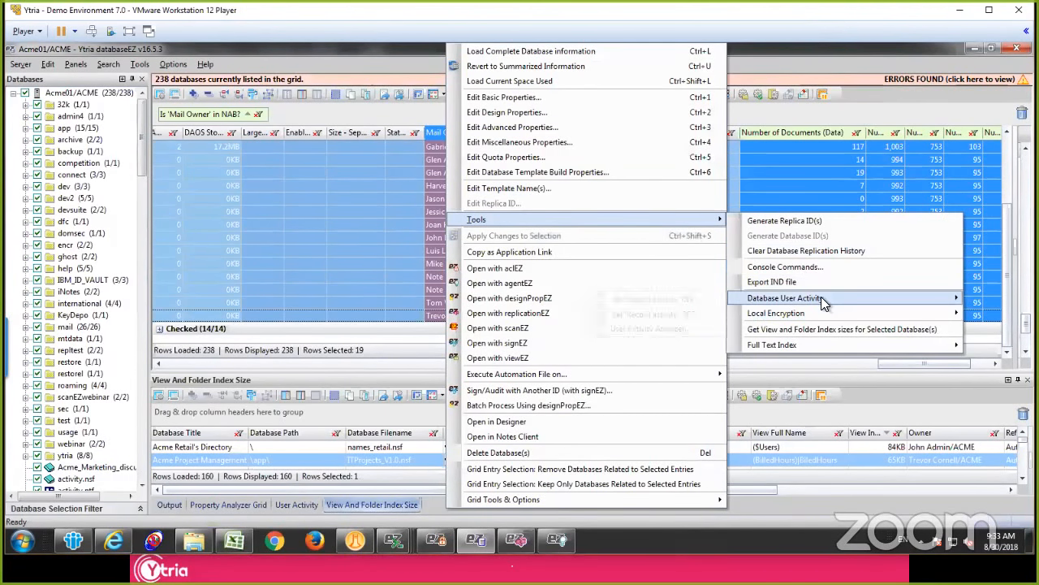
pyautogui.click(672, 328)
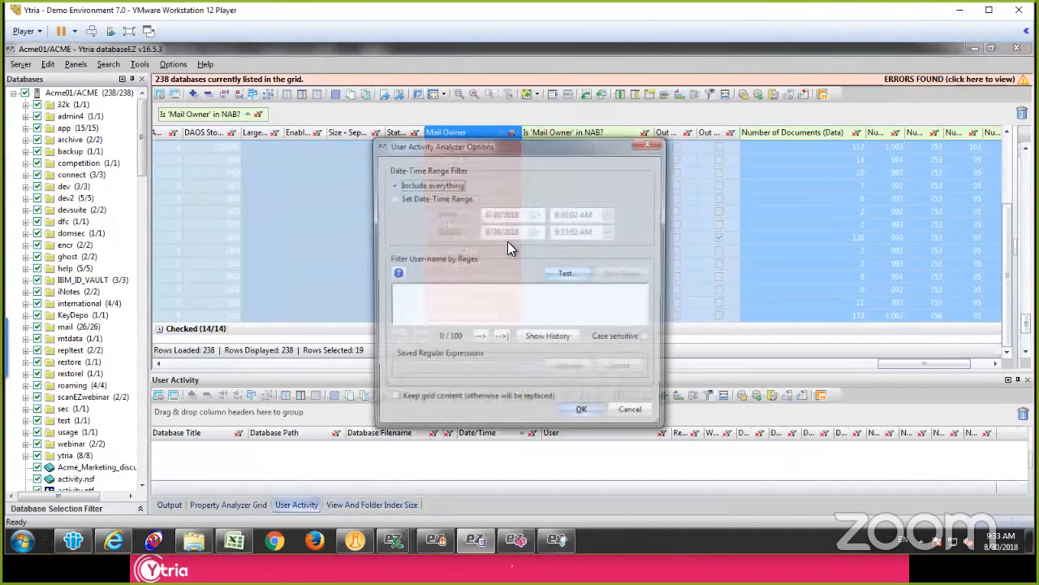
# Step: Set a date-time range with the After date 5/30/2018 and run the user activity analysis
pyautogui.click(411, 198)
pyautogui.click(534, 214)
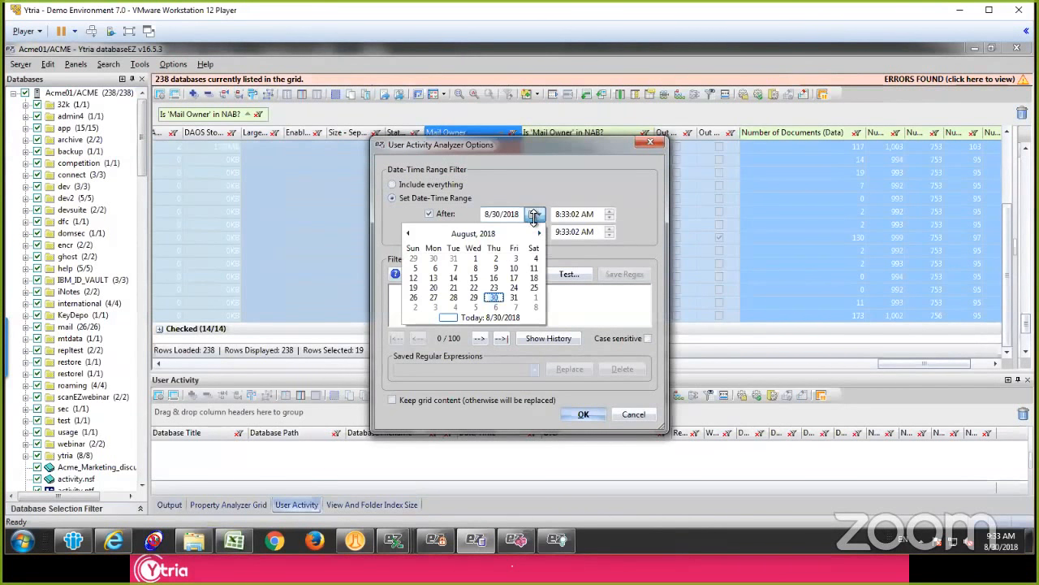
pyautogui.click(473, 233)
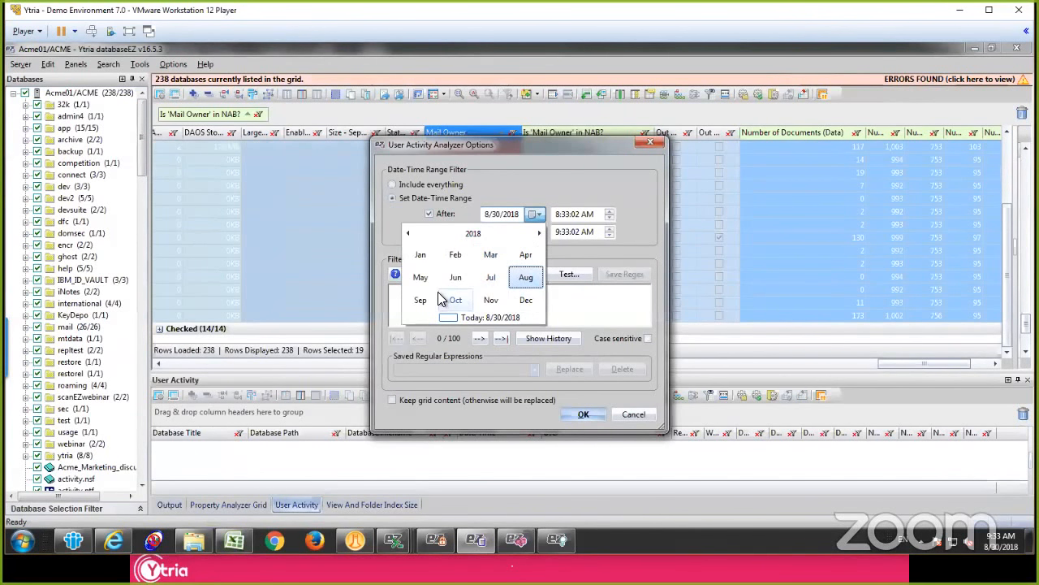
pyautogui.click(421, 277)
pyautogui.click(474, 296)
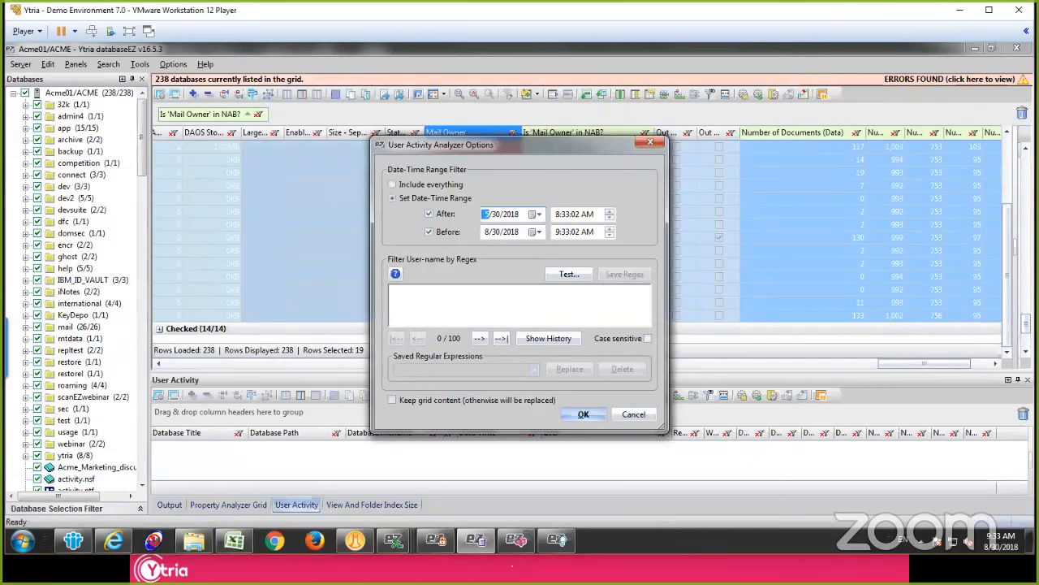
pyautogui.click(585, 414)
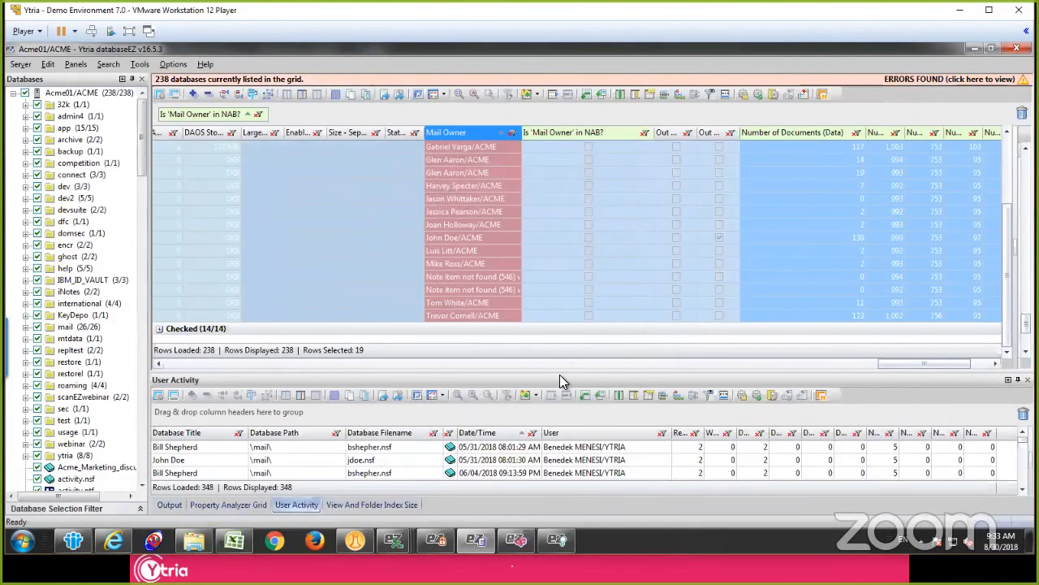
# Step: Enlarge the User Activity results, group them by Database Title and collapse all groups to review the databases listed
pyautogui.moveTo(557, 374); pyautogui.dragTo(535, 222)
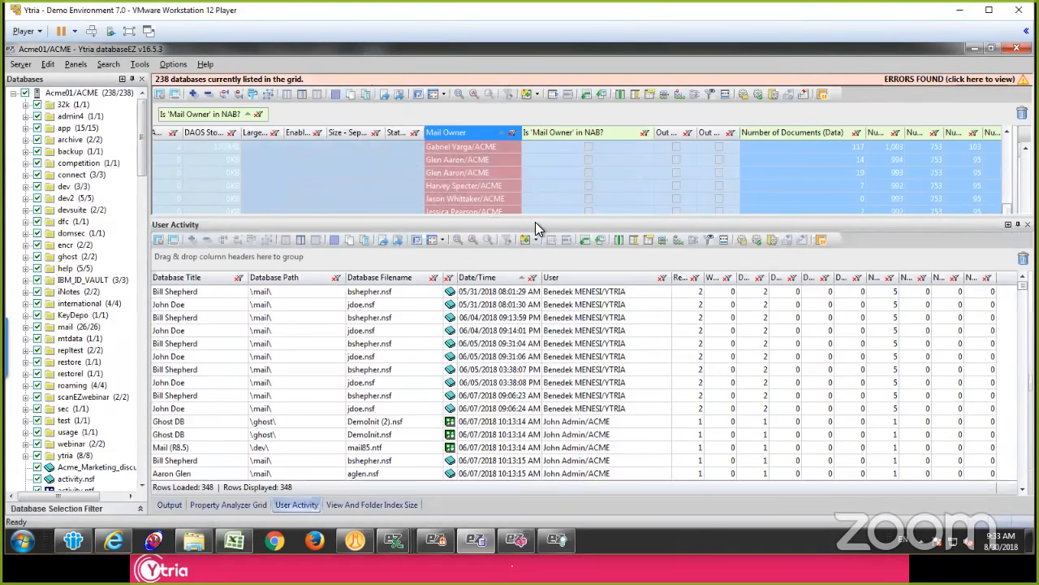
pyautogui.click(512, 317)
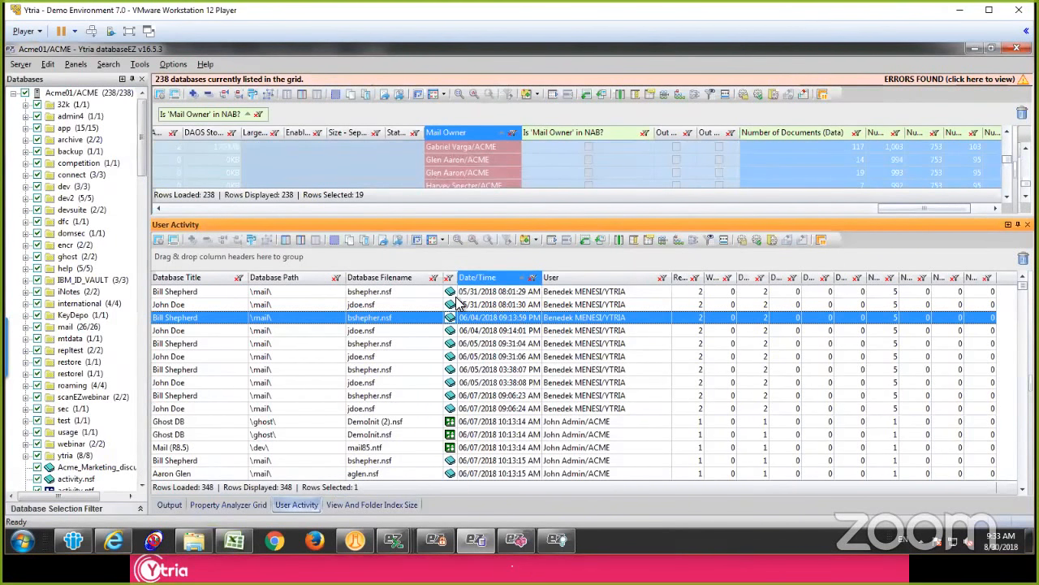
pyautogui.moveTo(203, 279); pyautogui.dragTo(253, 259)
pyautogui.click(283, 337)
pyautogui.hotkey('ctrl', '-')
pyautogui.scroll(-1, 283, 335)
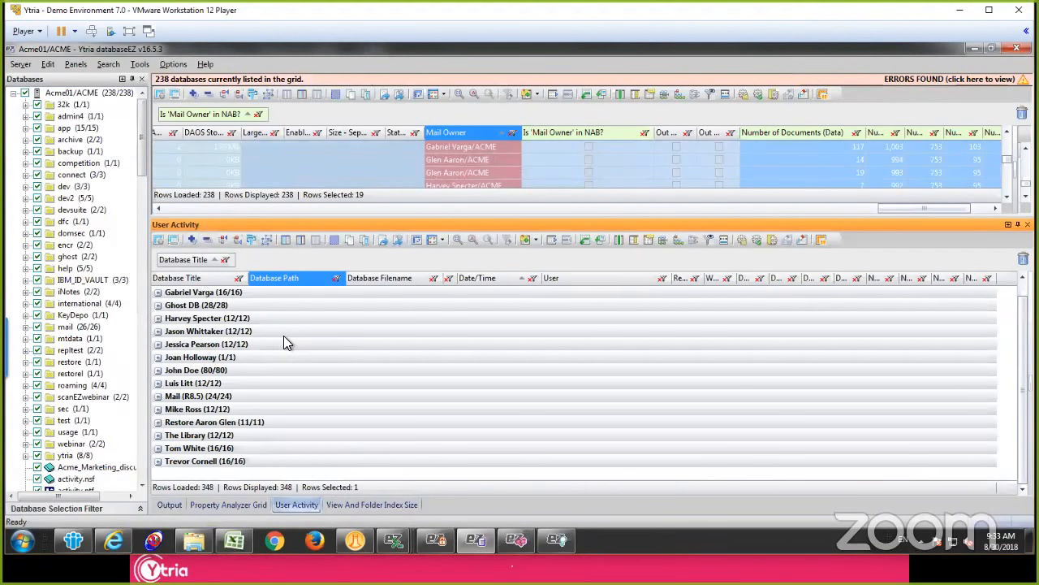
pyautogui.scroll(1, 284, 352)
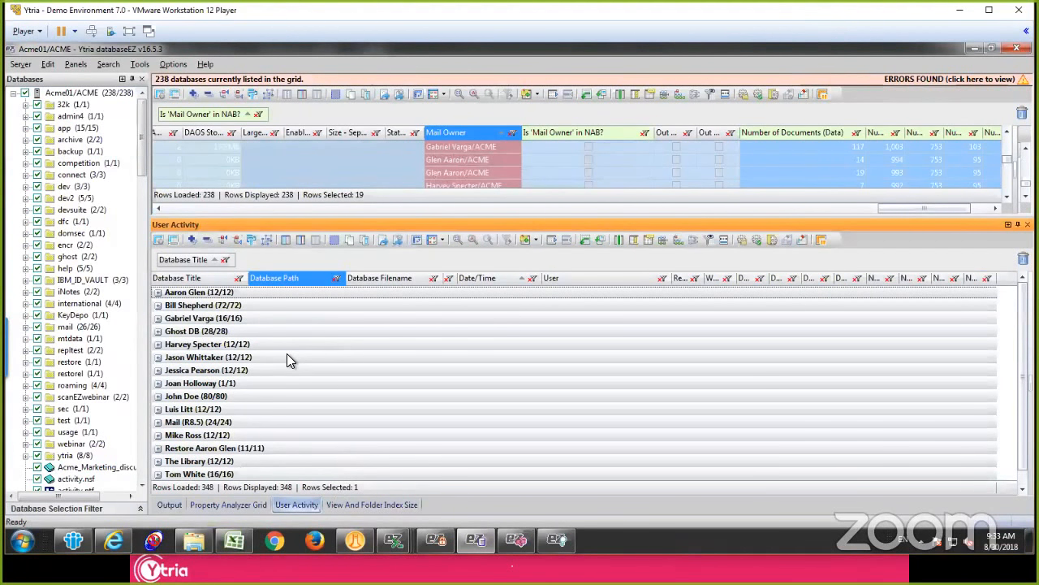
# Step: Filter the User column of the user activity results to exclude the error, Acme01/ACME, Acme02/ACME and admin values, keeping only the YTRIA user
pyautogui.click(661, 278)
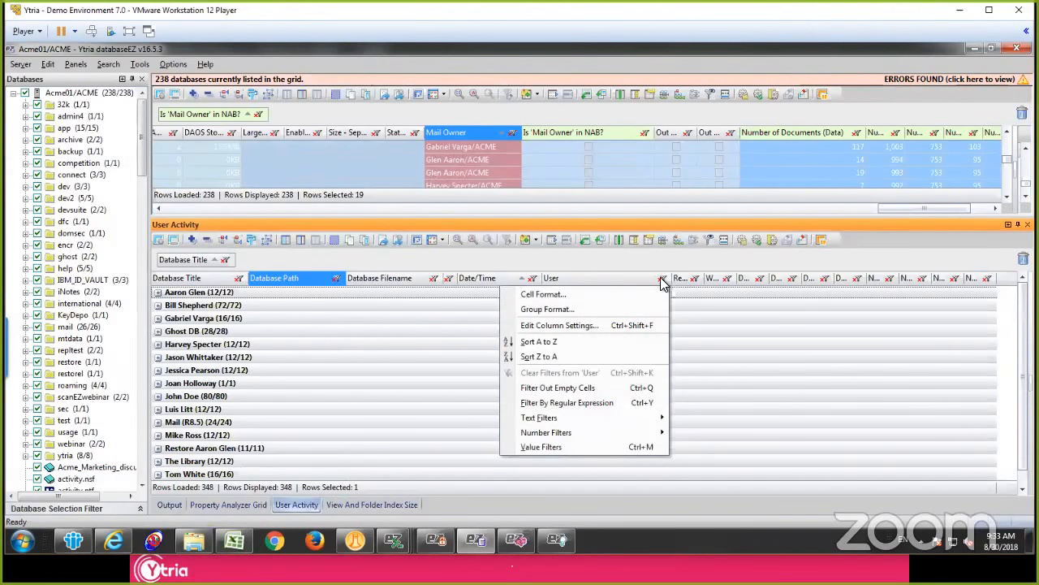
pyautogui.click(589, 447)
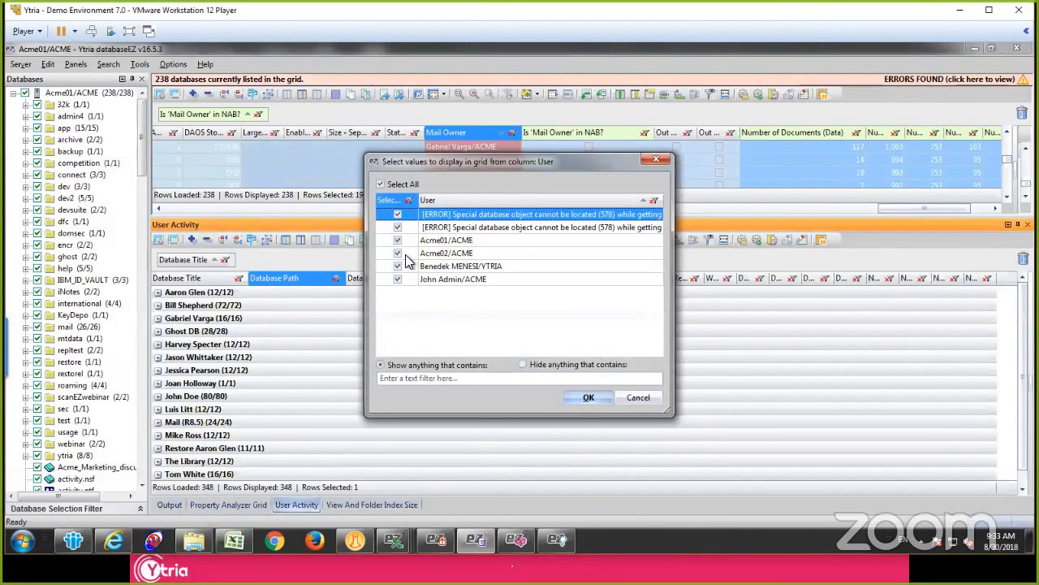
pyautogui.click(397, 215)
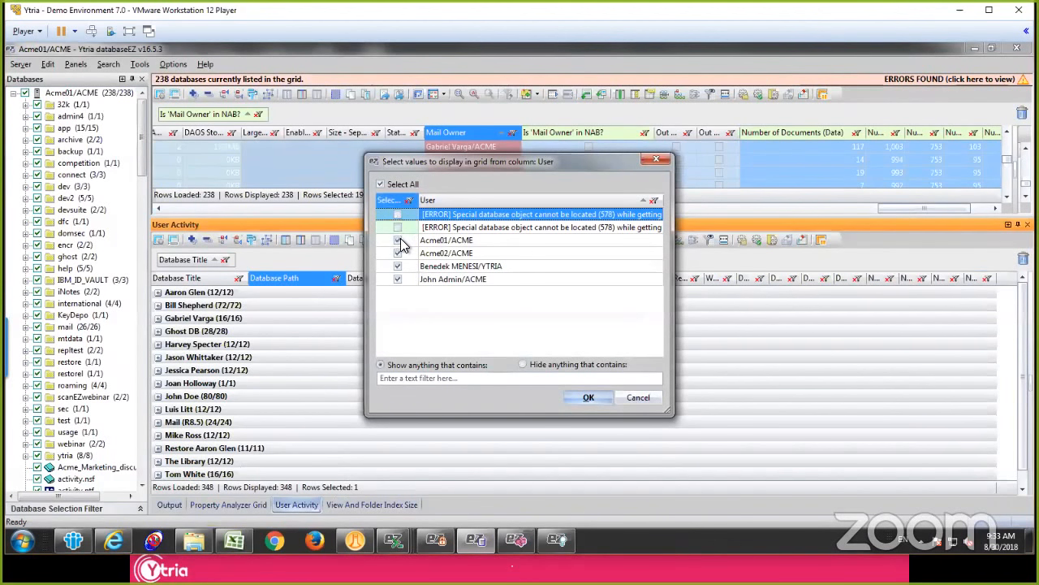
pyautogui.click(397, 241)
pyautogui.click(397, 252)
pyautogui.click(398, 278)
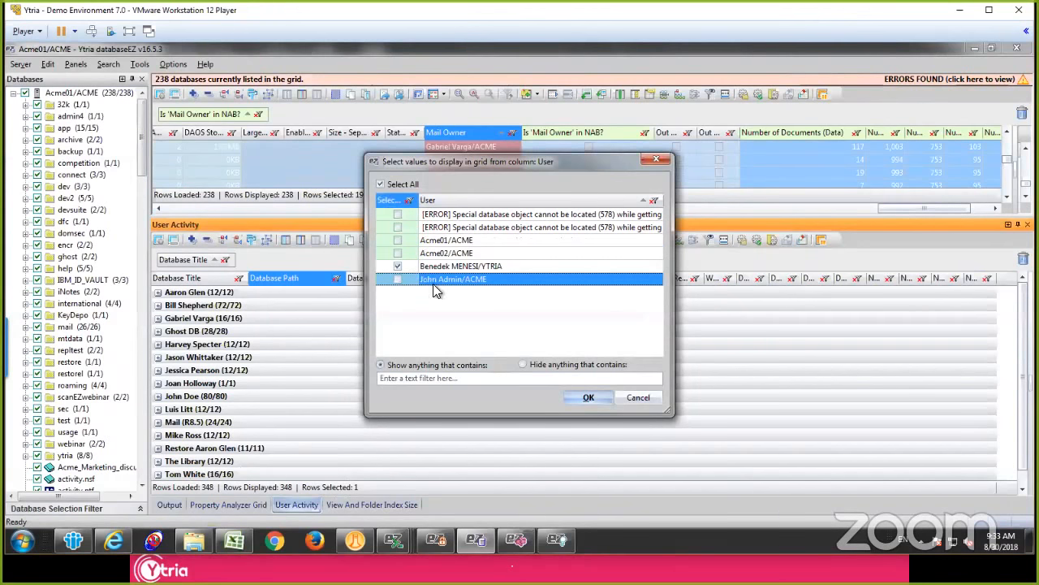
pyautogui.click(589, 398)
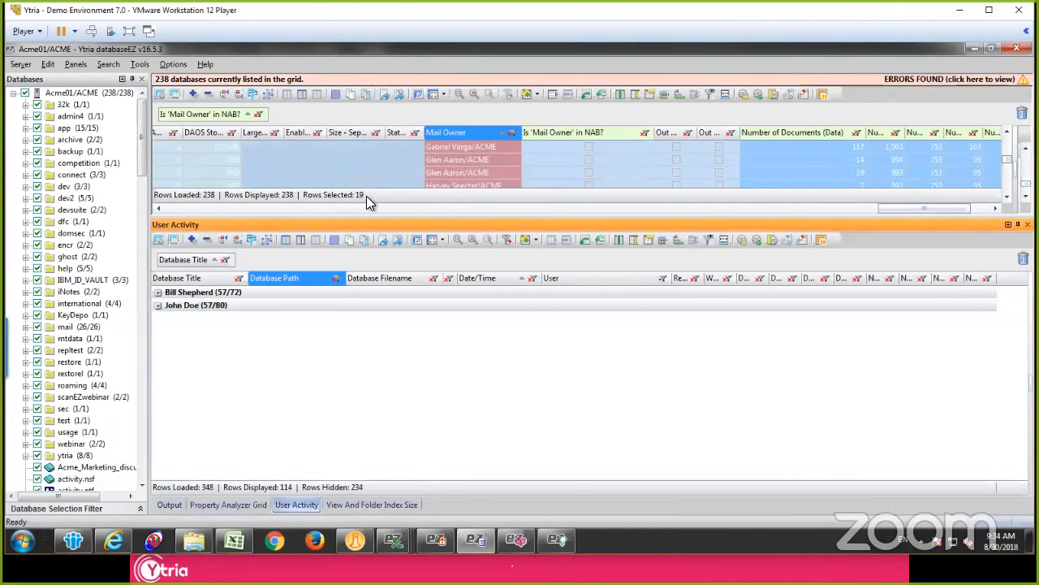
# Step: Check the database groups left in the user activity results and enlarge the main database grid above them
pyautogui.click(196, 296)
pyautogui.click(196, 305)
pyautogui.click(197, 293)
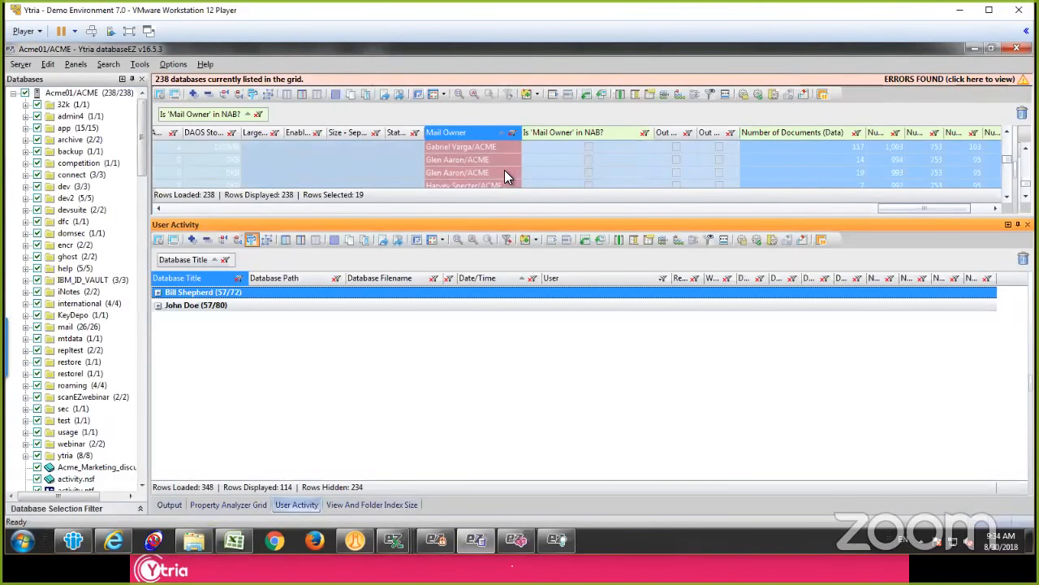
pyautogui.moveTo(504, 212); pyautogui.dragTo(497, 294)
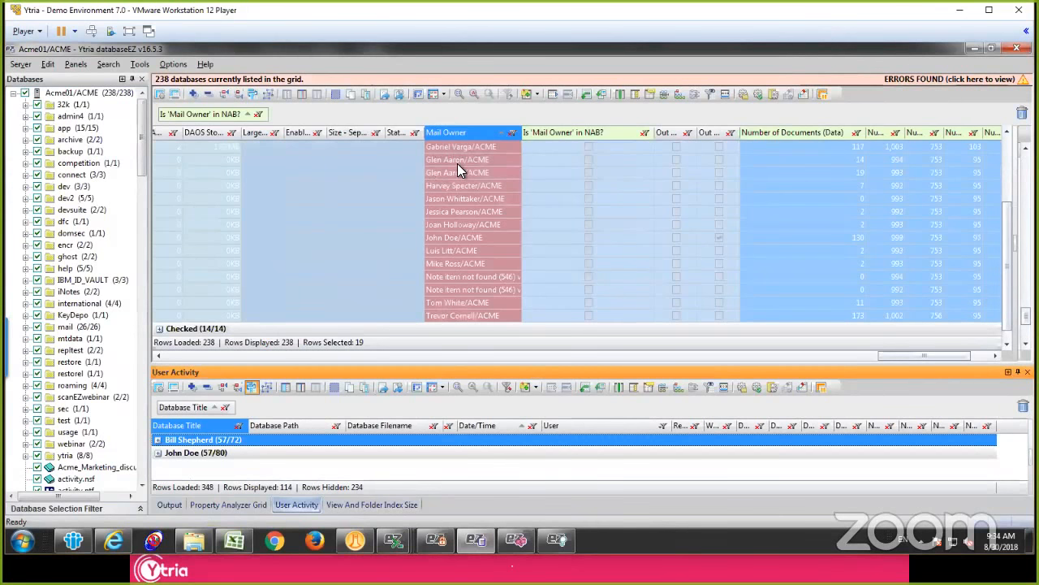
# Step: Examine the mail owners and matching database filenames listed in the Unchecked group
pyautogui.click(457, 163)
pyautogui.rightClick(457, 166)
pyautogui.click(427, 176)
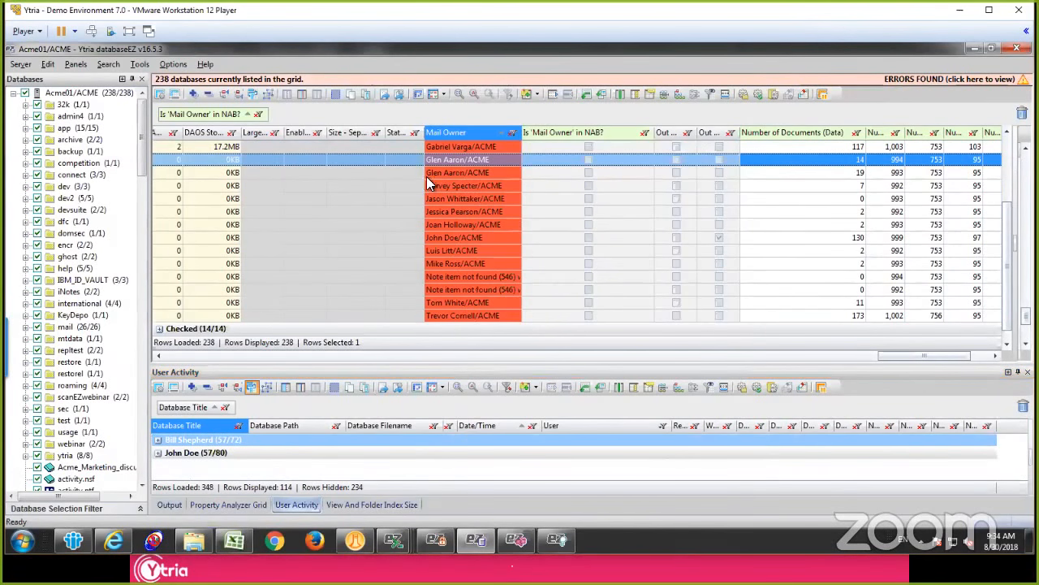
pyautogui.click(441, 173)
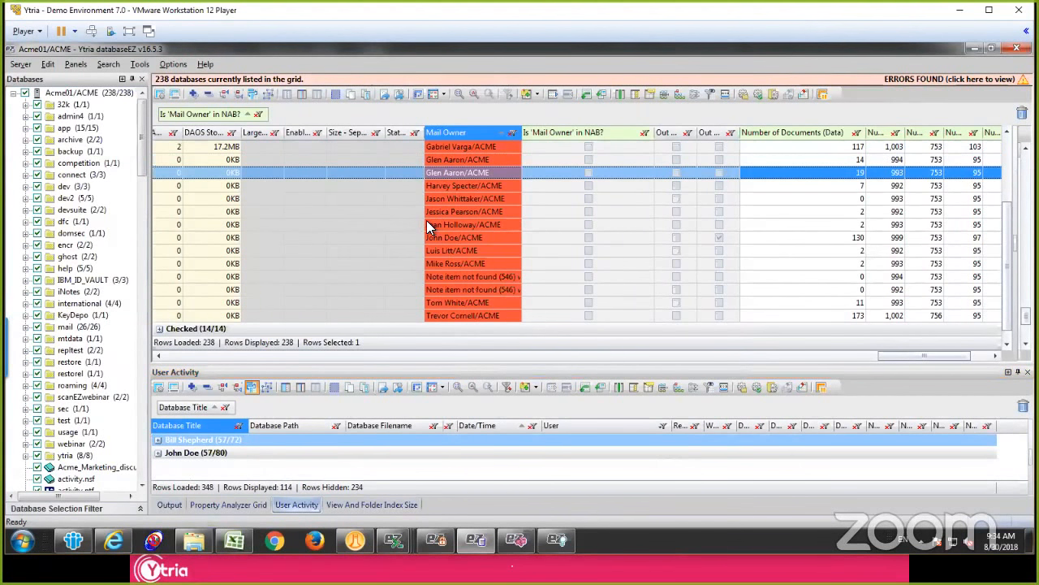
pyautogui.scroll(-1, 373, 248)
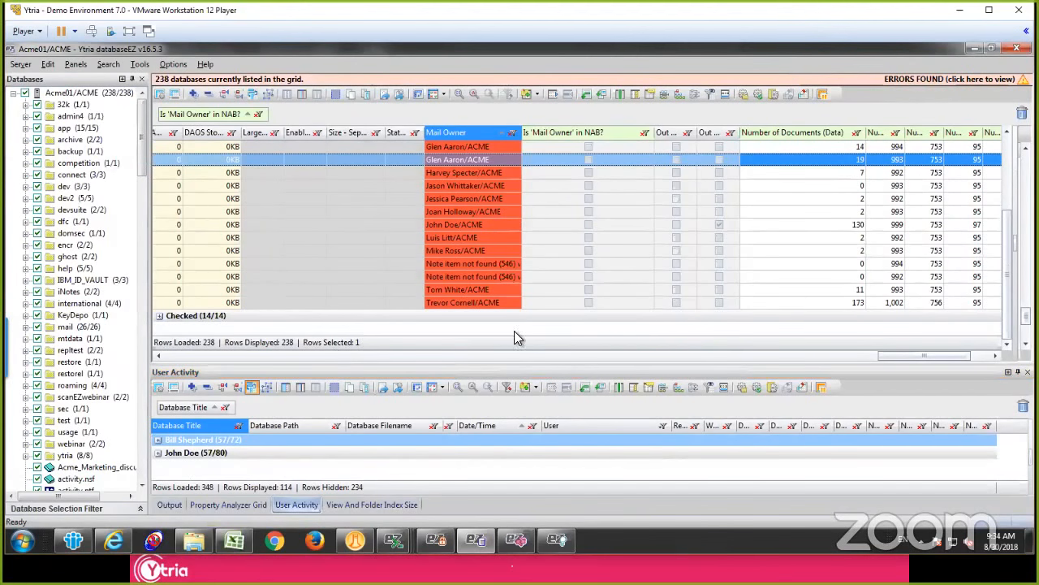
pyautogui.moveTo(907, 355); pyautogui.dragTo(219, 323)
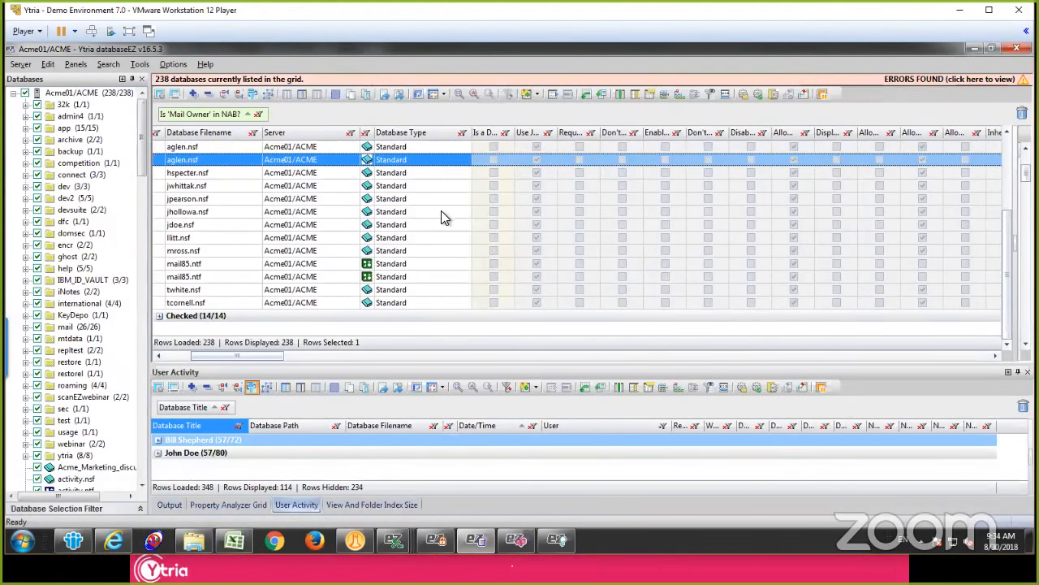
# Step: Select the first twelve databases of the Unchecked group, view their Template Build Properties and close the dialog without applying changes
pyautogui.click(443, 211)
pyautogui.scroll(3, 446, 191)
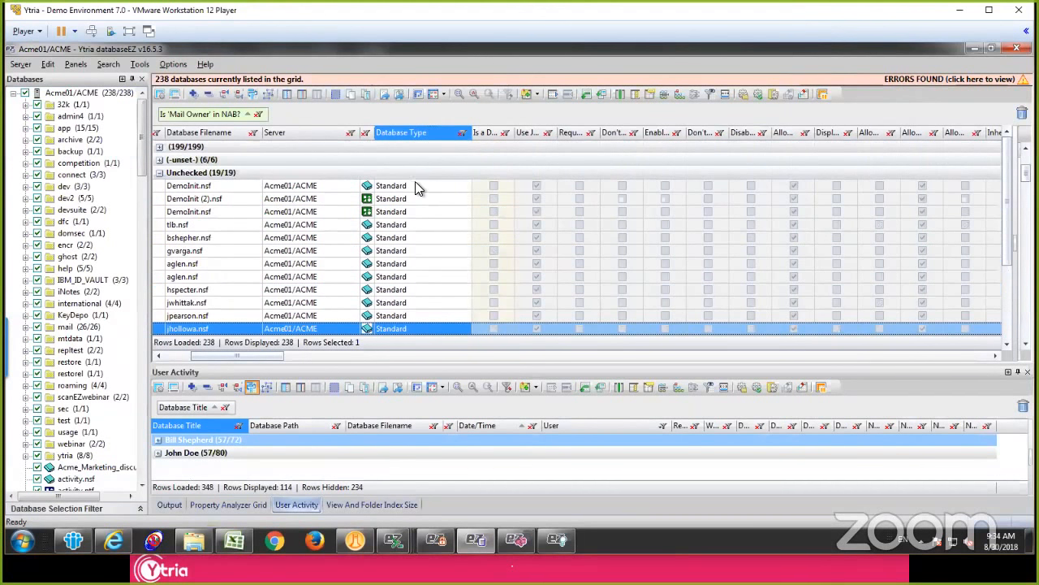
pyautogui.keyDown('shift'); pyautogui.click(413, 186); pyautogui.keyUp('shift')
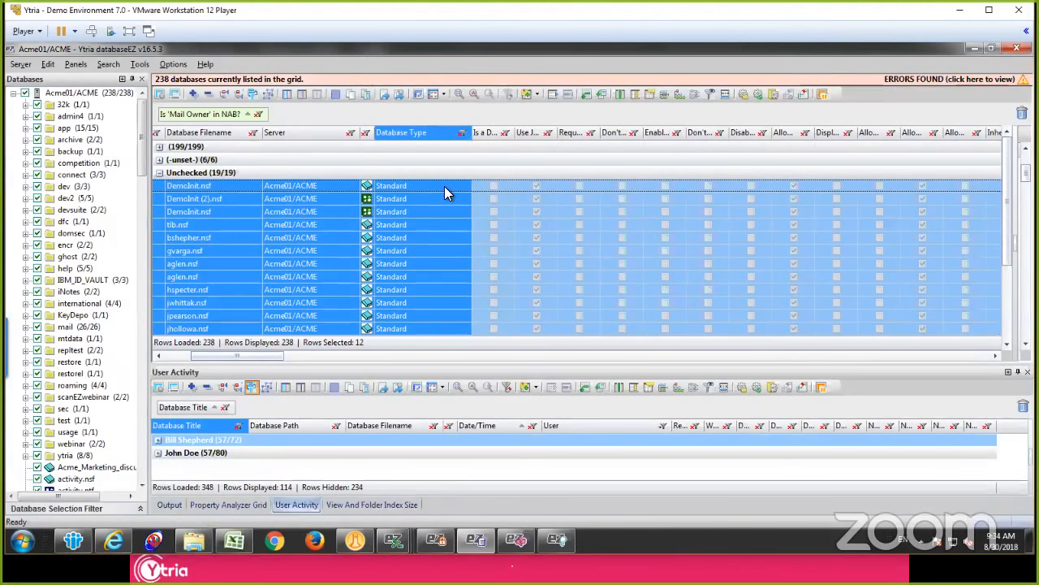
pyautogui.rightClick(444, 186)
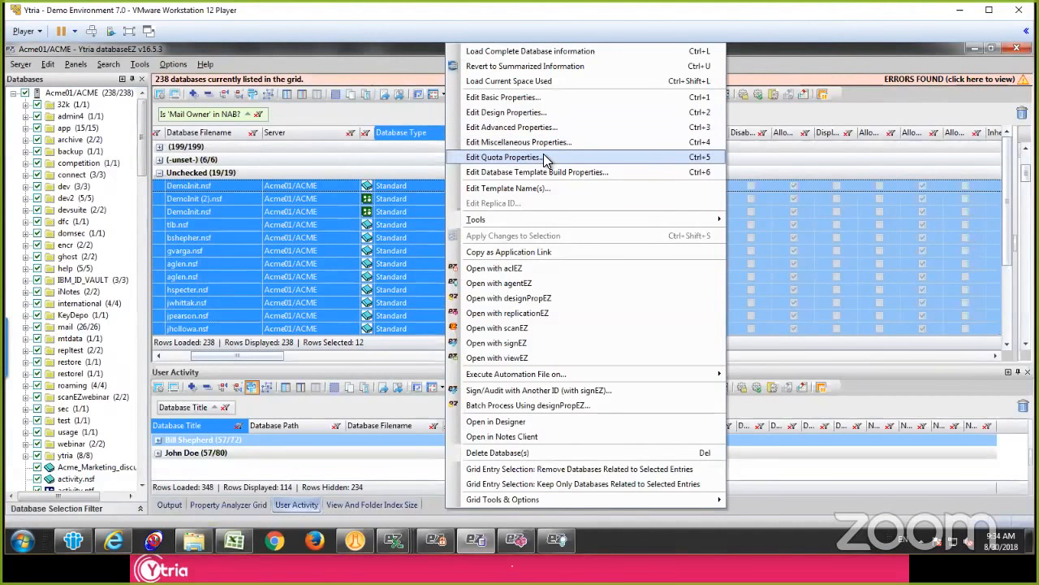
pyautogui.click(575, 171)
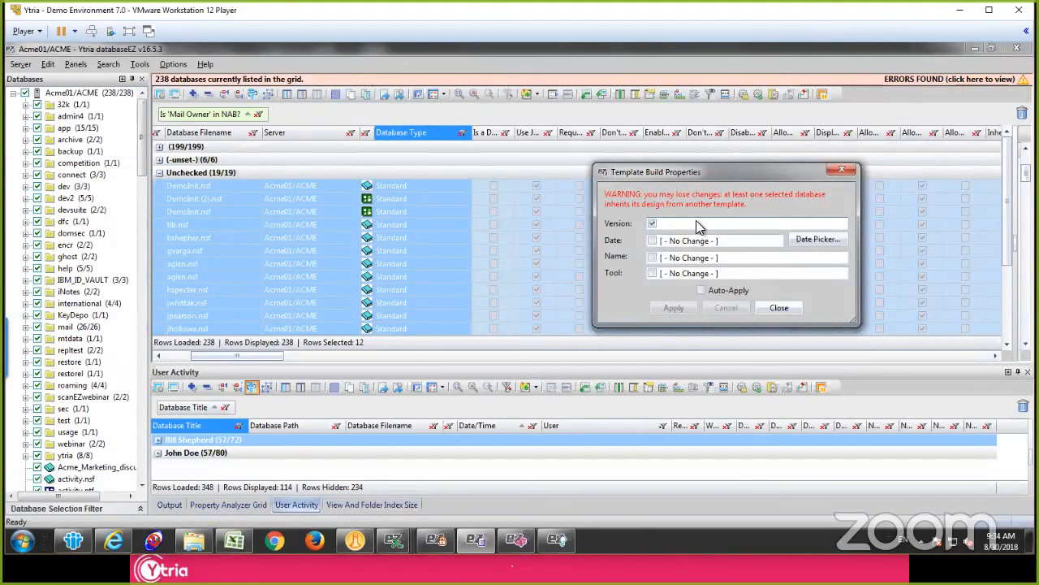
pyautogui.click(696, 226)
pyautogui.click(779, 309)
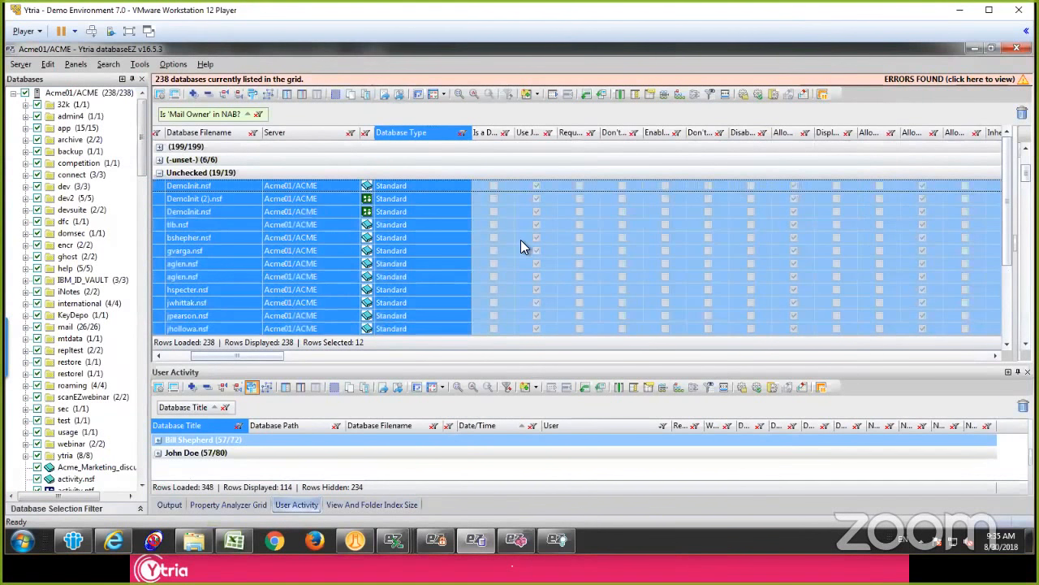
# Step: Select the Unchecked databases from tlb.nsf through the first mail85.ntf and copy them as application links
pyautogui.click(457, 227)
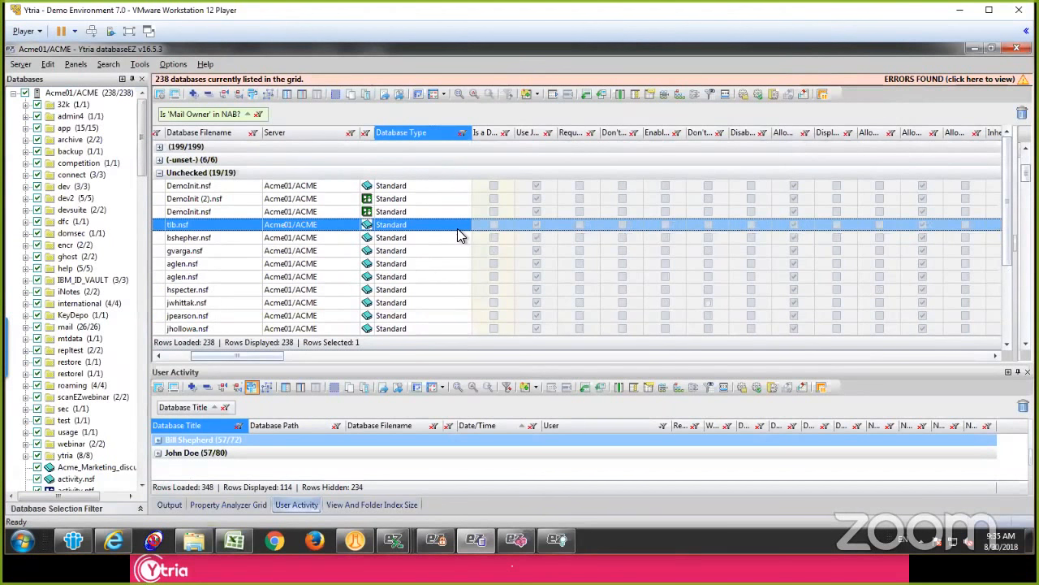
pyautogui.keyDown('shift'); pyautogui.click(446, 307); pyautogui.keyUp('shift')
pyautogui.scroll(-3, 446, 304)
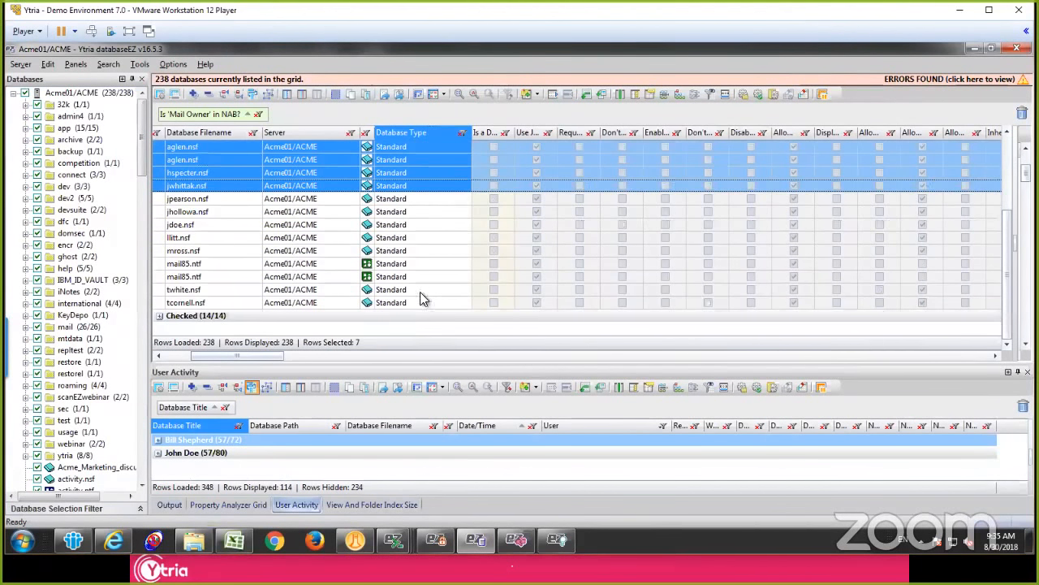
pyautogui.keyDown('shift'); pyautogui.click(416, 267); pyautogui.keyUp('shift')
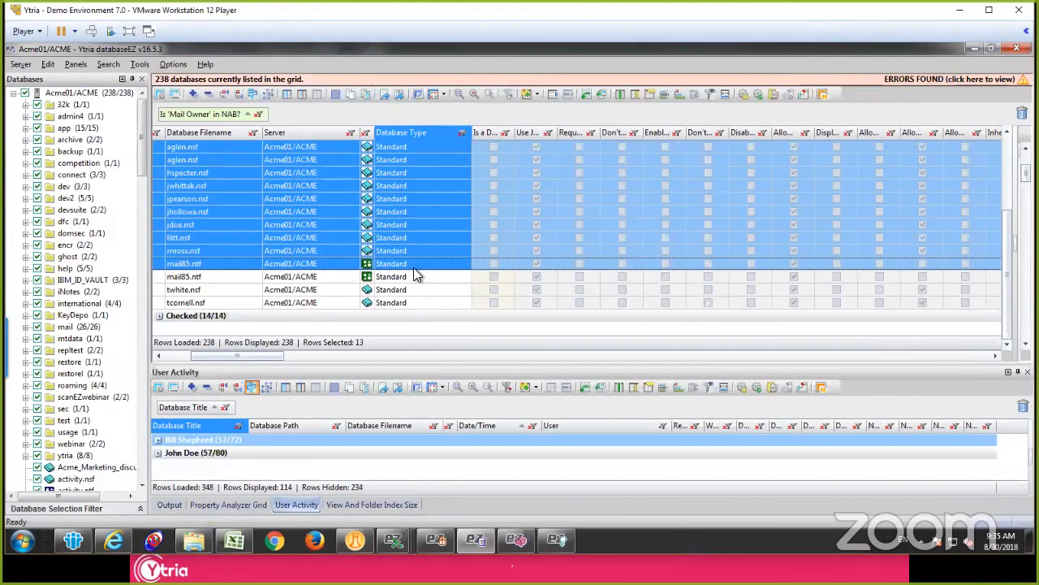
pyautogui.rightClick(418, 209)
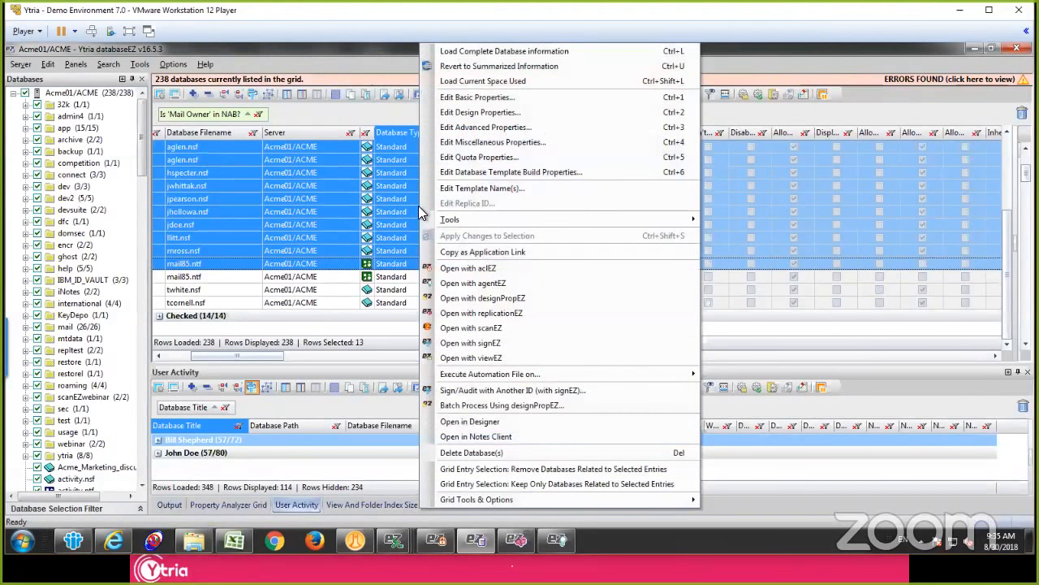
pyautogui.click(543, 253)
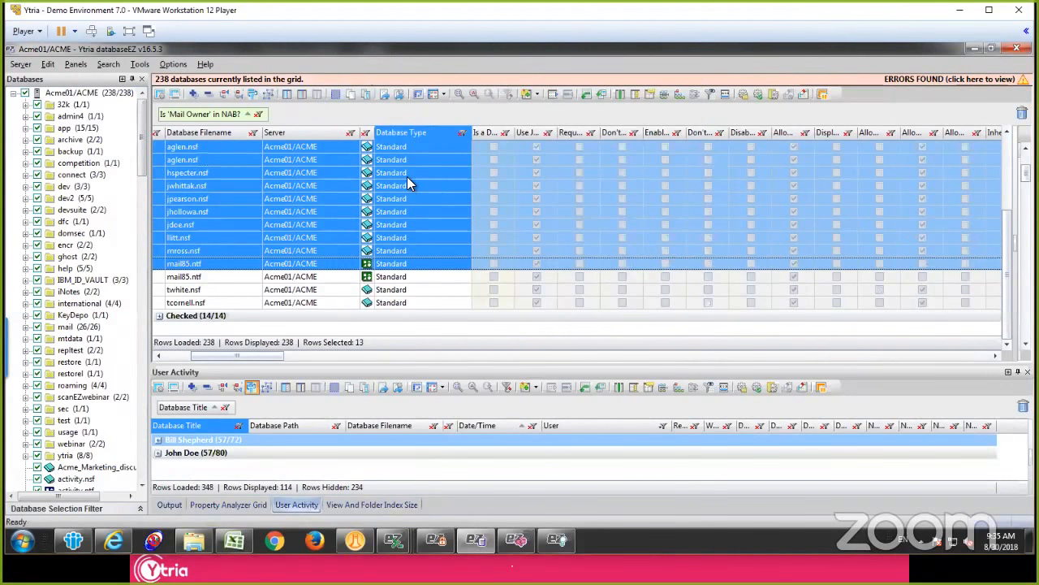
# Step: Switch to IBM Notes and paste the copied application links into the body of a new message
pyautogui.scroll(3, 407, 178)
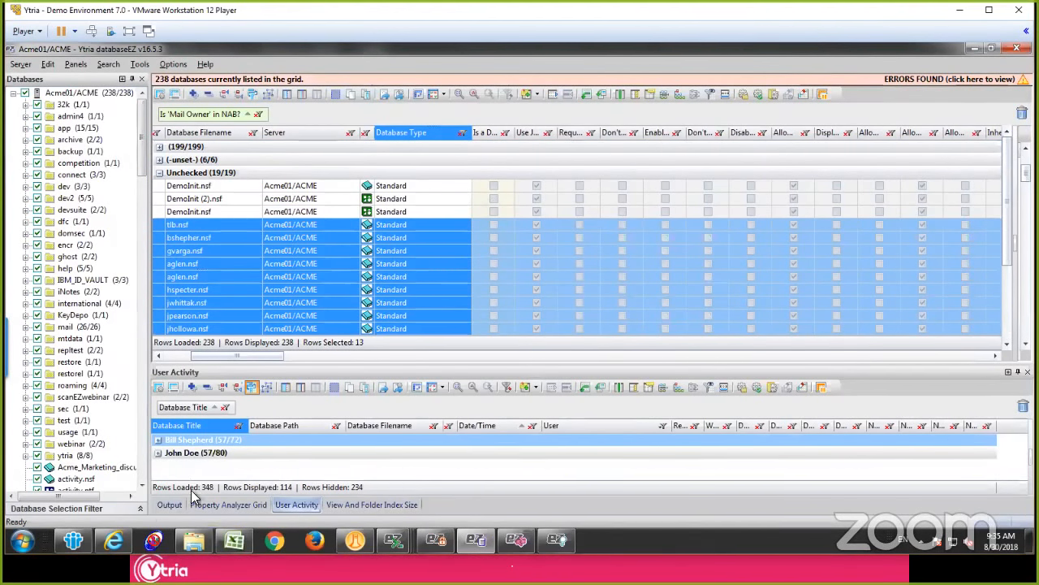
pyautogui.click(73, 540)
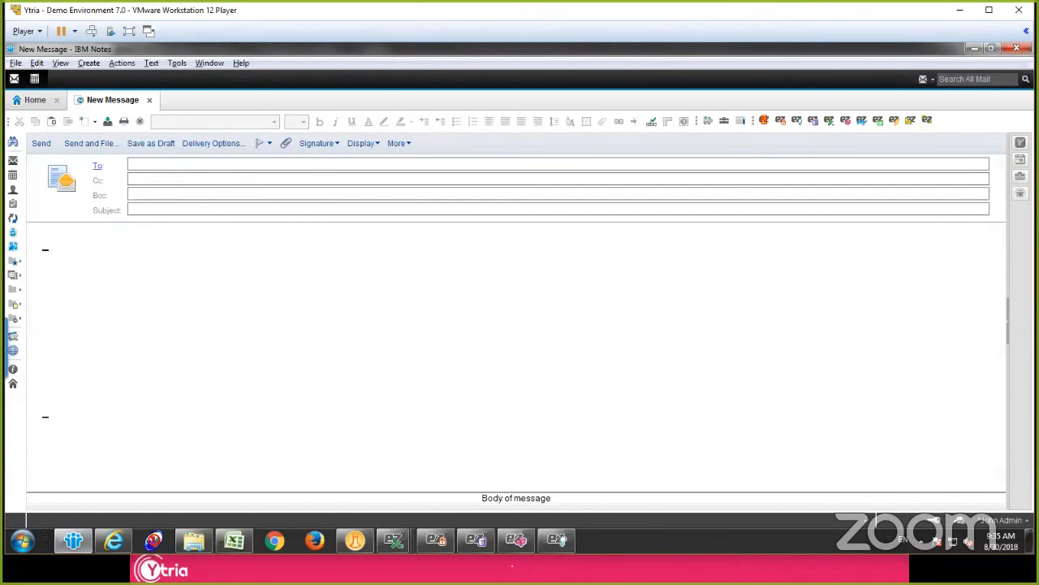
pyautogui.moveTo(55, 241); pyautogui.dragTo(232, 237)
pyautogui.click(258, 322)
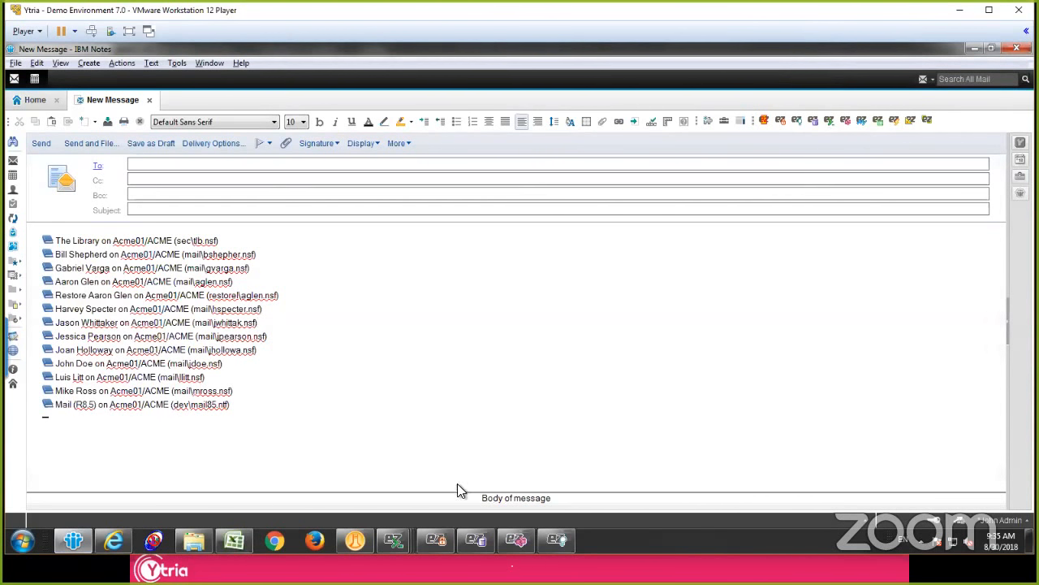
# Step: Return to databaseEZ, close it and switch to agentEZ
pyautogui.click(475, 540)
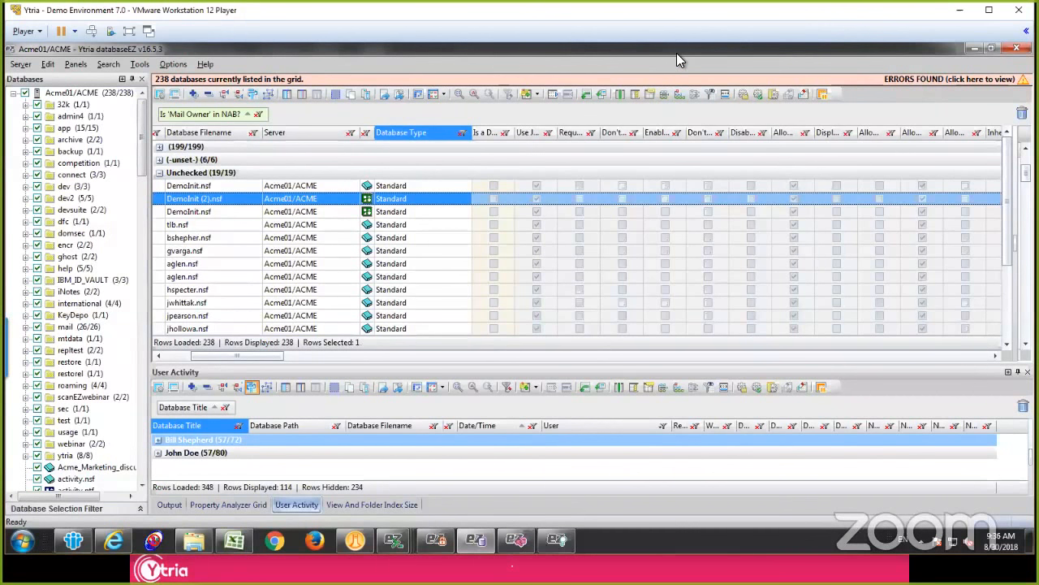
pyautogui.click(1017, 48)
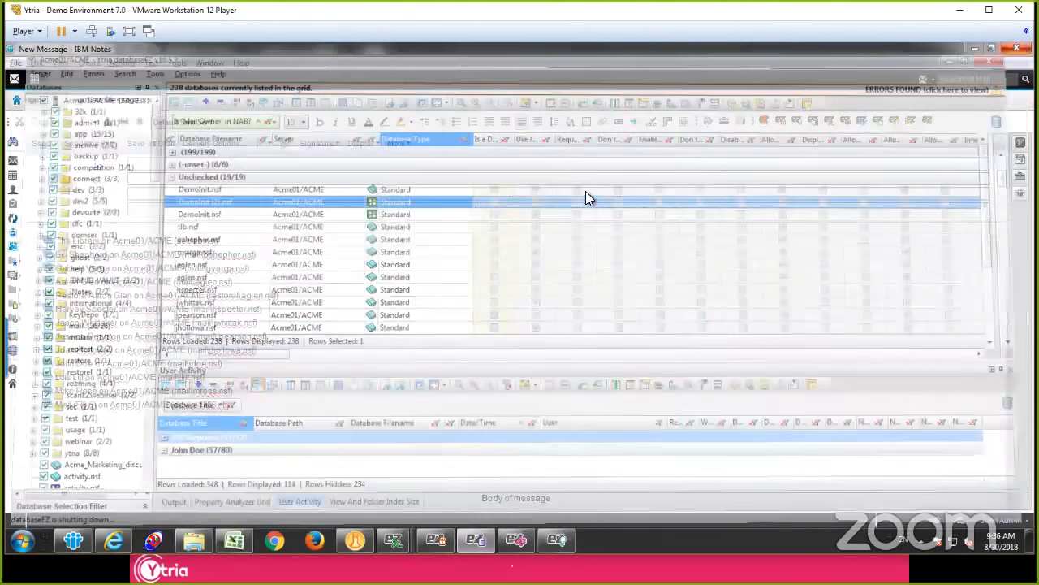
pyautogui.click(583, 188)
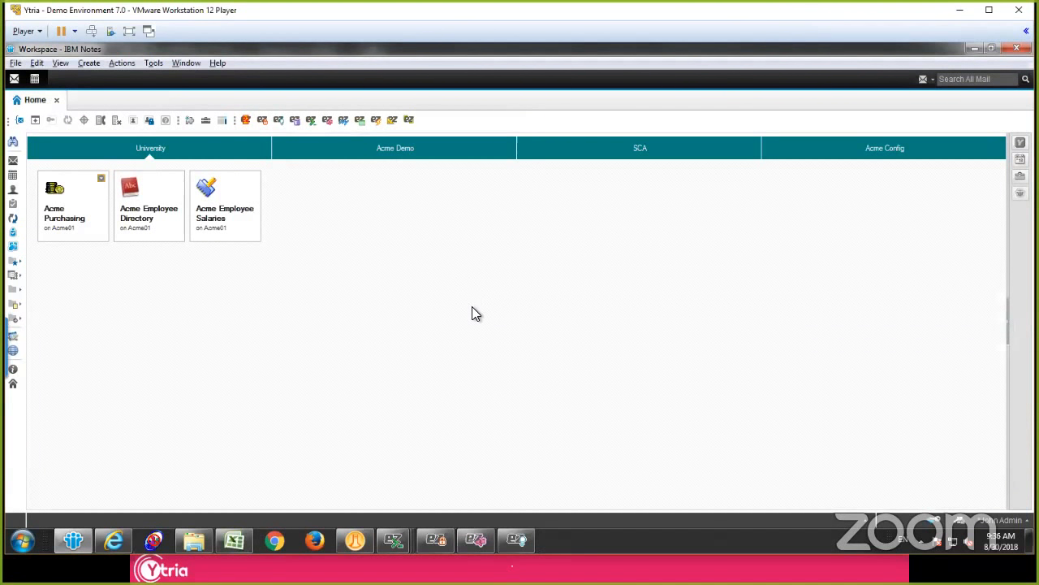
pyautogui.click(524, 540)
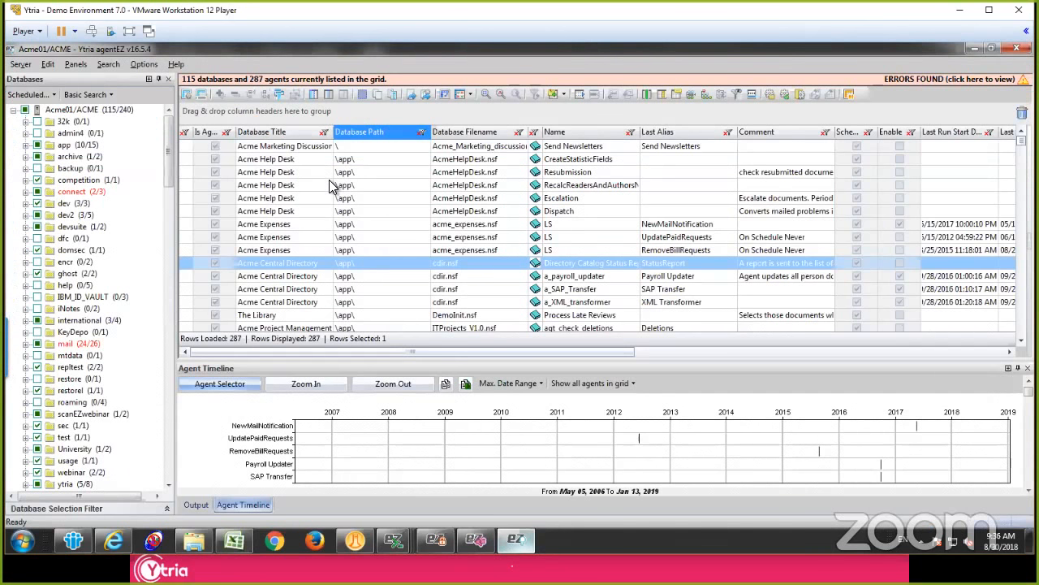
# Step: Look at the agent type choices for loading agents, leaving Scheduled agents only selected
pyautogui.click(330, 186)
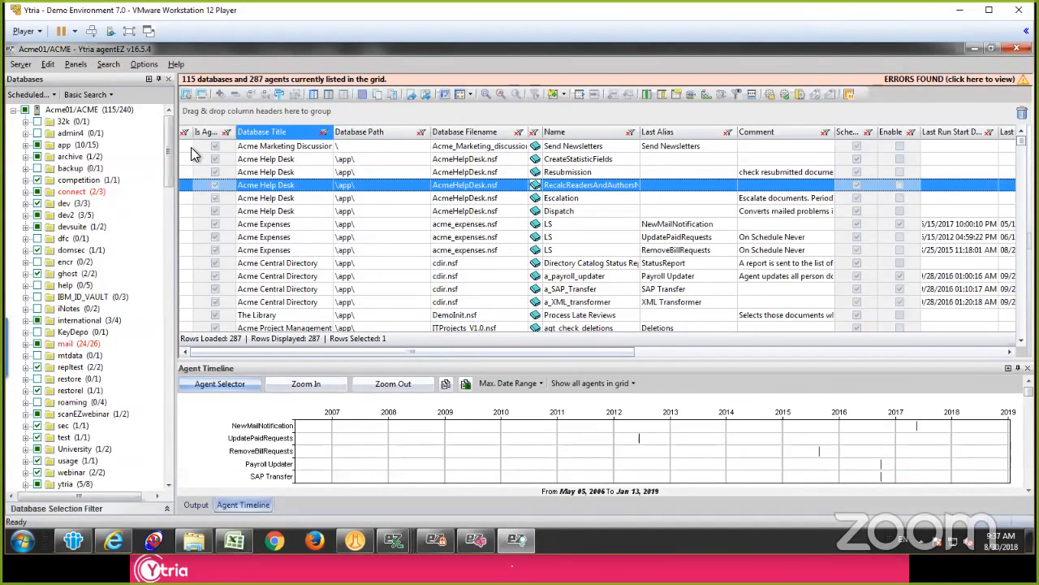
pyautogui.click(31, 95)
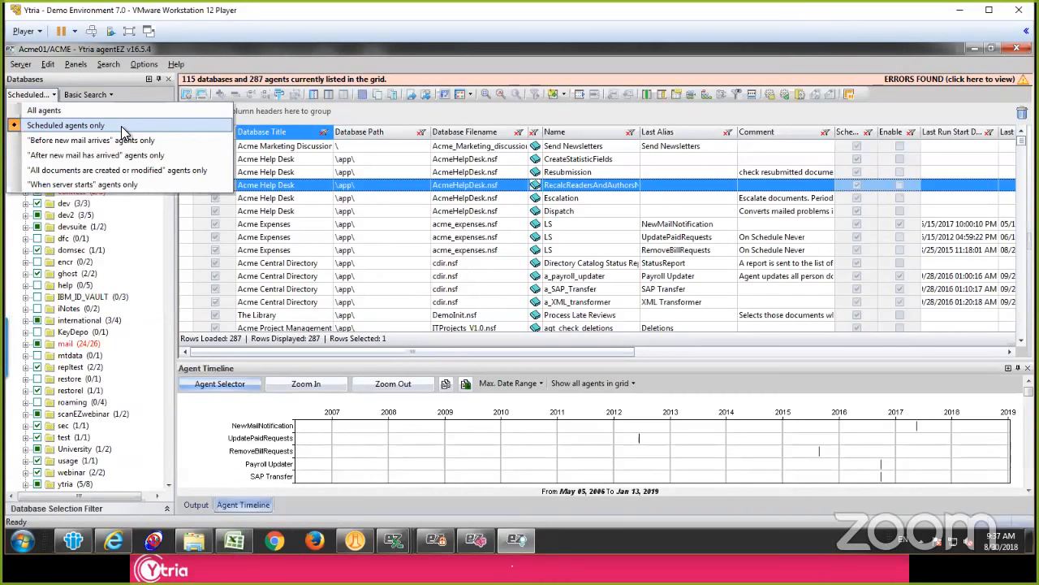
pyautogui.click(399, 213)
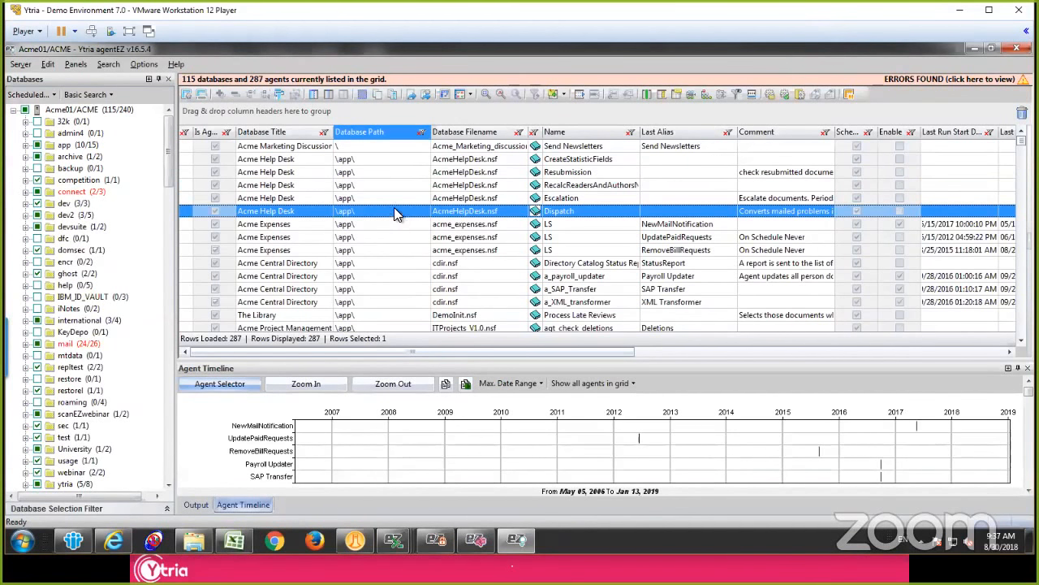
pyautogui.click(296, 184)
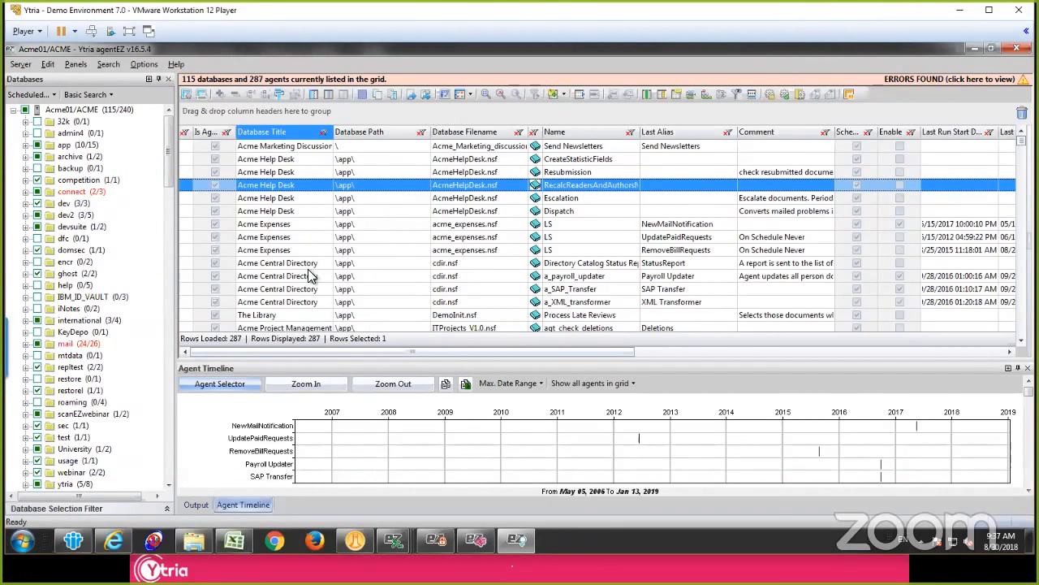
# Step: Make every column in the agent grid visible using the Grid Manager, and hide the manager again
pyautogui.moveTo(300, 353); pyautogui.dragTo(700, 360)
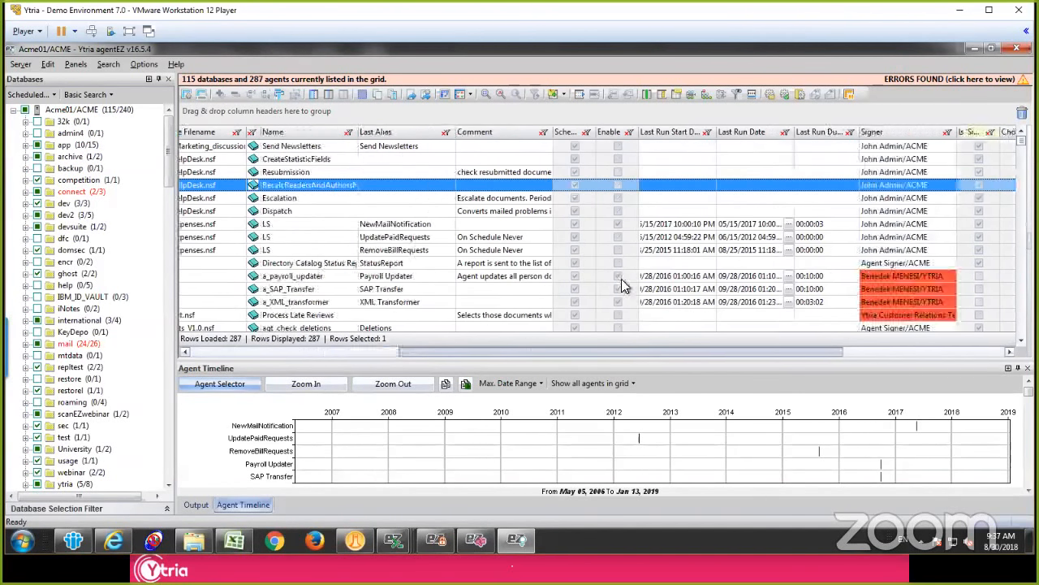
pyautogui.click(187, 96)
pyautogui.click(955, 271)
pyautogui.hotkey('ctrl', 'a')
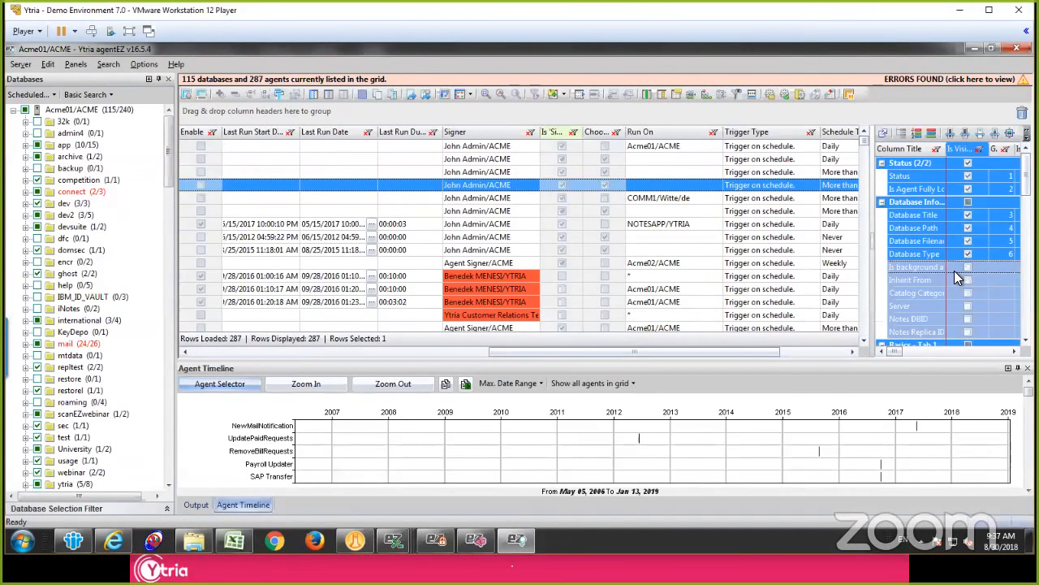
pyautogui.click(964, 287)
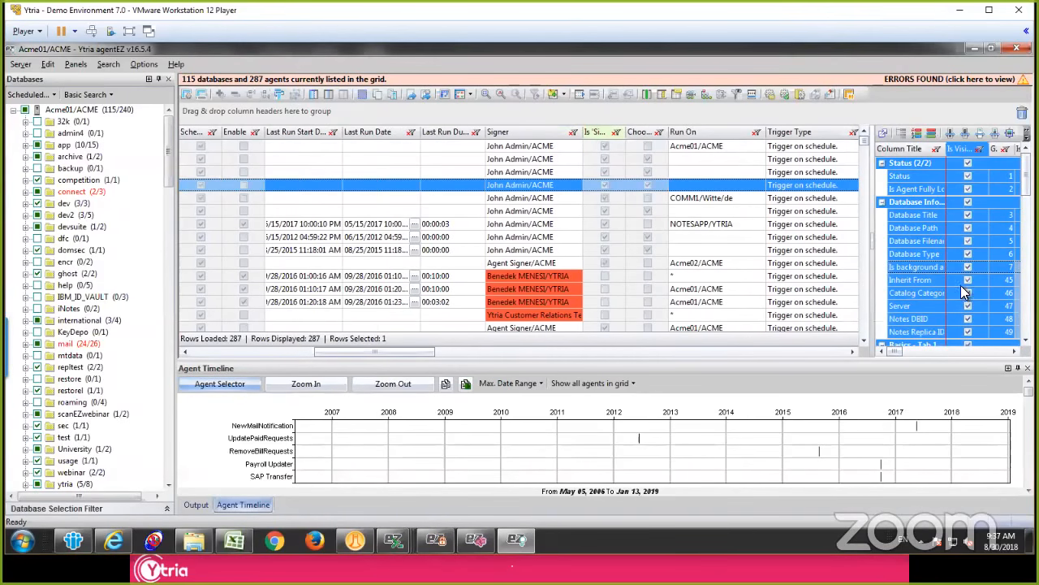
pyautogui.click(715, 264)
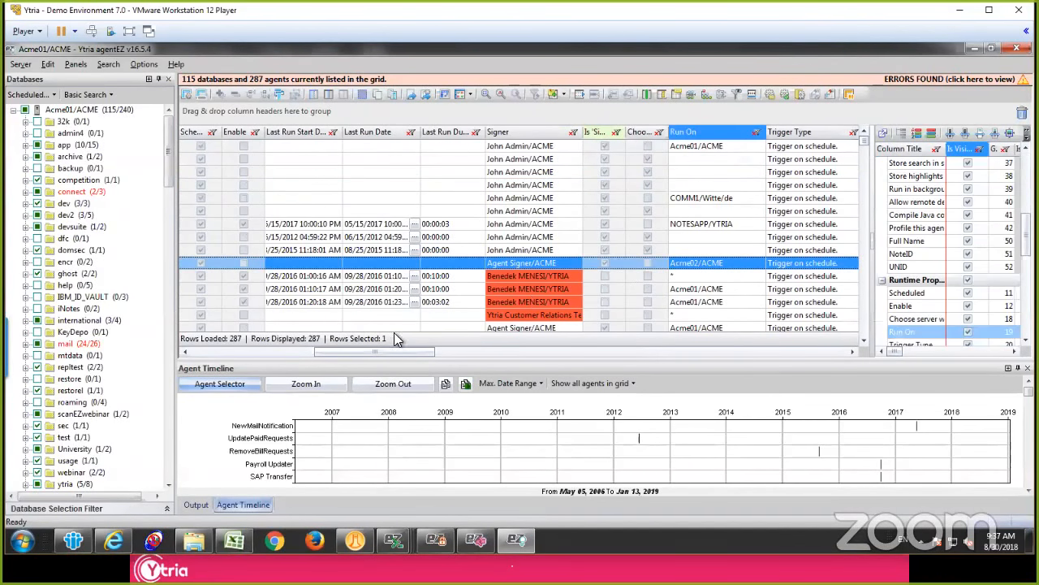
pyautogui.moveTo(382, 353); pyautogui.dragTo(262, 338)
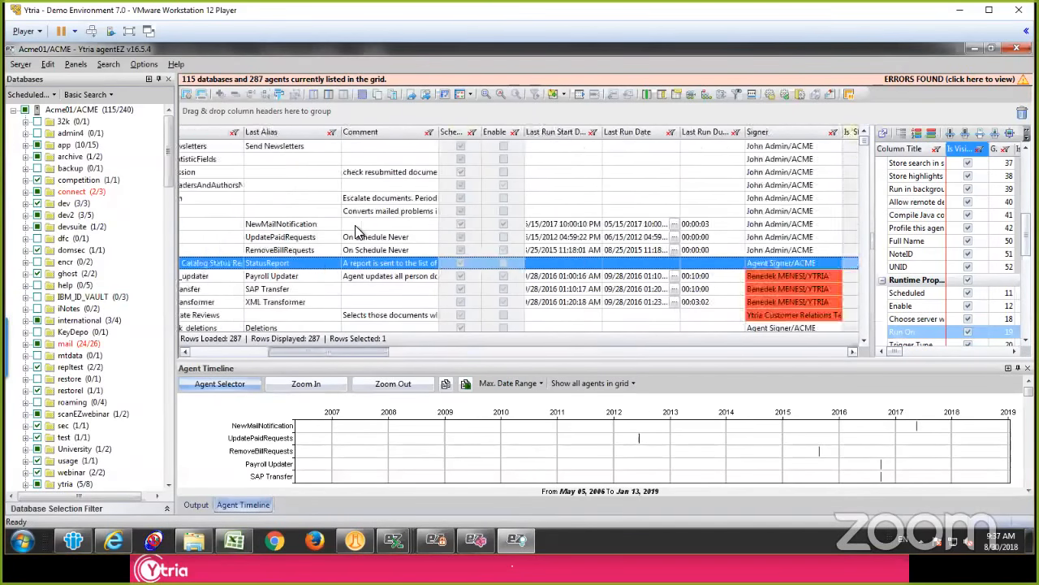
pyautogui.click(360, 225)
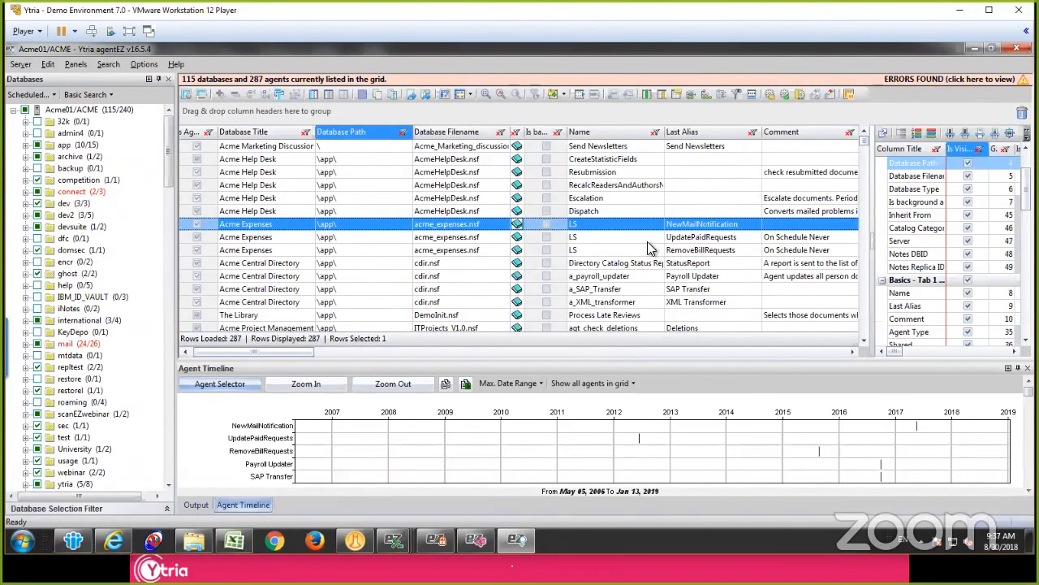
pyautogui.click(871, 245)
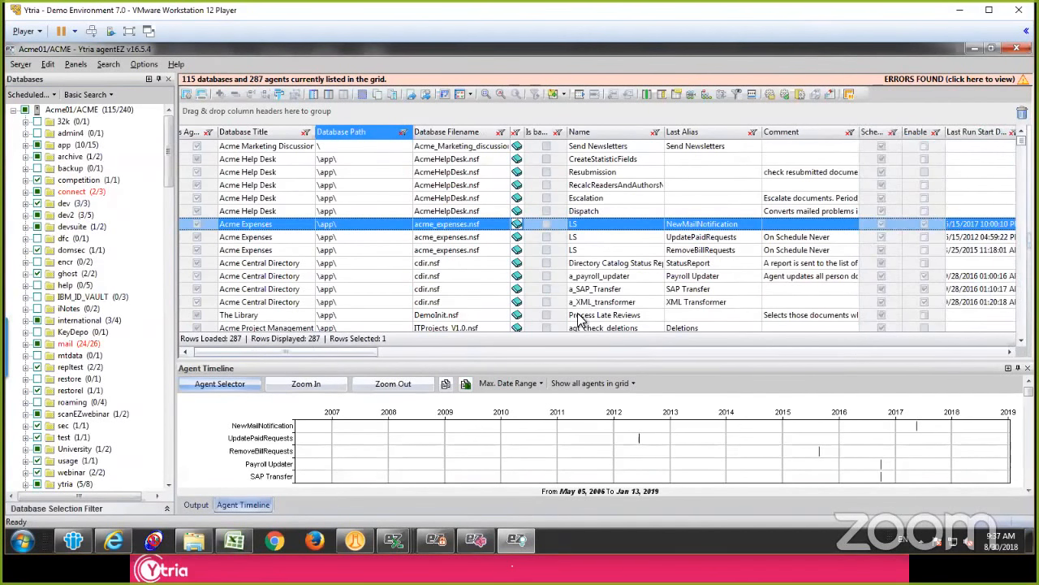
# Step: Group the agents by Schedule Type with Agent Schedule as the second level, and collapse all groups
pyautogui.moveTo(290, 348); pyautogui.dragTo(477, 342)
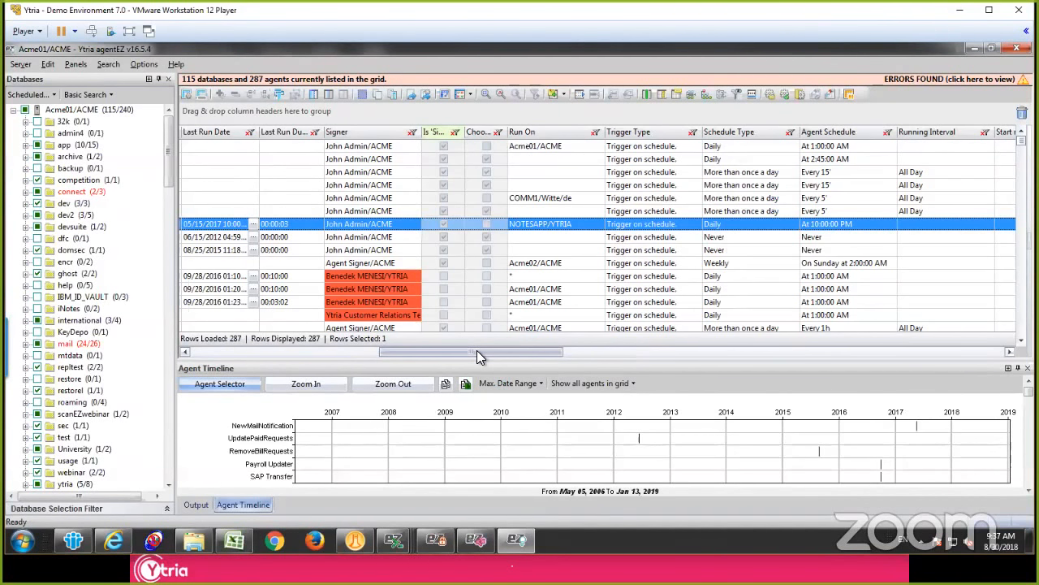
pyautogui.moveTo(729, 132); pyautogui.dragTo(721, 111)
pyautogui.moveTo(836, 138); pyautogui.dragTo(845, 115)
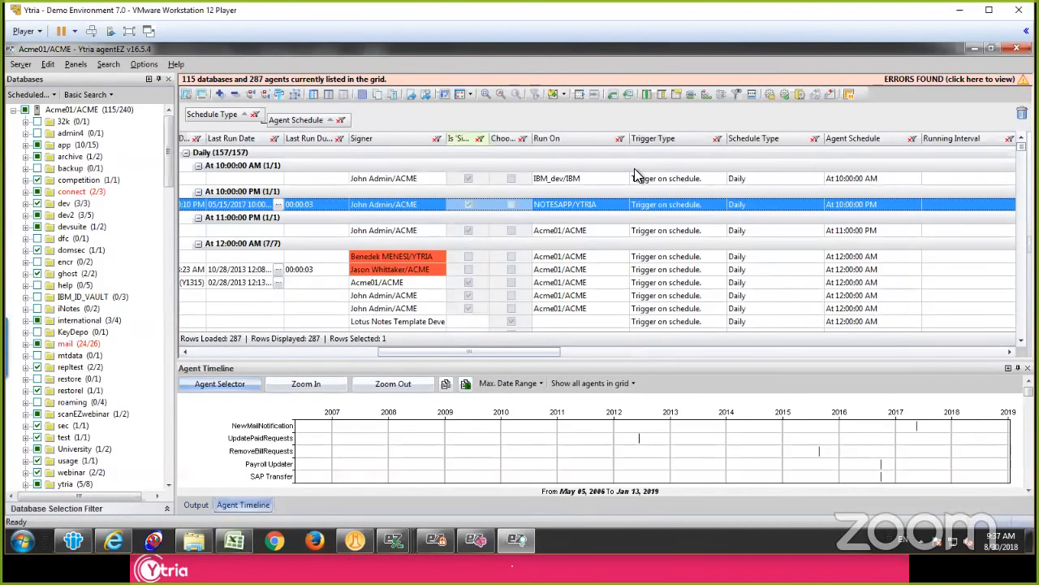
pyautogui.doubleClick(638, 169)
pyautogui.click(260, 152)
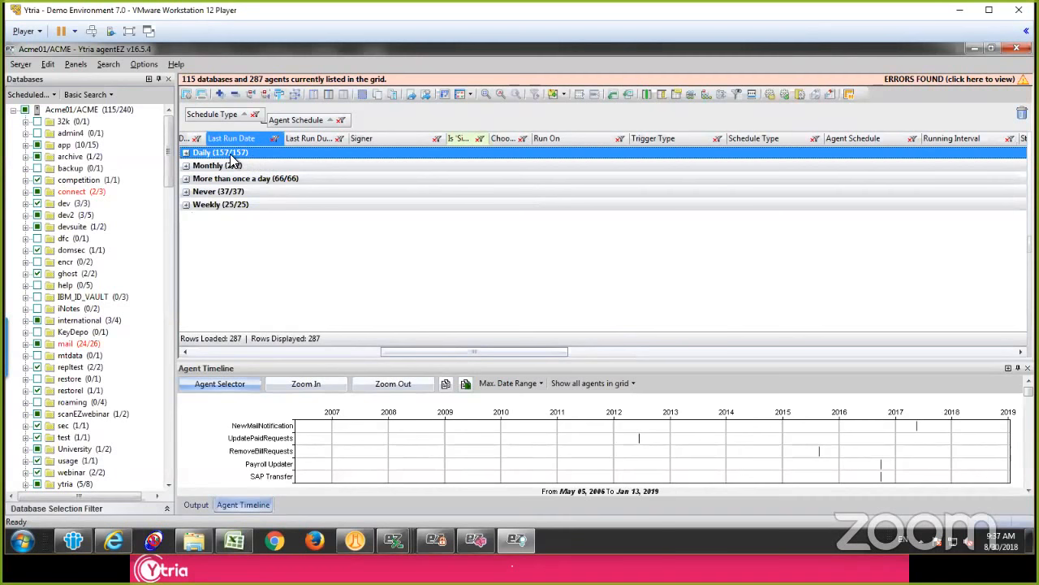
# Step: Expand the Daily schedule group and look through the agents set to run at 1:00:00 AM
pyautogui.click(186, 152)
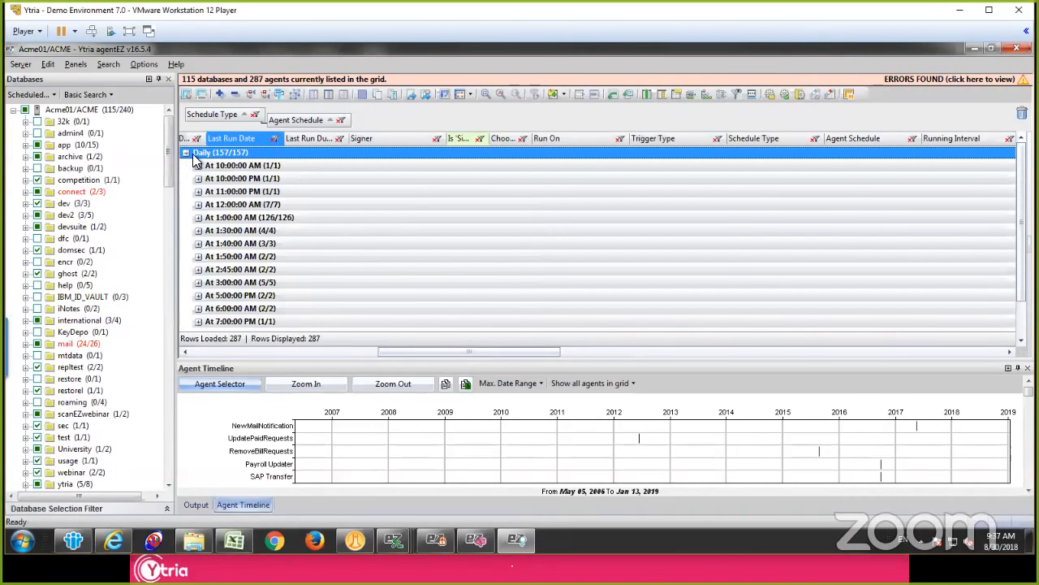
pyautogui.click(245, 166)
pyautogui.click(261, 217)
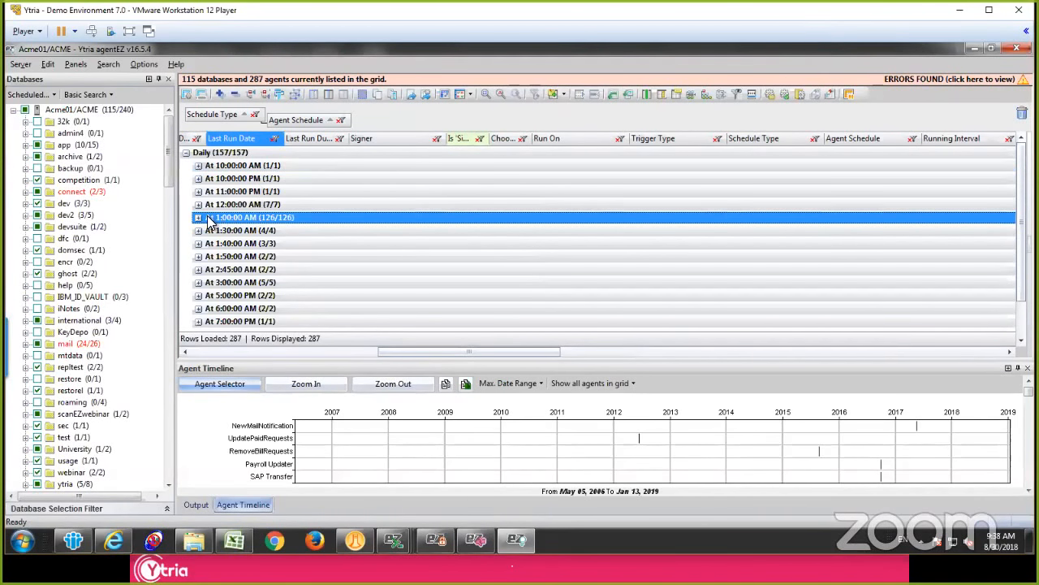
pyautogui.click(198, 217)
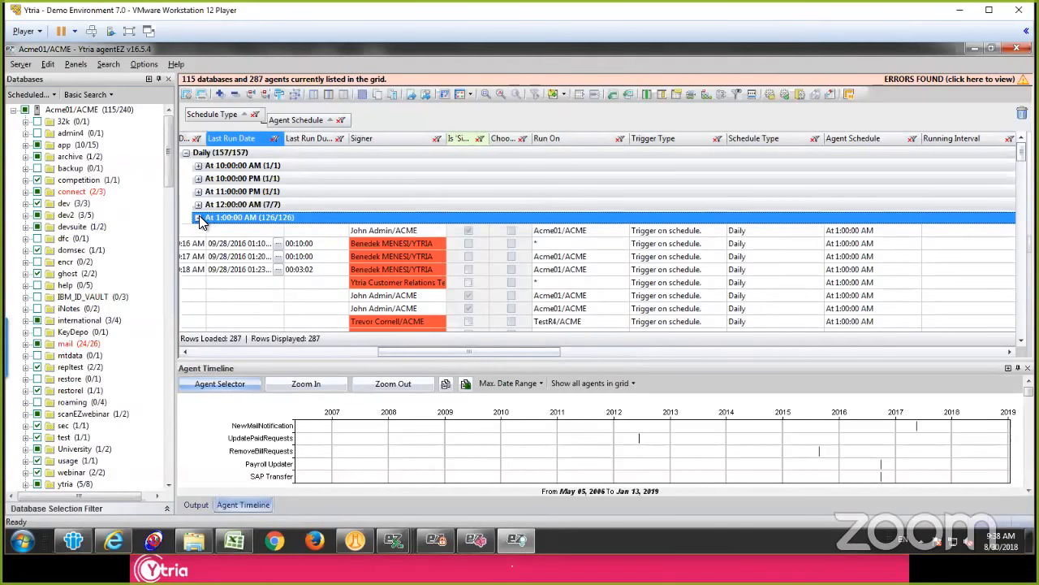
pyautogui.click(198, 217)
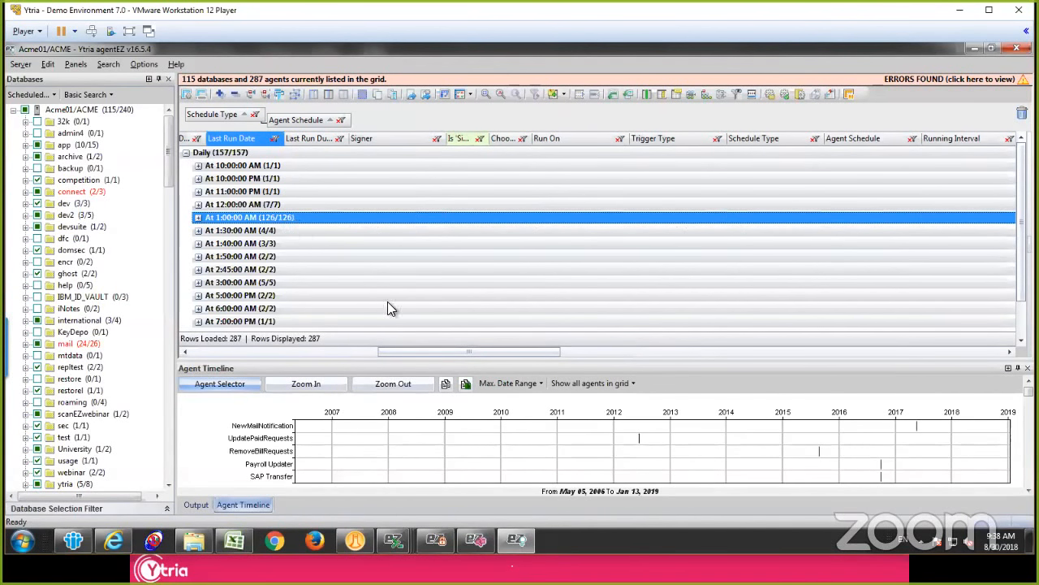
# Step: Add Enable as the top grouping level above Schedule Type and expand only the Checked group
pyautogui.moveTo(428, 351); pyautogui.dragTo(333, 335)
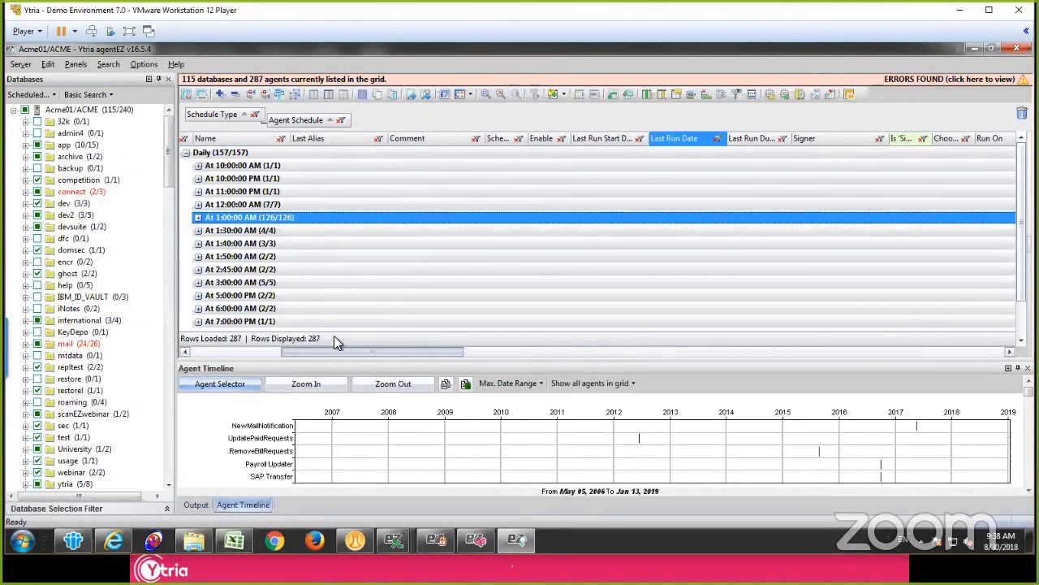
pyautogui.moveTo(537, 139); pyautogui.dragTo(200, 112)
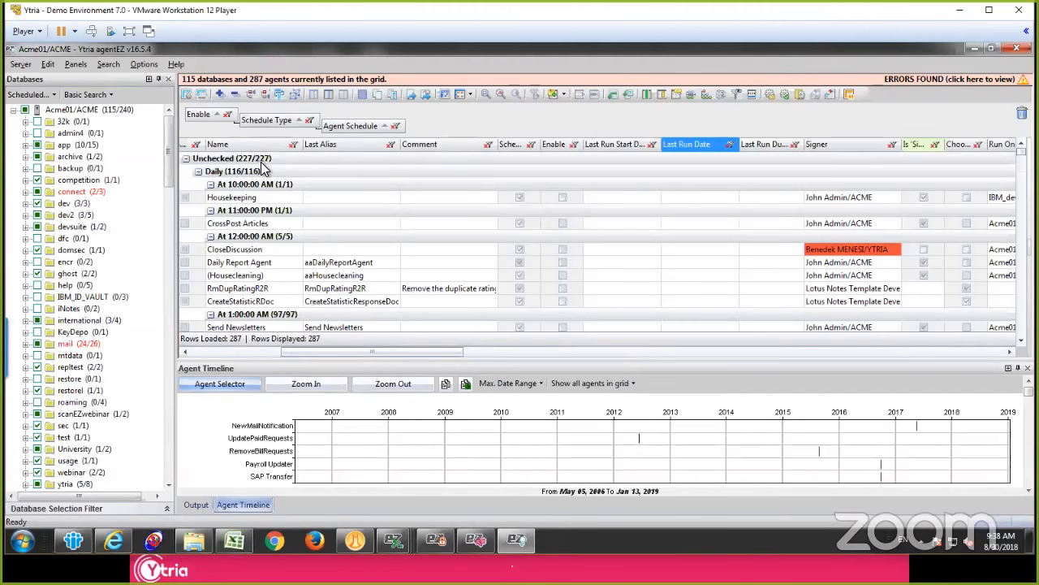
pyautogui.click(192, 173)
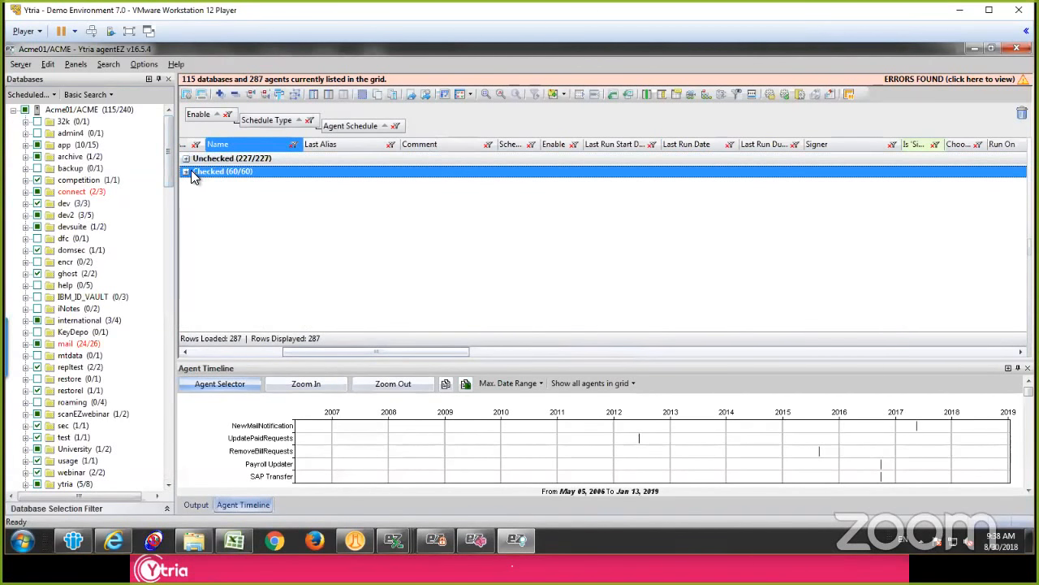
pyautogui.click(186, 173)
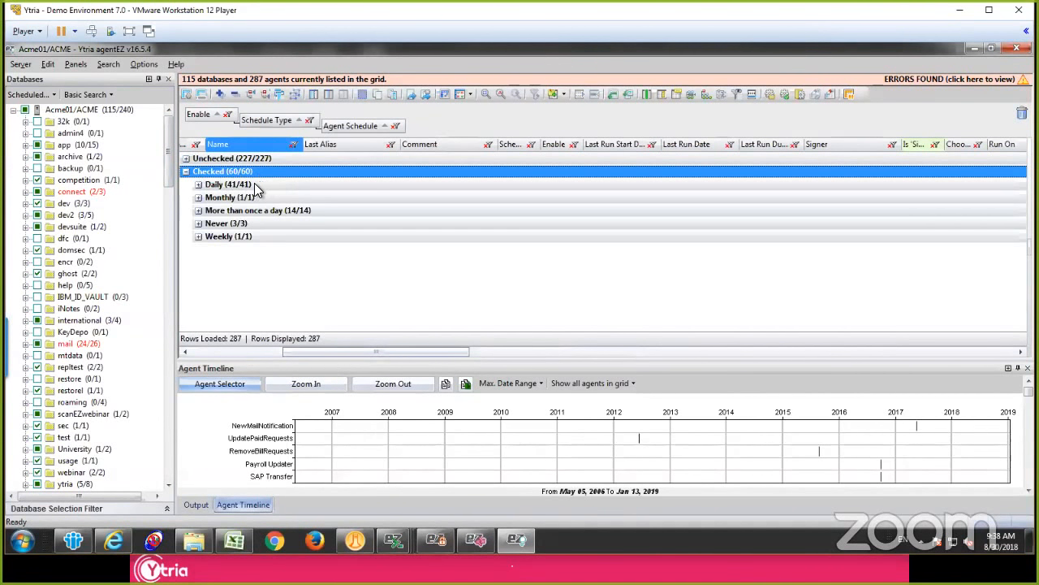
# Step: Expand the enabled agents' Daily group and its At 1:00:00 AM subgroup to list the agents
pyautogui.click(254, 184)
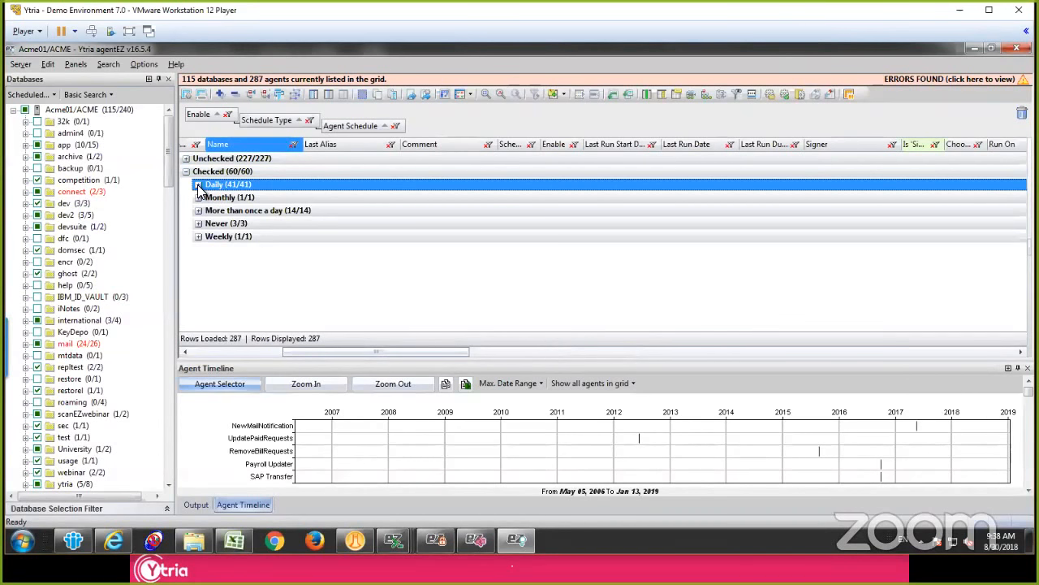
pyautogui.click(198, 185)
pyautogui.click(306, 223)
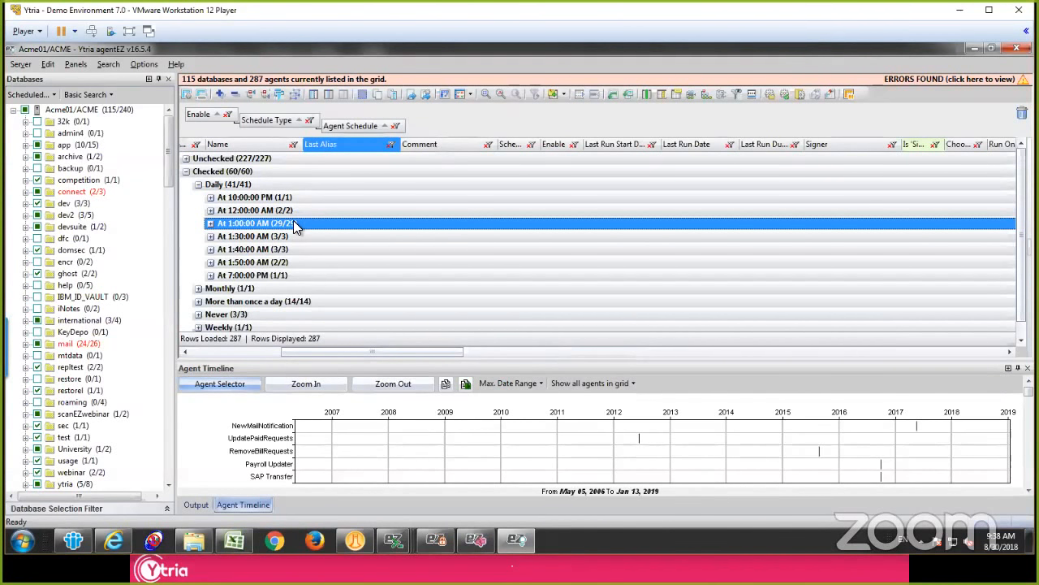
pyautogui.click(300, 227)
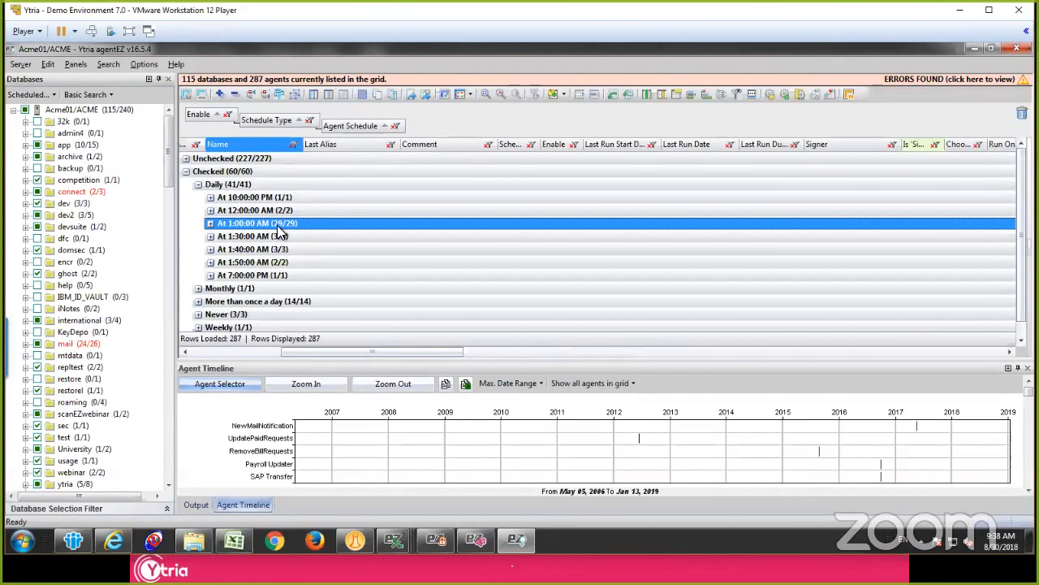
pyautogui.click(211, 223)
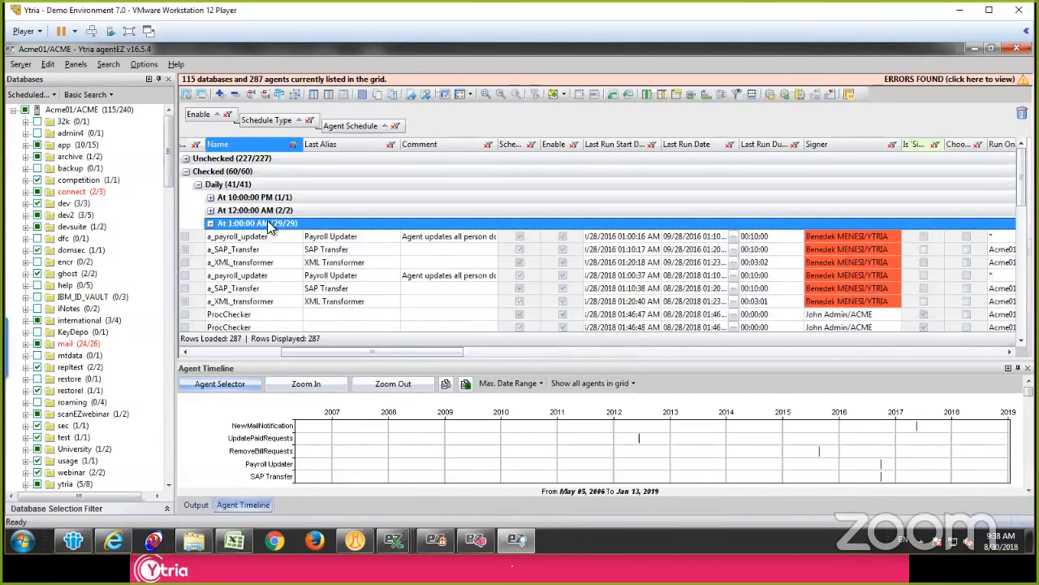
# Step: Select six consecutive 1:00 AM agents, from one a_XML_transformer through the next, and set their daily start time to 1:35:00 AM in the runtime properties
pyautogui.click(351, 237)
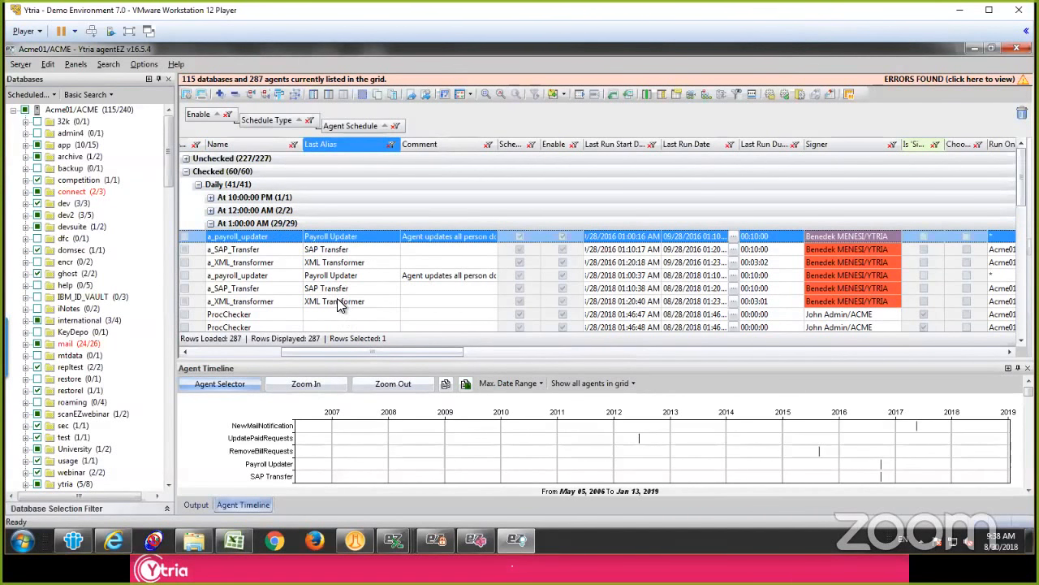
pyautogui.click(339, 302)
pyautogui.scroll(-2, 339, 292)
pyautogui.keyDown('shift'); pyautogui.click(333, 288); pyautogui.keyUp('shift')
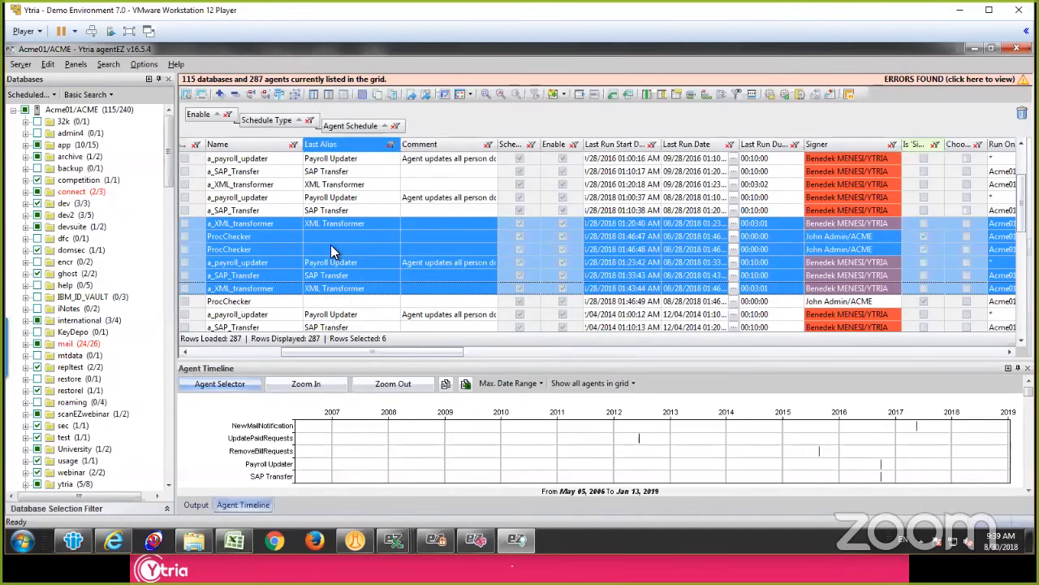
pyautogui.rightClick(331, 244)
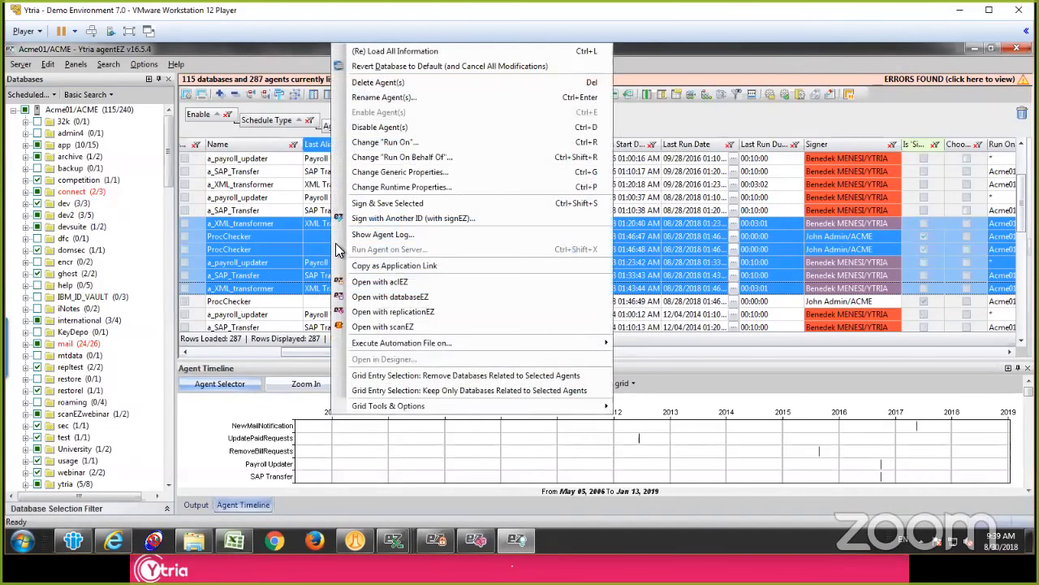
pyautogui.click(443, 186)
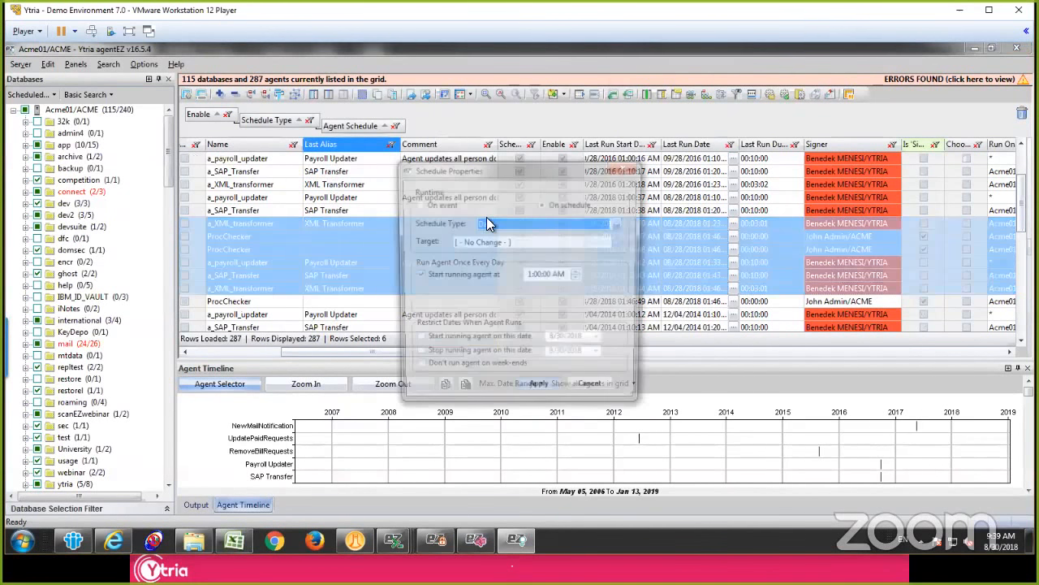
pyautogui.click(540, 274)
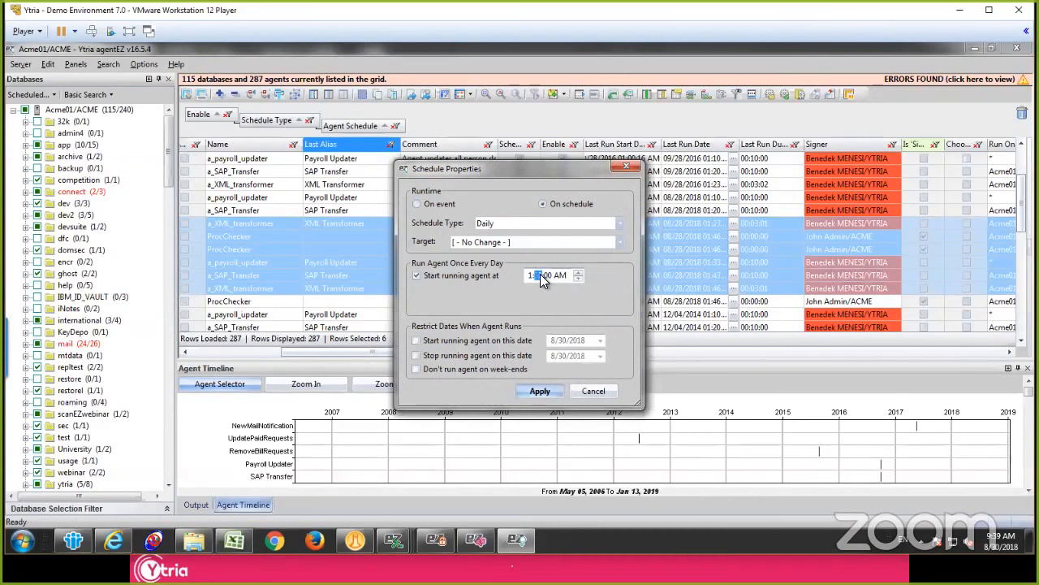
pyautogui.click(538, 390)
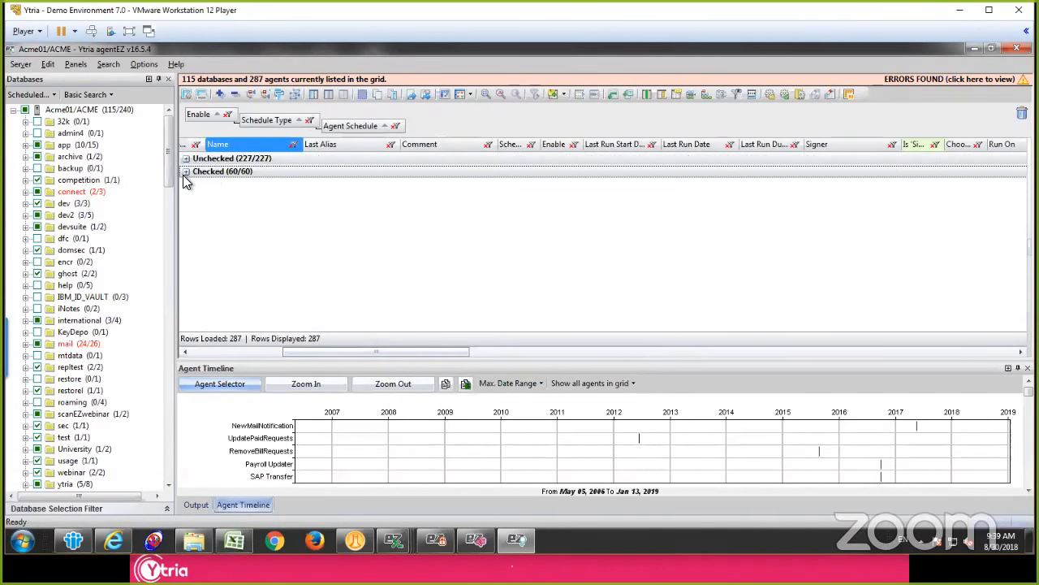
# Step: Expand the Checked and Daily groups again and check the subgroup of agents scheduled at 1:35:00 AM
pyautogui.click(186, 172)
pyautogui.click(198, 185)
pyautogui.click(283, 213)
pyautogui.click(285, 237)
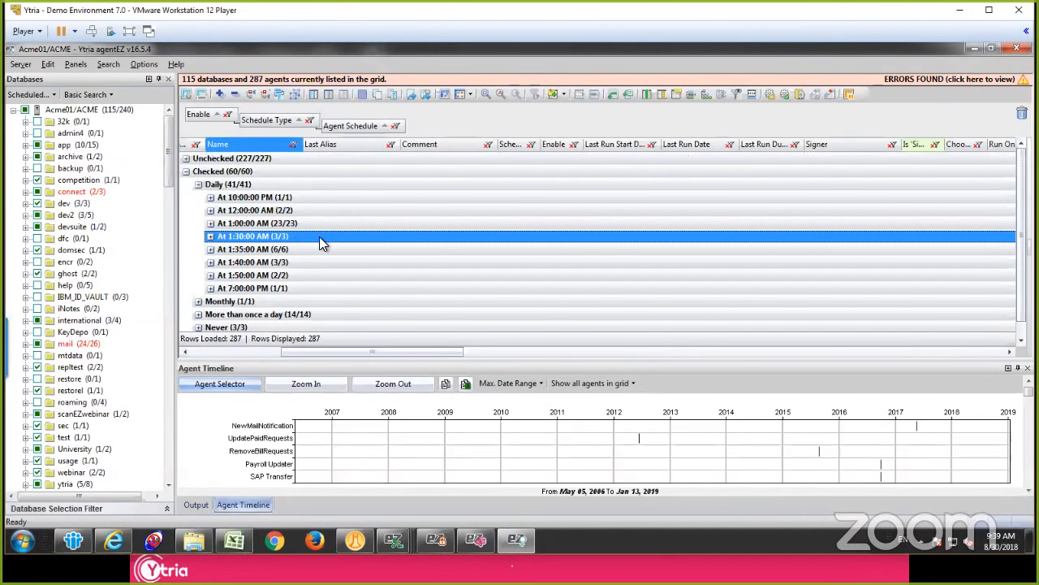
pyautogui.click(308, 250)
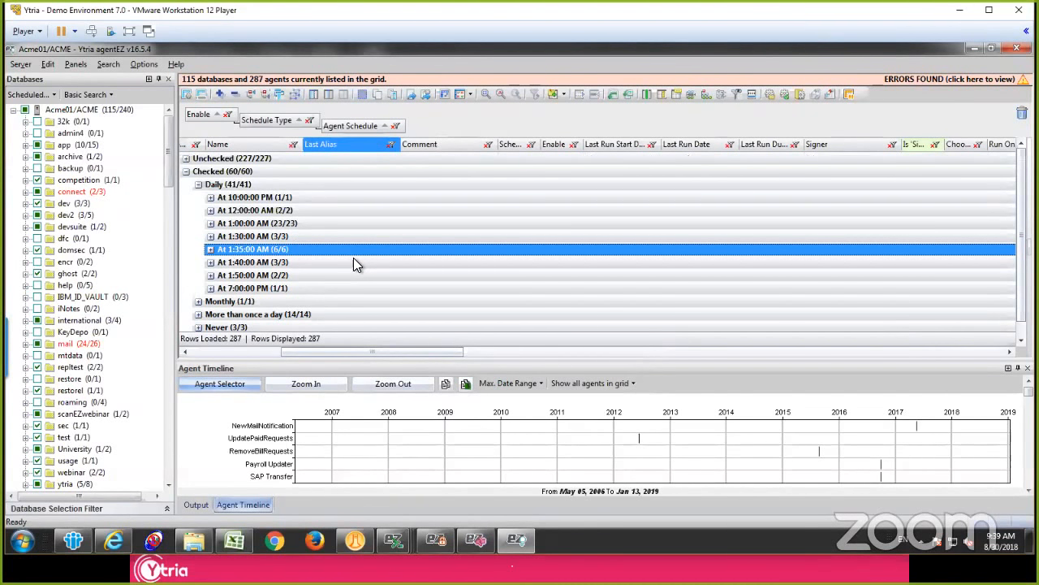
# Step: Remove all grouping from the agent grid and sort the agents by last run start date, newest first
pyautogui.hotkey('ctrl', 'shift', 'g')
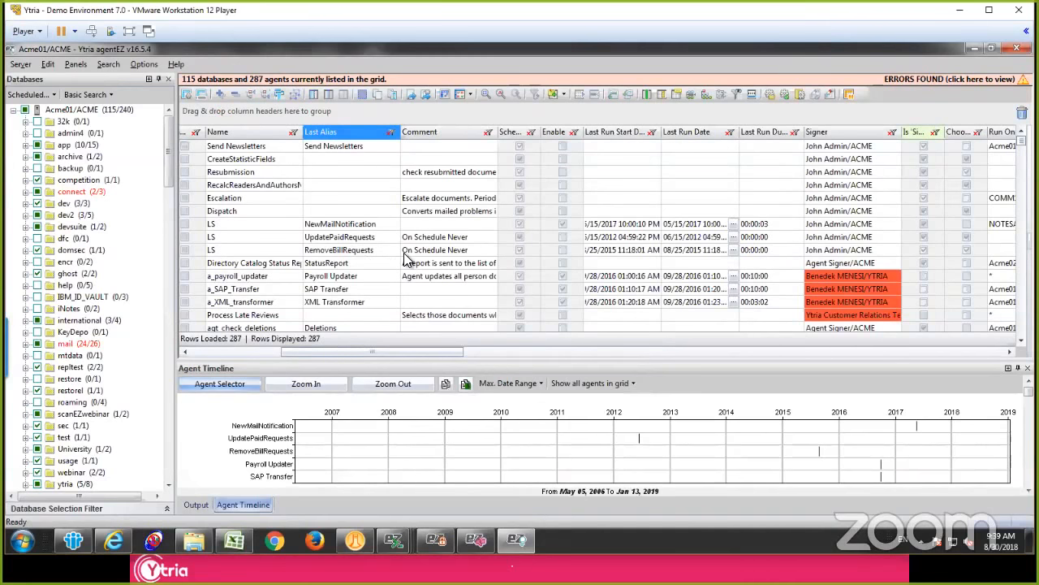
pyautogui.click(408, 252)
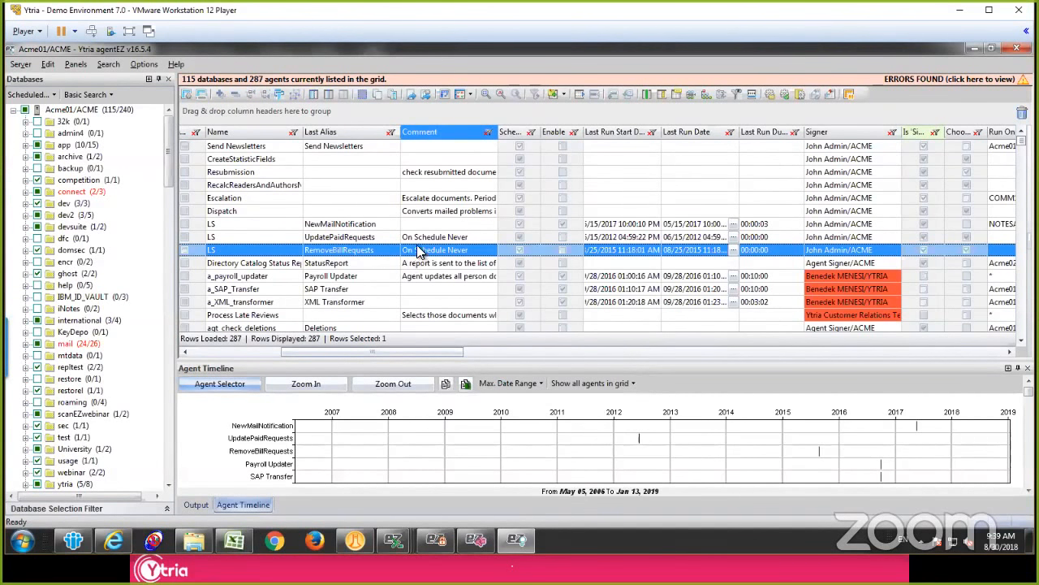
pyautogui.click(420, 238)
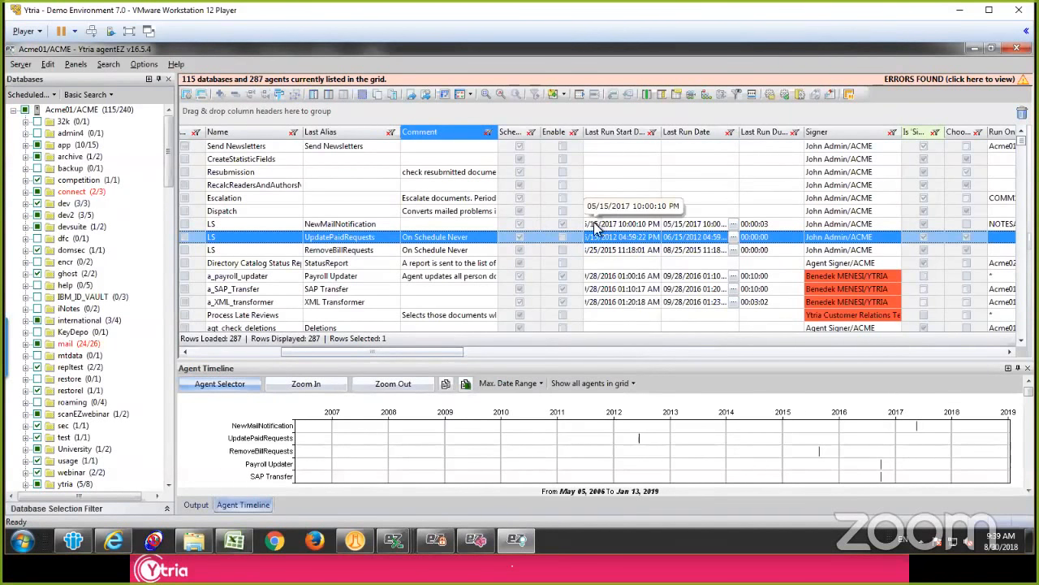
pyautogui.moveTo(444, 349); pyautogui.dragTo(488, 344)
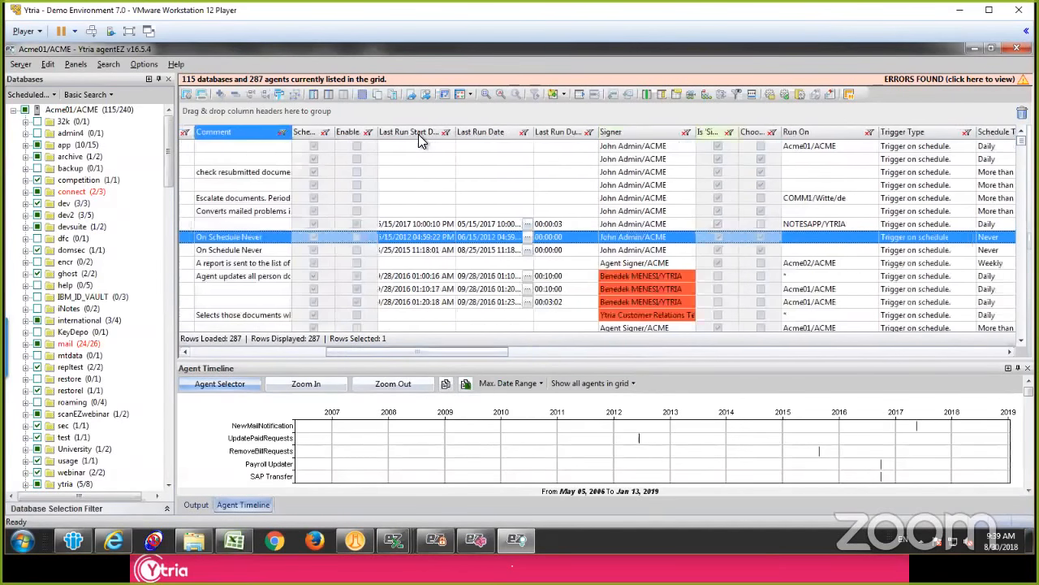
pyautogui.click(418, 134)
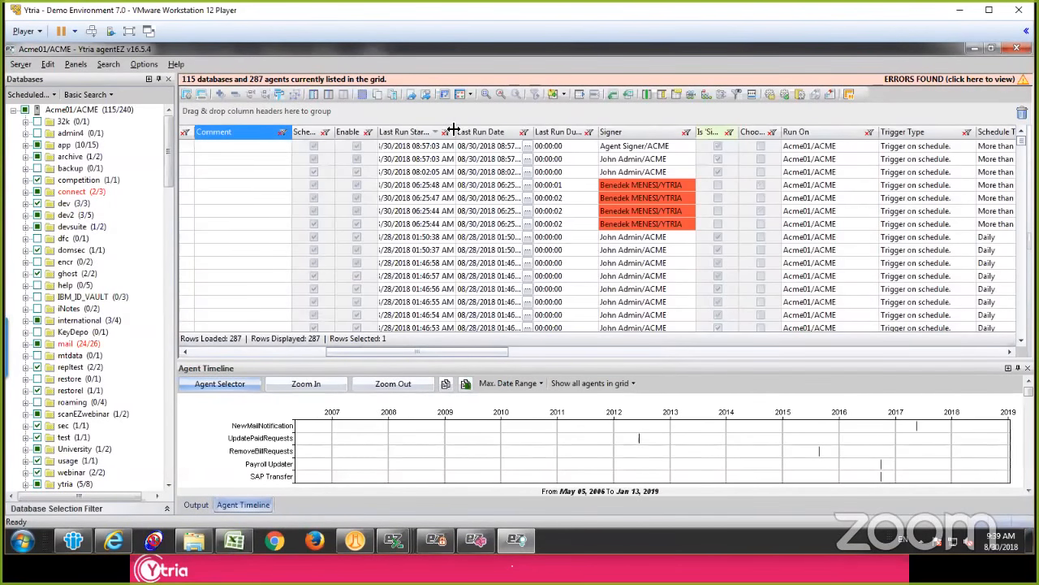
# Step: Widen the Last Run Start Date column to show full dates and times, and look through the most recent agent runs
pyautogui.moveTo(454, 128); pyautogui.dragTo(547, 128)
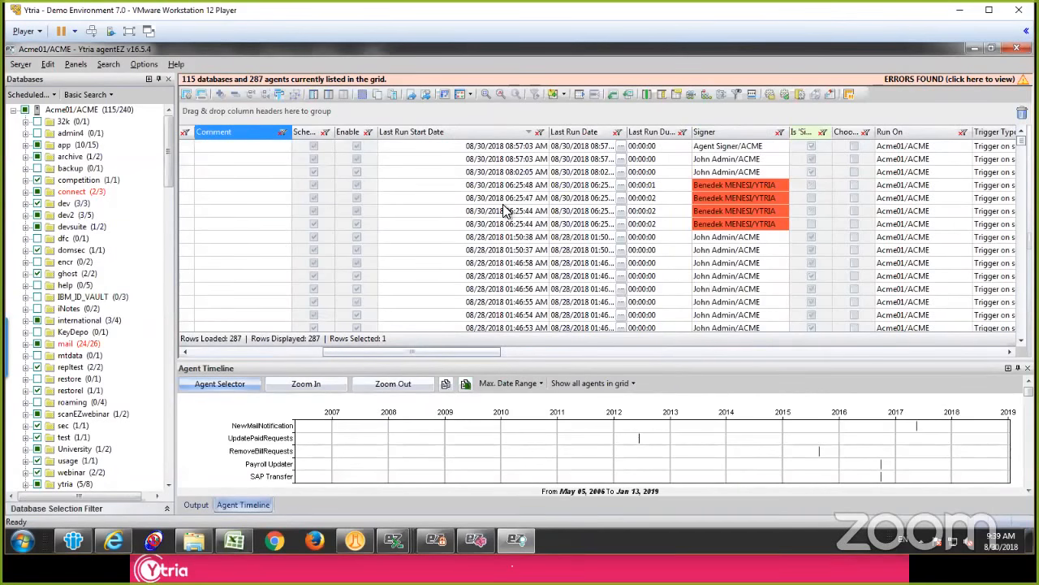
pyautogui.click(488, 162)
pyautogui.scroll(-2, 492, 216)
pyautogui.scroll(2, 492, 223)
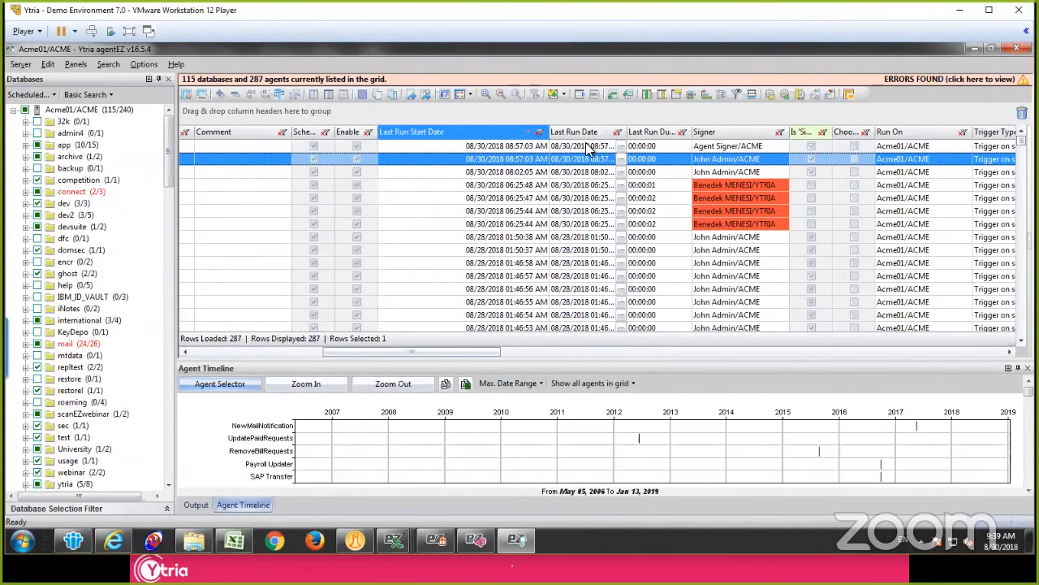
# Step: Sort the agents by last run duration, longest first, and select the top agent
pyautogui.click(658, 150)
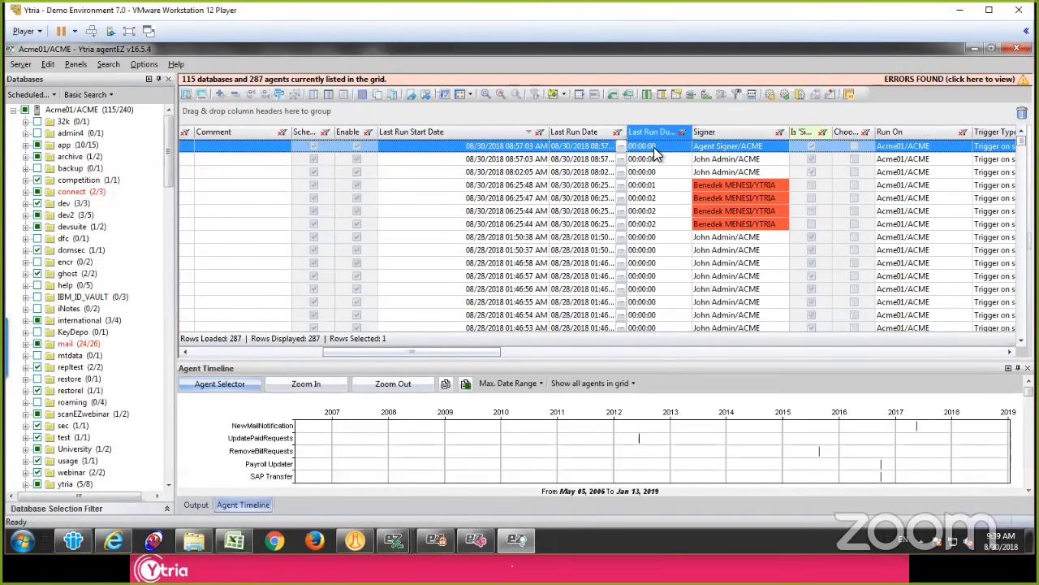
pyautogui.click(655, 134)
pyautogui.click(656, 147)
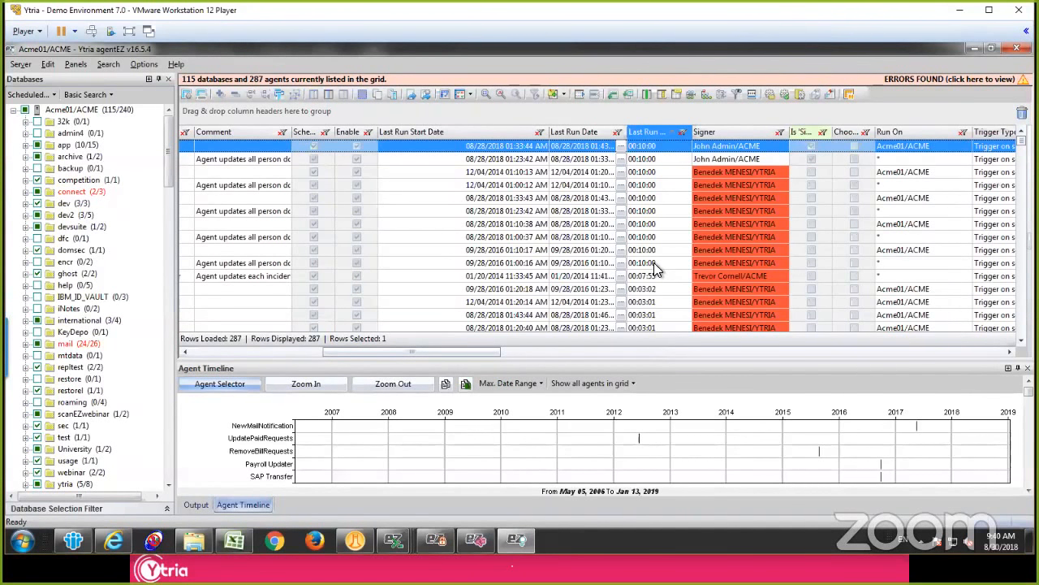
# Step: Open the agent log of the longest-running agent, check its final entries for an error, and close the log
pyautogui.click(622, 153)
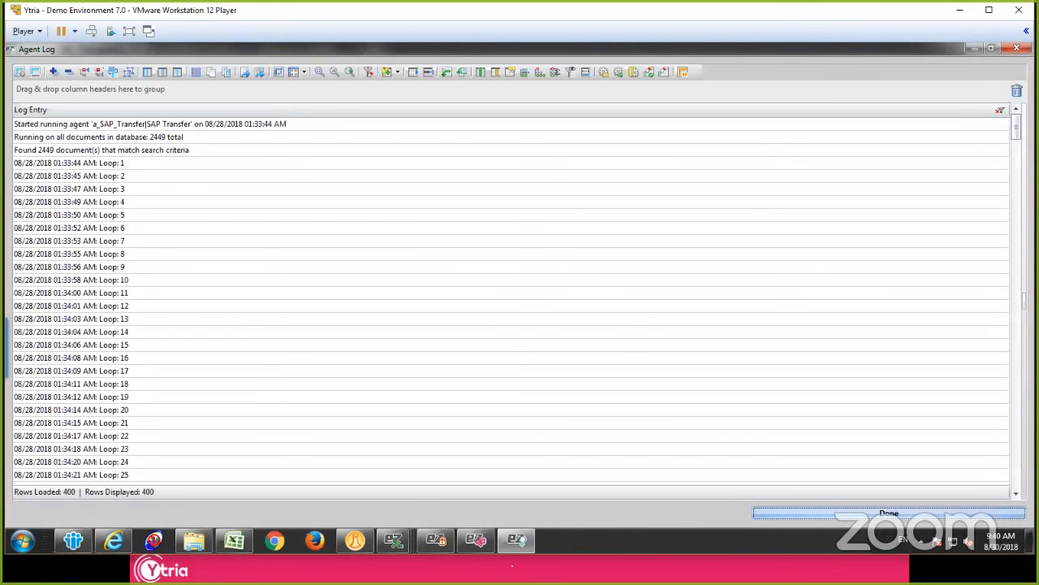
pyautogui.moveTo(1016, 127); pyautogui.dragTo(971, 500)
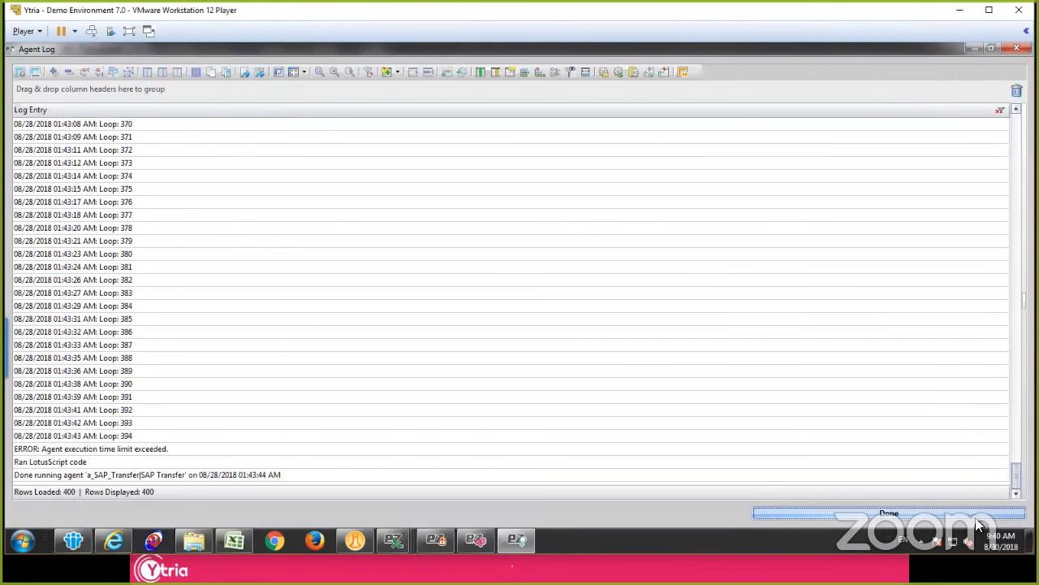
pyautogui.click(72, 451)
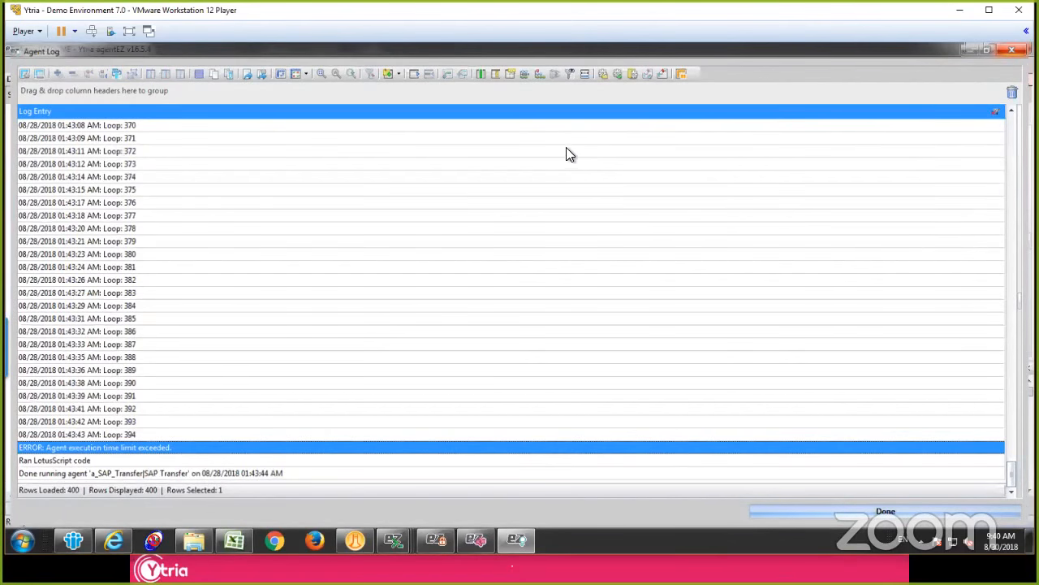
# Step: Select all agents from the top one through the last with a recorded run date and show their combined agent logs
pyautogui.scroll(-10, 573, 228)
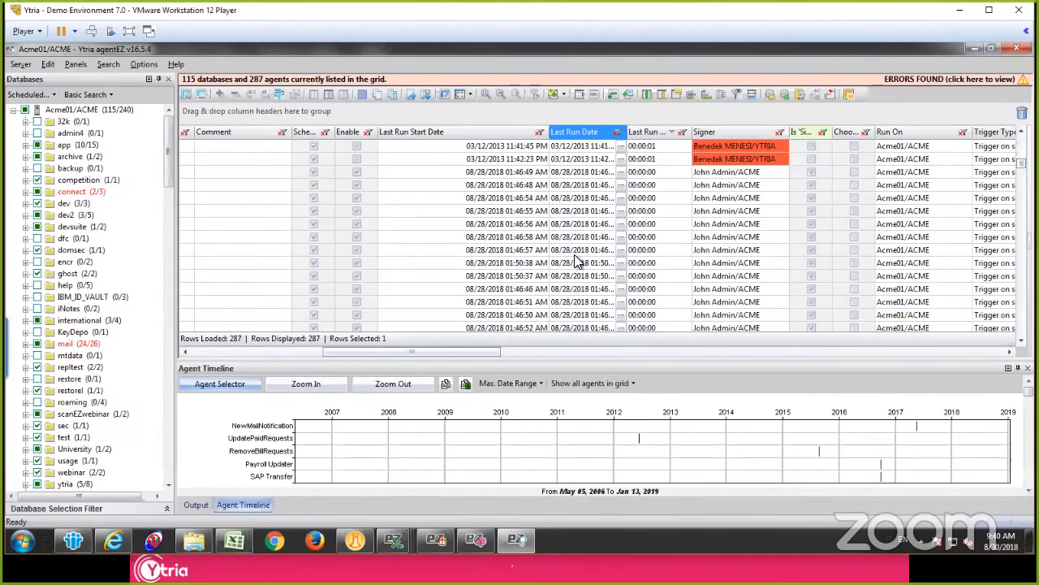
pyautogui.scroll(-6, 573, 252)
pyautogui.keyDown('shift'); pyautogui.click(571, 172); pyautogui.keyUp('shift')
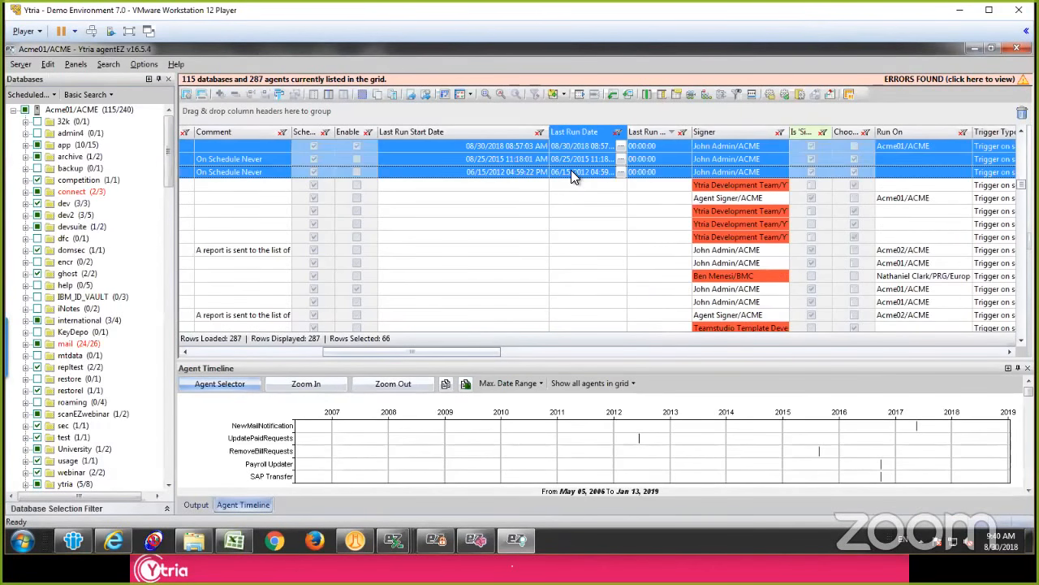
pyautogui.rightClick(571, 170)
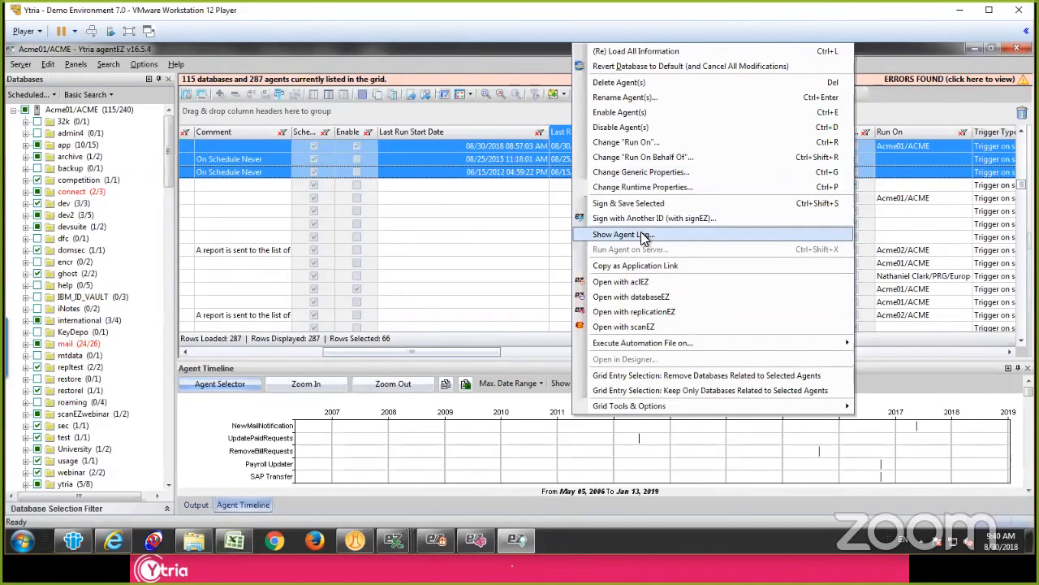
pyautogui.click(654, 234)
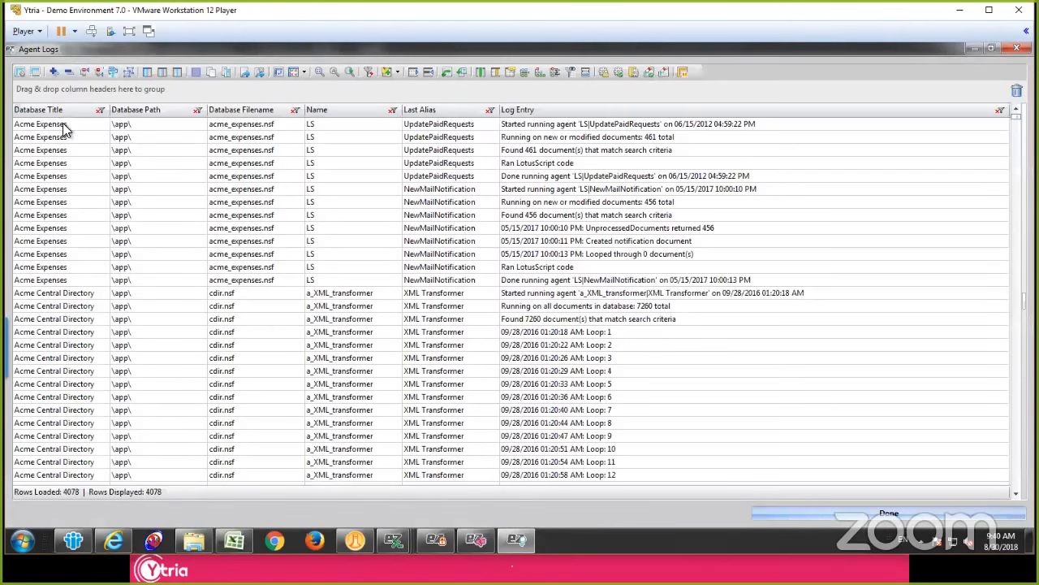
# Step: Group the agent logs by Database Title and filter Log Entry to entries containing "Error"
pyautogui.moveTo(48, 105); pyautogui.dragTo(97, 87)
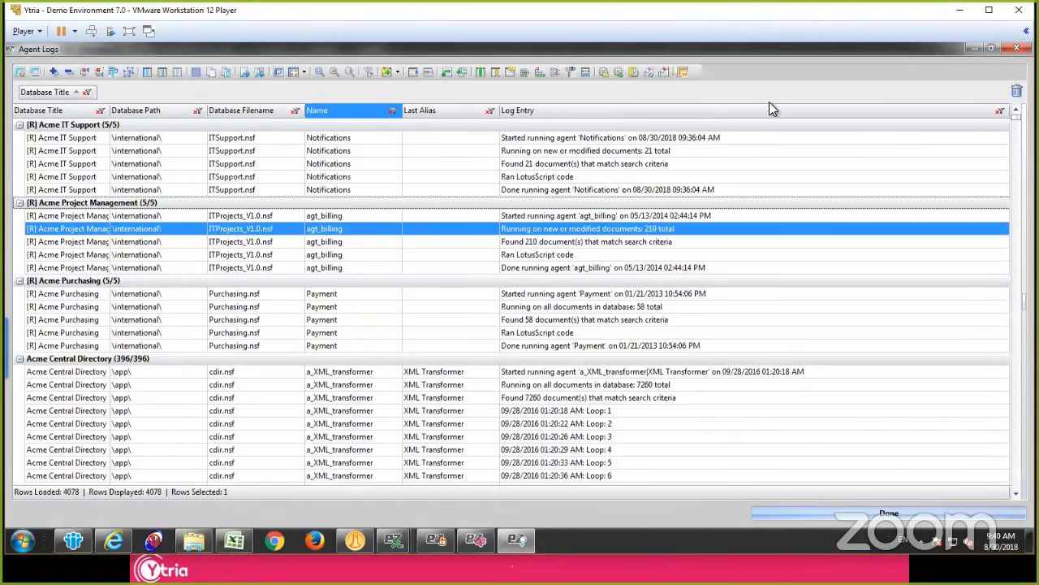
pyautogui.rightClick(1004, 121)
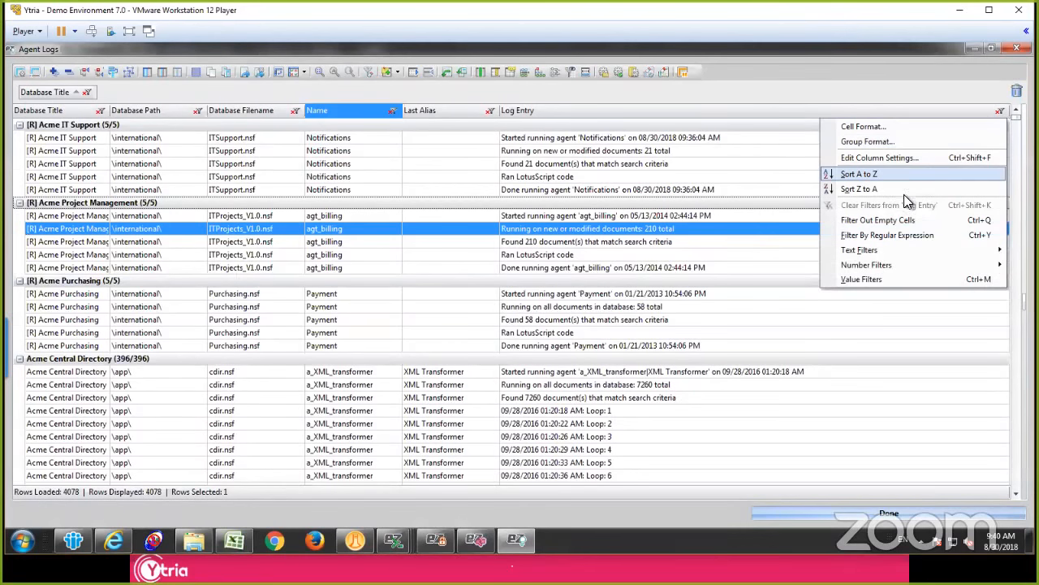
pyautogui.moveTo(876, 247)
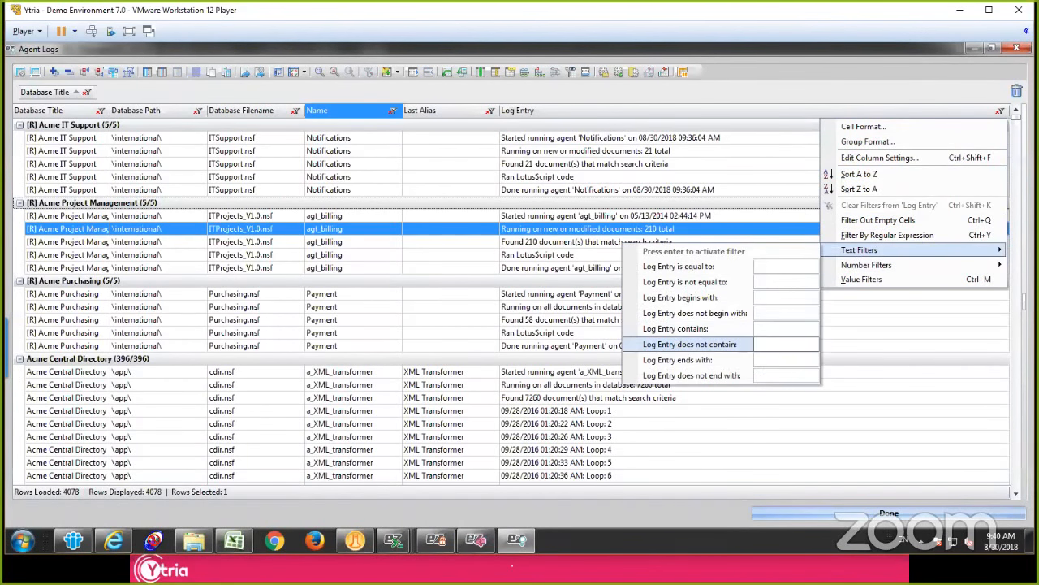
pyautogui.click(776, 328)
pyautogui.write('Error')
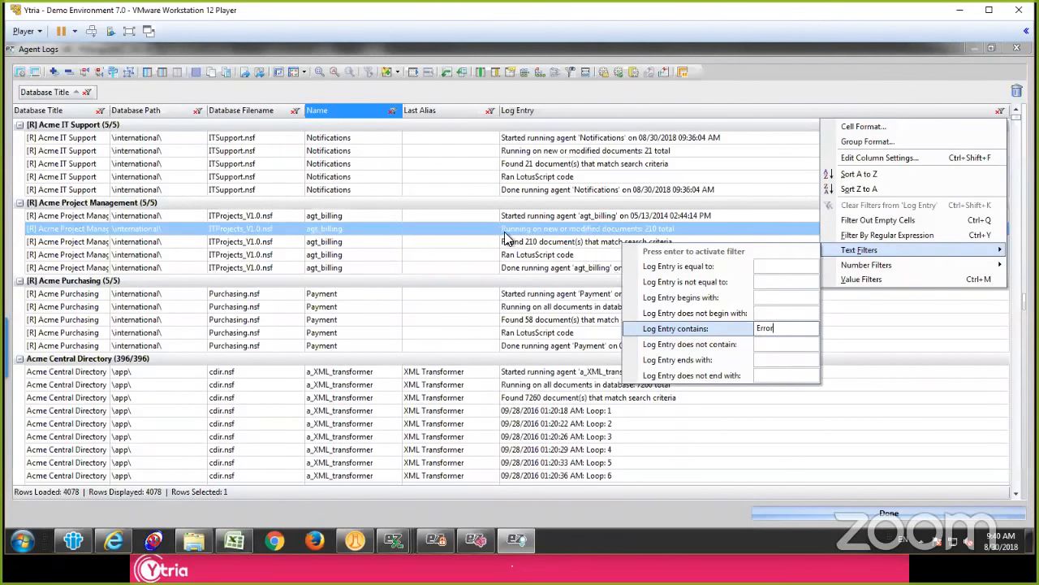
pyautogui.press('Return')
# Step: Examine the execution time limit errors under Acme Central Directory and Acme Employee Directory, then close the agent logs
pyautogui.click(430, 177)
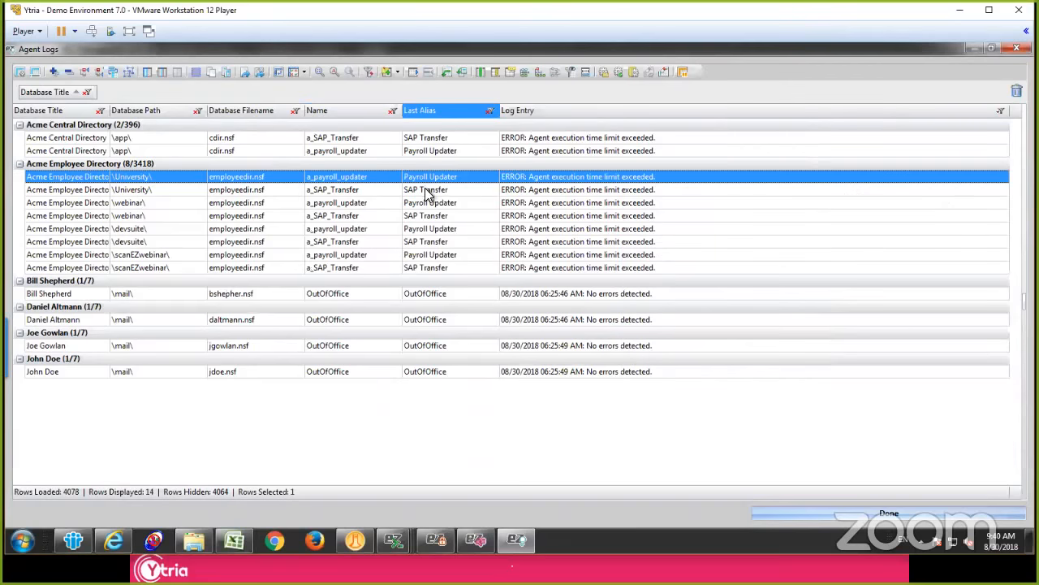
pyautogui.click(457, 269)
pyautogui.keyDown('shift'); pyautogui.click(459, 140); pyautogui.keyUp('shift')
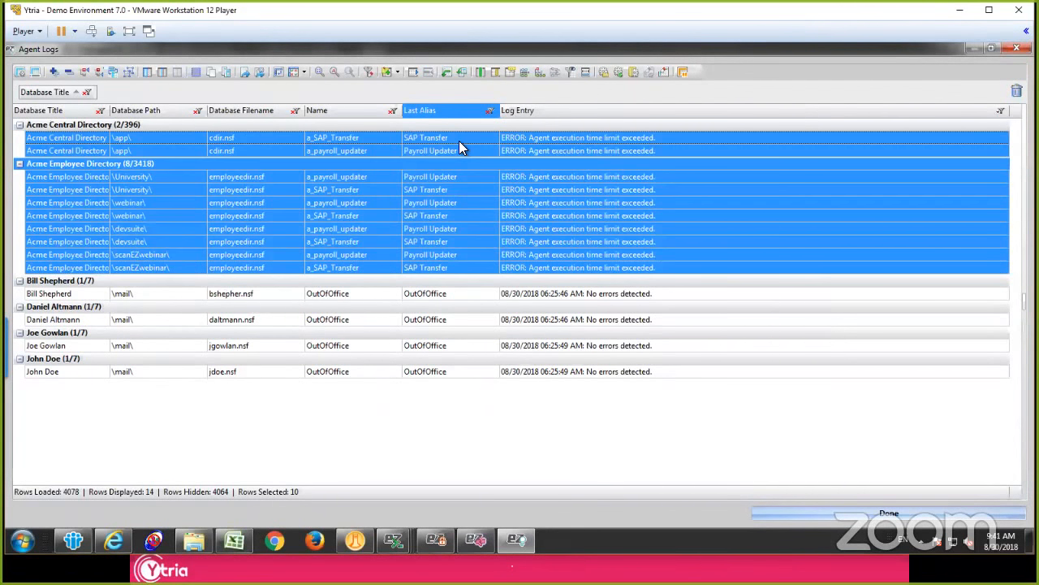
pyautogui.click(458, 140)
pyautogui.click(1017, 48)
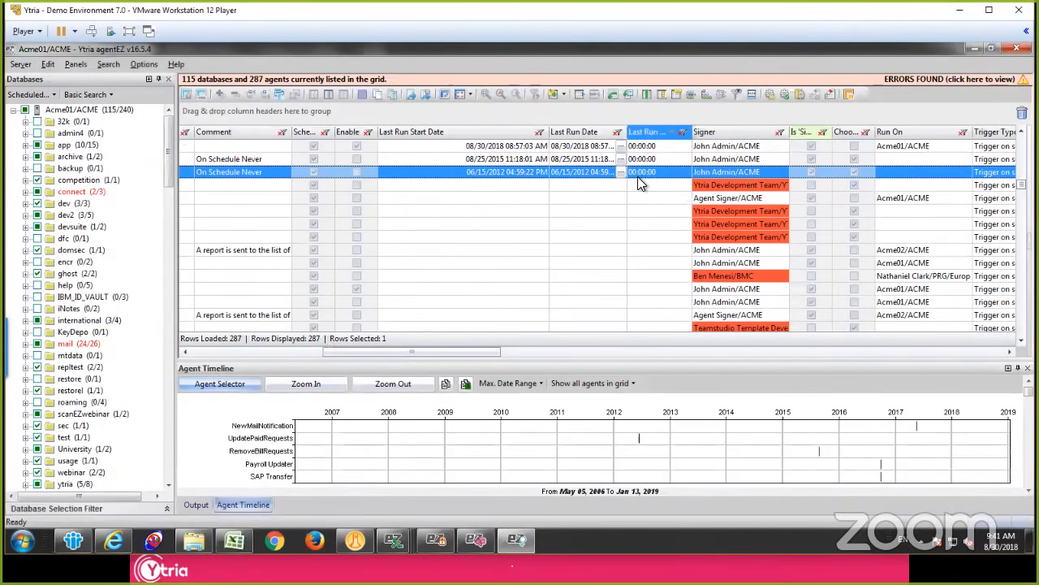
# Step: Group the agent grid by Enable and then by Last Run Start Date, and check the subgroups of the Checked group
pyautogui.scroll(4, 417, 174)
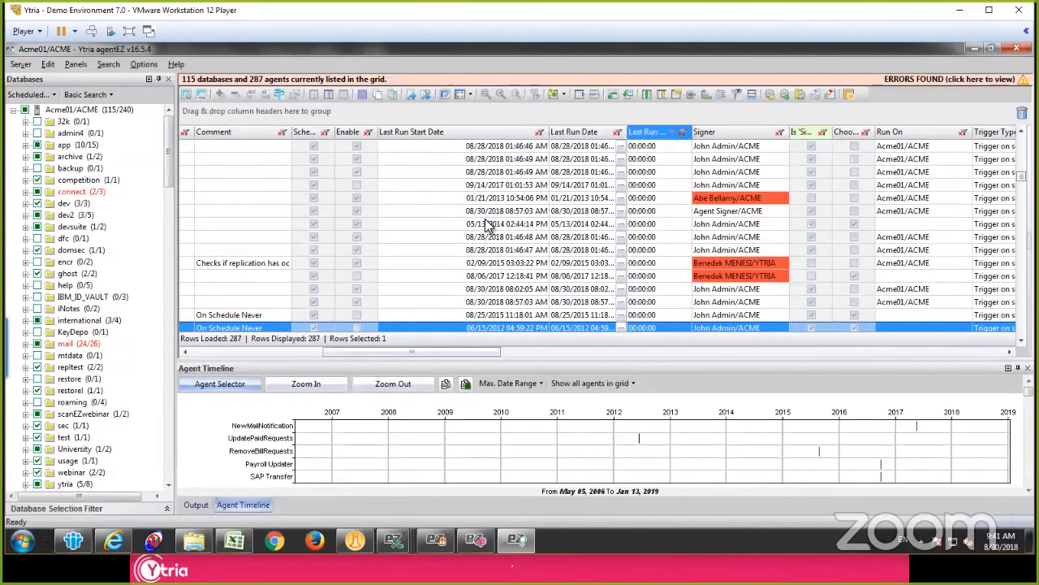
pyautogui.moveTo(353, 131); pyautogui.dragTo(323, 114)
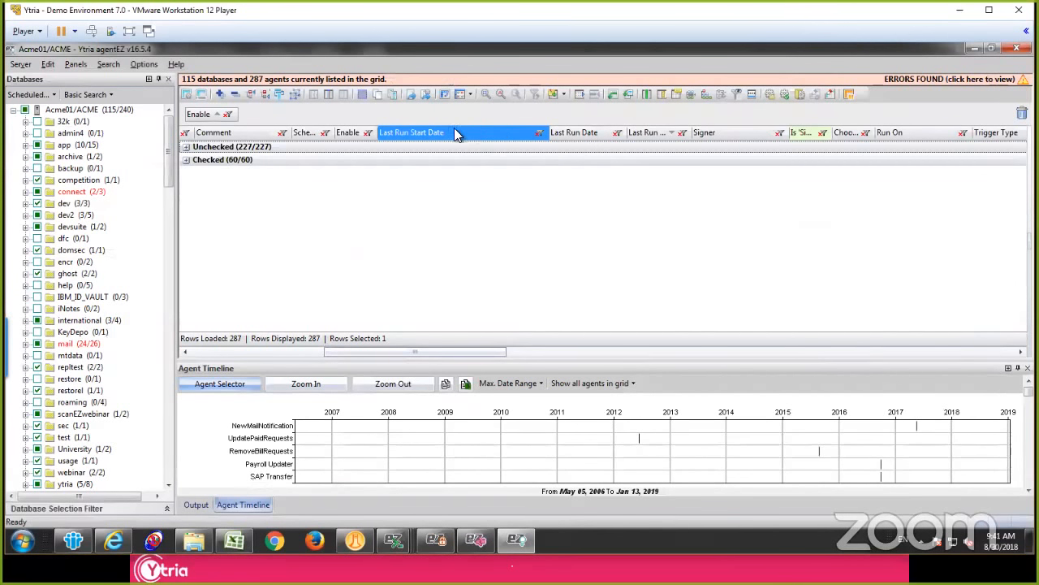
pyautogui.moveTo(457, 132); pyautogui.dragTo(423, 112)
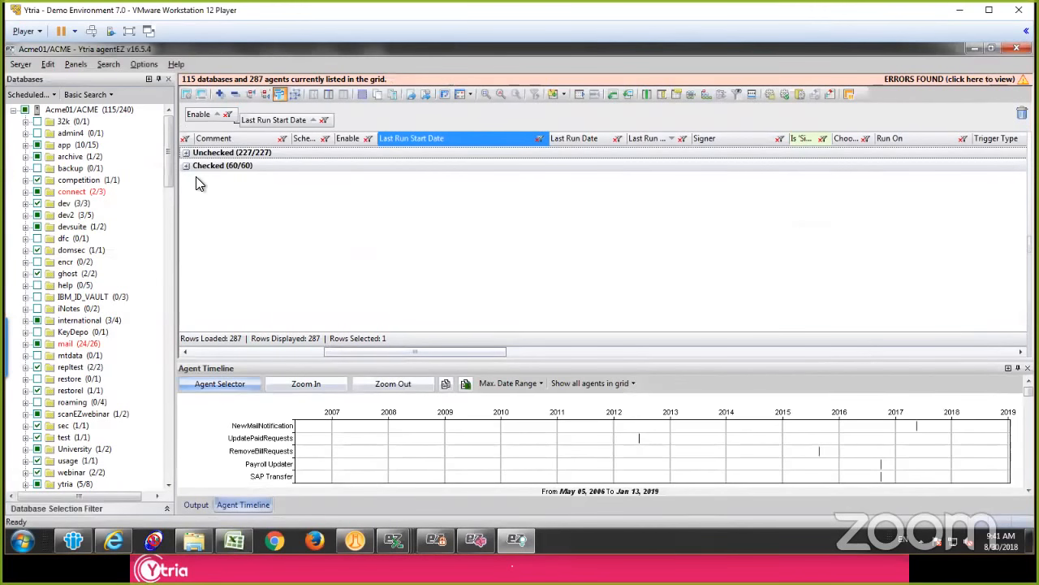
pyautogui.click(186, 166)
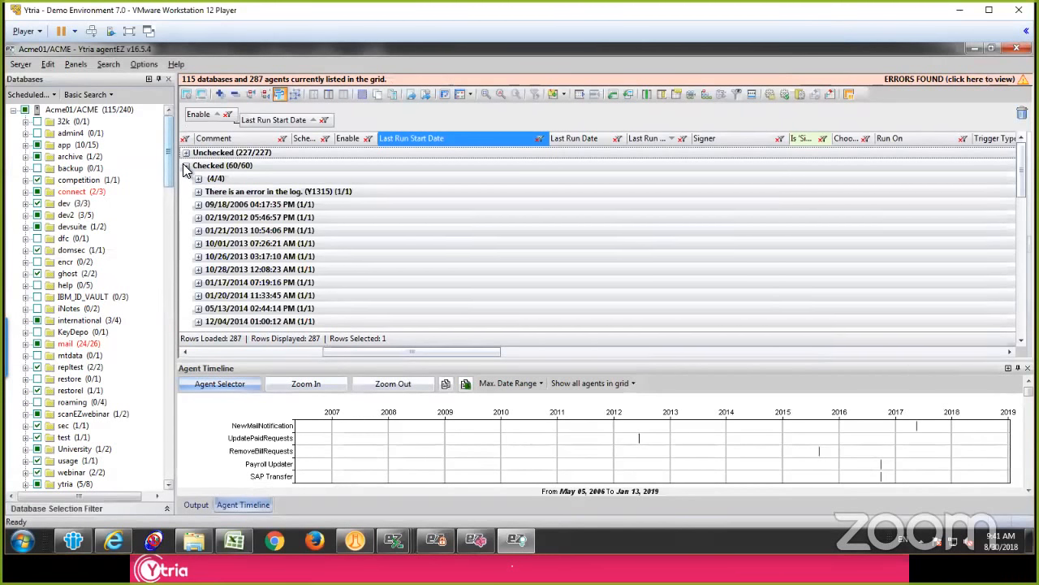
pyautogui.click(186, 166)
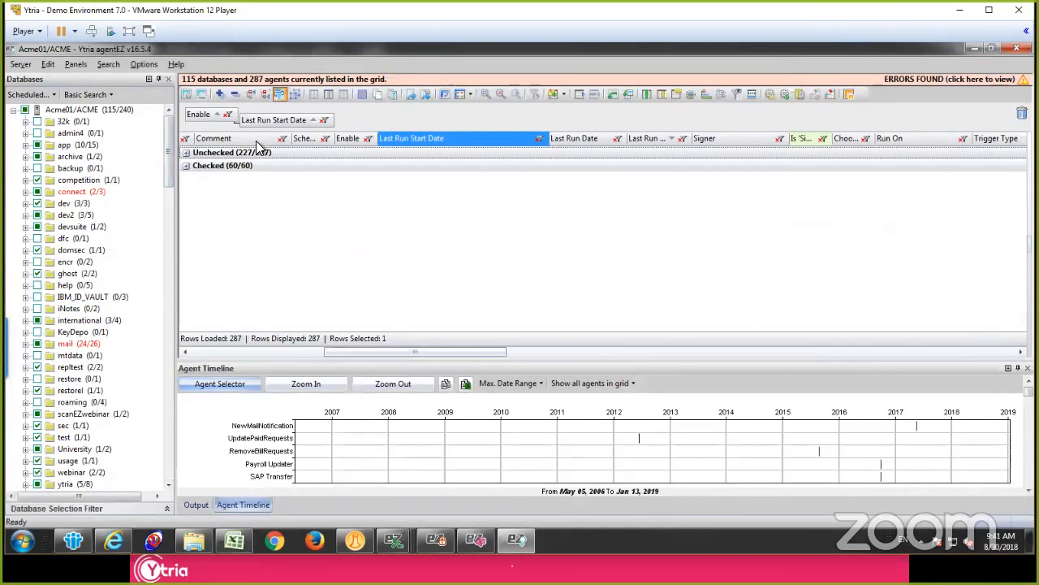
# Step: Set the group format of Last Run Start Date to show only the year, with the time display turned off
pyautogui.click(540, 141)
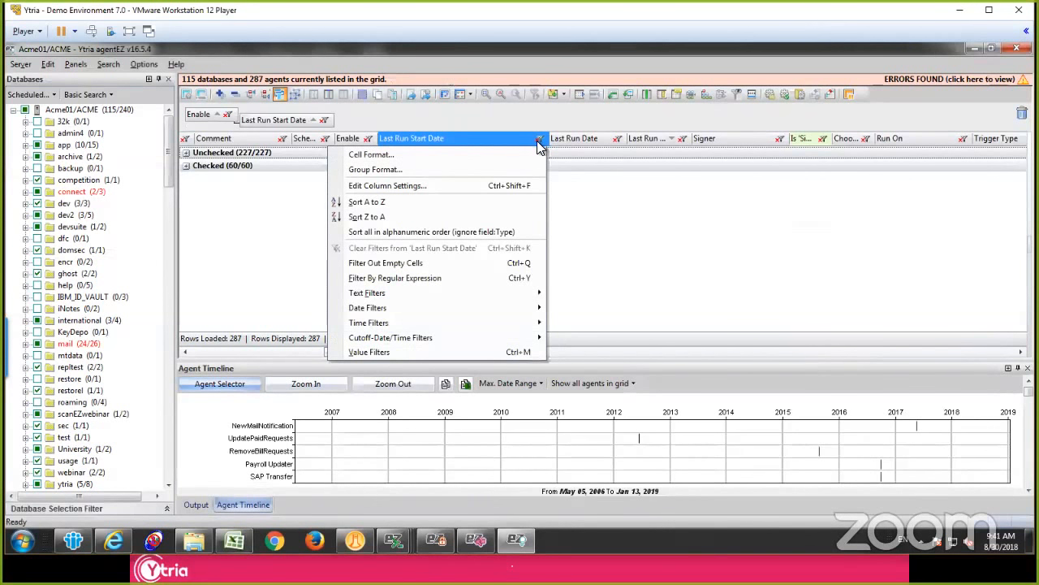
pyautogui.click(475, 172)
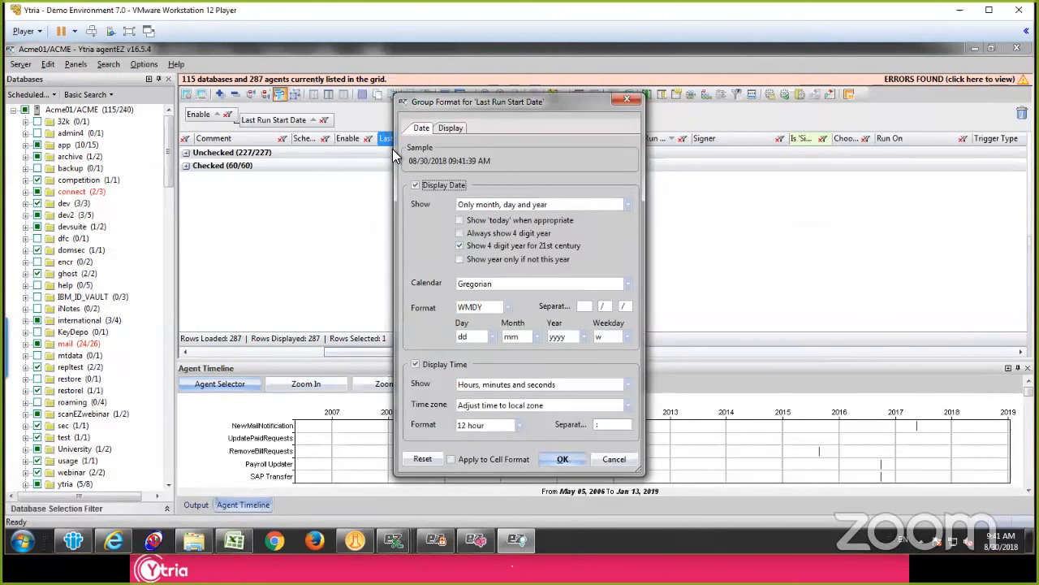
pyautogui.click(512, 206)
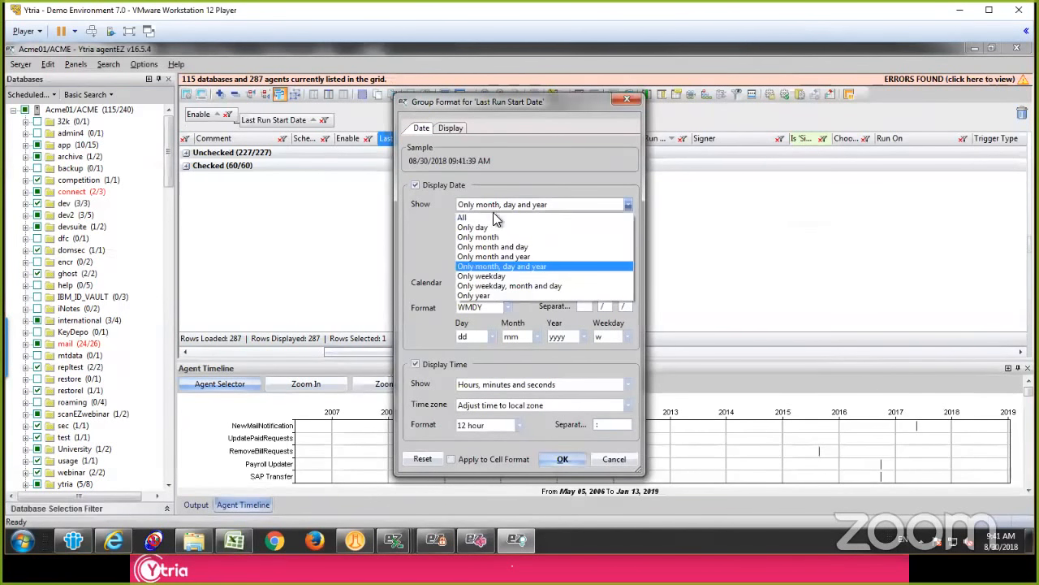
pyautogui.click(501, 296)
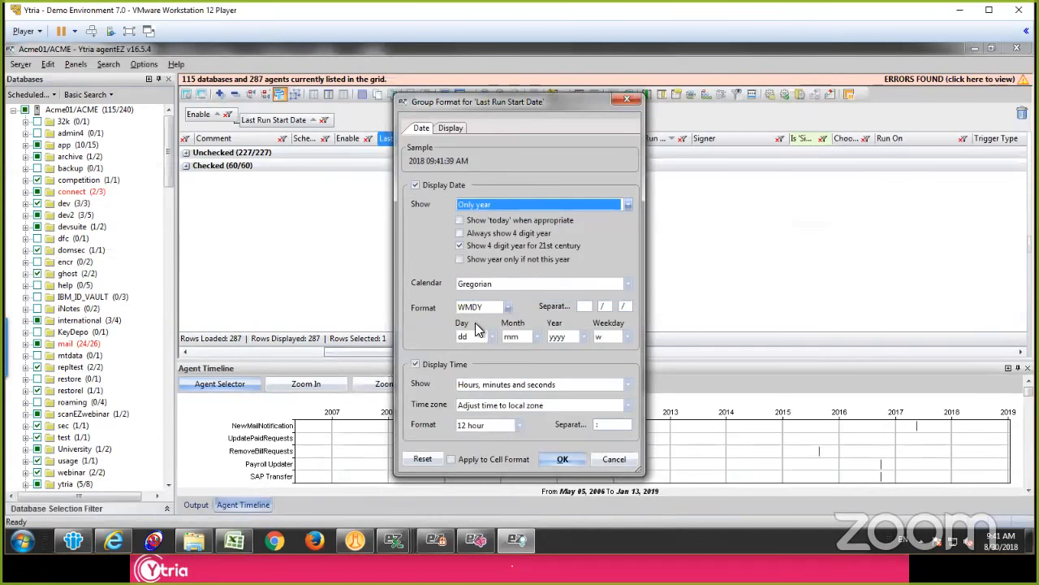
pyautogui.click(439, 365)
pyautogui.click(563, 461)
# Step: Expand the Checked group with its year subgroups collapsed, and select the 2018 subgroup to compare the agents per year
pyautogui.click(186, 164)
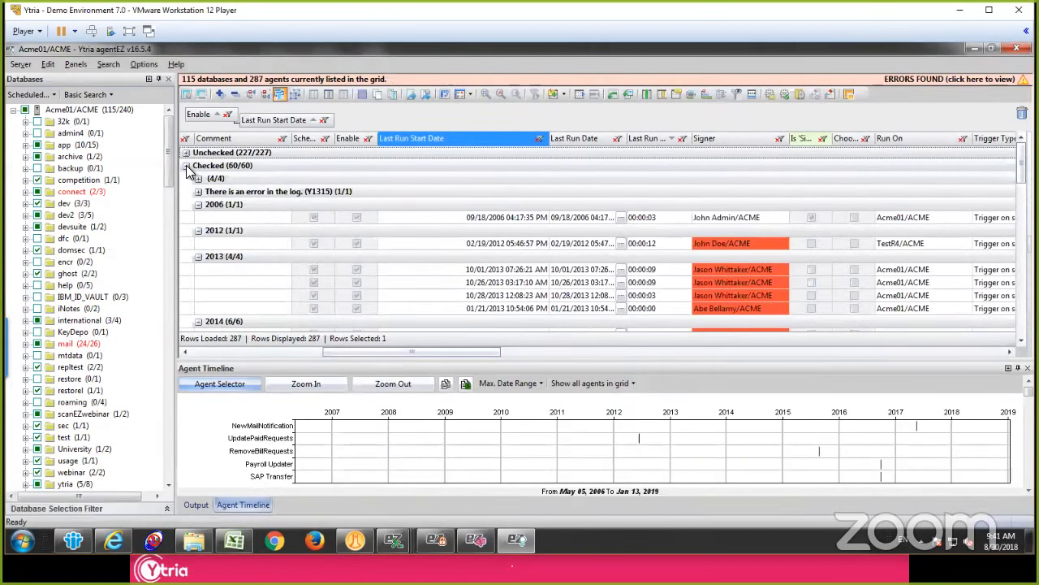
pyautogui.click(186, 154)
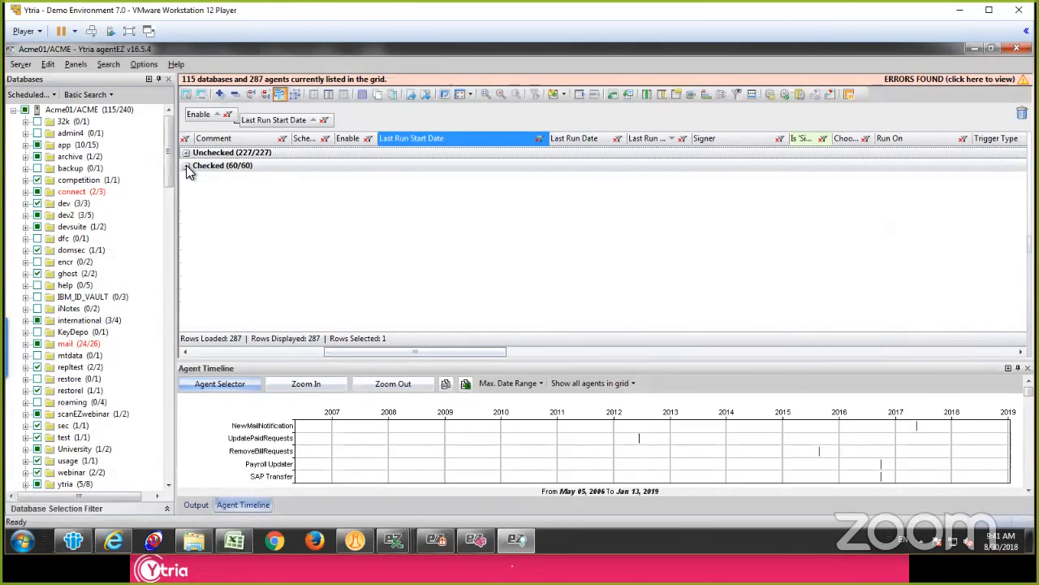
pyautogui.click(185, 166)
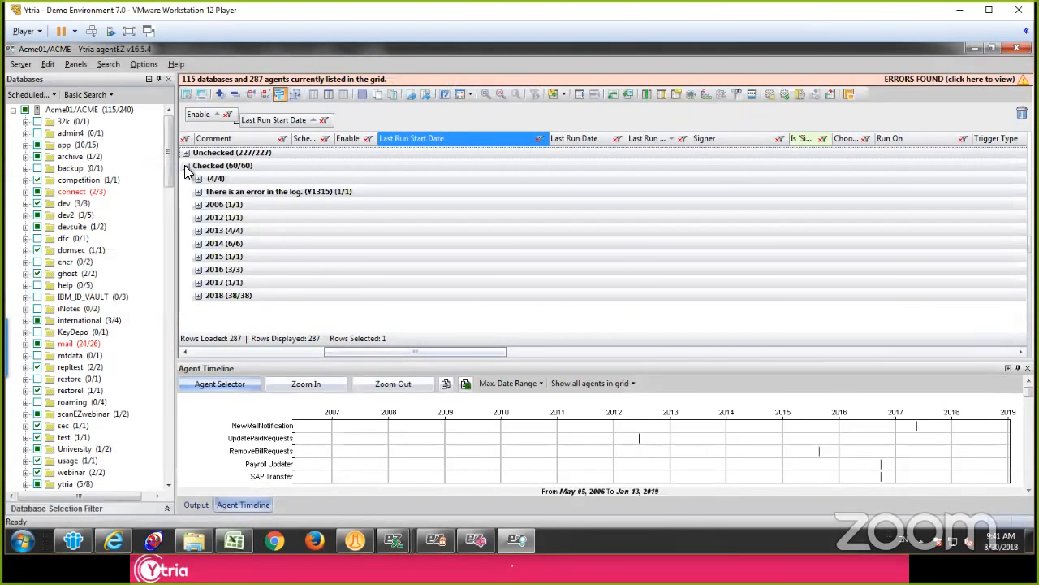
pyautogui.click(245, 169)
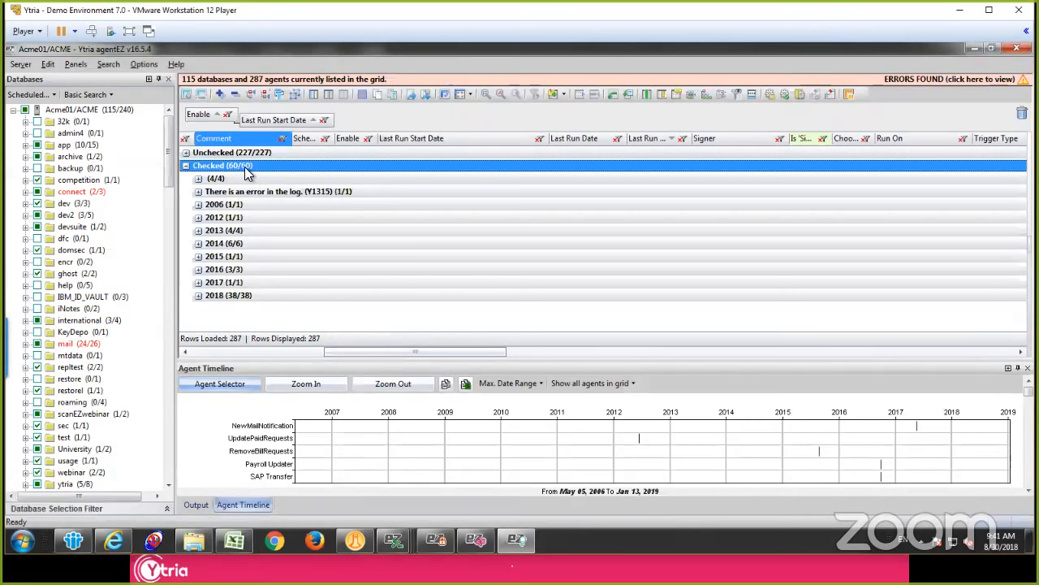
pyautogui.click(254, 297)
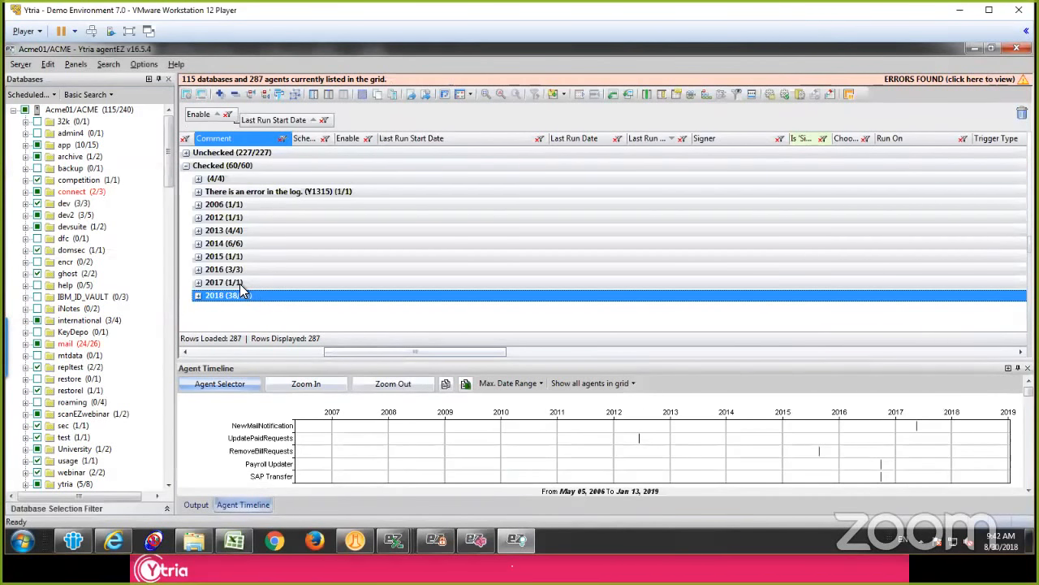
# Step: Expand the 2017, 2016, 2015, 2014 and 2013 subgroups to review enabled agents that last ran in those years
pyautogui.click(240, 284)
pyautogui.click(198, 282)
pyautogui.click(198, 270)
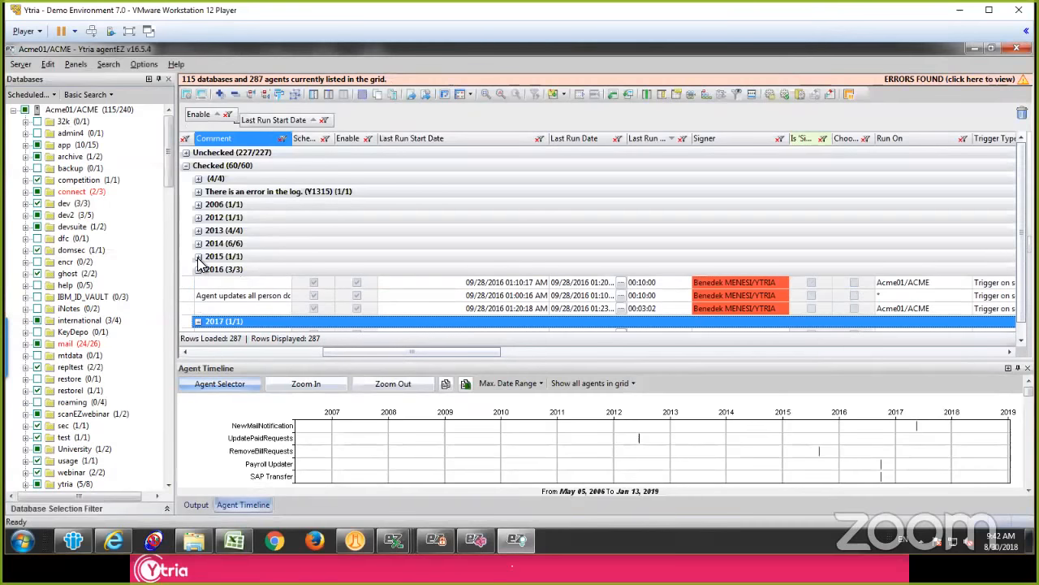
pyautogui.click(198, 257)
pyautogui.click(199, 244)
pyautogui.click(198, 231)
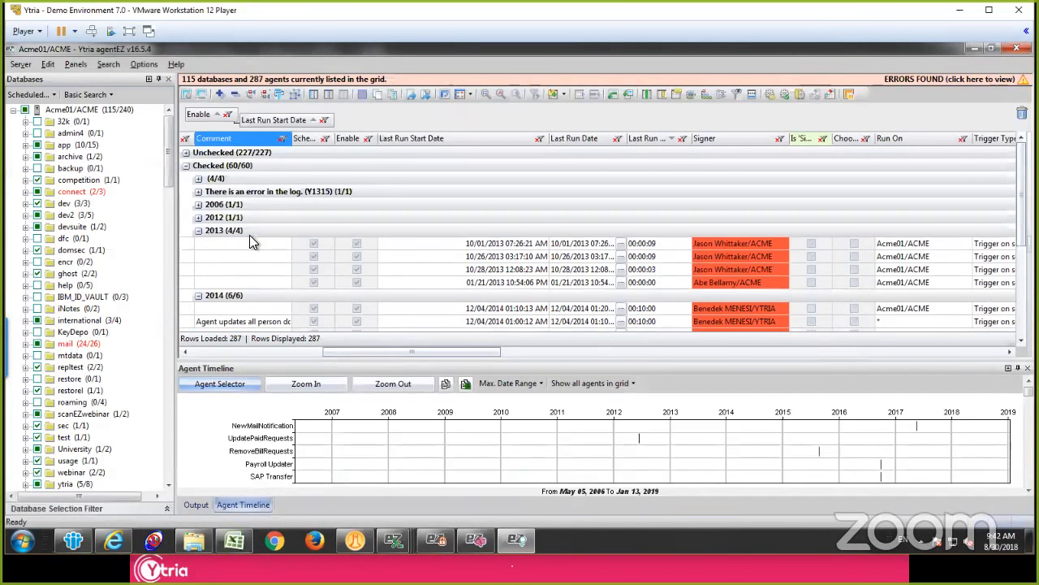
pyautogui.click(283, 232)
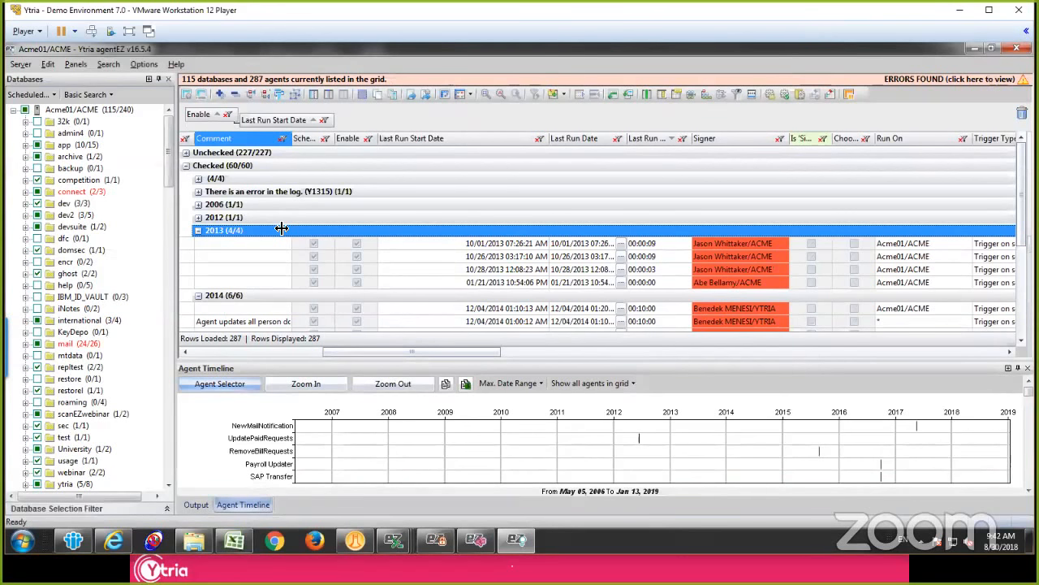
# Step: Widen the Signer column and go through the signers of the enabled agents that last ran in 2013
pyautogui.press('Right')
pyautogui.press('Right')
pyautogui.press('Right')
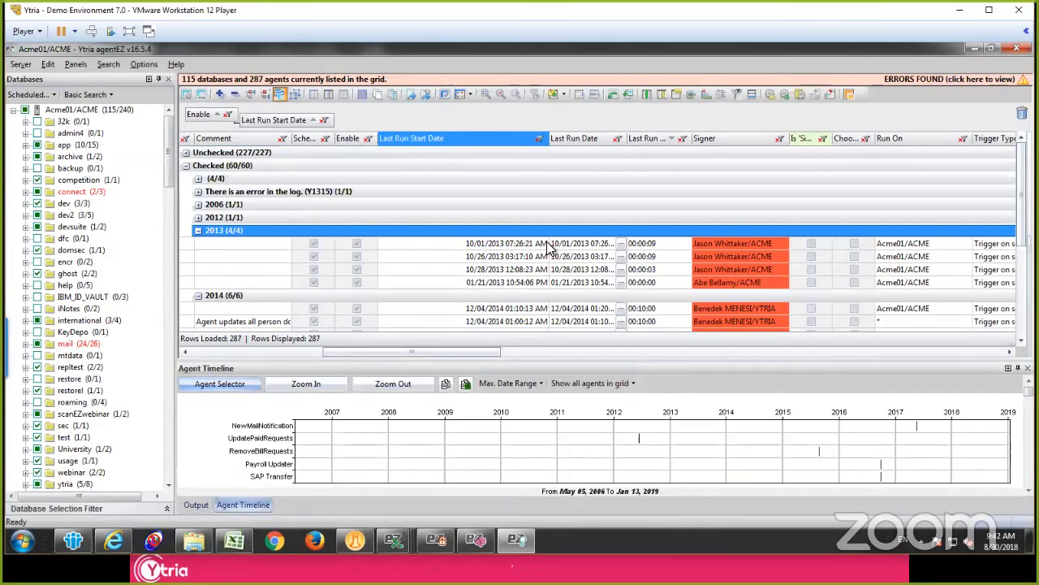
pyautogui.click(717, 243)
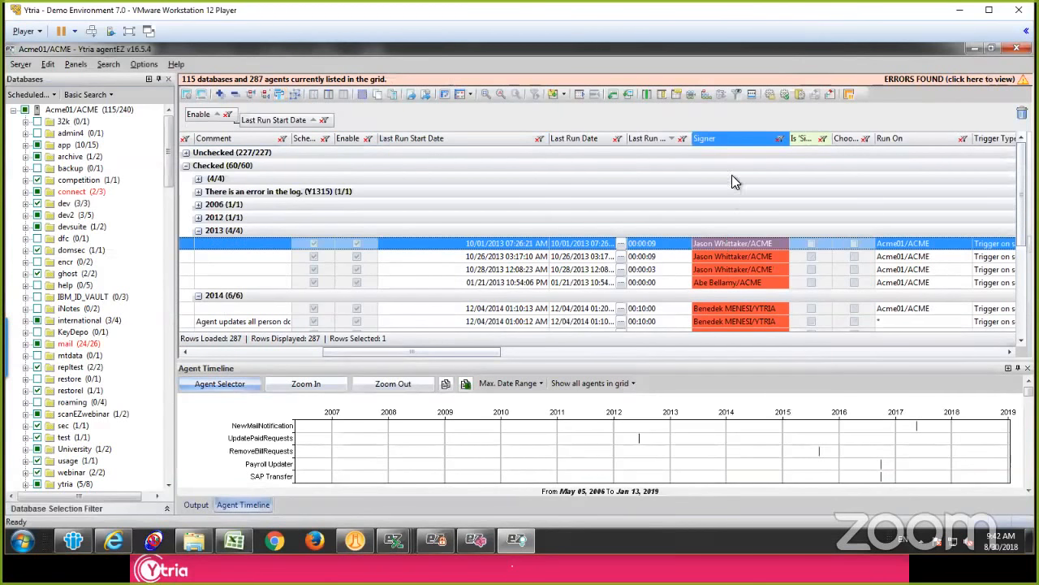
pyautogui.moveTo(788, 140); pyautogui.dragTo(823, 139)
pyautogui.press('Down')
pyautogui.press('Down')
pyautogui.press('Down')
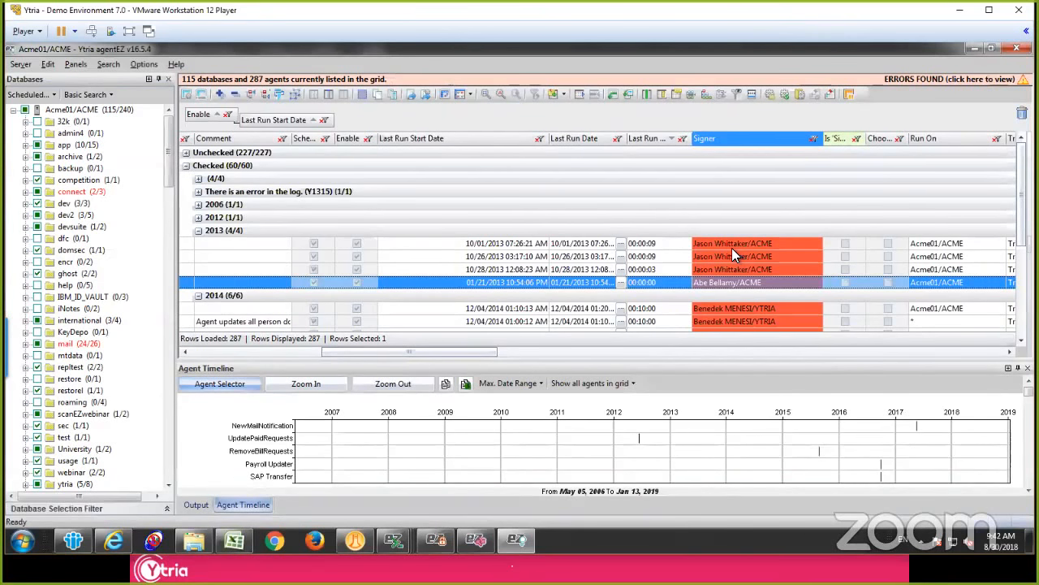
# Step: Replace the Enable and Last Run Start Date grouping with a grouping by Signer, with all groups collapsed
pyautogui.click(739, 139)
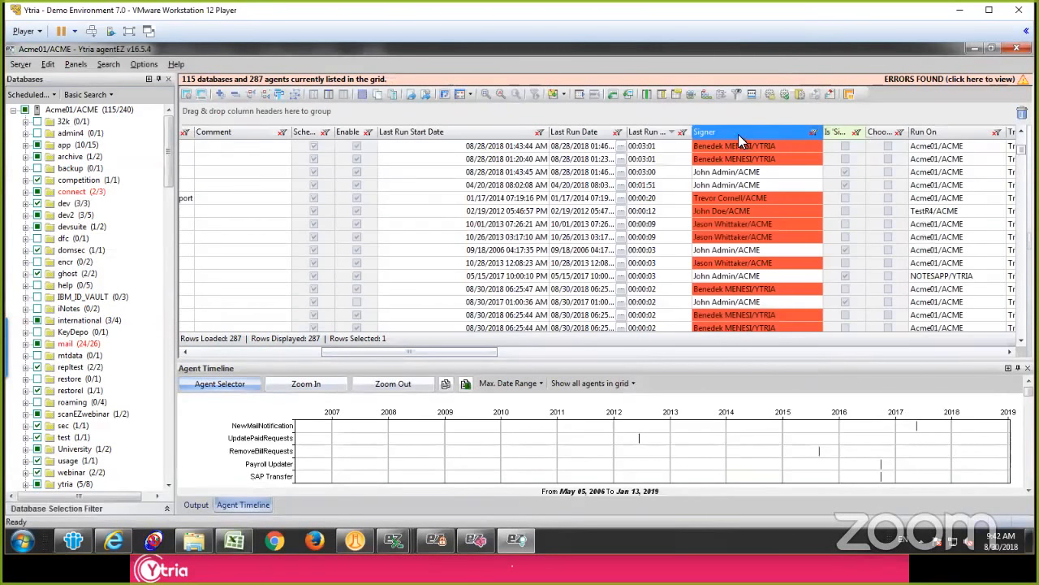
pyautogui.moveTo(738, 134); pyautogui.dragTo(609, 112)
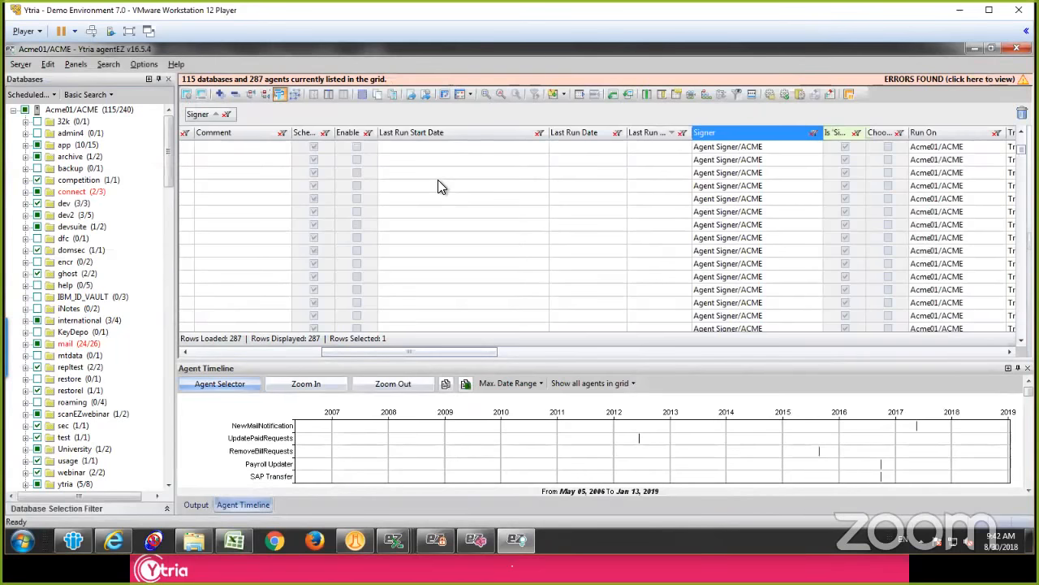
pyautogui.click(278, 202)
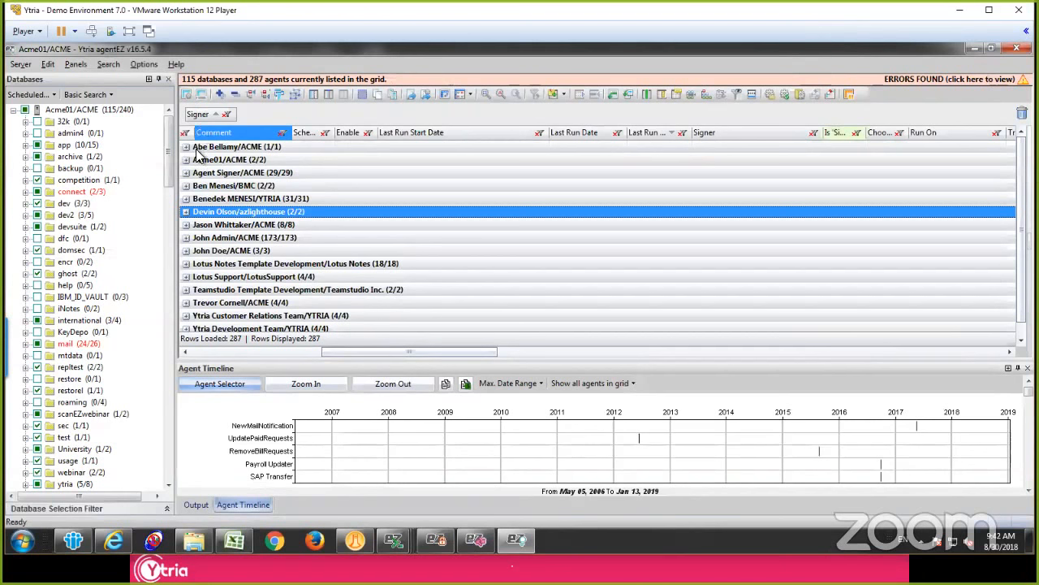
# Step: Expand the adjacent signer groups in the middle of the list, up to and including Agent Signer/ACME
pyautogui.click(187, 225)
pyautogui.click(186, 212)
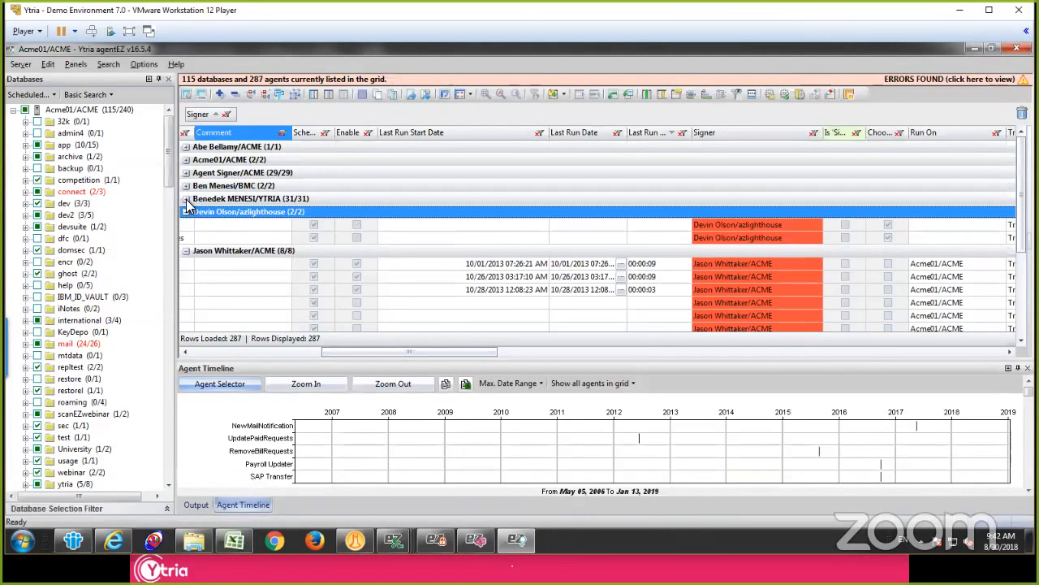
pyautogui.click(185, 199)
pyautogui.click(186, 186)
pyautogui.click(186, 173)
# Step: Select the agents of the Agent Signer/ACME and following signer groups and check the option to sign them with another ID through signEZ
pyautogui.click(251, 186)
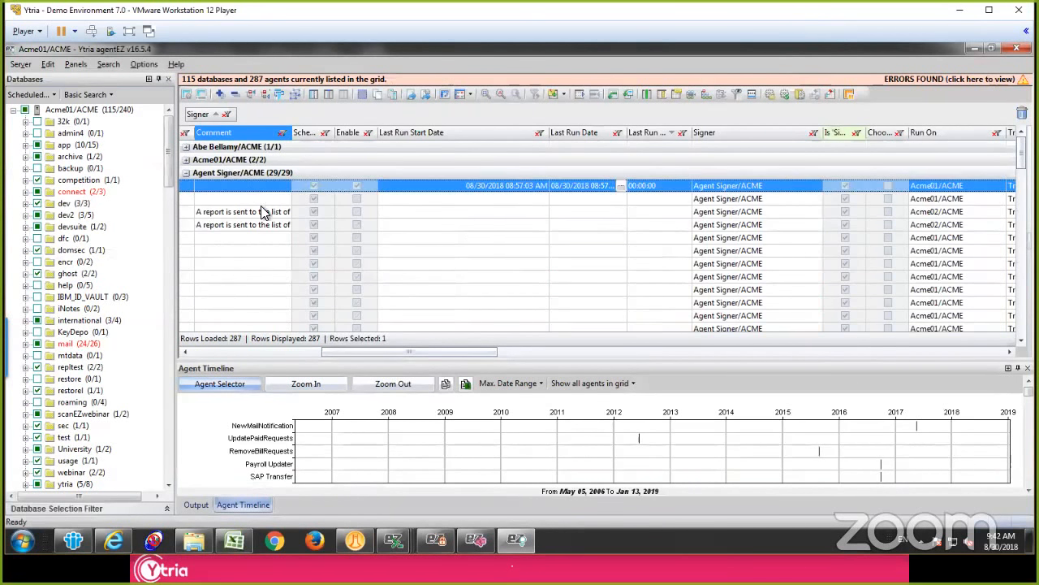
pyautogui.scroll(-10, 261, 205)
pyautogui.hotkey('ctrl', 'a')
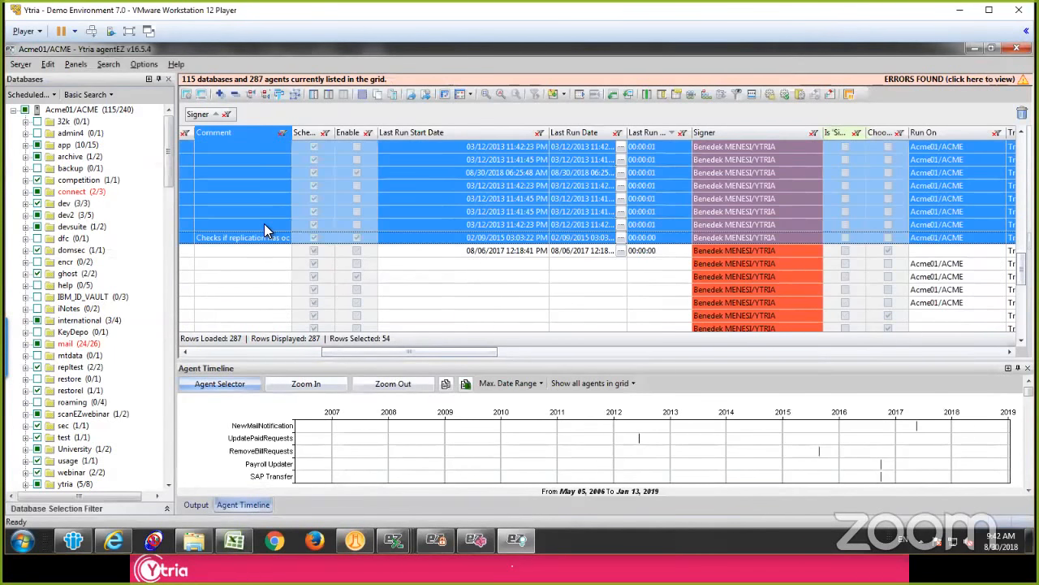
pyautogui.rightClick(313, 212)
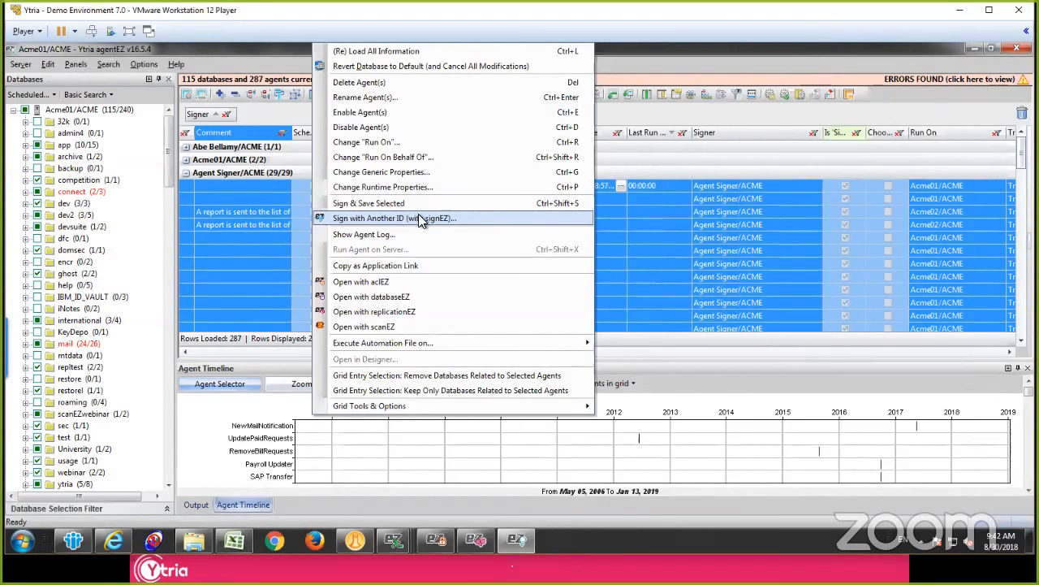
pyautogui.click(274, 173)
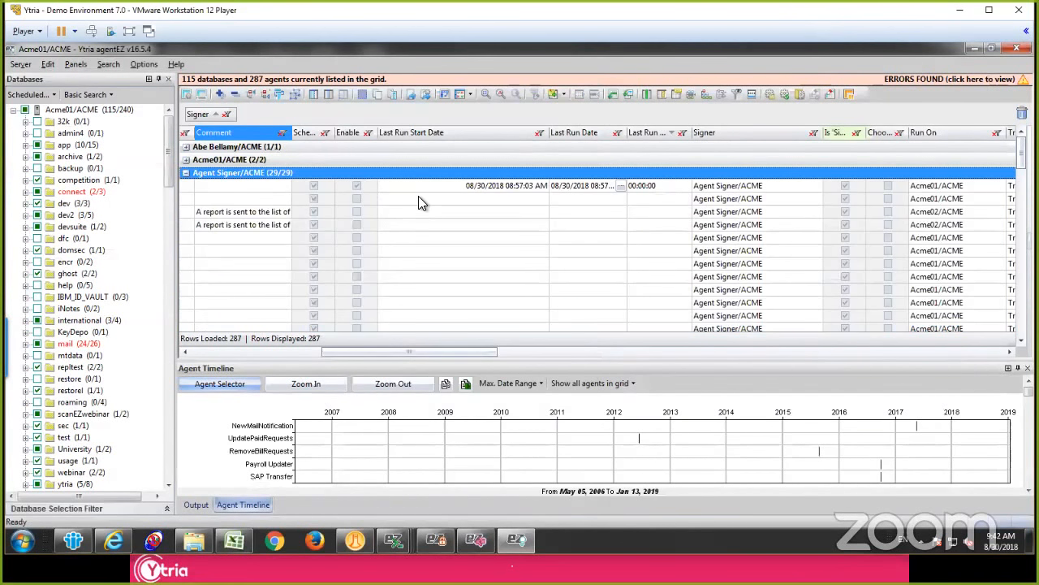
# Step: Ungroup the agent grid and enlarge the Agent Timeline panel to show more agents
pyautogui.hotkey('ctrl', 'shift', 'g')
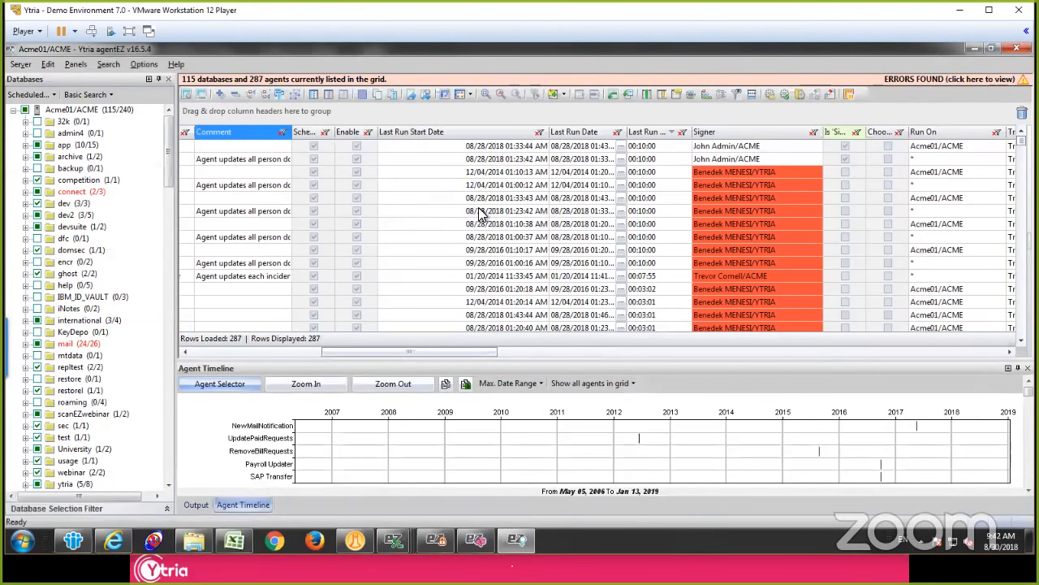
pyautogui.click(482, 212)
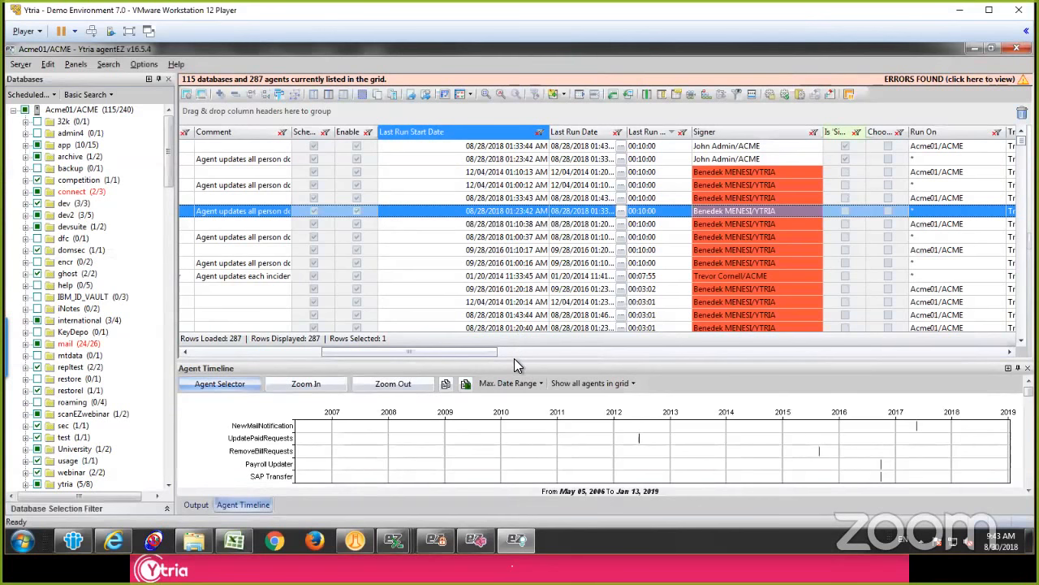
pyautogui.moveTo(514, 359); pyautogui.dragTo(500, 218)
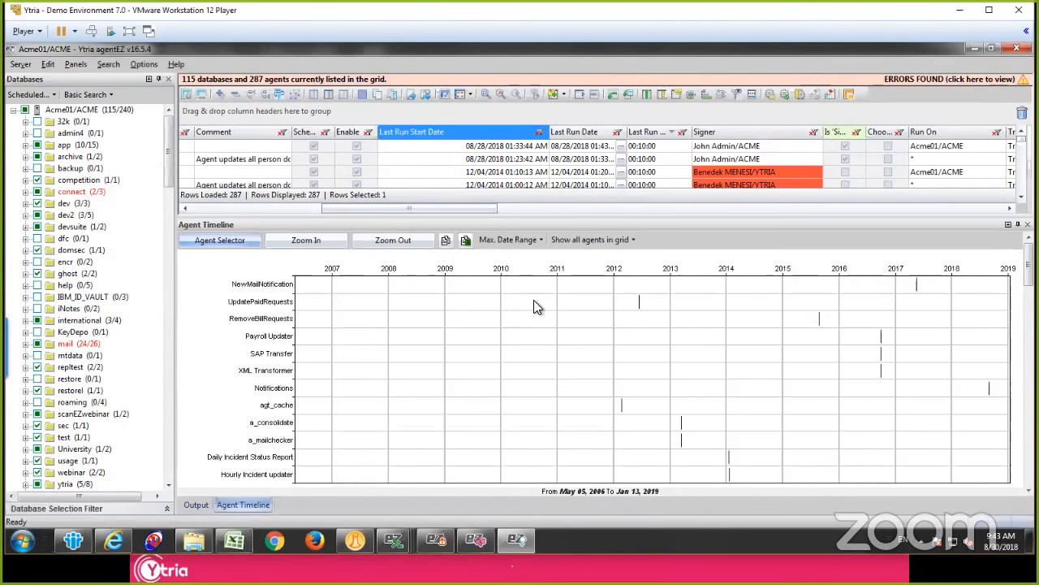
pyautogui.click(249, 504)
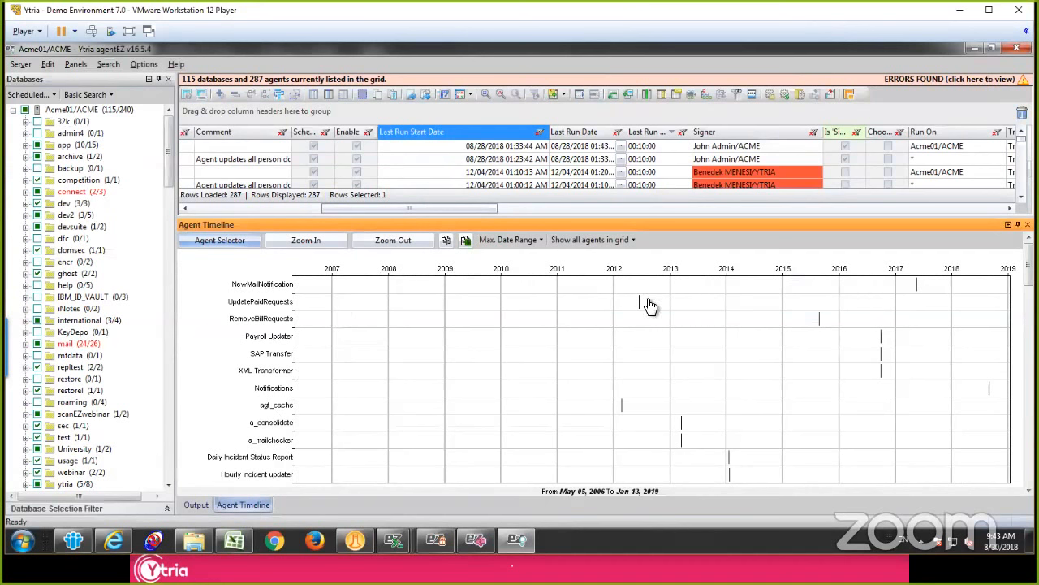
# Step: Limit the Agent Timeline to the last 24 hours and zoom in on the OutOfOffice runs around 06:25 on Aug 30
pyautogui.moveTo(644, 305)
pyautogui.moveTo(912, 301)
pyautogui.click(499, 239)
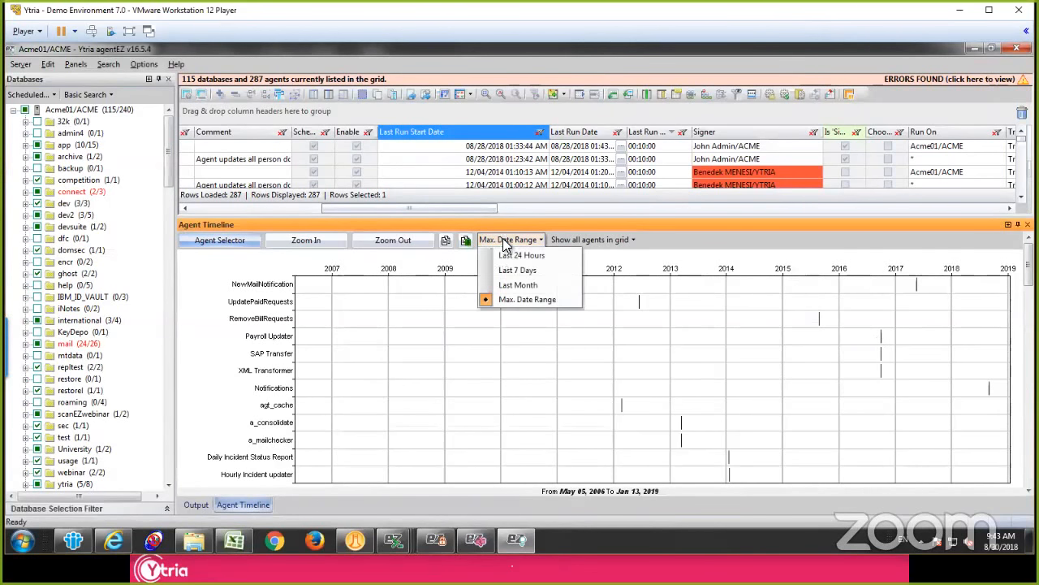
pyautogui.click(543, 253)
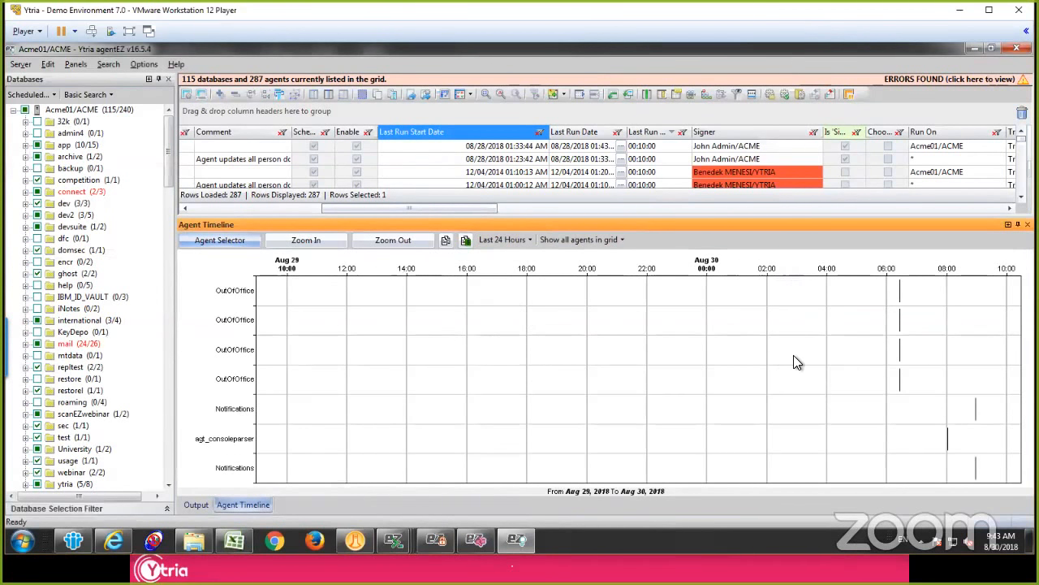
pyautogui.click(296, 240)
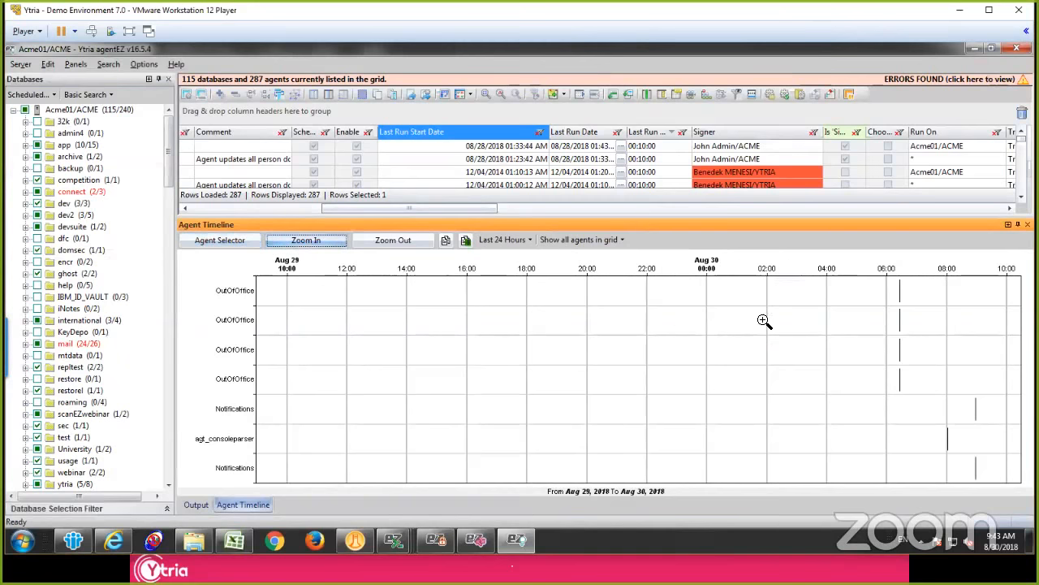
pyautogui.moveTo(872, 284); pyautogui.dragTo(999, 396)
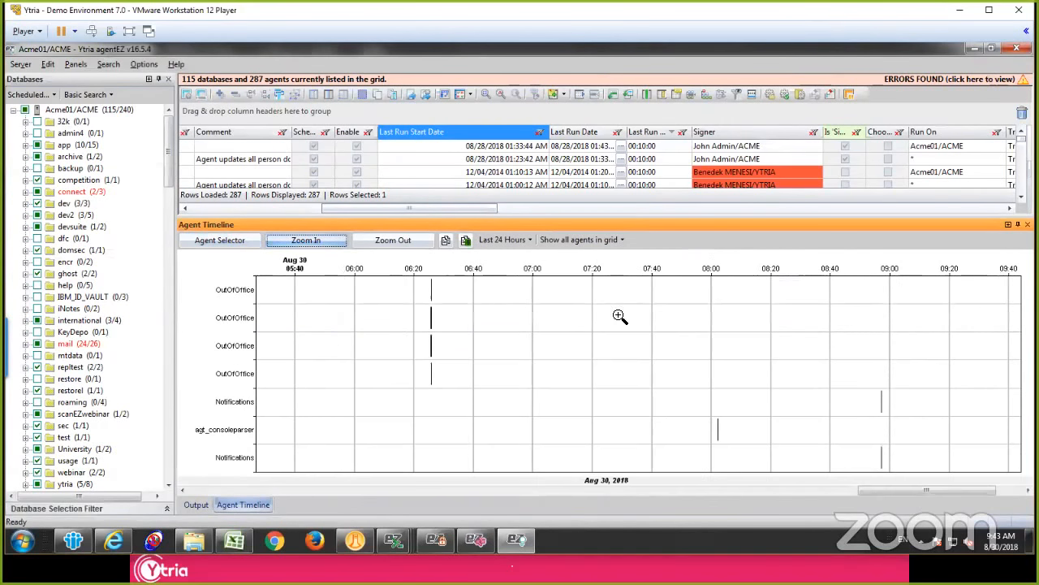
pyautogui.moveTo(399, 278); pyautogui.dragTo(606, 400)
pyautogui.moveTo(371, 367); pyautogui.dragTo(519, 385)
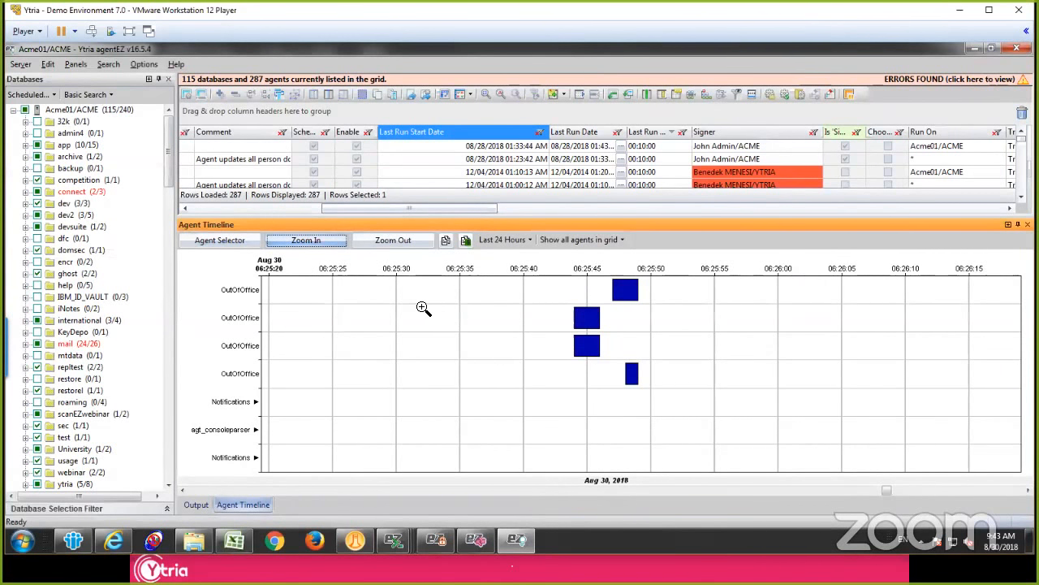
# Step: Use the Agent Selector on OutOfOffice bars in the timeline to locate their agents in the grid, ending on the third bar's agent
pyautogui.click(228, 243)
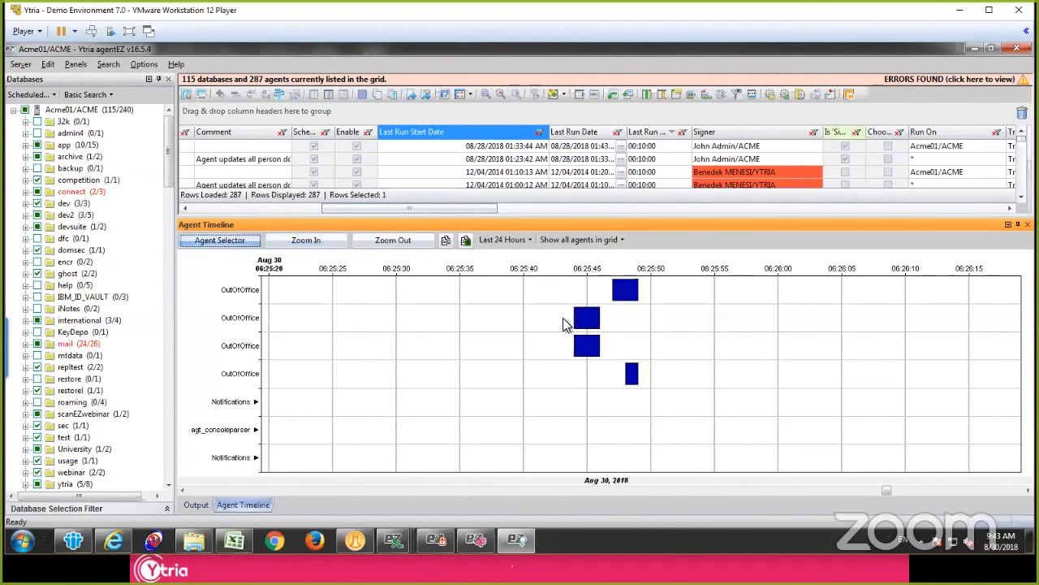
pyautogui.click(590, 324)
pyautogui.click(623, 294)
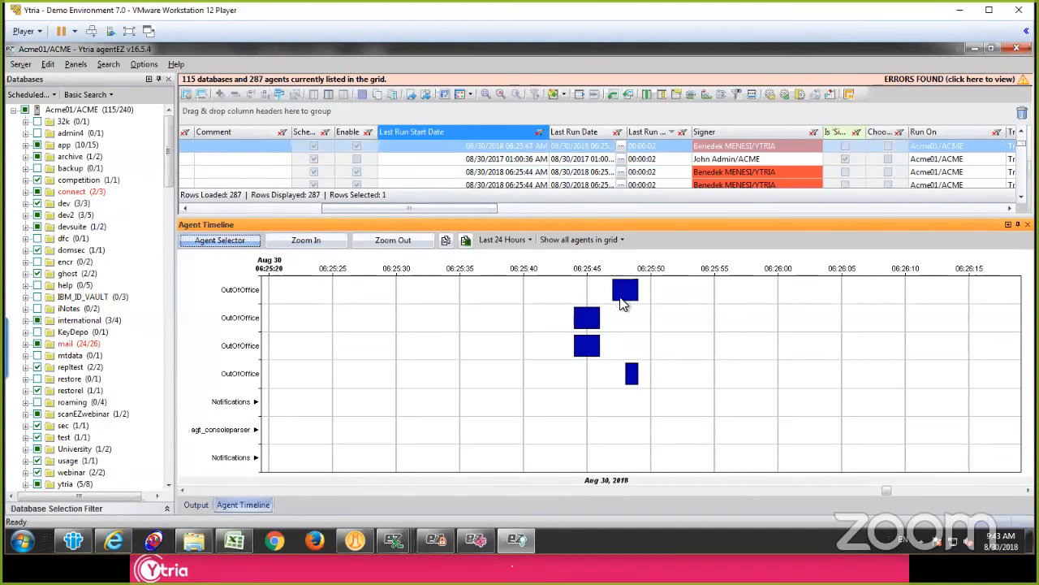
pyautogui.click(587, 349)
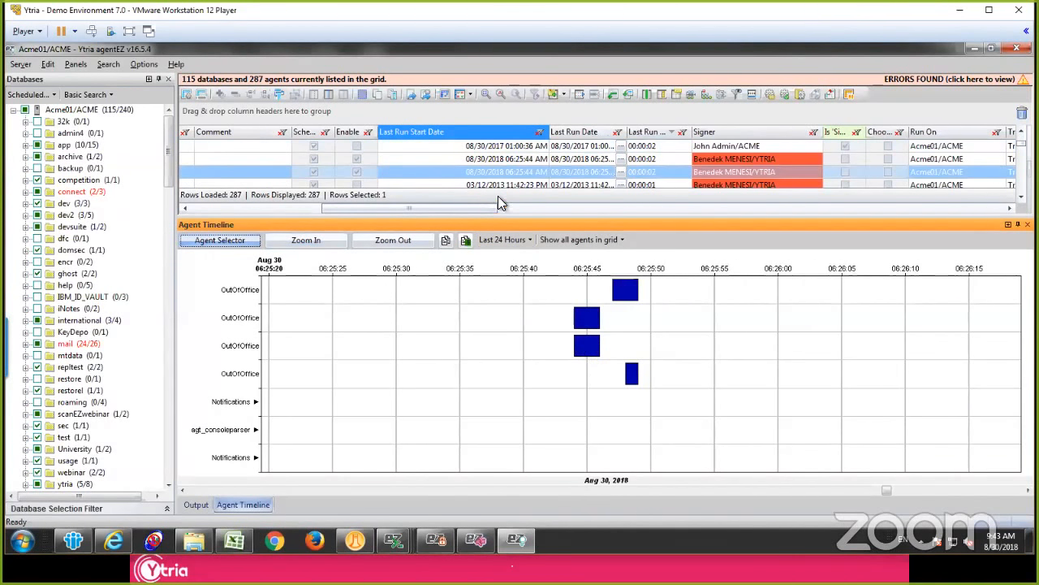
pyautogui.click(501, 170)
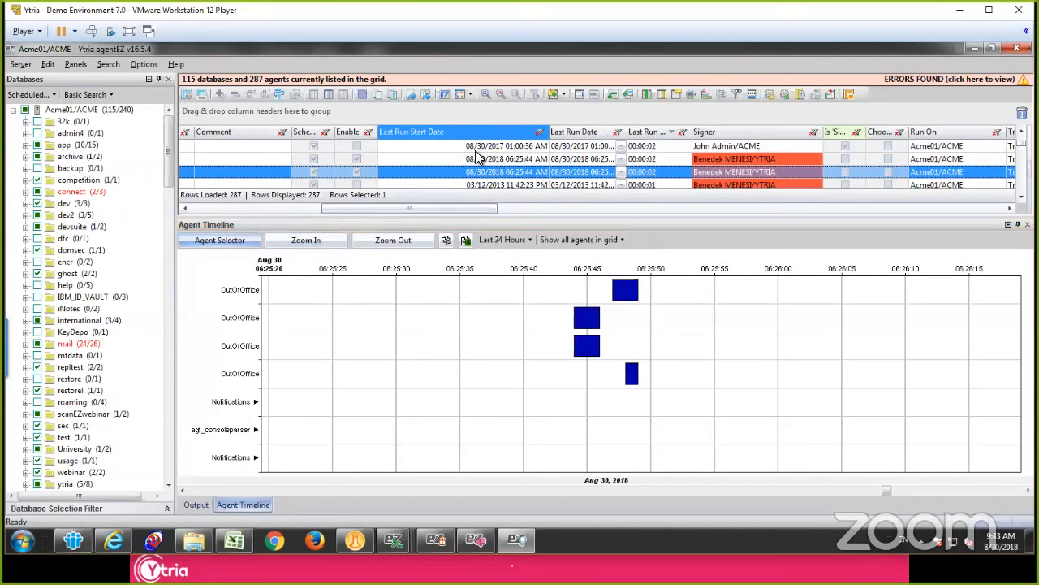
# Step: Copy the timeline with all listed agents, labelled with agent name, database title, database path and file name
pyautogui.click(447, 243)
pyautogui.click(418, 217)
pyautogui.click(493, 217)
pyautogui.click(566, 218)
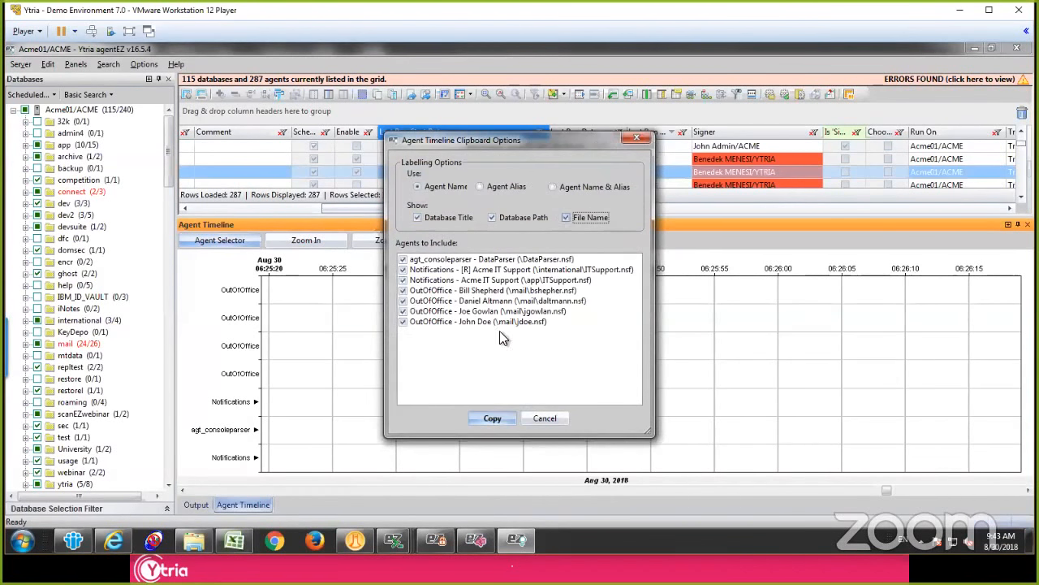
pyautogui.click(493, 419)
# Step: Switch to IBM Notes, create a new message and paste the agent timeline chart into its body
pyautogui.click(73, 540)
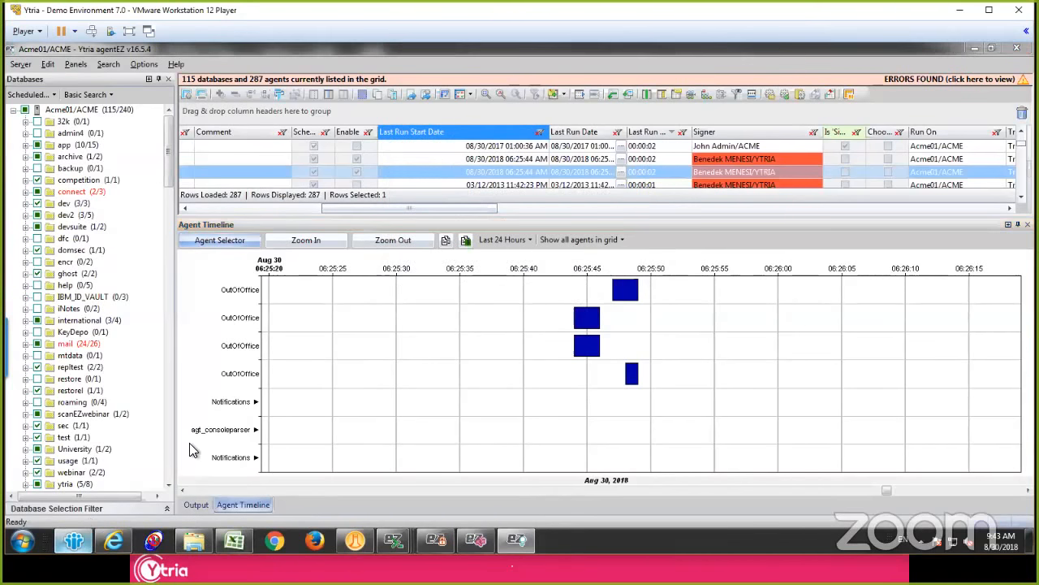
pyautogui.hotkey('ctrl', 'm')
pyautogui.click(339, 364)
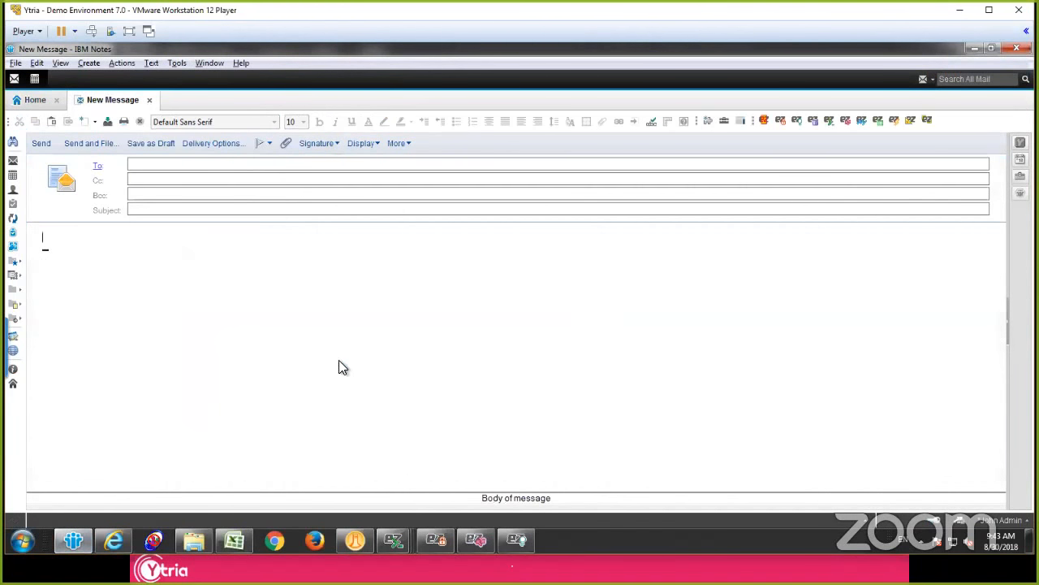
pyautogui.hotkey('ctrl', 'v')
pyautogui.click(850, 246)
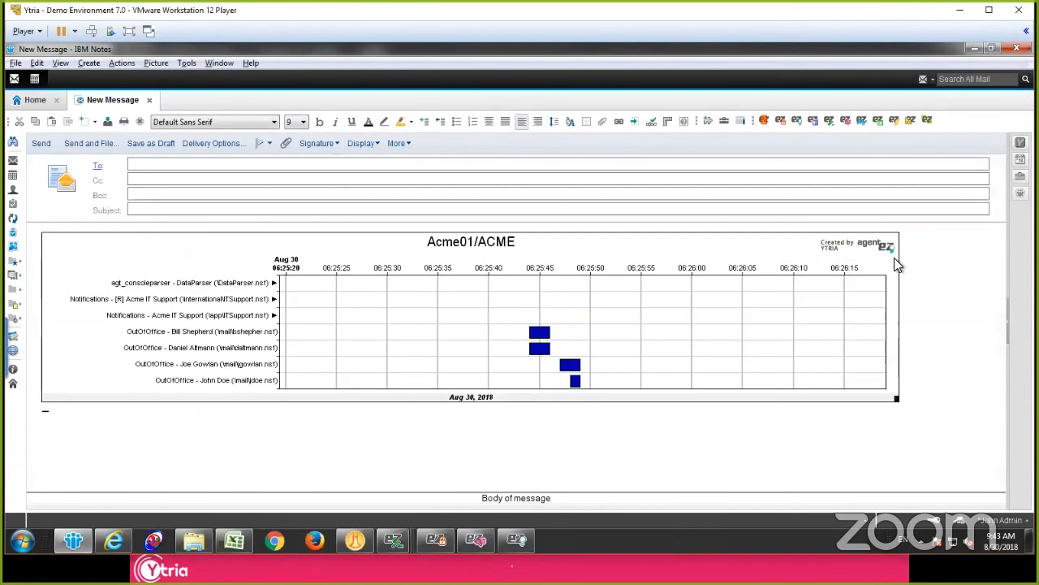
# Step: Switch back to agentEZ, enlarge the agent grid above the timeline and select the second OutOfOffice agent run at 06:25:44 AM
pyautogui.click(517, 540)
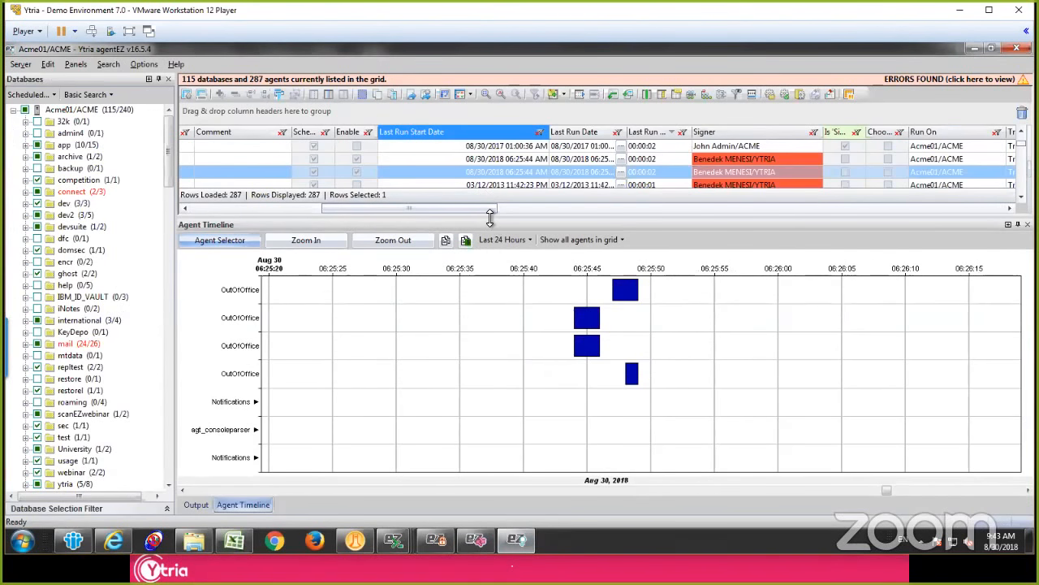
pyautogui.moveTo(493, 219); pyautogui.dragTo(502, 347)
pyautogui.click(467, 177)
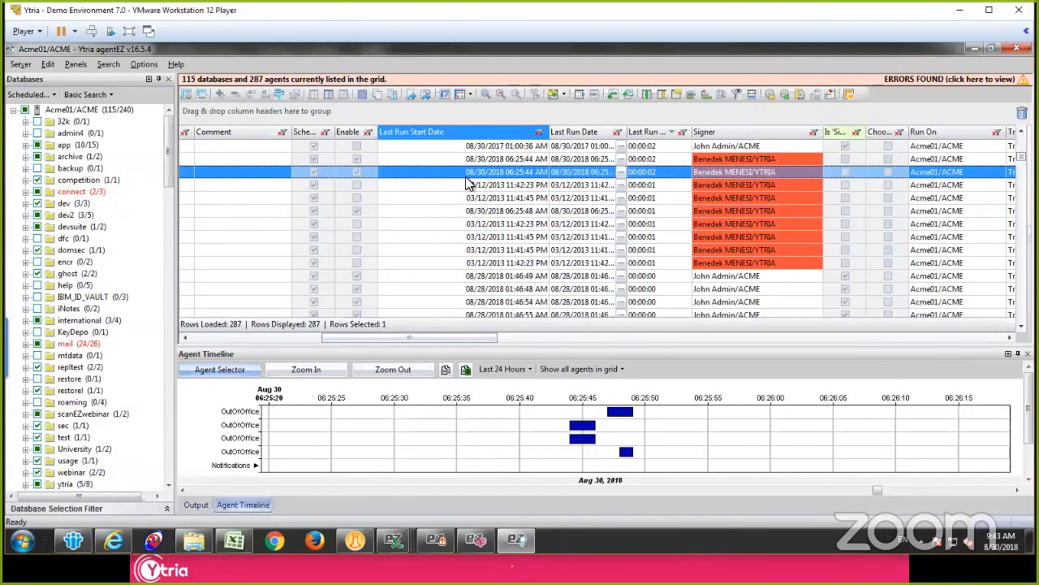
# Step: Review the console command for running the selected OutOfOffice agent on the server, and leave without sending it
pyautogui.rightClick(467, 182)
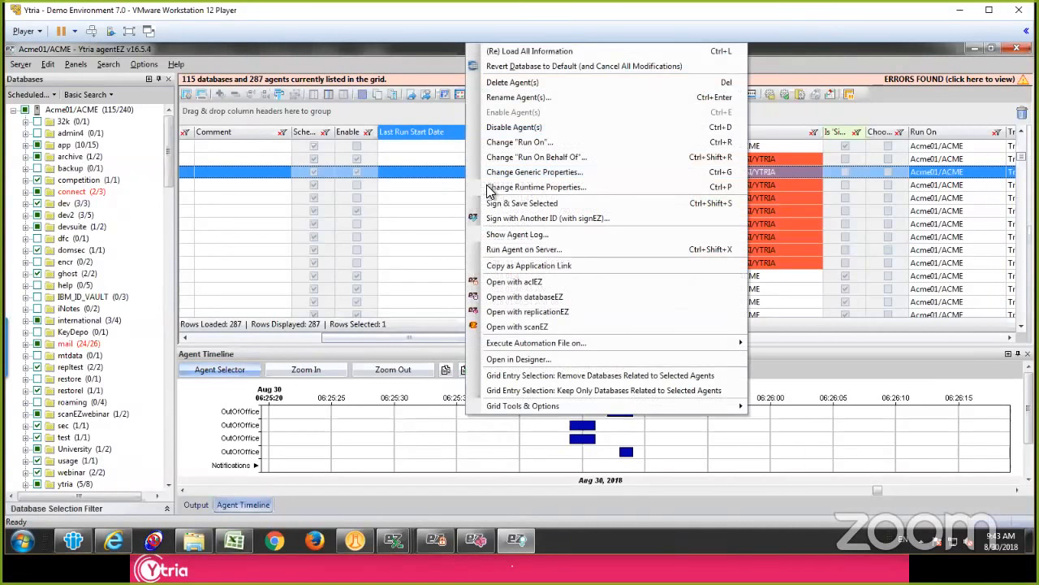
pyautogui.click(550, 253)
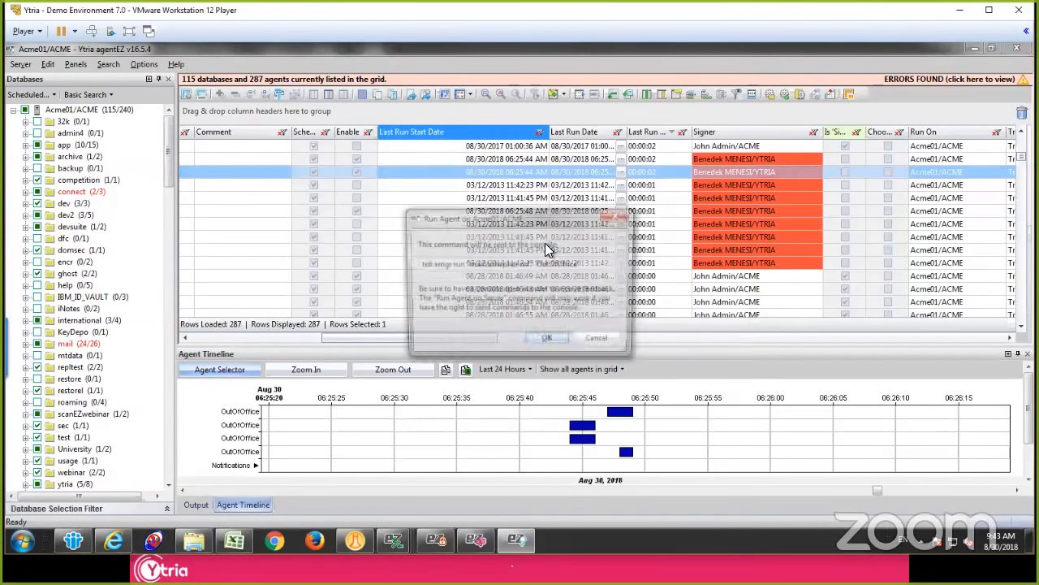
pyautogui.moveTo(581, 264); pyautogui.dragTo(417, 264)
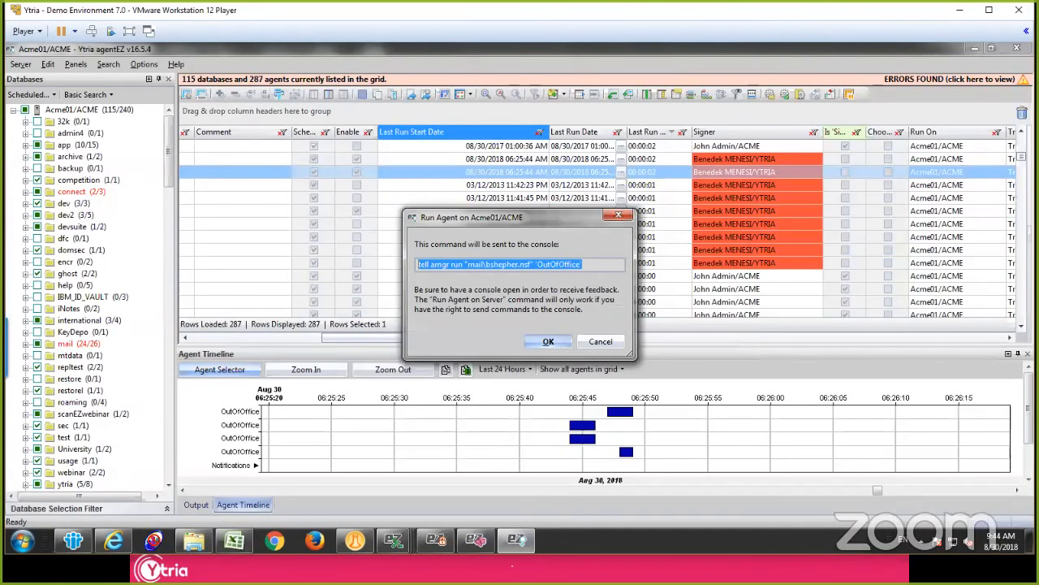
pyautogui.click(583, 264)
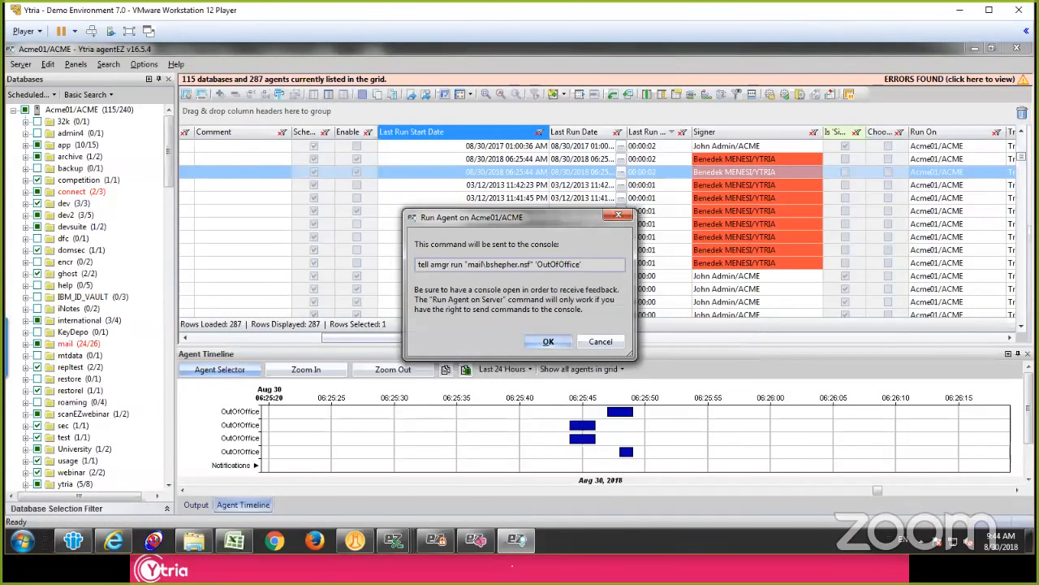
pyautogui.moveTo(581, 264); pyautogui.dragTo(418, 265)
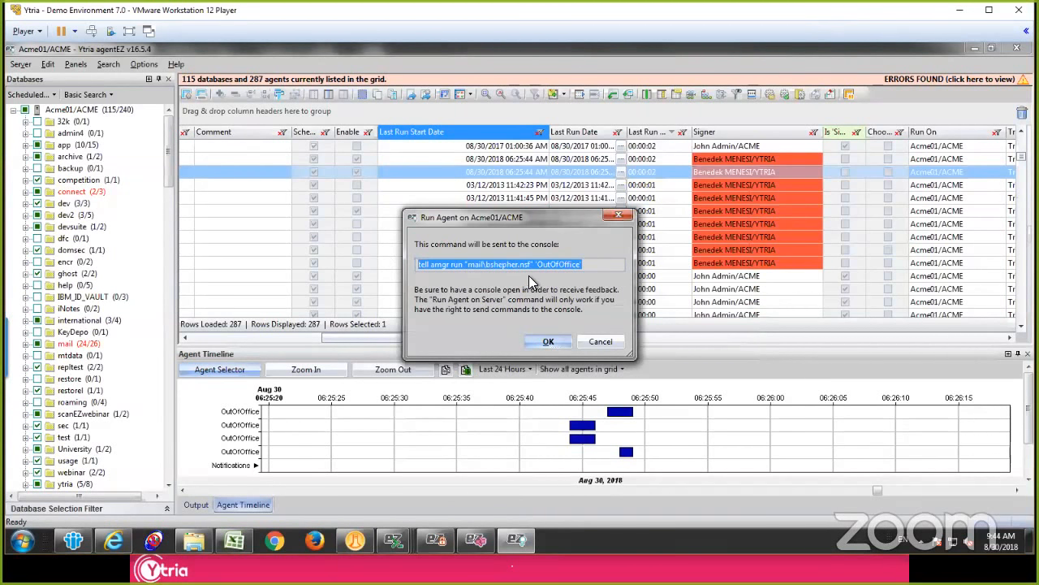
pyautogui.click(601, 342)
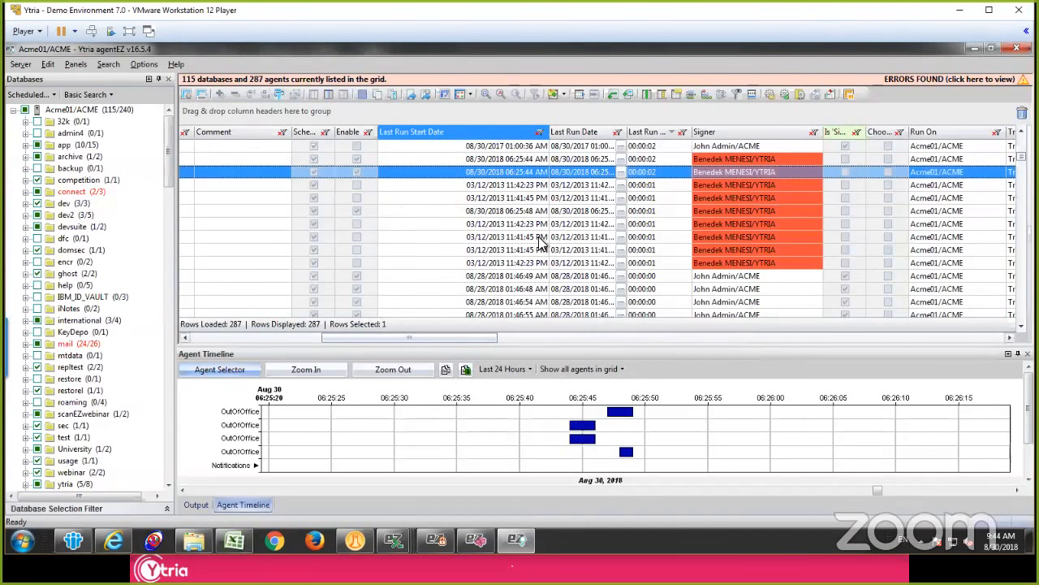
# Step: Widen the Status column, group the agent grid by Status and expand the Edited group
pyautogui.click(541, 239)
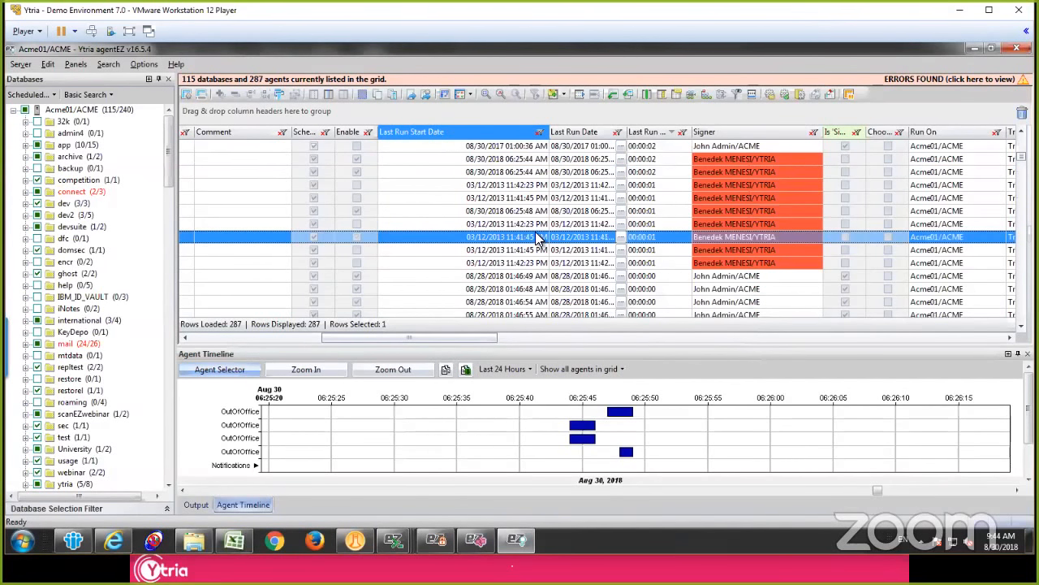
pyautogui.moveTo(428, 332); pyautogui.dragTo(225, 331)
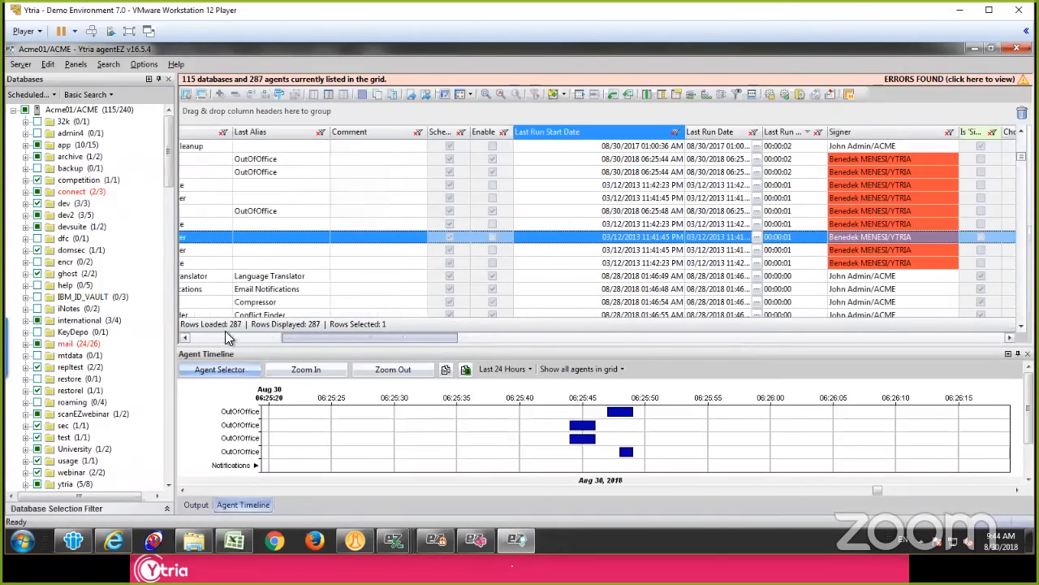
pyautogui.moveTo(228, 132); pyautogui.dragTo(262, 131)
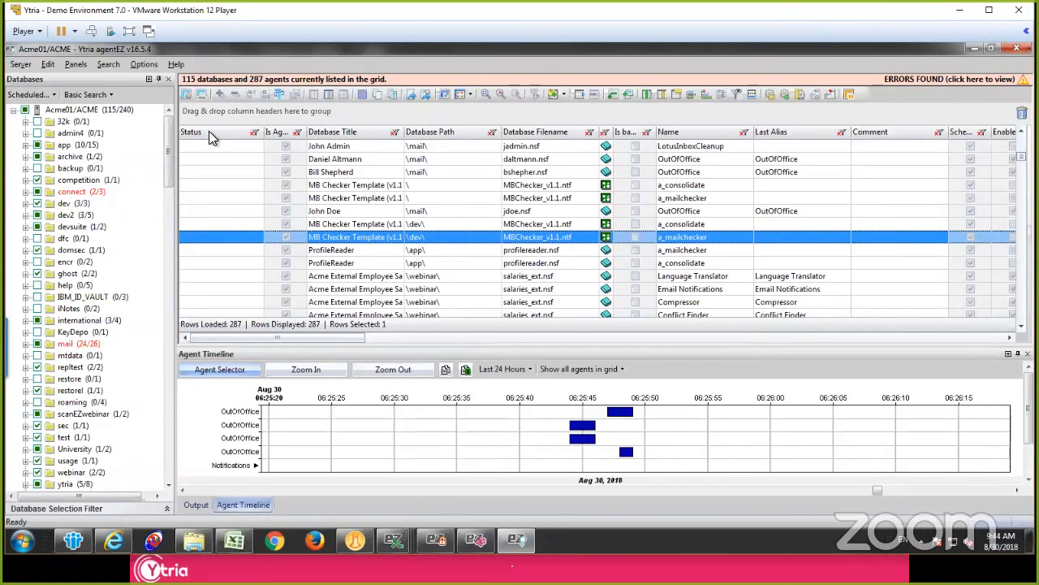
pyautogui.moveTo(209, 131); pyautogui.dragTo(233, 114)
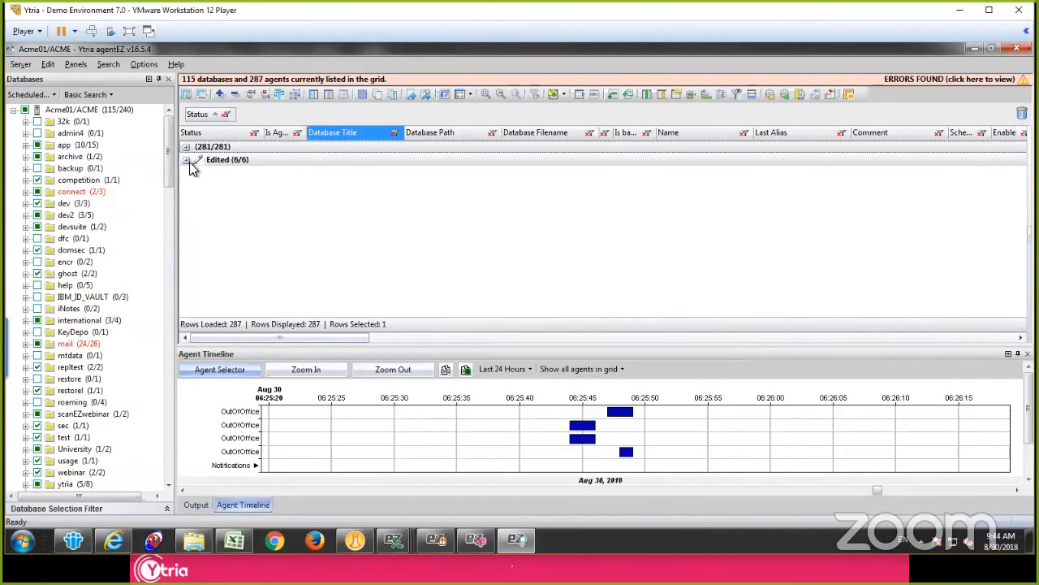
pyautogui.click(187, 160)
# Step: Select all agents in the Edited group, look at their signing options, and return to only the a_SAP_Transfer agent selected
pyautogui.click(242, 173)
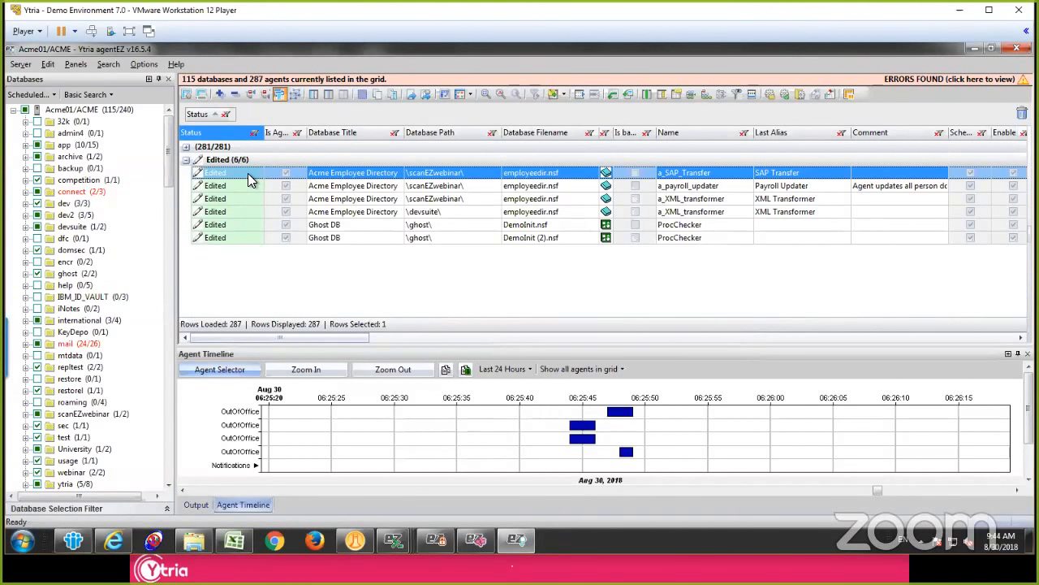
pyautogui.keyDown('shift'); pyautogui.click(241, 235); pyautogui.keyUp('shift')
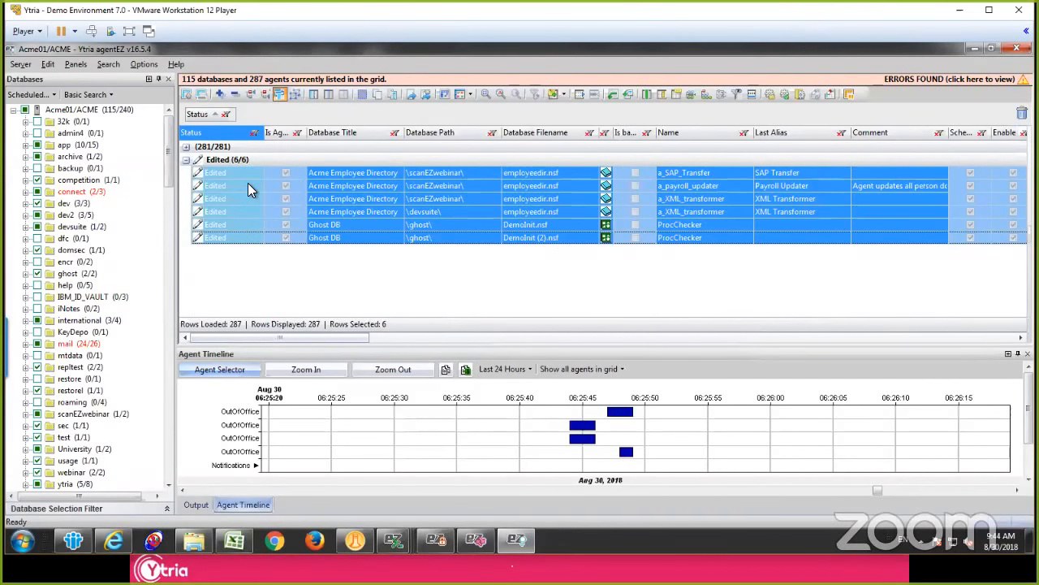
pyautogui.rightClick(249, 184)
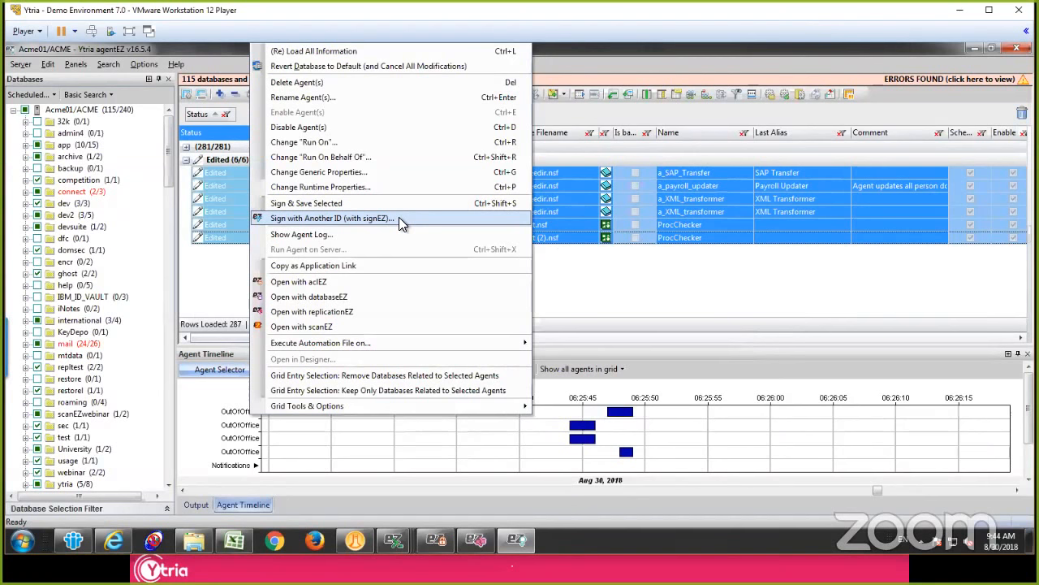
pyautogui.click(222, 171)
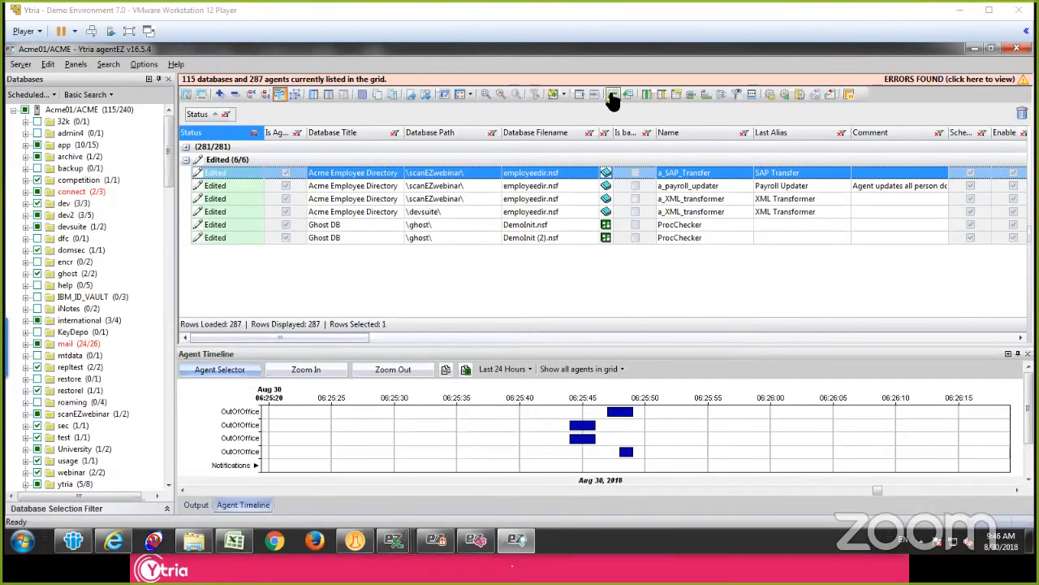
# Step: Switch to the IBM Notes workspace and open the Acme Employee Directory database from the University page in signEZ
pyautogui.click(975, 49)
pyautogui.press('Escape')
pyautogui.click(576, 192)
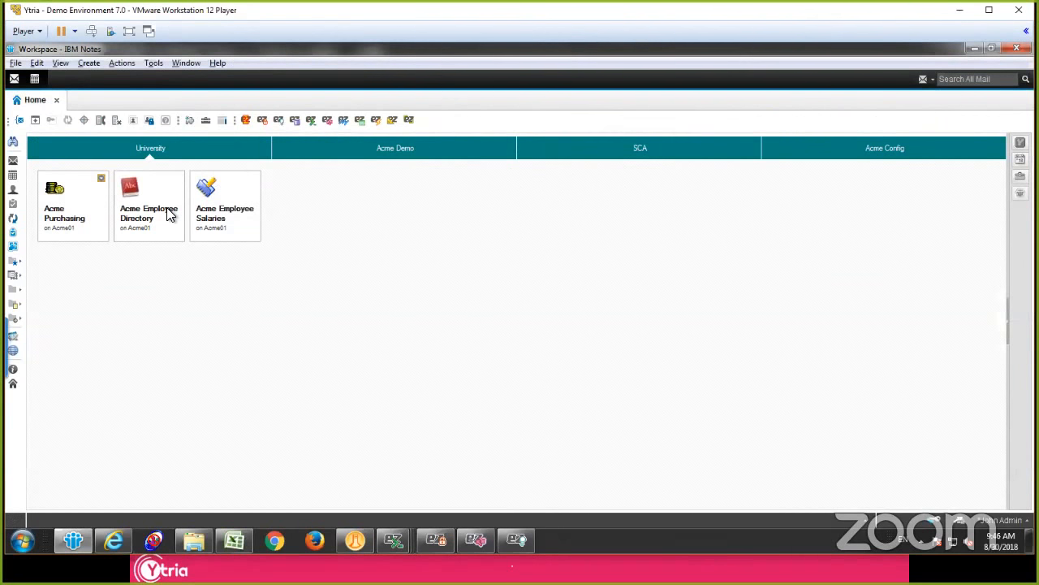
pyautogui.click(168, 213)
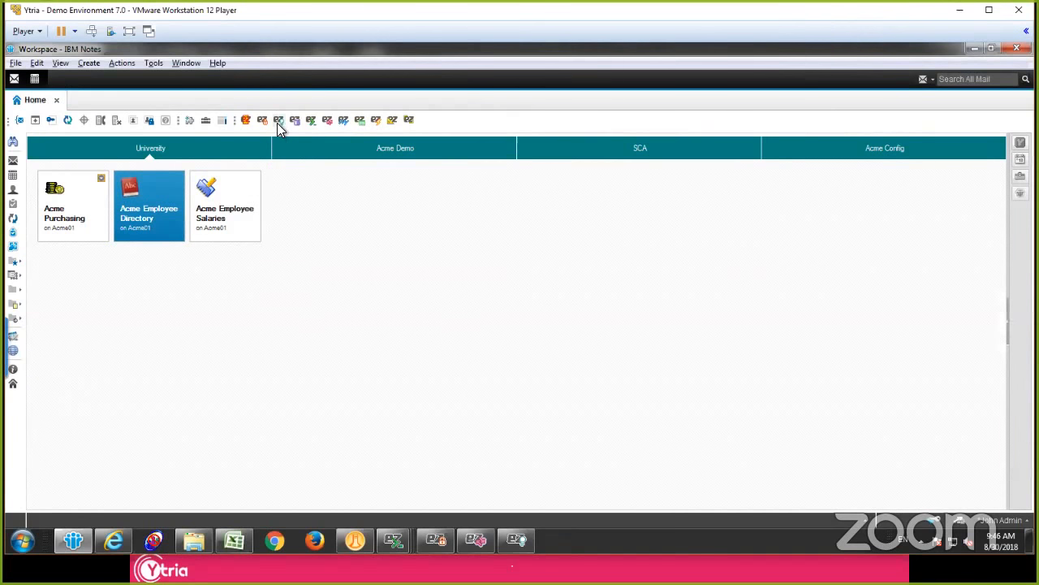
pyautogui.click(345, 123)
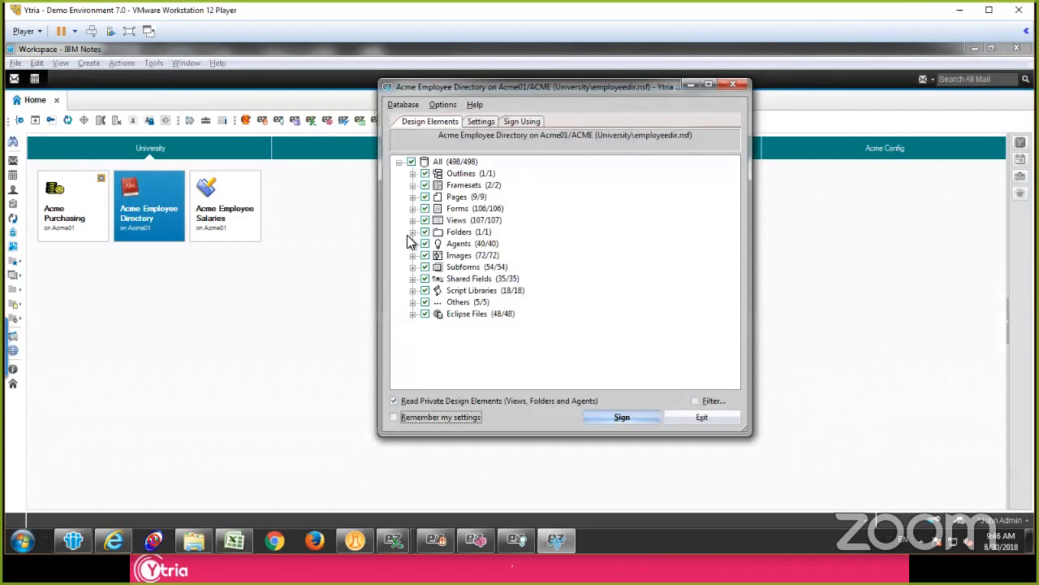
# Step: Review the design elements selected for signing and set the signEZ action to Audit
pyautogui.click(429, 122)
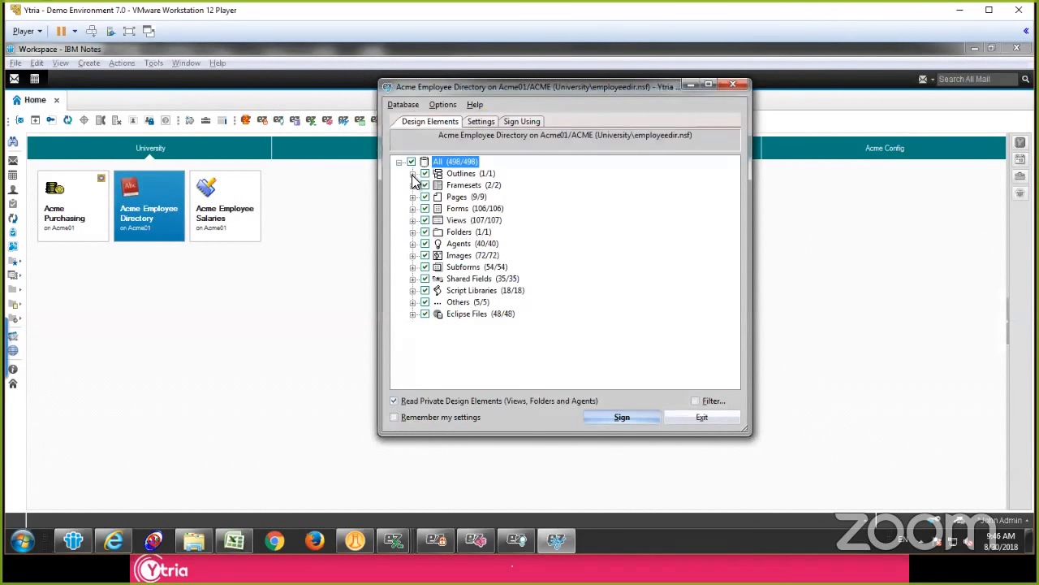
pyautogui.click(480, 121)
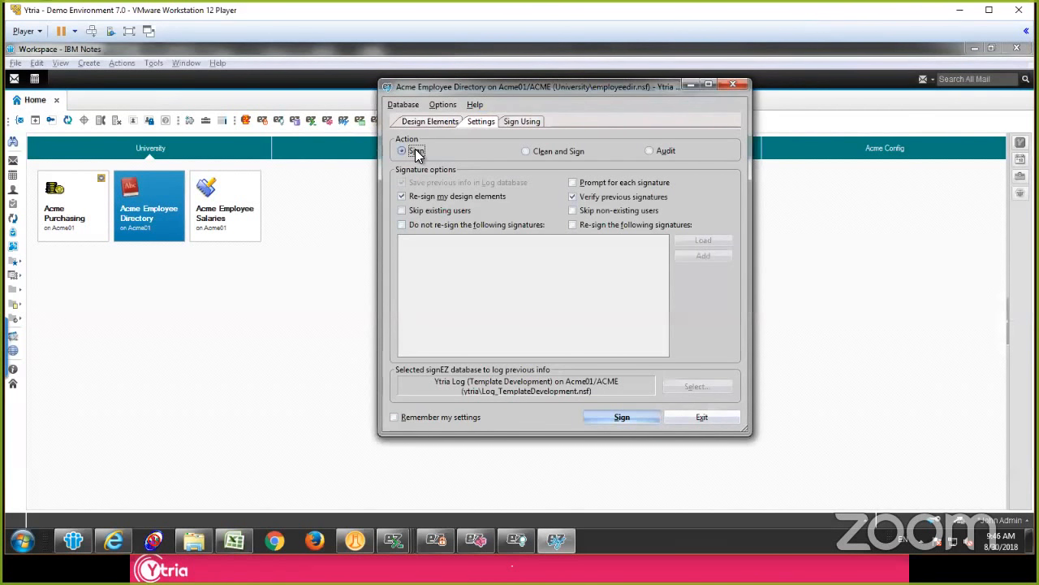
pyautogui.click(666, 152)
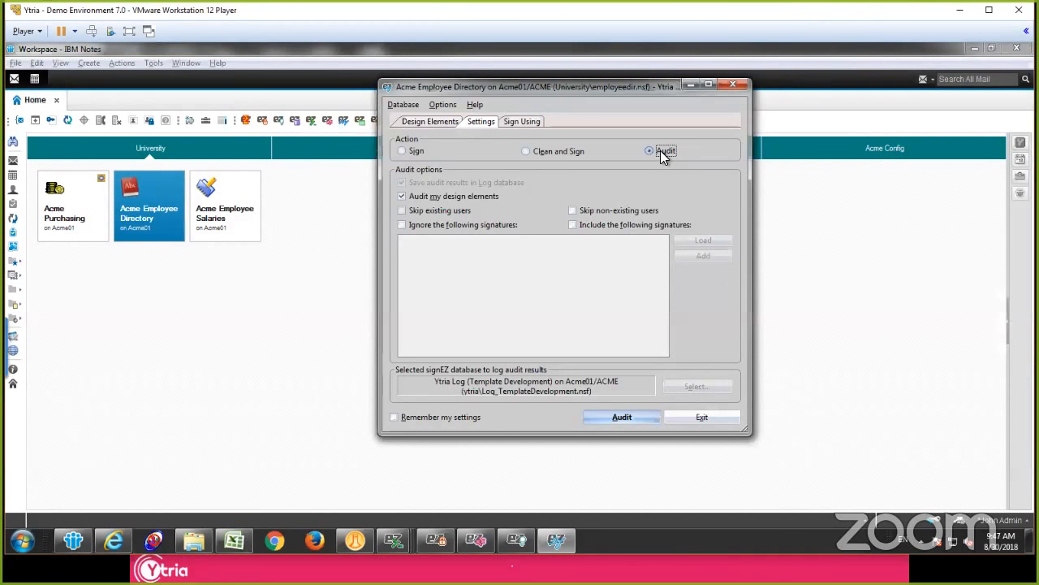
# Step: Compare the signing ID options, choose signing using another ID, and pick the Template_Development.id file
pyautogui.click(510, 121)
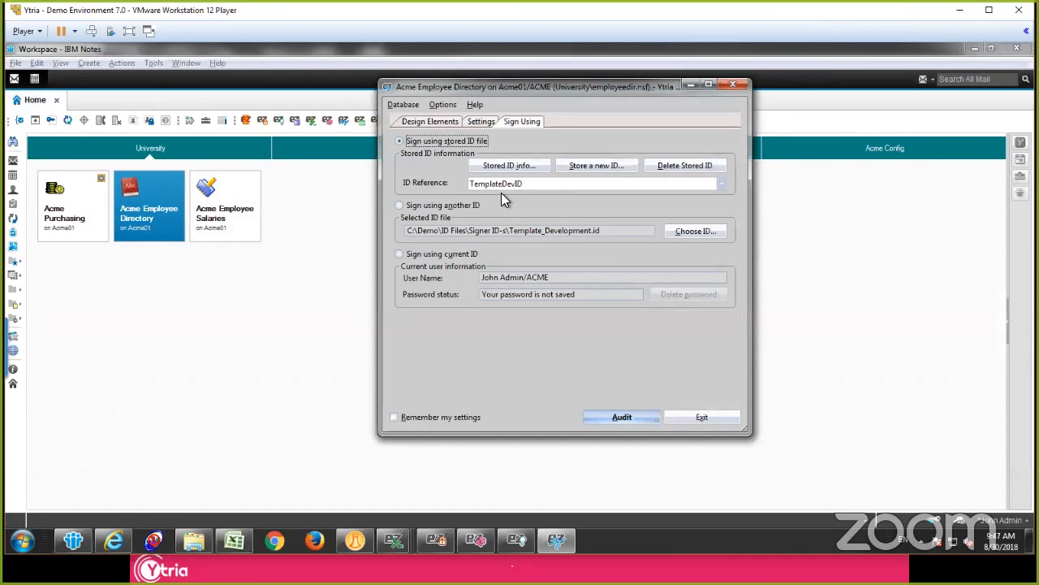
pyautogui.click(436, 256)
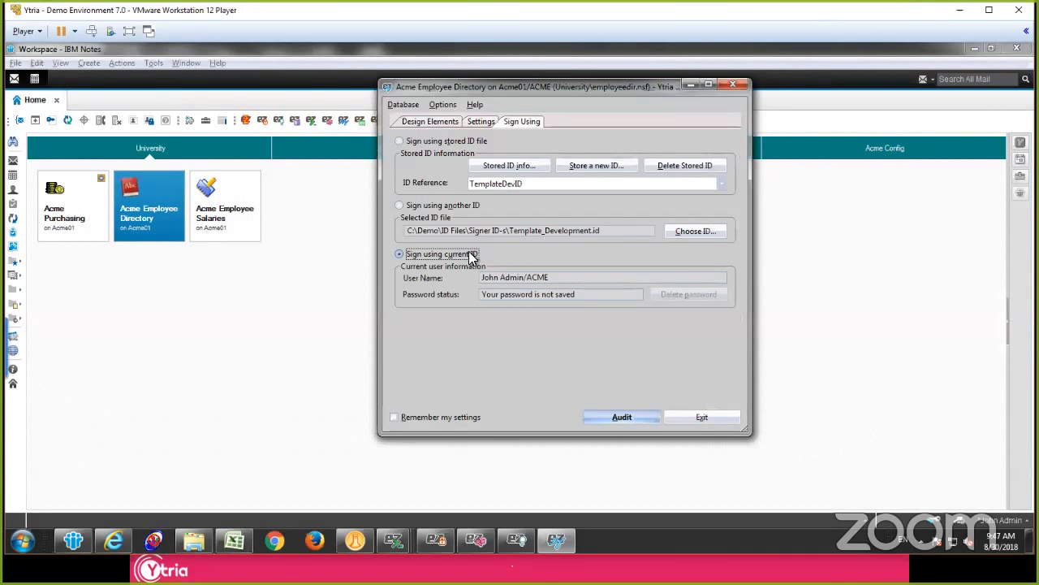
pyautogui.click(446, 210)
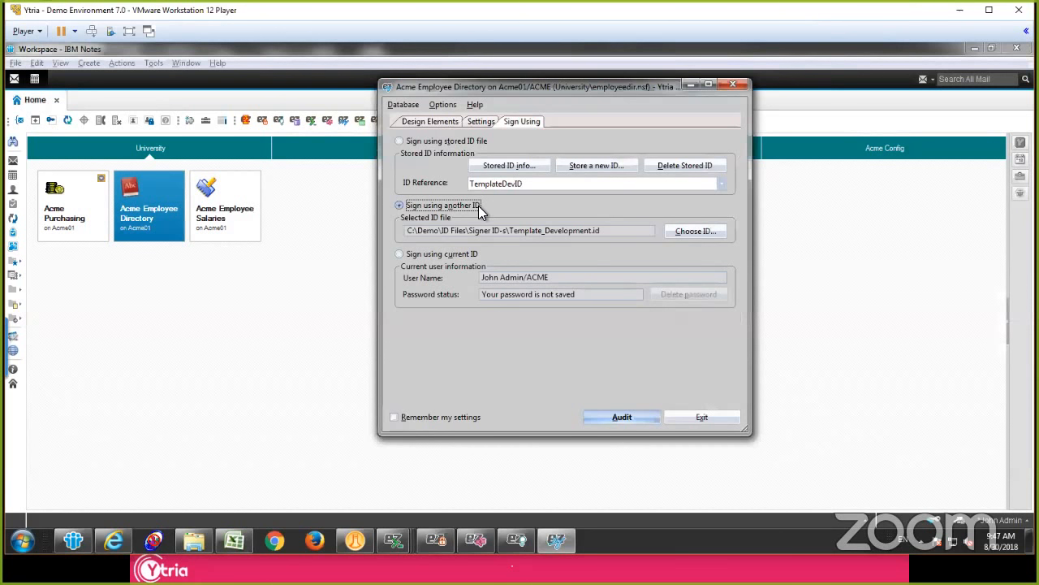
pyautogui.click(688, 232)
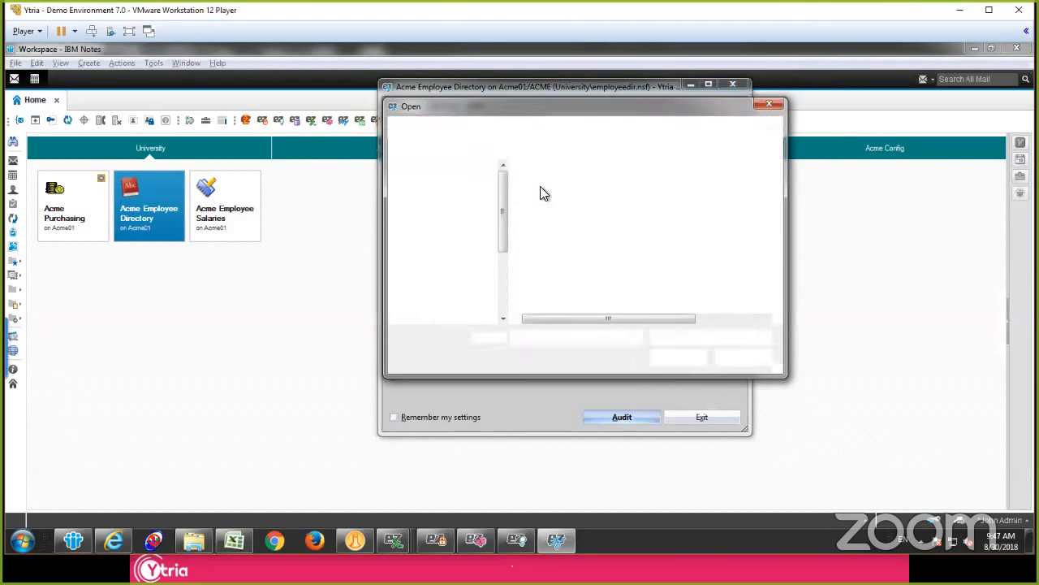
pyautogui.doubleClick(580, 245)
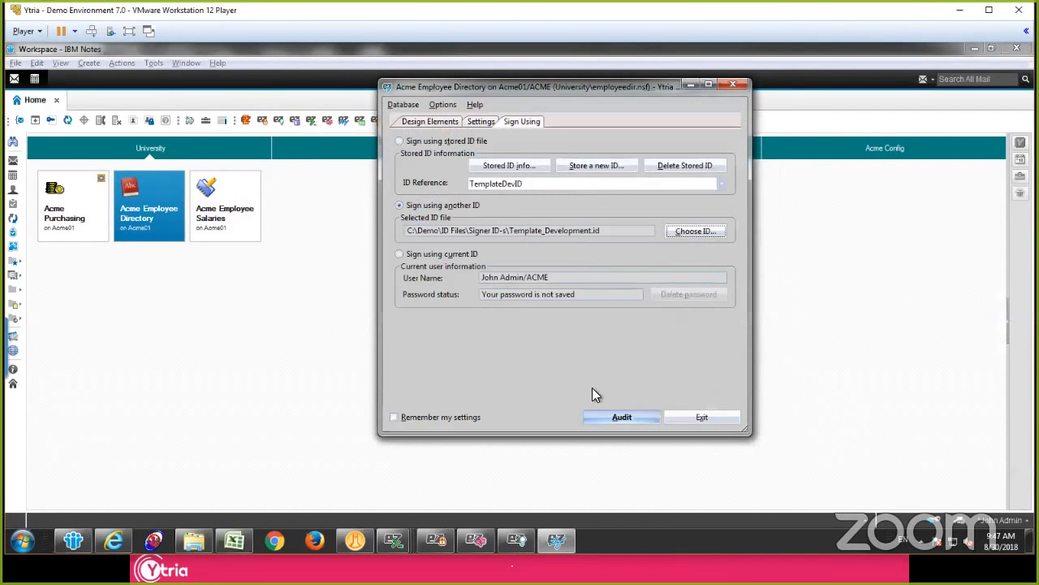
# Step: Run the signature audit on the Acme Employee Directory, entering the ID password and dismissing the processing error
pyautogui.click(615, 415)
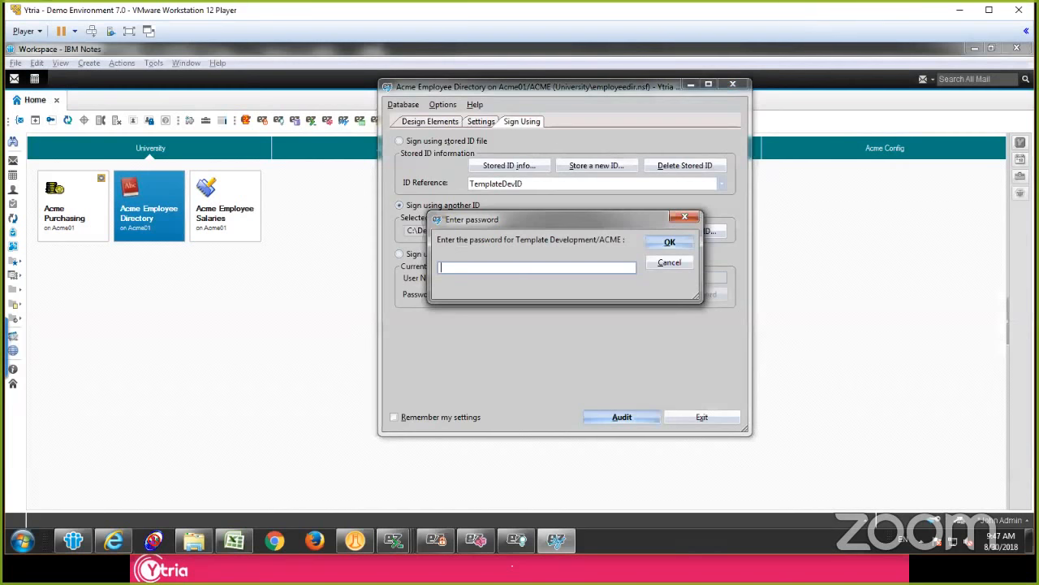
pyautogui.write('password')
pyautogui.press('Return')
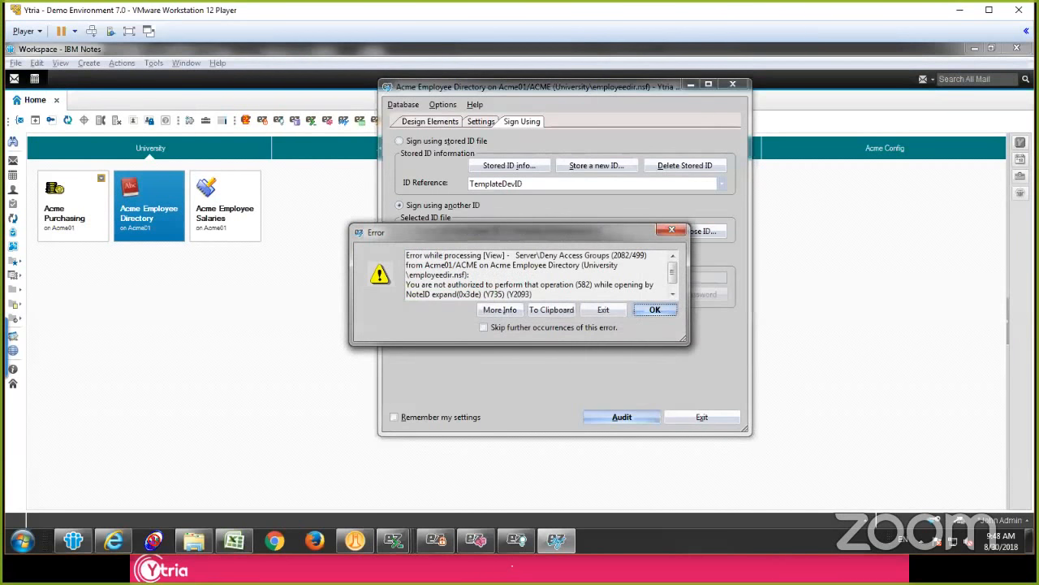
pyautogui.click(641, 310)
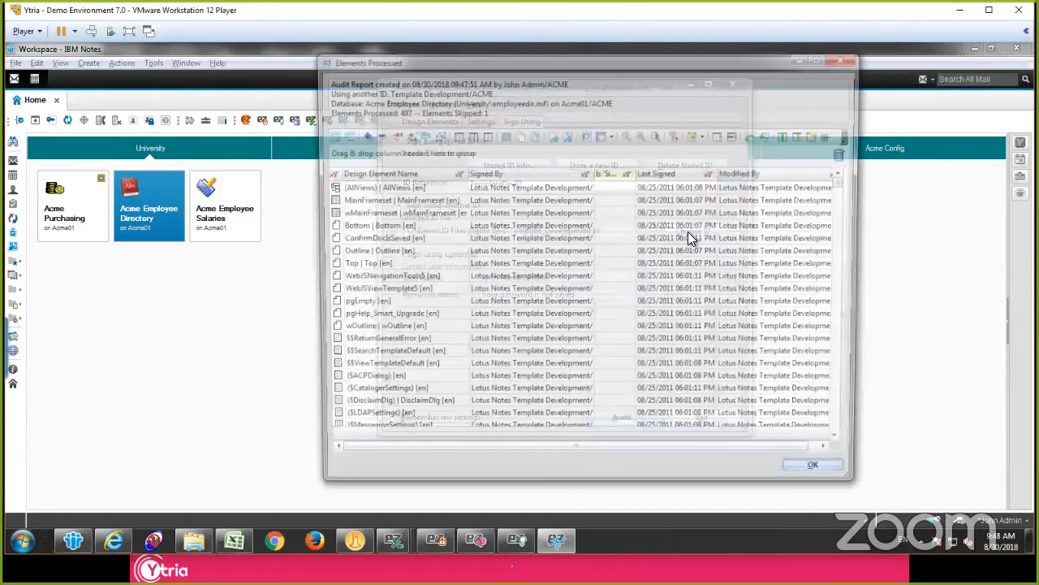
# Step: Group the audit report by Signed By, expand the first two signer groups and select the first agent
pyautogui.moveTo(491, 172); pyautogui.dragTo(501, 157)
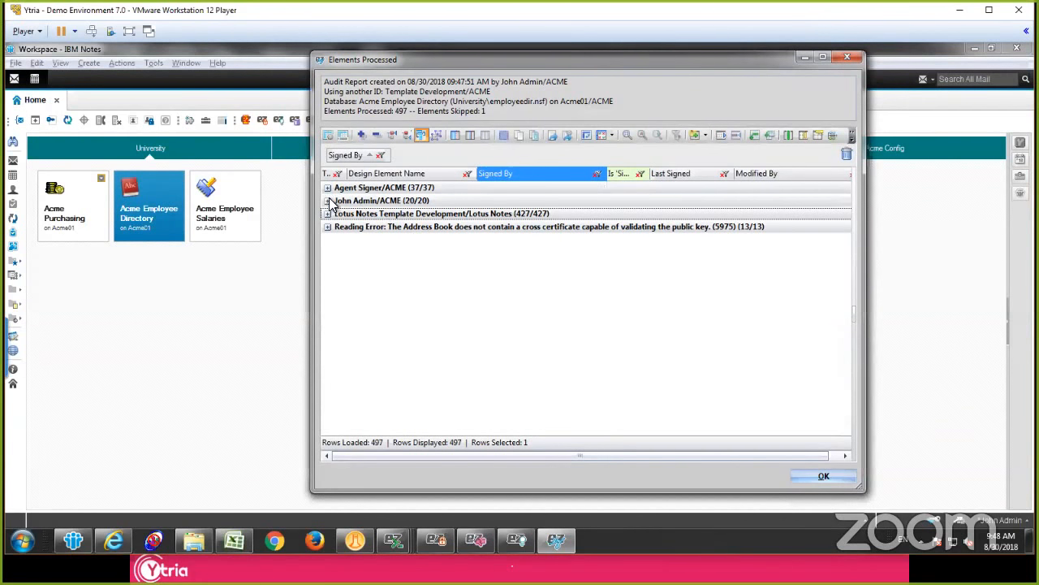
pyautogui.click(327, 201)
pyautogui.click(327, 188)
pyautogui.click(418, 200)
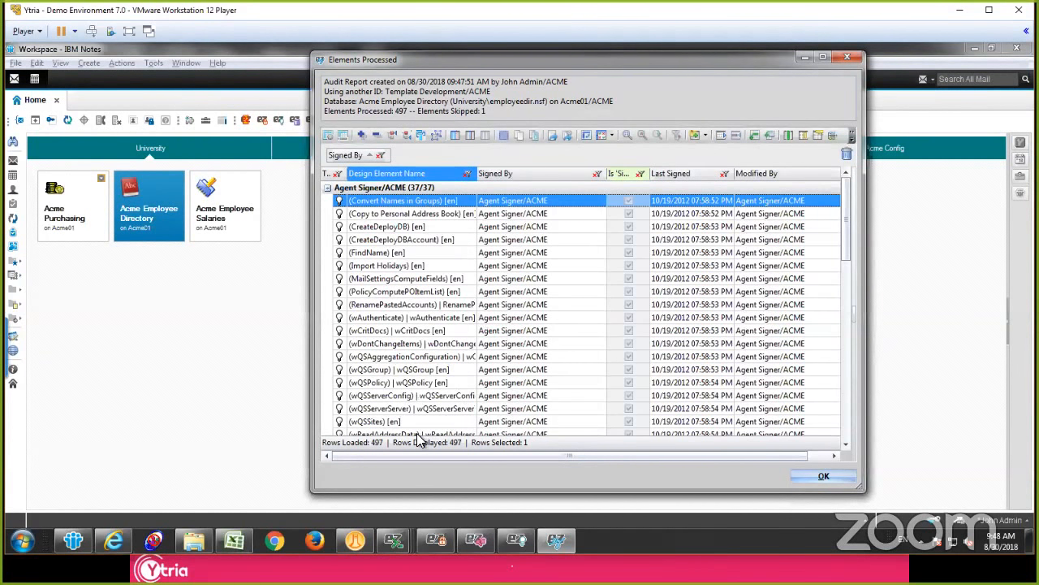
# Step: Examine the signers and signing dates of the agents and views in the expanded groups, and close the audit report
pyautogui.scroll(-15, 399, 335)
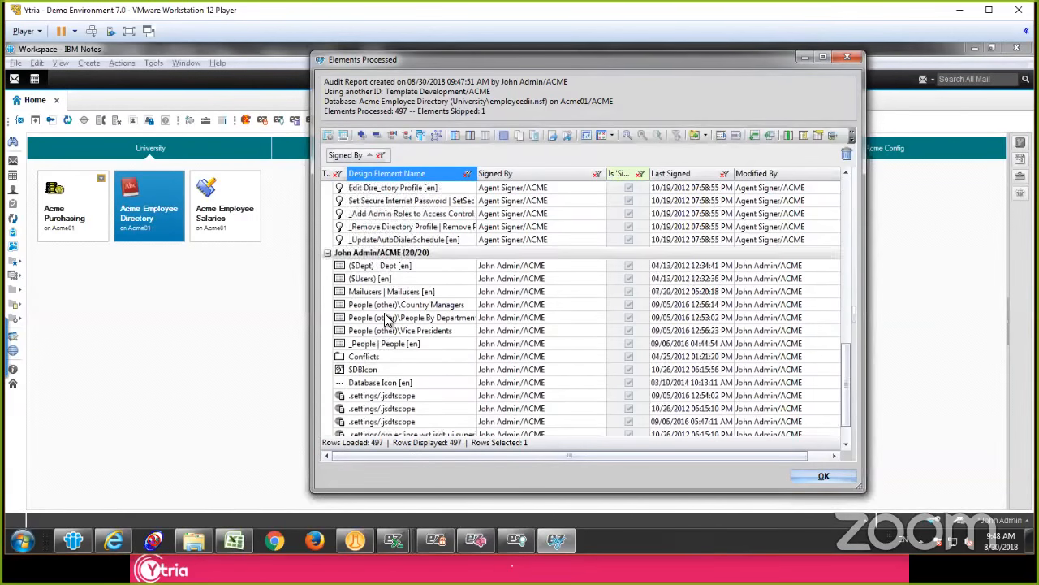
pyautogui.scroll(10, 387, 319)
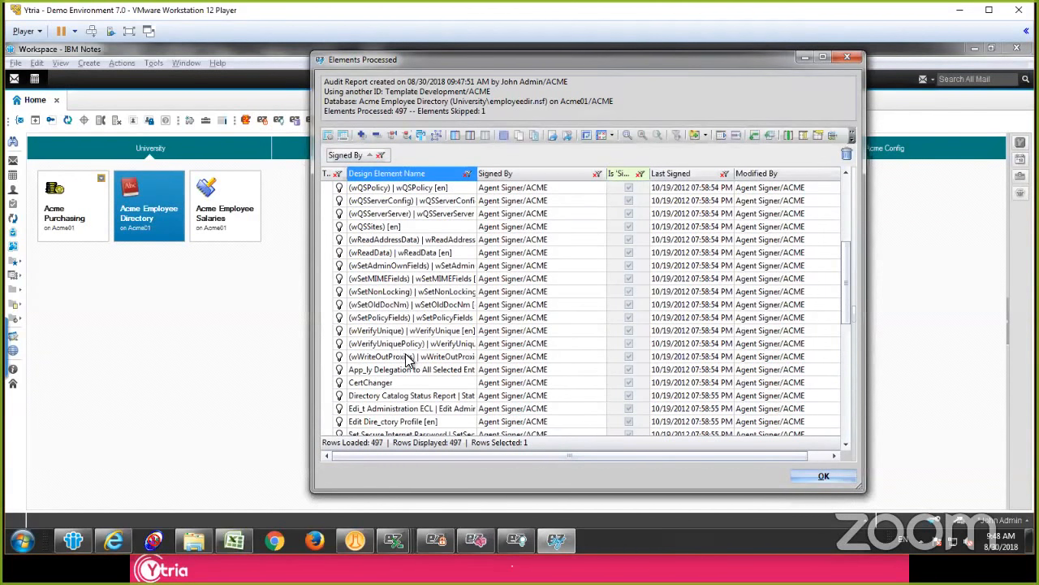
pyautogui.click(429, 383)
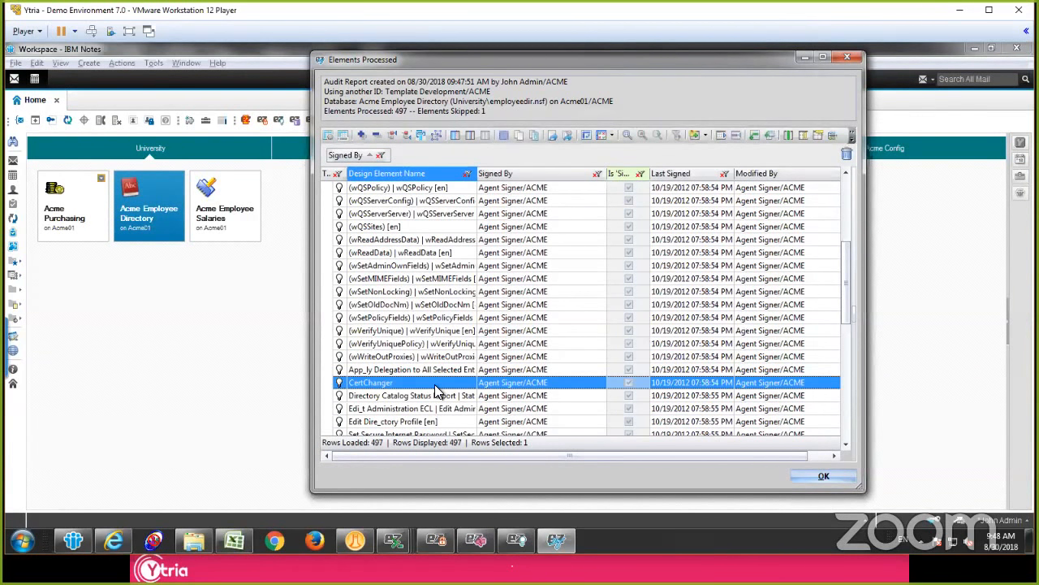
pyautogui.scroll(-3, 433, 390)
pyautogui.click(432, 344)
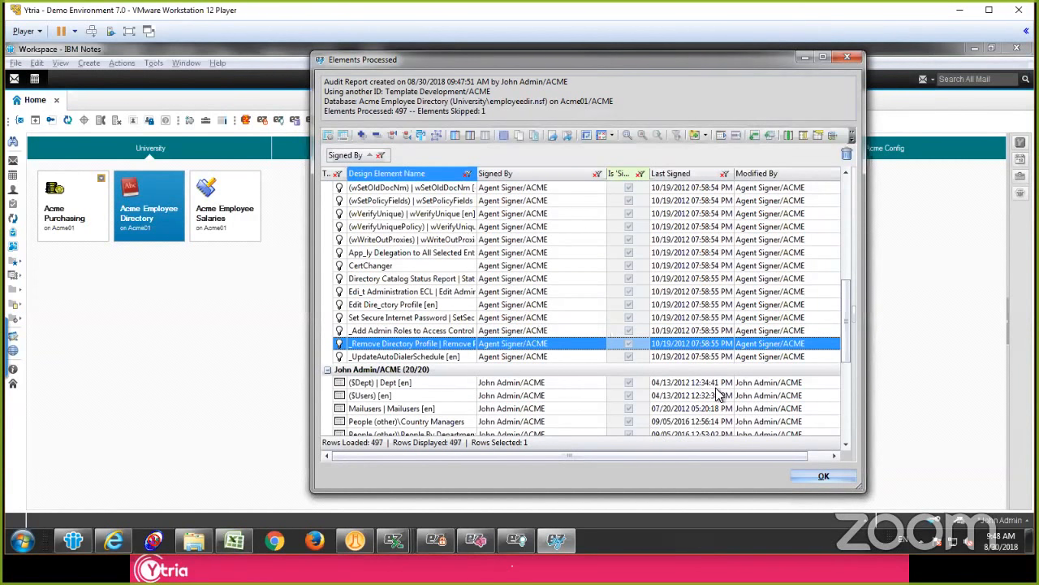
pyautogui.click(840, 481)
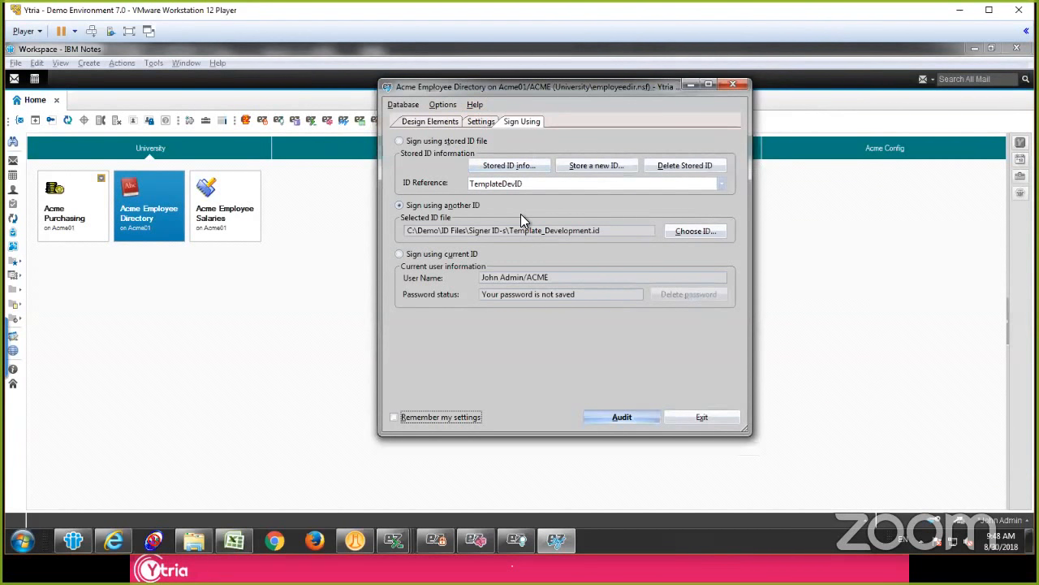
# Step: Choose signing using a stored ID file, and review the linked signEZ database's server and path without changing the link
pyautogui.click(429, 143)
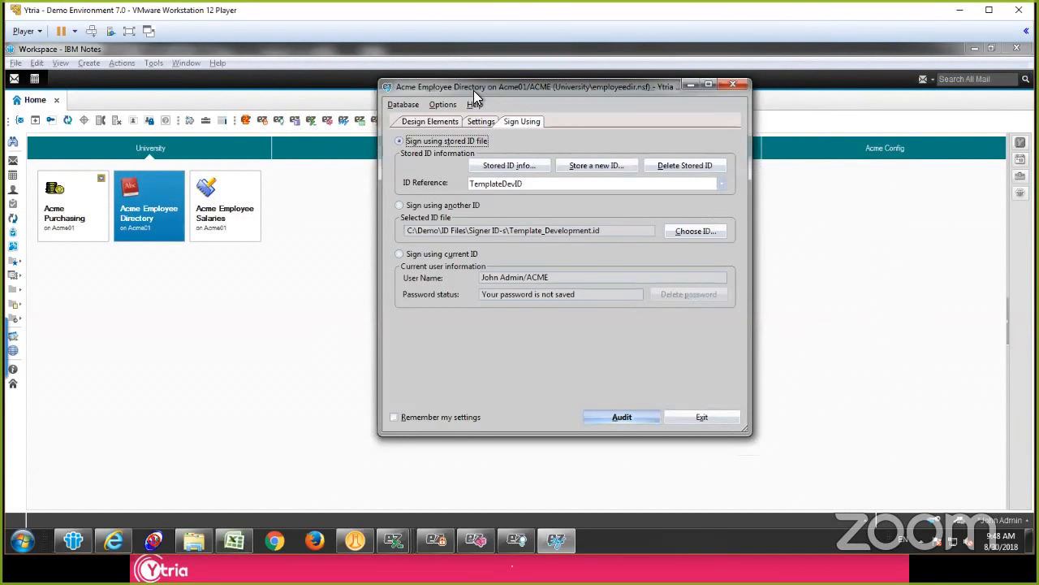
pyautogui.click(414, 106)
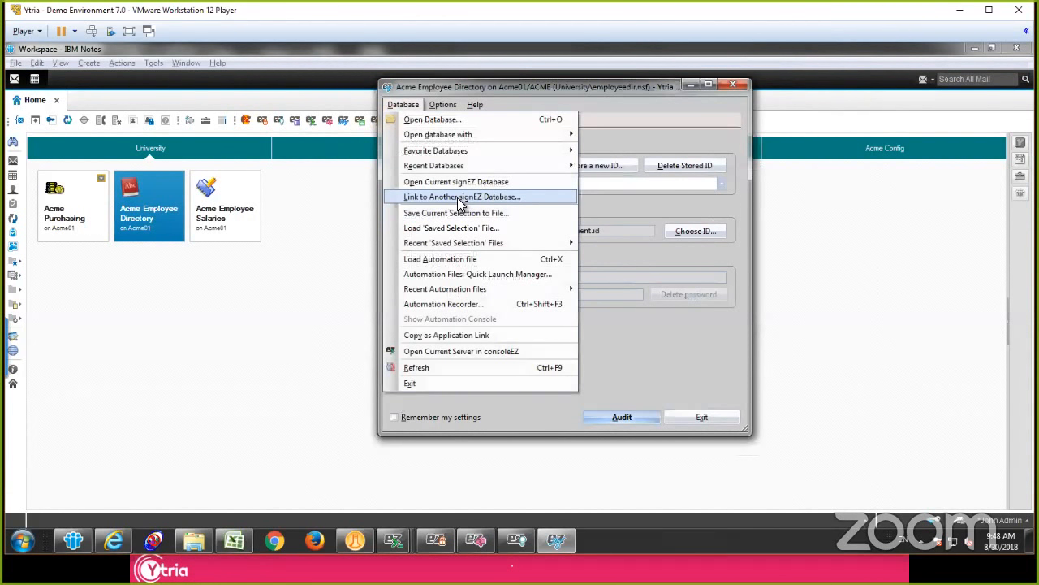
pyautogui.click(461, 197)
pyautogui.moveTo(516, 197); pyautogui.dragTo(483, 201)
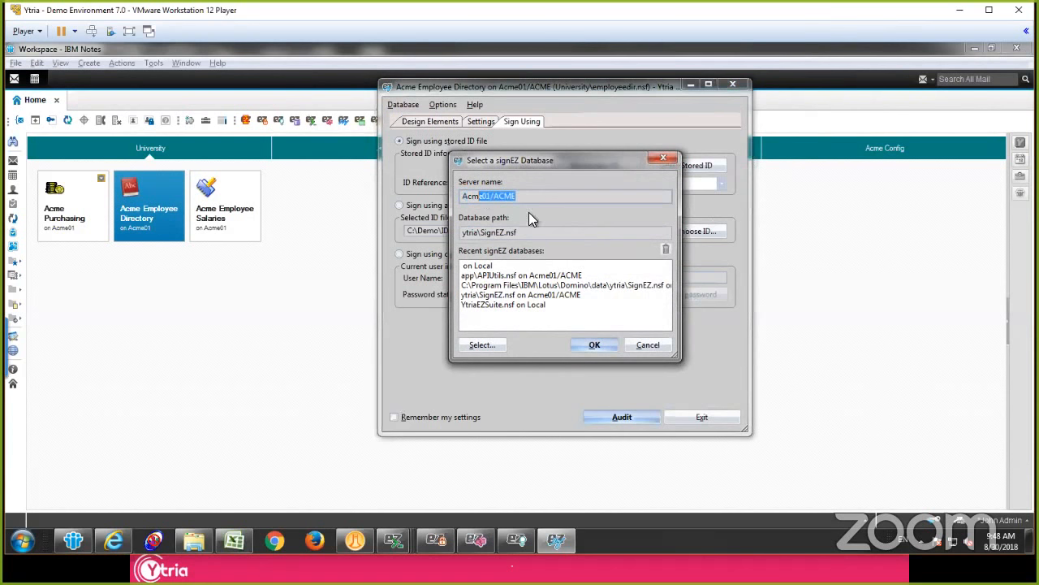
pyautogui.press('Tab')
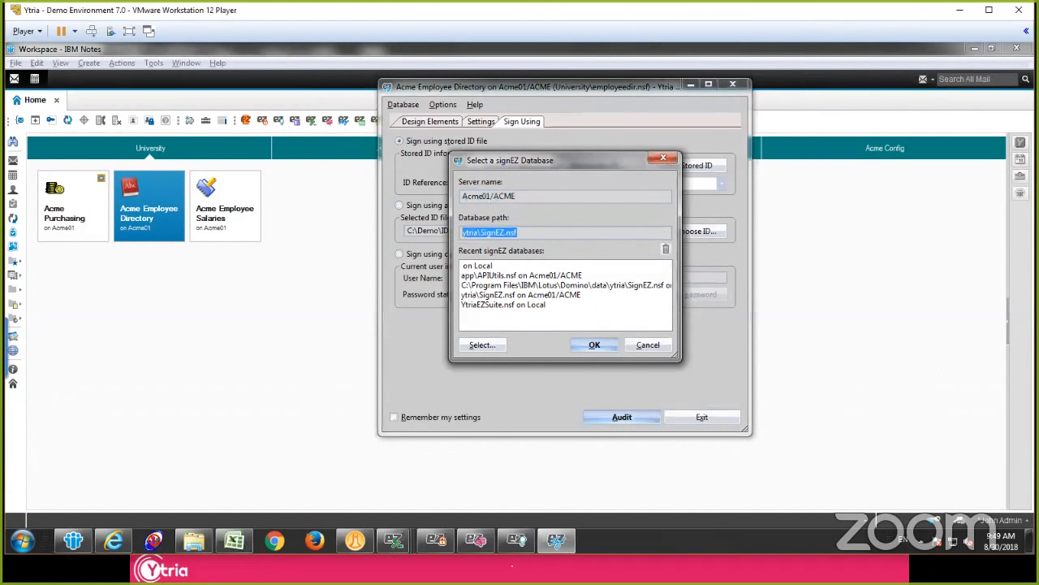
pyautogui.click(656, 345)
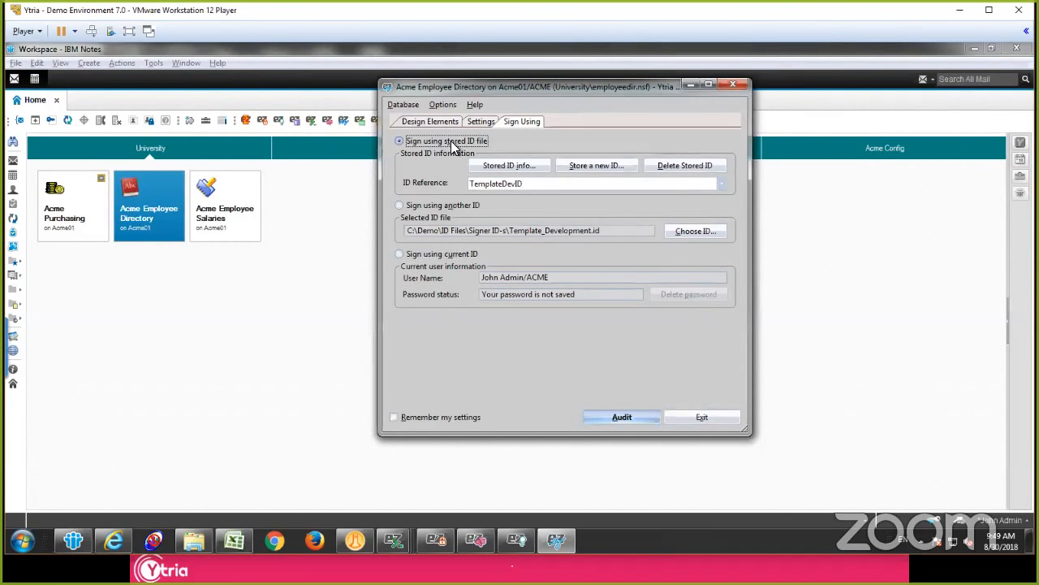
# Step: Store Template_Development.id as a new stored ID with the reference Template Development/ACME, entering the ID password
pyautogui.click(589, 166)
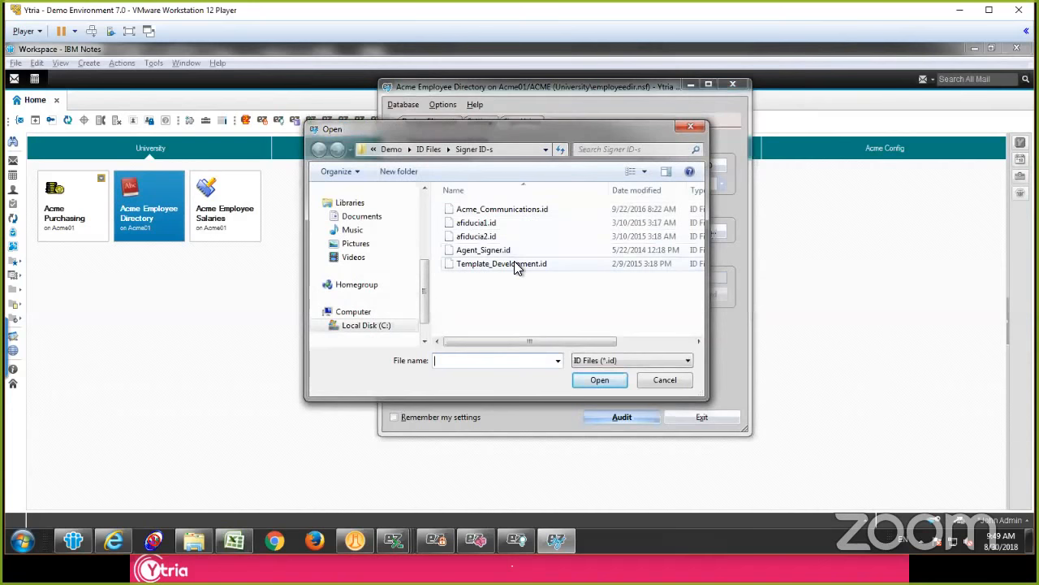
pyautogui.doubleClick(514, 261)
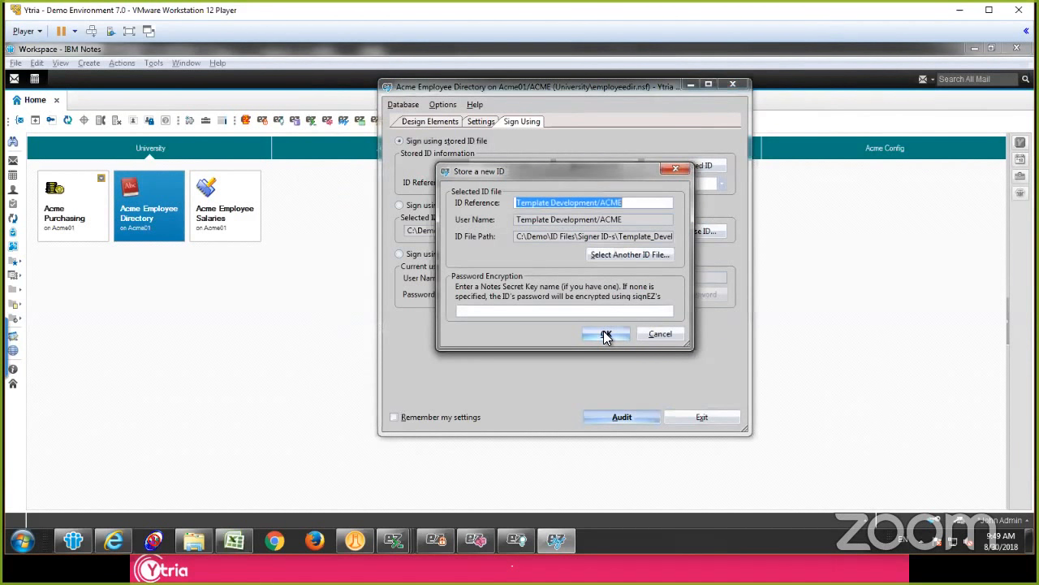
pyautogui.click(606, 335)
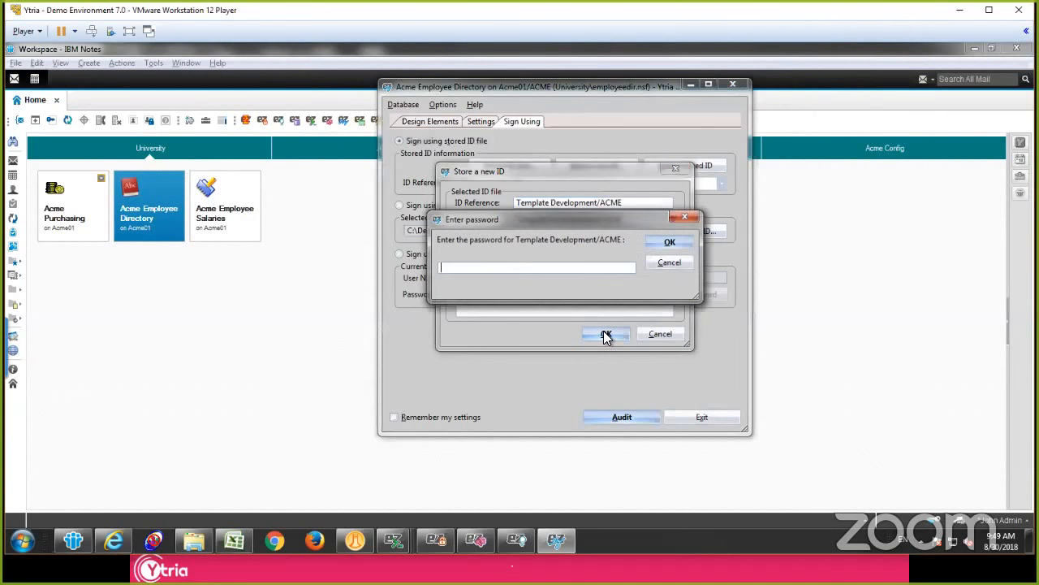
pyautogui.write('*******')
pyautogui.press('Return')
pyautogui.press('Return')
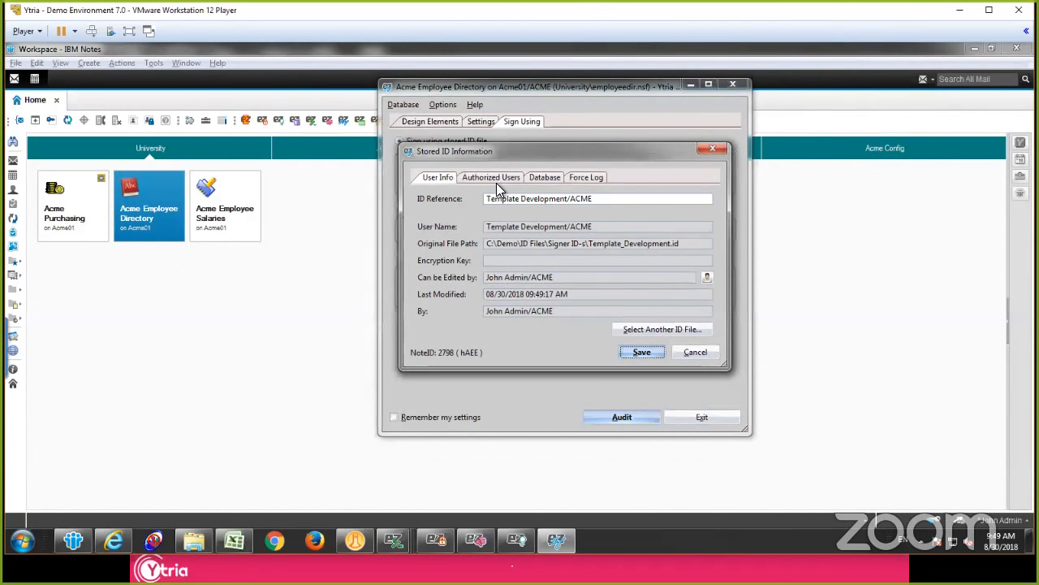
# Step: Add Acme_Development to the authorized users of the stored ID and select that entry
pyautogui.click(492, 179)
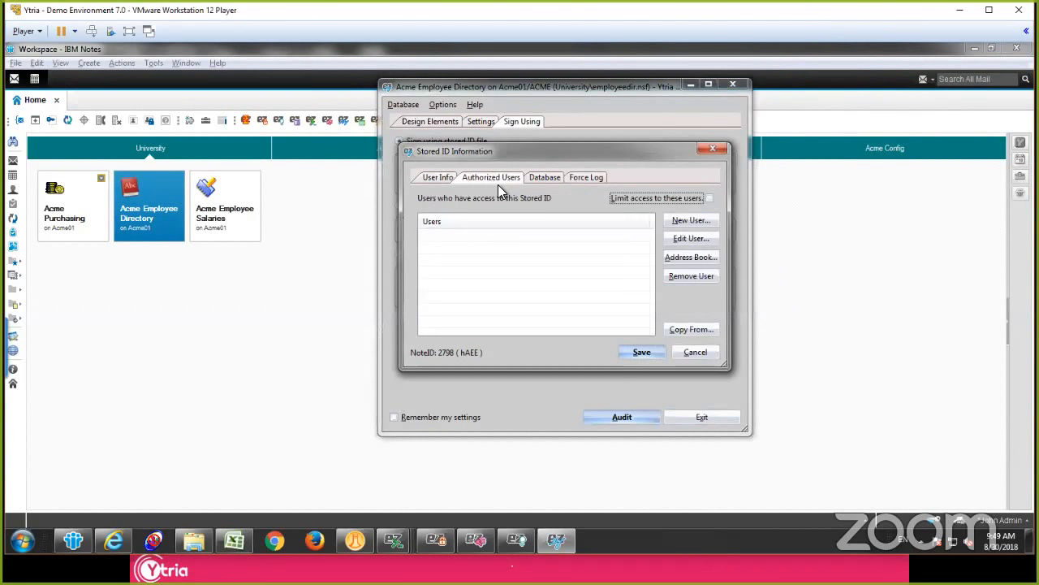
pyautogui.click(691, 221)
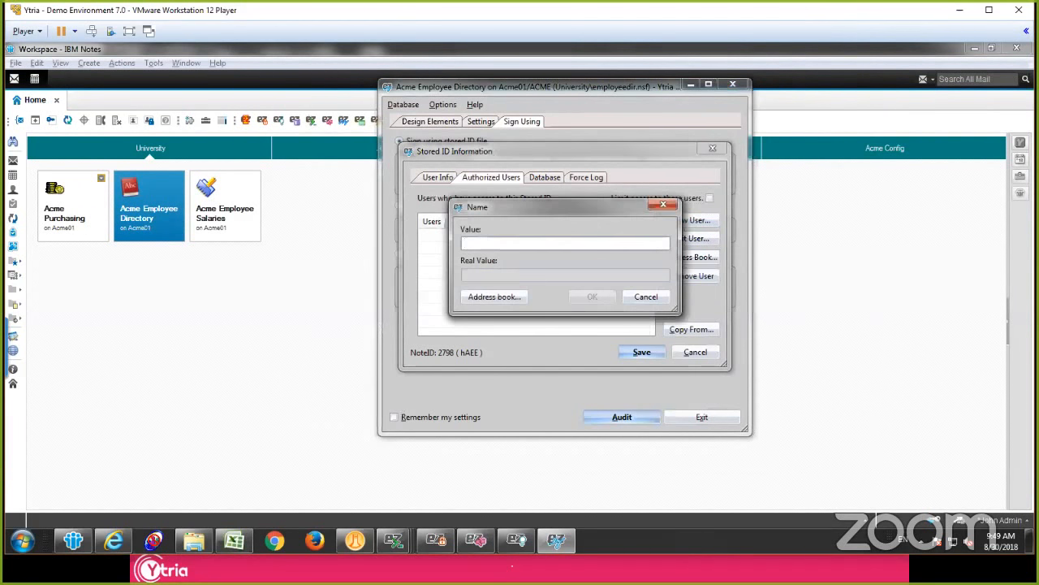
pyautogui.write('Acme_')
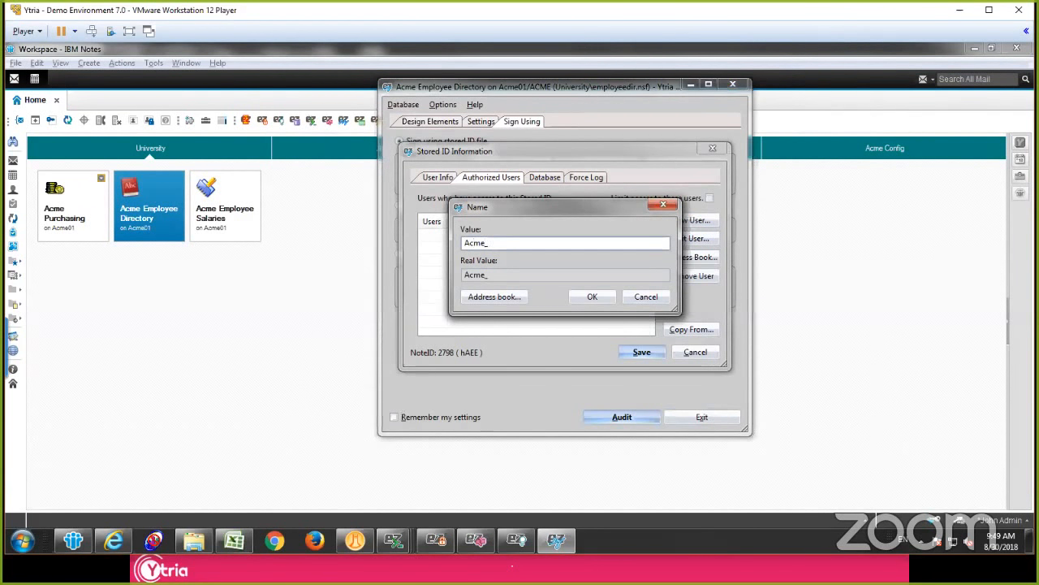
pyautogui.write('Admi')
pyautogui.press('BackSpace')
pyautogui.press('BackSpace')
pyautogui.press('BackSpace')
pyautogui.press('BackSpace')
pyautogui.press('BackSpace')
pyautogui.write('D')
pyautogui.press('BackSpace')
pyautogui.write('_Development')
pyautogui.press('Return')
pyautogui.click(497, 241)
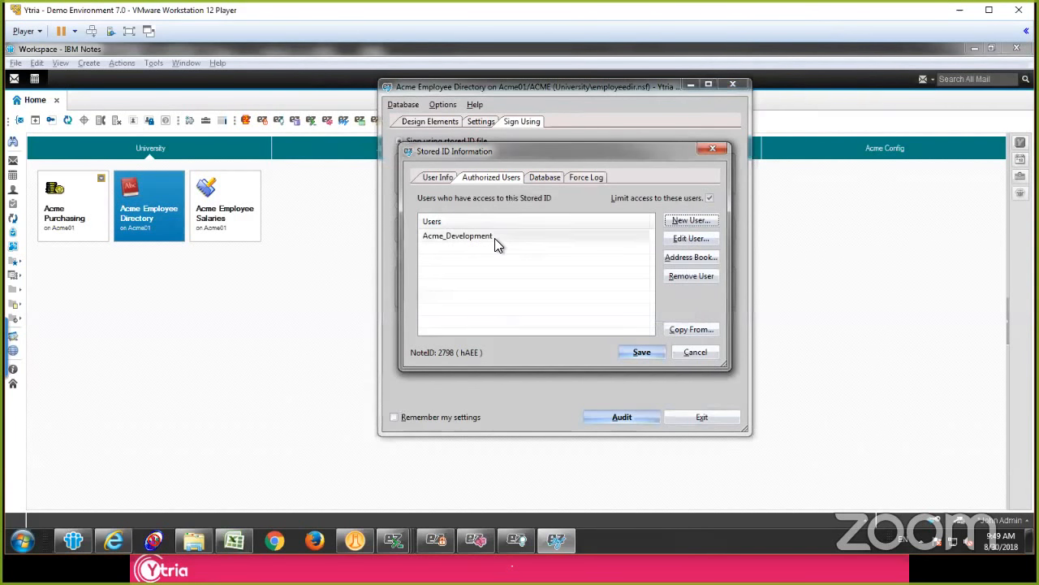
# Step: Review the stored ID's database restrictions and force log option, and save the stored ID
pyautogui.click(545, 178)
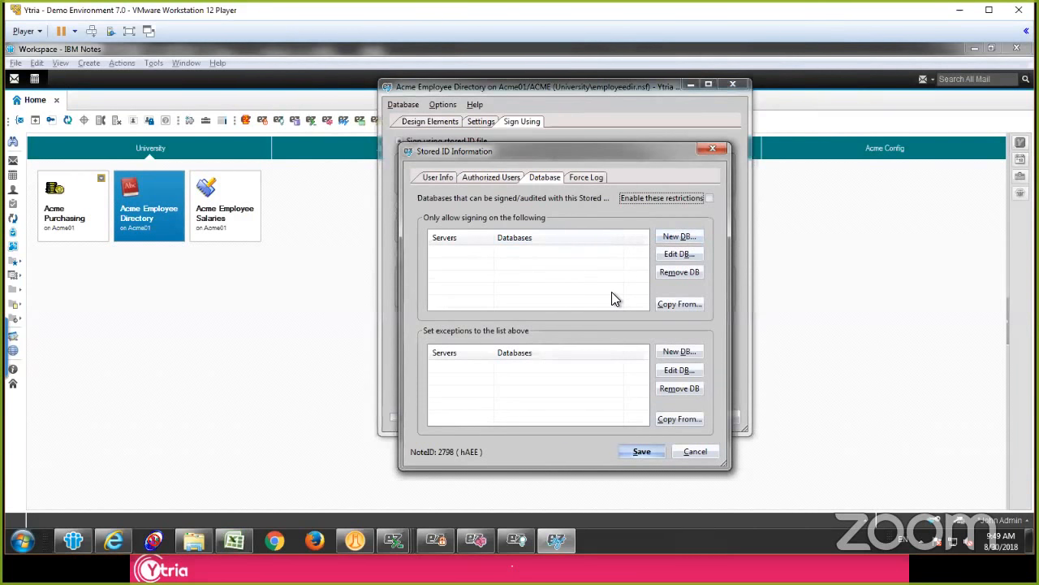
pyautogui.click(578, 386)
pyautogui.click(588, 180)
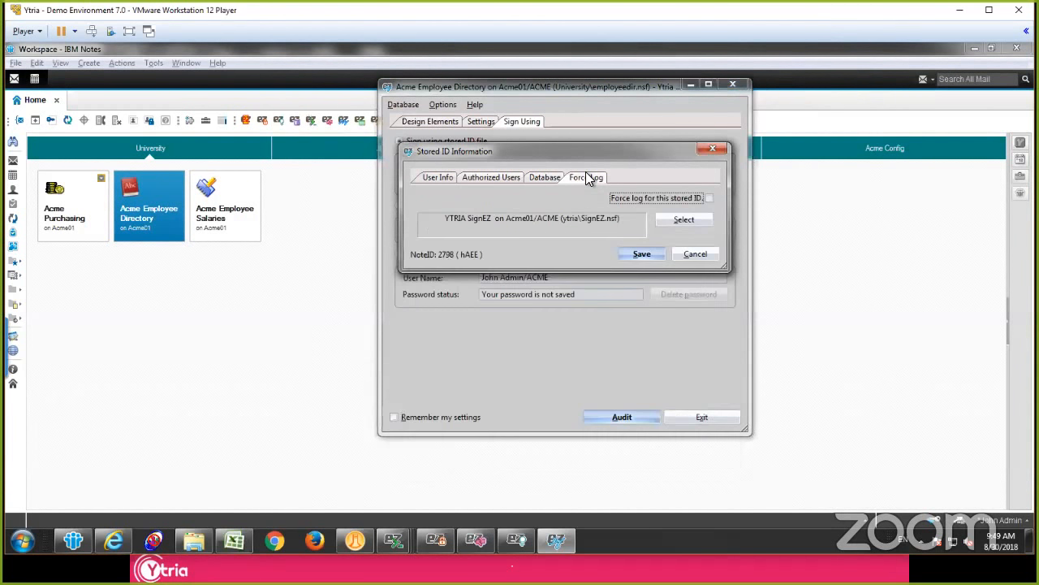
pyautogui.click(677, 197)
pyautogui.click(642, 254)
# Step: Look over the available stored ID references and set the action for the Employee Directory to Sign
pyautogui.click(547, 181)
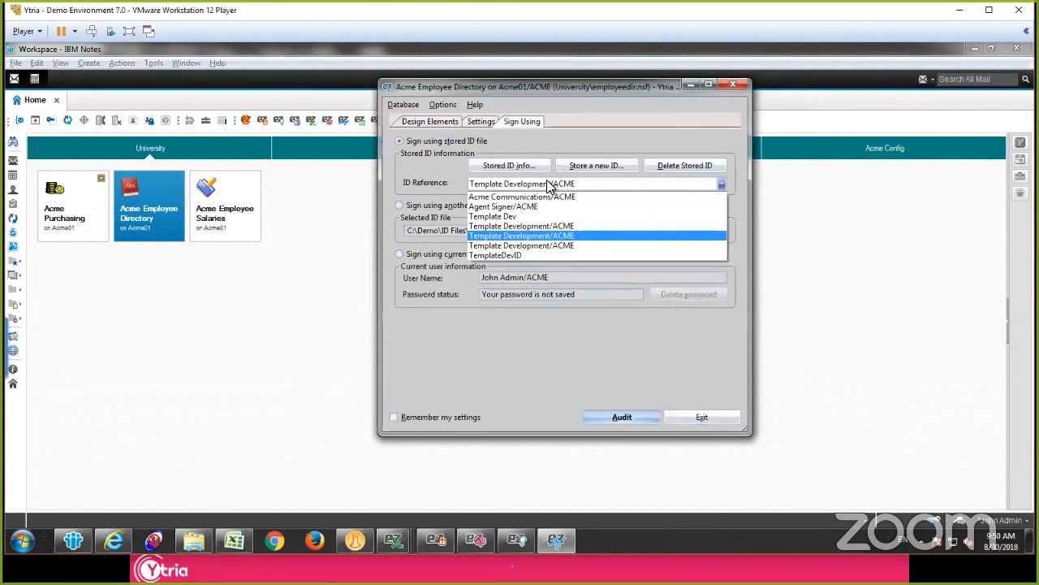
pyautogui.click(546, 180)
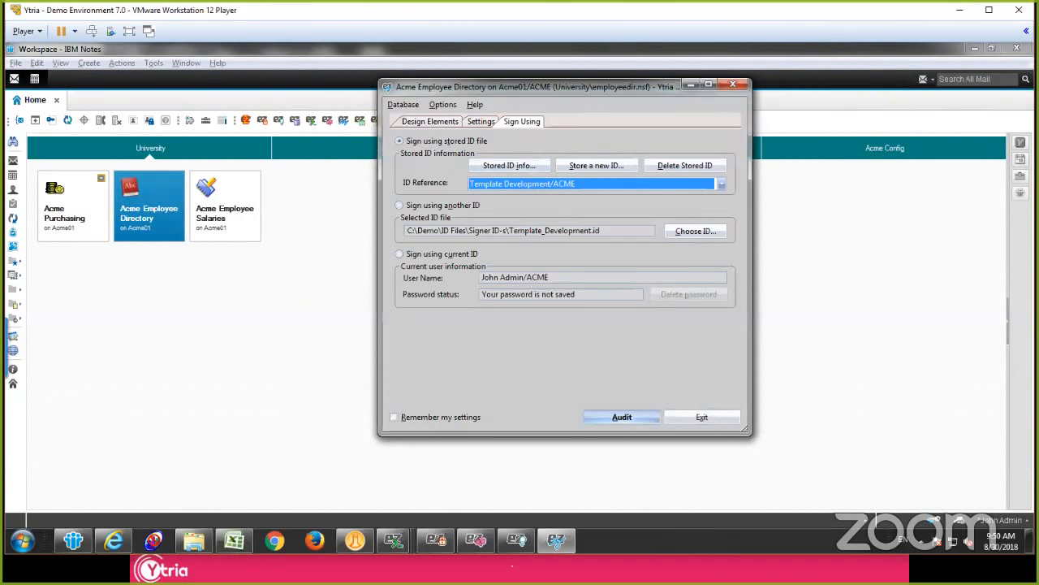
pyautogui.click(479, 123)
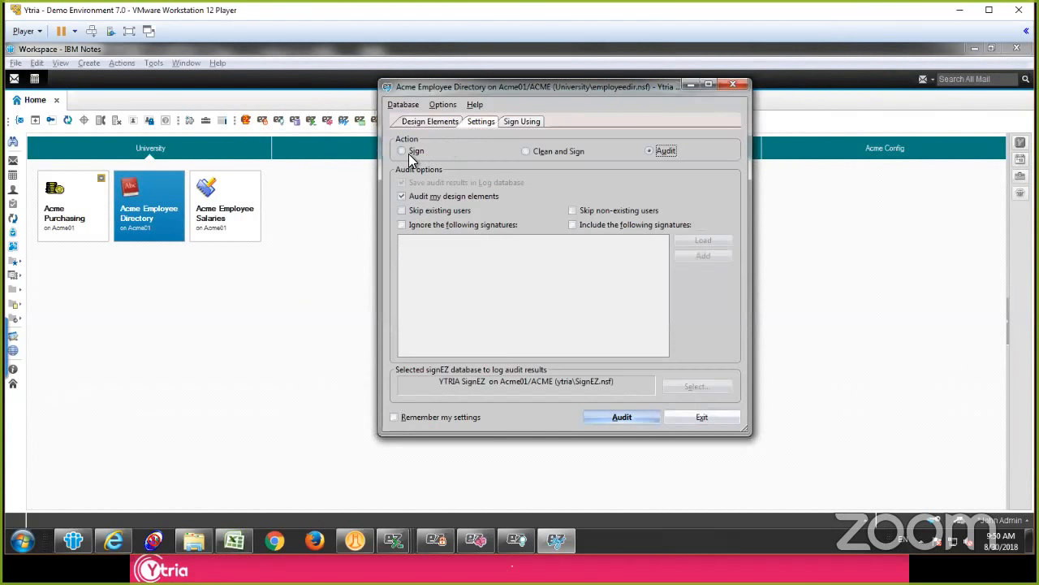
pyautogui.click(409, 151)
# Step: Sign Acme Employee Directory using the stored ID reference Template Dev, confirming its use instead of the current user ID
pyautogui.click(521, 122)
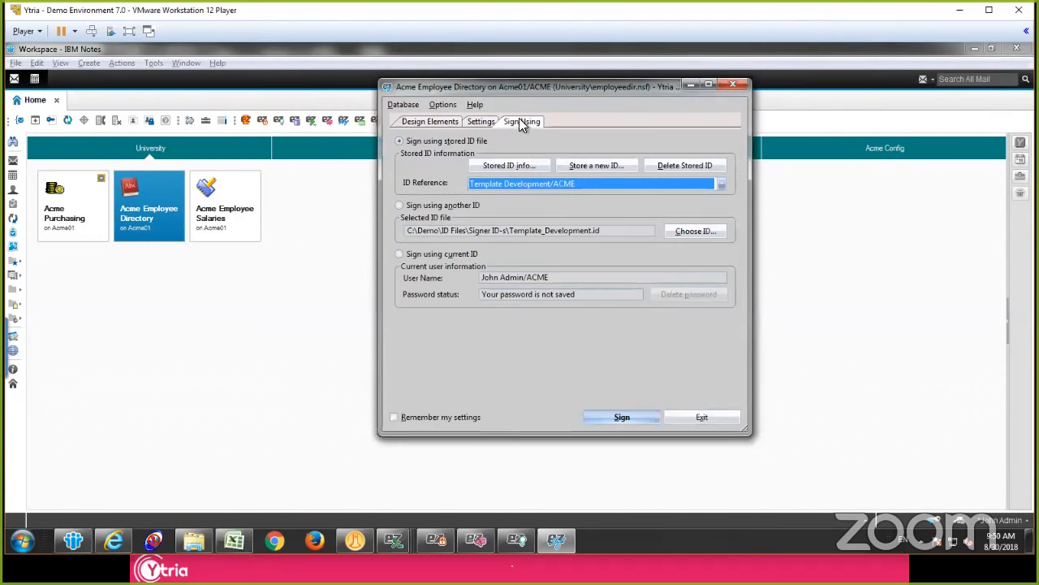
pyautogui.click(553, 182)
pyautogui.click(535, 235)
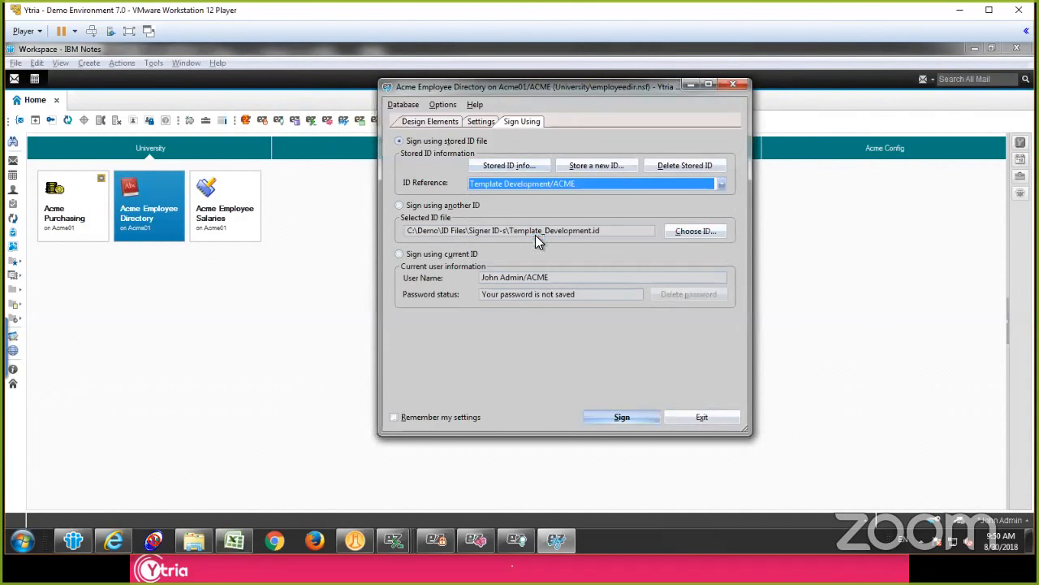
pyautogui.click(545, 182)
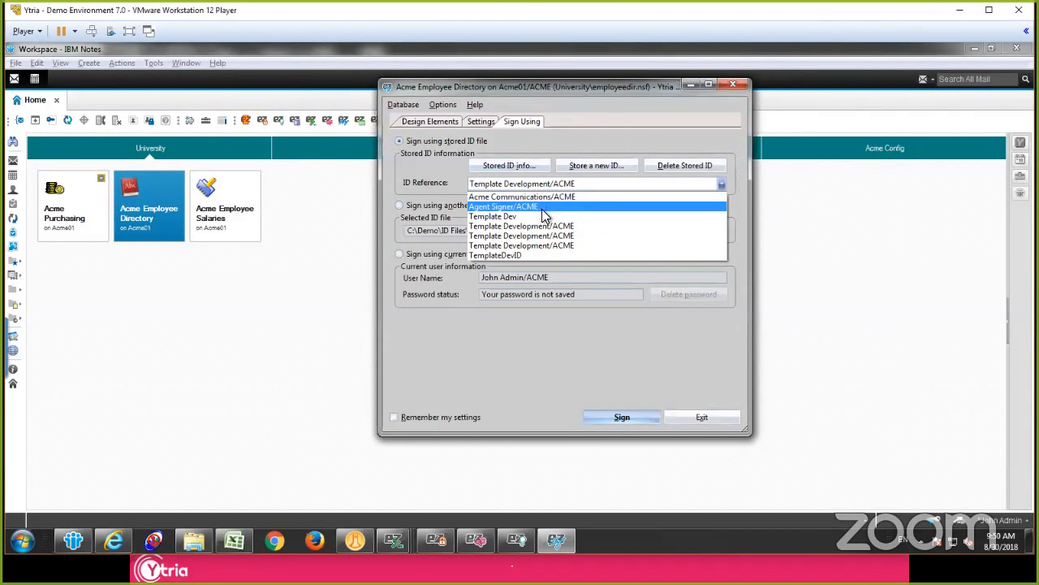
pyautogui.click(543, 216)
pyautogui.click(620, 418)
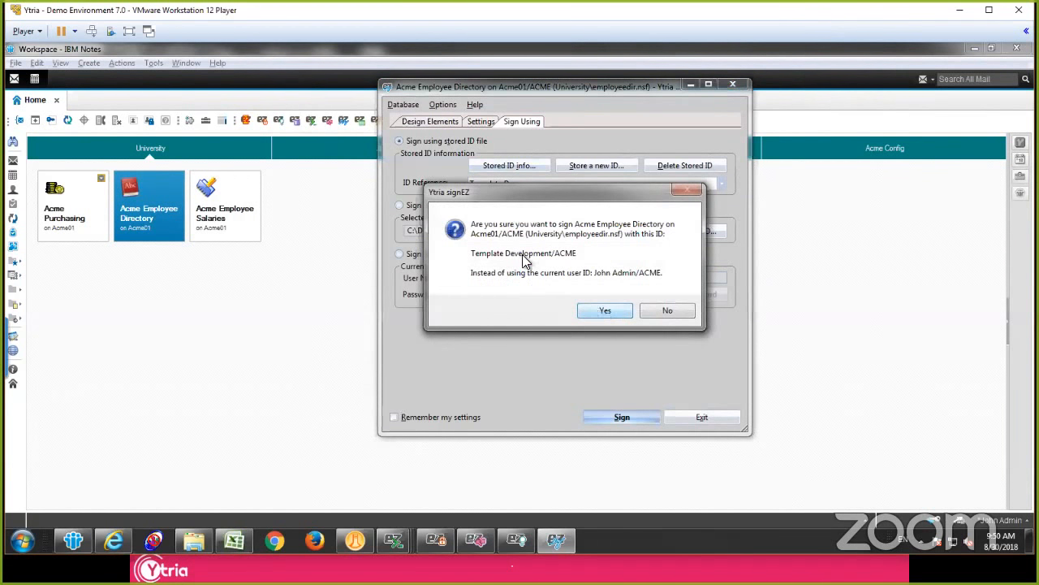
pyautogui.click(605, 312)
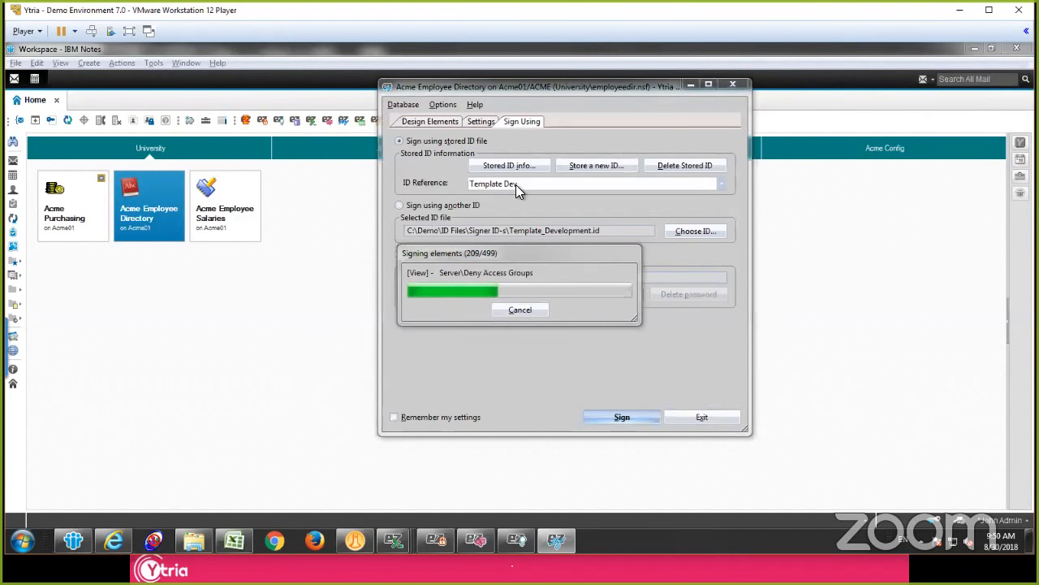
# Step: Examine the previous signers and signature dates in the Employee Directory sign report, and close the report
pyautogui.click(656, 312)
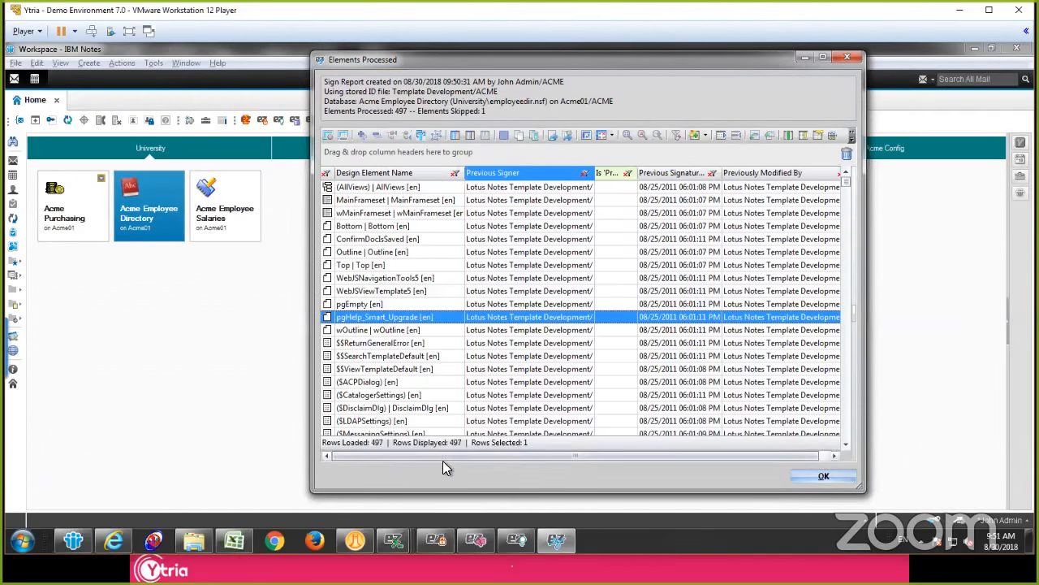
pyautogui.moveTo(442, 460); pyautogui.dragTo(700, 436)
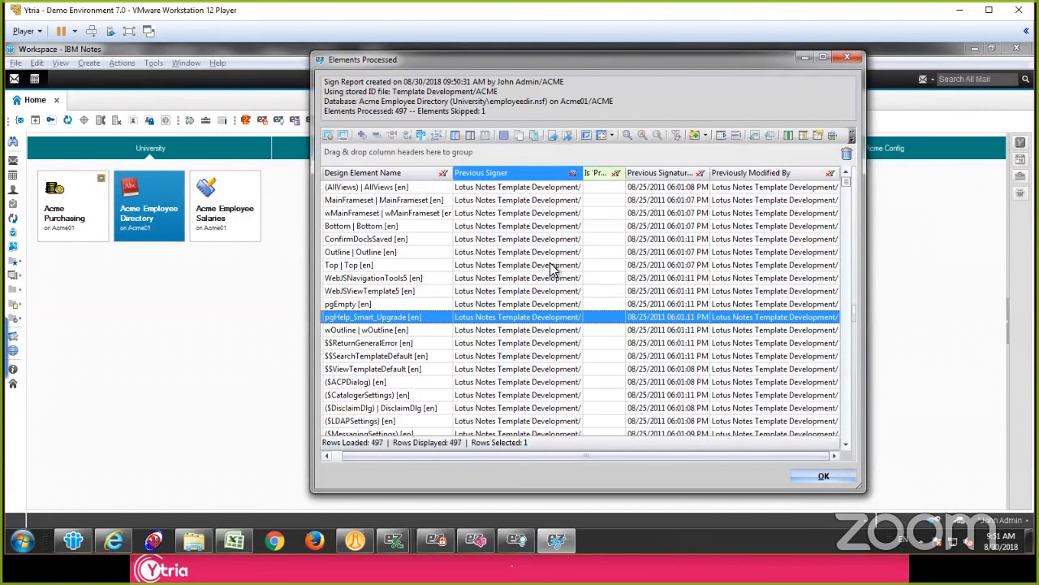
pyautogui.scroll(-20, 552, 270)
pyautogui.scroll(-4, 633, 398)
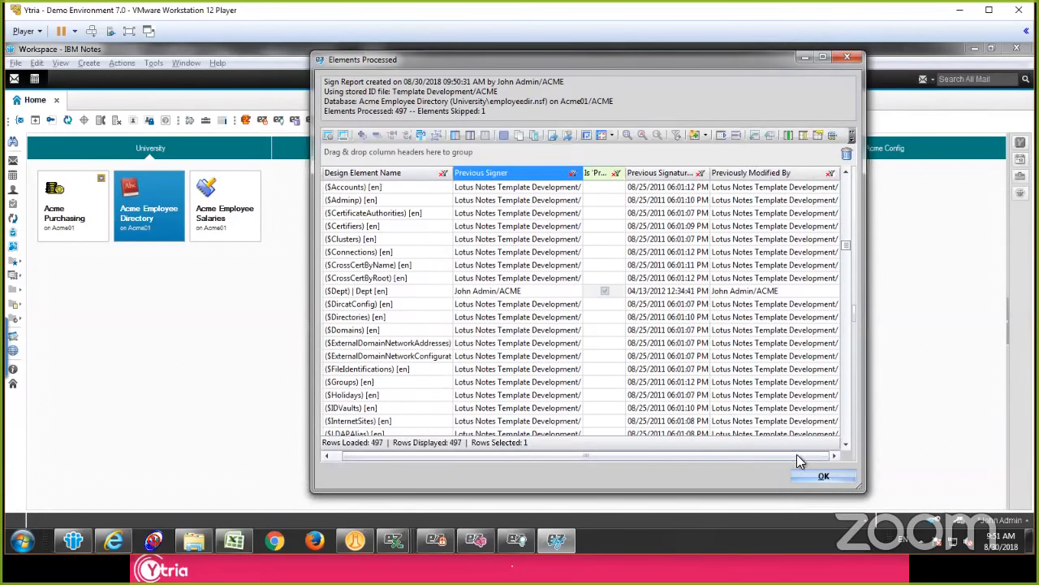
pyautogui.press('Return')
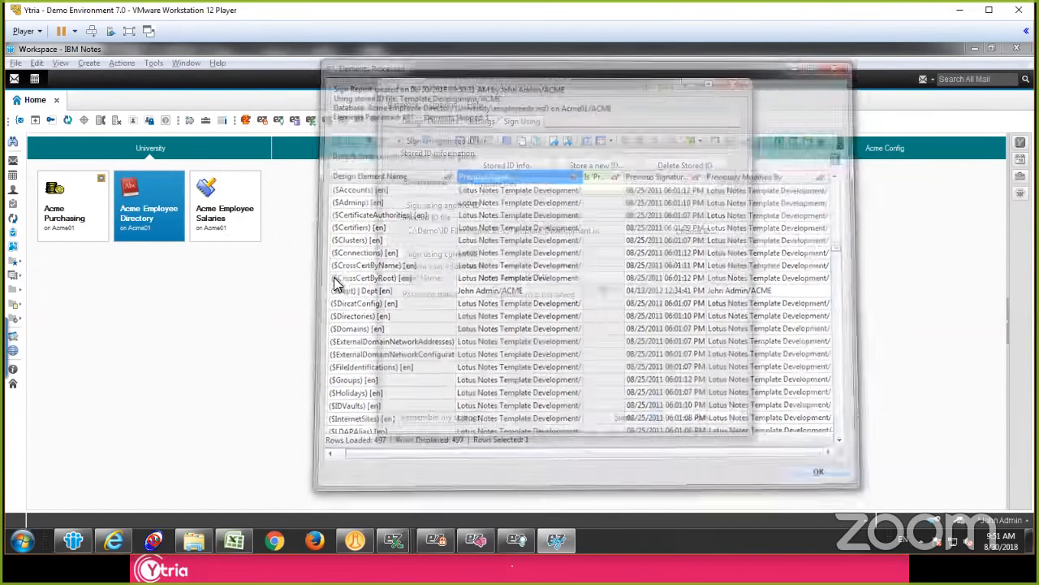
# Step: Switch to the Acme Demo workspace page and browse the applications on acme01/ACME into the ytria folder
pyautogui.click(375, 147)
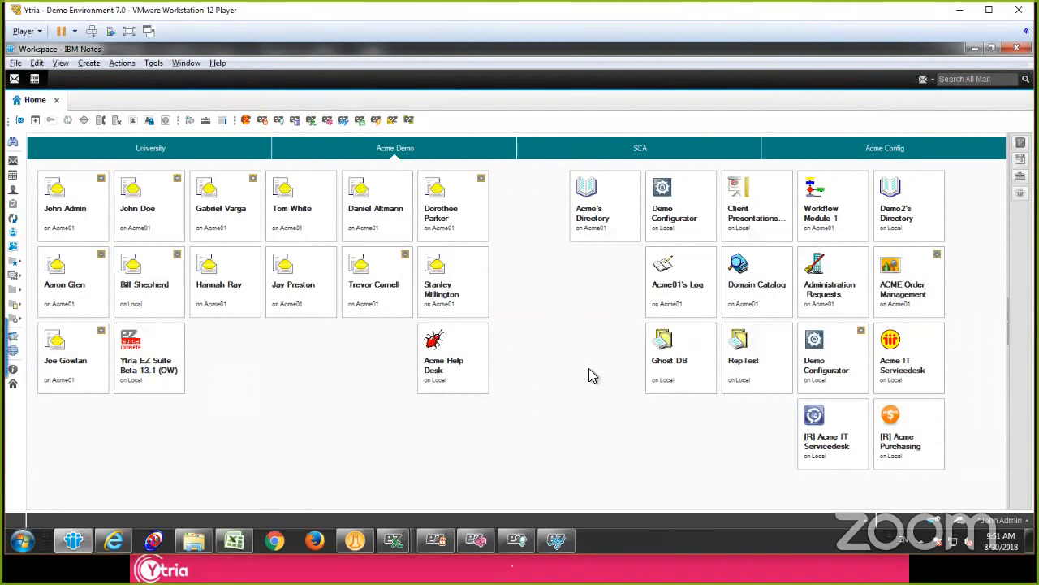
pyautogui.hotkey('ctrl', 'o')
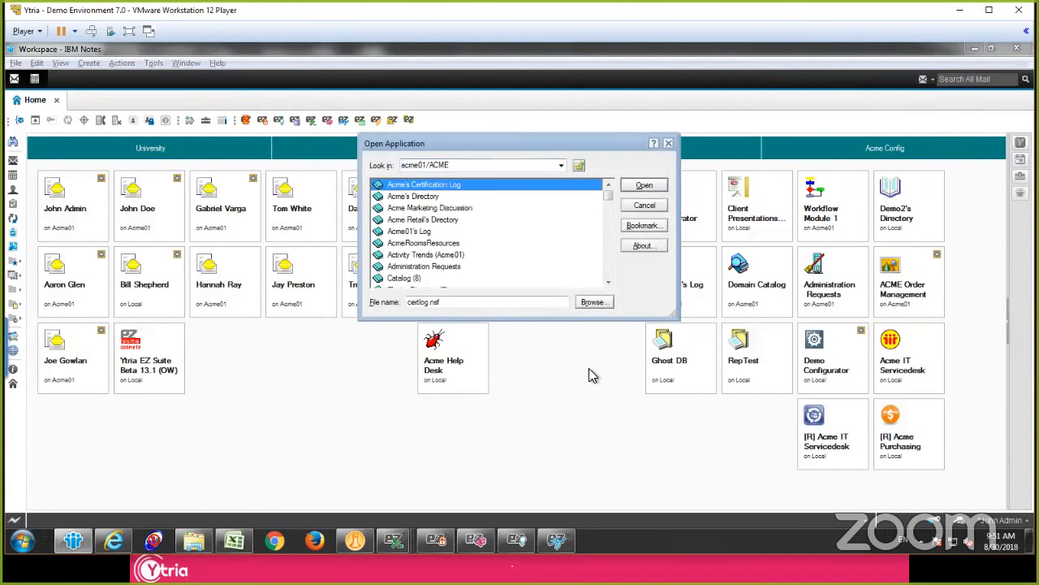
pyautogui.write("ind 'ez")
pyautogui.click(413, 255)
pyautogui.scroll(-2, 413, 258)
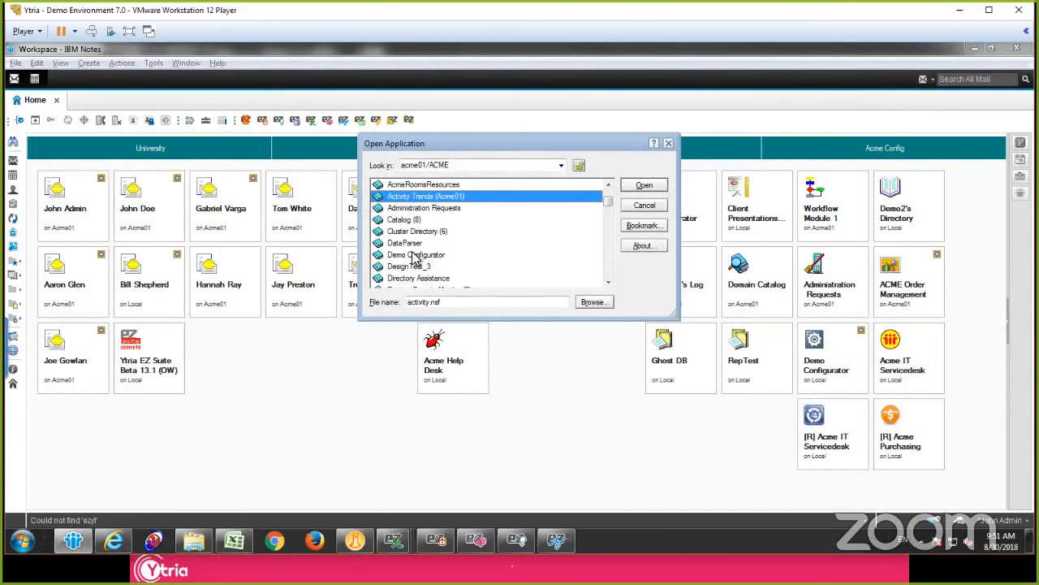
pyautogui.click(414, 257)
pyautogui.scroll(-8, 418, 279)
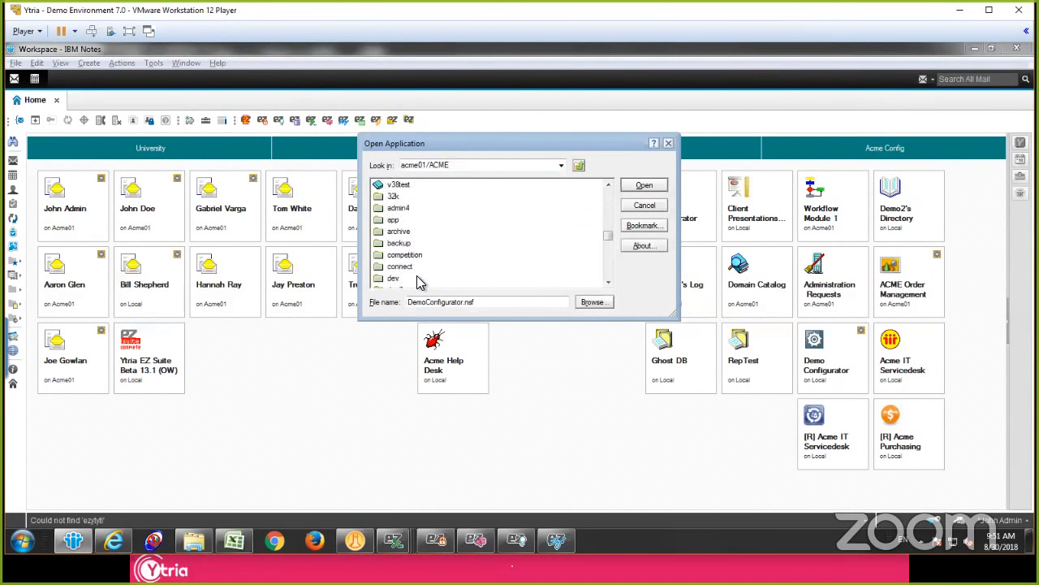
pyautogui.scroll(-10, 418, 274)
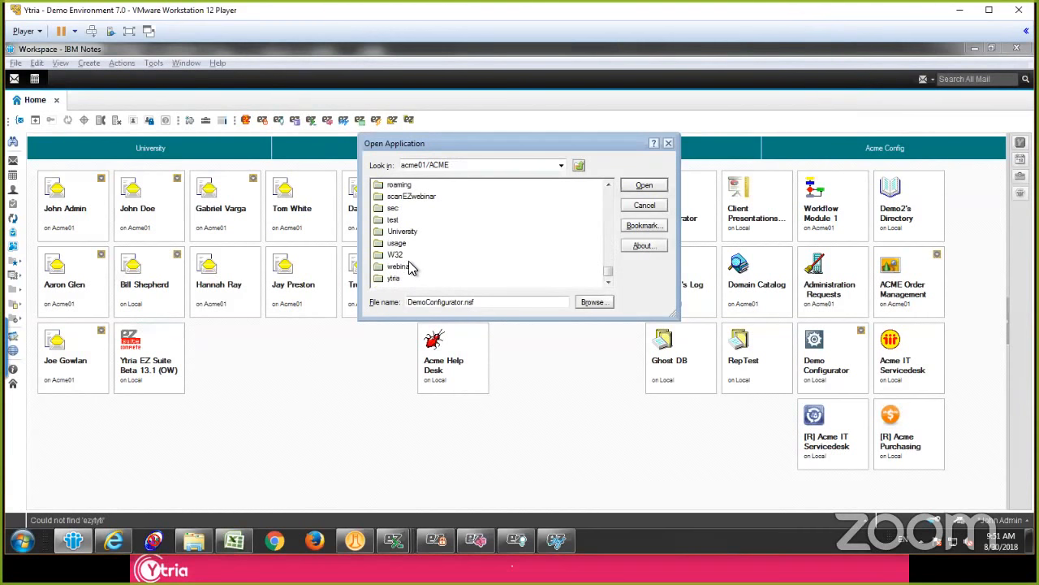
pyautogui.doubleClick(394, 278)
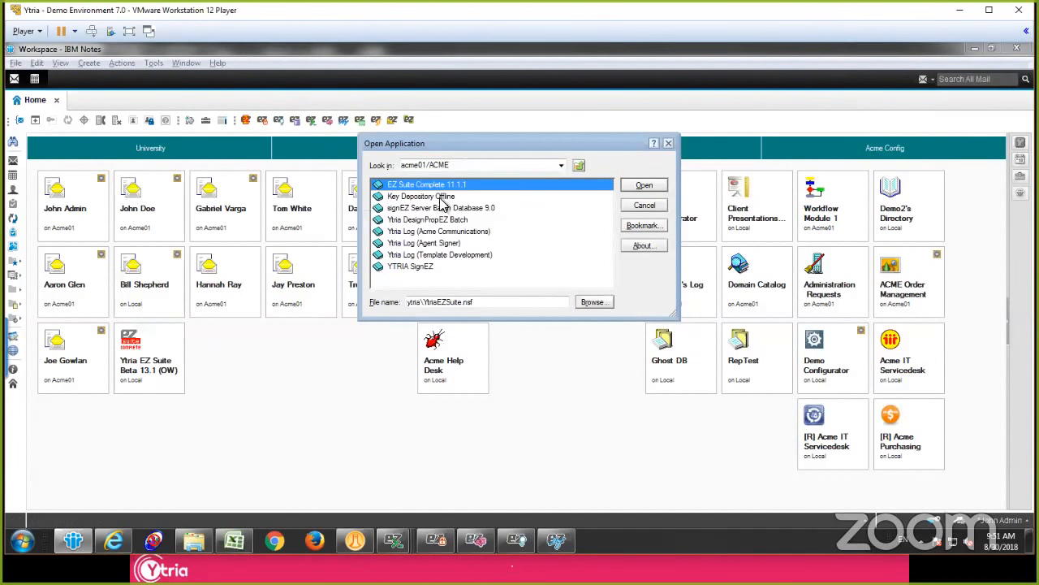
# Step: Open the Ytria Log (Template Development) database and show its logs view
pyautogui.click(435, 232)
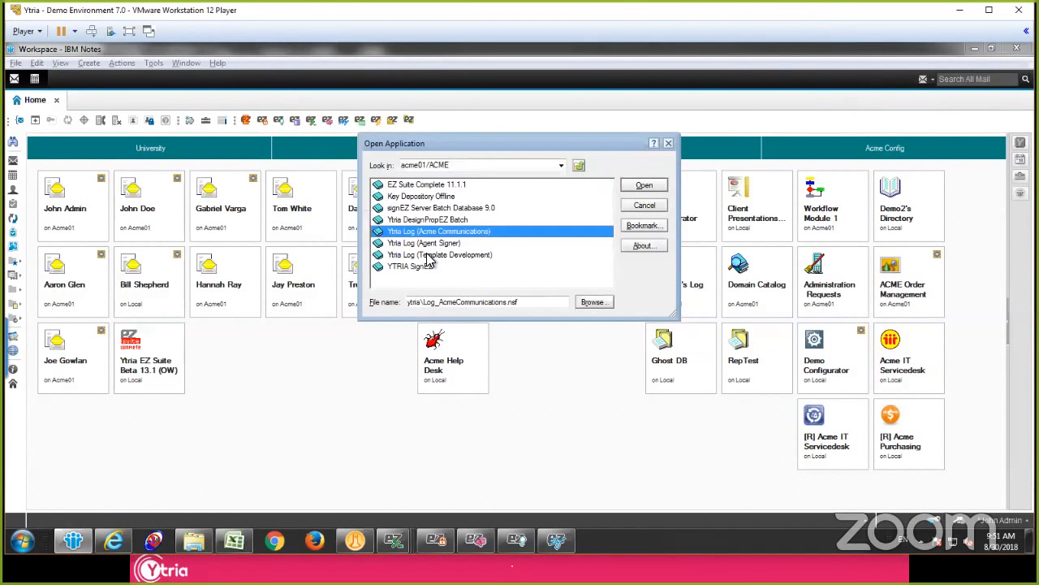
pyautogui.click(429, 255)
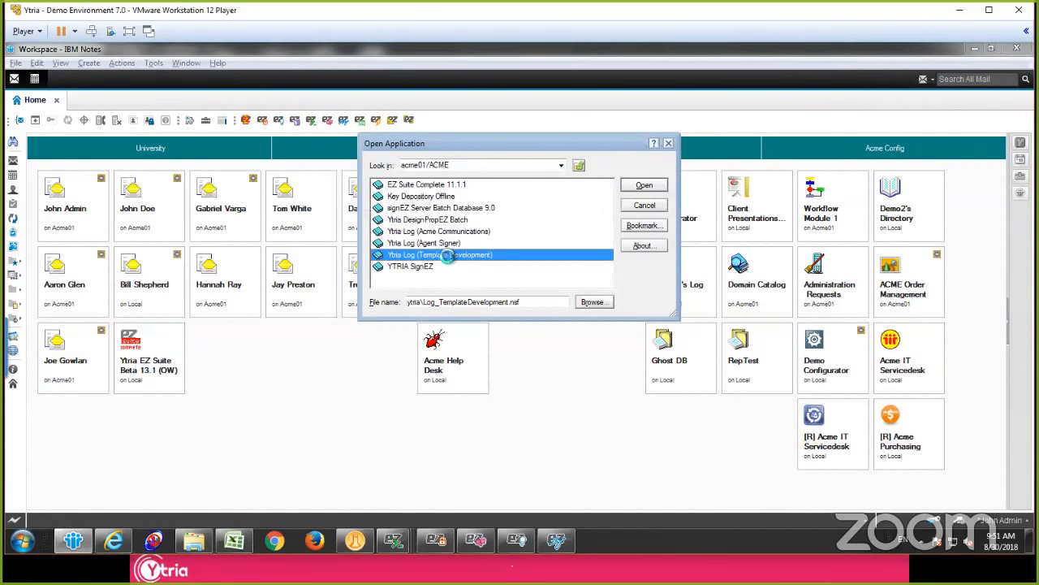
pyautogui.doubleClick(446, 256)
pyautogui.press('Escape')
pyautogui.click(86, 246)
# Step: Open the logged sign report for Acme Employee Directory, review its processed elements, and close it
pyautogui.click(326, 212)
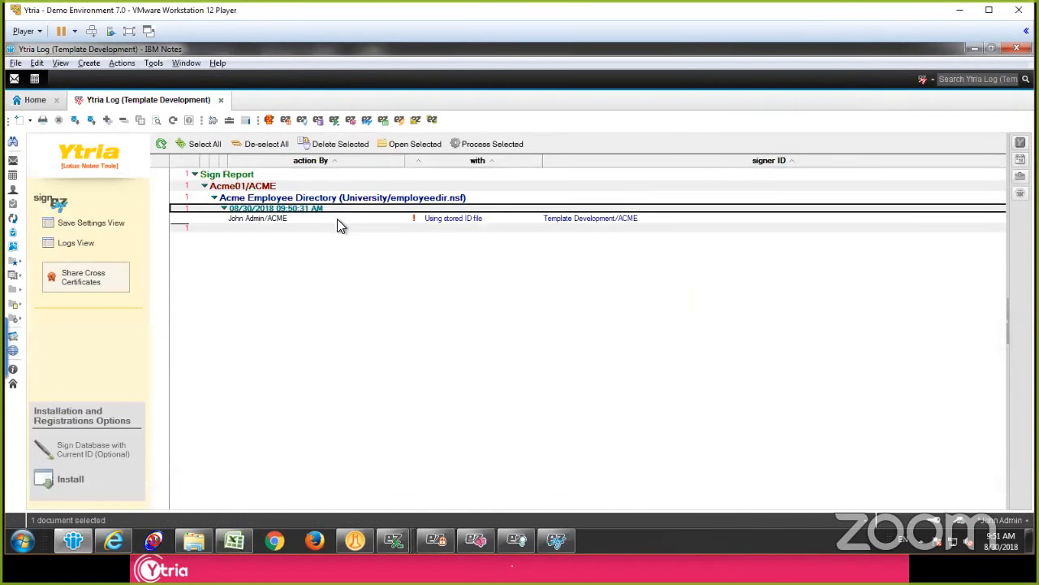
pyautogui.click(333, 219)
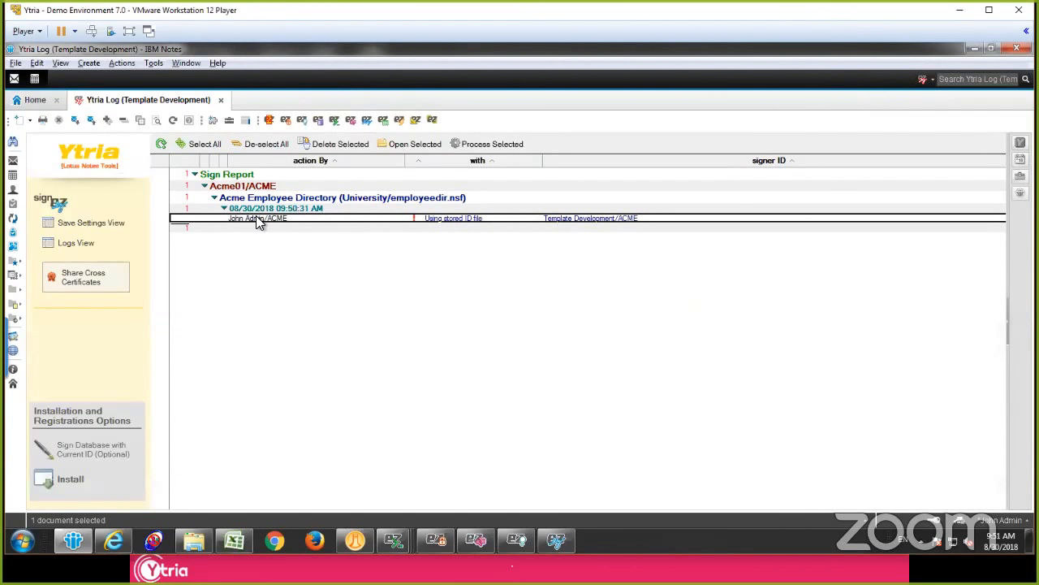
pyautogui.click(576, 220)
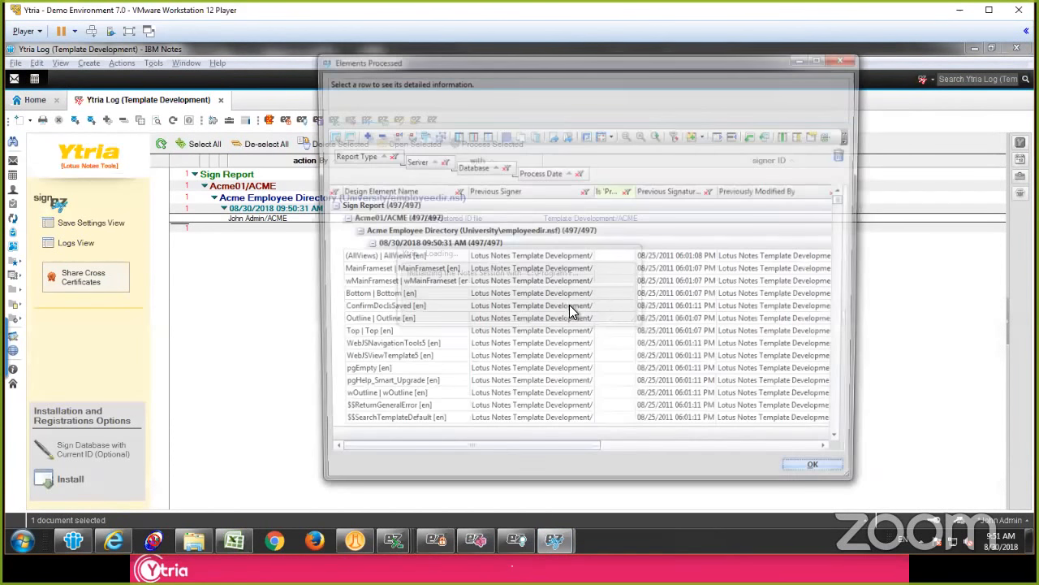
pyautogui.click(571, 309)
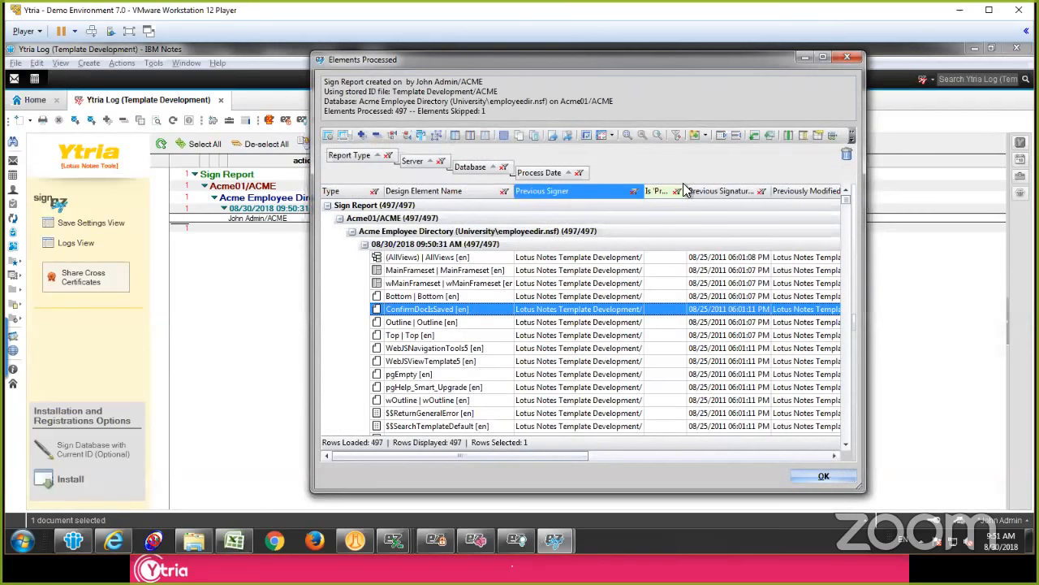
pyautogui.click(851, 58)
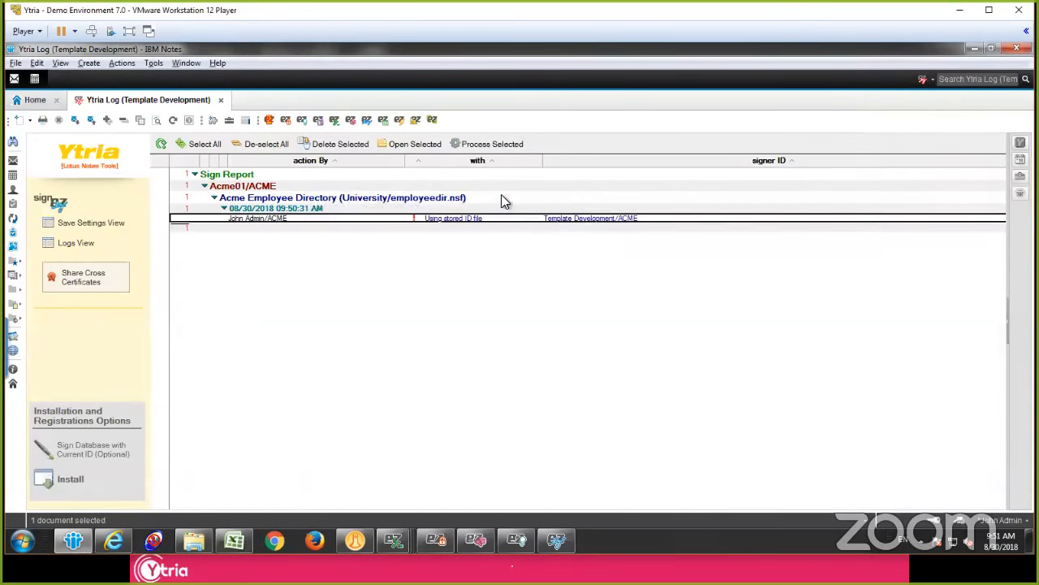
pyautogui.click(502, 198)
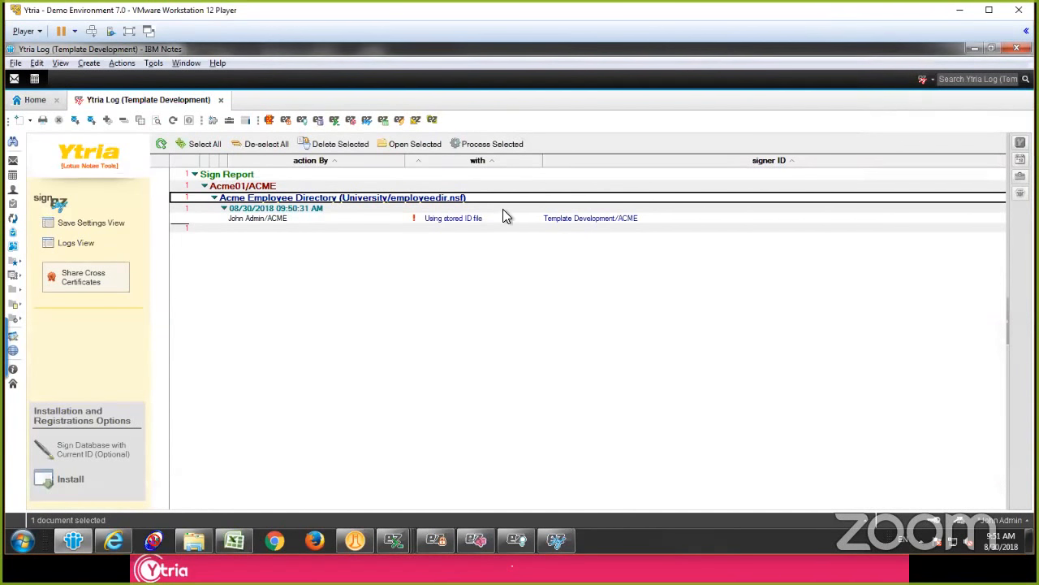
# Step: Switch to agentEZ, select all six edited agents, and start signing them with another ID through signEZ without saving changes
pyautogui.click(516, 540)
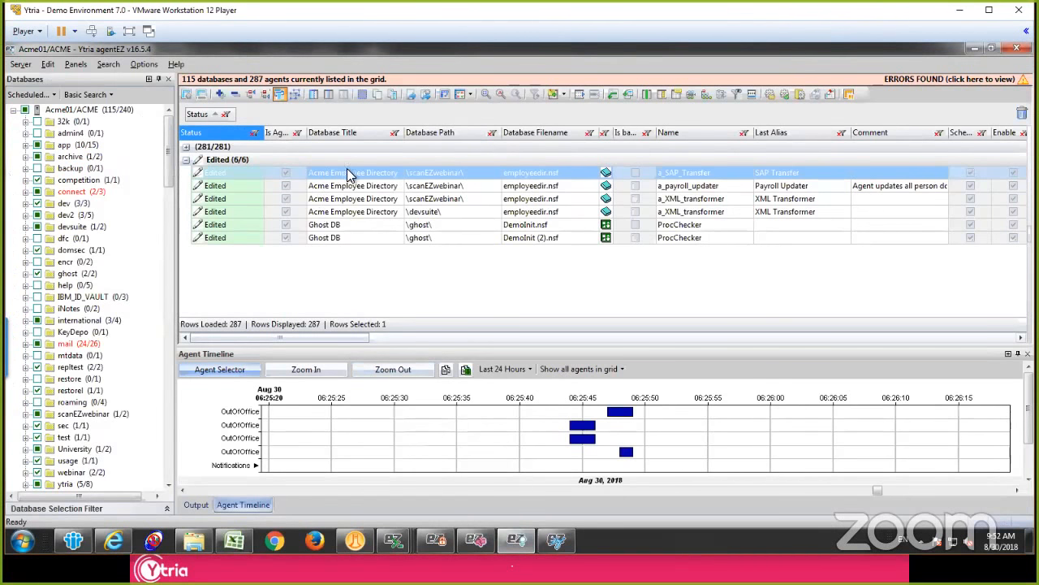
pyautogui.keyDown('shift'); pyautogui.click(357, 233); pyautogui.keyUp('shift')
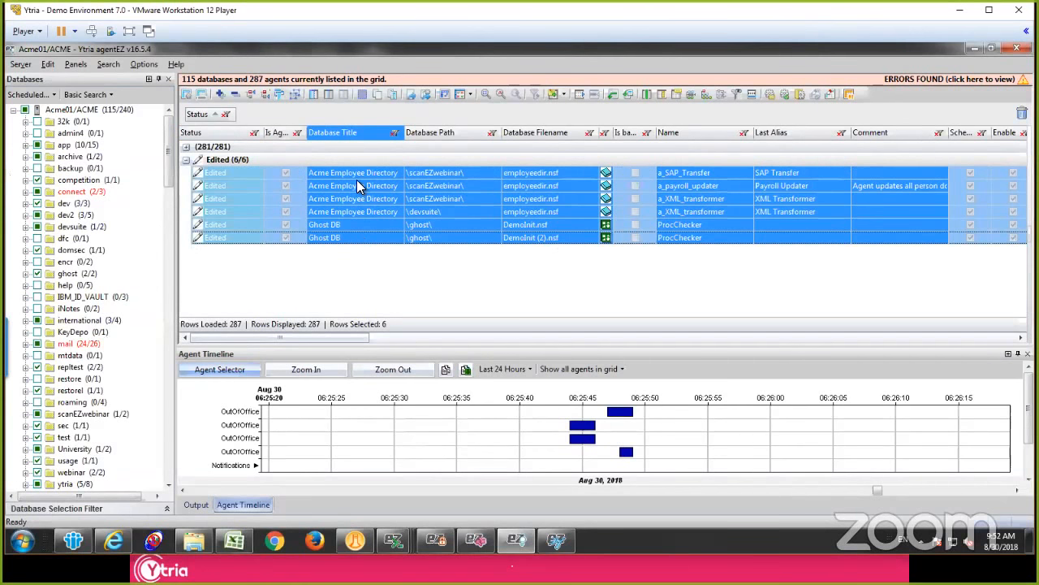
pyautogui.rightClick(357, 183)
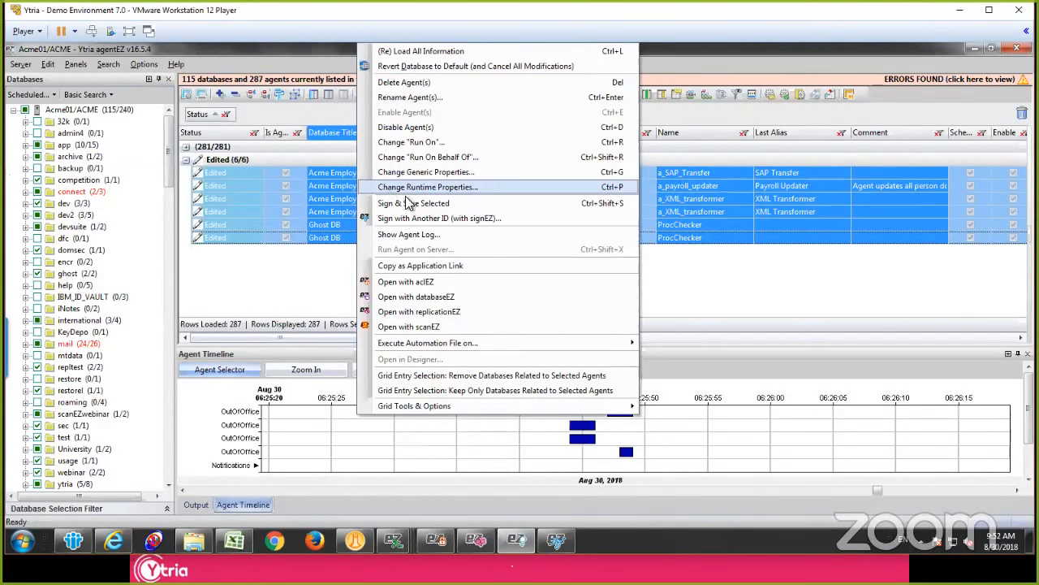
pyautogui.click(442, 215)
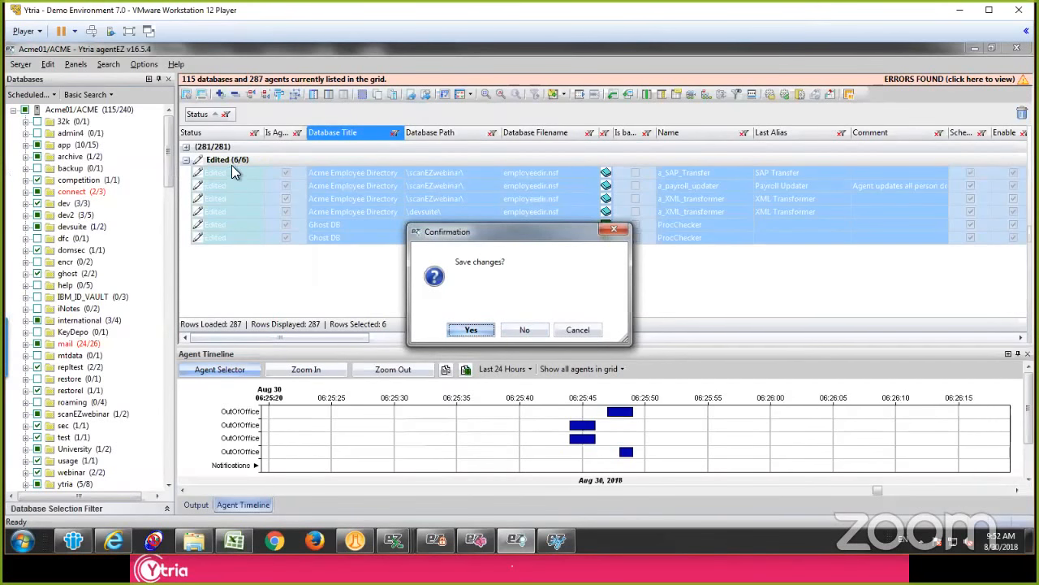
pyautogui.click(525, 330)
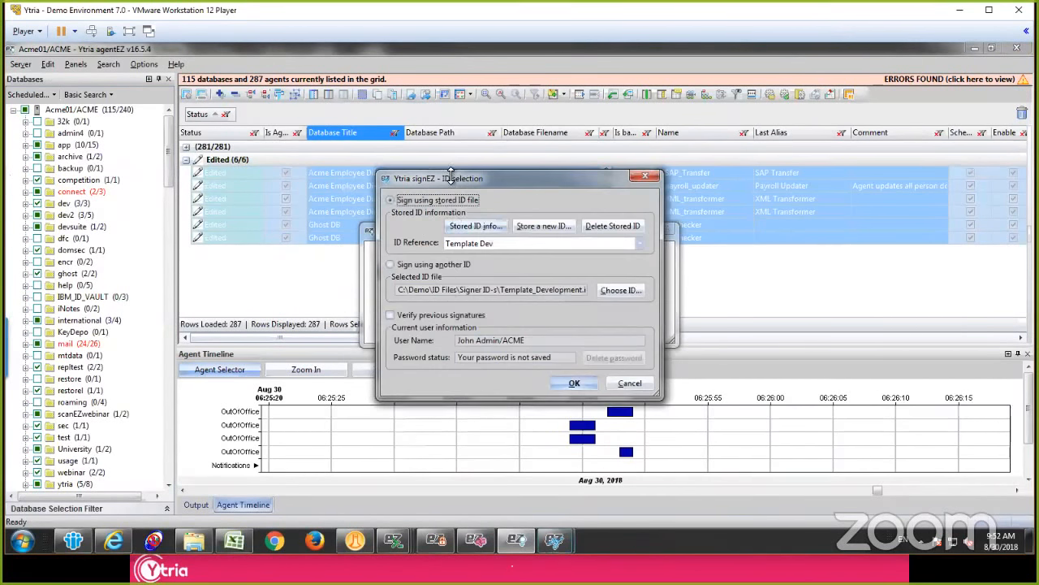
# Step: Sign the selected agents with the stored ID Agent Signer/ACME, and decline refreshing the agent grid
pyautogui.click(535, 240)
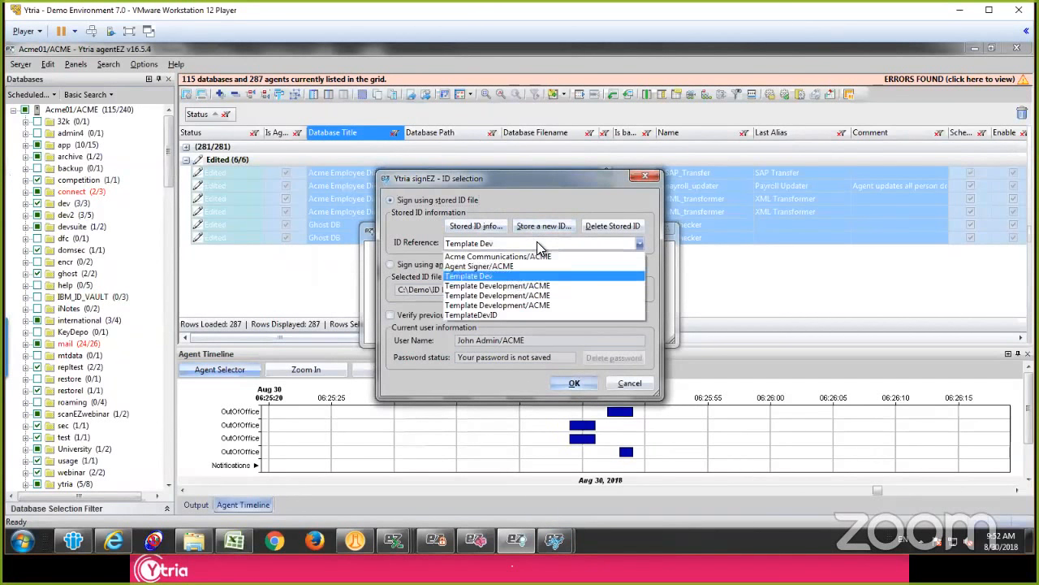
pyautogui.click(500, 269)
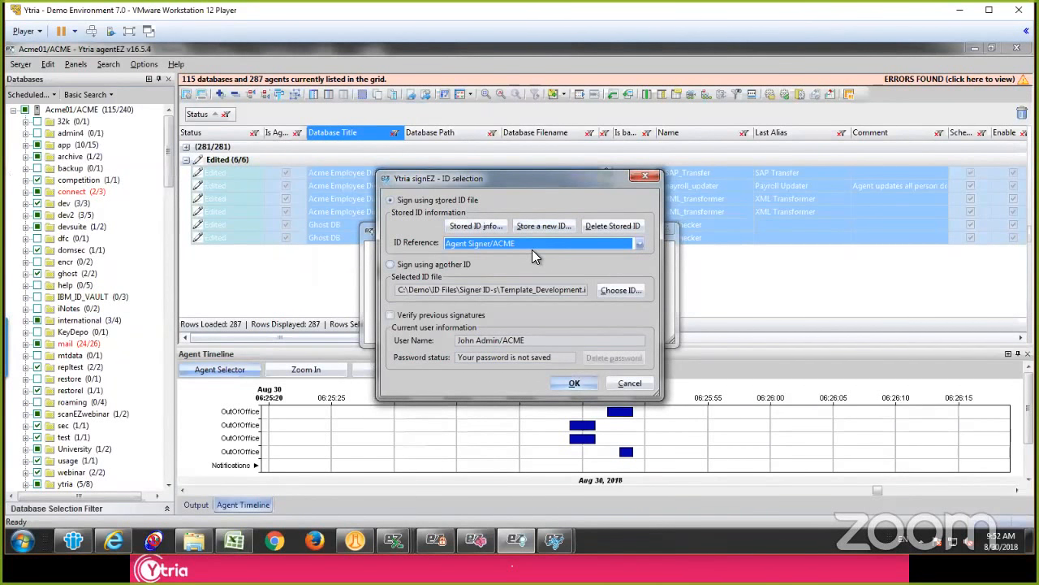
pyautogui.click(575, 384)
pyautogui.click(561, 335)
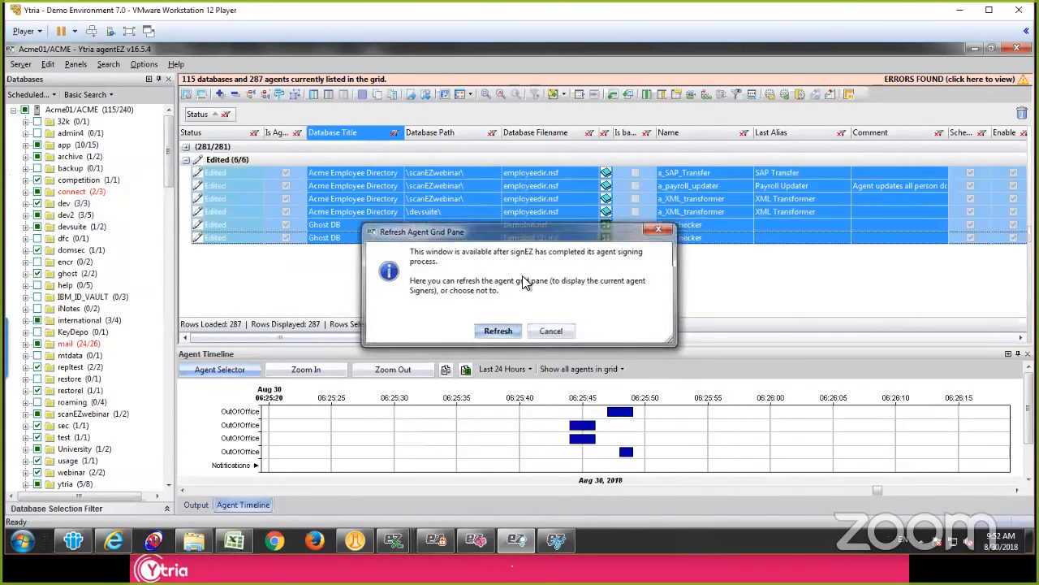
pyautogui.click(442, 236)
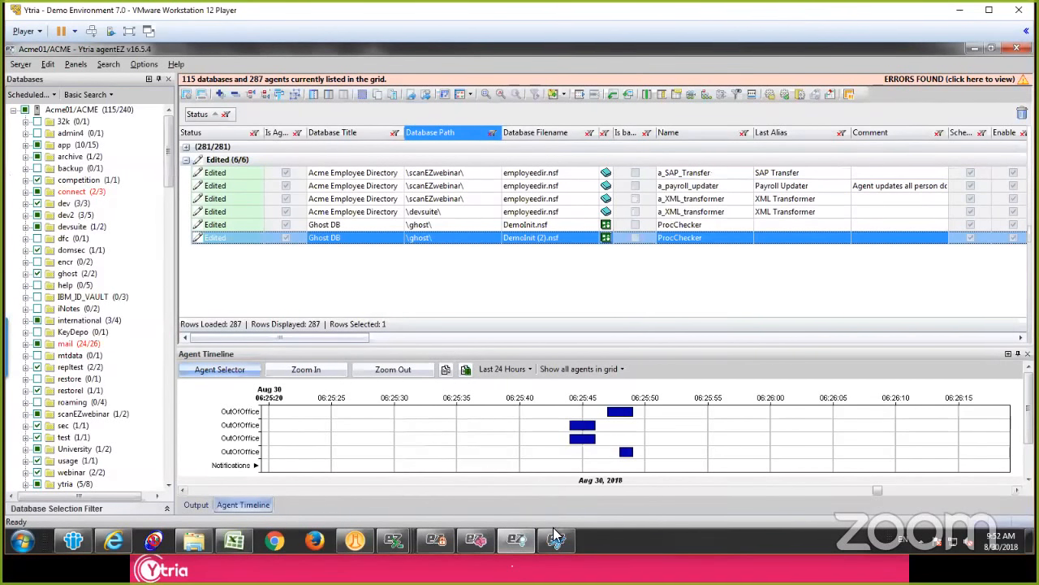
# Step: Switch to IBM Notes and close the Ytria Log (Template Development) database to return to the workspace
pyautogui.click(73, 540)
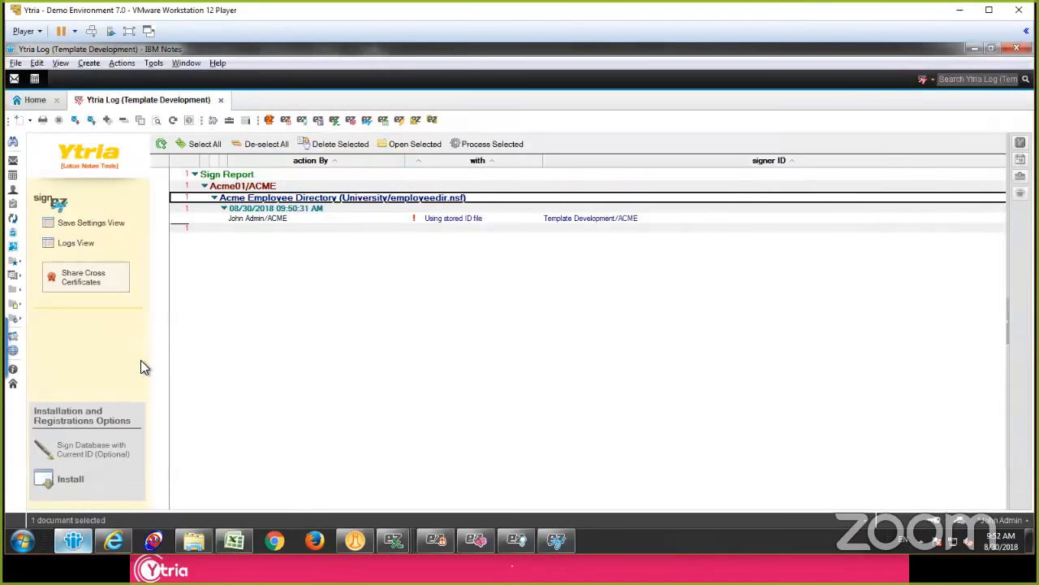
pyautogui.click(408, 227)
pyautogui.press('Escape')
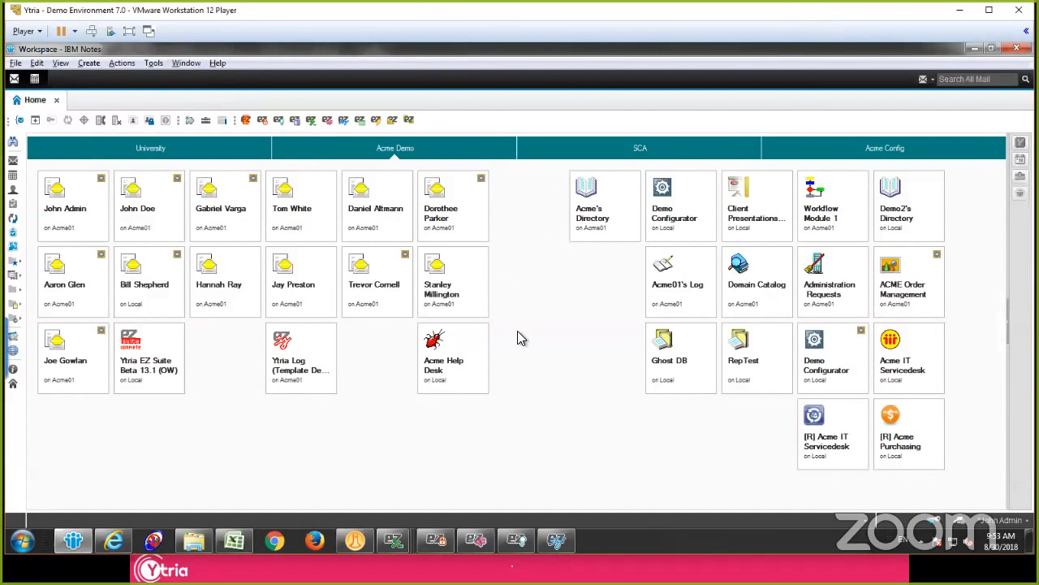
# Step: Switch to consoleEZ, close the Acme01/ACME and Acme02/ACME log analyzer, and exit consoleEZ
pyautogui.moveTo(398, 543)
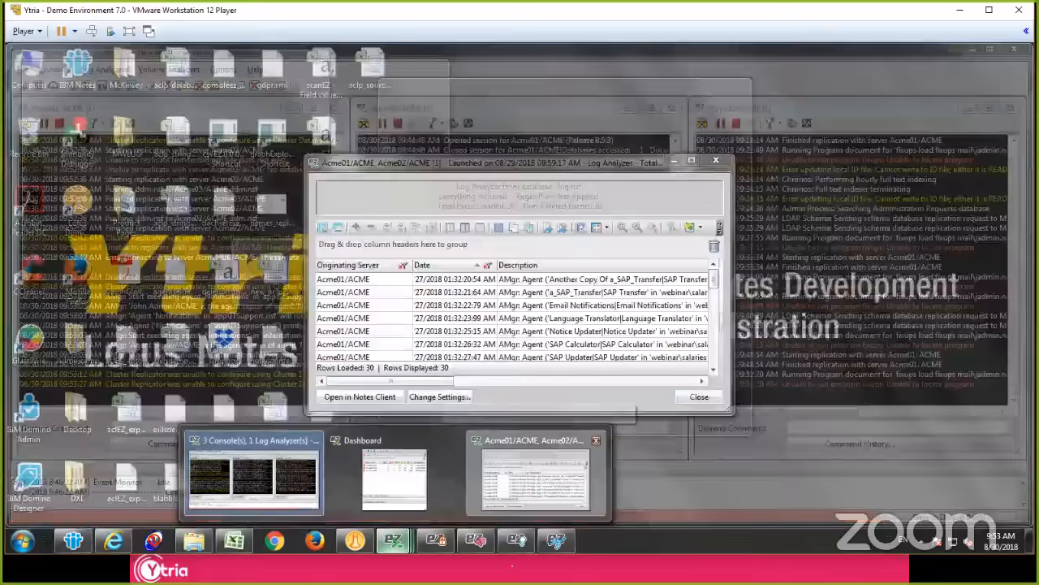
pyautogui.click(596, 441)
pyautogui.click(528, 325)
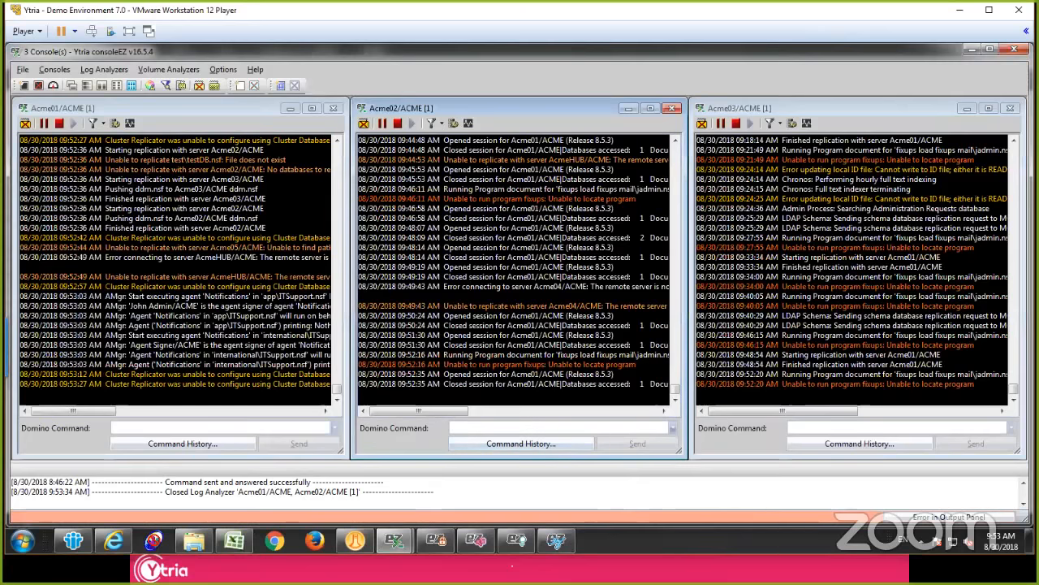
pyautogui.click(1014, 50)
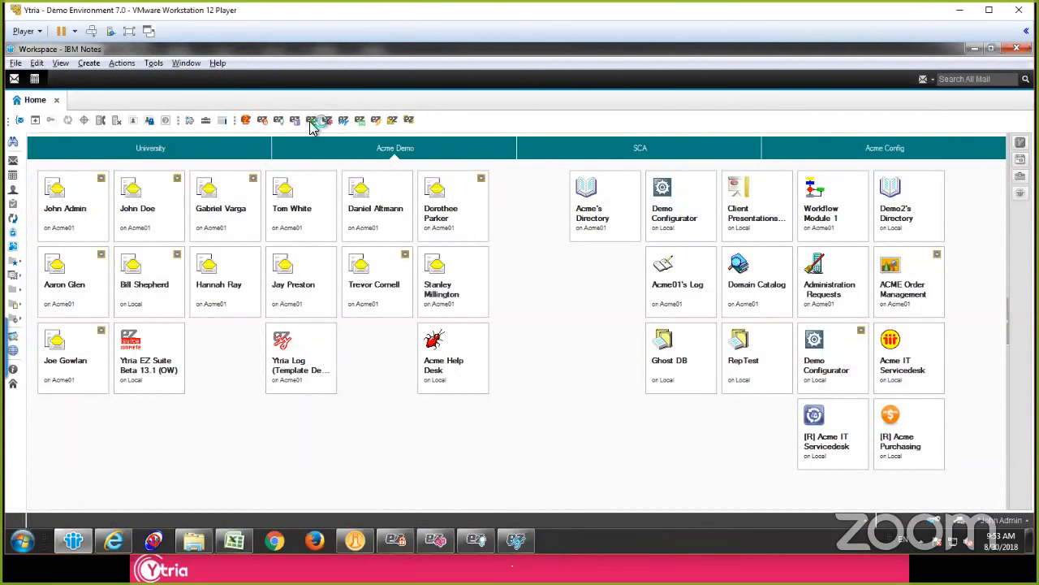
# Step: Relaunch consoleEZ from Notes and open live consoles for Acme01/ACME, Acme02/ACME and Acme03/ACME
pyautogui.click(313, 122)
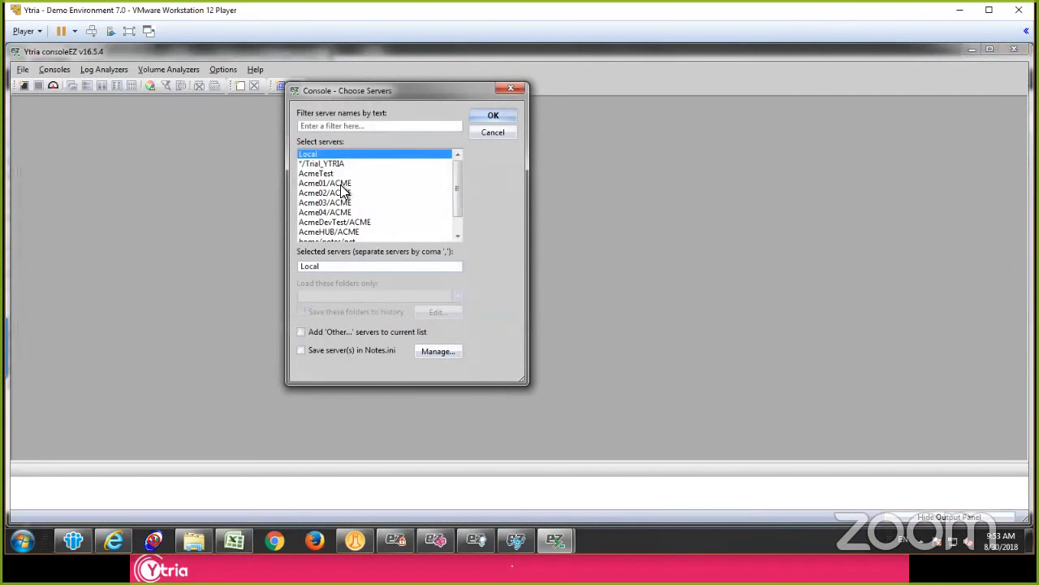
pyautogui.click(331, 183)
pyautogui.keyDown('shift'); pyautogui.doubleClick(319, 203); pyautogui.keyUp('shift')
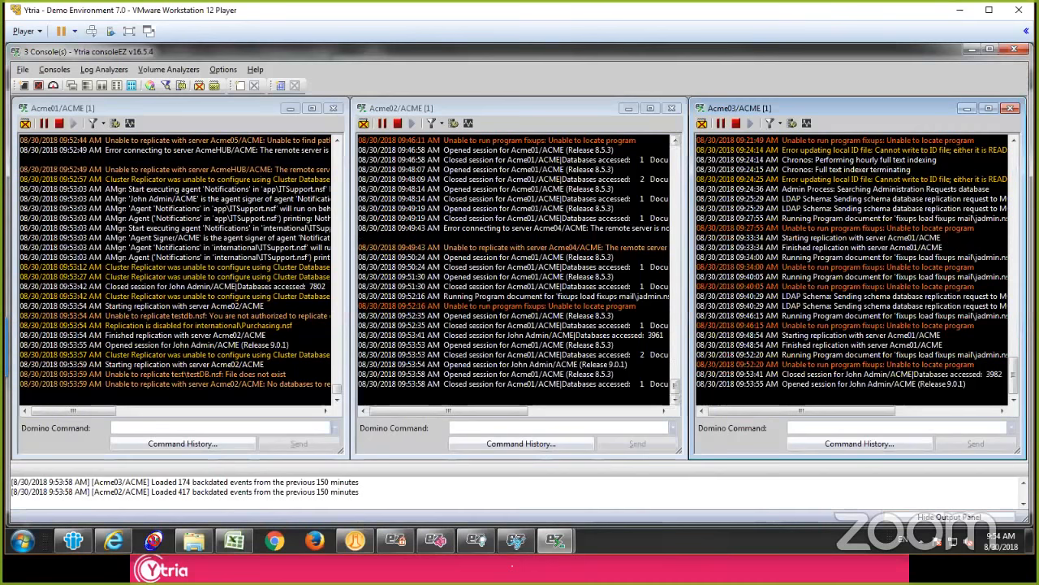
pyautogui.click(552, 276)
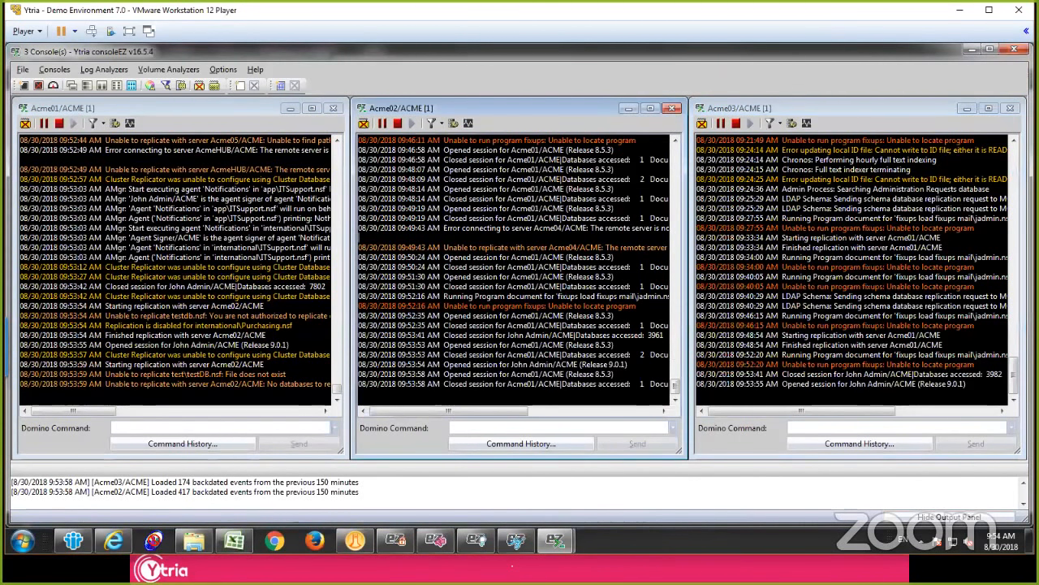
pyautogui.click(216, 218)
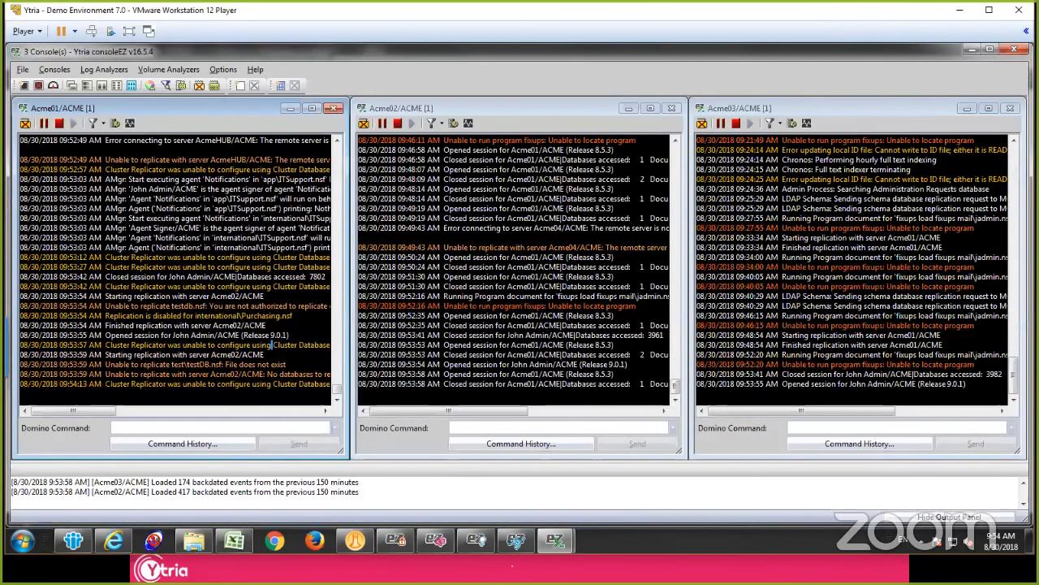
# Step: Examine the backdated events to load upon new Server Bridge setting in the consoleEZ preferences, and leave without saving
pyautogui.click(224, 69)
pyautogui.click(285, 85)
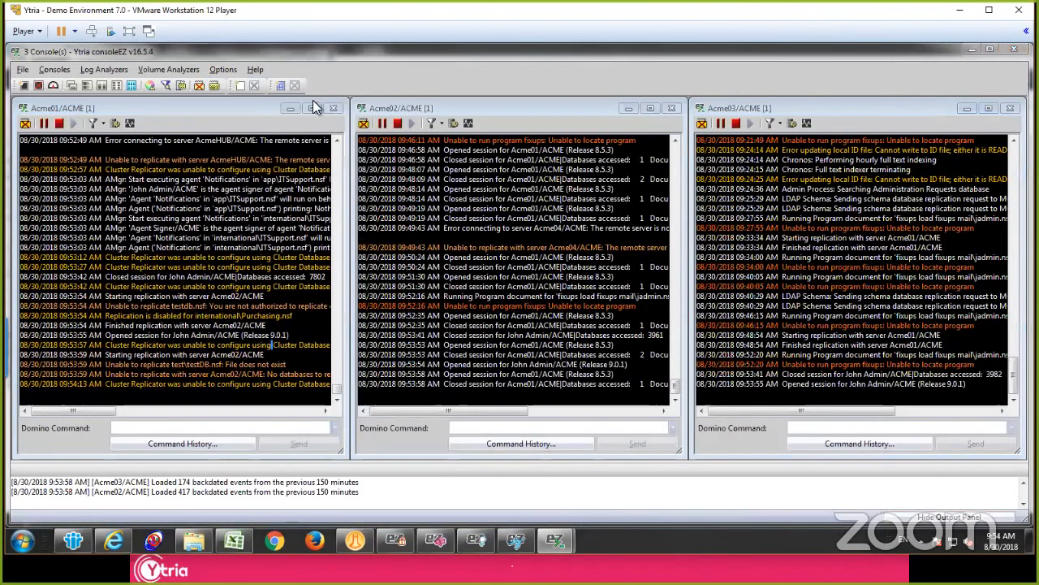
pyautogui.press('Tab')
pyautogui.press('Tab')
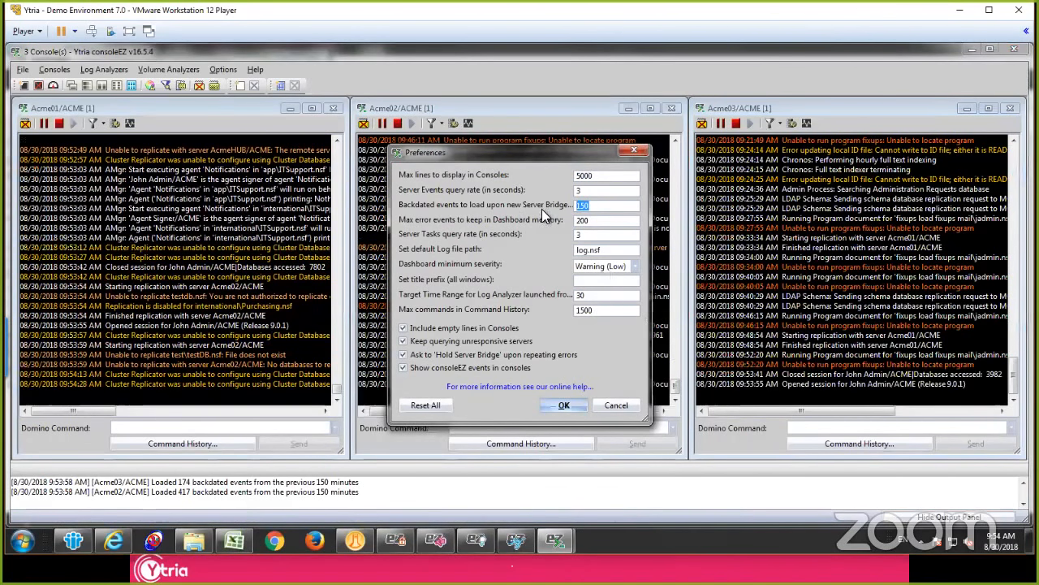
pyautogui.click(601, 205)
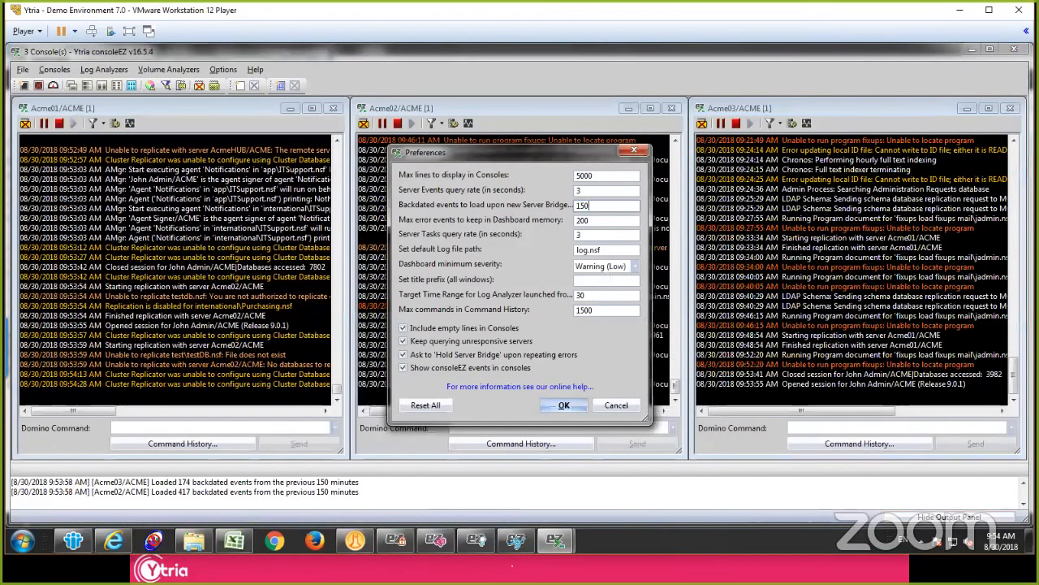
pyautogui.doubleClick(582, 206)
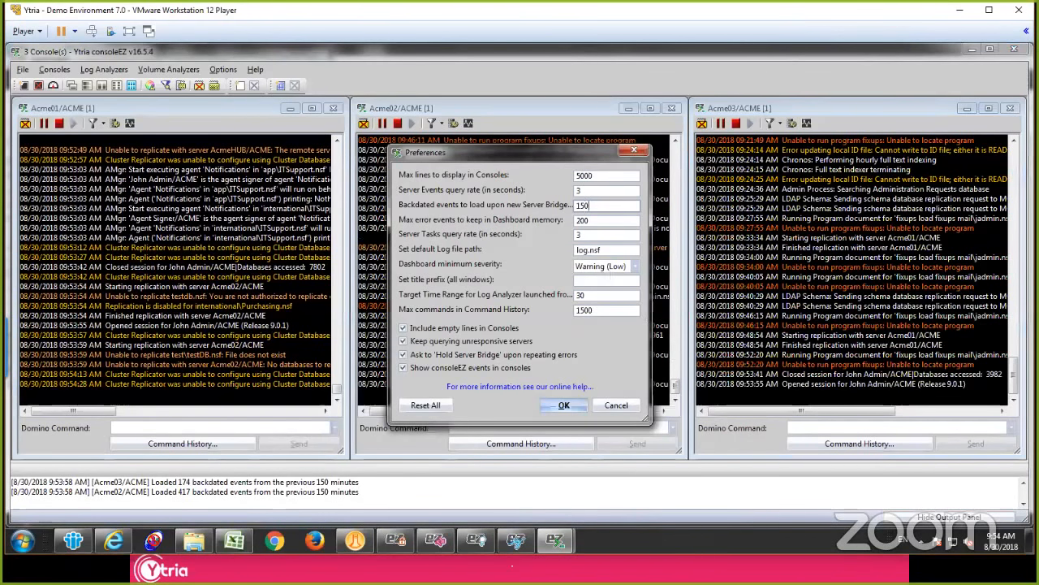
pyautogui.moveTo(594, 205); pyautogui.dragTo(560, 203)
pyautogui.click(596, 207)
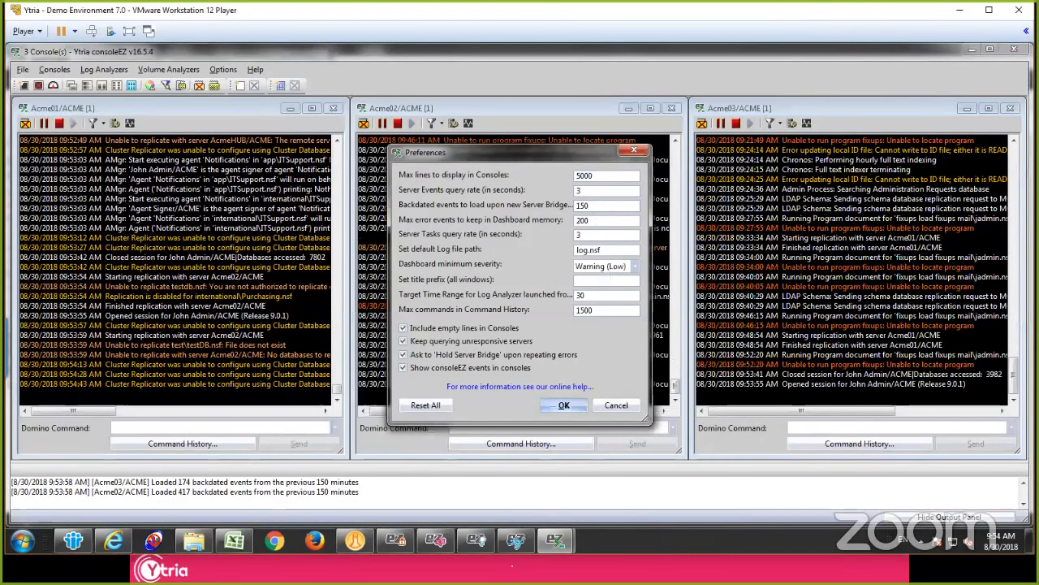
pyautogui.click(611, 406)
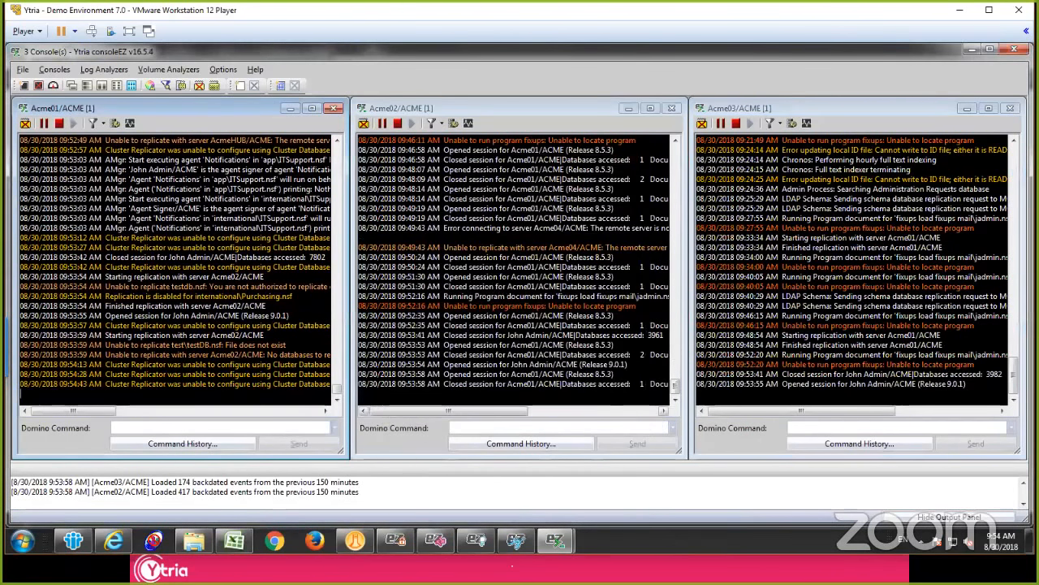
pyautogui.click(485, 286)
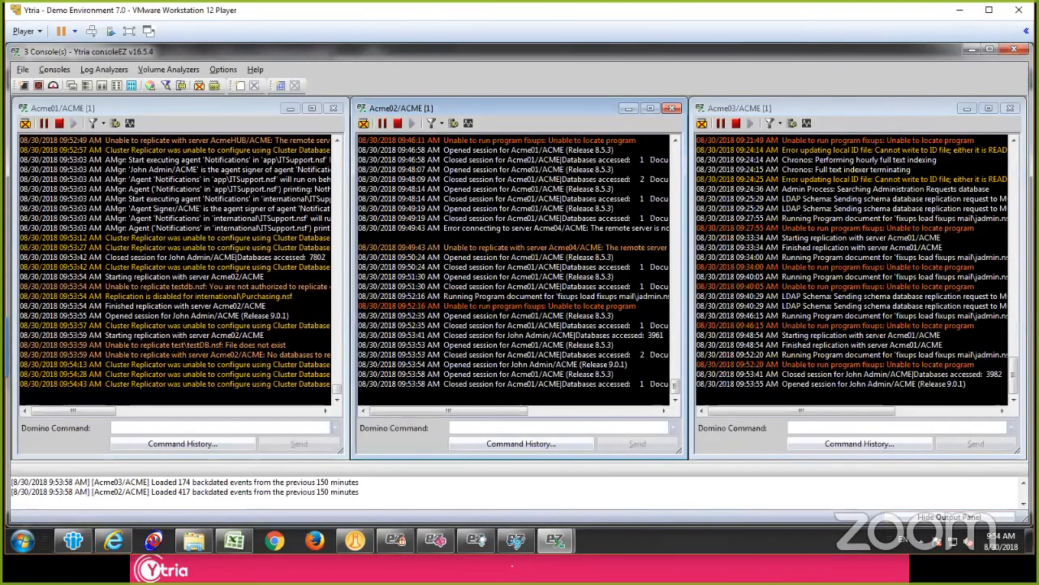
pyautogui.moveTo(429, 190); pyautogui.dragTo(510, 277)
pyautogui.click(511, 277)
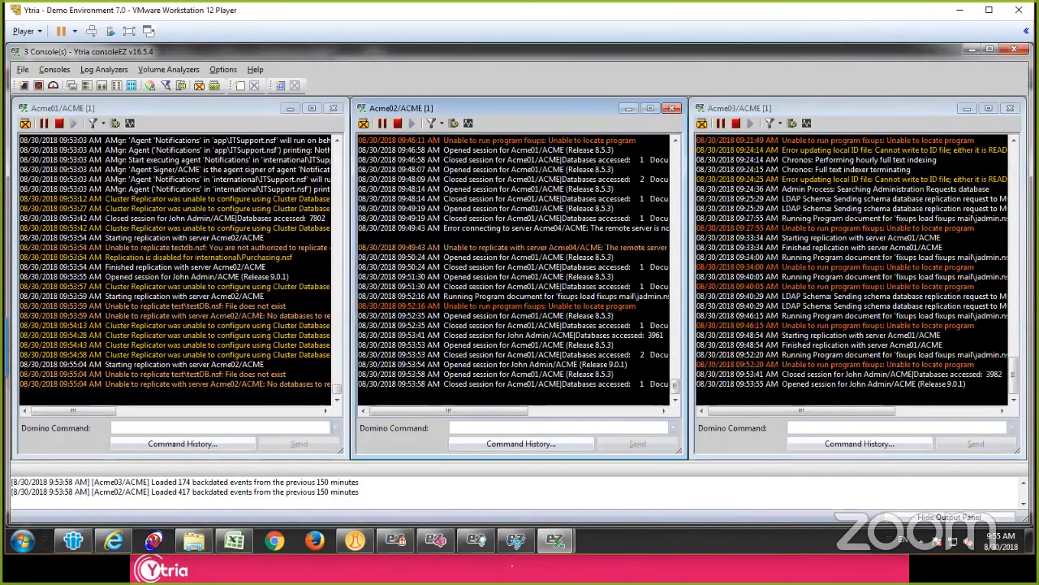
# Step: Open a second set of consoles for Acme01/ACME, Acme02/ACME and Acme03/ACME beside the existing three
pyautogui.hotkey('ctrl', 'o')
pyautogui.click(324, 184)
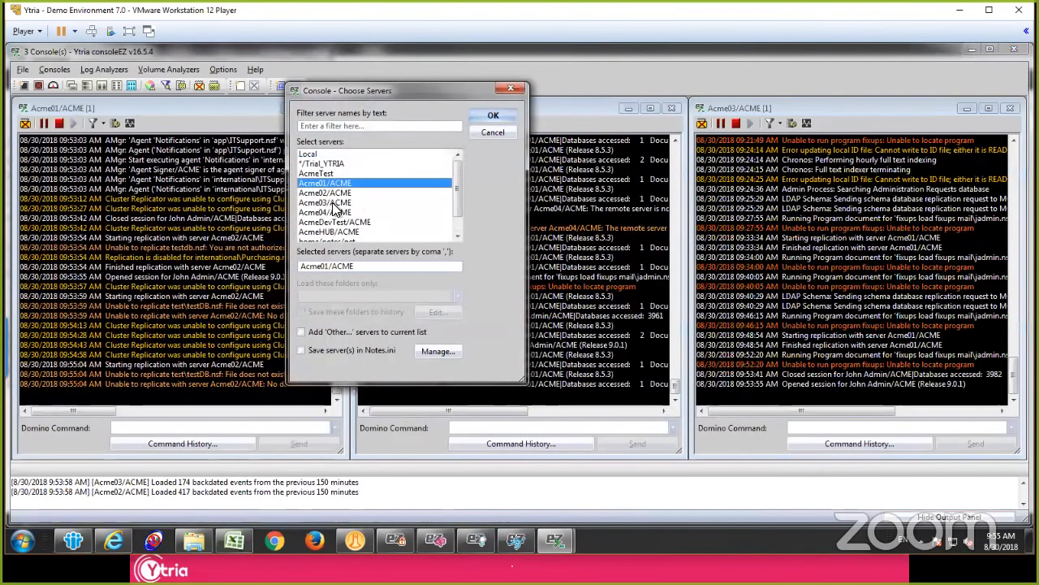
pyautogui.keyDown('shift'); pyautogui.click(333, 203); pyautogui.keyUp('shift')
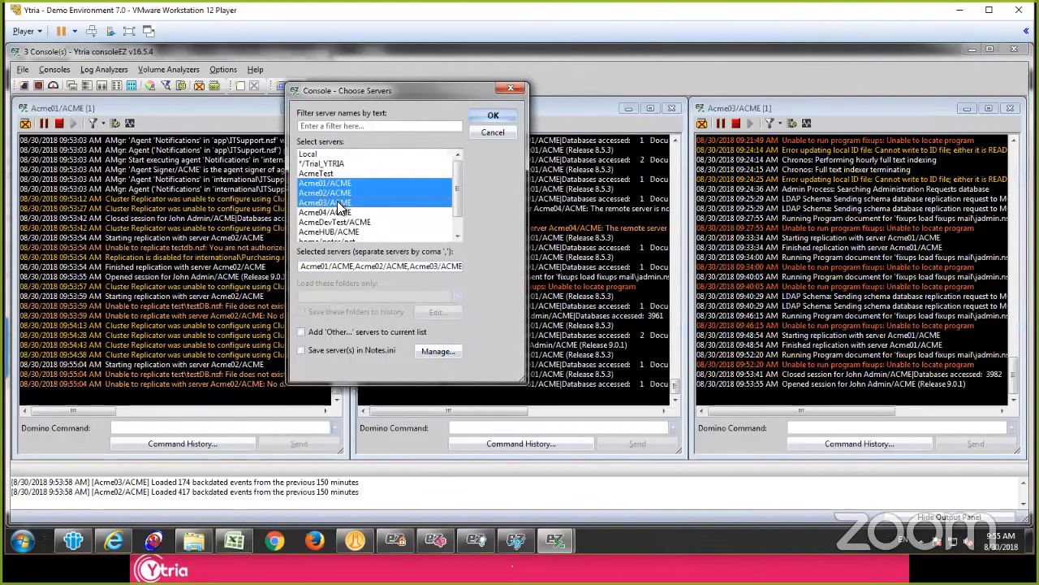
pyautogui.click(484, 116)
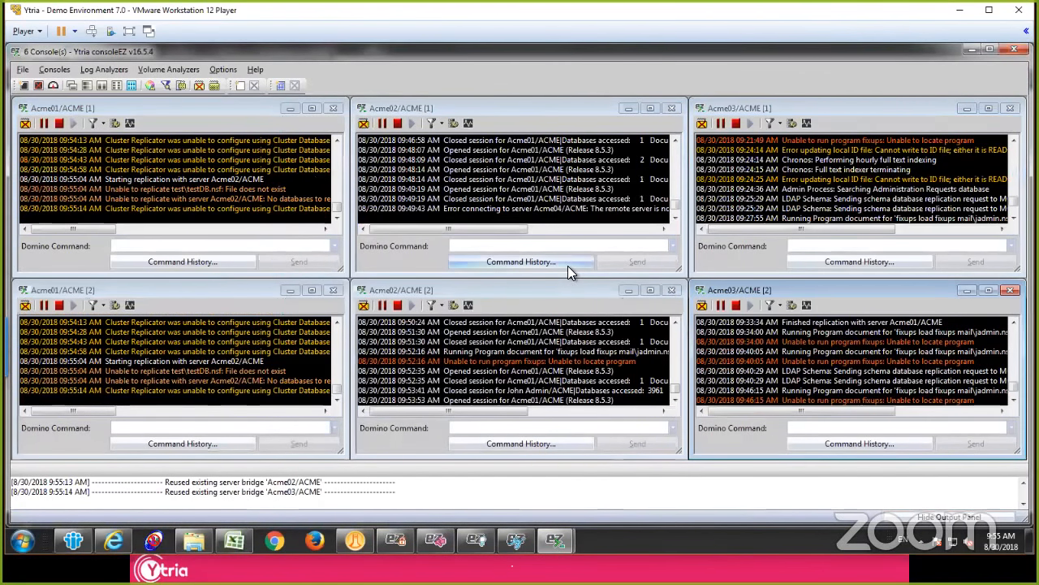
pyautogui.click(219, 203)
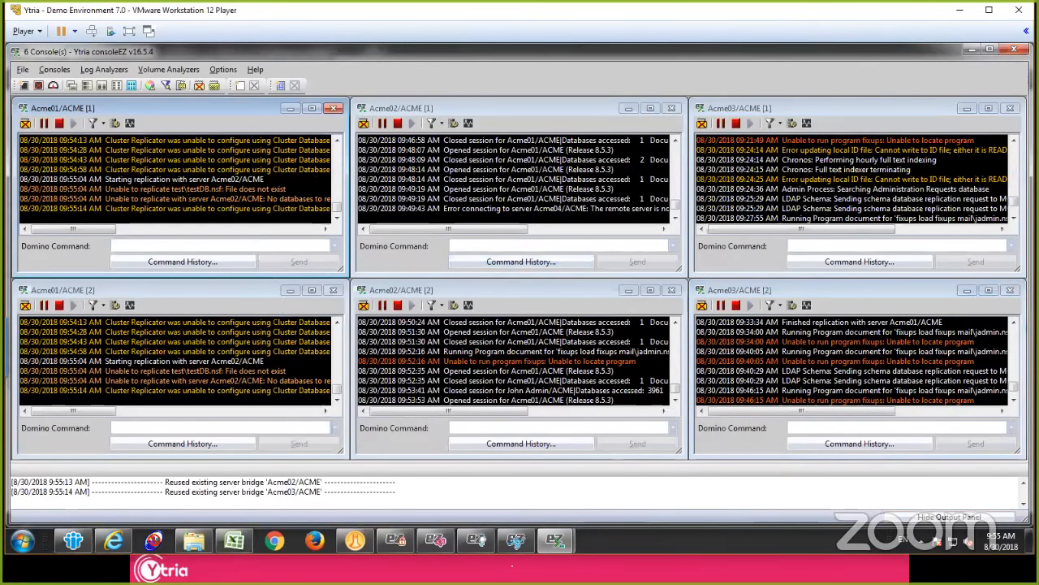
pyautogui.click(220, 345)
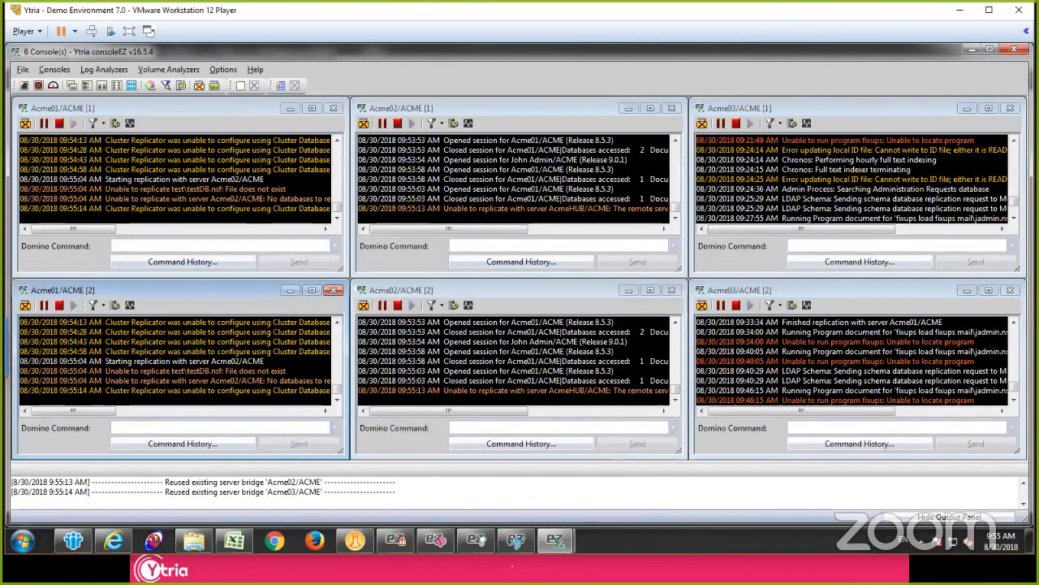
pyautogui.click(183, 262)
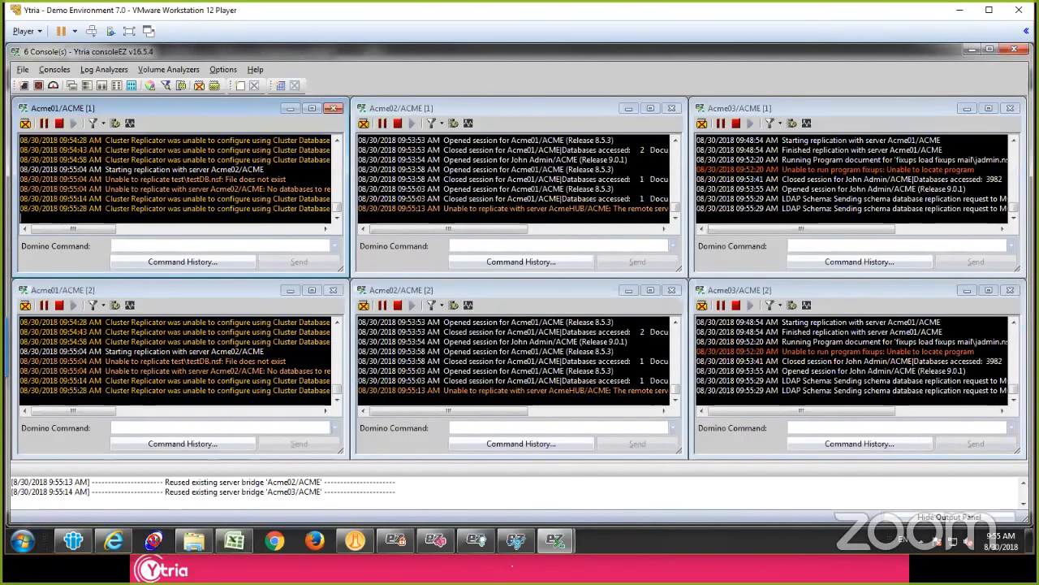
# Step: Filter the second Acme01/ACME console by severity to hide Normal and Unknown events, and scroll through its remaining entries
pyautogui.click(96, 306)
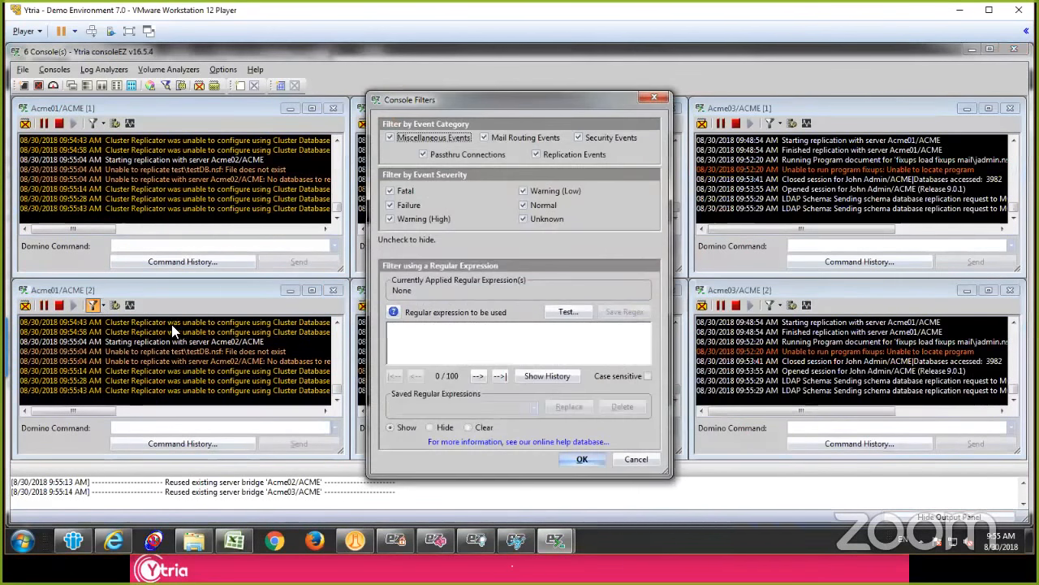
pyautogui.click(534, 207)
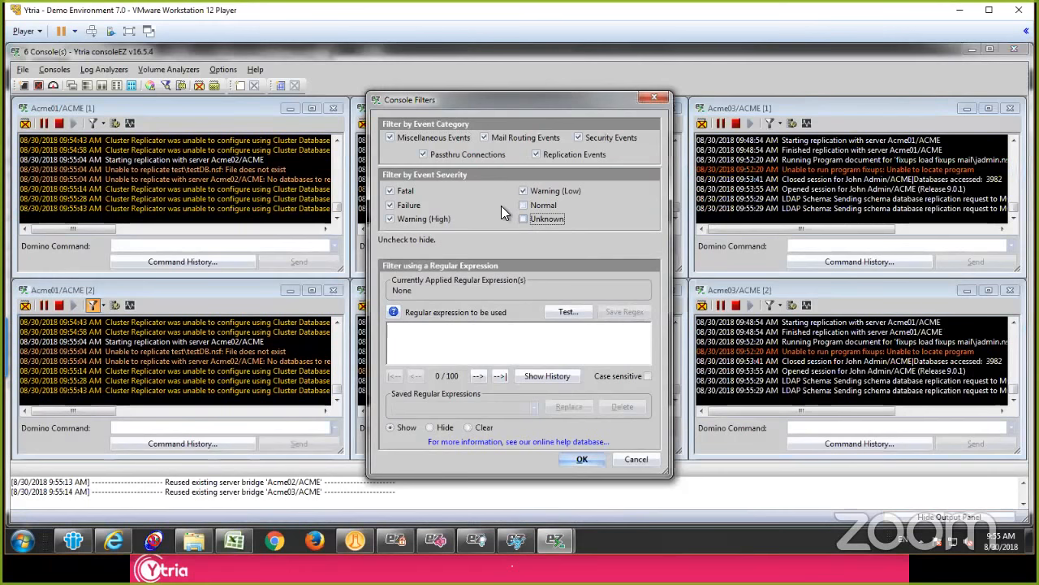
pyautogui.click(589, 461)
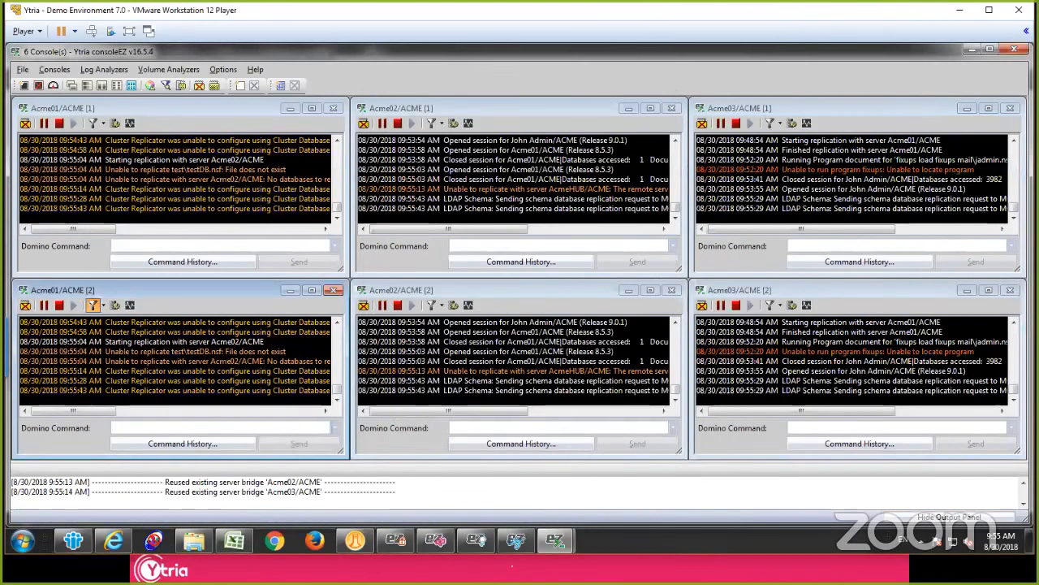
pyautogui.moveTo(337, 390)
pyautogui.mouseDown()
pyautogui.moveTo(336, 328)
pyautogui.moveTo(333, 399)
pyautogui.mouseUp()
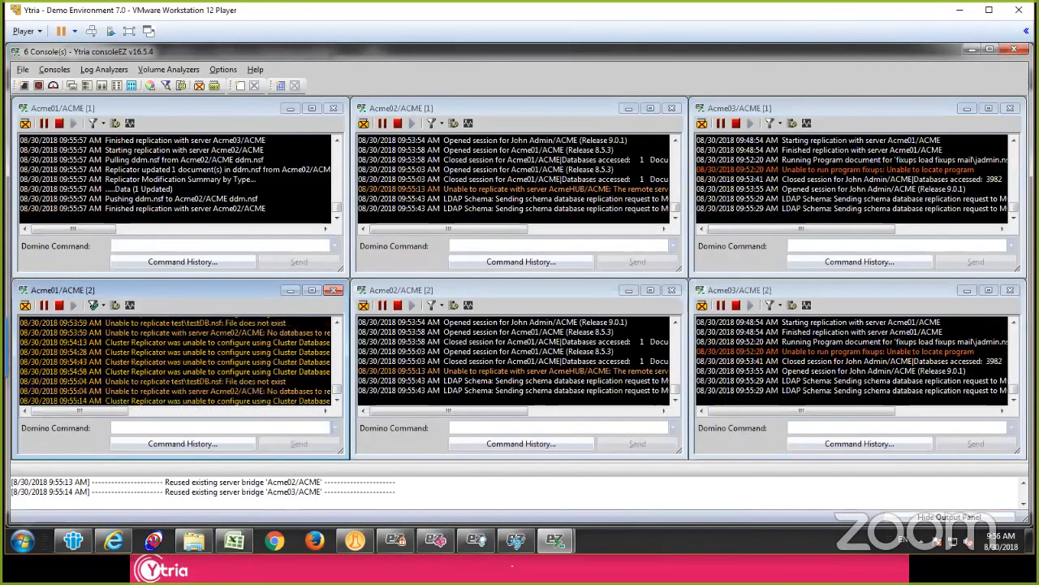
# Step: Hide Normal and Unknown severity events together in the second Acme01/ACME, Acme02/ACME and Acme03/ACME consoles
pyautogui.click(165, 85)
pyautogui.click(479, 246)
pyautogui.keyDown('ctrl'); pyautogui.click(479, 265); pyautogui.keyUp('ctrl')
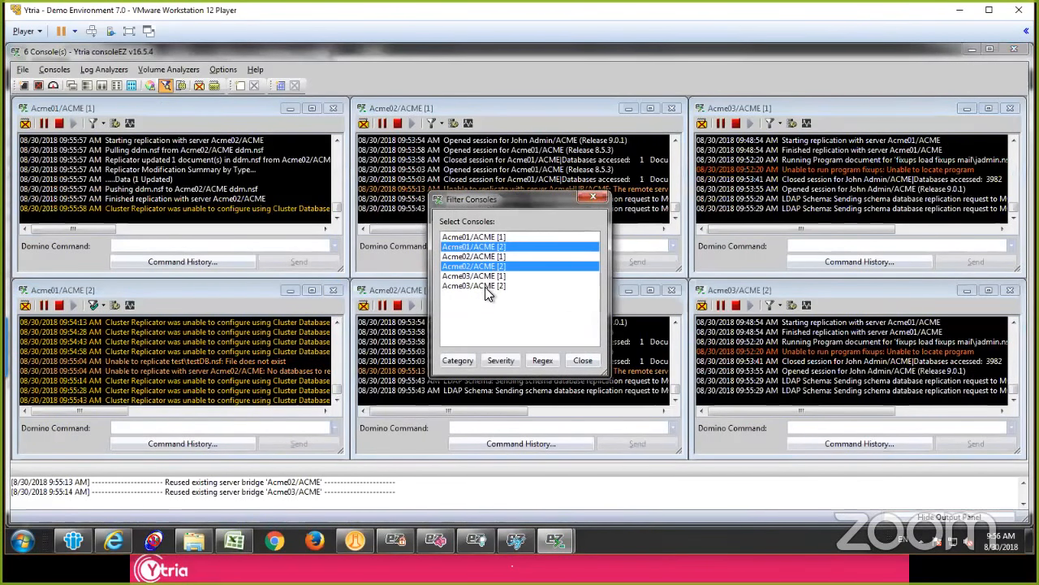
pyautogui.keyDown('ctrl'); pyautogui.click(483, 287); pyautogui.keyUp('ctrl')
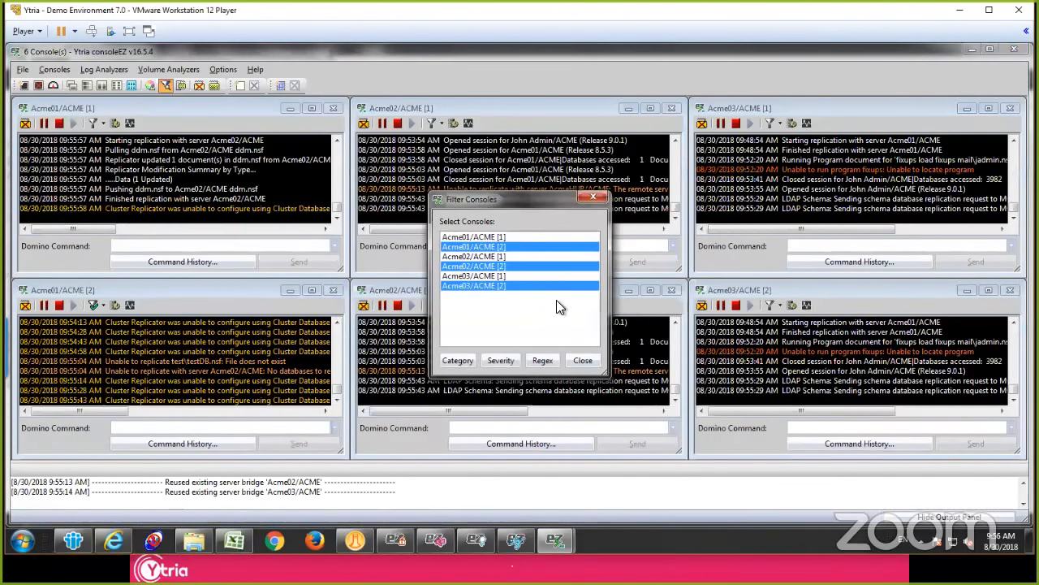
pyautogui.click(500, 360)
pyautogui.click(479, 285)
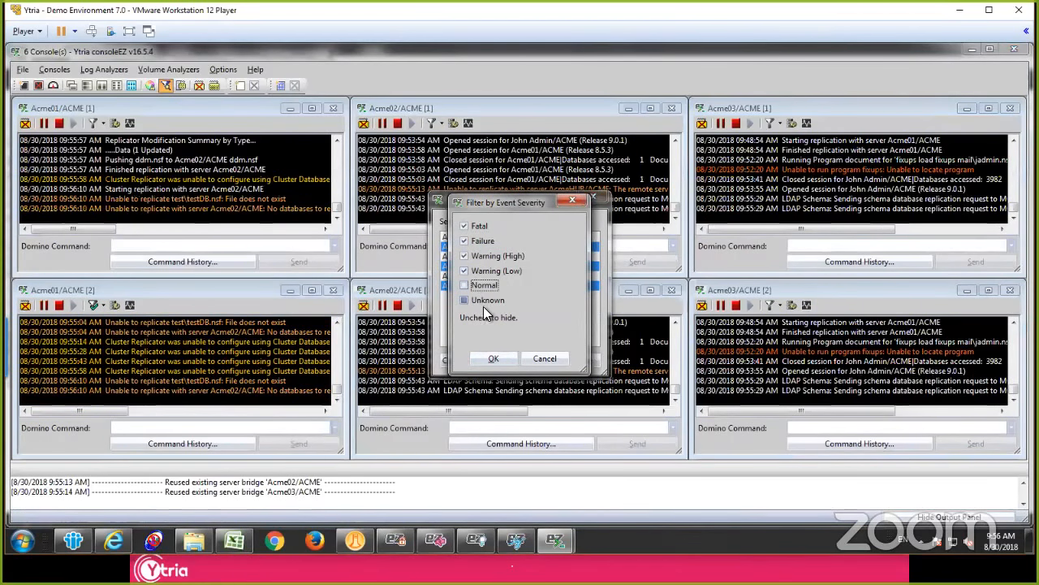
pyautogui.click(482, 301)
pyautogui.click(492, 358)
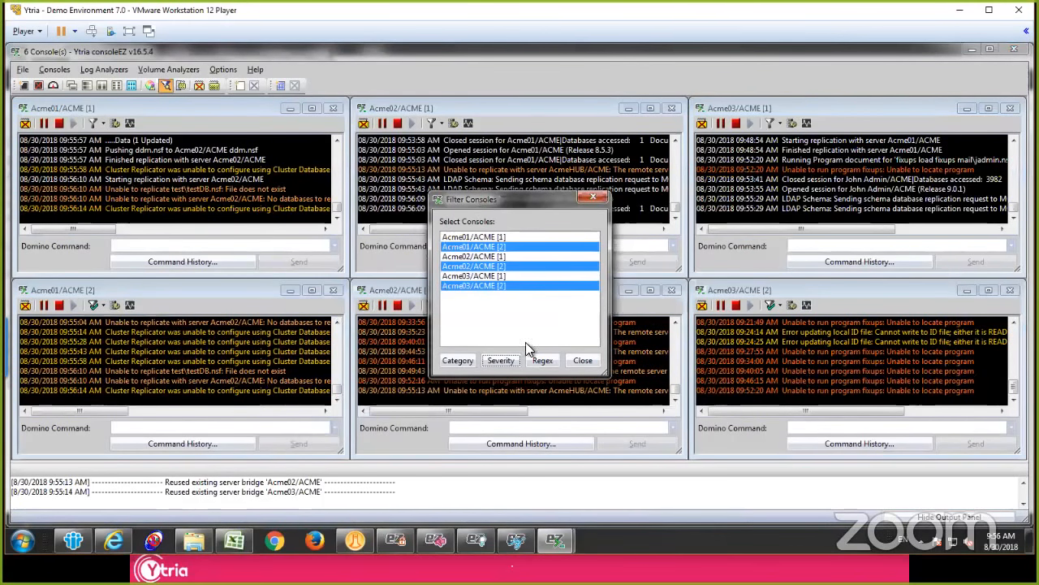
# Step: Restore Normal and Unknown severity events in the three selected second consoles
pyautogui.click(501, 362)
pyautogui.doubleClick(485, 298)
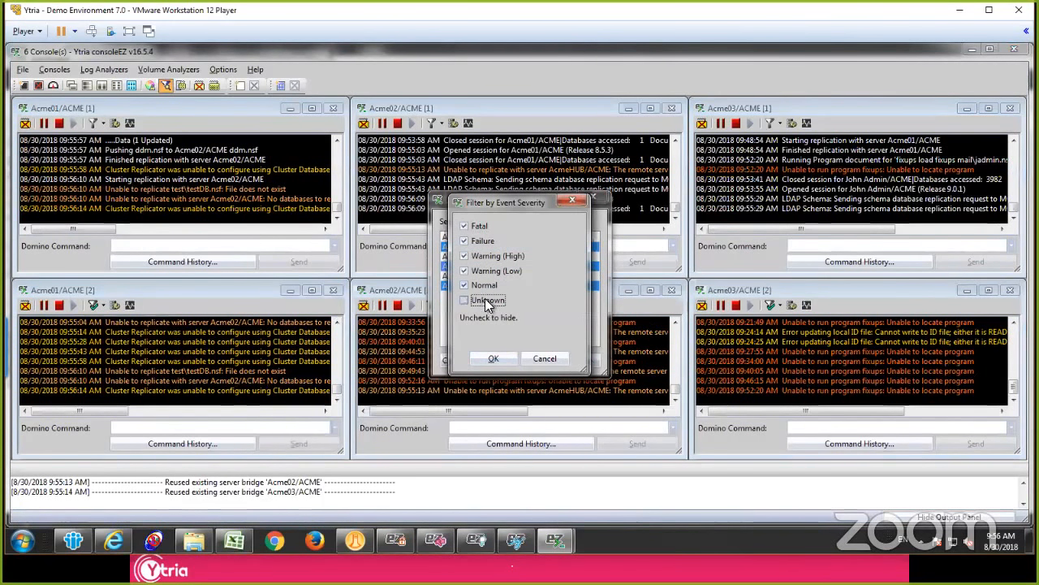
pyautogui.click(493, 357)
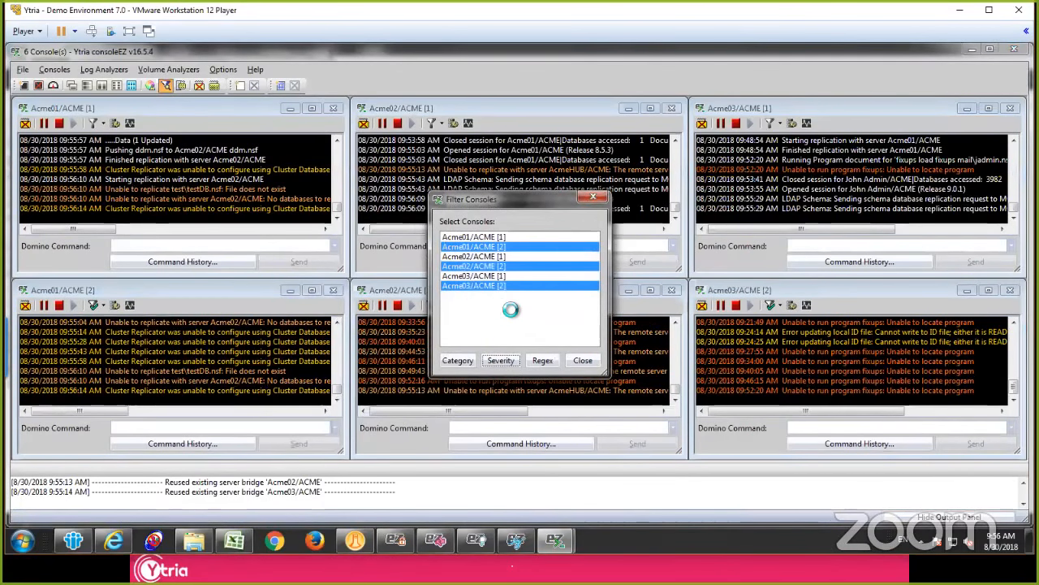
# Step: Filter the second Acme01/ACME, Acme02/ACME and Acme03/ACME consoles to show only events matching the regular expression Amgr
pyautogui.click(543, 360)
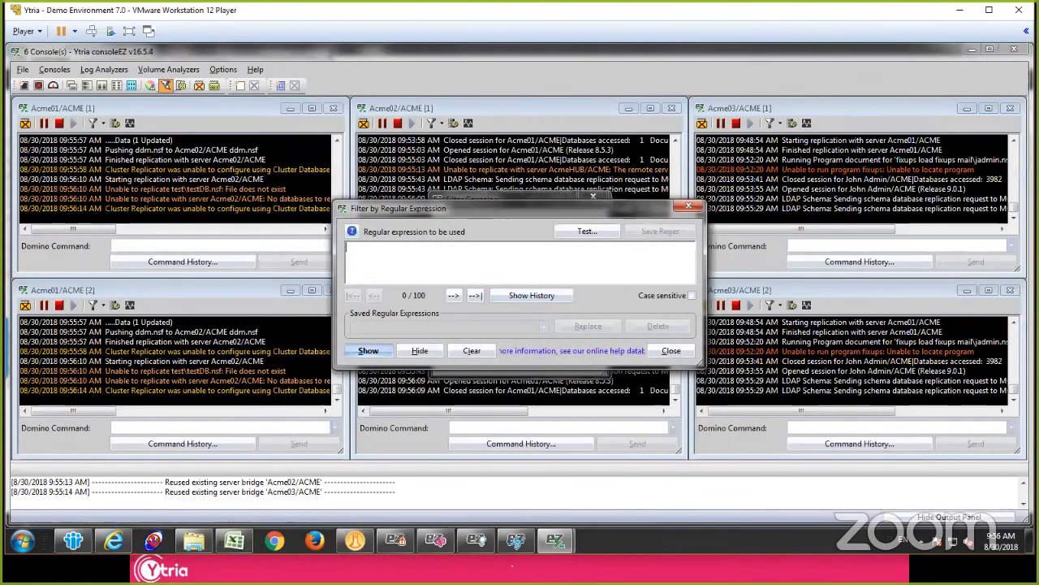
pyautogui.write('Amgr')
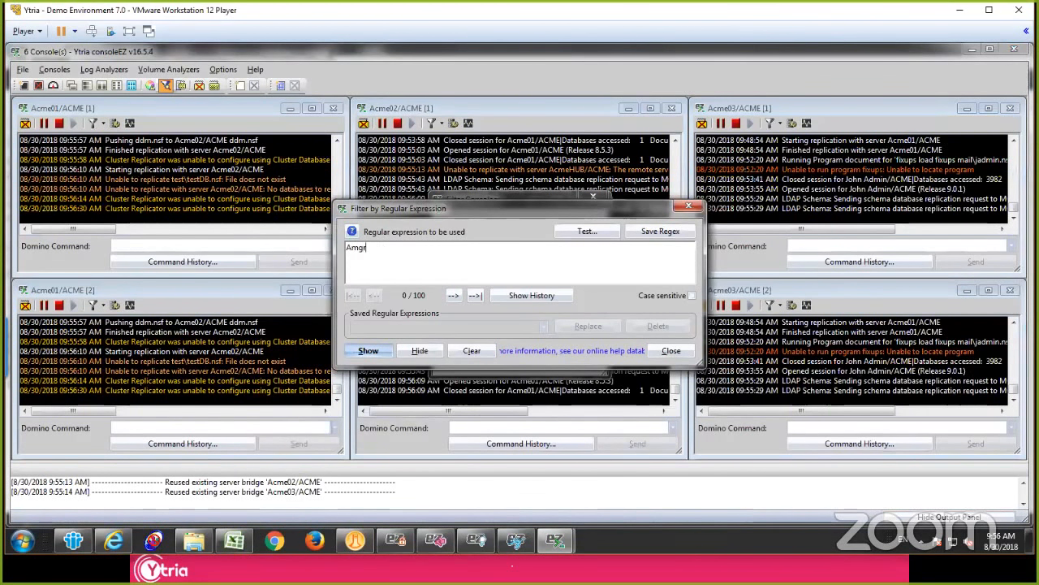
pyautogui.click(369, 351)
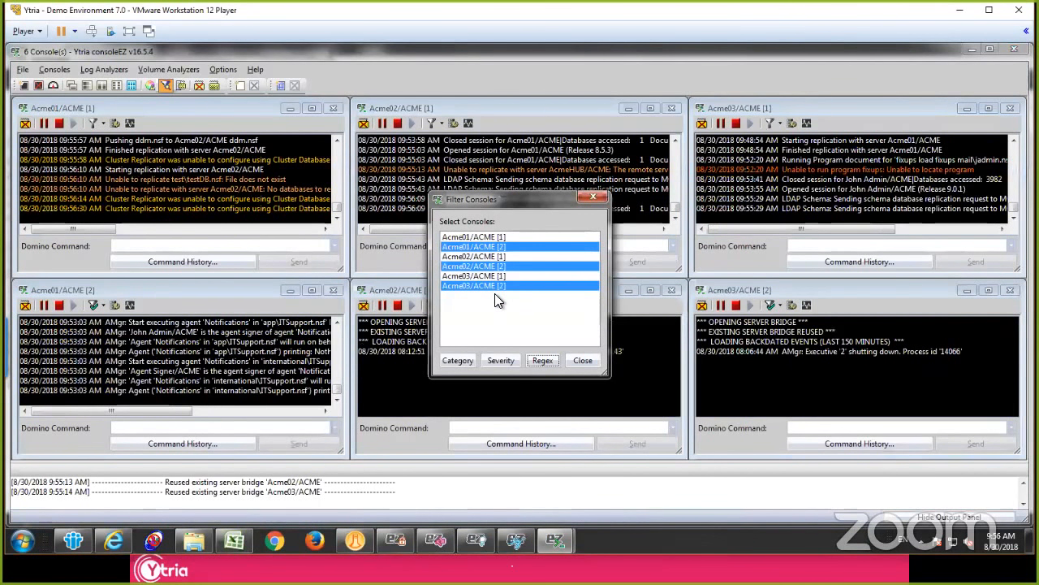
pyautogui.click(583, 362)
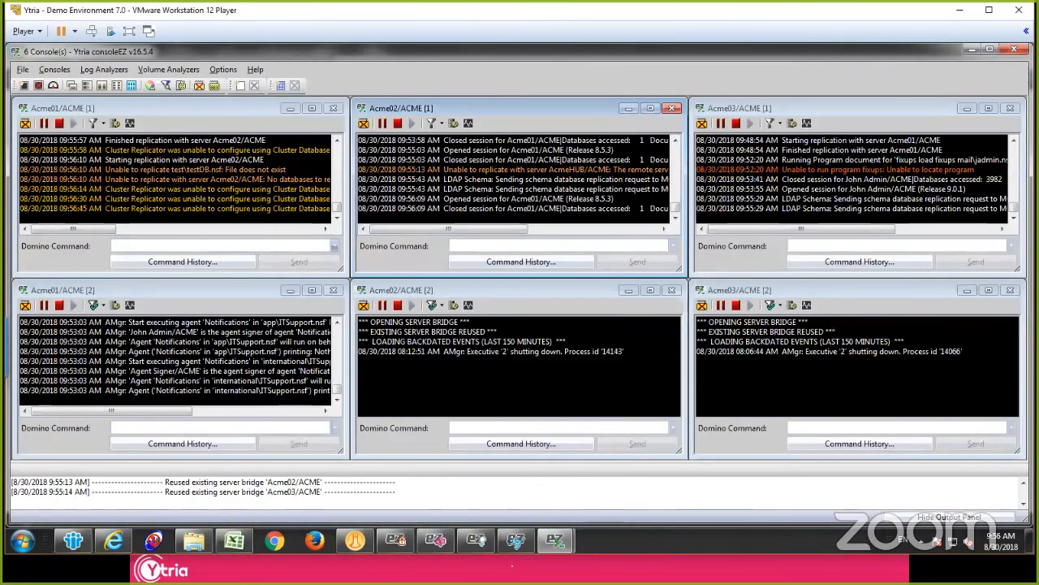
# Step: Send the Domino command "sh ta" from the first Acme01/ACME console
pyautogui.click(184, 246)
pyautogui.write('sh ta')
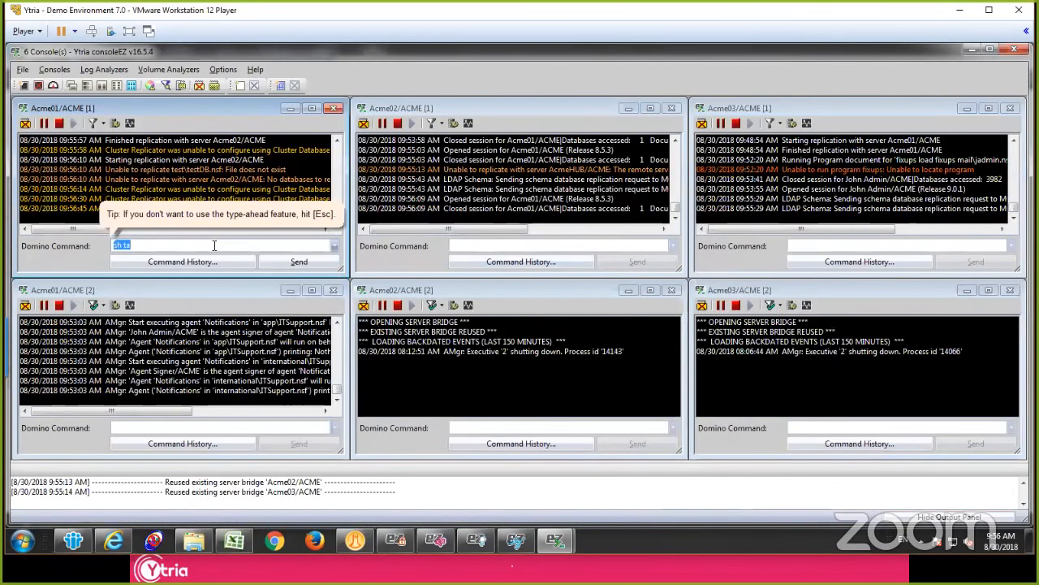
pyautogui.press('Return')
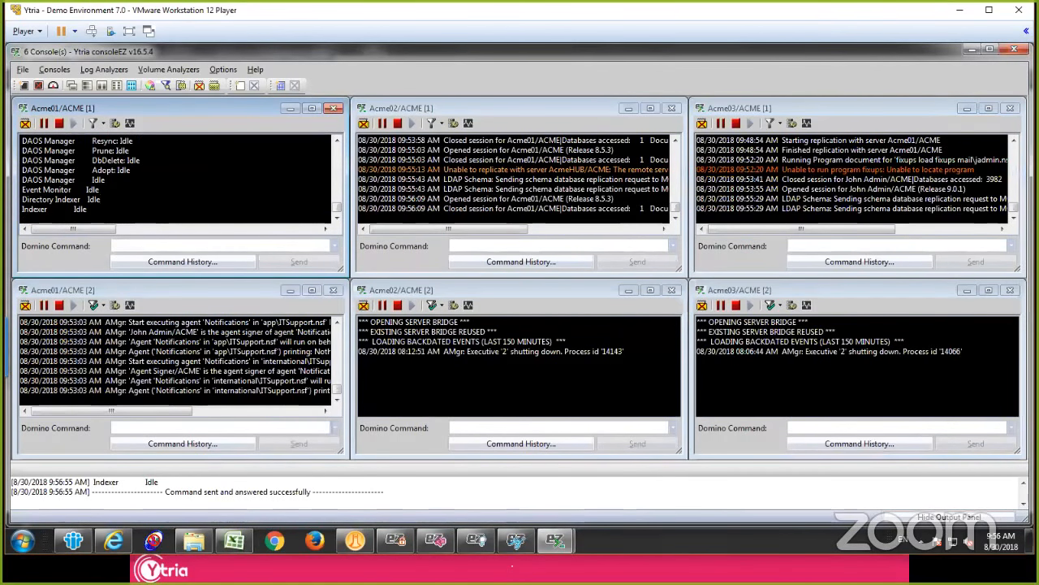
# Step: Send the Domino command "tell amgr sched" to Acme01/ACME, Acme02/ACME and Acme03/ACME together
pyautogui.click(181, 87)
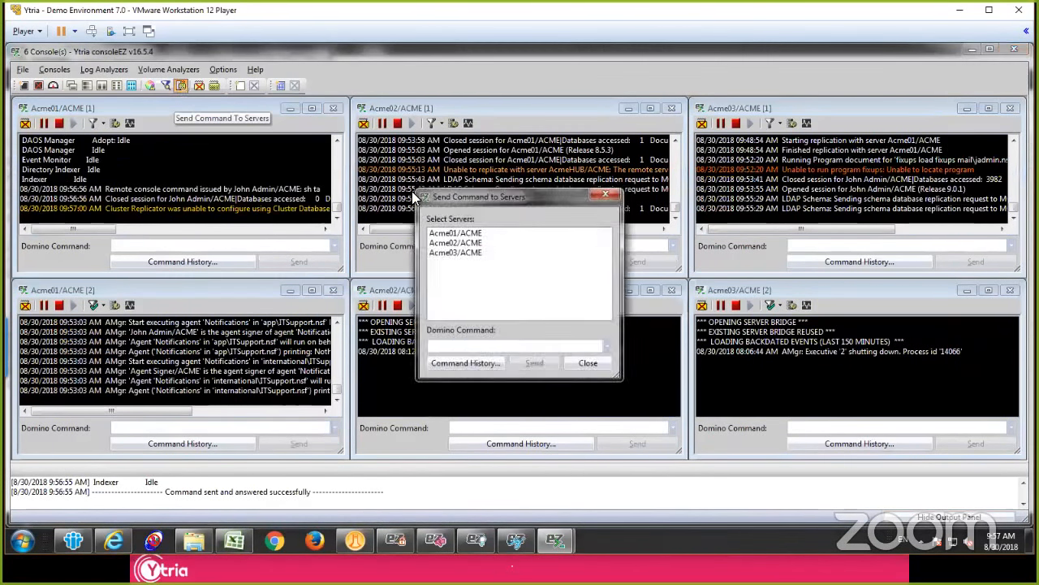
pyautogui.click(472, 241)
pyautogui.click(469, 235)
pyautogui.keyDown('shift'); pyautogui.click(467, 254); pyautogui.keyUp('shift')
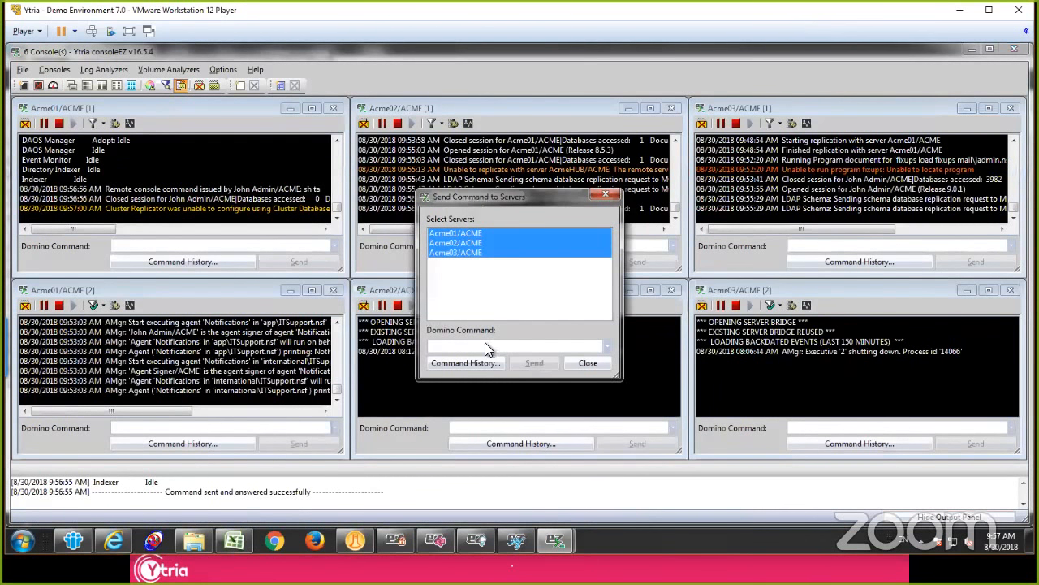
pyautogui.click(489, 348)
pyautogui.write('tell amgr sched')
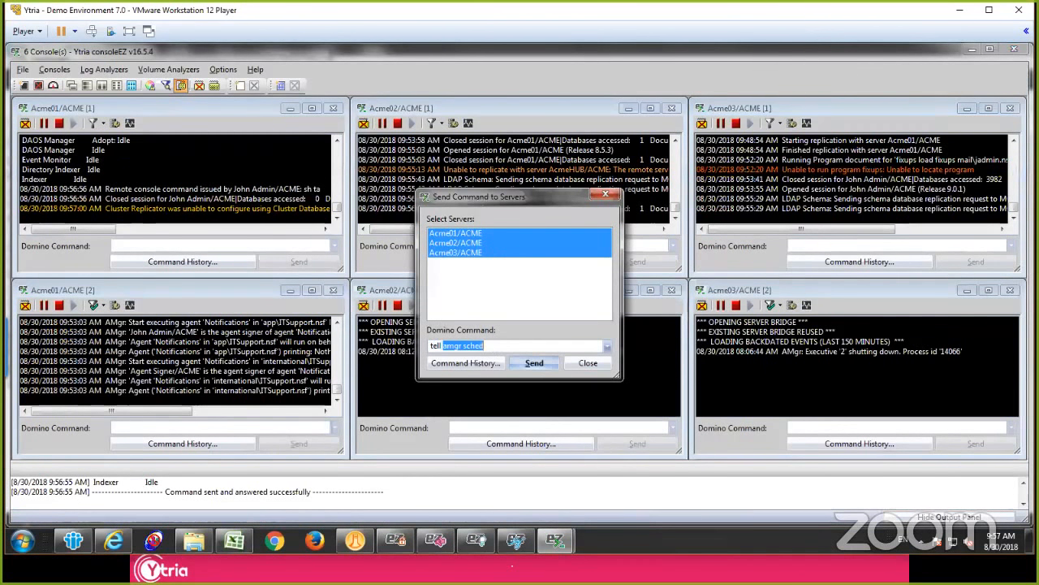
pyautogui.click(520, 362)
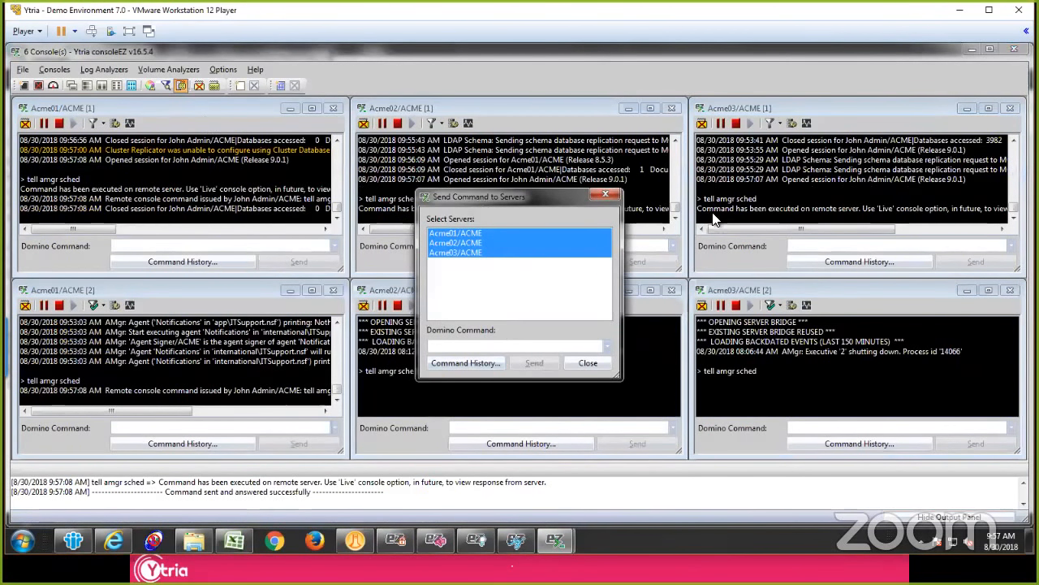
pyautogui.click(602, 194)
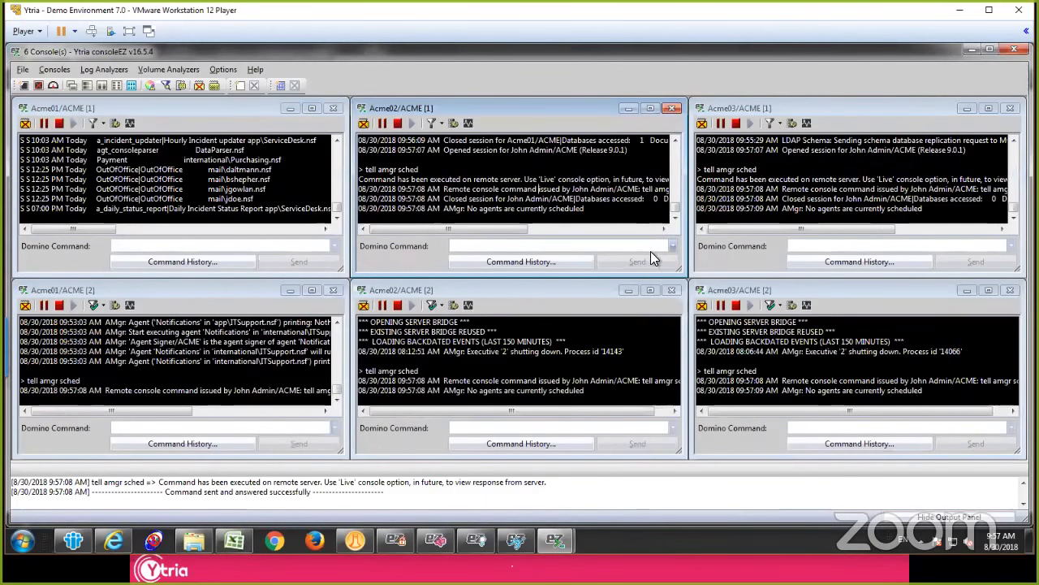
# Step: Review the previously used Domino commands offered in the first Acme02/ACME console
pyautogui.click(671, 247)
pyautogui.moveTo(674, 266)
pyautogui.mouseDown()
pyautogui.moveTo(676, 317)
pyautogui.moveTo(667, 254)
pyautogui.mouseUp()
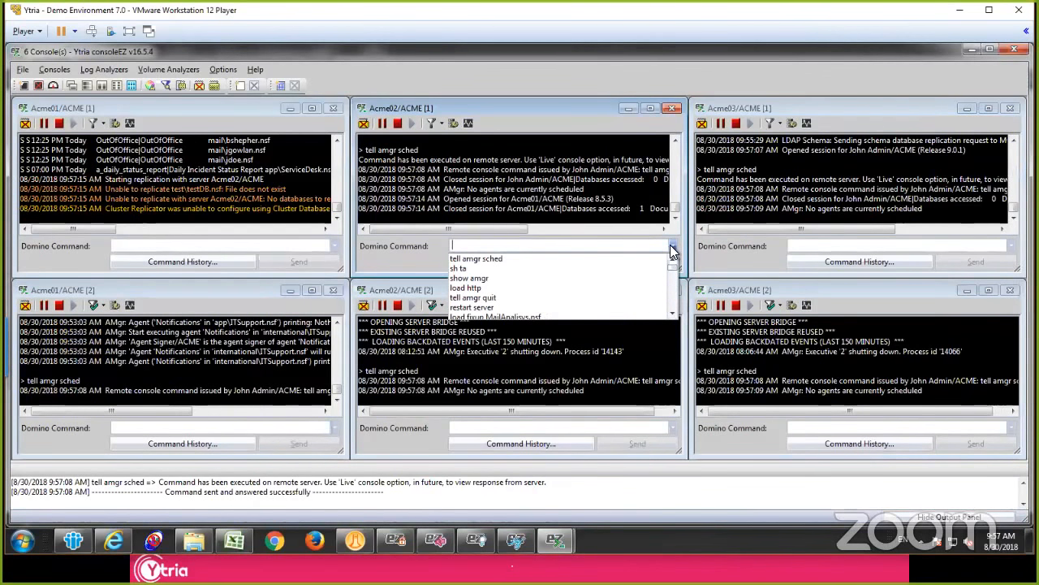
pyautogui.click(672, 249)
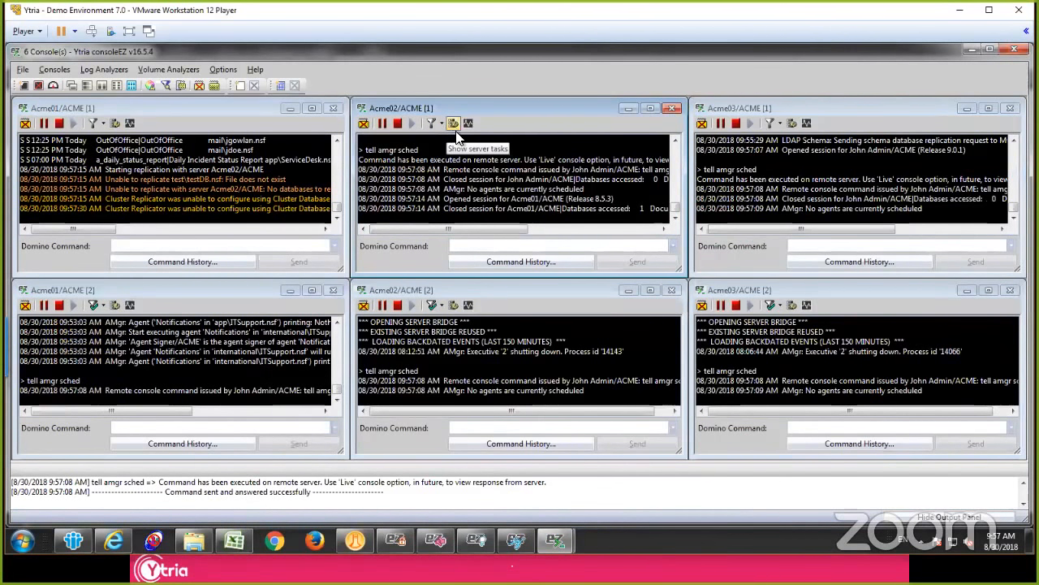
pyautogui.moveTo(475, 159); pyautogui.dragTo(669, 213)
pyautogui.click(572, 208)
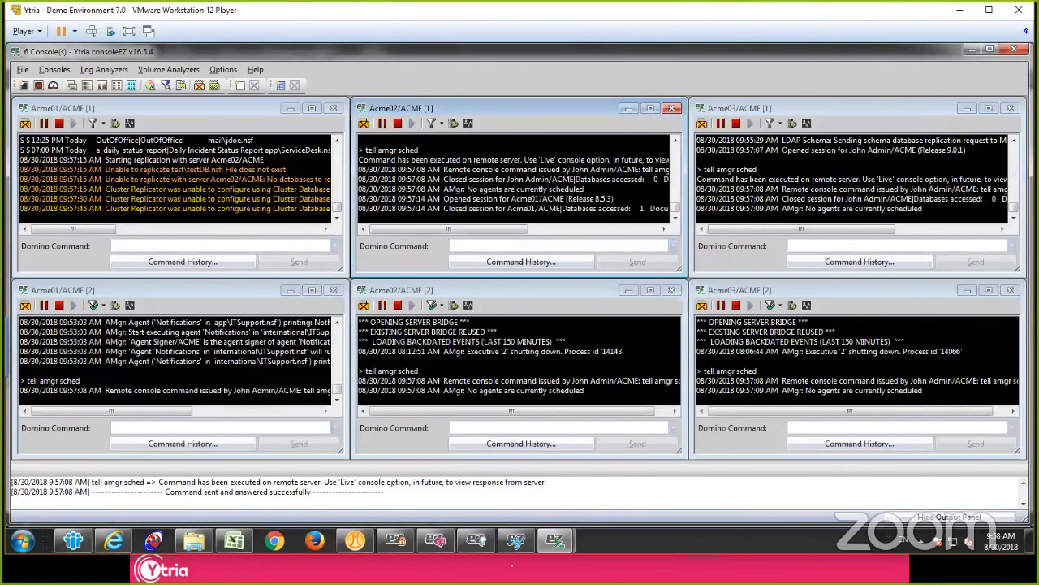
pyautogui.click(407, 169)
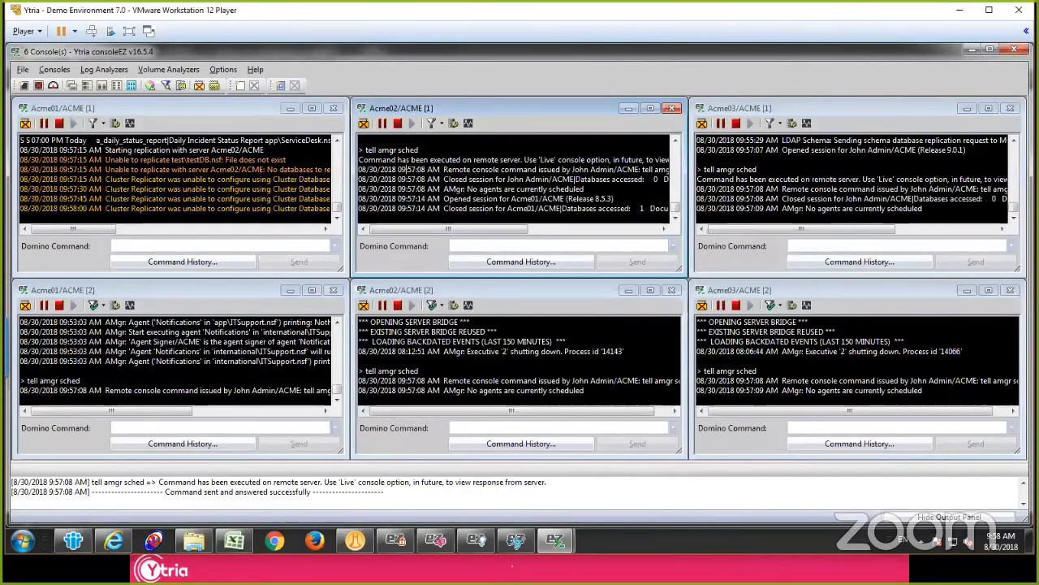
# Step: View the Acme02/ACME server tasks grouped by Task Name in an enlarged window, and close it
pyautogui.click(454, 124)
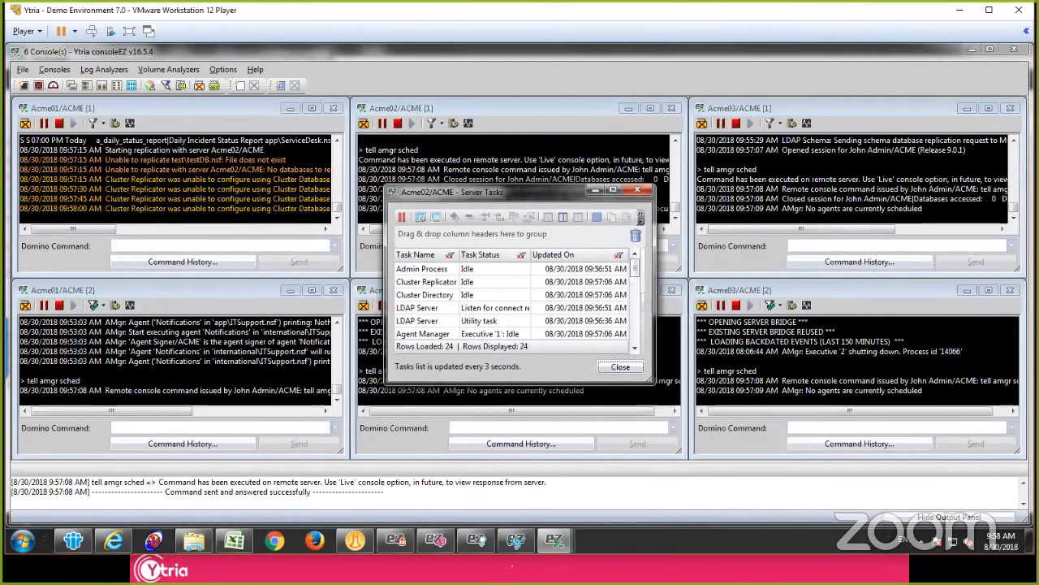
pyautogui.moveTo(509, 188); pyautogui.dragTo(509, 57)
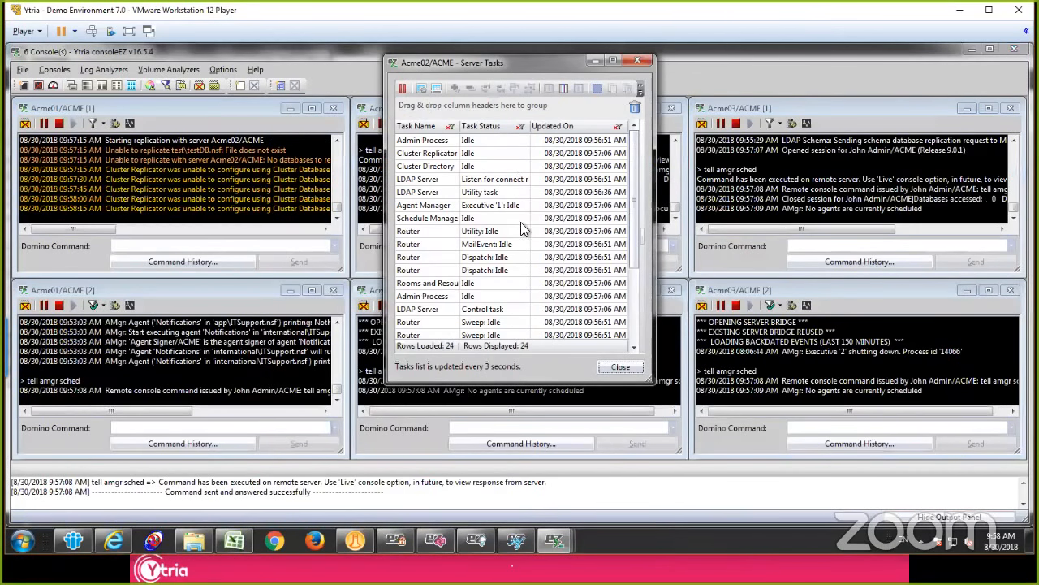
pyautogui.moveTo(422, 132); pyautogui.dragTo(428, 107)
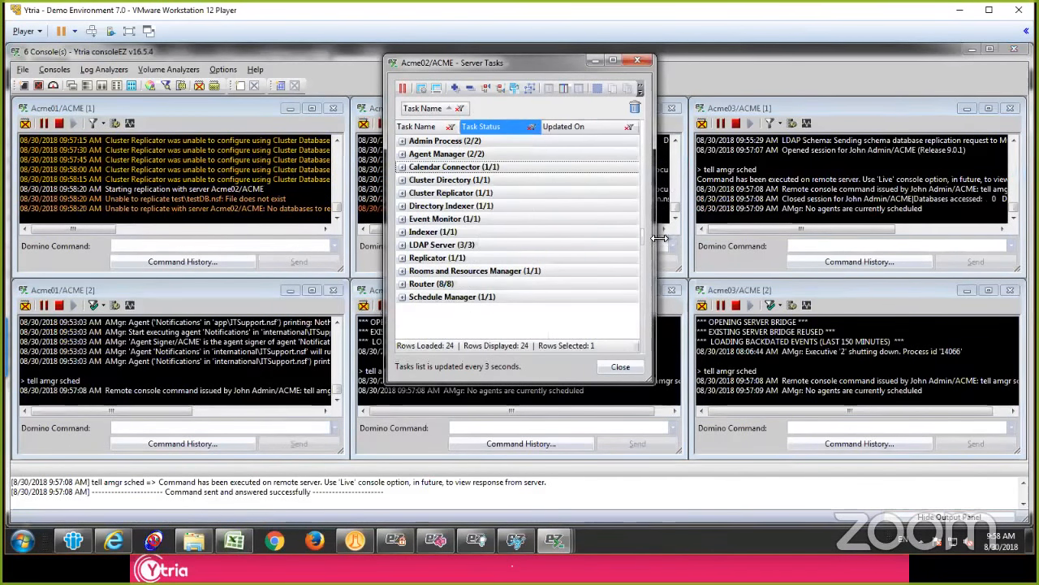
pyautogui.moveTo(657, 237); pyautogui.dragTo(832, 236)
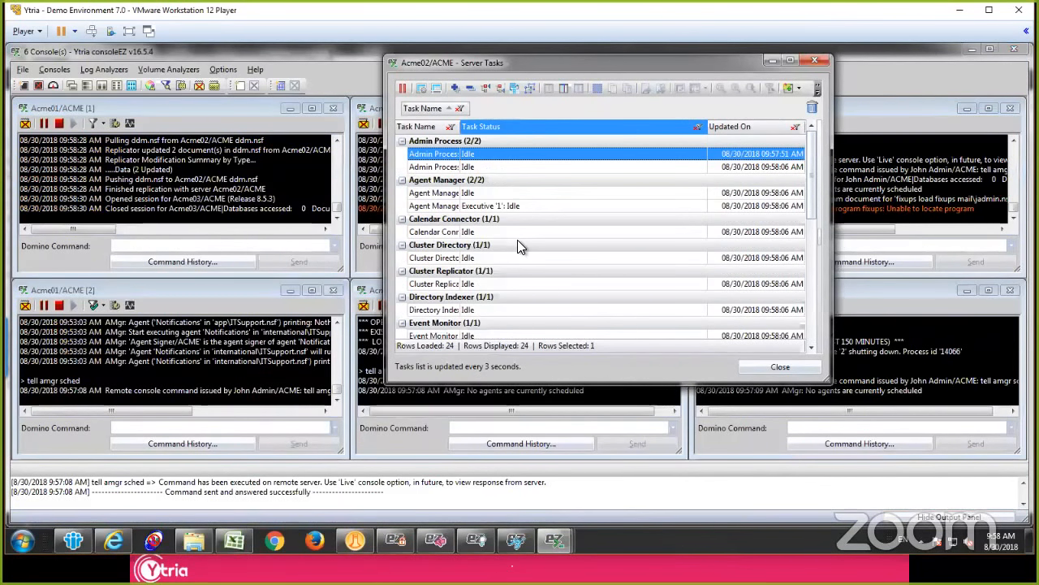
pyautogui.click(815, 60)
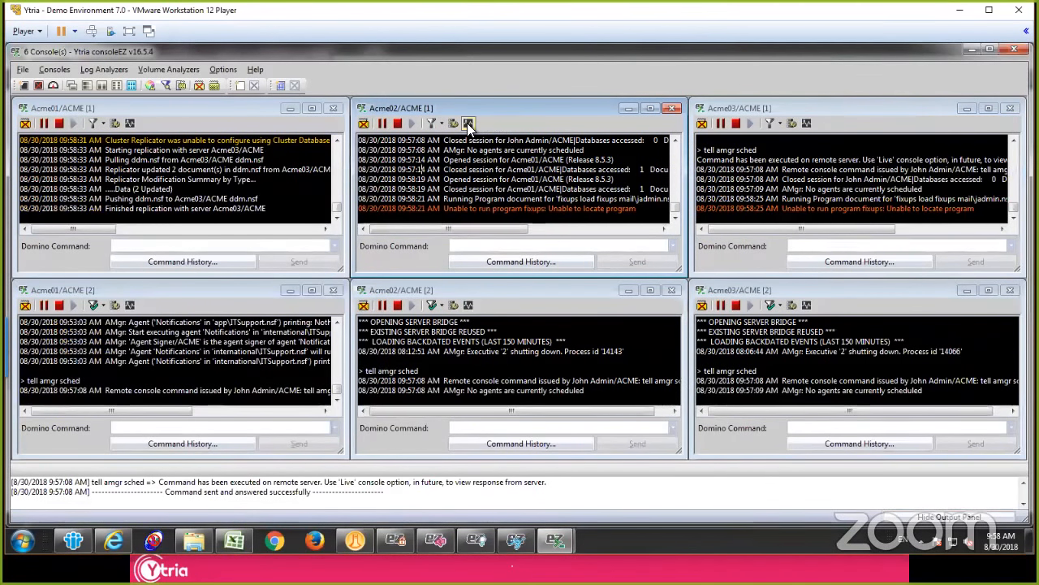
# Step: View the Acme01/ACME server statistics grouped by Category, expanding and collapsing all category groups
pyautogui.click(127, 128)
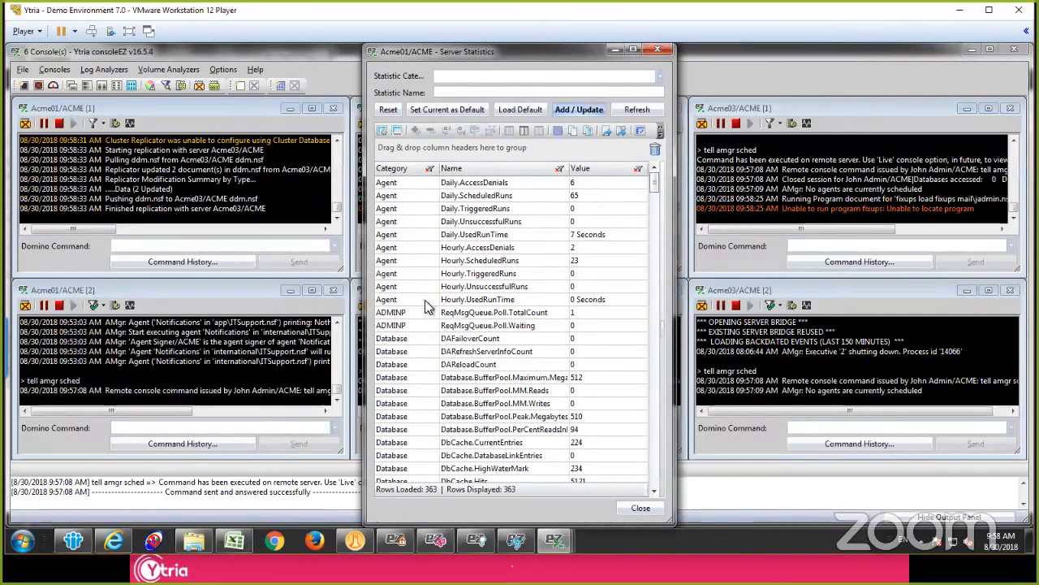
pyautogui.click(423, 261)
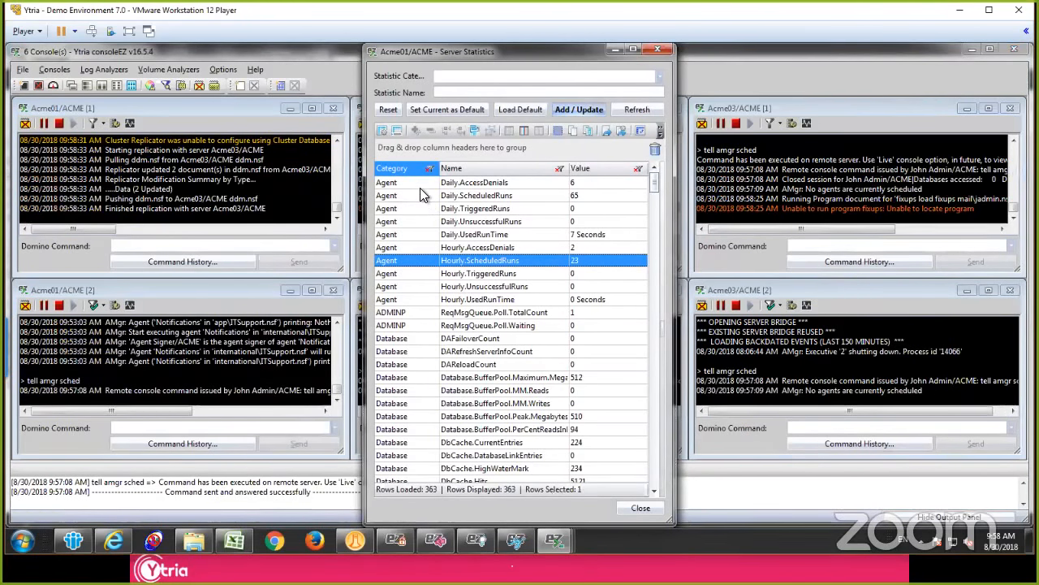
pyautogui.moveTo(410, 170); pyautogui.dragTo(424, 153)
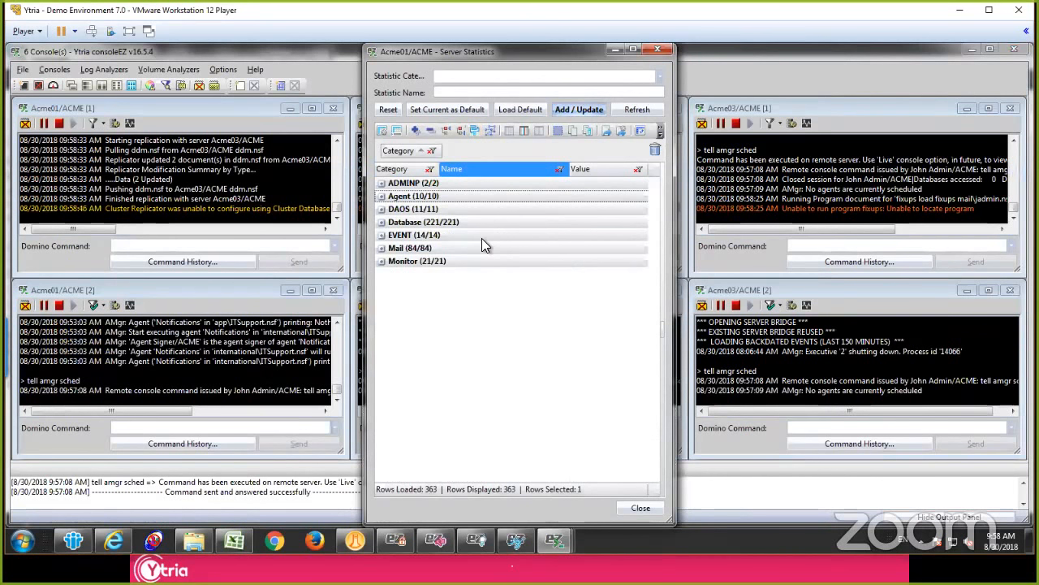
pyautogui.click(413, 184)
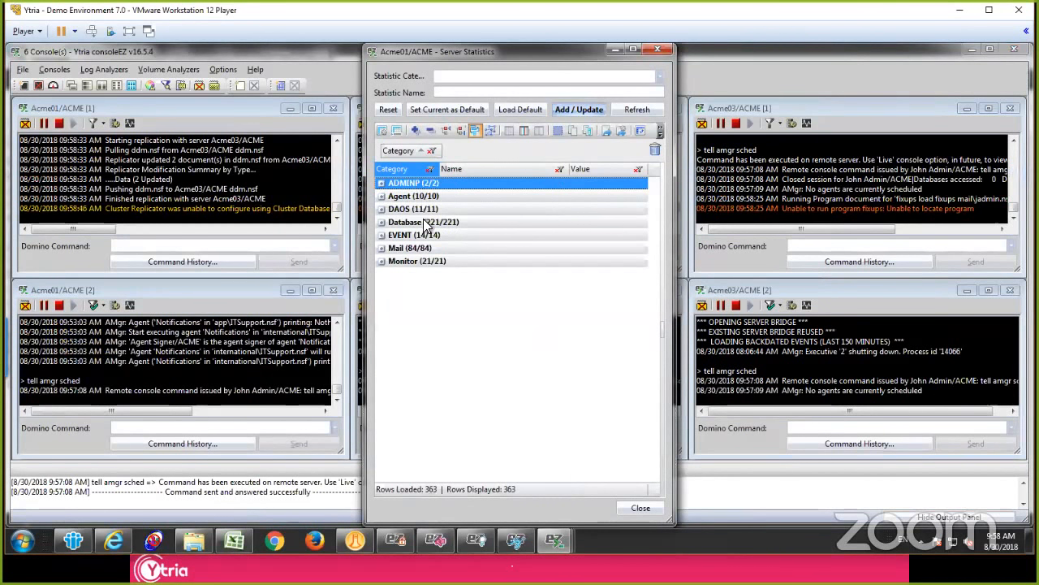
pyautogui.keyDown('shift'); pyautogui.click(443, 261); pyautogui.keyUp('shift')
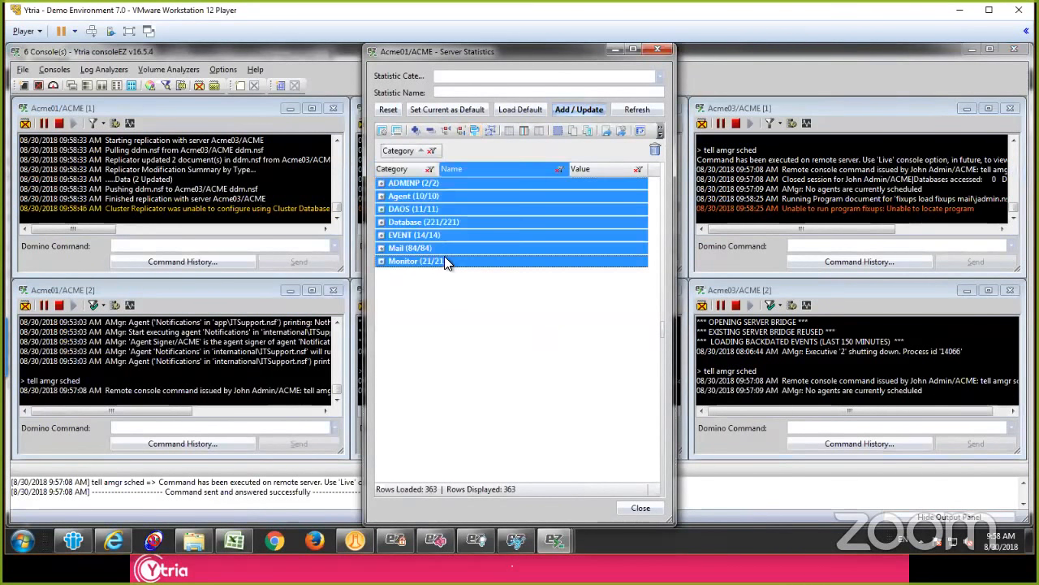
pyautogui.press('+')
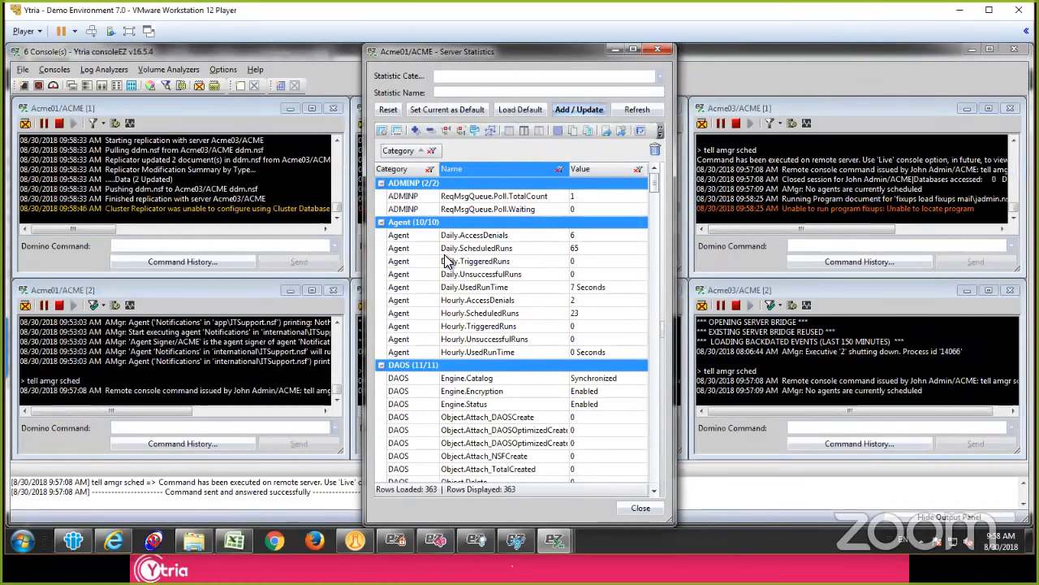
pyautogui.press('-')
# Step: Examine the daily access denials and run counts in the Agent statistics category, and close the statistics window
pyautogui.click(403, 188)
pyautogui.click(393, 198)
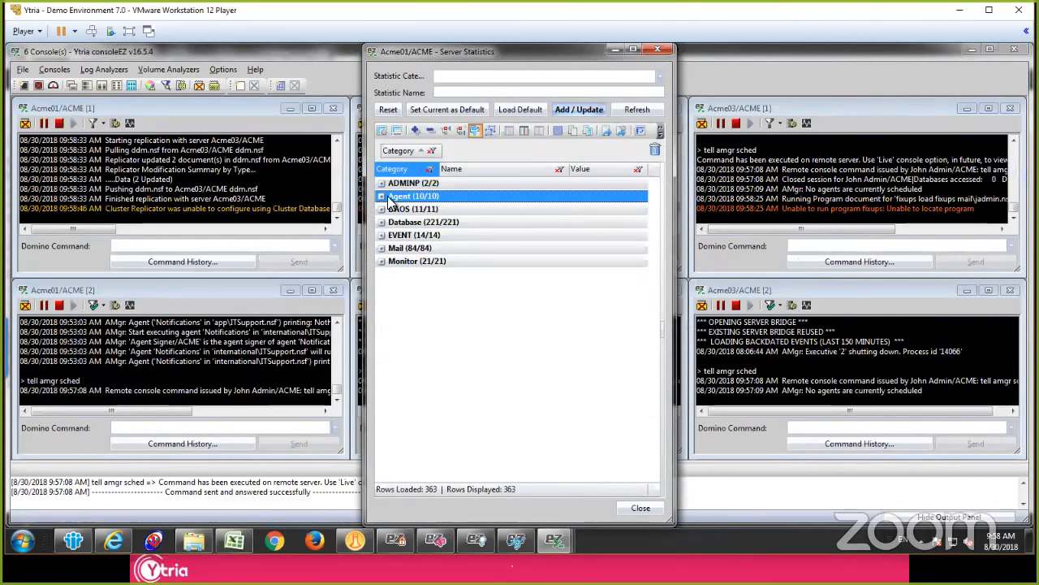
pyautogui.click(383, 196)
pyautogui.click(480, 211)
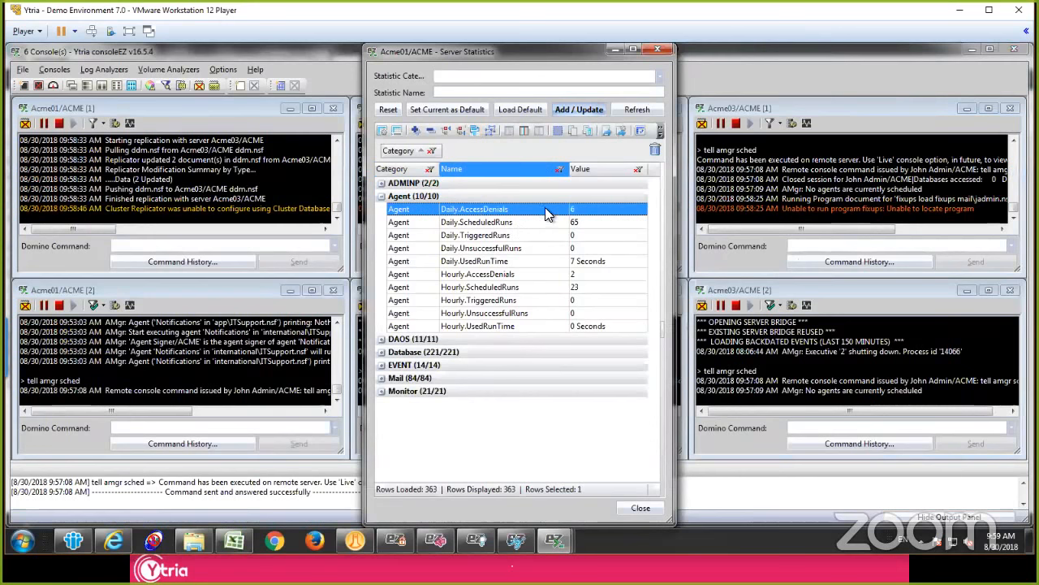
pyautogui.click(576, 210)
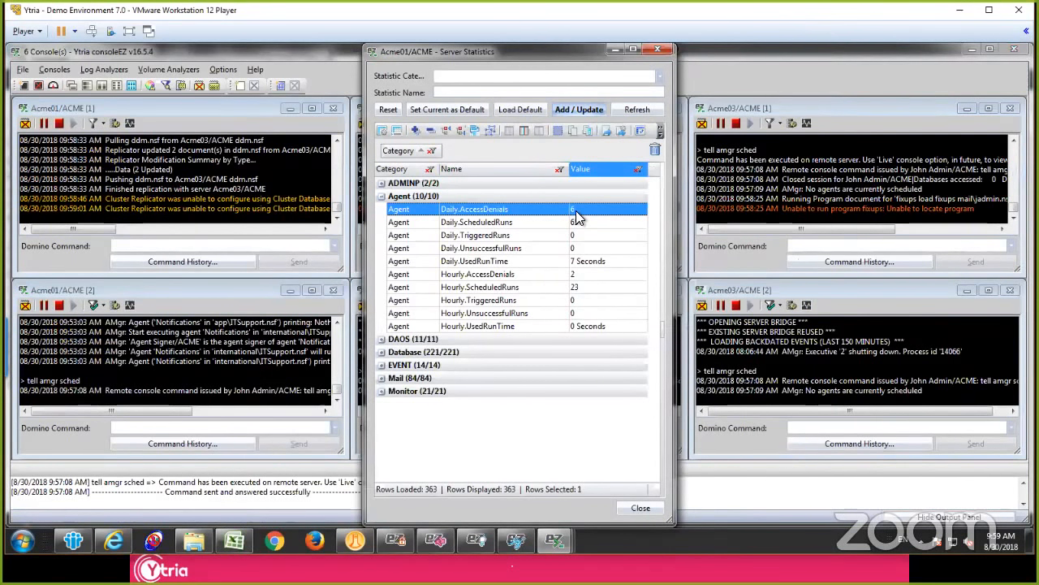
pyautogui.click(577, 235)
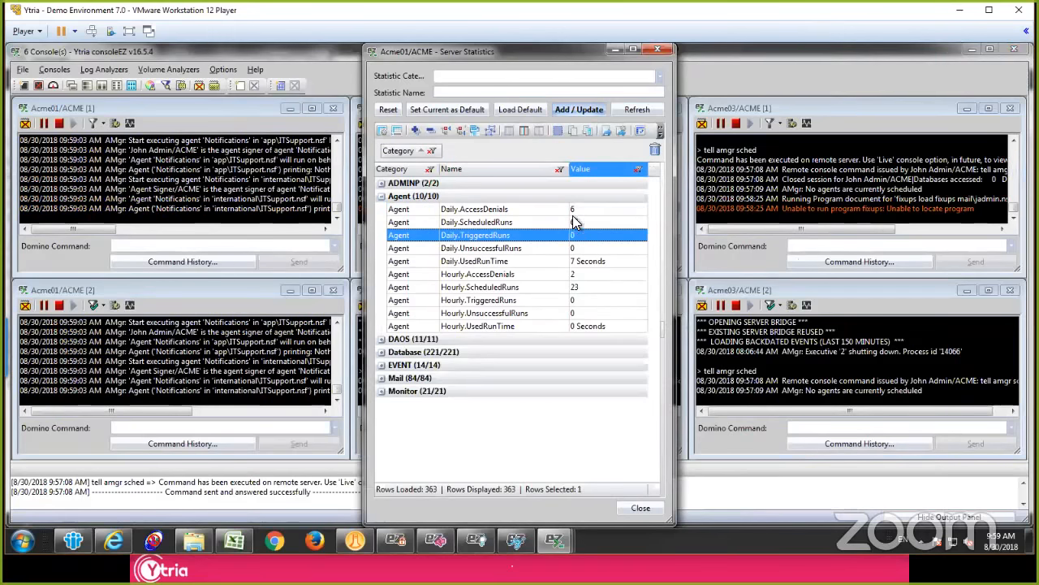
pyautogui.click(575, 210)
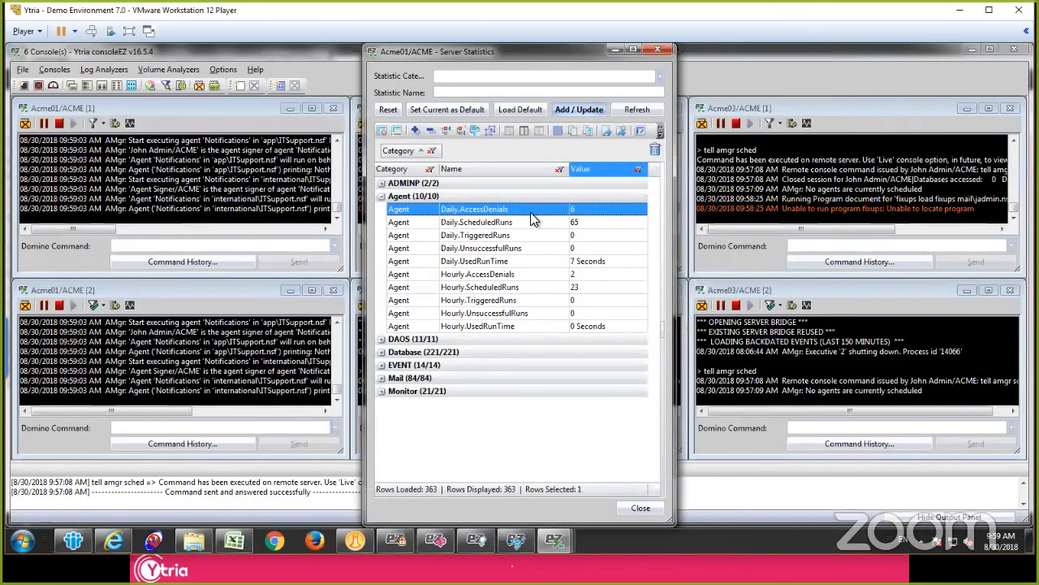
pyautogui.click(548, 222)
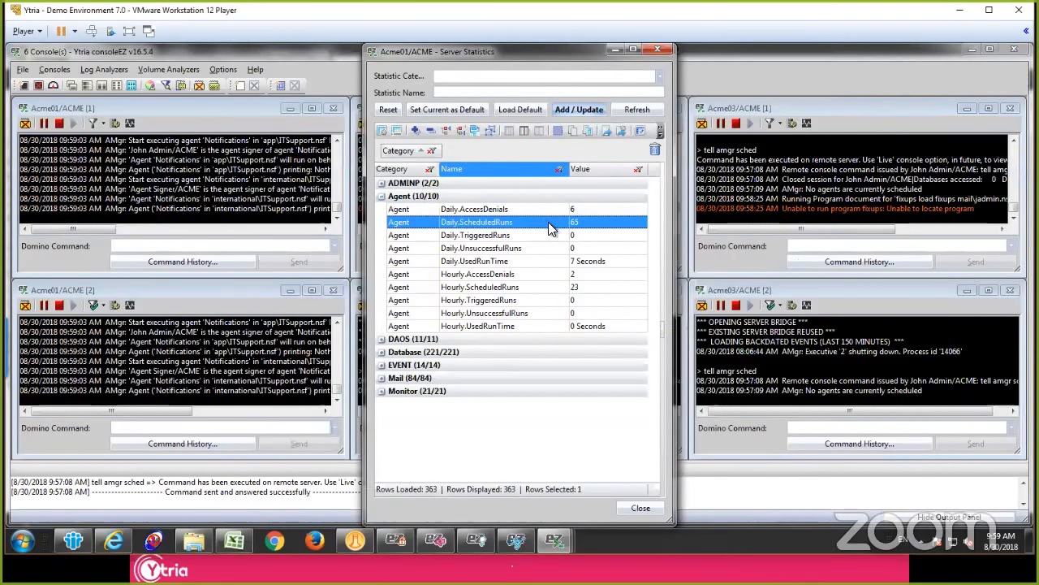
pyautogui.click(656, 49)
pyautogui.click(431, 178)
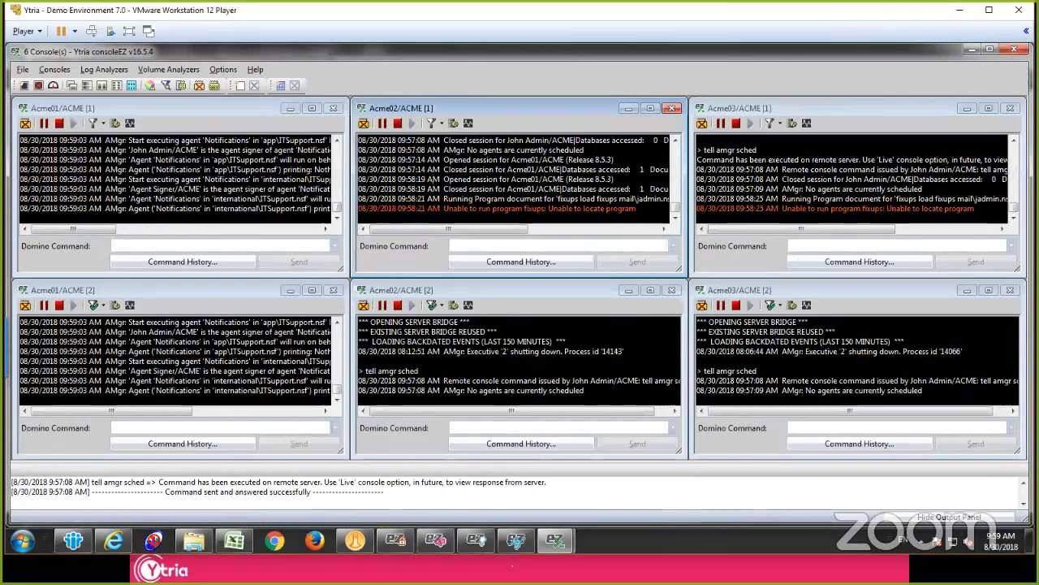
# Step: Start a log analyzer for the Acme01/ACME, Acme02/ACME and Acme03/ACME servers
pyautogui.click(108, 70)
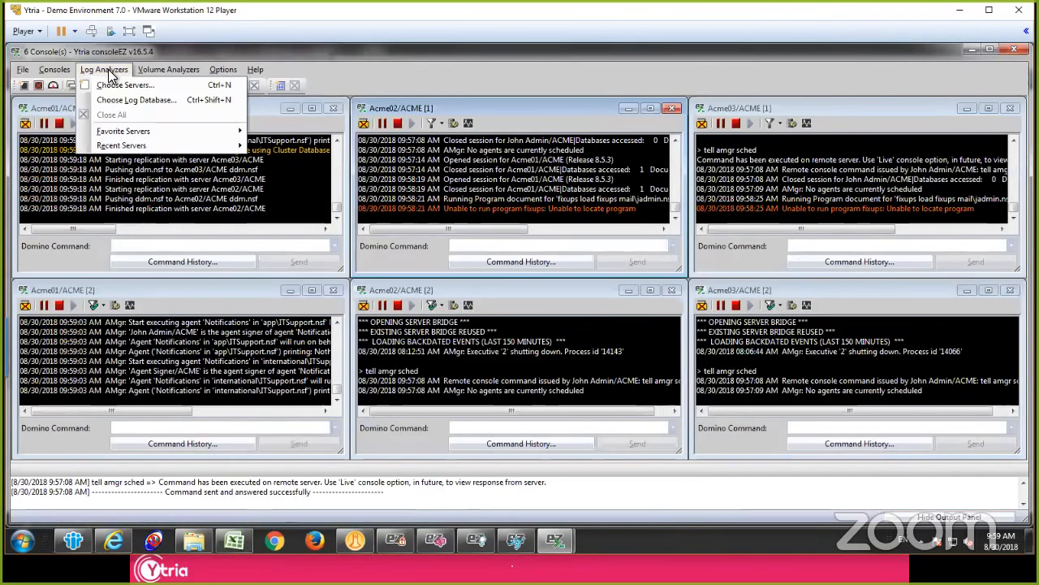
pyautogui.click(113, 87)
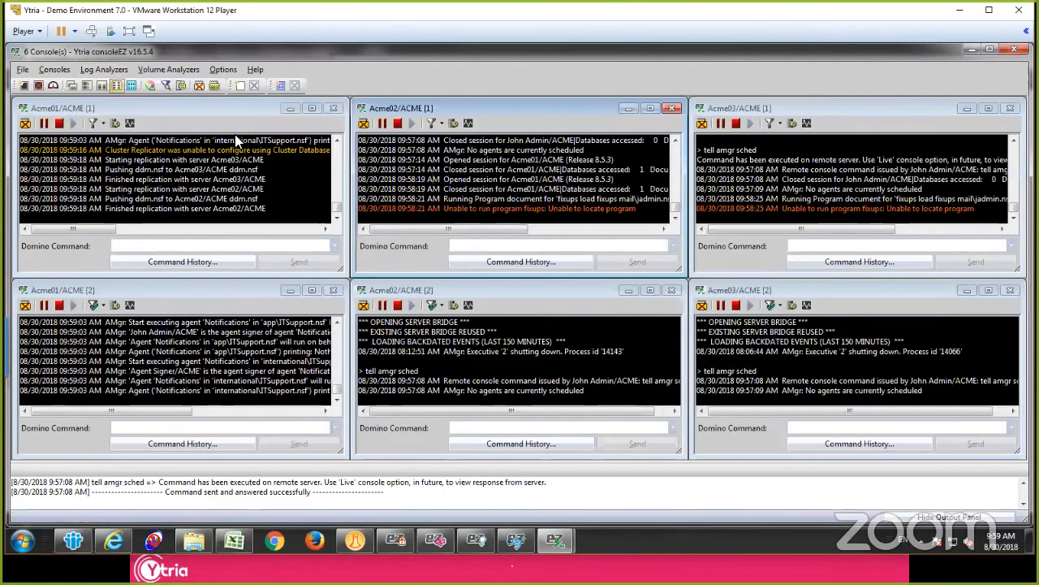
pyautogui.click(328, 184)
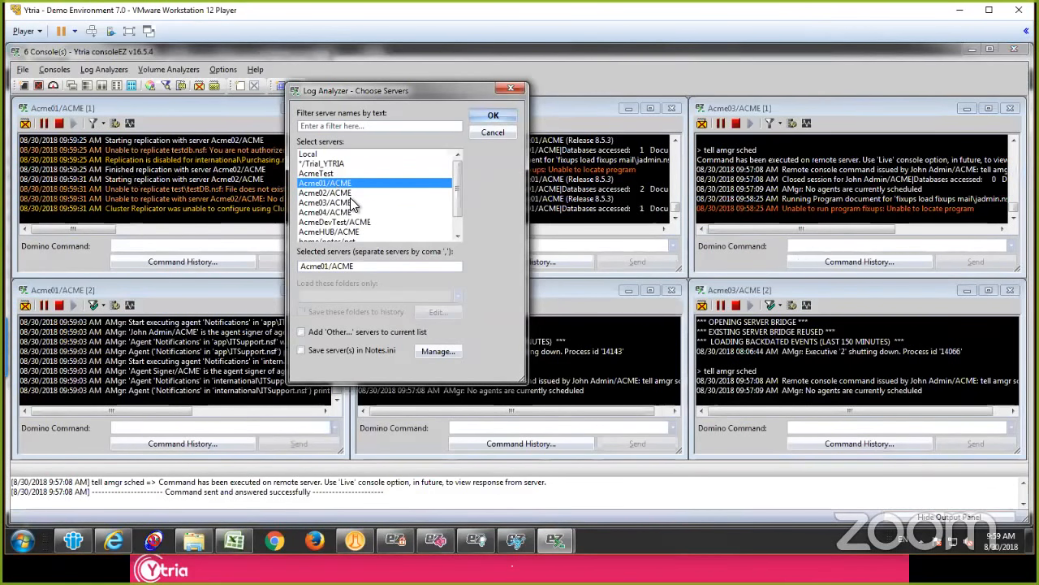
pyautogui.keyDown('shift'); pyautogui.click(351, 203); pyautogui.keyUp('shift')
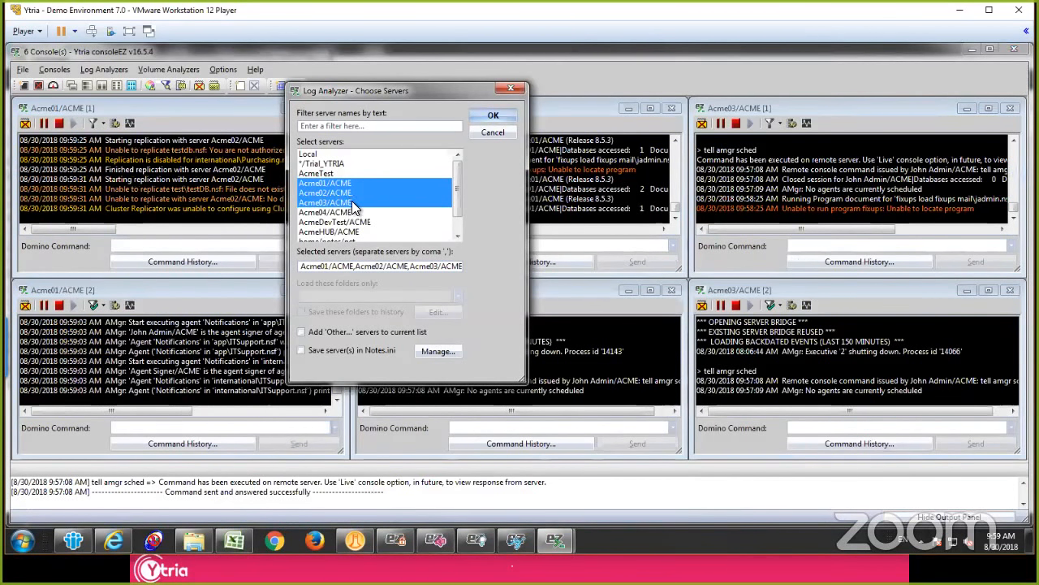
pyautogui.click(497, 116)
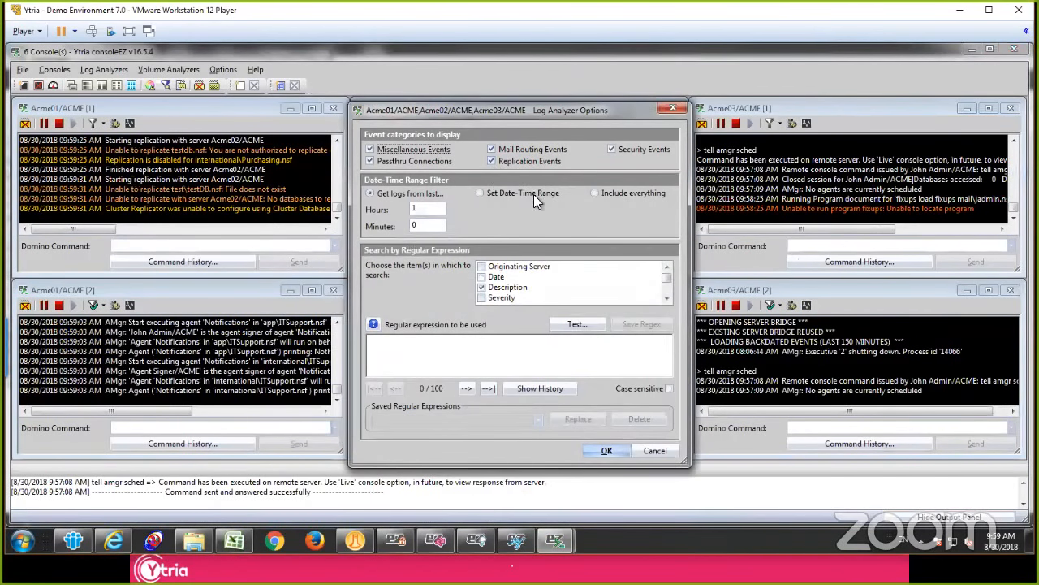
# Step: Load the log events dated after 8/27/2018 whose Description matches the regular expression "Error", using a set date-time range
pyautogui.click(517, 195)
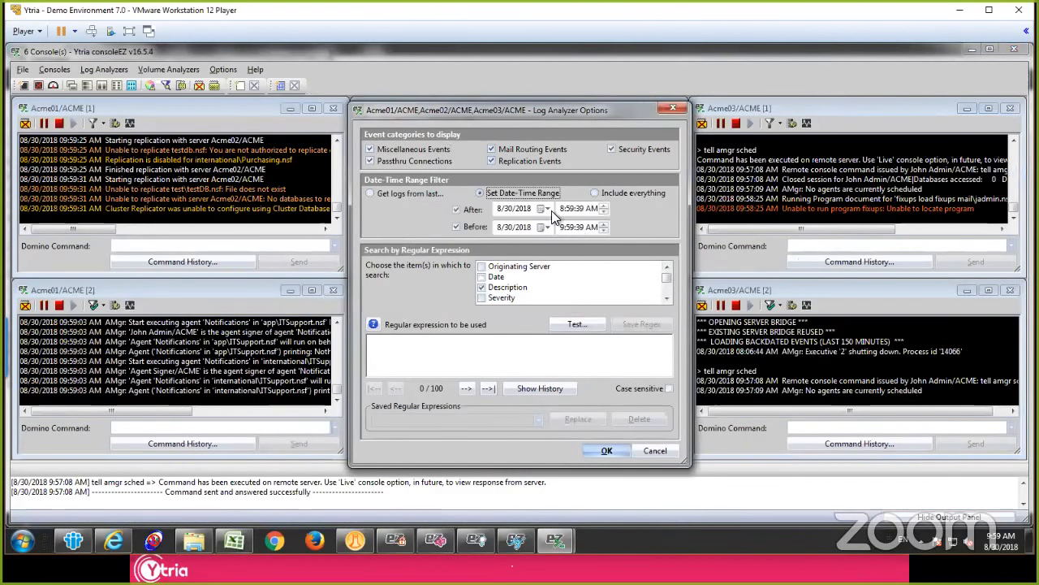
pyautogui.click(548, 209)
pyautogui.click(449, 302)
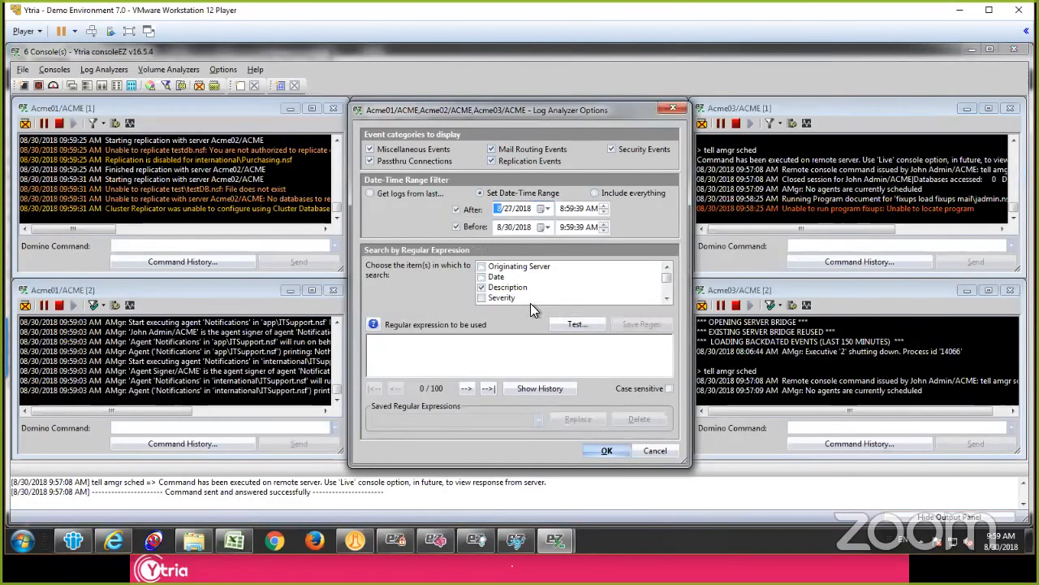
pyautogui.click(524, 349)
pyautogui.write('Error')
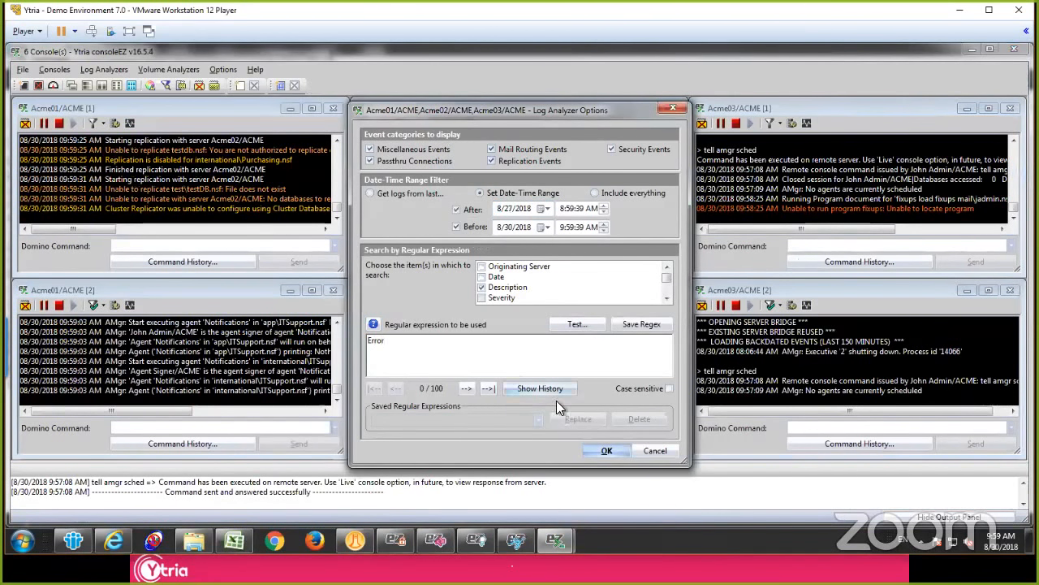
pyautogui.click(606, 450)
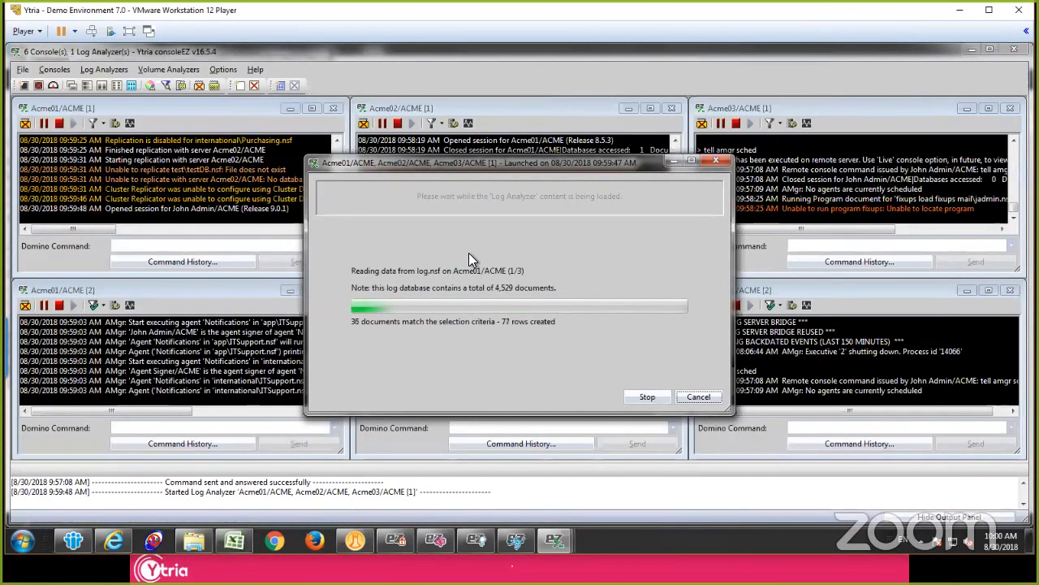
# Step: Enlarge the log analyzer window and group the loaded events by Originating Server
pyautogui.moveTo(503, 166); pyautogui.dragTo(530, 162)
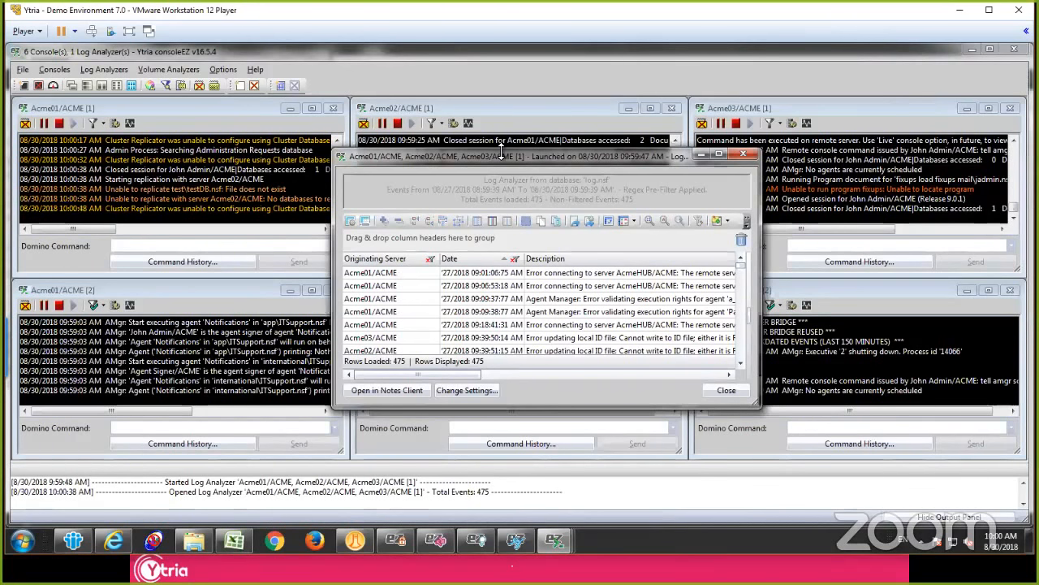
pyautogui.doubleClick(613, 149)
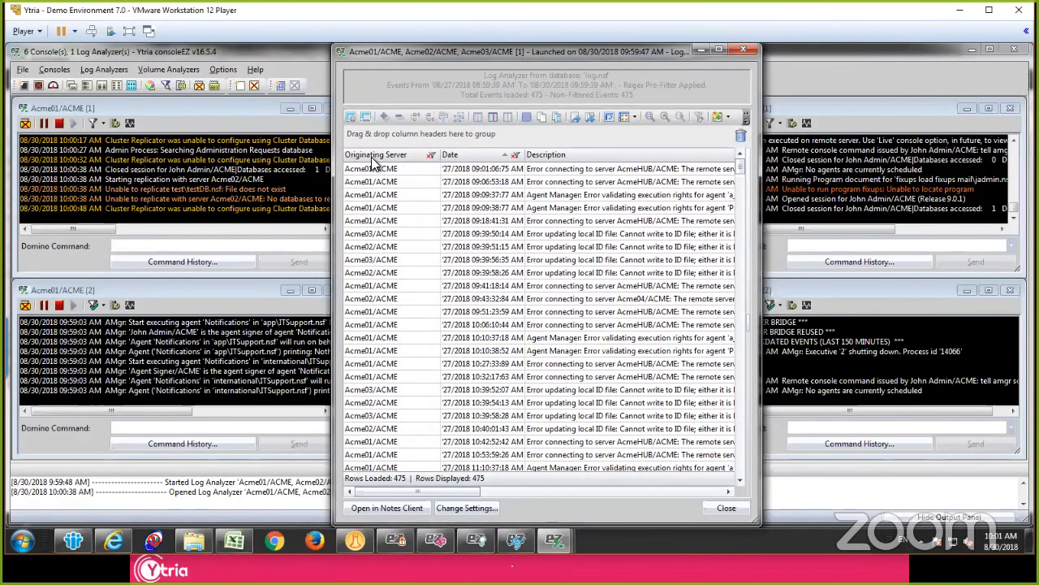
pyautogui.moveTo(374, 134); pyautogui.dragTo(376, 133)
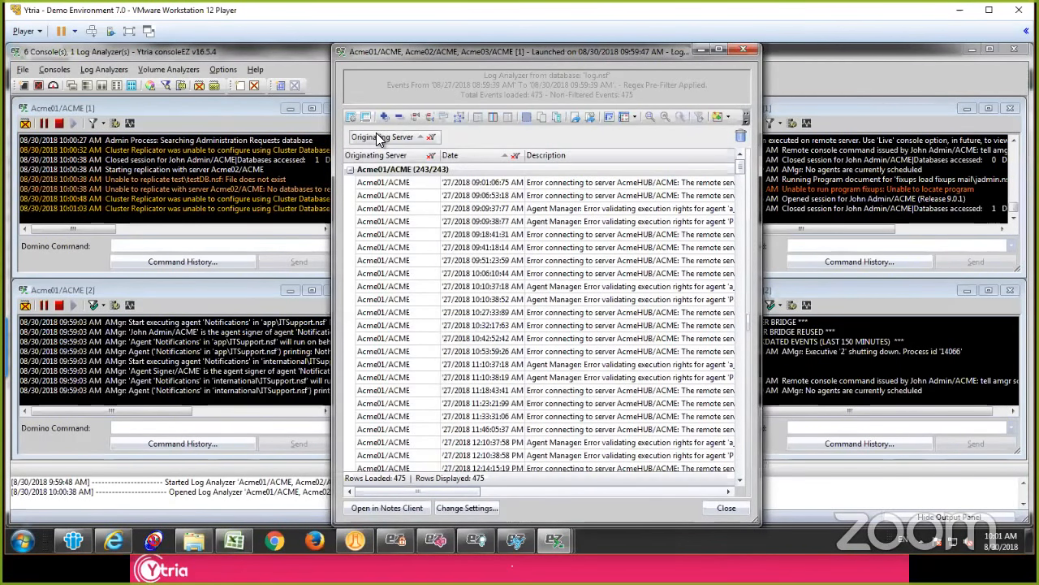
pyautogui.moveTo(579, 157); pyautogui.dragTo(441, 180)
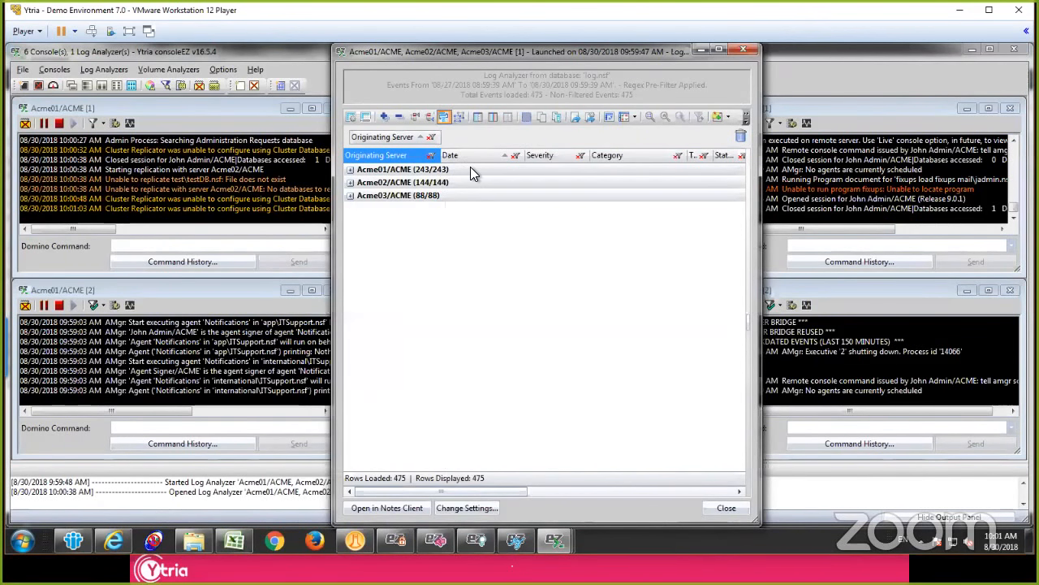
pyautogui.press('Escape')
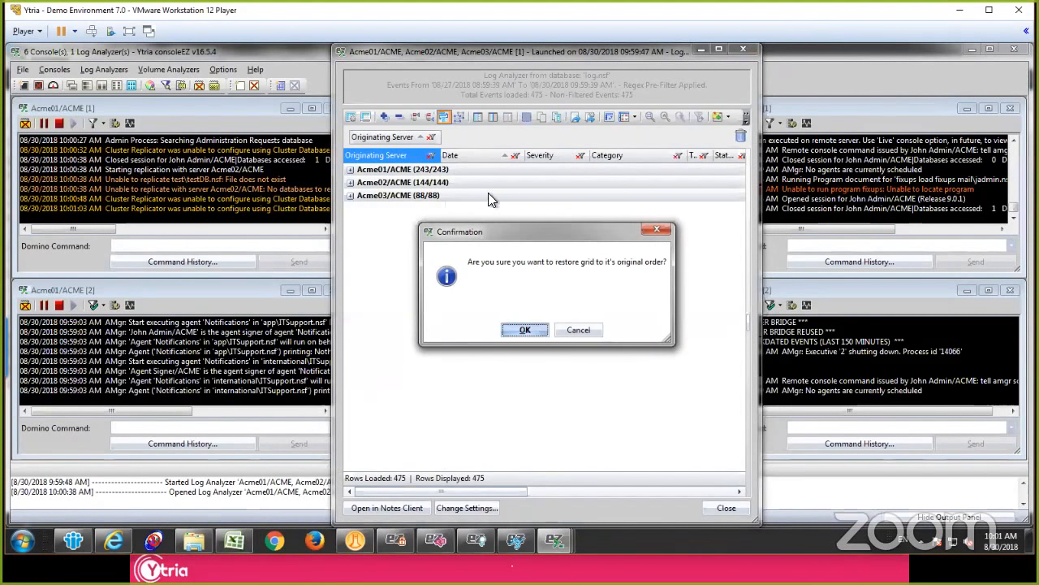
pyautogui.click(581, 330)
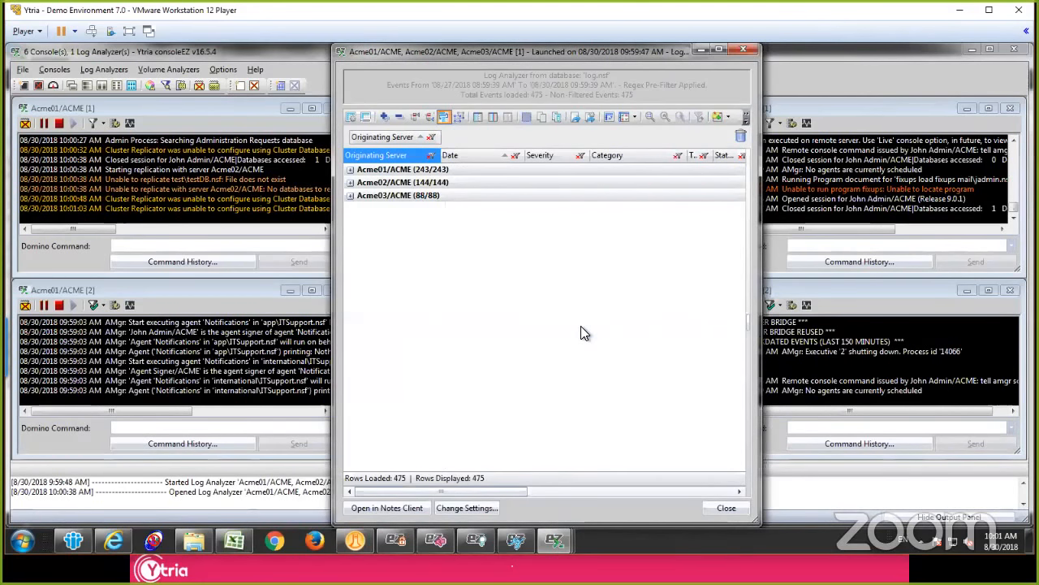
pyautogui.click(686, 238)
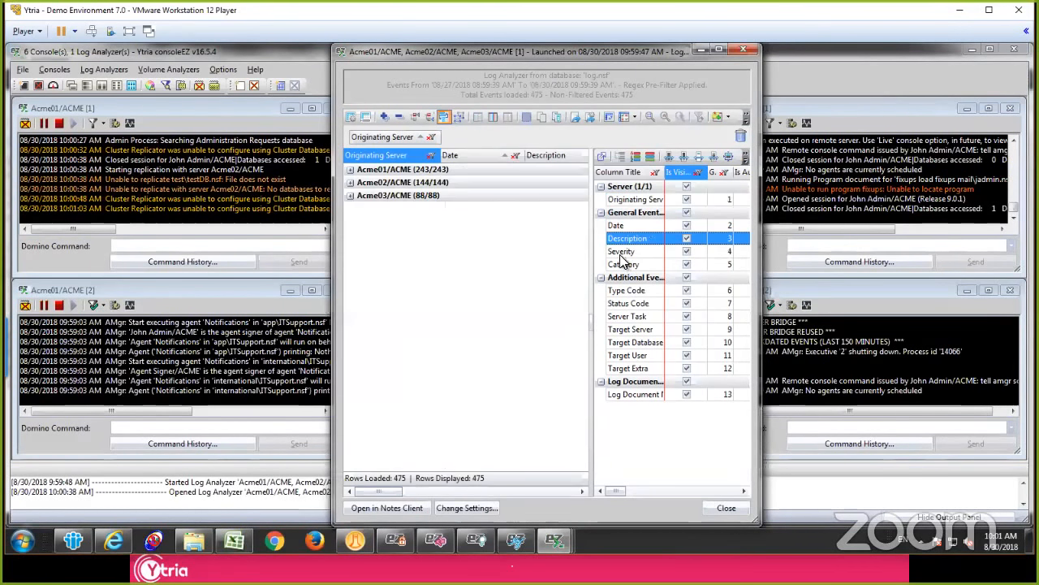
pyautogui.moveTo(566, 155); pyautogui.dragTo(512, 135)
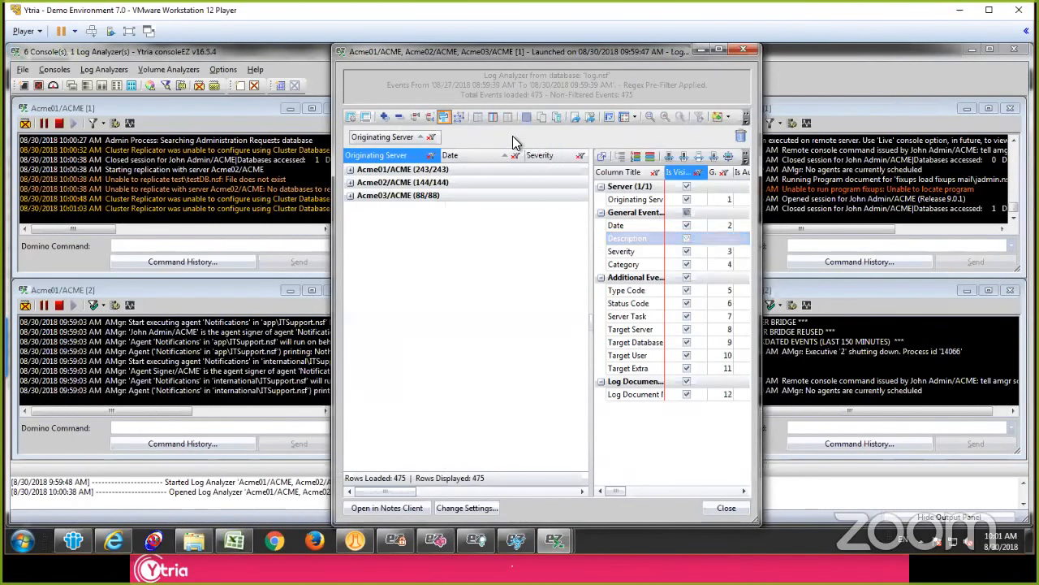
pyautogui.click(686, 237)
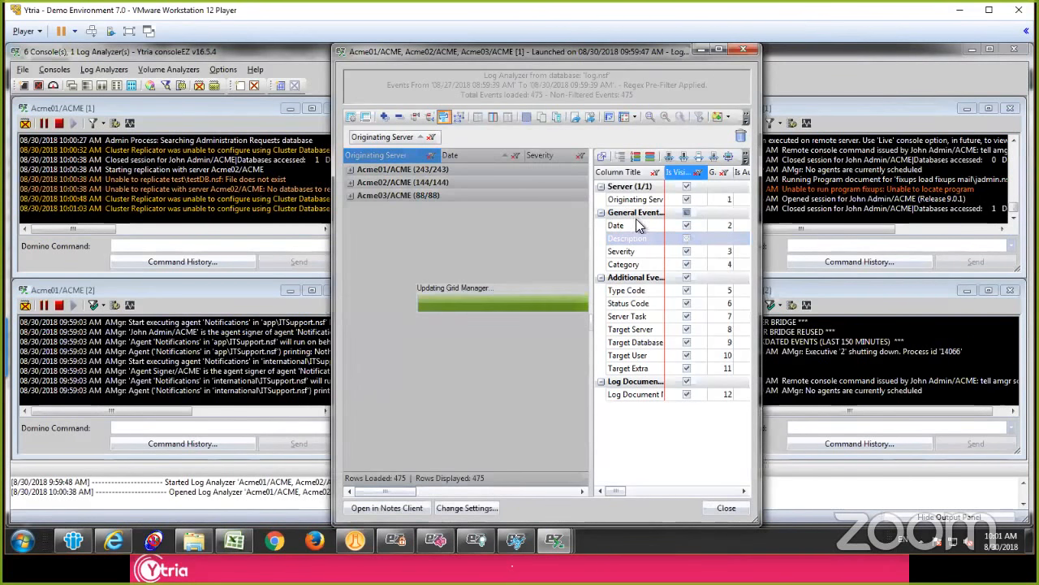
# Step: Group the events by Description within each originating server, and expand the Acme01/ACME, Acme02/ACME and Acme03/ACME groups
pyautogui.moveTo(534, 154); pyautogui.dragTo(476, 143)
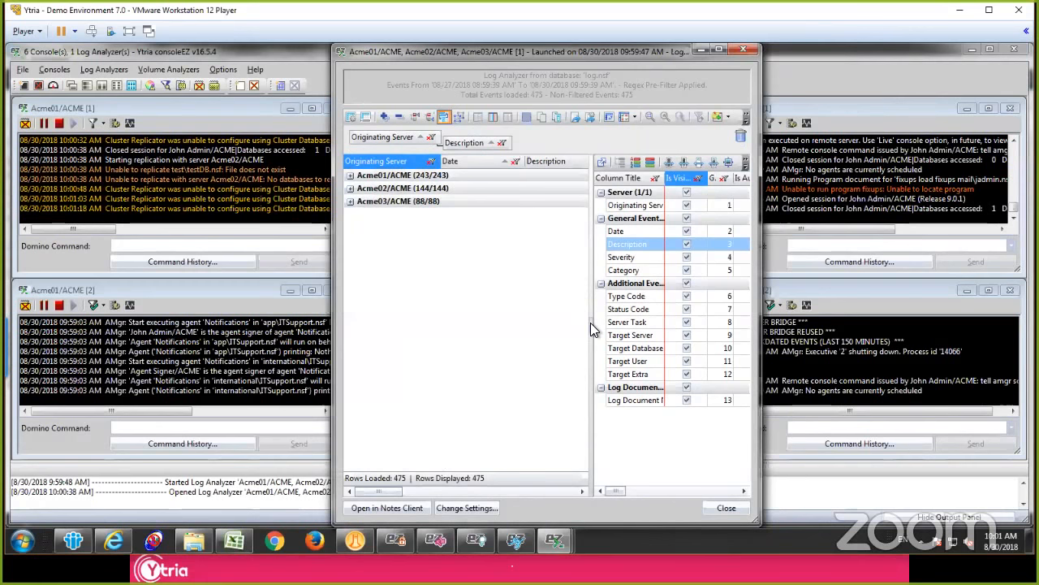
pyautogui.click(351, 177)
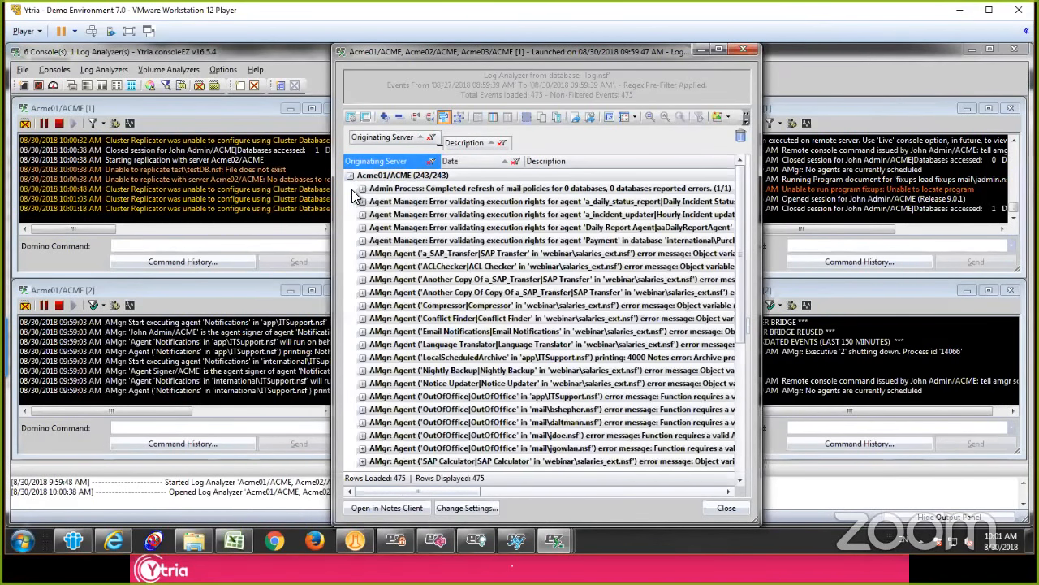
pyautogui.click(433, 188)
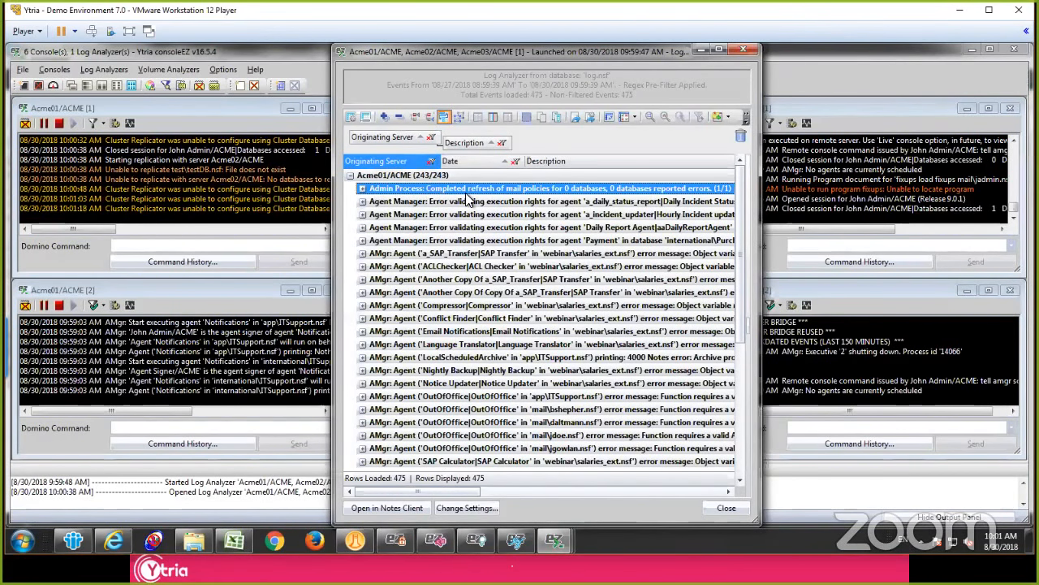
pyautogui.scroll(-6, 459, 225)
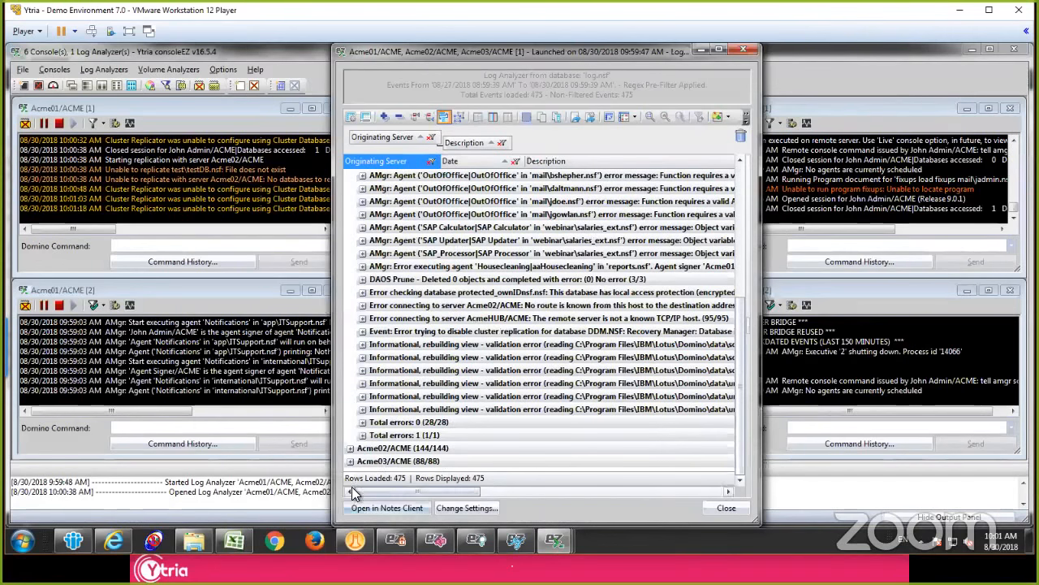
pyautogui.click(350, 447)
pyautogui.scroll(-6, 434, 403)
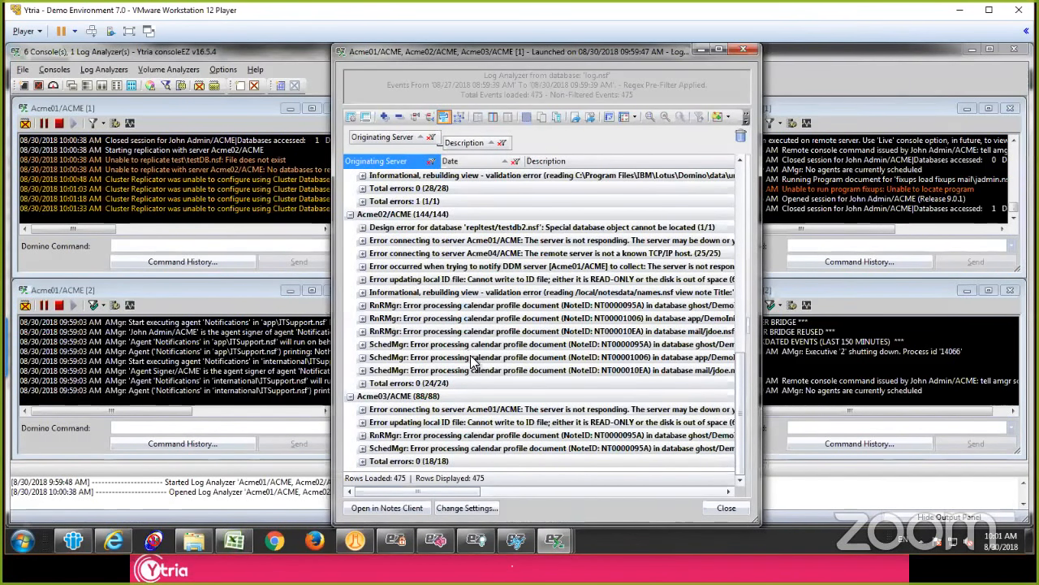
# Step: Examine the Agent Manager execution-rights errors and AMgr agent error messages for Acme01/ACME, and close the log analyzer
pyautogui.click(467, 357)
pyautogui.scroll(10, 540, 325)
pyautogui.scroll(2, 537, 319)
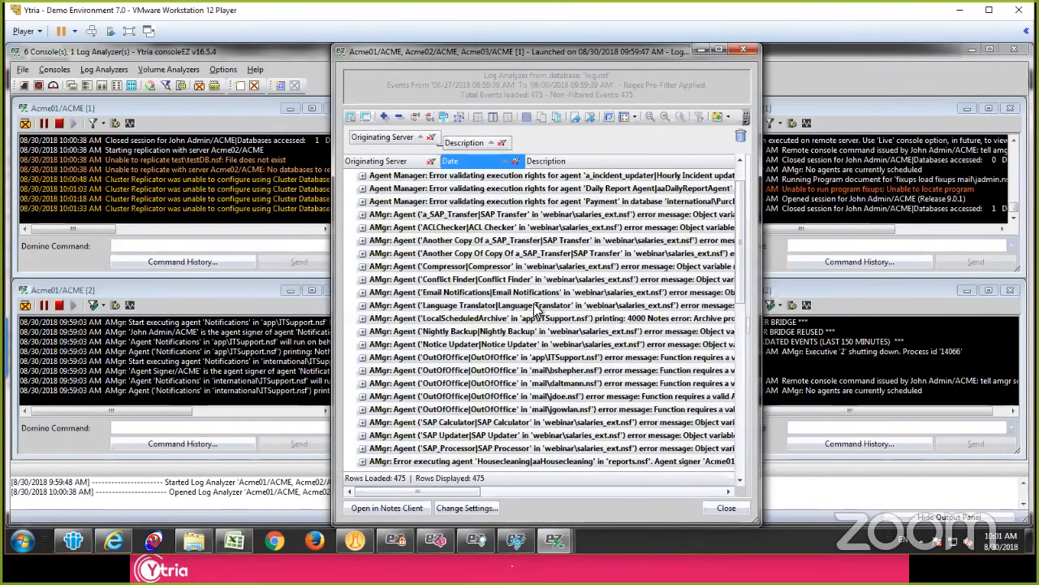
pyautogui.click(415, 192)
pyautogui.click(576, 203)
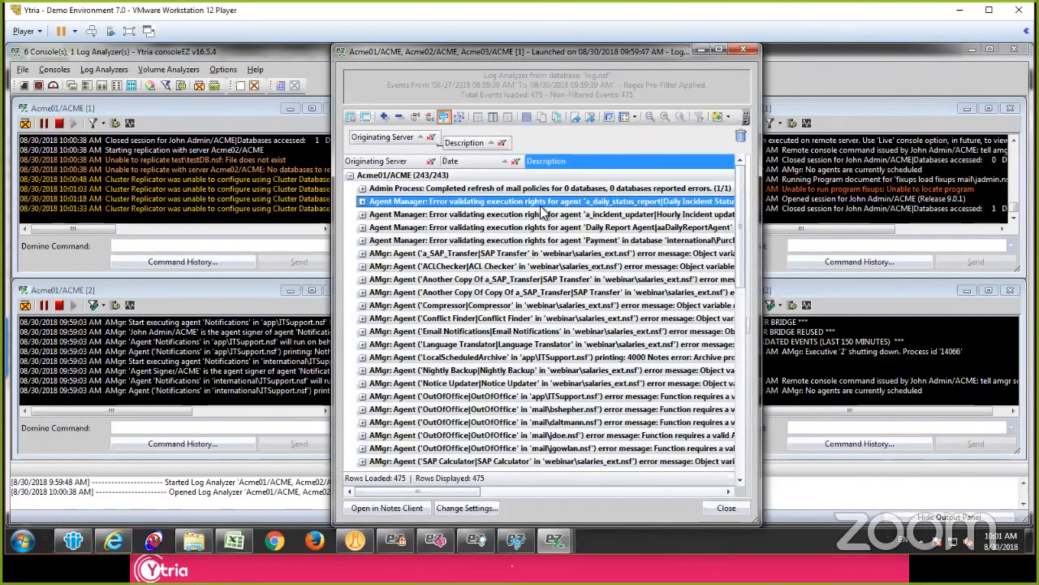
pyautogui.keyDown('shift'); pyautogui.click(539, 240); pyautogui.keyUp('shift')
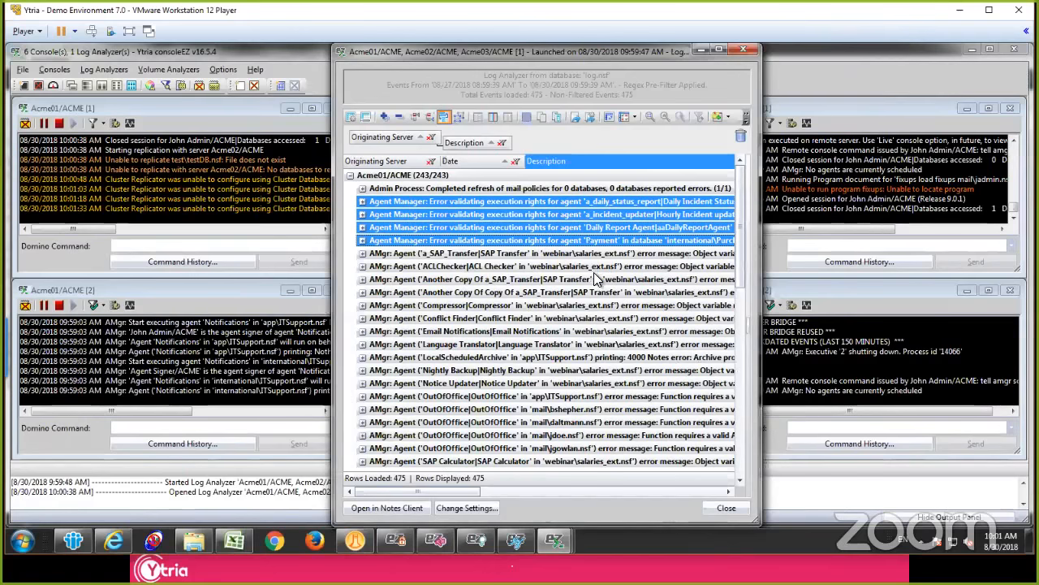
pyautogui.click(495, 253)
pyautogui.keyDown('shift'); pyautogui.click(446, 270); pyautogui.keyUp('shift')
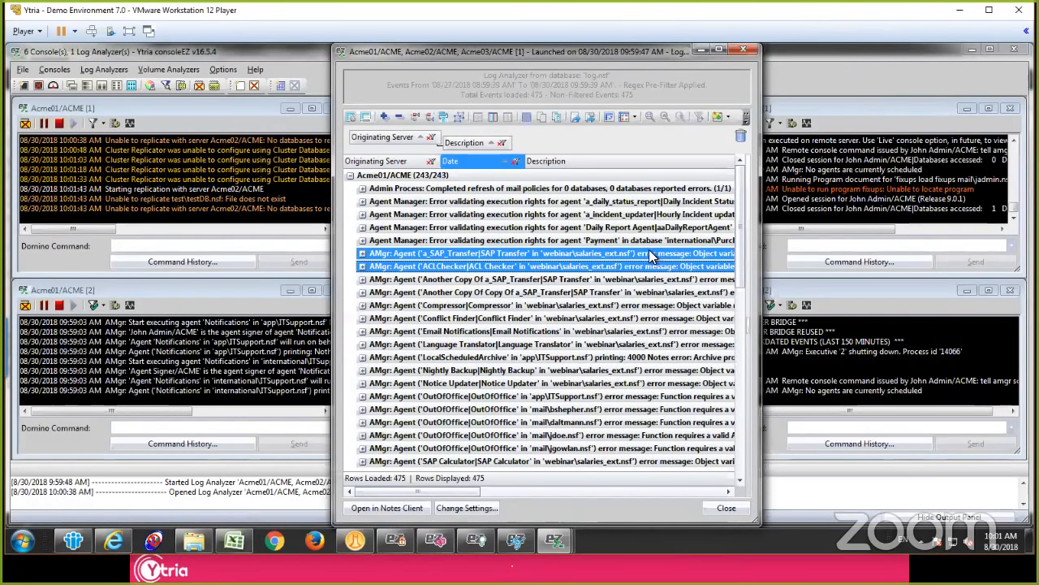
pyautogui.click(524, 266)
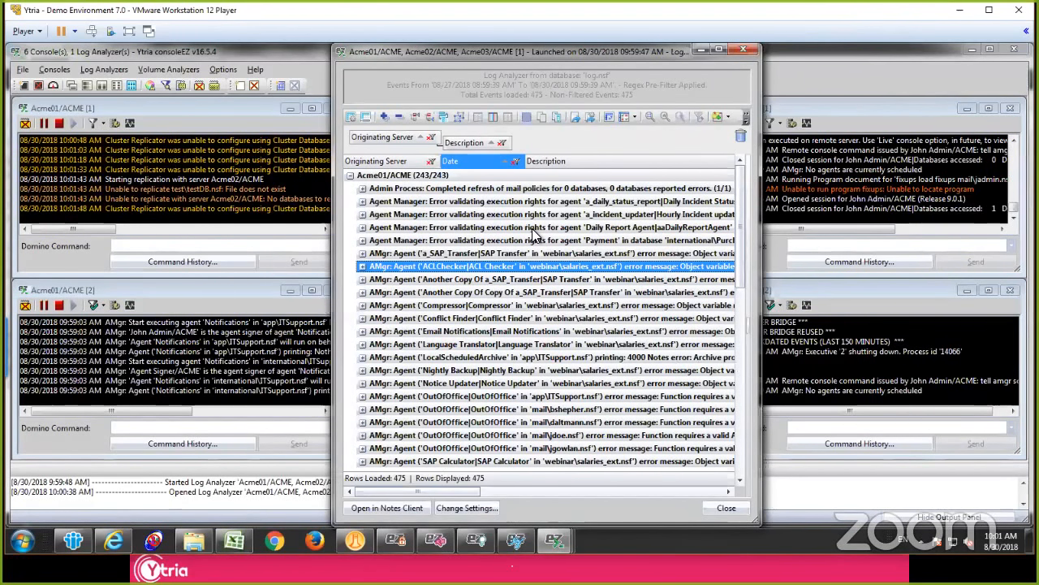
pyautogui.click(523, 214)
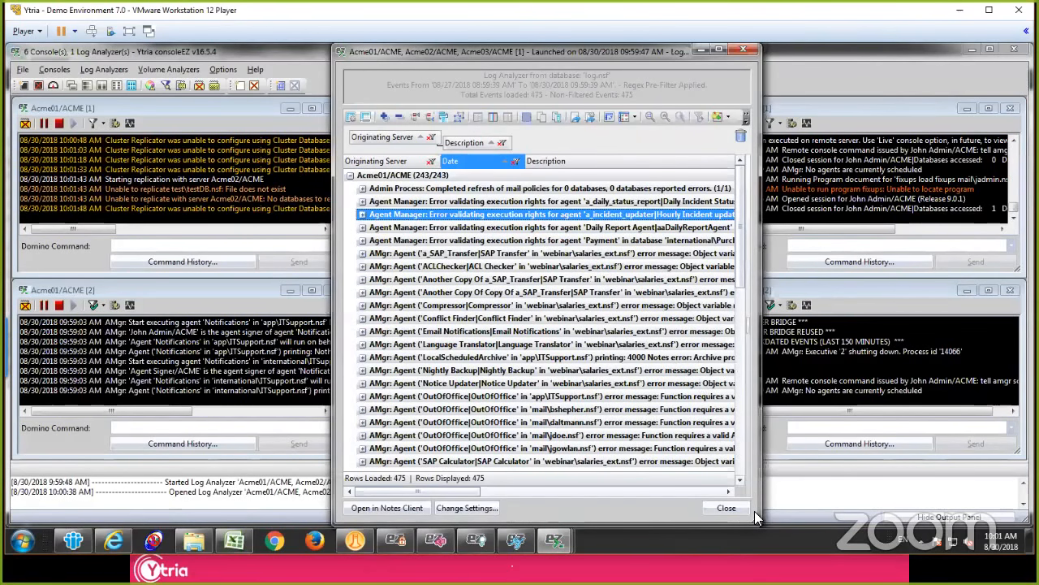
pyautogui.click(726, 508)
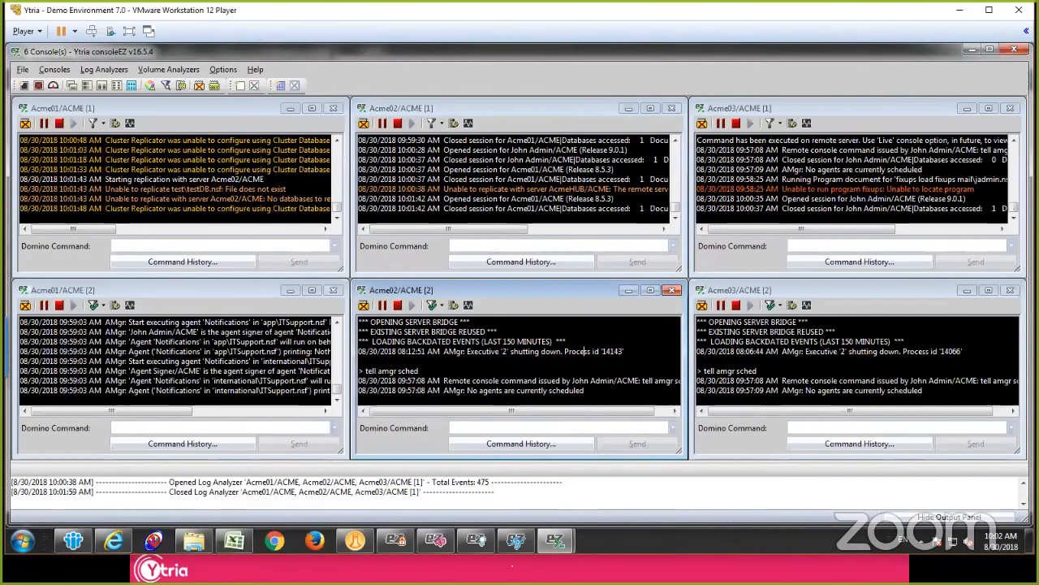
# Step: Launch replicationEZ from the IBM Notes workspace and load the Acme01/ACME, Acme02/ACME and Acme03/ACME servers
pyautogui.click(472, 178)
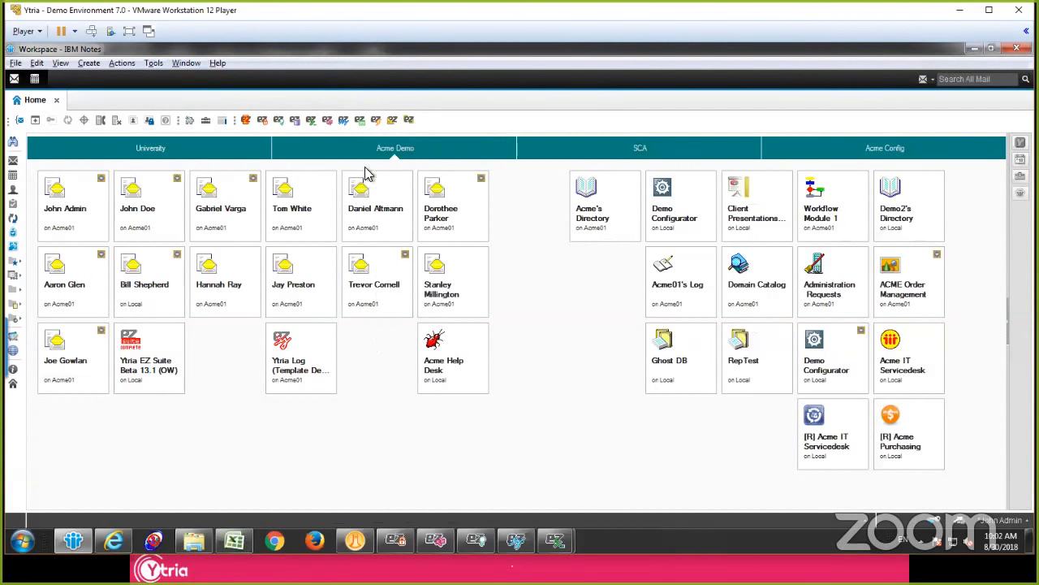
pyautogui.click(328, 121)
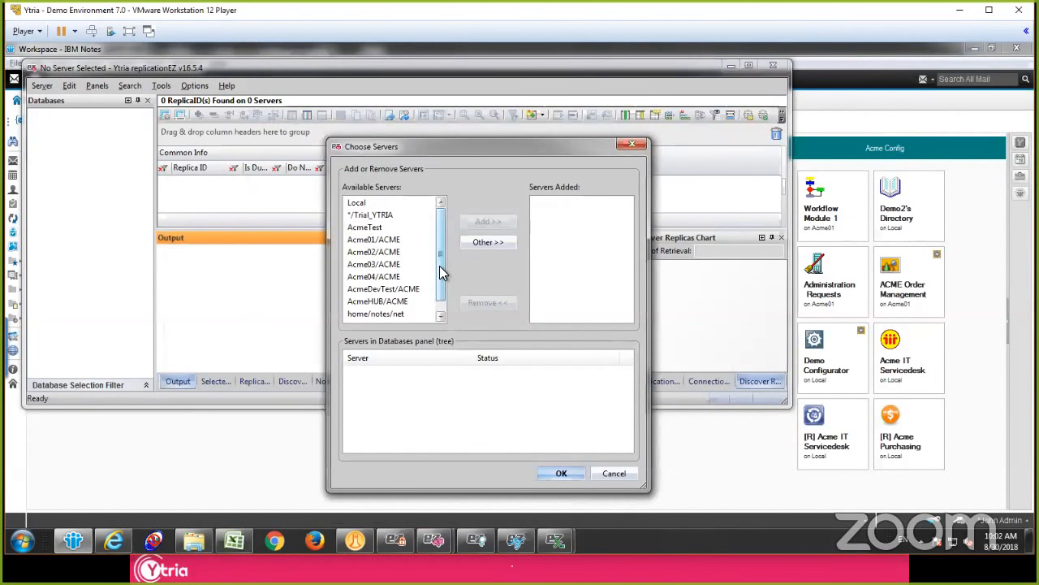
pyautogui.click(394, 241)
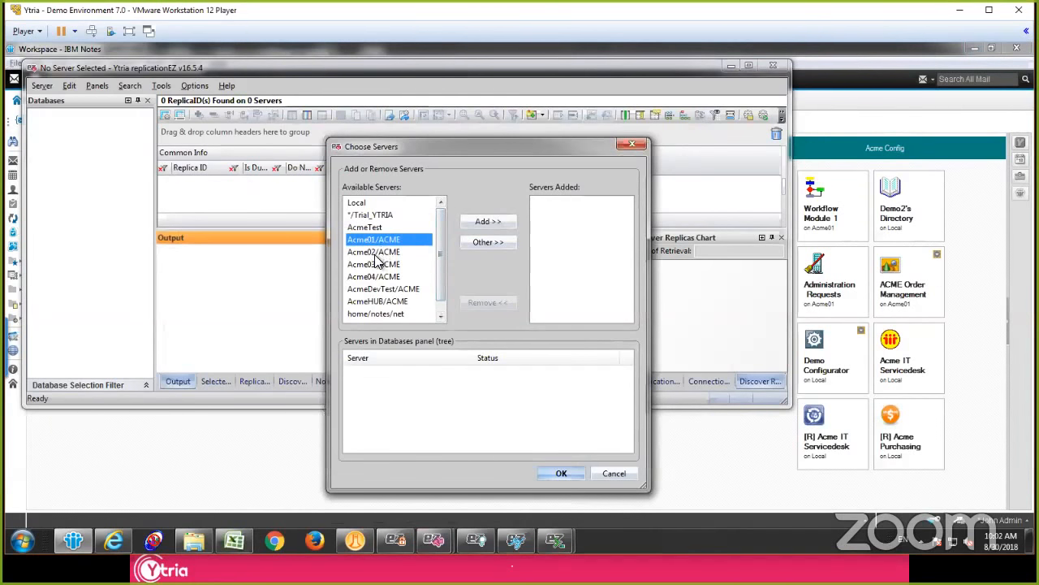
pyautogui.keyDown('shift'); pyautogui.click(372, 264); pyautogui.keyUp('shift')
pyautogui.click(497, 222)
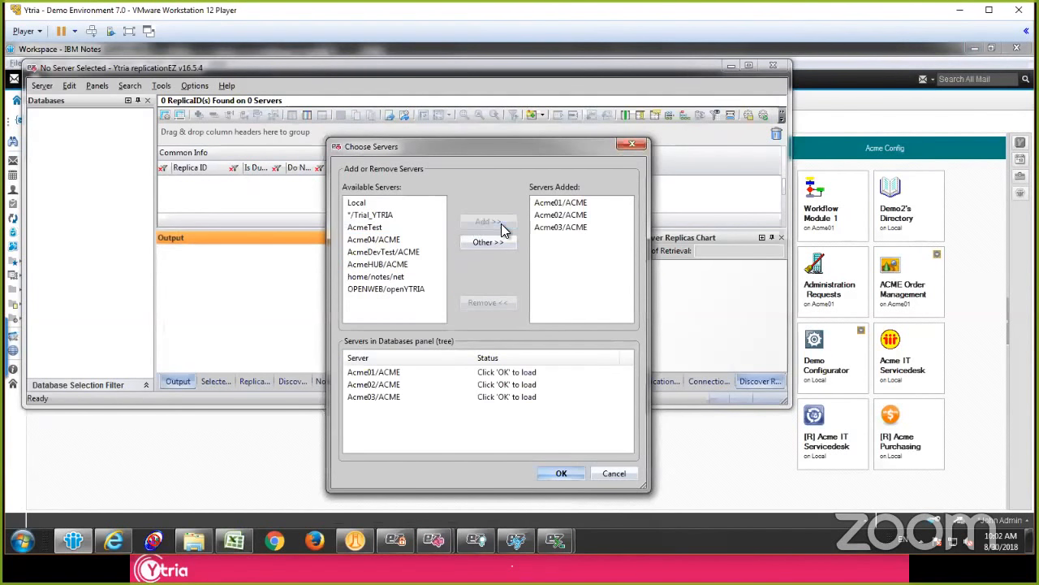
pyautogui.click(560, 475)
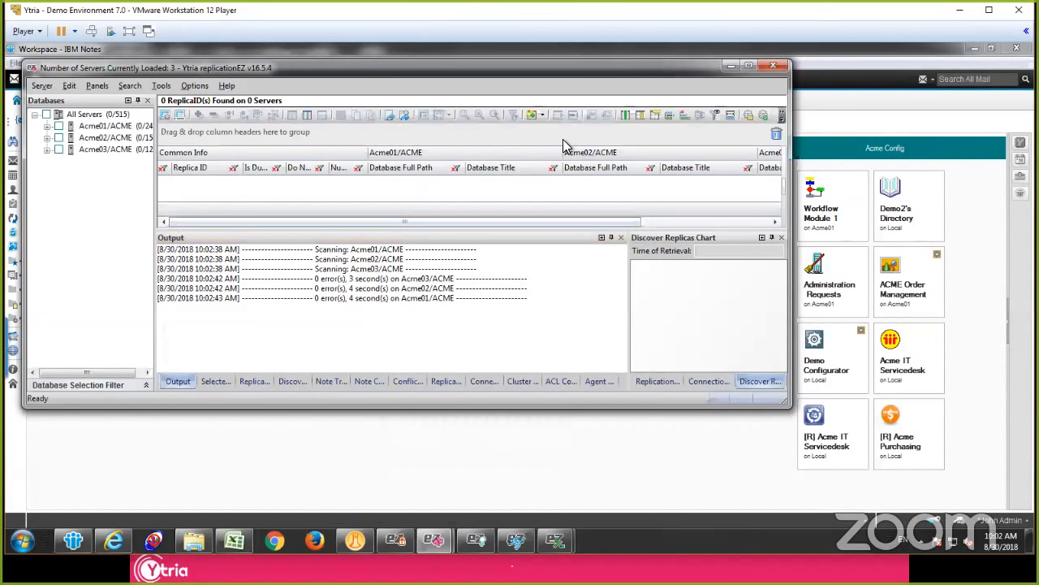
# Step: Maximize the replicationEZ window and include the databases of all three servers in the replica grid
pyautogui.click(748, 66)
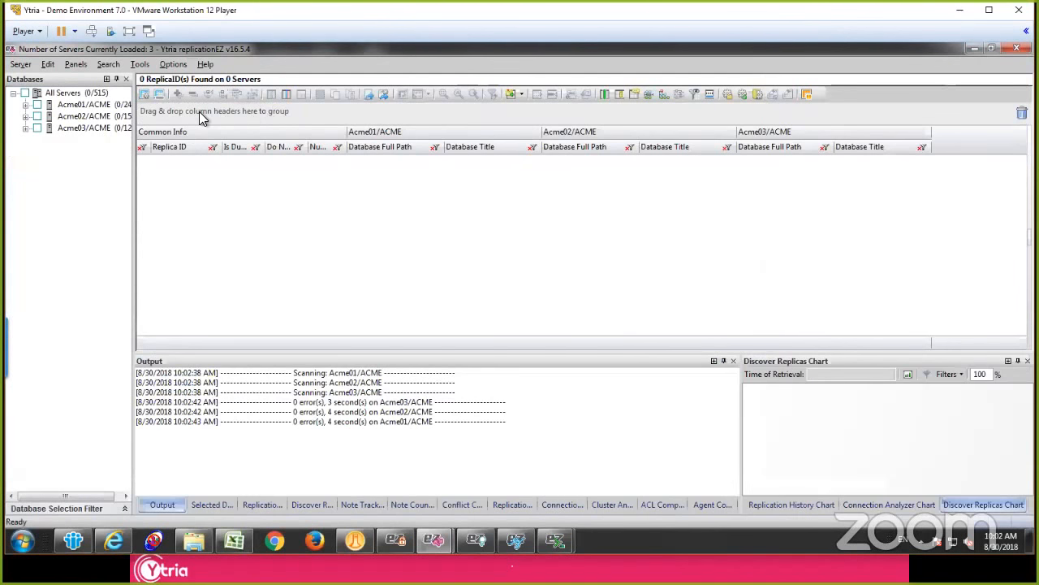
pyautogui.click(24, 93)
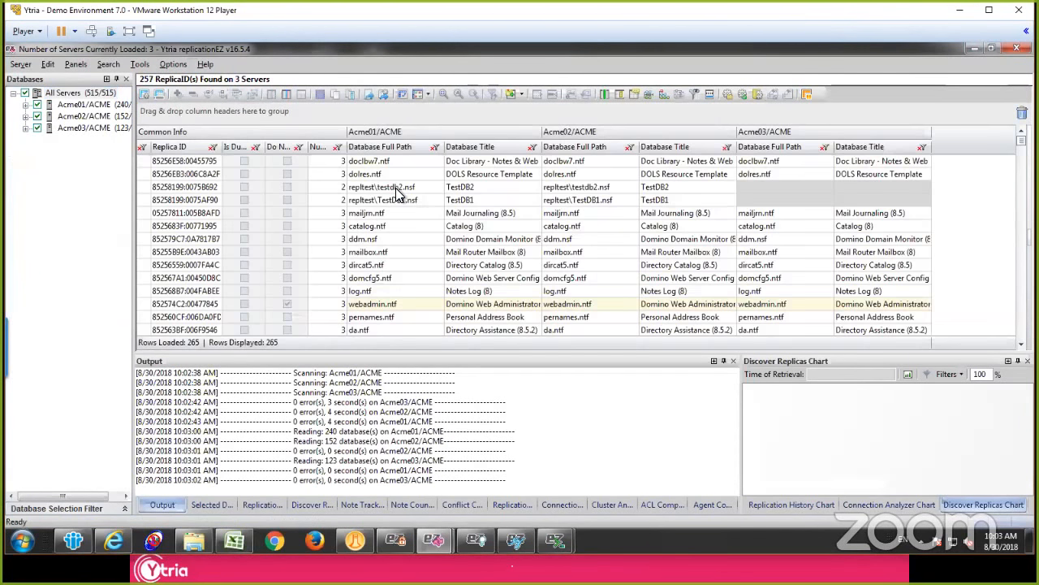
# Step: Examine on which of the three servers dolres.ntf and repltest\testdb2.nsf have replicas
pyautogui.click(408, 191)
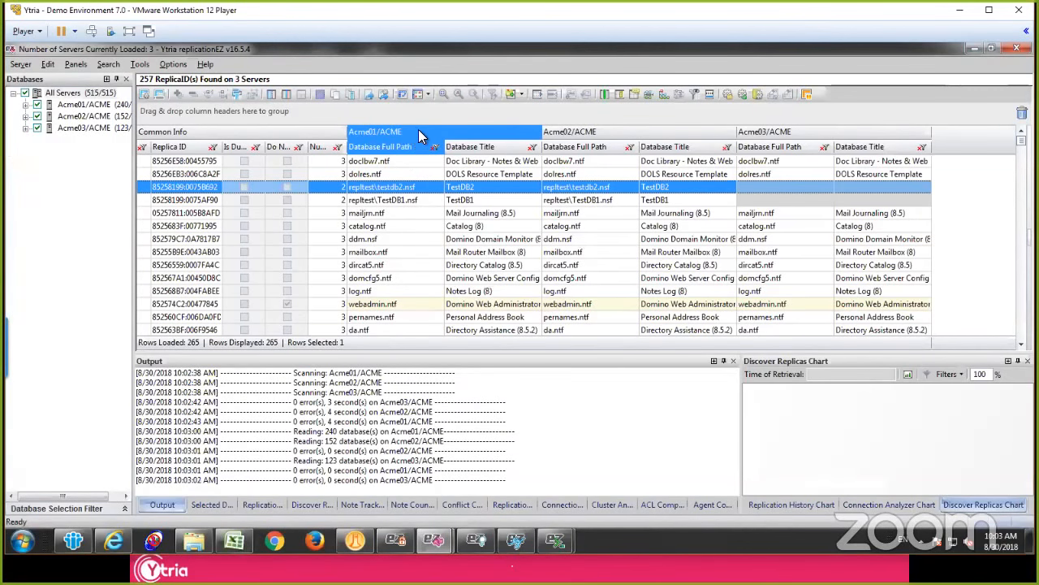
pyautogui.click(637, 173)
pyautogui.click(776, 175)
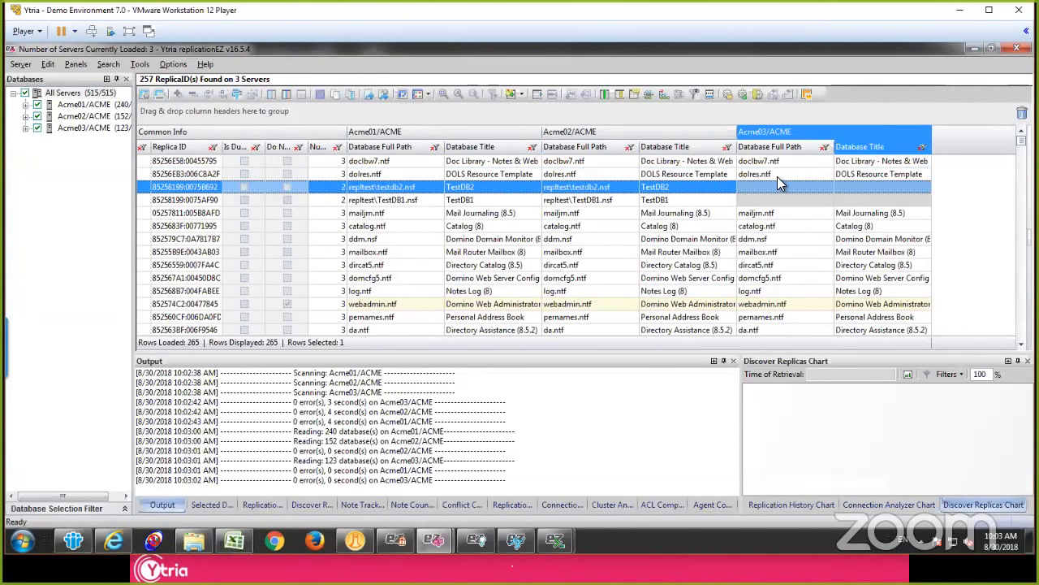
pyautogui.click(560, 175)
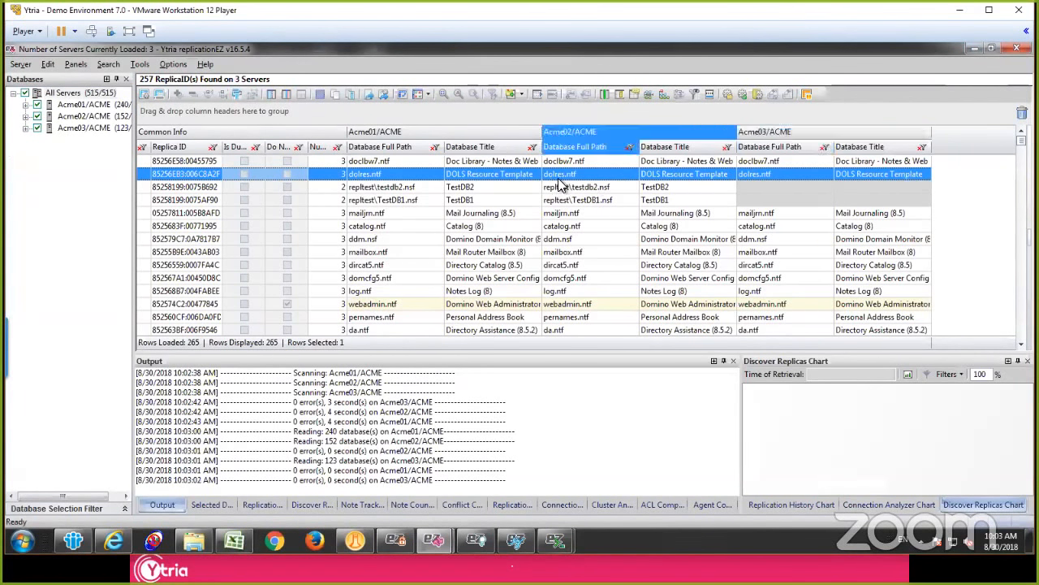
pyautogui.click(392, 174)
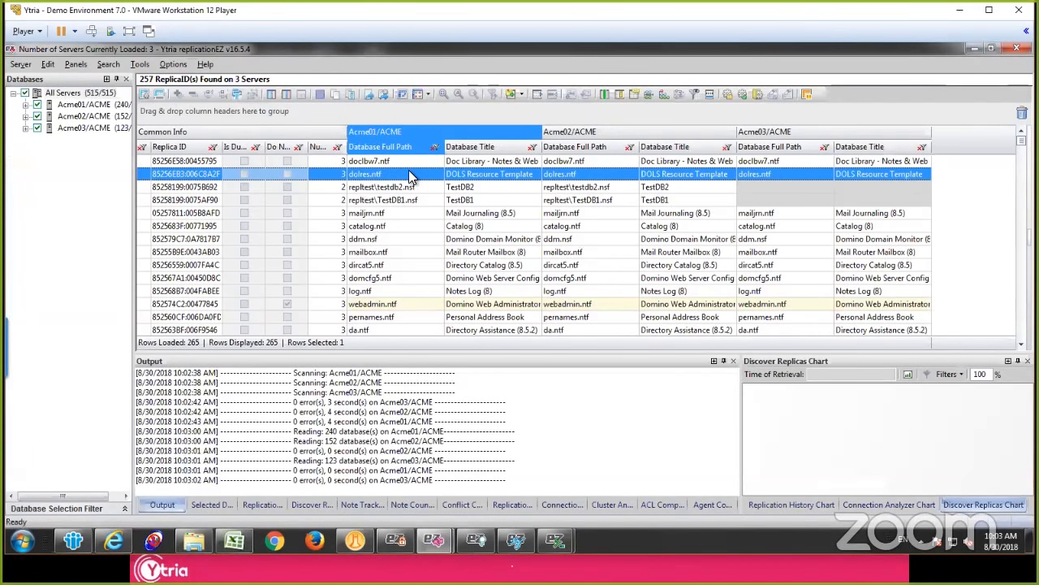
pyautogui.click(203, 177)
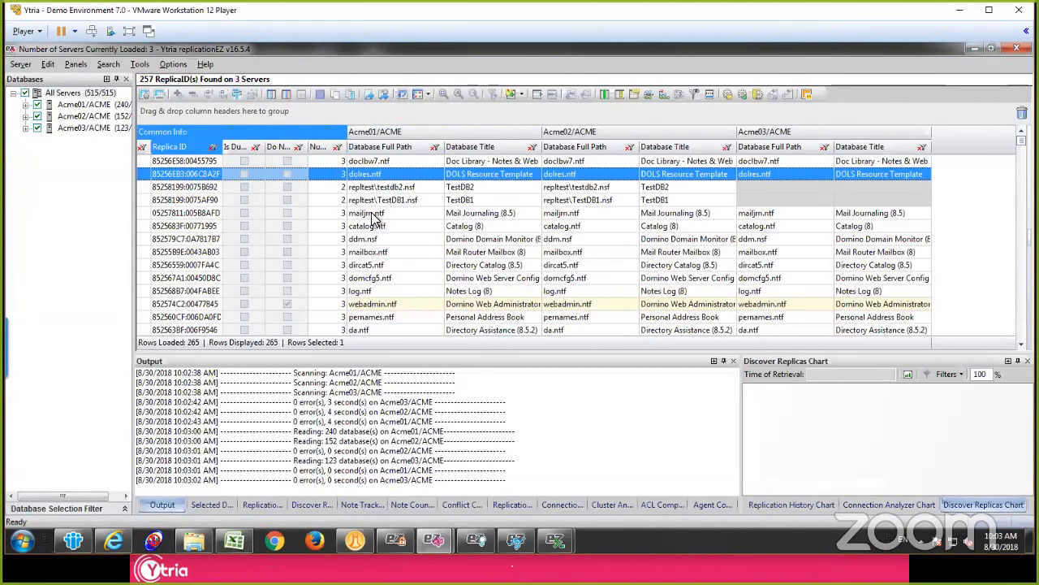
pyautogui.click(694, 191)
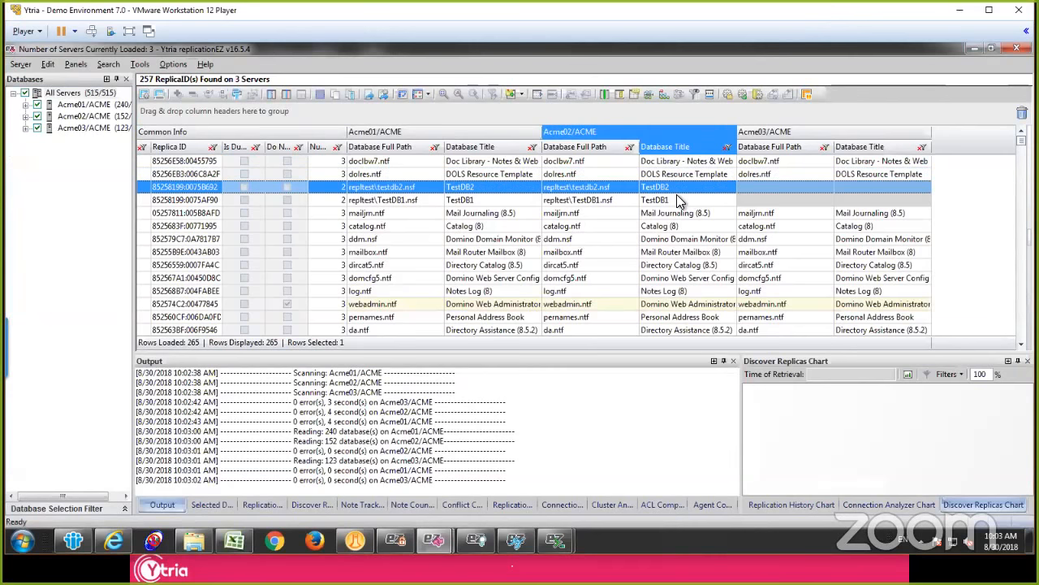
pyautogui.click(524, 188)
pyautogui.click(616, 189)
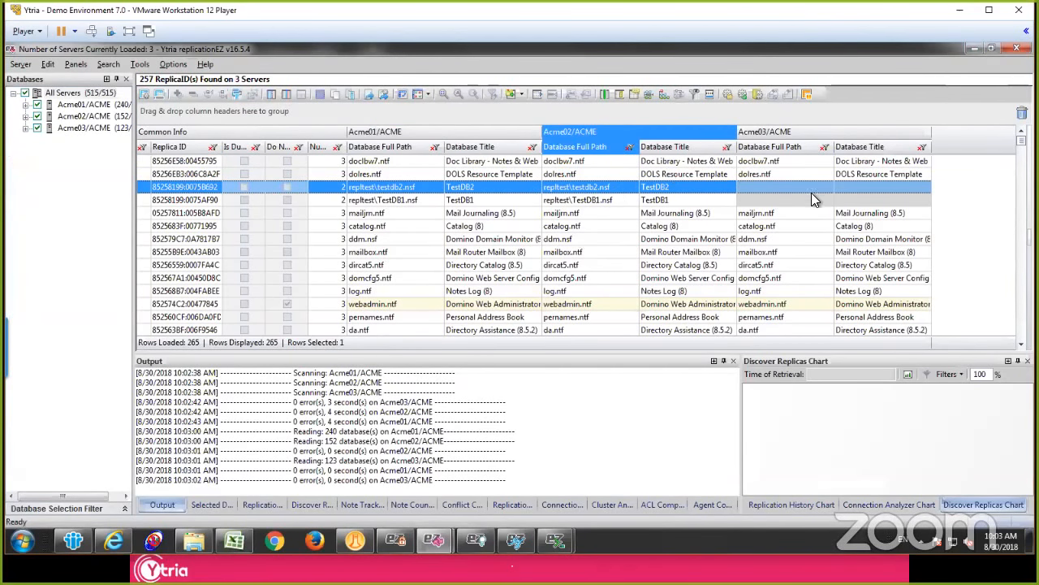
pyautogui.click(789, 191)
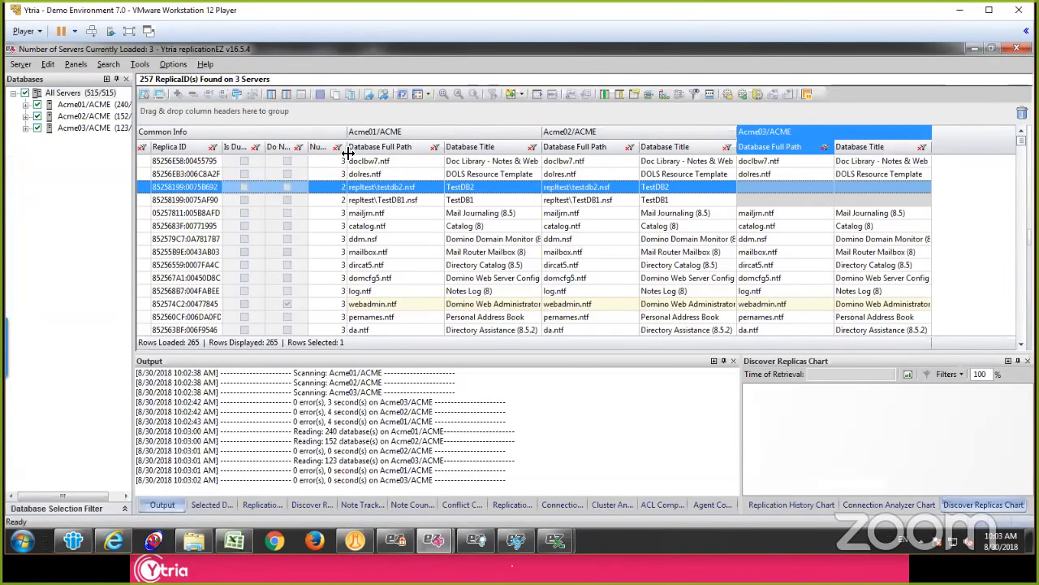
# Step: Widen the Number of Replicas column and group the databases by it
pyautogui.moveTo(346, 150); pyautogui.dragTo(414, 153)
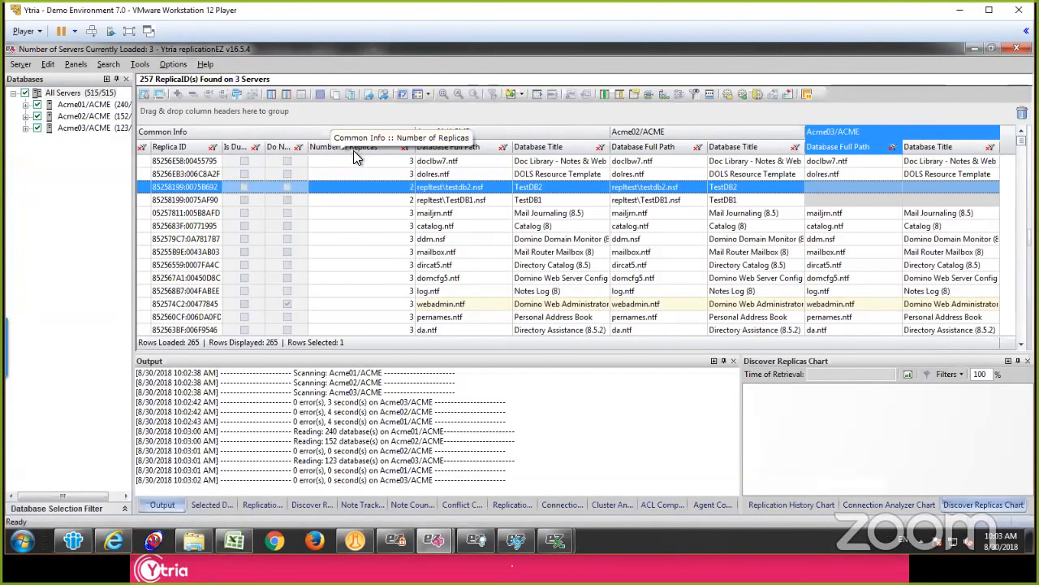
pyautogui.moveTo(345, 142); pyautogui.dragTo(347, 113)
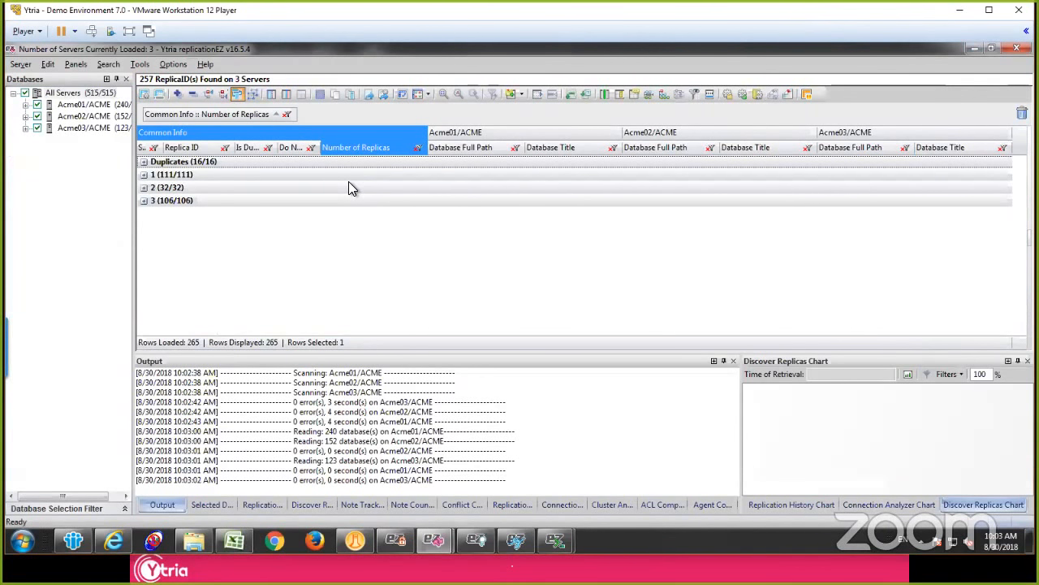
pyautogui.click(207, 202)
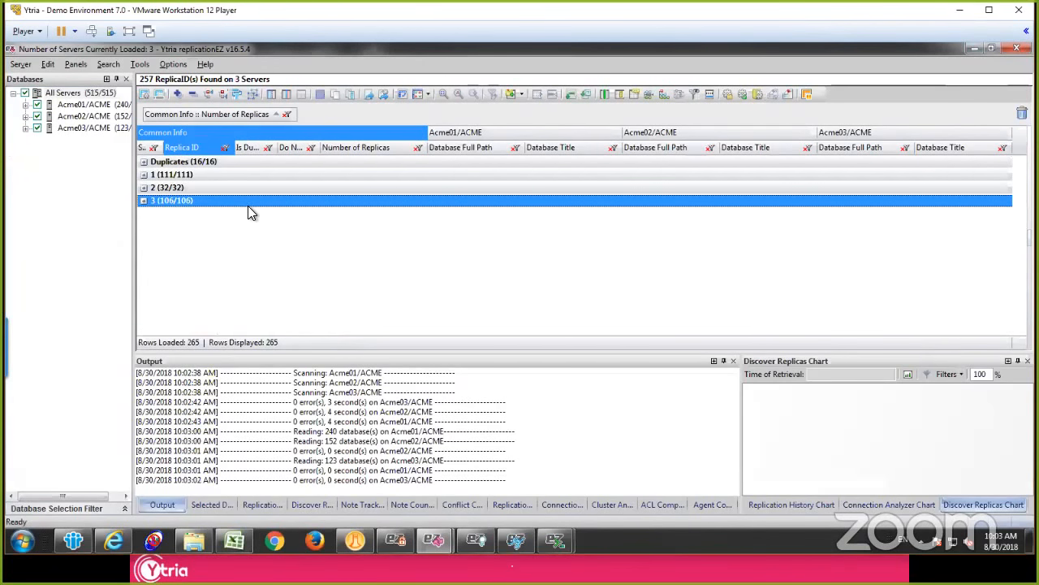
pyautogui.click(173, 188)
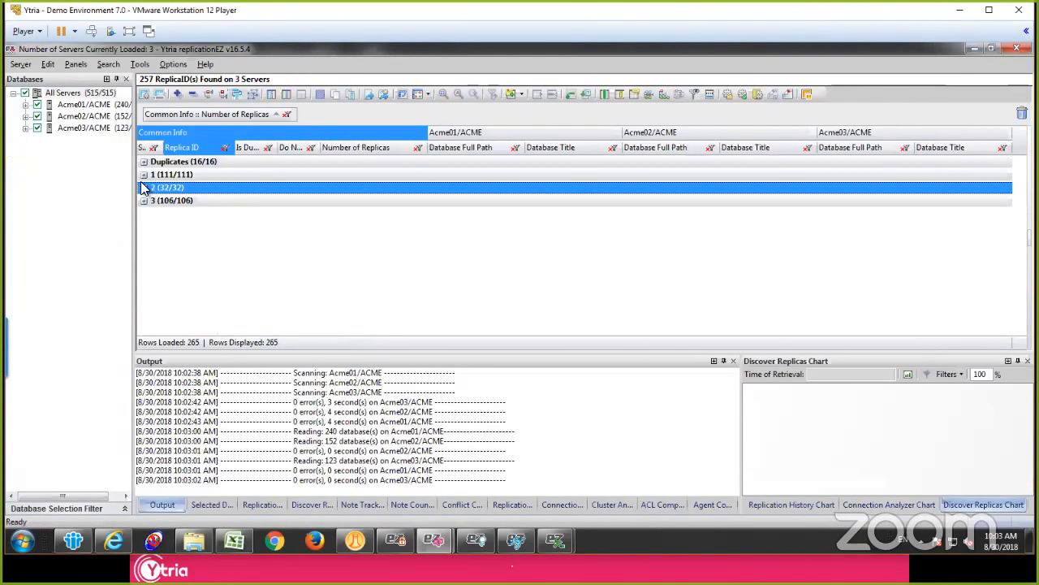
# Step: Inspect the databases in the 2-replica and 1-replica groups, and collapse both groups
pyautogui.click(144, 187)
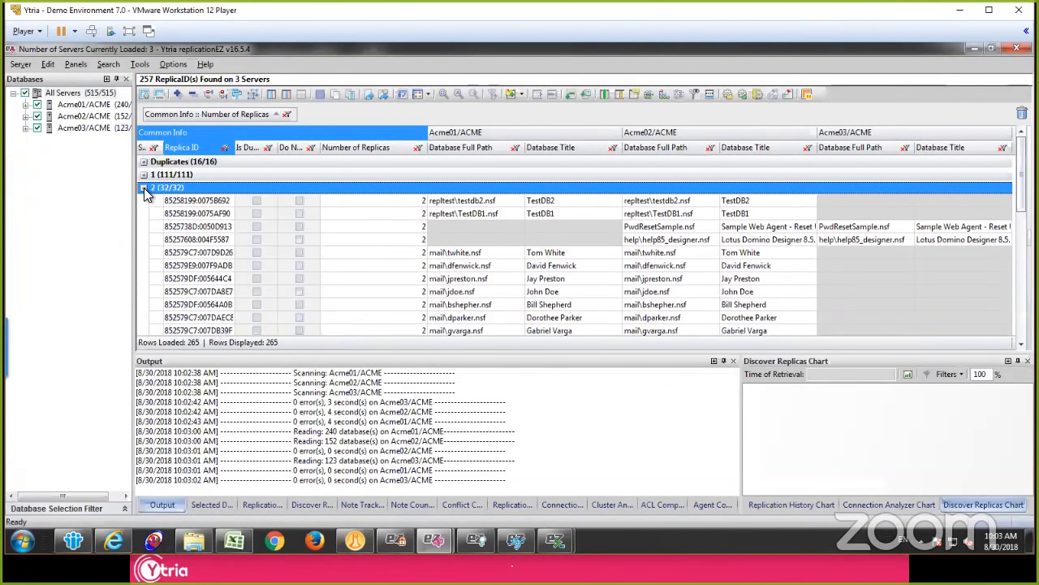
pyautogui.click(143, 187)
pyautogui.click(143, 176)
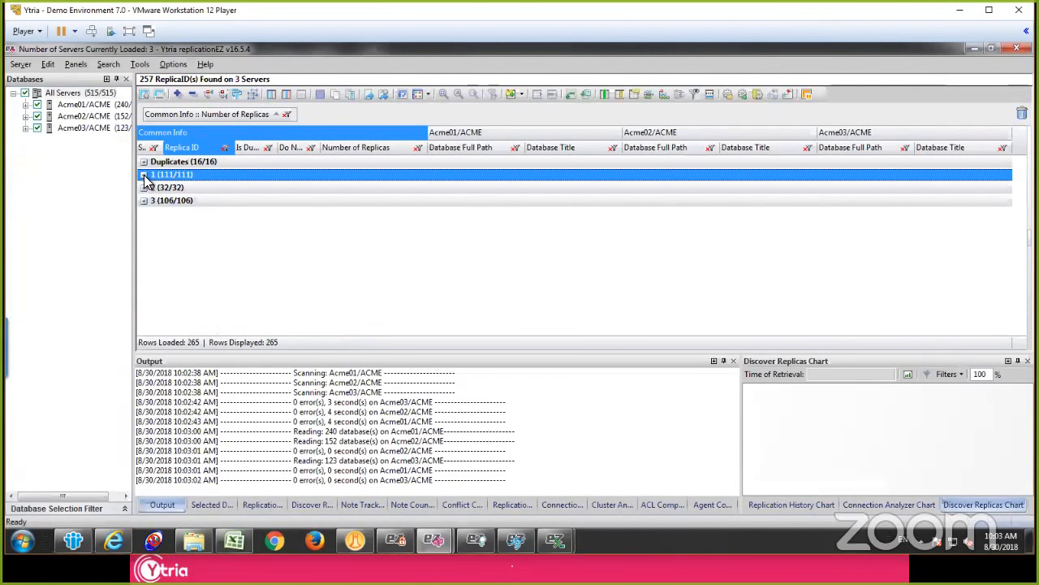
pyautogui.click(144, 175)
pyautogui.click(144, 174)
# Step: Expand the Duplicates group and add Replica ID as a second grouping level
pyautogui.click(145, 165)
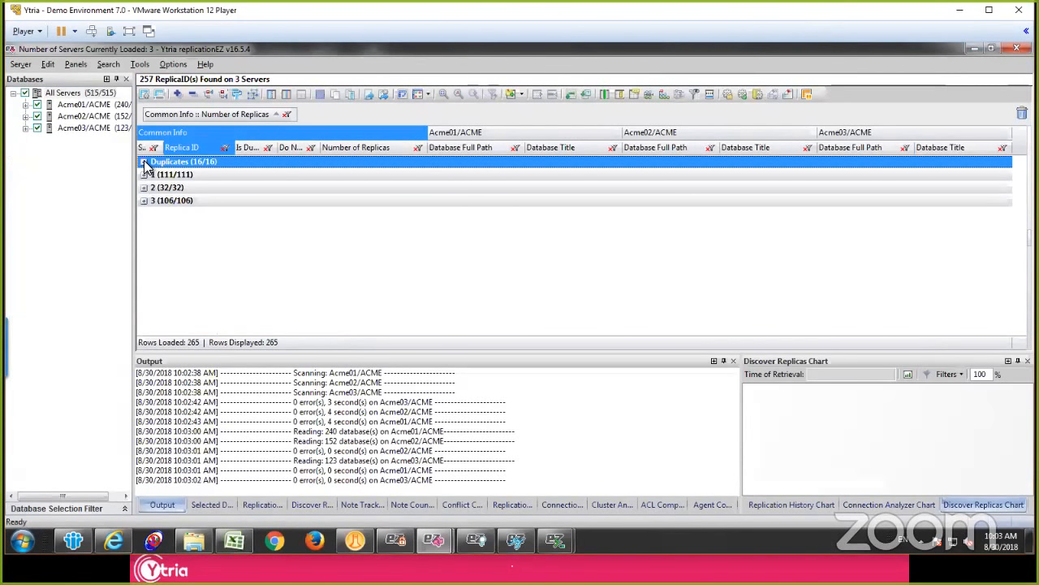
pyautogui.click(144, 162)
pyautogui.moveTo(183, 148); pyautogui.dragTo(302, 130)
pyautogui.moveTo(334, 119); pyautogui.dragTo(333, 119)
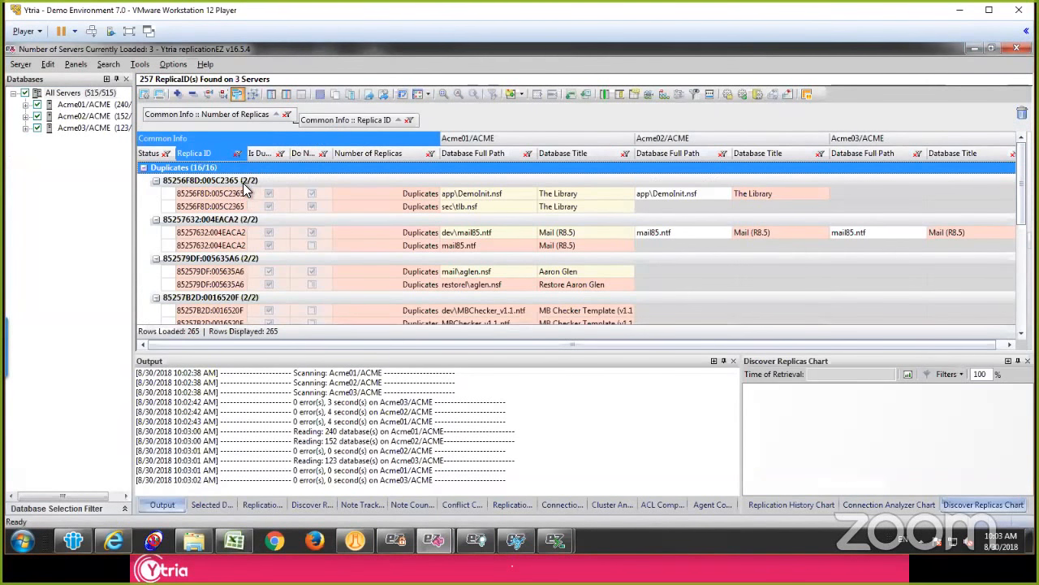
# Step: Compare the duplicates app\DemoInit.nsf and sec\tlb.nsf on Acme01/ACME, and widen the Do Not Replicate column to check their setting
pyautogui.click(475, 192)
pyautogui.click(473, 206)
pyautogui.click(472, 195)
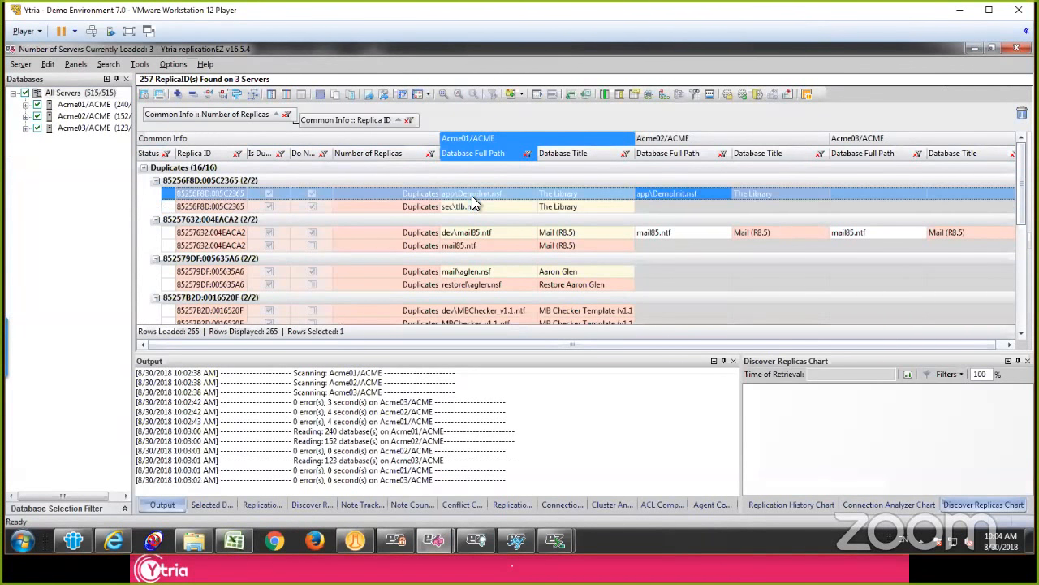
pyautogui.click(471, 203)
pyautogui.click(471, 195)
pyautogui.doubleClick(332, 156)
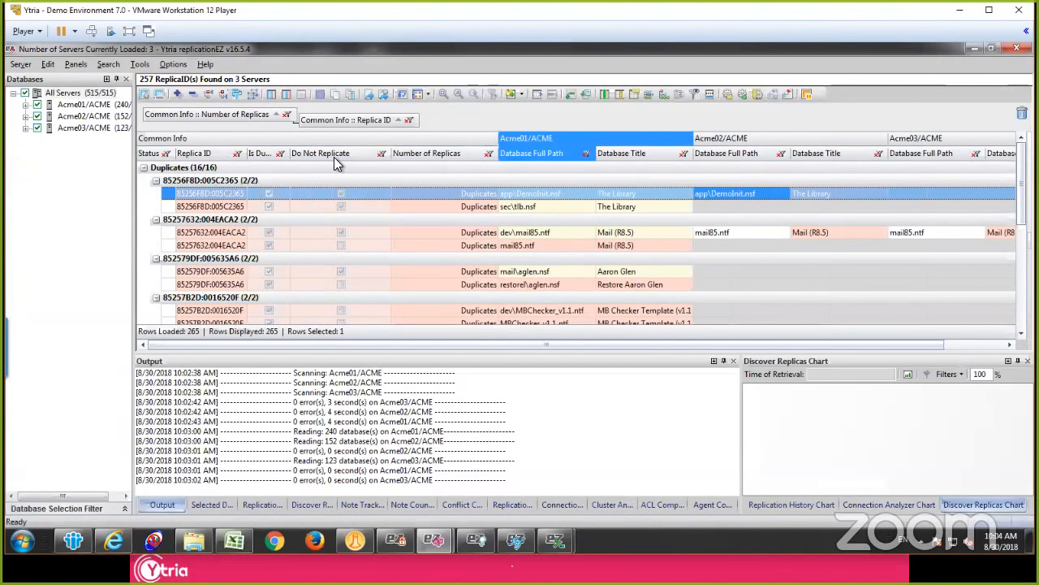
pyautogui.click(368, 208)
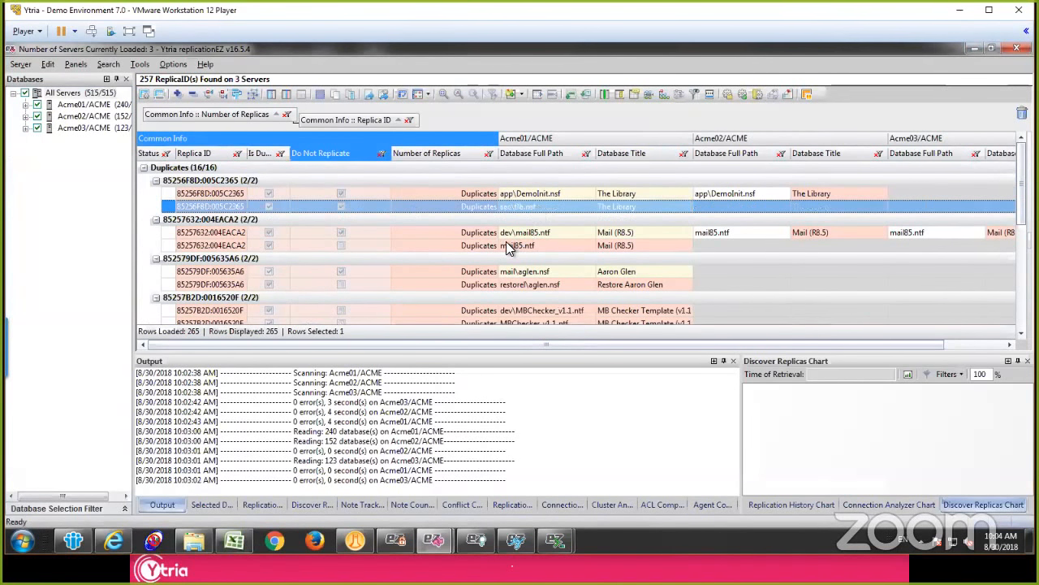
# Step: Compare the two MBChecker_v1.1.ntf duplicates on Acme01/ACME, including their Do Not Replicate setting, and look through the remaining duplicates
pyautogui.scroll(-1, 516, 244)
pyautogui.click(522, 273)
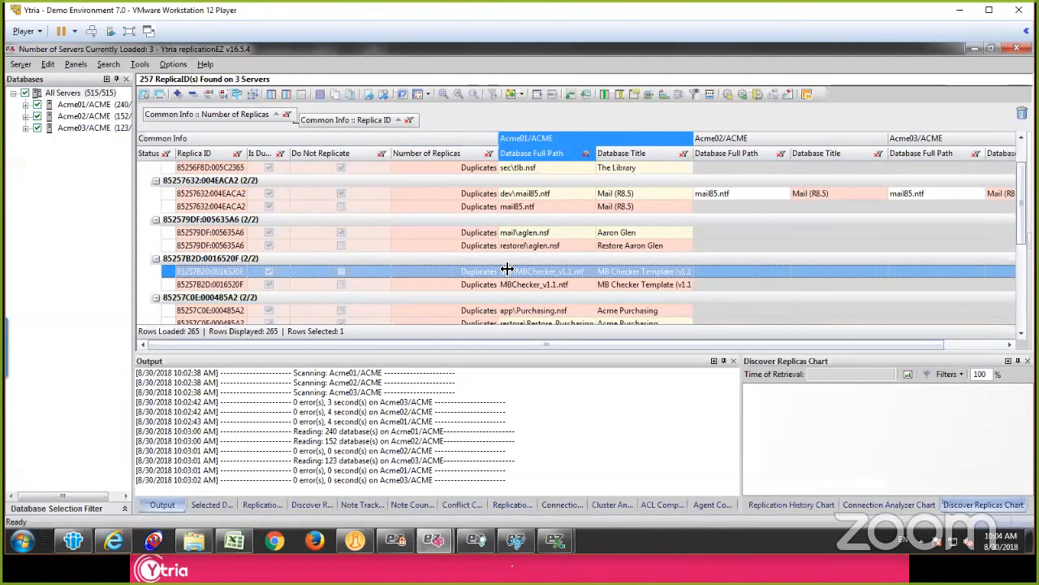
pyautogui.click(362, 284)
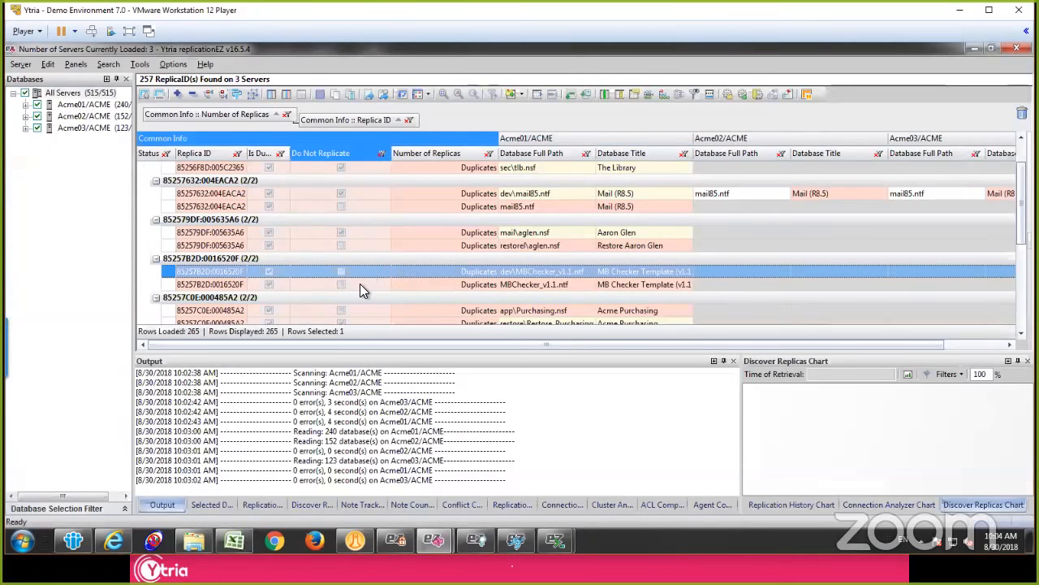
pyautogui.click(569, 274)
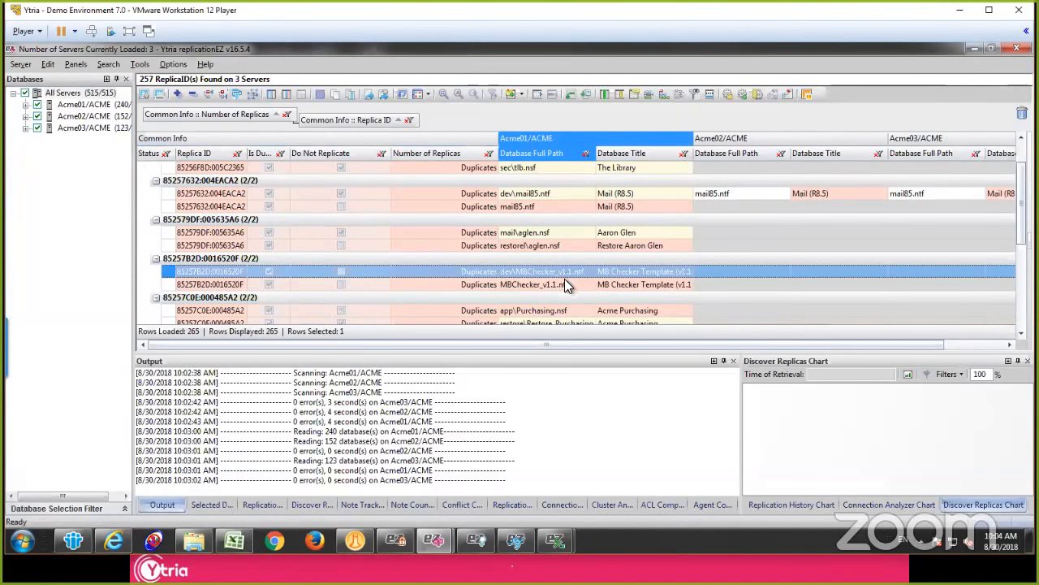
pyautogui.click(562, 286)
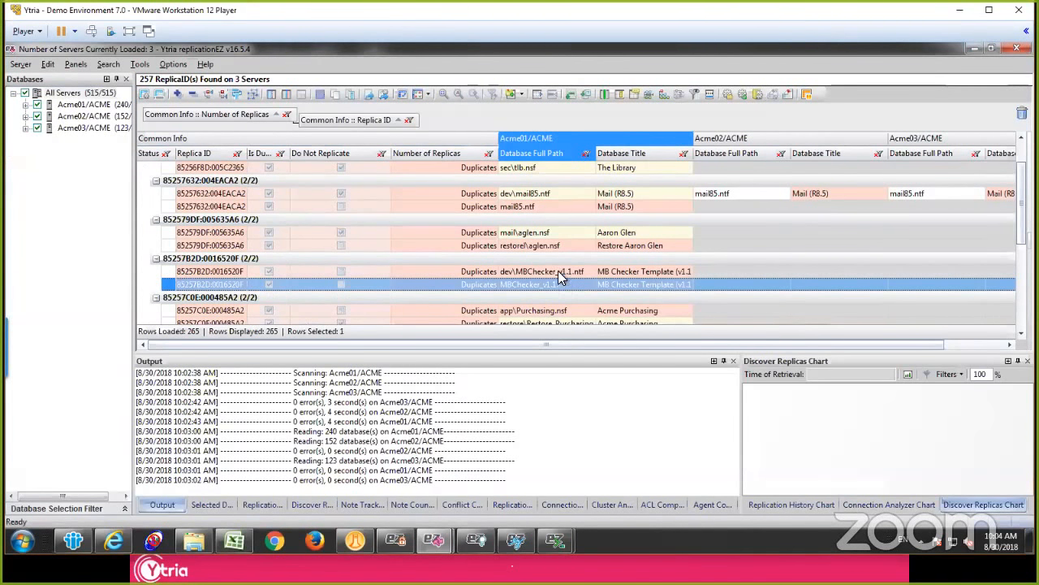
pyautogui.click(558, 270)
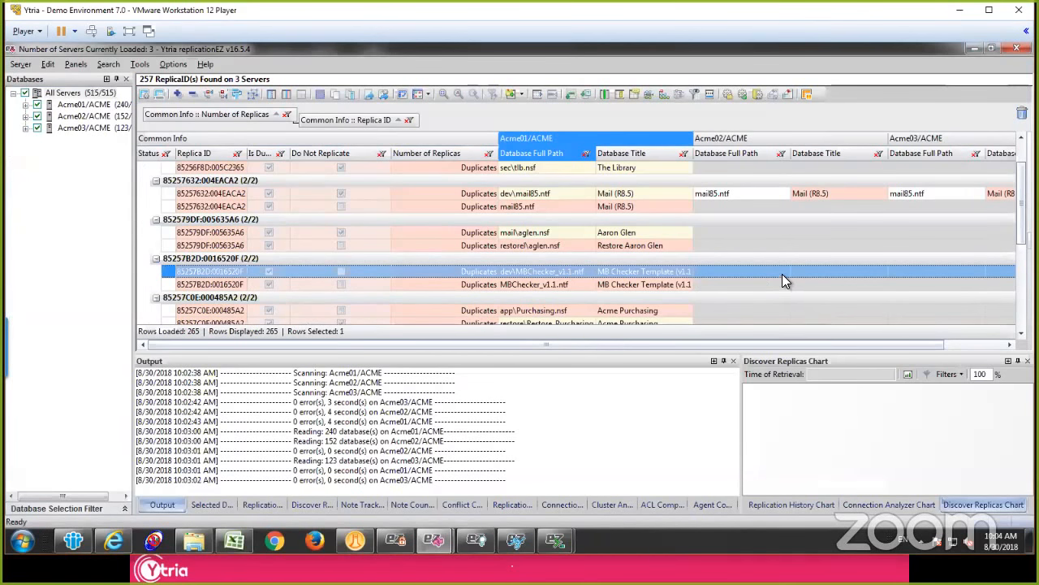
pyautogui.click(540, 285)
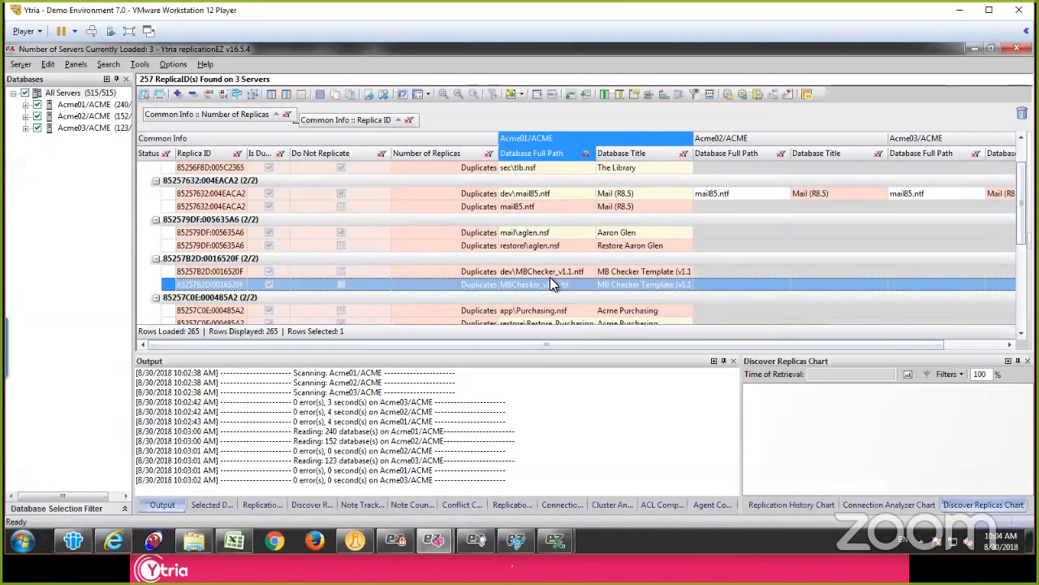
pyautogui.click(548, 276)
pyautogui.click(543, 281)
pyautogui.scroll(-3, 469, 249)
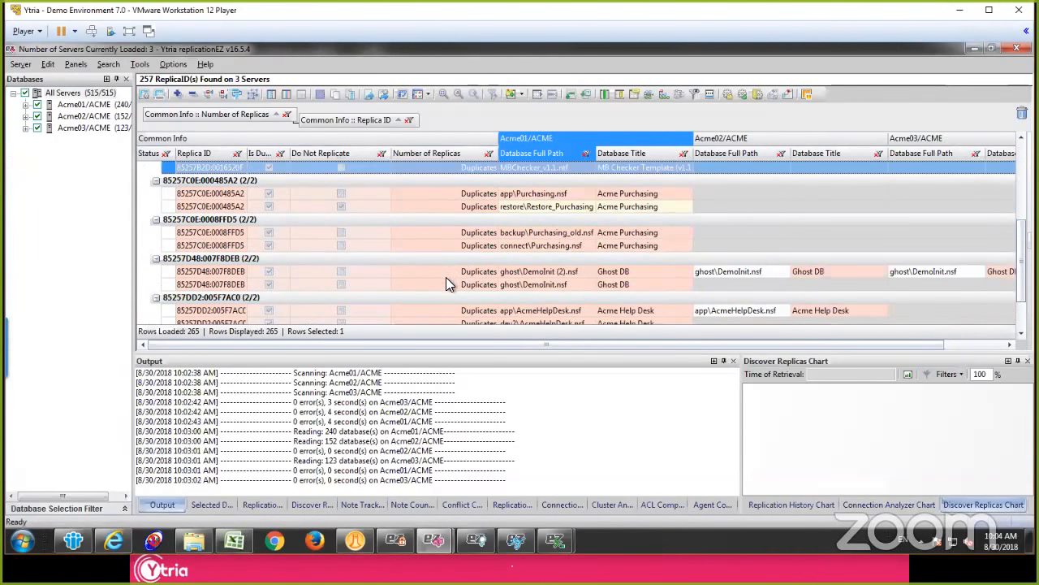
pyautogui.scroll(4, 446, 277)
# Step: Collapse all groups in the replica grid
pyautogui.click(399, 232)
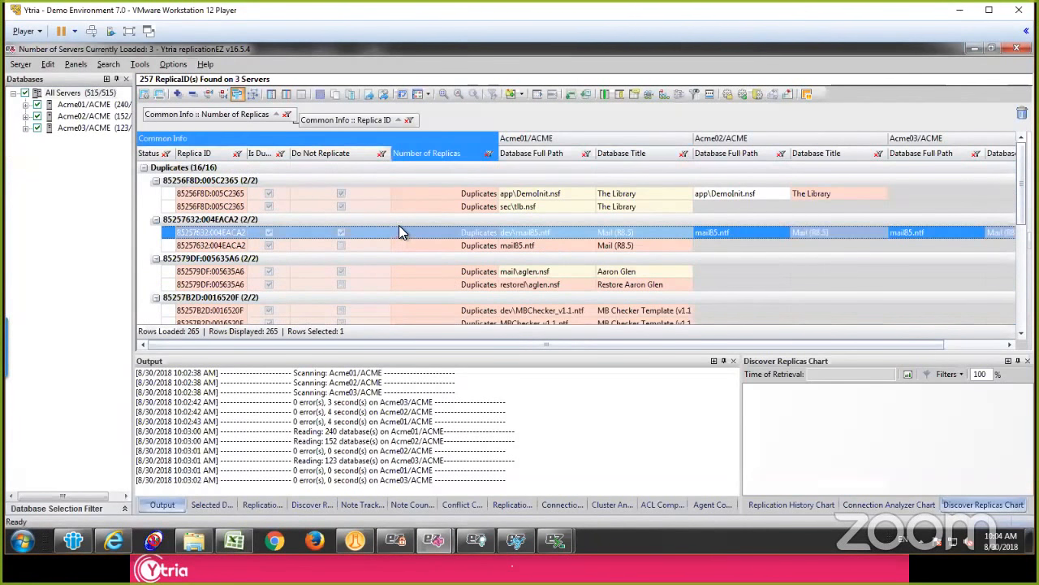
pyautogui.click(404, 221)
pyautogui.hotkey('shift', '-')
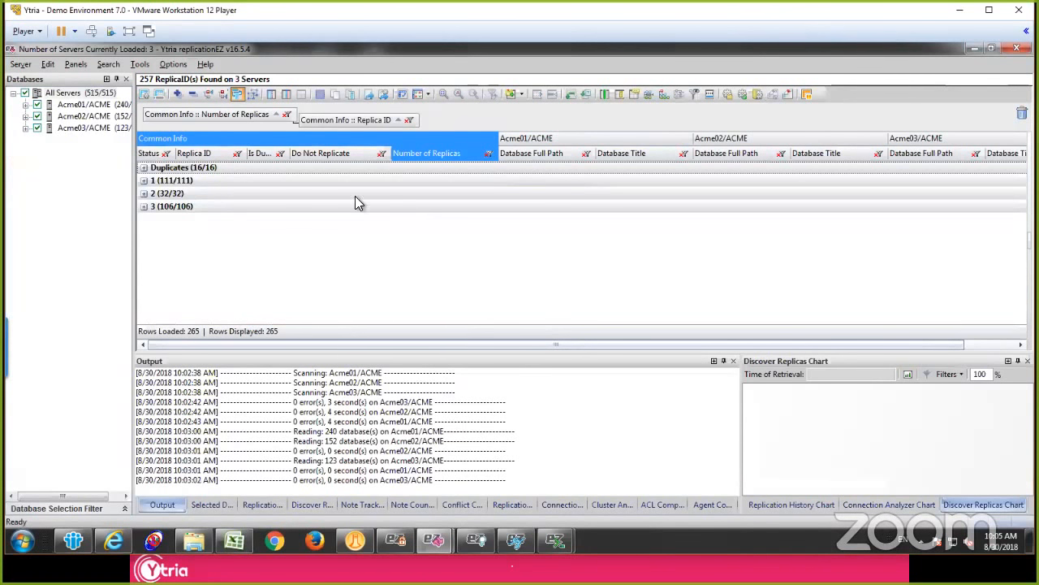
# Step: Remove the Replica ID grouping, and expand the 3-replica group to look through its databases
pyautogui.click(256, 207)
pyautogui.click(143, 207)
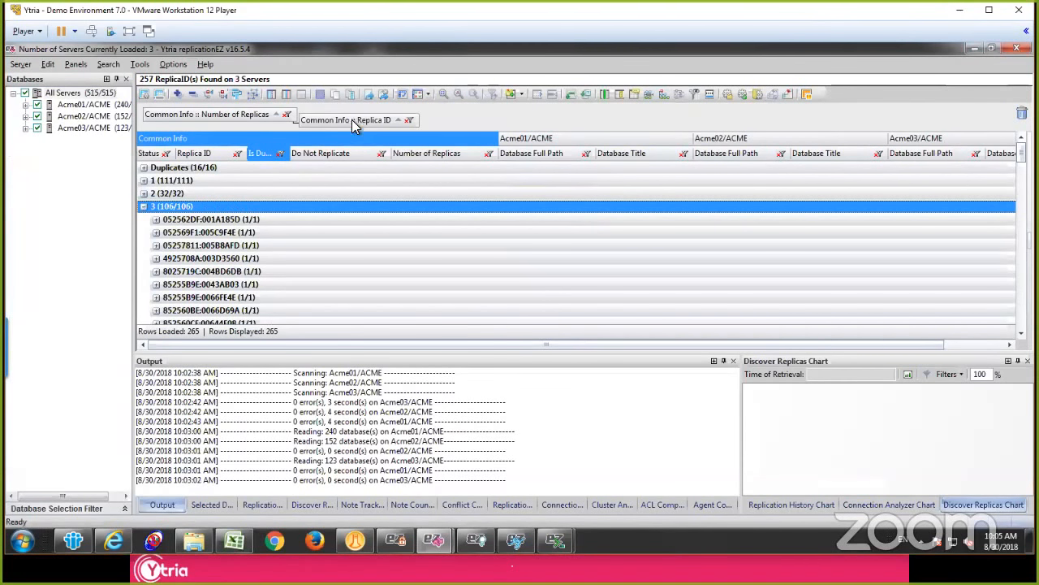
pyautogui.moveTo(351, 120); pyautogui.dragTo(190, 156)
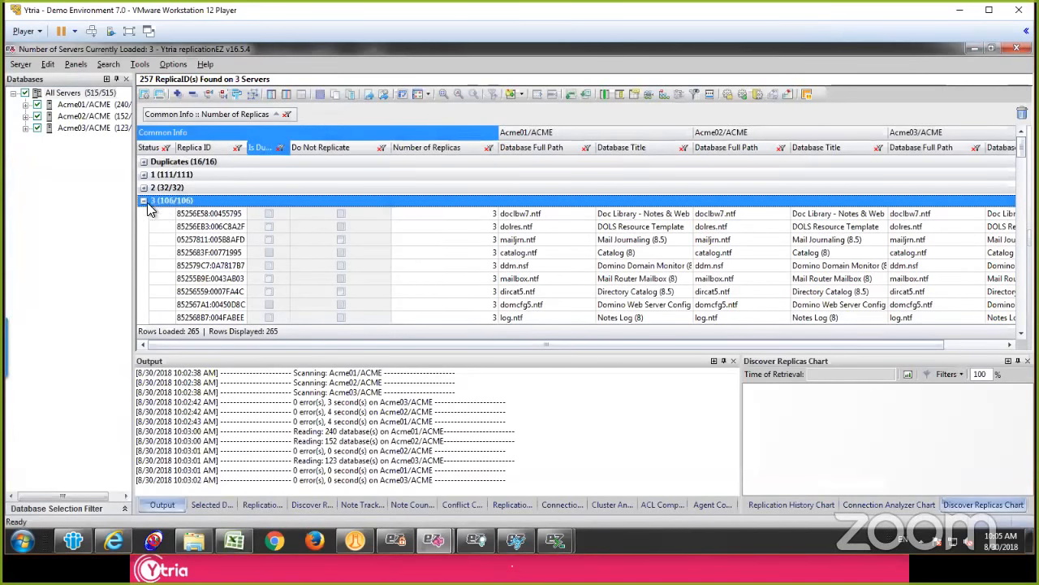
pyautogui.click(144, 201)
pyautogui.click(144, 201)
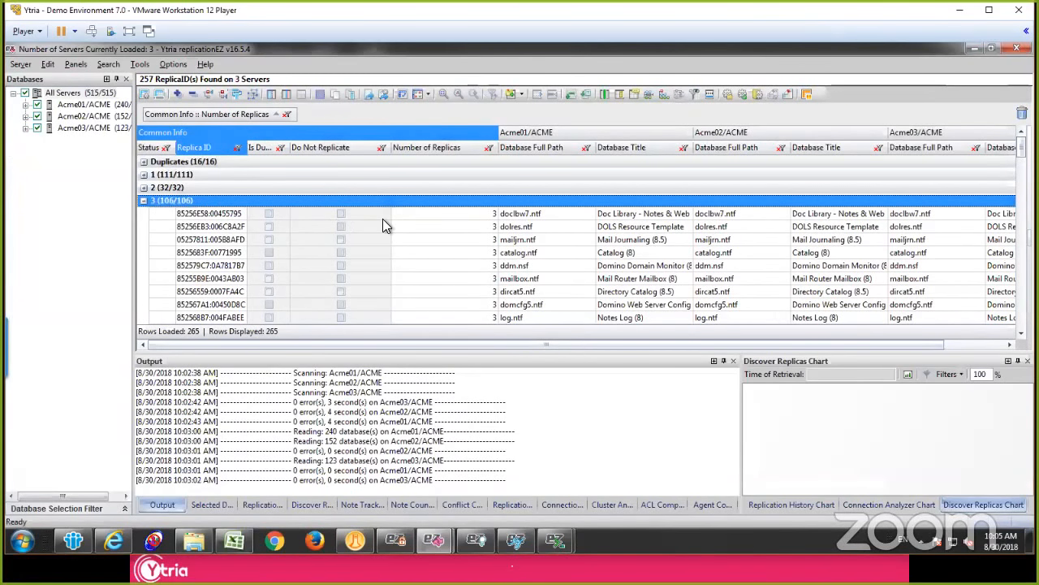
pyautogui.click(468, 282)
pyautogui.scroll(-5, 470, 286)
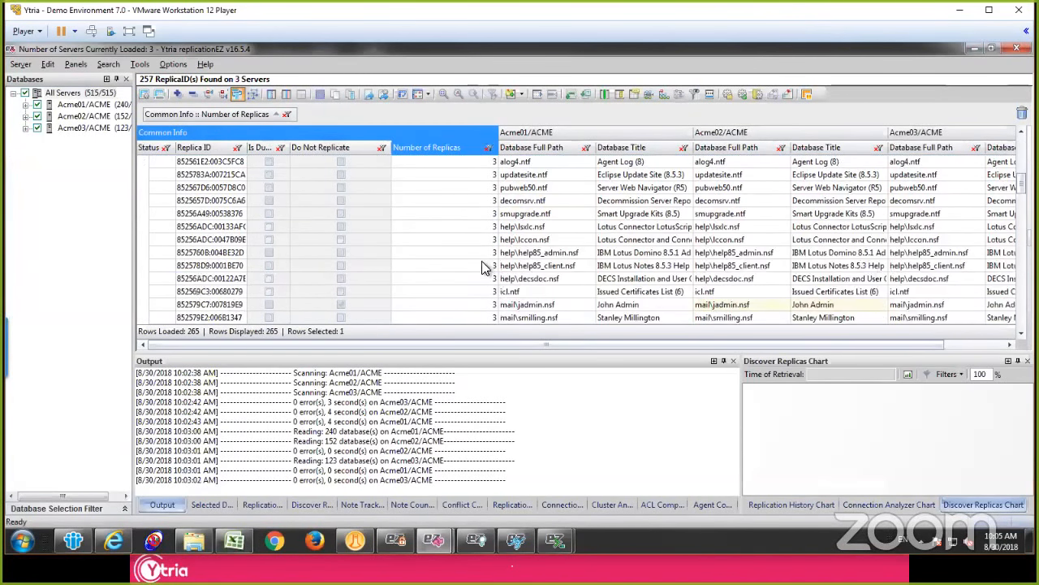
pyautogui.scroll(-5, 473, 275)
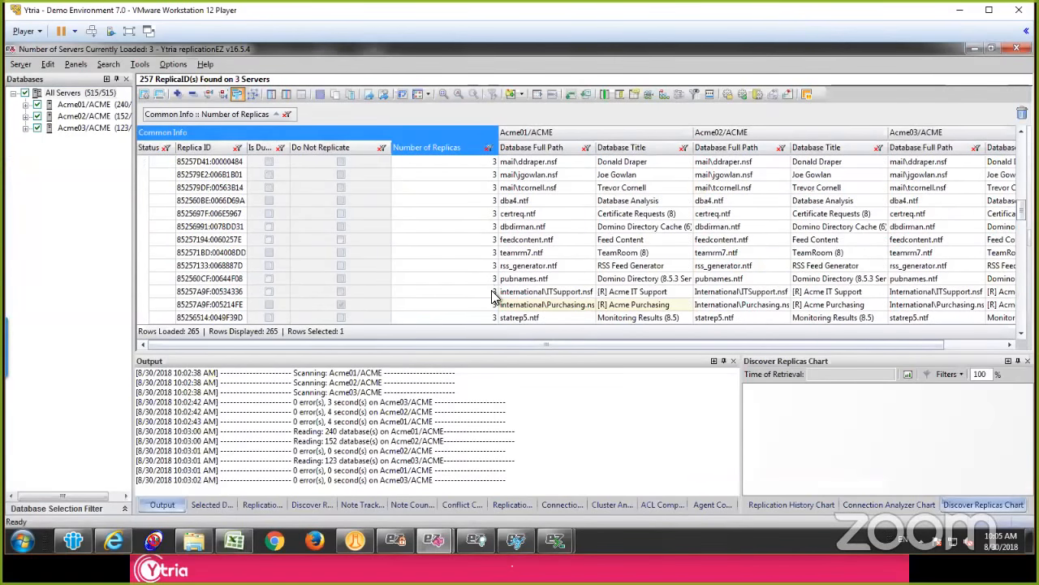
# Step: Load the note counters for documents, designs, form class notes and deletion stubs of international\Purchasing.nsf, reloading previously retrieved counters
pyautogui.click(484, 305)
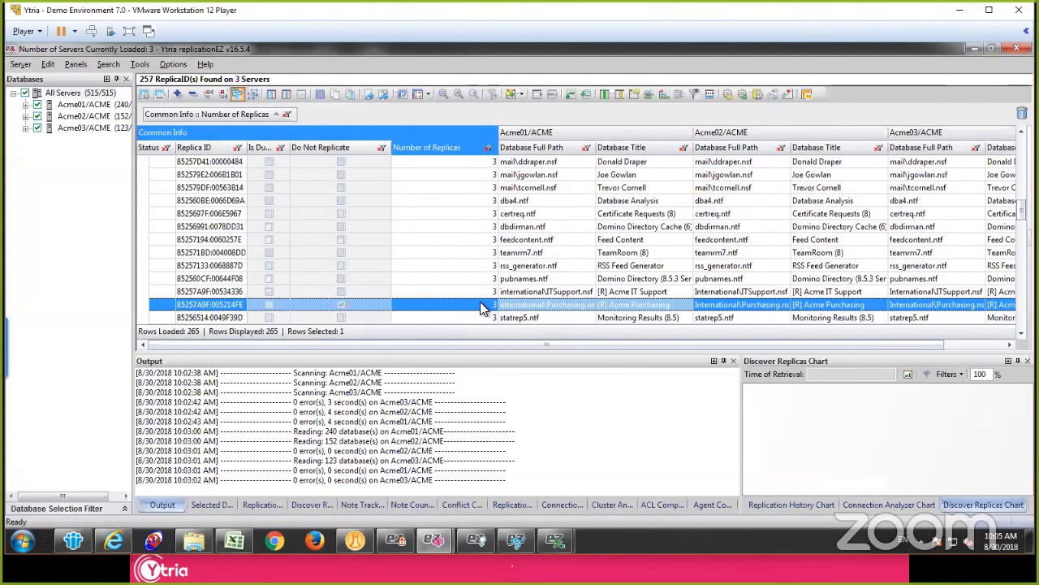
pyautogui.rightClick(484, 255)
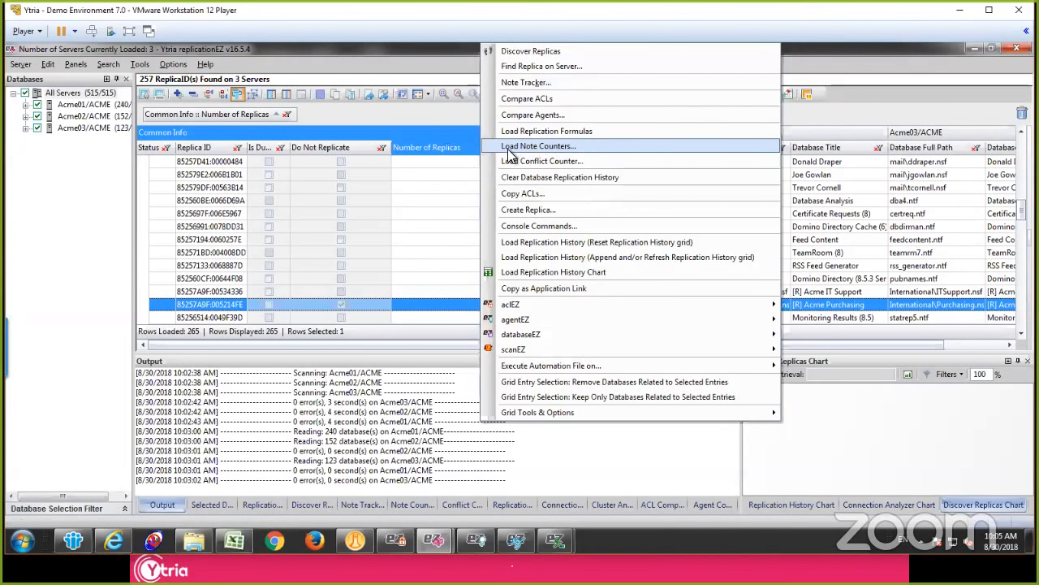
pyautogui.click(589, 147)
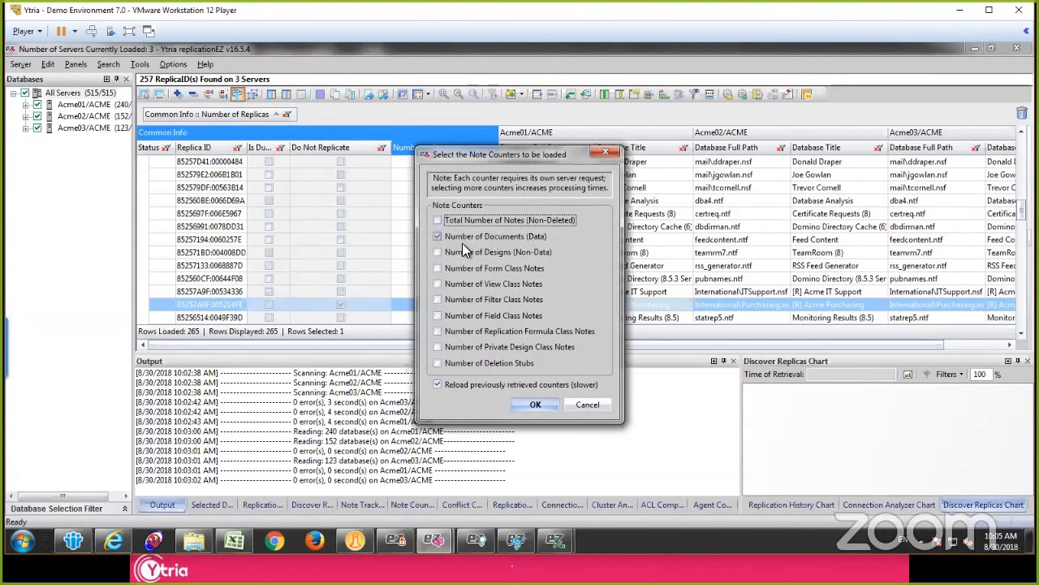
pyautogui.click(480, 256)
pyautogui.click(474, 267)
pyautogui.click(470, 363)
pyautogui.click(535, 404)
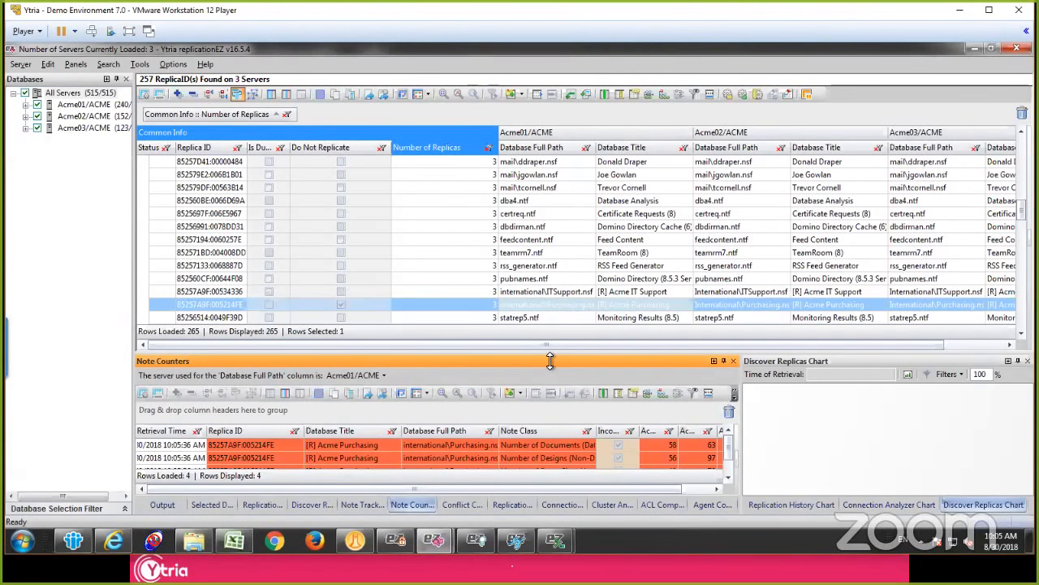
# Step: Enlarge the Note Counters grid, widen its Acme01/ACME column, and compare the Acme Purchasing document and design counts across the three servers
pyautogui.moveTo(549, 309); pyautogui.dragTo(550, 308)
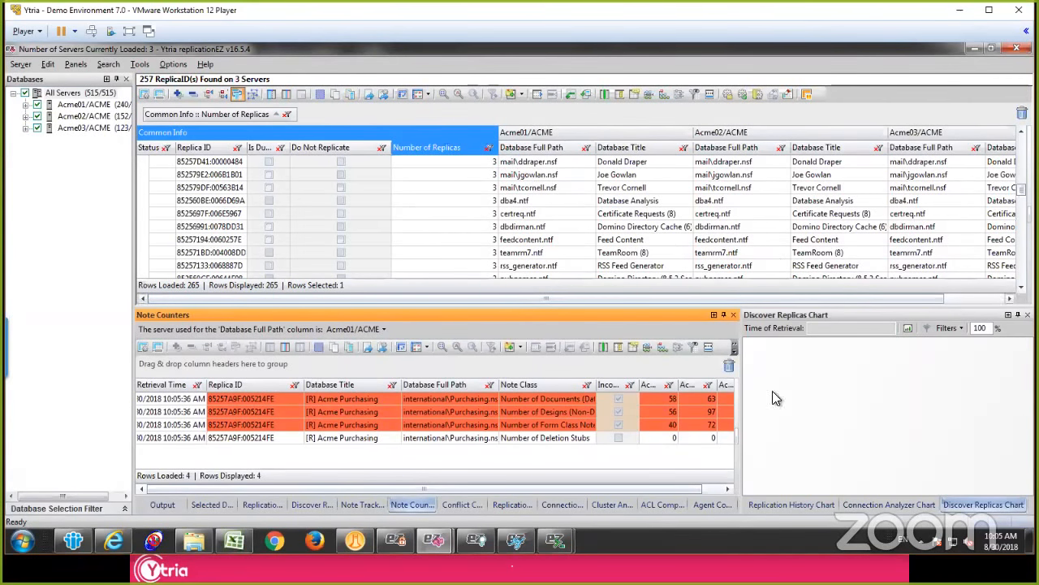
pyautogui.moveTo(500, 489); pyautogui.dragTo(560, 486)
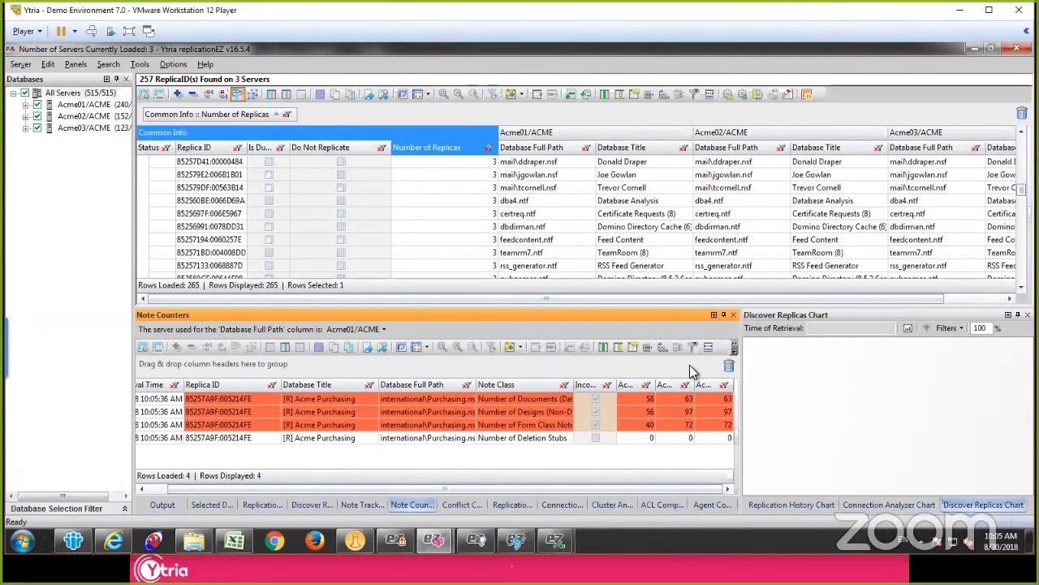
pyautogui.click(631, 400)
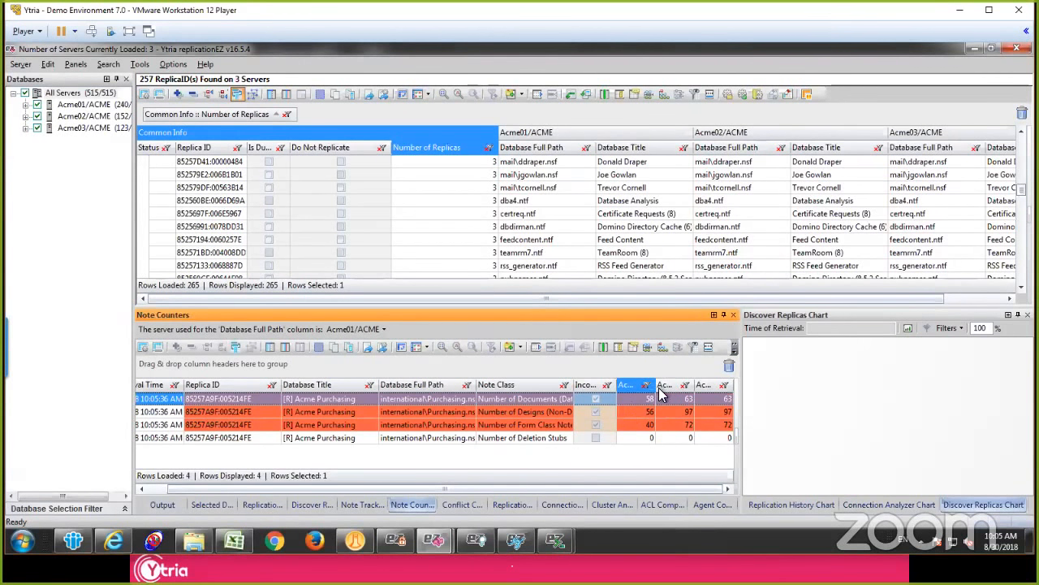
pyautogui.moveTo(655, 385); pyautogui.dragTo(673, 388)
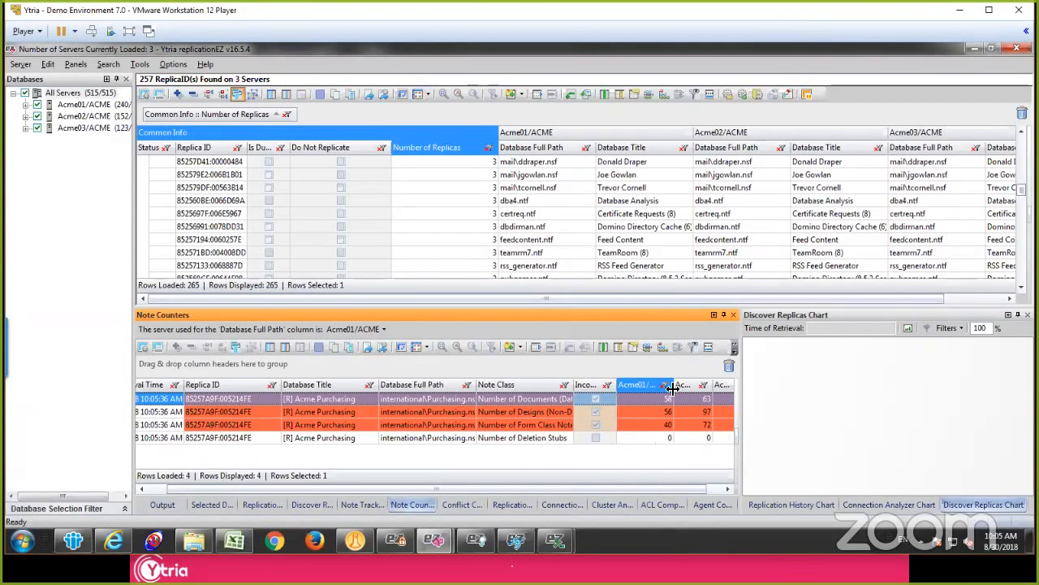
pyautogui.click(640, 414)
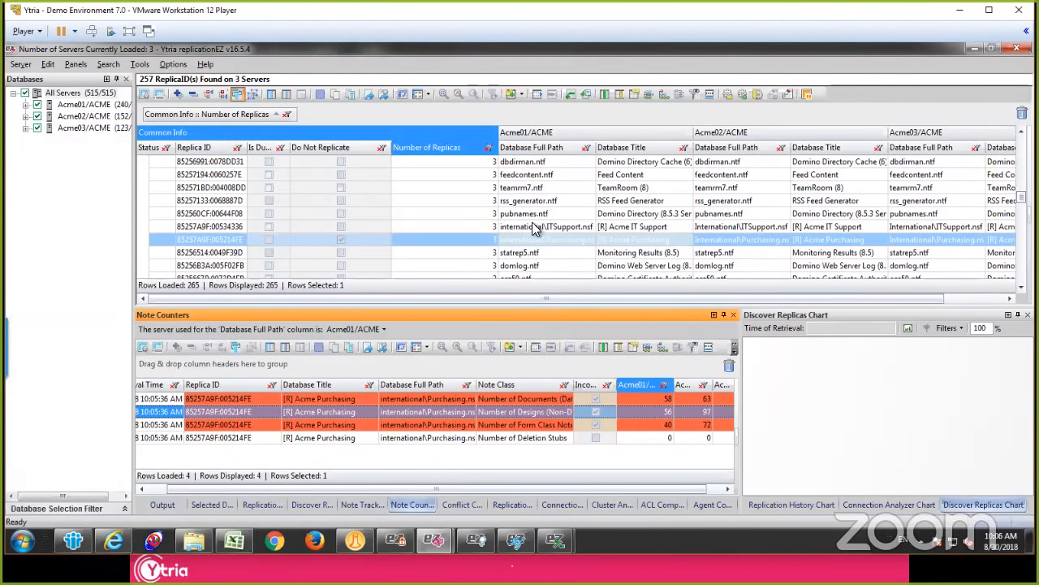
# Step: Load the replication history chart for international\Purchasing.nsf with date and time transition nodes and the last used filters, and maximize the chart
pyautogui.click(518, 241)
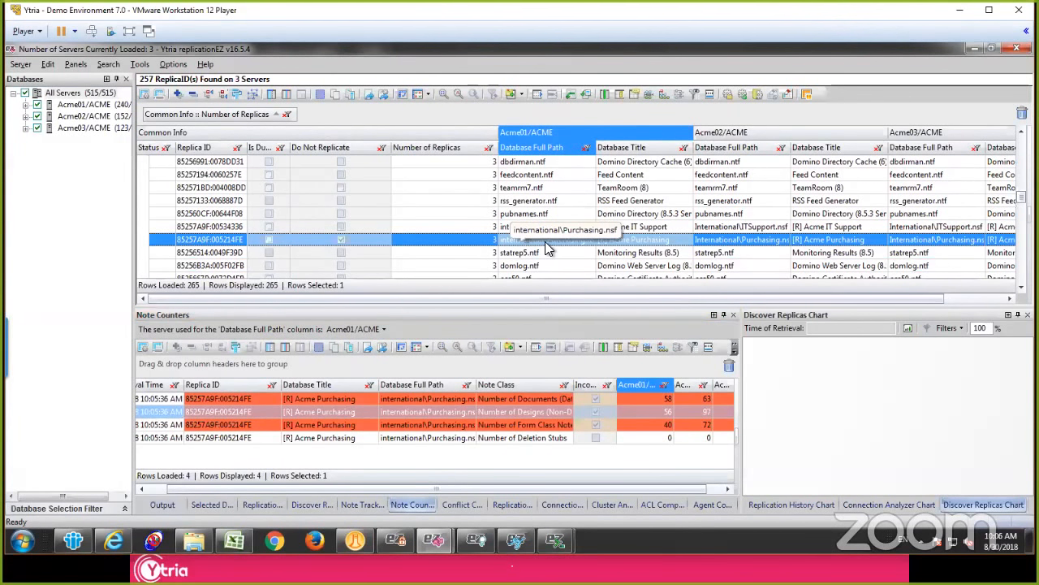
pyautogui.rightClick(550, 242)
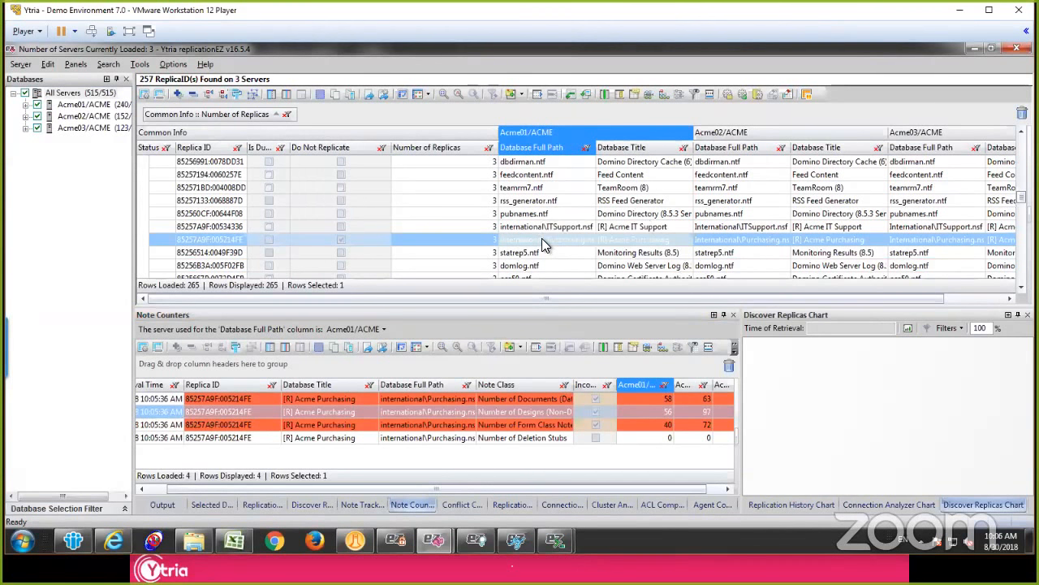
pyautogui.click(536, 240)
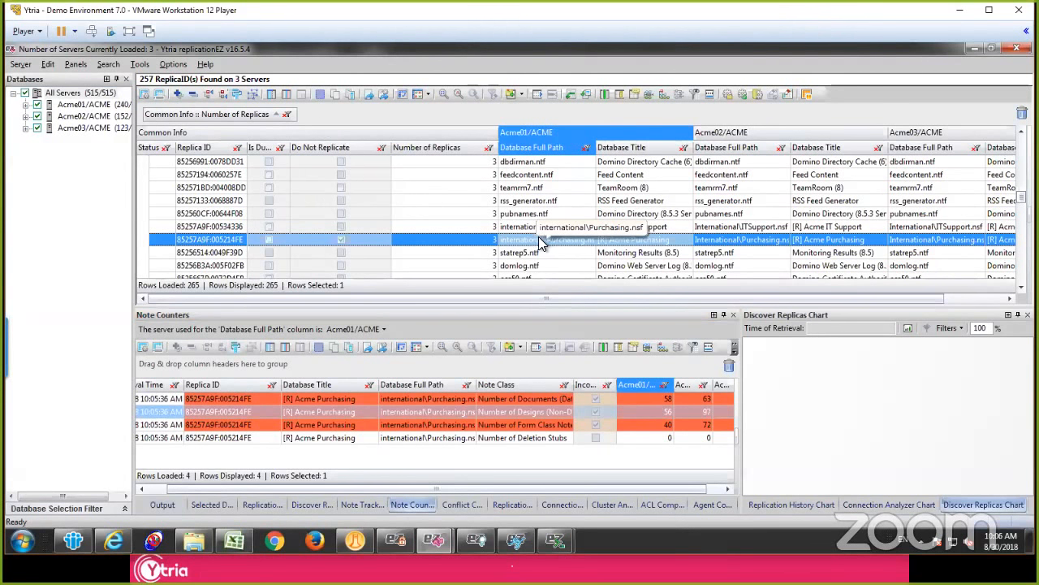
pyautogui.rightClick(536, 240)
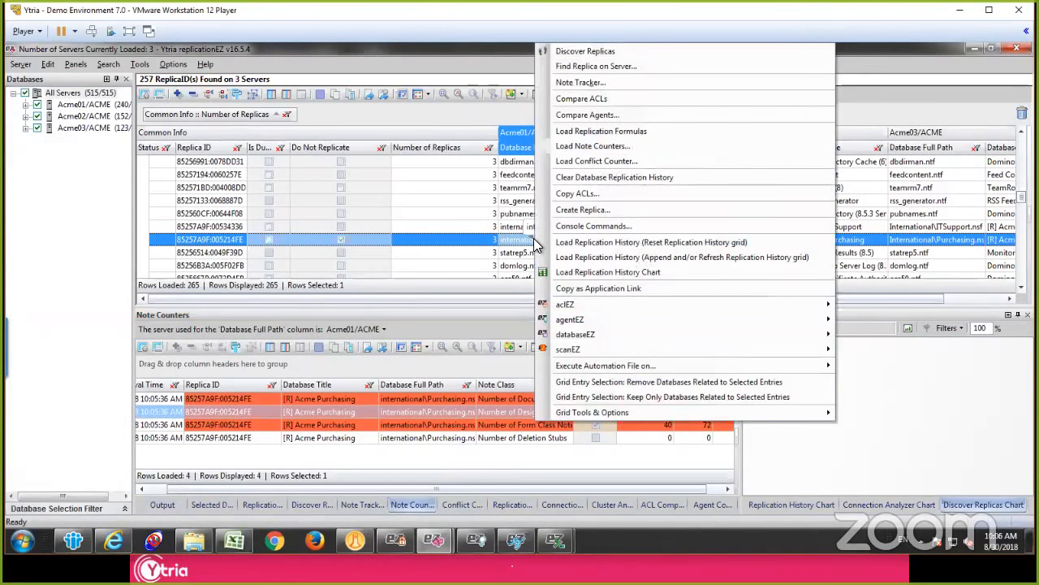
pyautogui.click(613, 273)
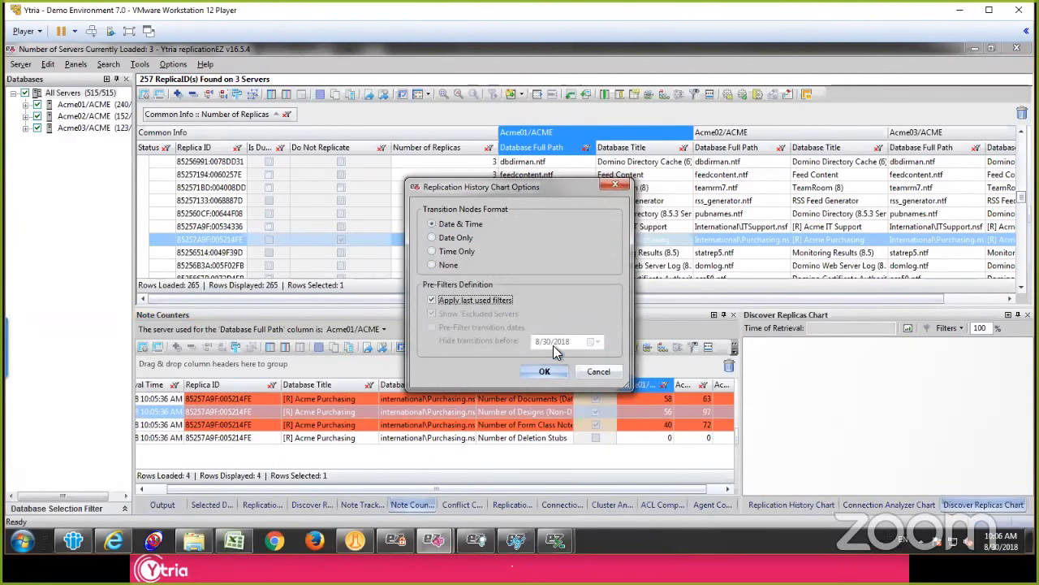
pyautogui.click(545, 372)
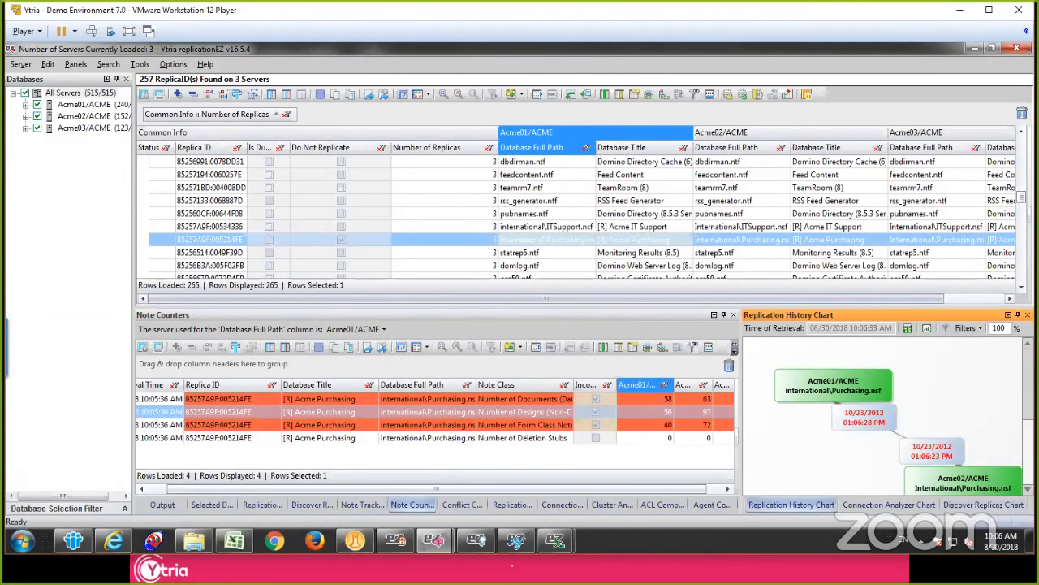
pyautogui.click(1009, 315)
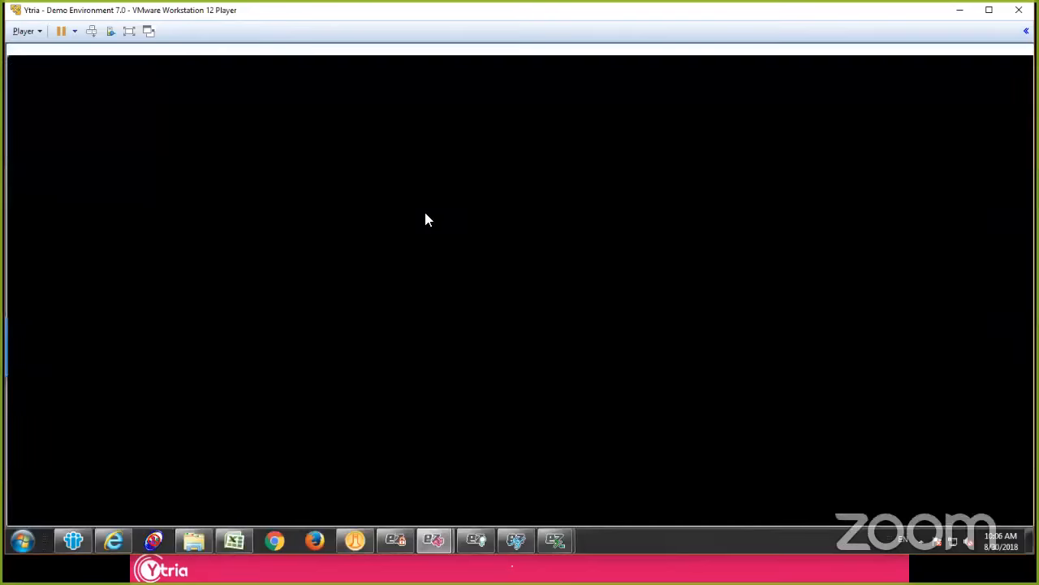
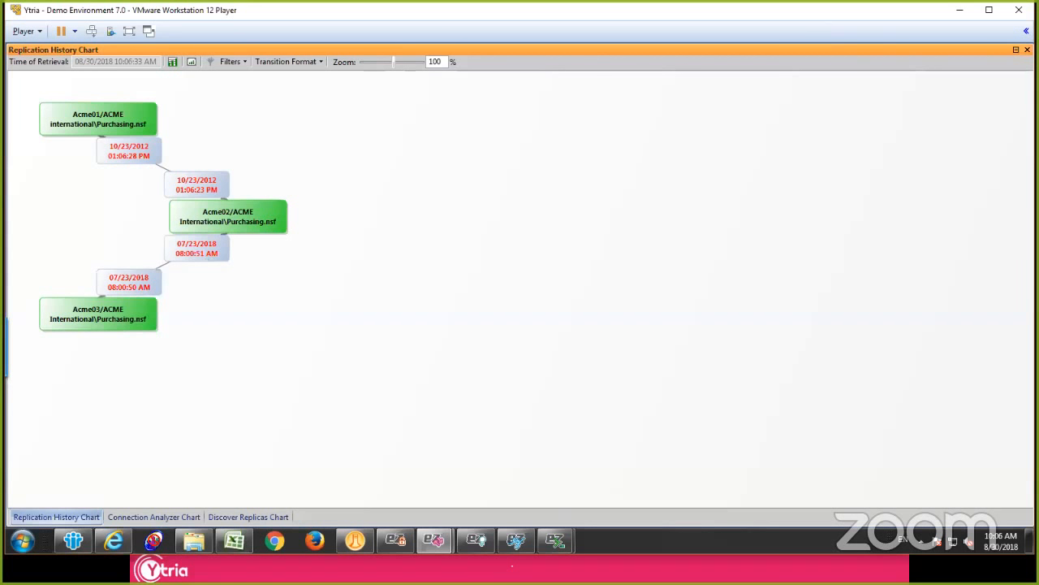
# Step: Restore the maximized Replication History Chart to its docked size
pyautogui.click(1016, 49)
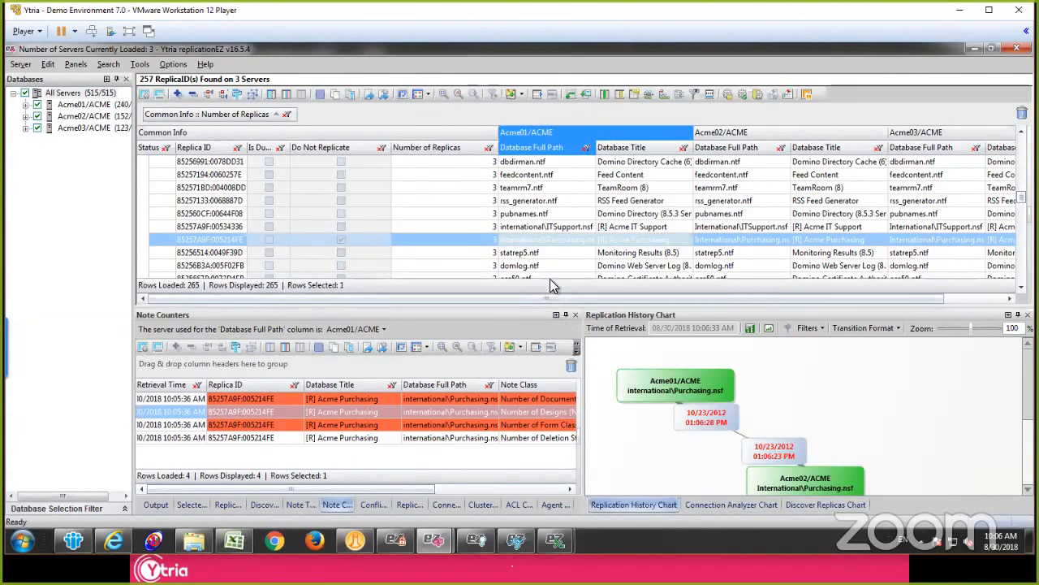
# Step: Try to clear the database replication history of international\Purchasing.nsf, cancelling at the confirmation
pyautogui.rightClick(545, 242)
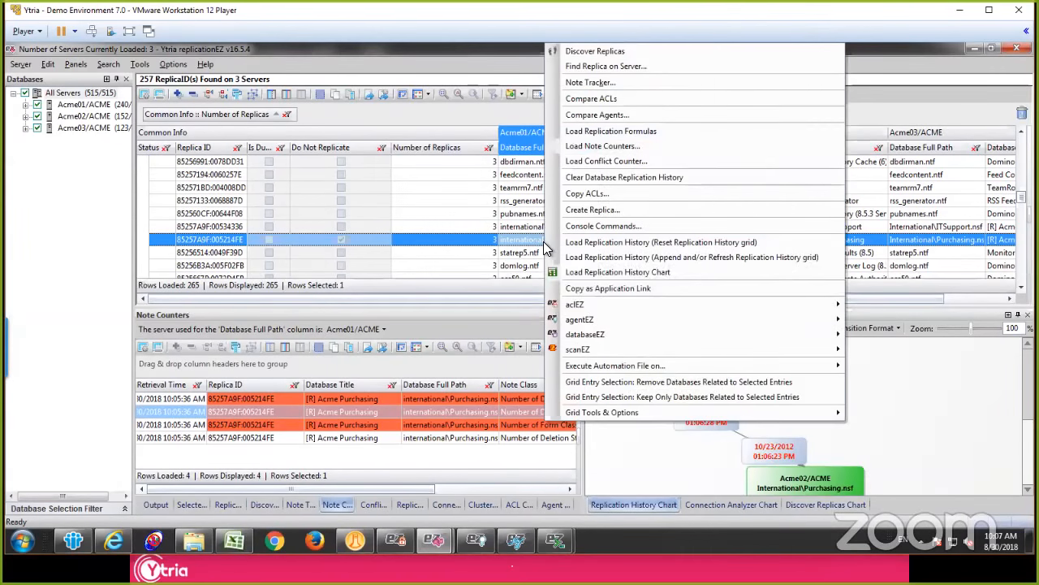
pyautogui.click(514, 242)
pyautogui.rightClick(514, 245)
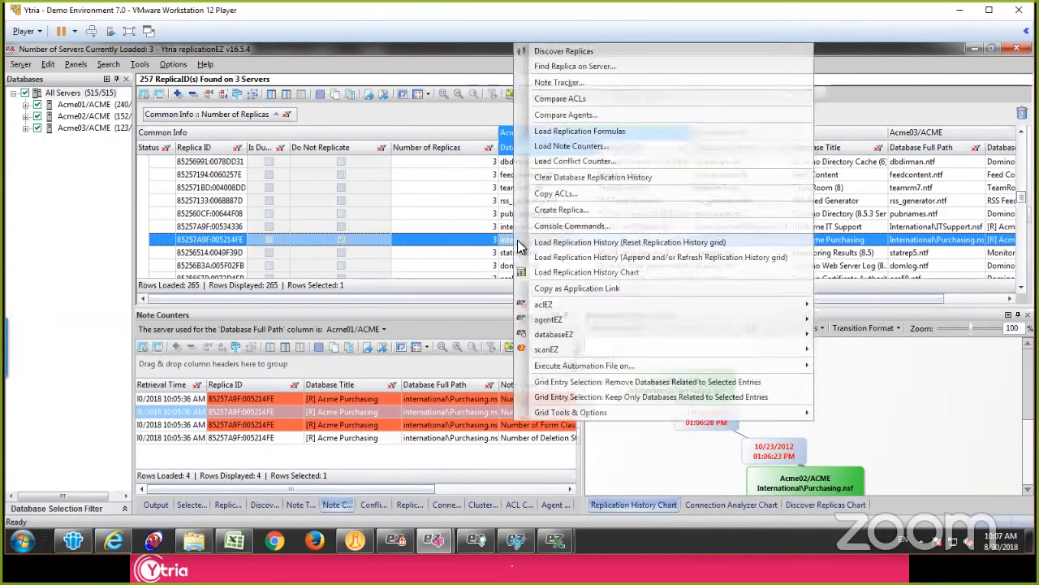
pyautogui.click(584, 178)
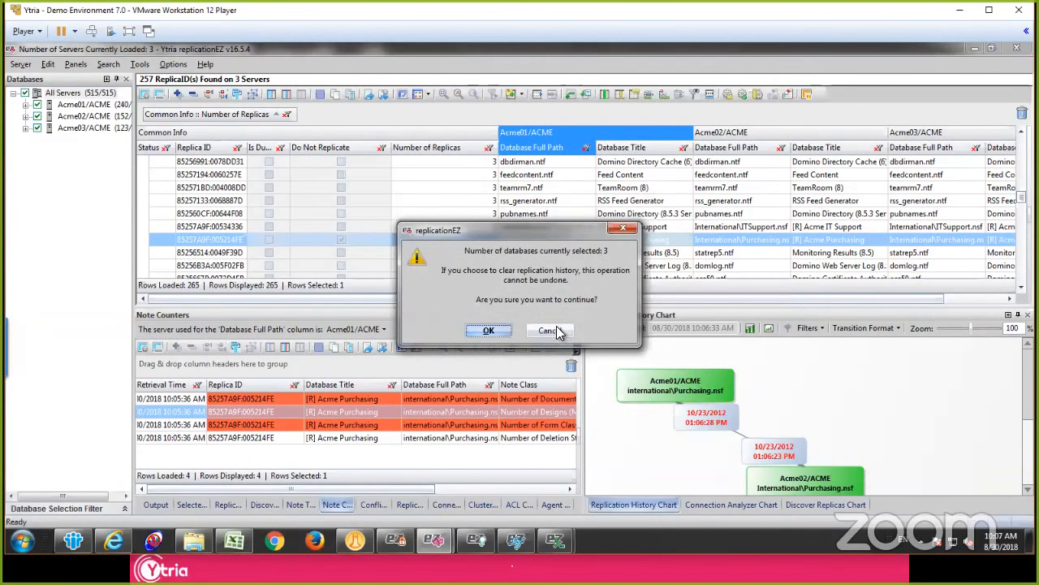
pyautogui.click(559, 331)
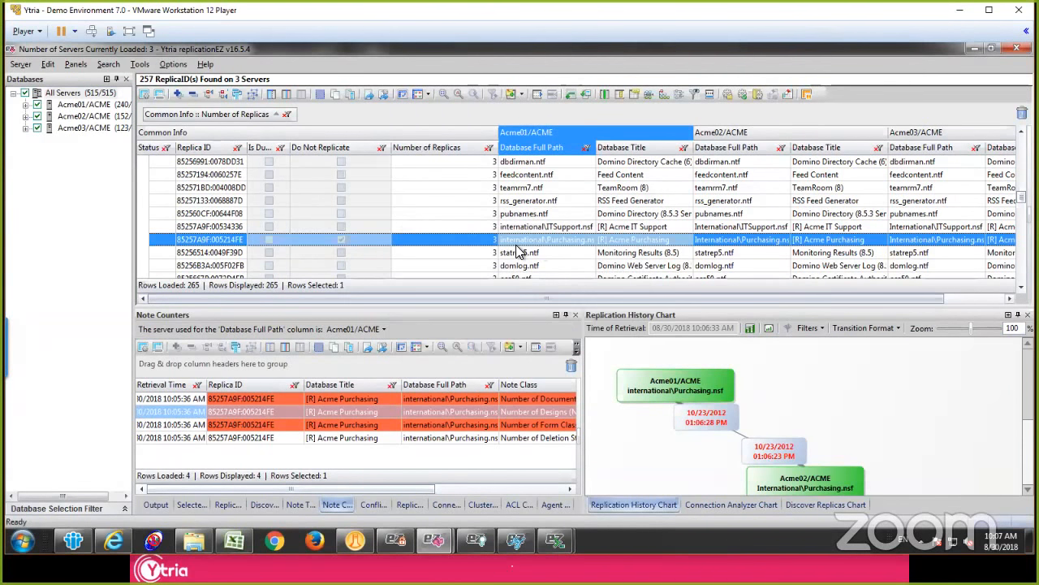
# Step: Narrow the main grid's Do Not Replicate column and compare the Purchasing.nsf setting with the neighbouring databases
pyautogui.moveTo(391, 149); pyautogui.dragTo(374, 154)
pyautogui.click(347, 236)
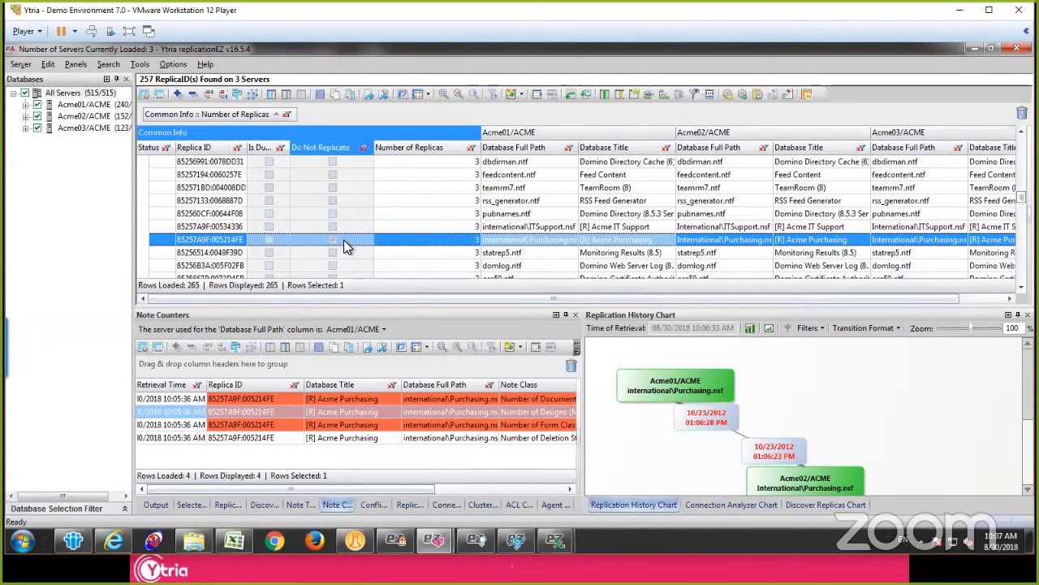
pyautogui.click(345, 240)
pyautogui.click(491, 216)
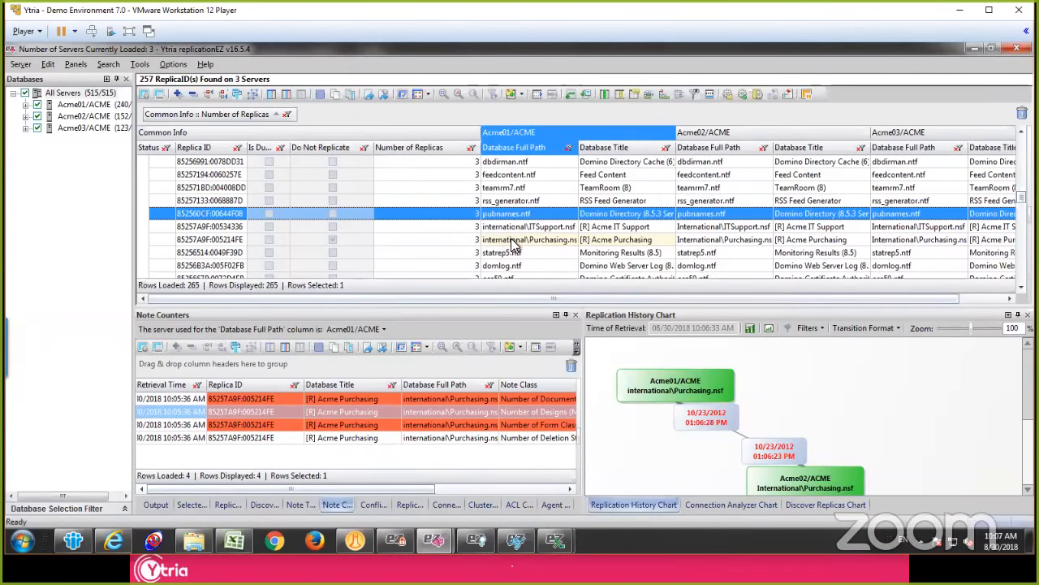
pyautogui.click(347, 240)
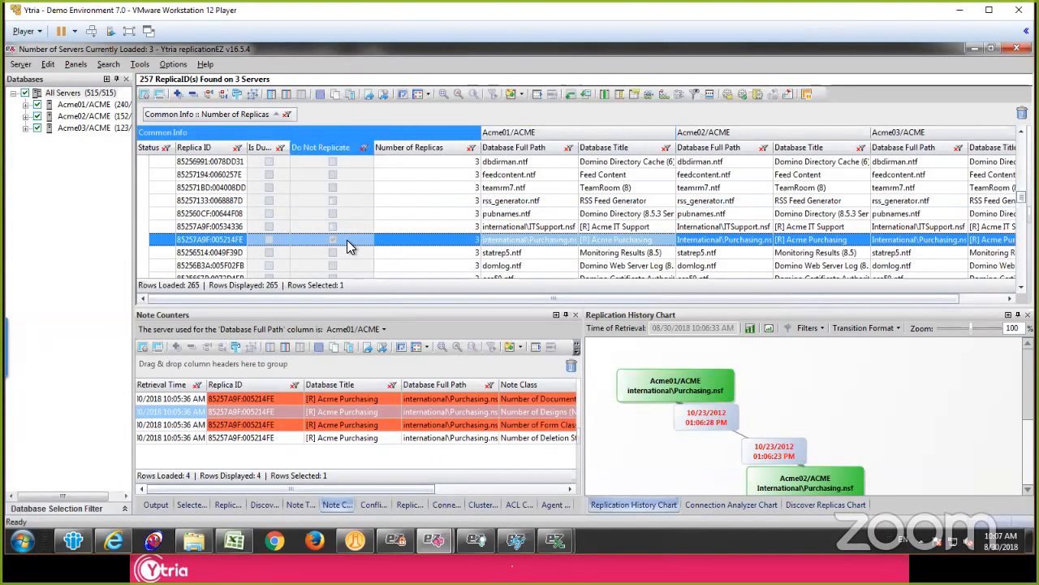
pyautogui.click(564, 240)
pyautogui.click(560, 225)
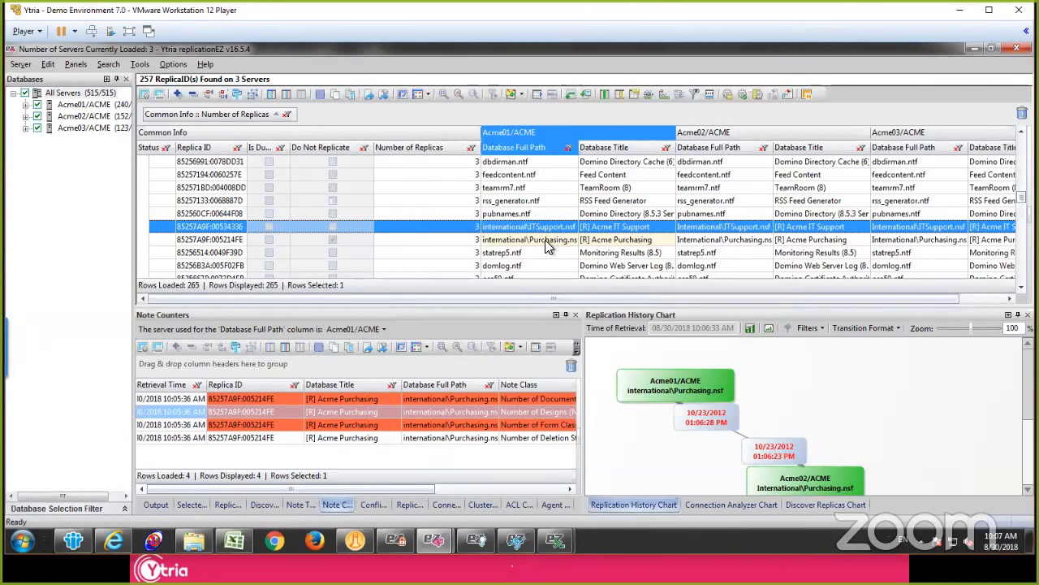
pyautogui.click(550, 239)
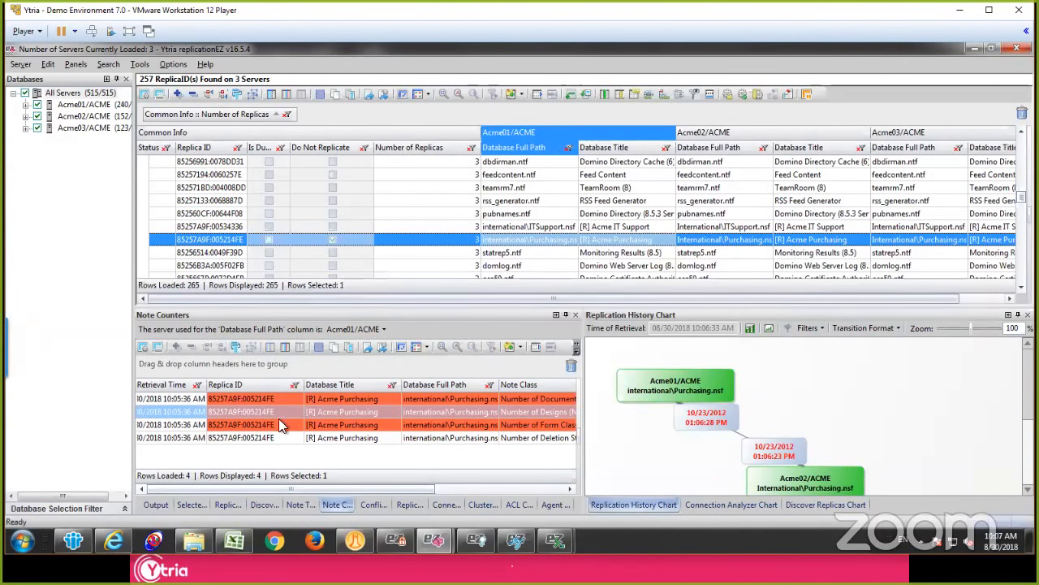
# Step: Show the individual Purchasing.nsf replicas in the Selected Databases list and widen its Do Not Replicate column
pyautogui.click(189, 505)
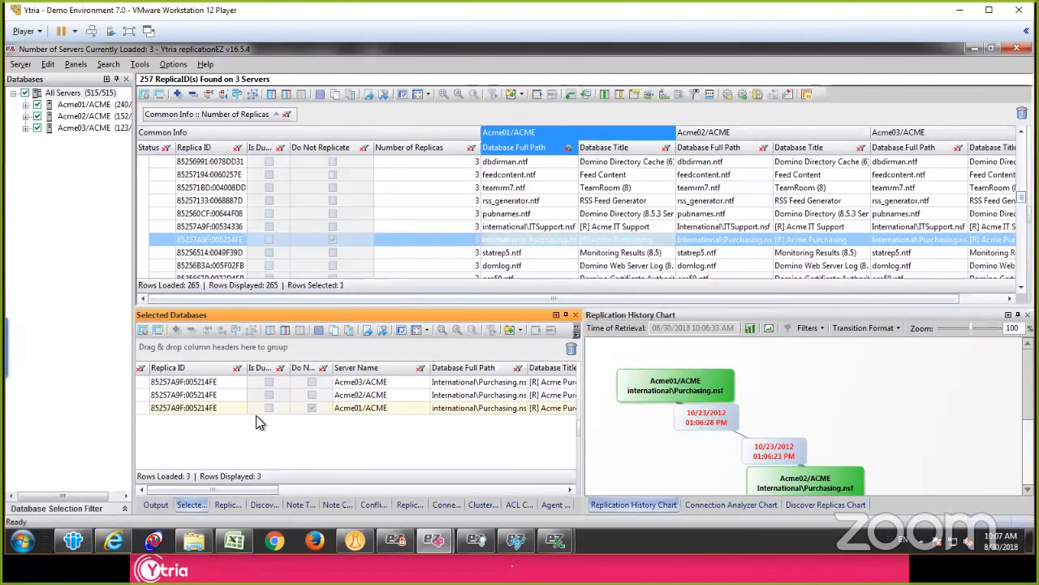
pyautogui.click(316, 409)
pyautogui.moveTo(332, 367); pyautogui.dragTo(387, 367)
# Step: Turn off temporarily disabled replication in the Acme01/ACME Purchasing replica's replication properties, and discard the modification without saving
pyautogui.rightClick(346, 403)
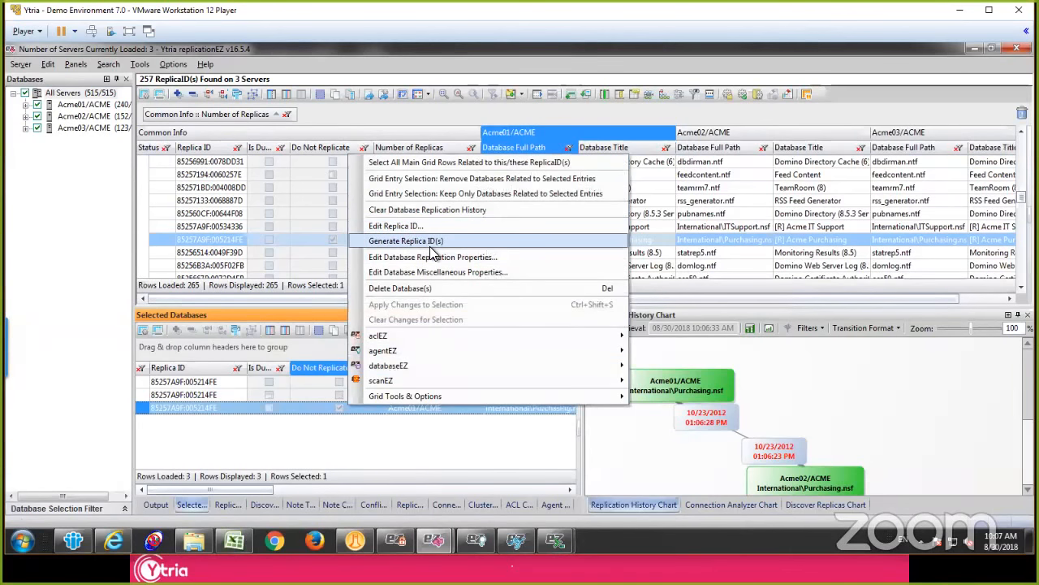
pyautogui.click(443, 258)
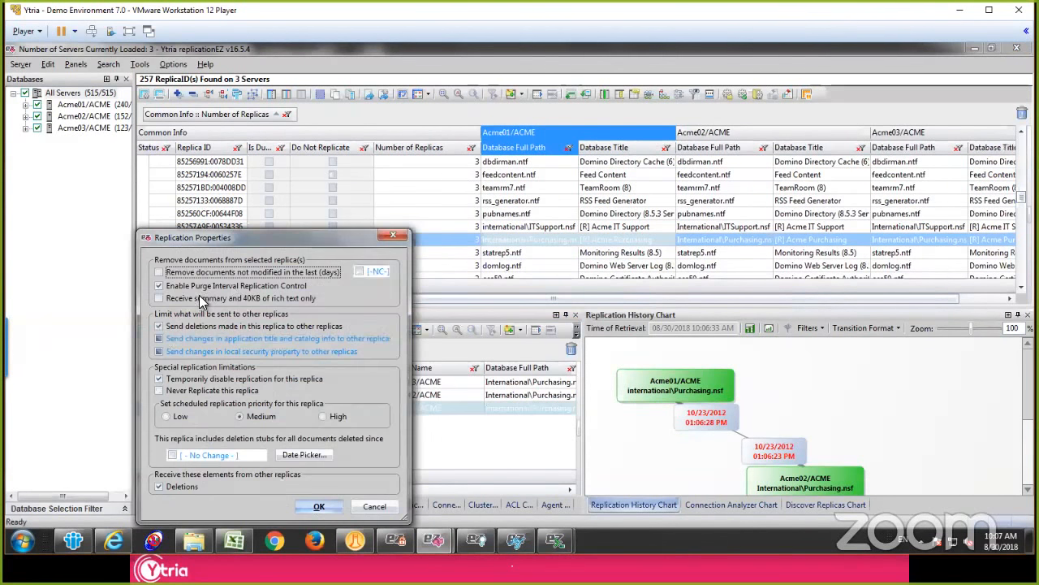
pyautogui.click(200, 379)
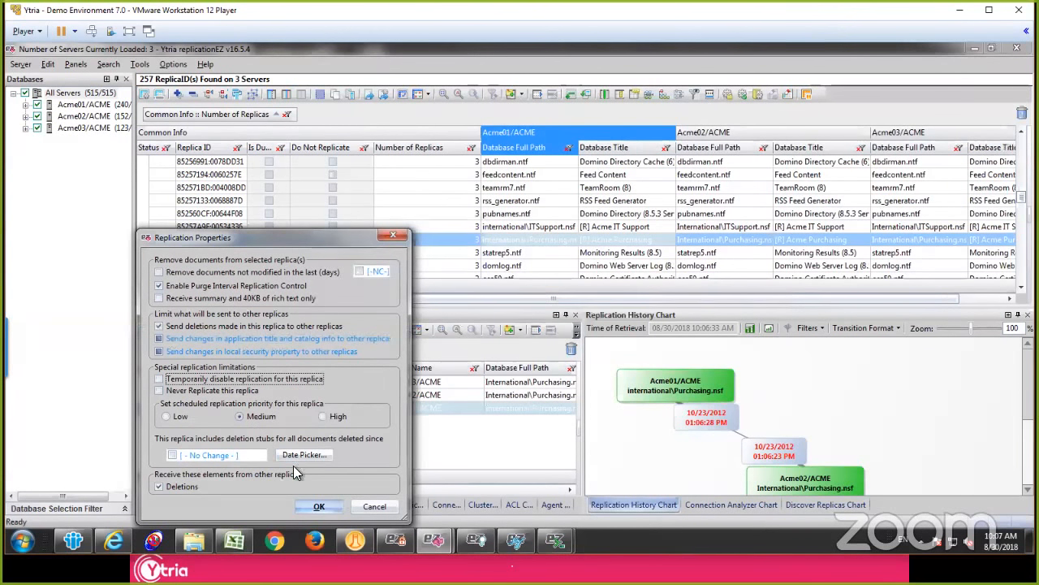
pyautogui.click(323, 506)
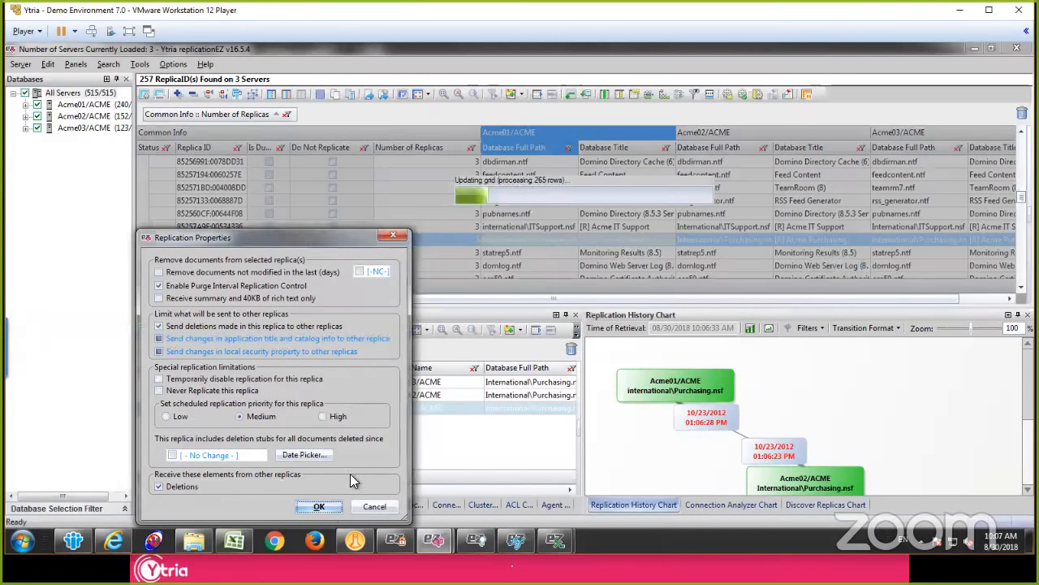
pyautogui.click(377, 386)
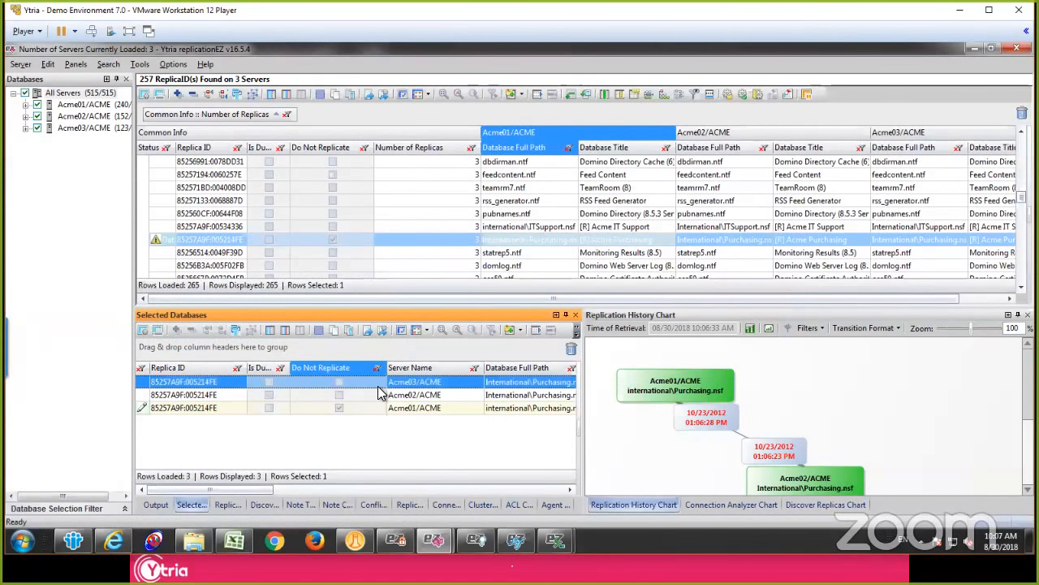
pyautogui.click(504, 212)
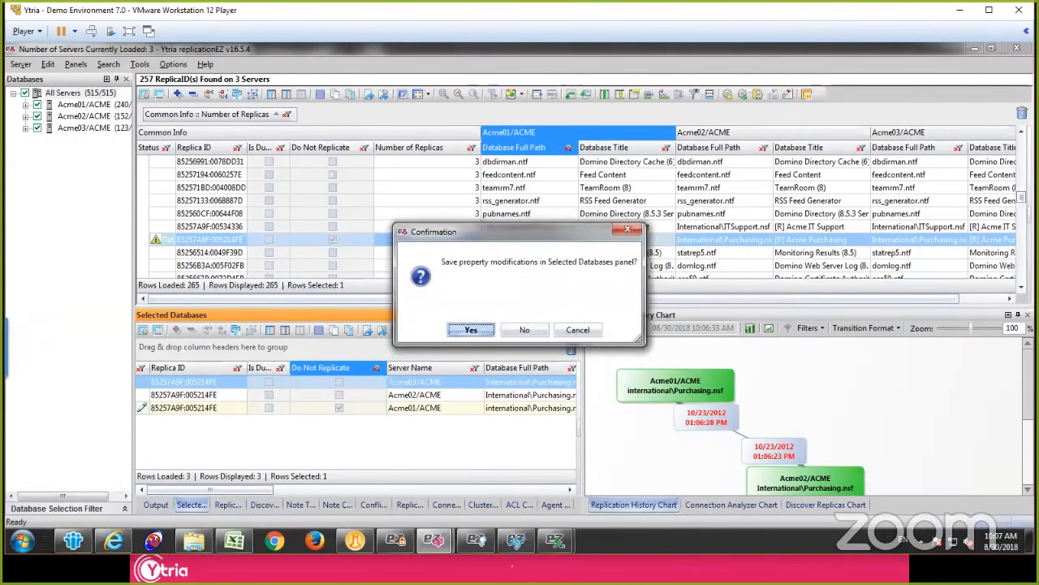
pyautogui.click(526, 331)
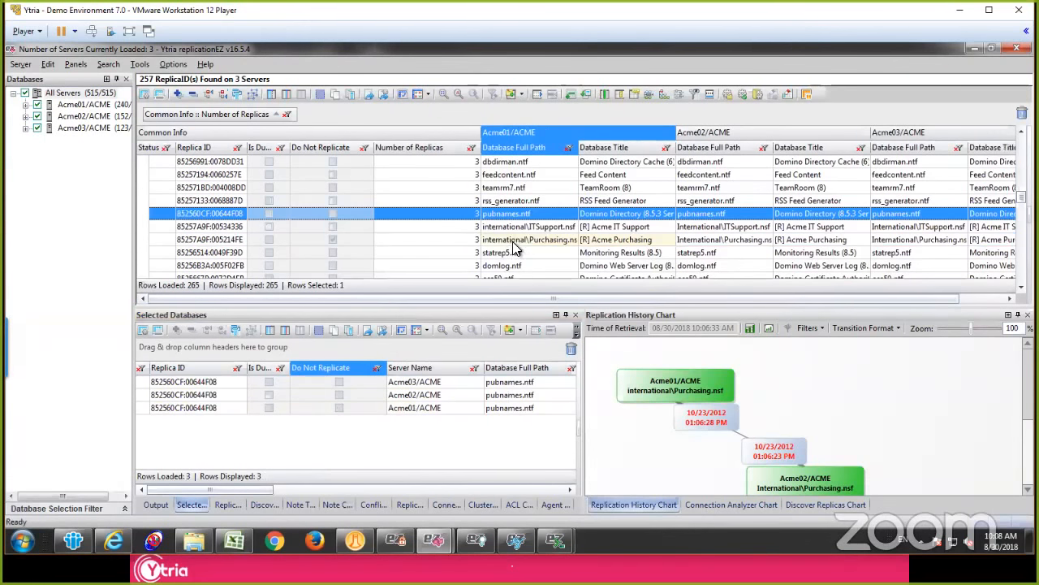
pyautogui.click(514, 241)
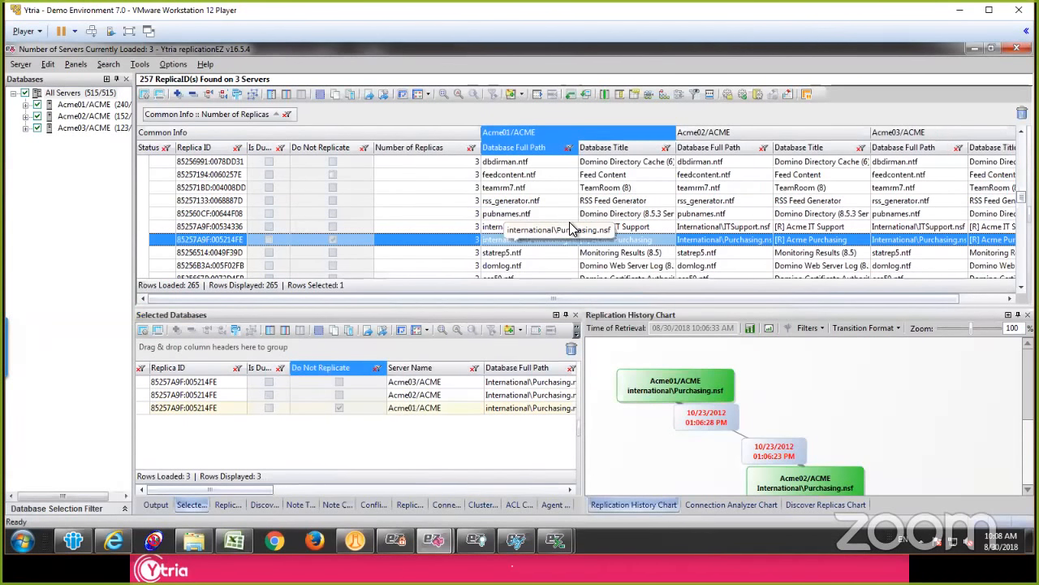
pyautogui.click(541, 215)
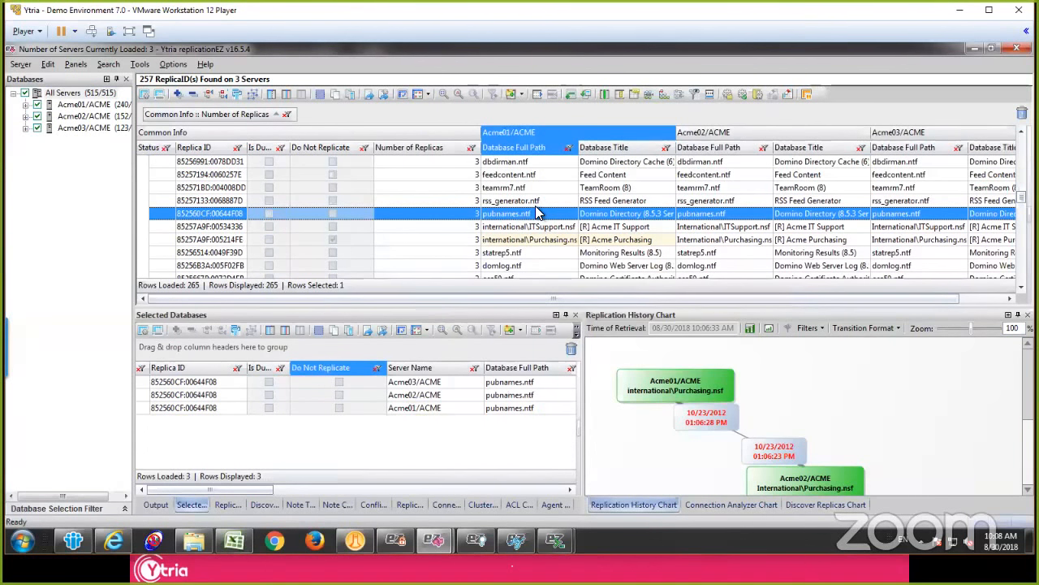
pyautogui.click(513, 241)
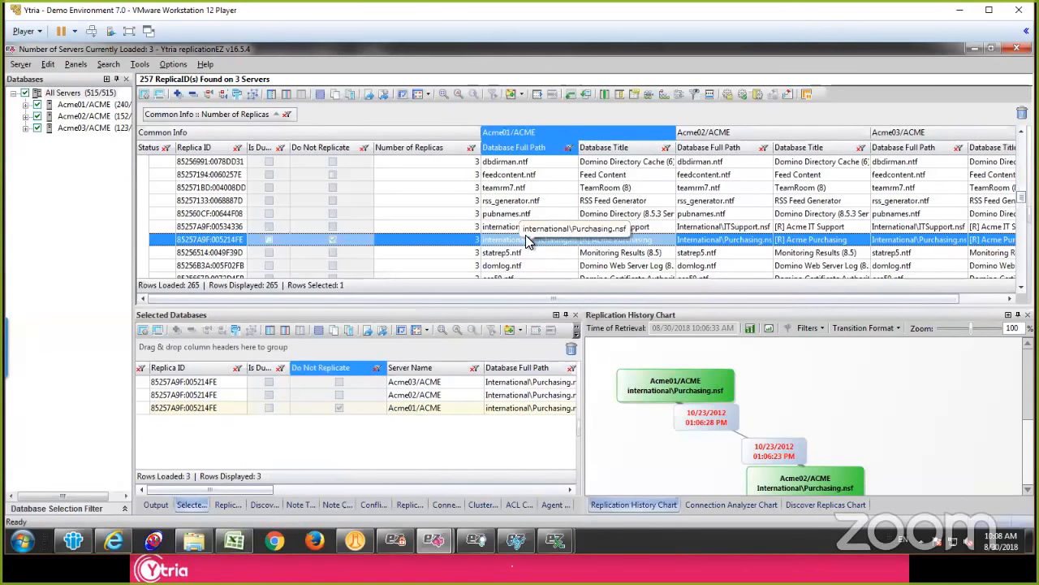
pyautogui.click(499, 230)
# Step: Select all databases of the 3-replica group in the main grid, from doclbw7.ntf through dsgnsyn.ntf
pyautogui.scroll(12, 498, 231)
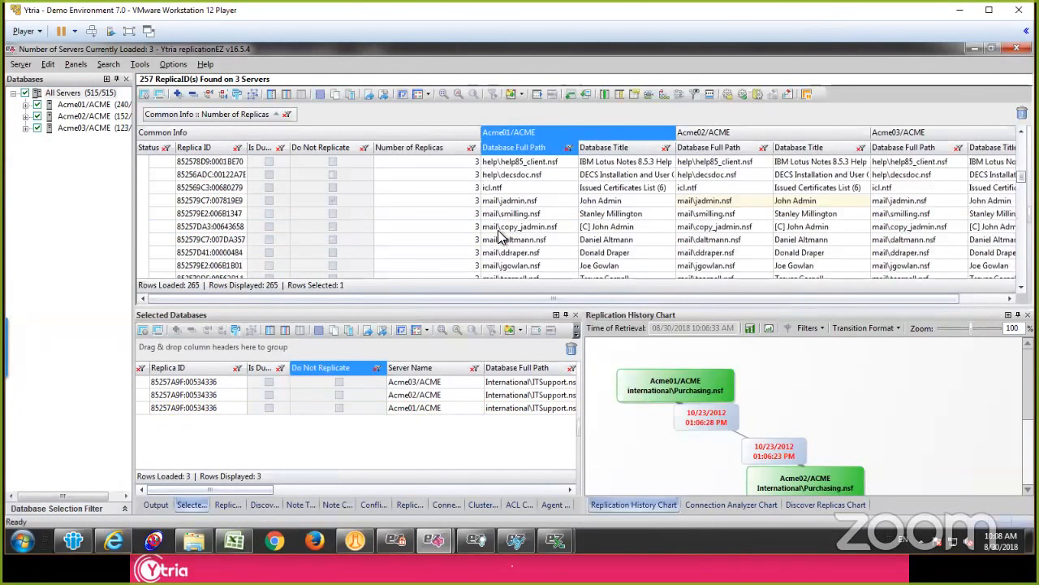
pyautogui.scroll(5, 529, 223)
pyautogui.click(533, 209)
pyautogui.scroll(-3, 529, 218)
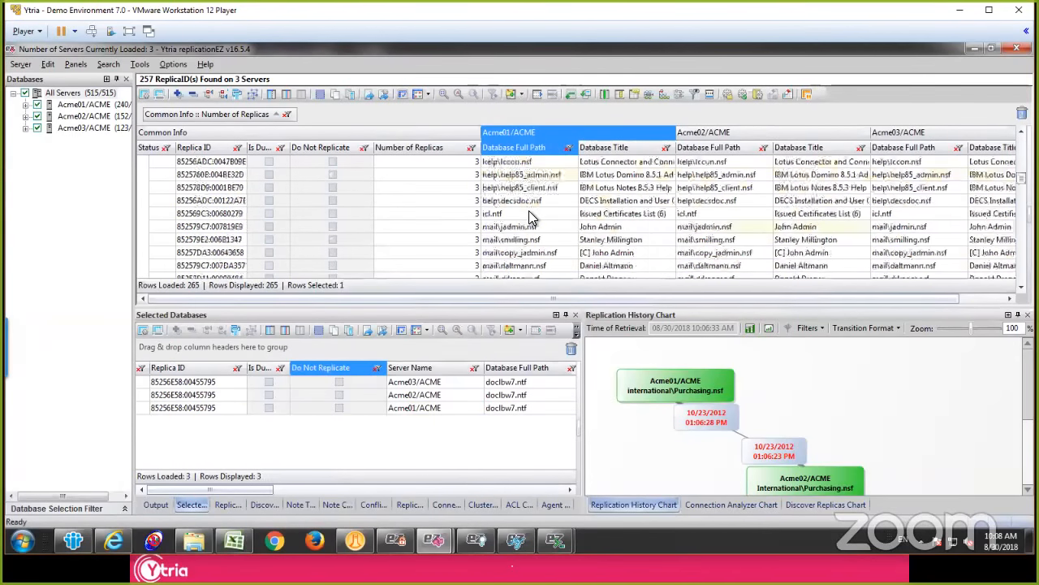
pyautogui.scroll(-10, 529, 210)
pyautogui.click(510, 266)
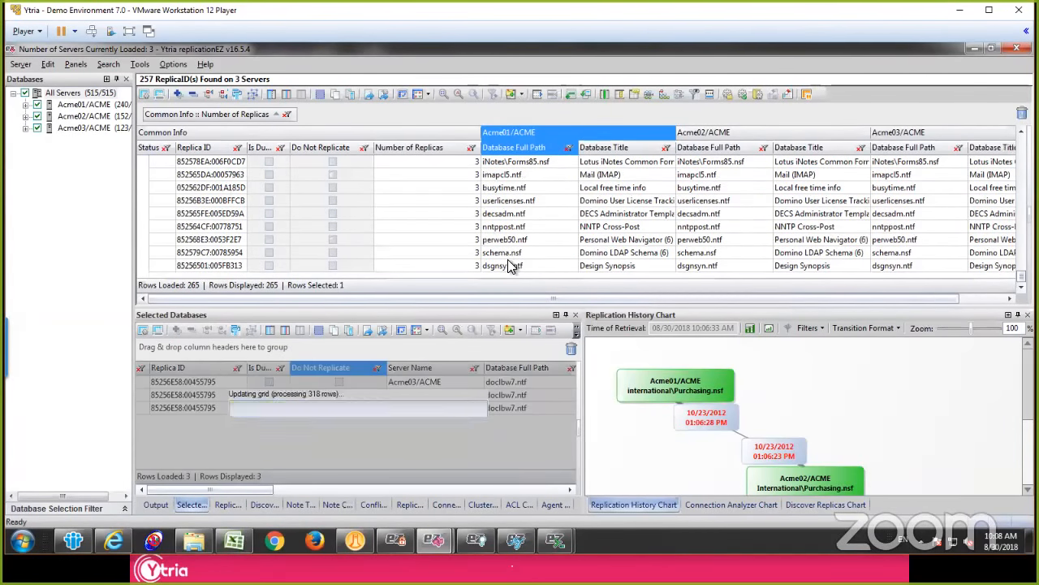
# Step: Load only the Number of Documents (Data) note counter for the selected databases, without reloading previously retrieved counters
pyautogui.rightClick(501, 233)
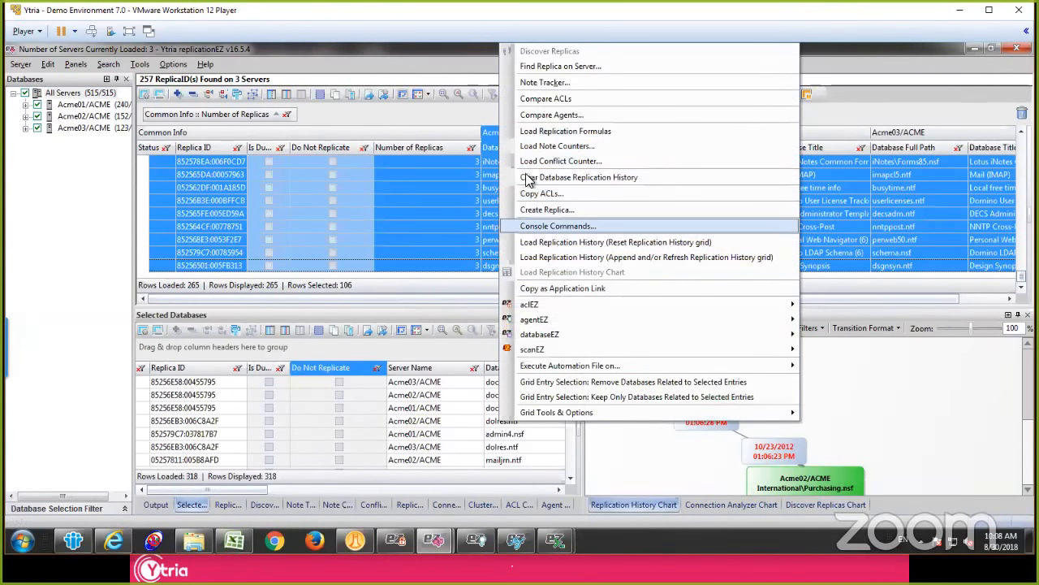
pyautogui.click(555, 147)
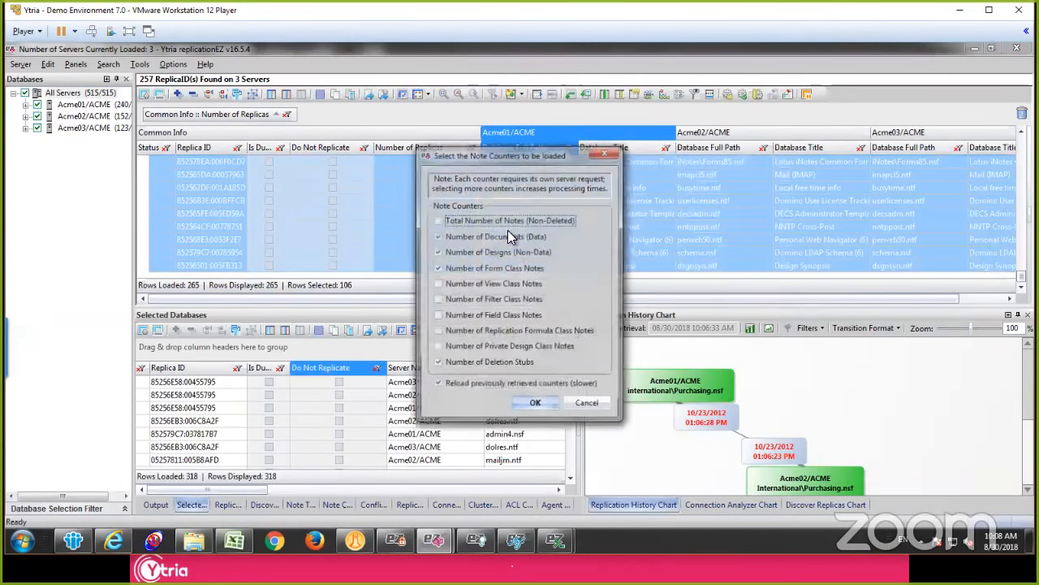
pyautogui.click(454, 252)
pyautogui.click(452, 271)
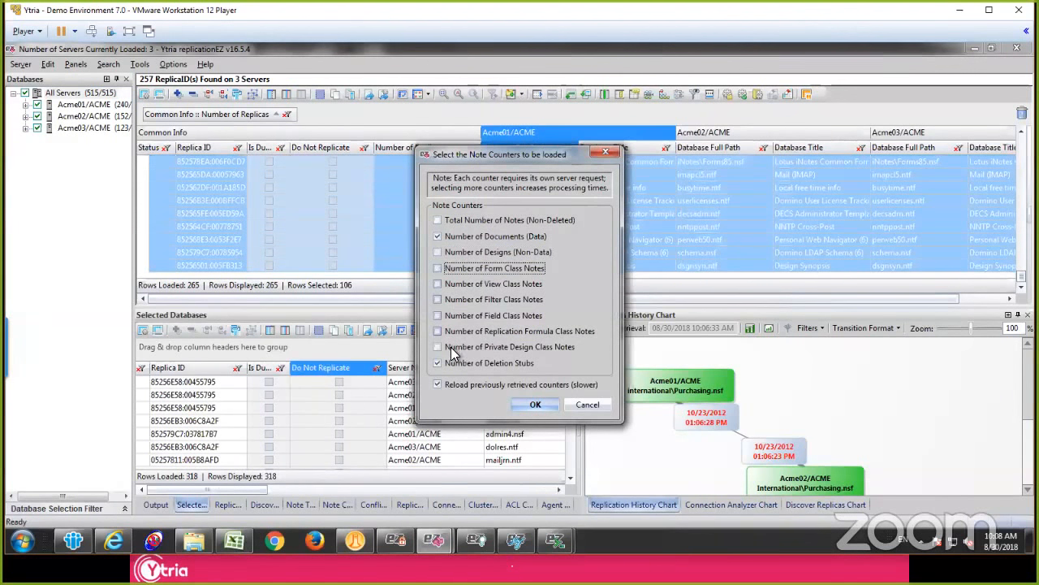
pyautogui.click(462, 383)
pyautogui.click(459, 363)
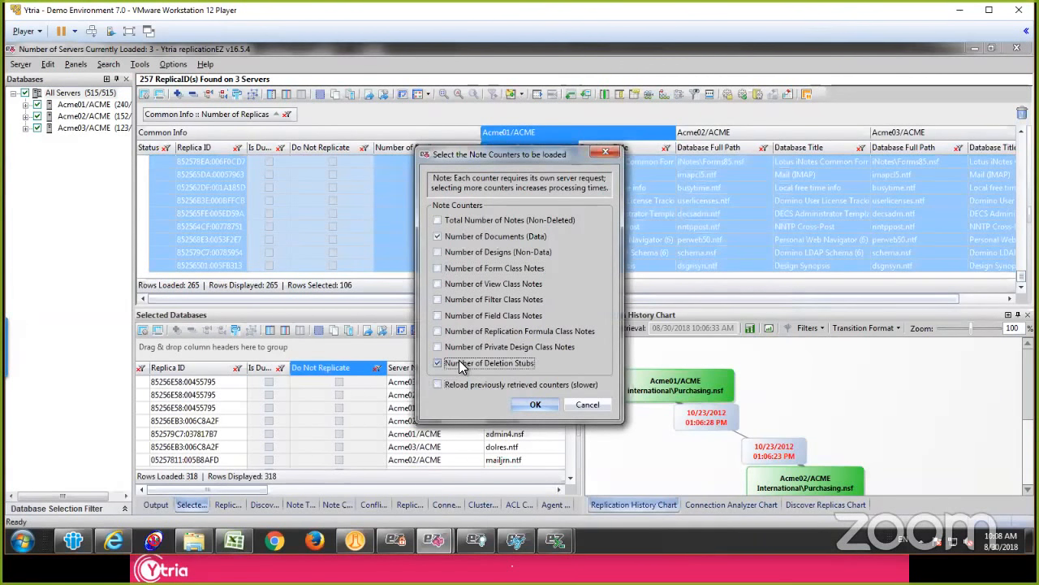
pyautogui.click(535, 404)
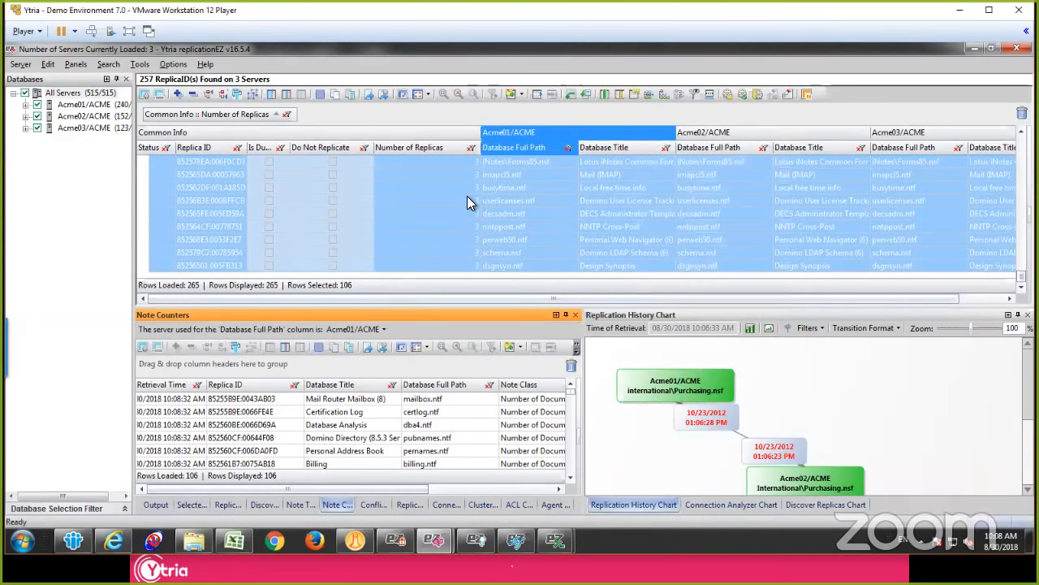
# Step: Widen the Note Counters panel and fit its Inconsistency Found column to the full heading
pyautogui.click(375, 399)
pyautogui.moveTo(572, 390); pyautogui.dragTo(867, 410)
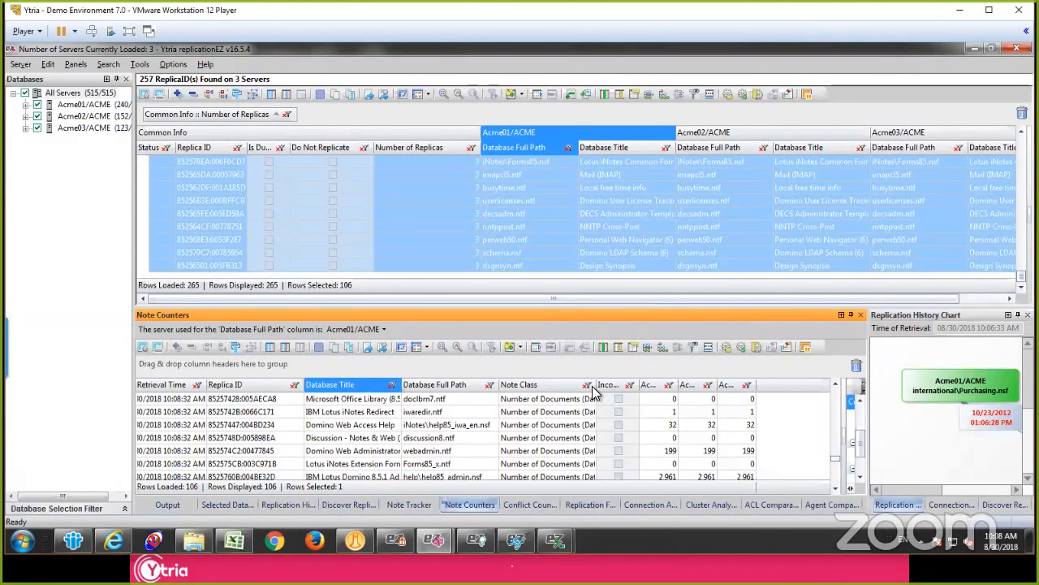
pyautogui.doubleClick(638, 391)
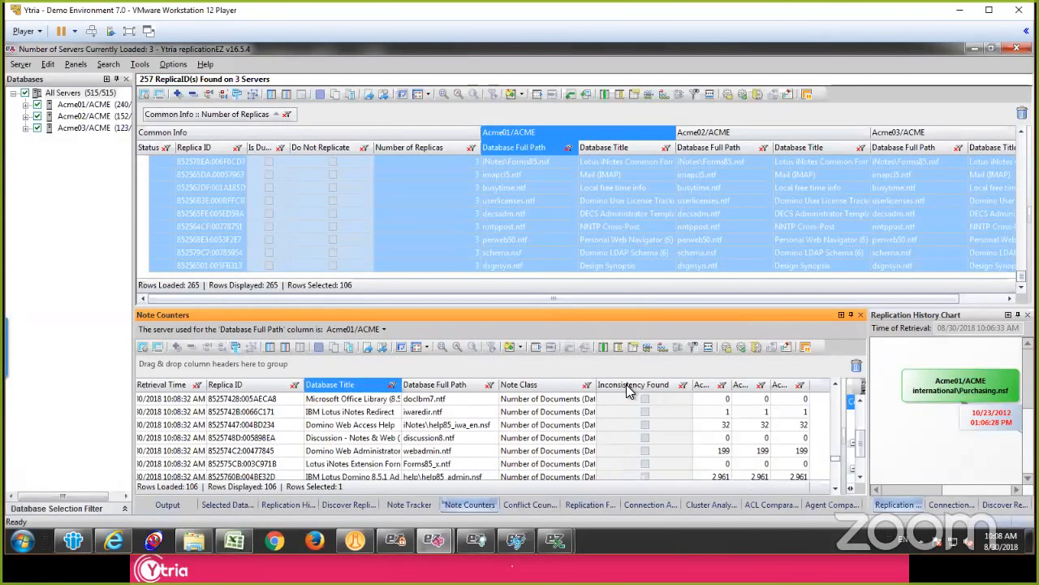
# Step: Group the note counters by Inconsistency Found, collapse the groups, and expand only the Checked group
pyautogui.moveTo(624, 391); pyautogui.dragTo(569, 366)
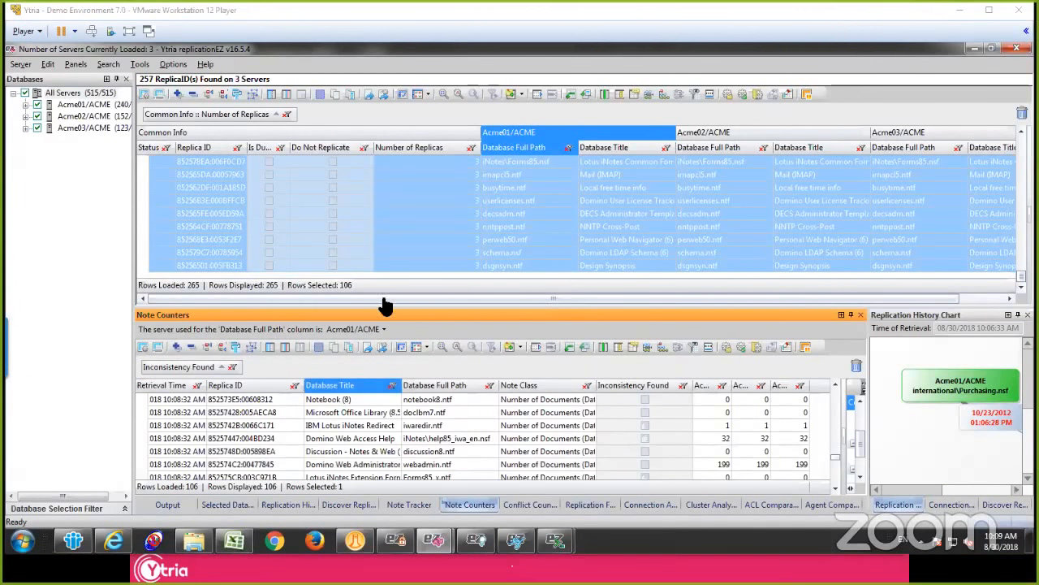
pyautogui.click(443, 402)
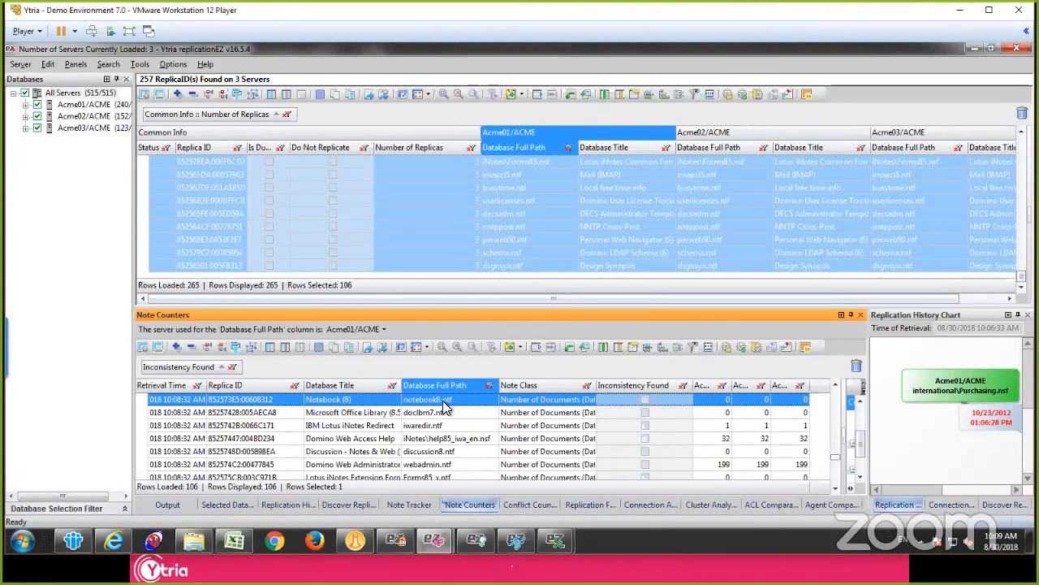
pyautogui.click(165, 415)
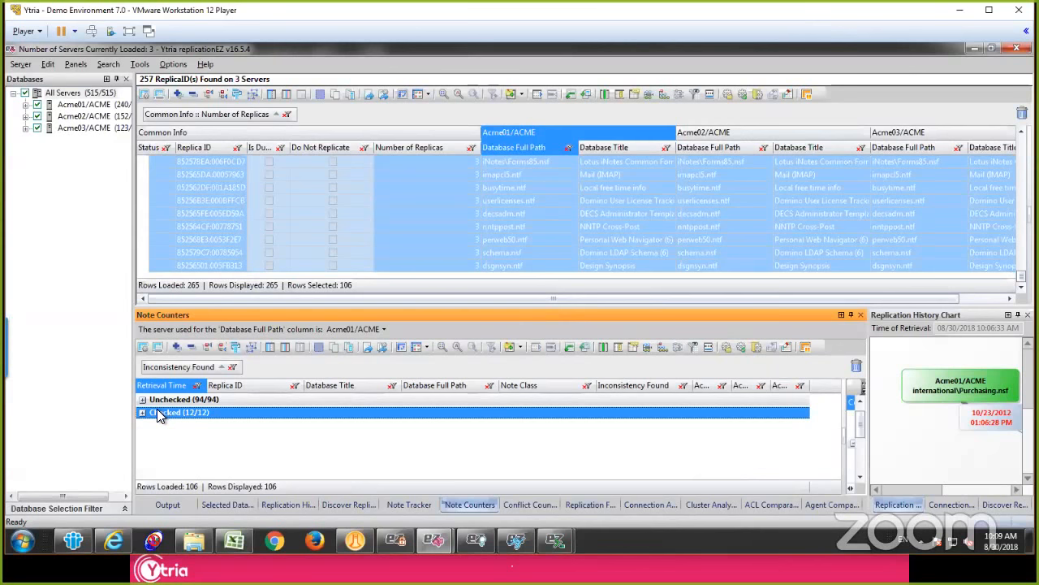
pyautogui.click(143, 414)
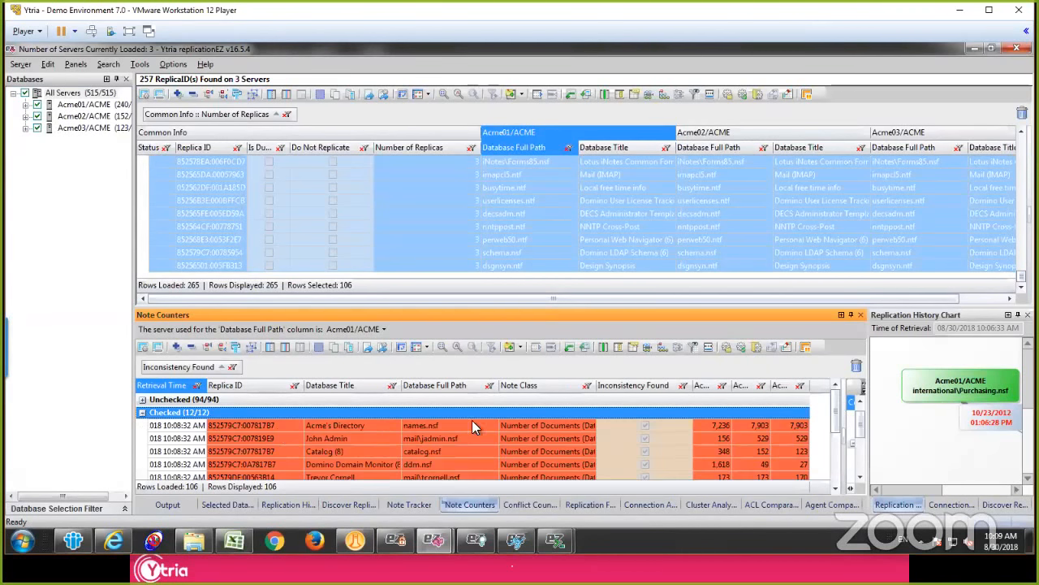
# Step: Examine the document counts per server for the databases in the Checked group of Note Counters
pyautogui.click(617, 424)
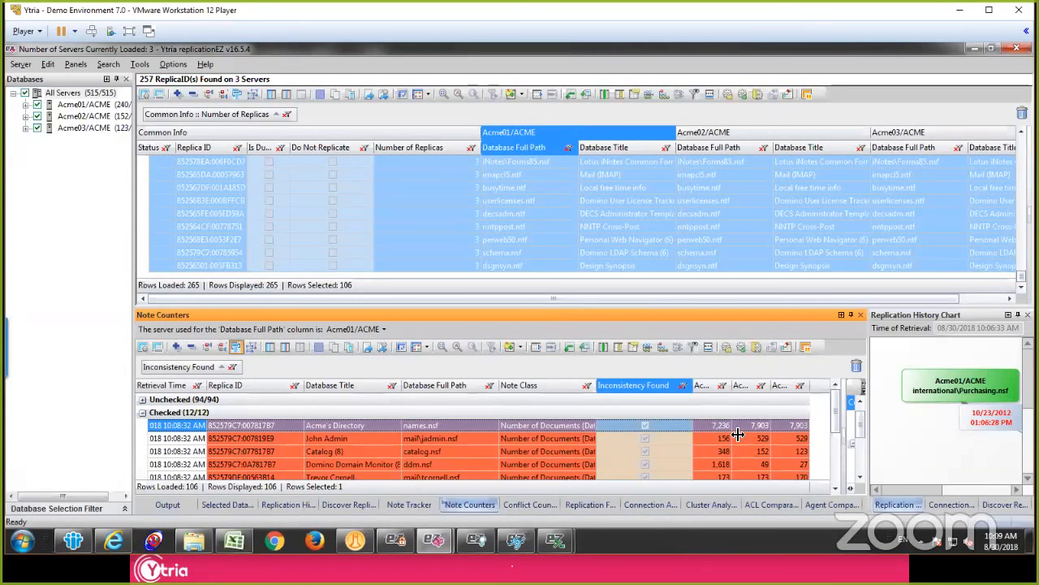
pyautogui.press('Right')
pyautogui.press('Right')
pyautogui.press('Right')
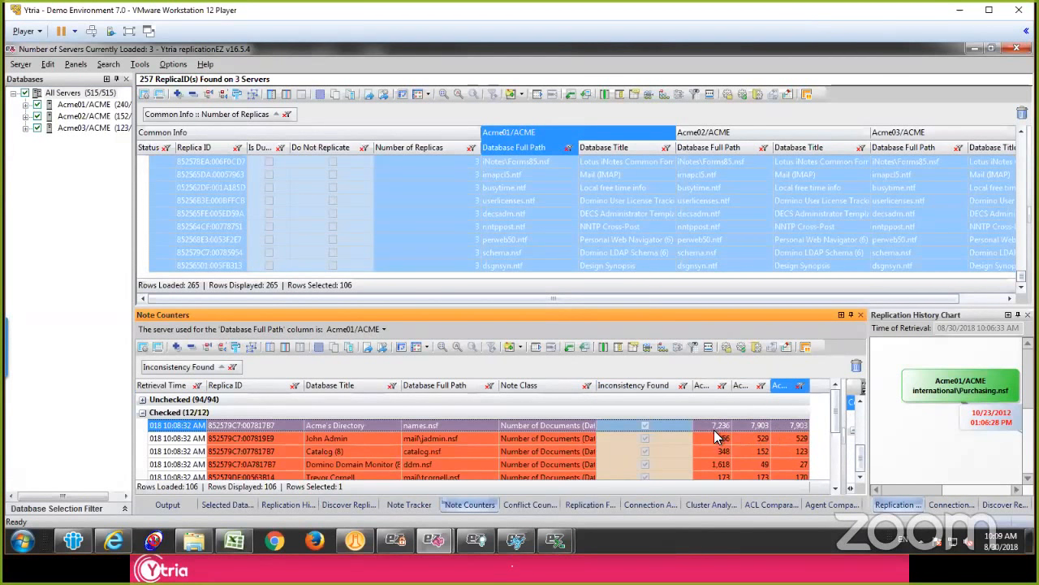
pyautogui.click(704, 424)
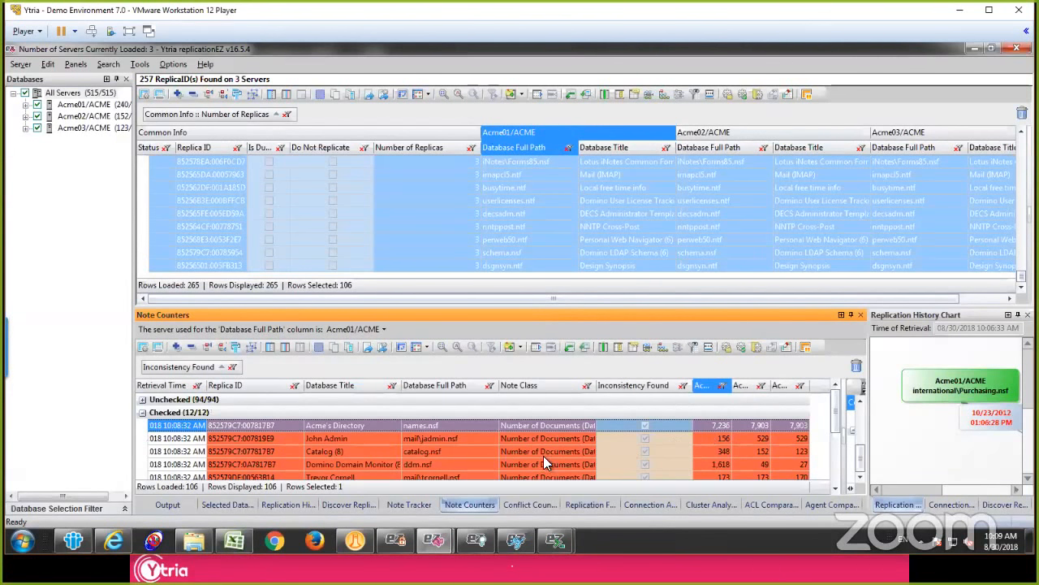
pyautogui.scroll(-5, 536, 456)
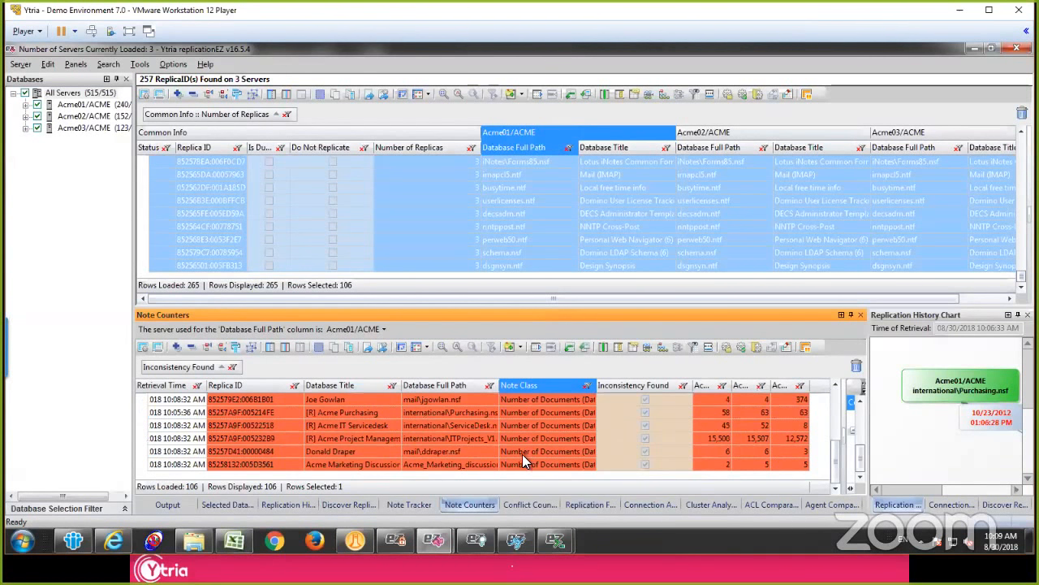
pyautogui.scroll(4, 528, 451)
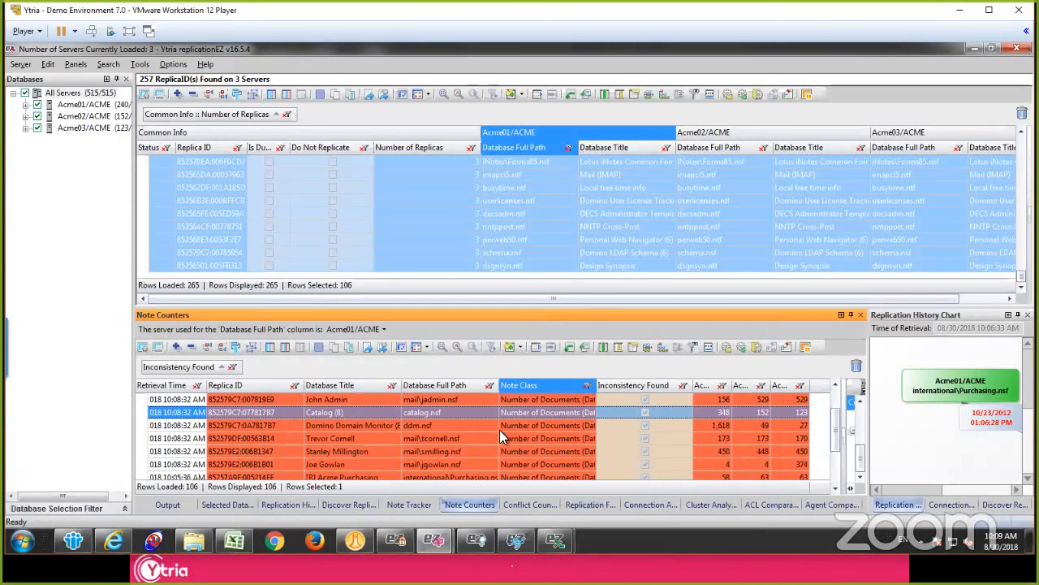
pyautogui.click(497, 426)
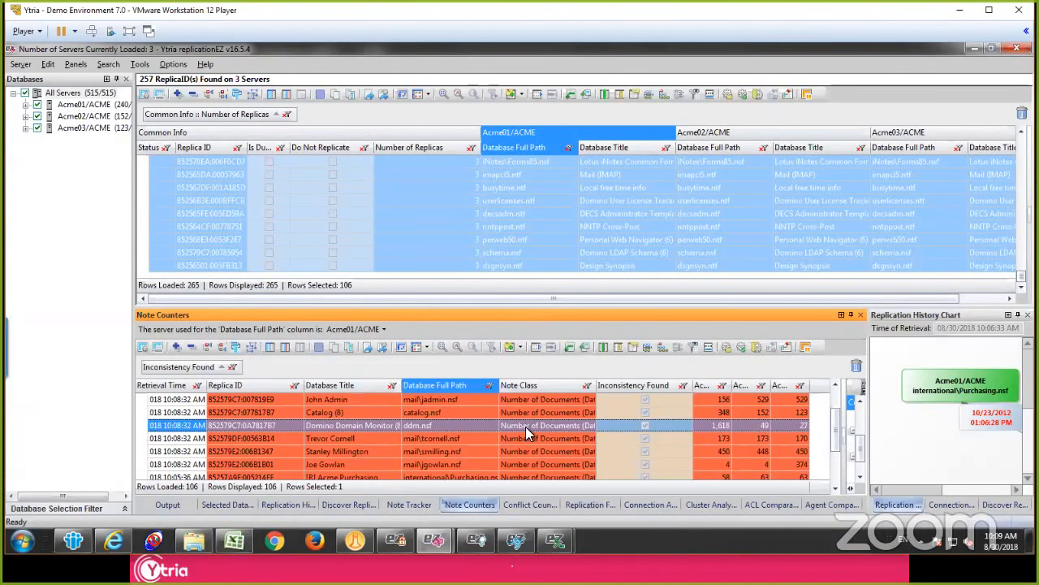
pyautogui.scroll(-1, 526, 427)
# Step: Select the [R] Acme IT Servicedesk note counter entry and compare its document counts across the servers
pyautogui.click(445, 447)
pyautogui.rightClick(464, 448)
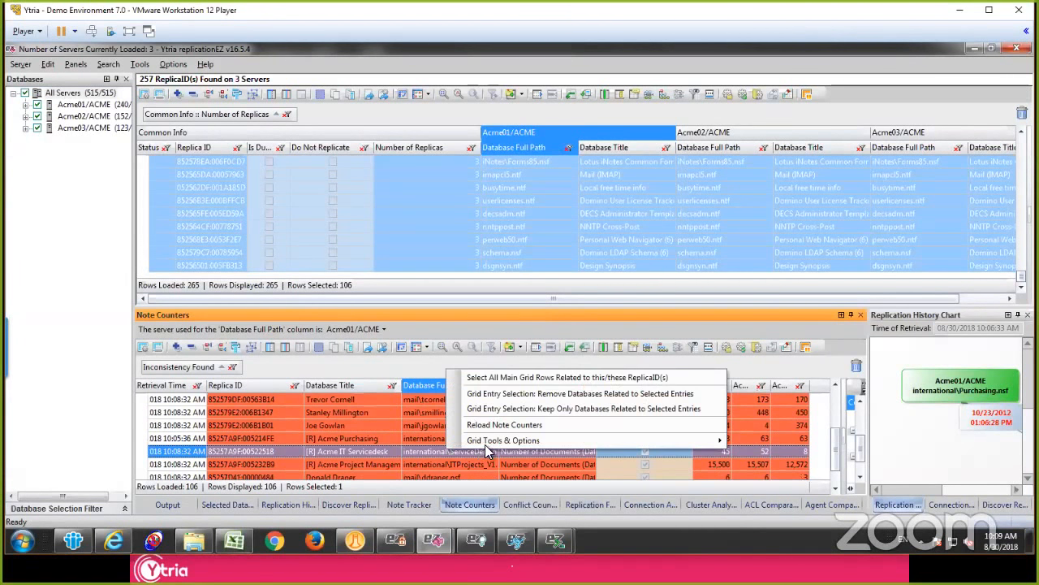
pyautogui.click(730, 451)
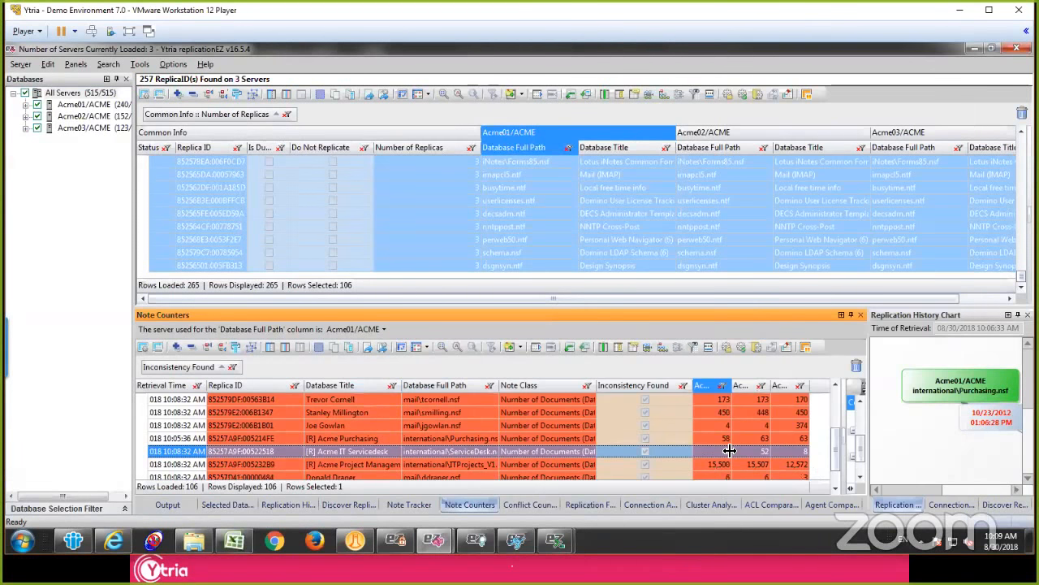
pyautogui.click(762, 450)
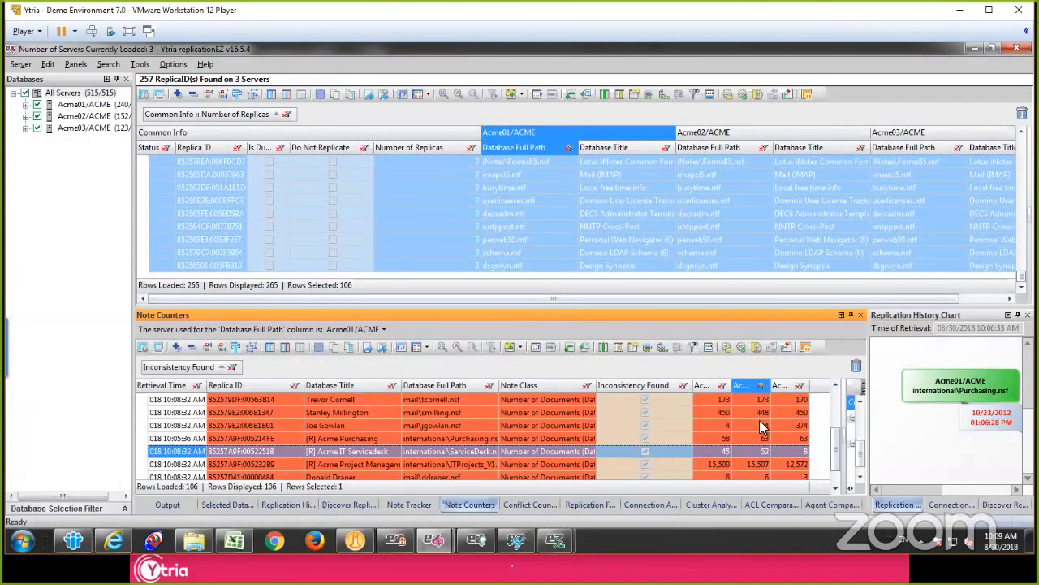
# Step: Widen the Acme01/ACME, Acme02/ACME and Acme03/ACME count columns in Note Counters to make the server names readable
pyautogui.moveTo(768, 385); pyautogui.dragTo(798, 384)
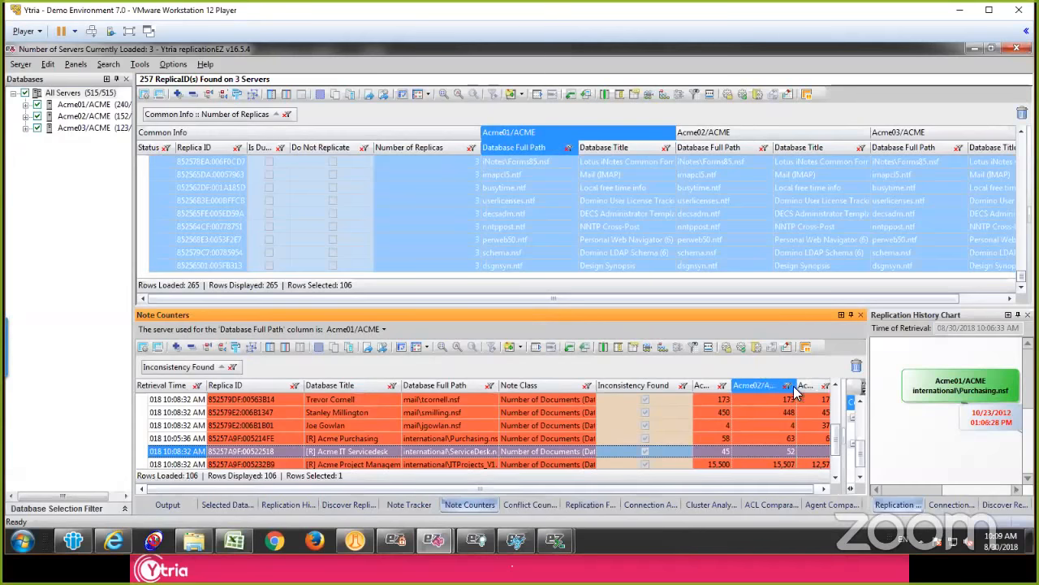
pyautogui.click(569, 458)
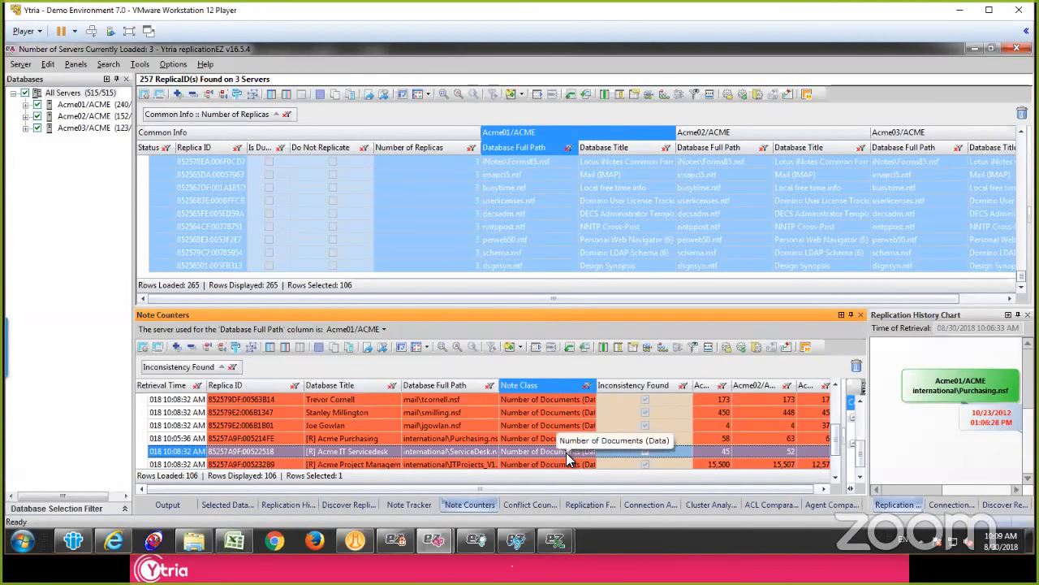
pyautogui.moveTo(592, 488); pyautogui.dragTo(669, 486)
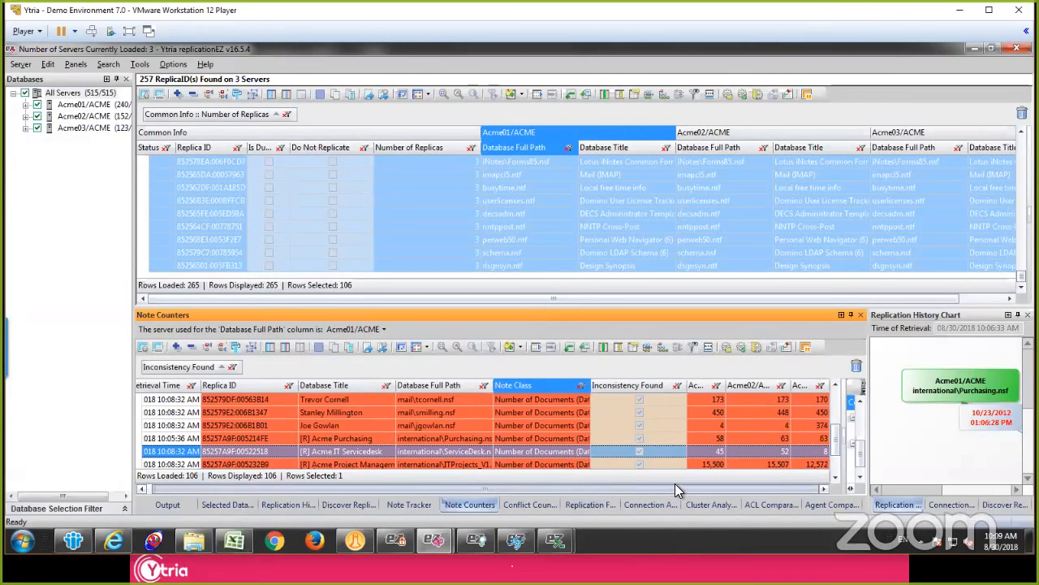
pyautogui.click(739, 454)
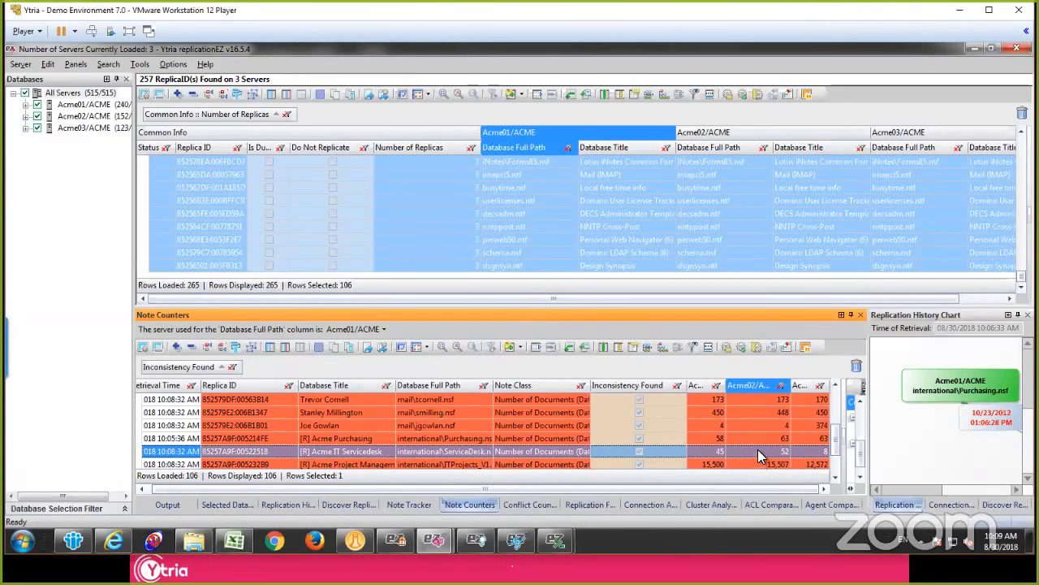
pyautogui.click(716, 457)
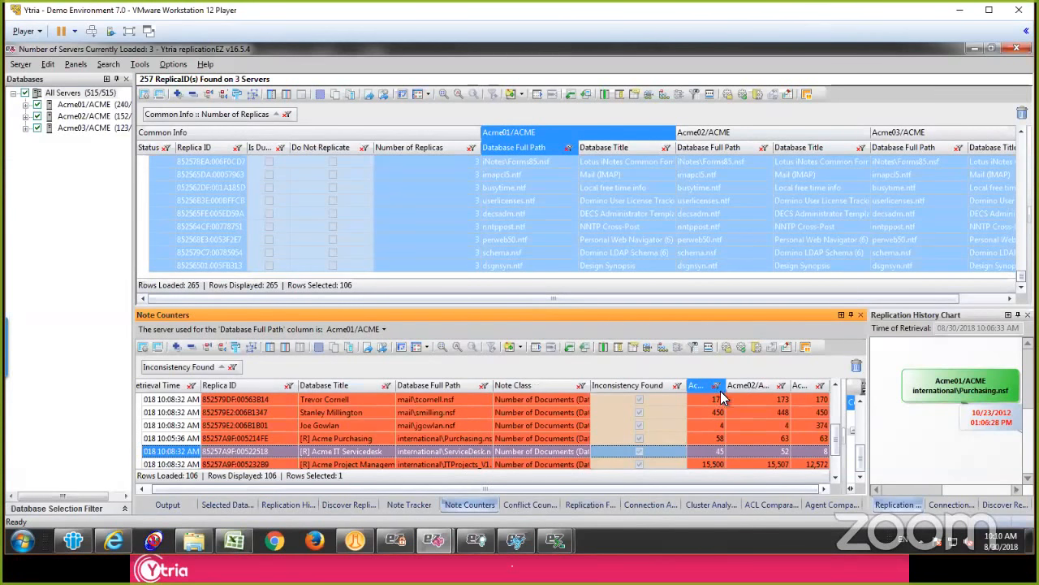
pyautogui.moveTo(727, 383); pyautogui.dragTo(758, 382)
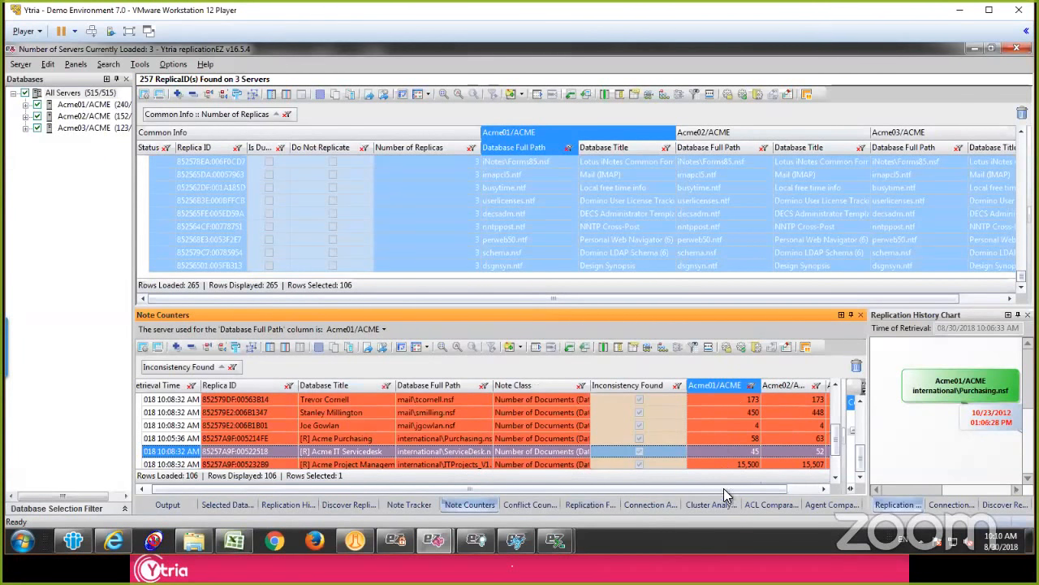
pyautogui.moveTo(732, 491); pyautogui.dragTo(766, 491)
pyautogui.moveTo(828, 385); pyautogui.dragTo(894, 383)
pyautogui.moveTo(735, 488); pyautogui.dragTo(800, 488)
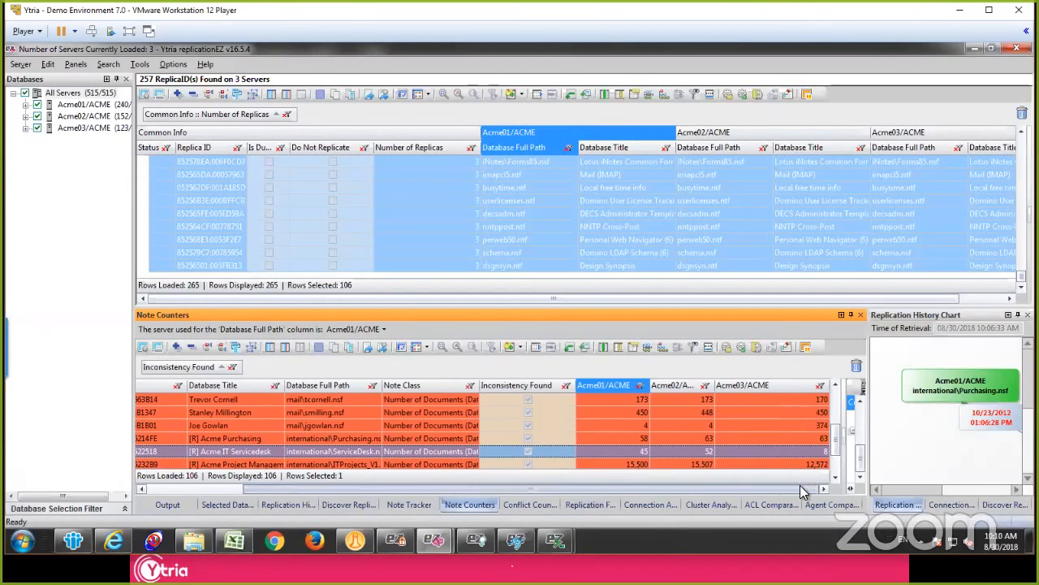
# Step: Select the main grid row related to the replica ID of [R] Acme IT Servicedesk from its note counter entry
pyautogui.click(683, 453)
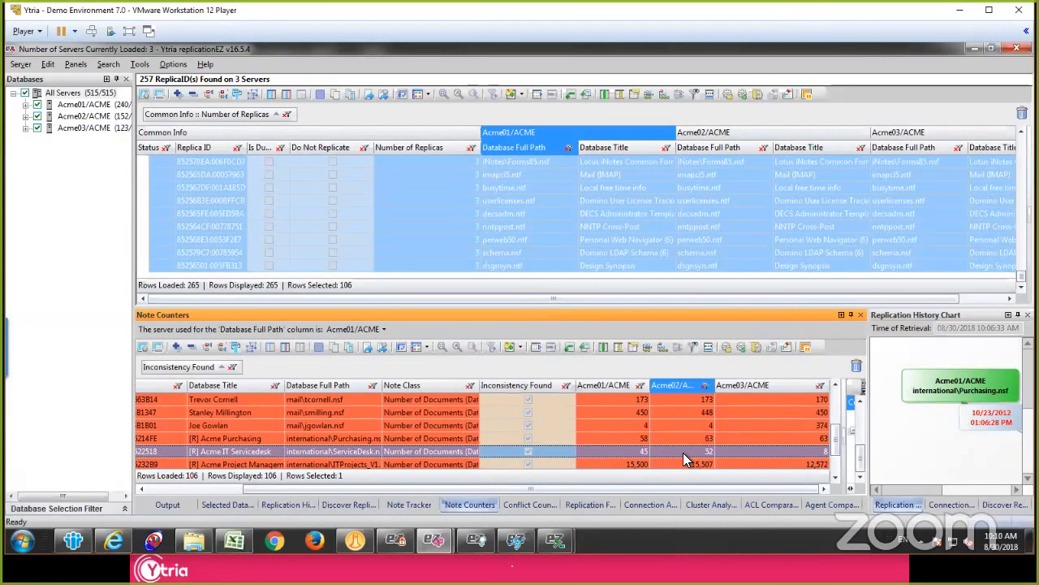
pyautogui.rightClick(682, 453)
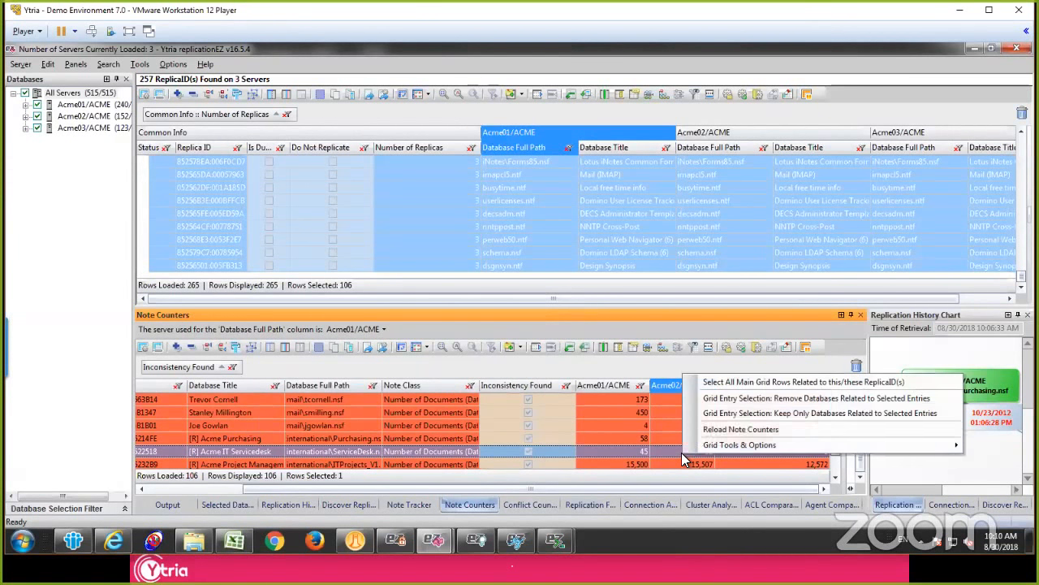
pyautogui.click(746, 382)
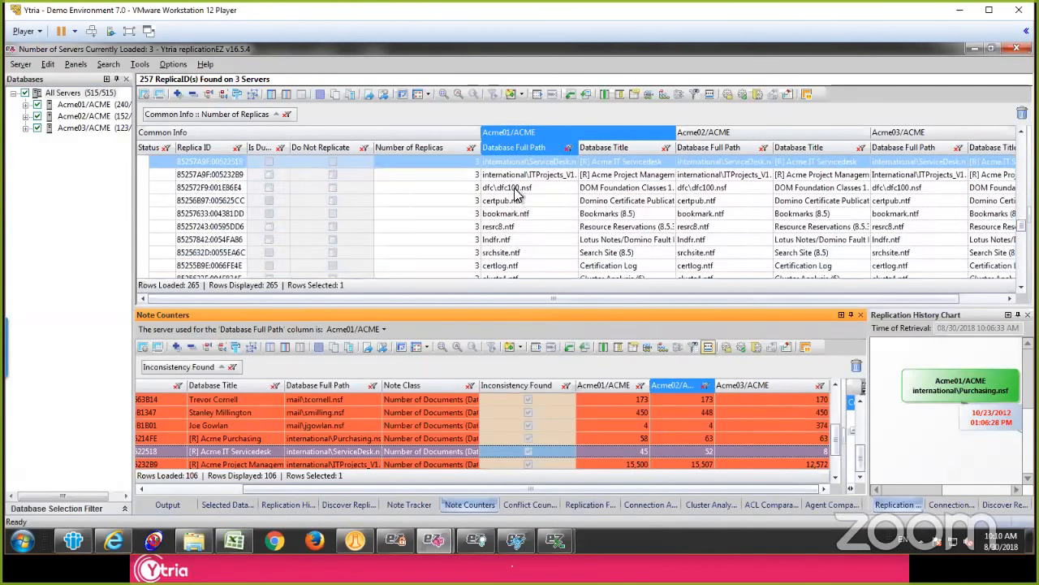
# Step: Launch scanEZ's Replication Auditor for the [R] Acme IT Servicedesk database from the main grid
pyautogui.click(524, 163)
pyautogui.rightClick(524, 164)
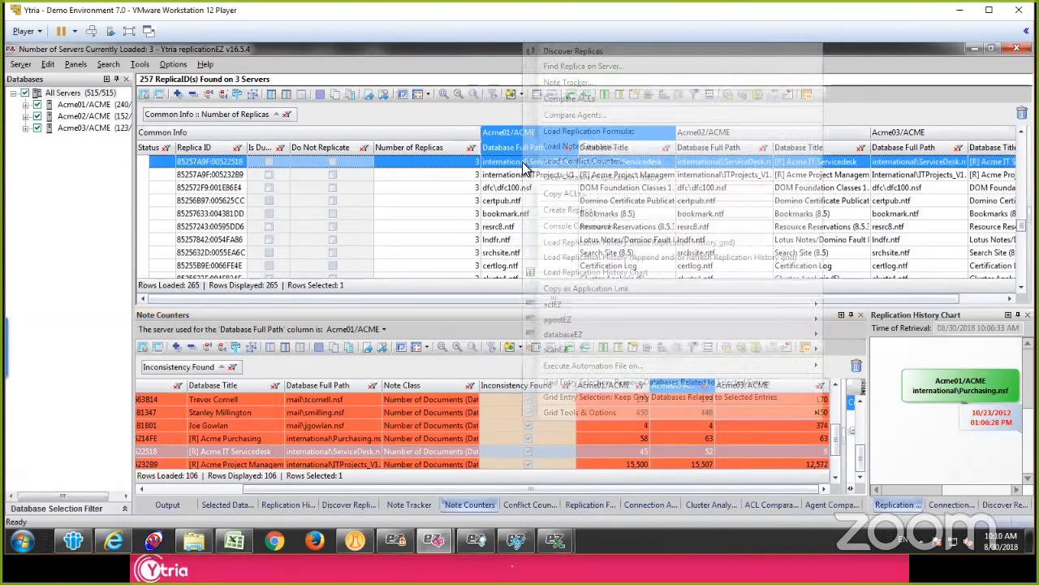
pyautogui.moveTo(627, 354)
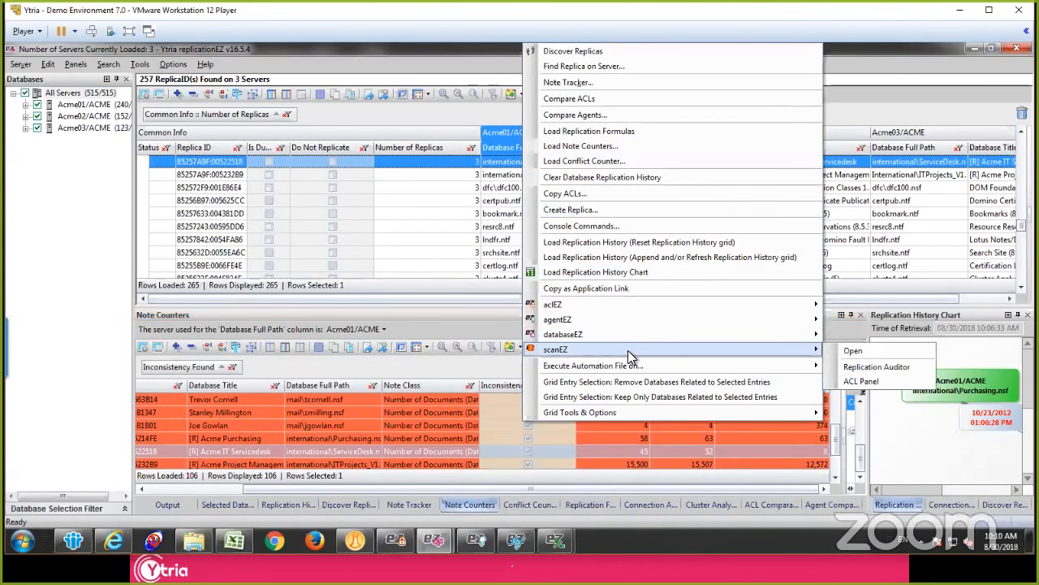
pyautogui.click(877, 367)
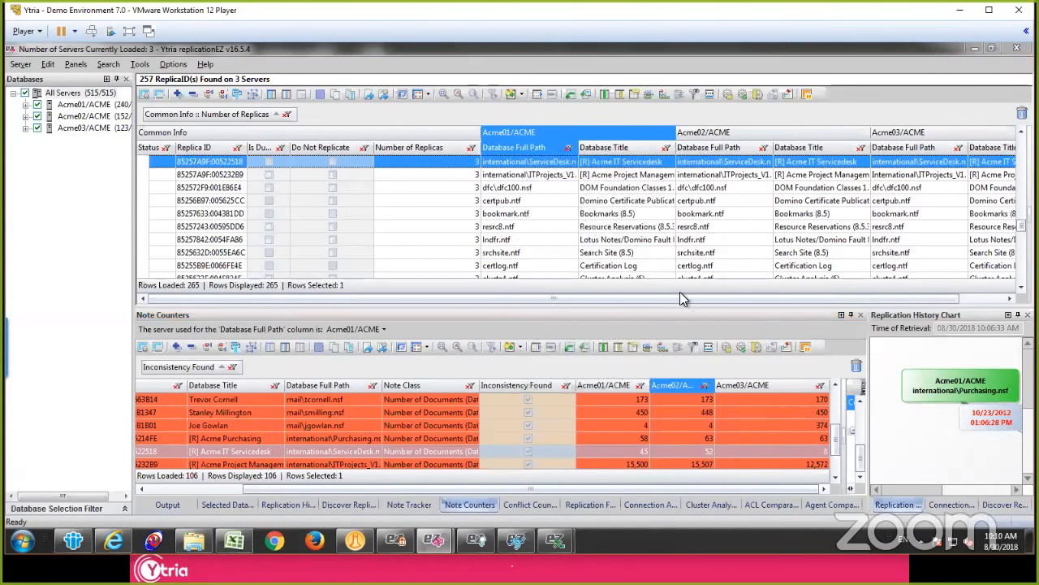
# Step: Choose Acme01/ACME as the main server and Acme02/ACME as the replica server for the Replication Auditor, and confirm
pyautogui.click(423, 244)
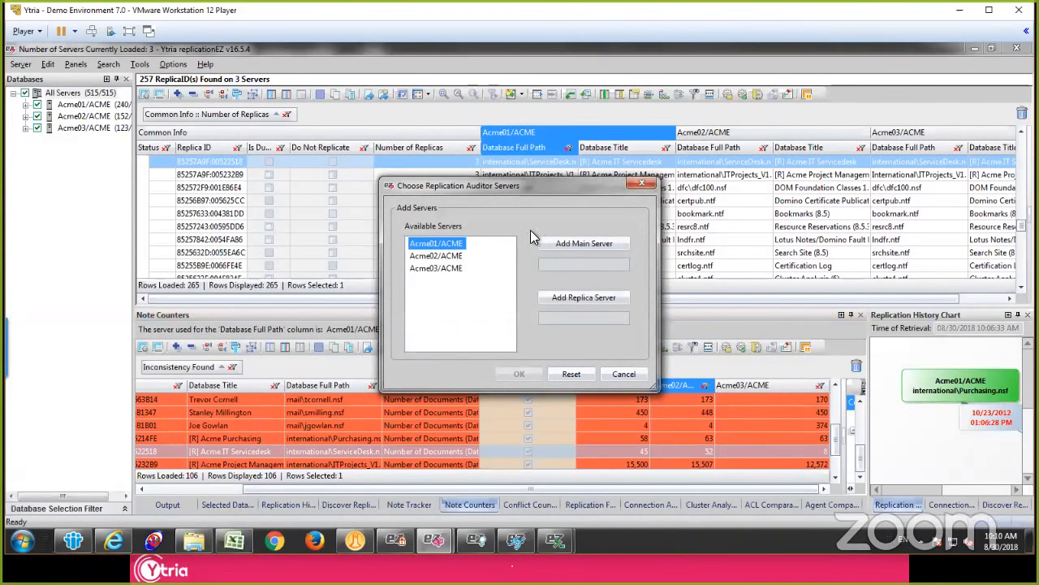
pyautogui.click(584, 244)
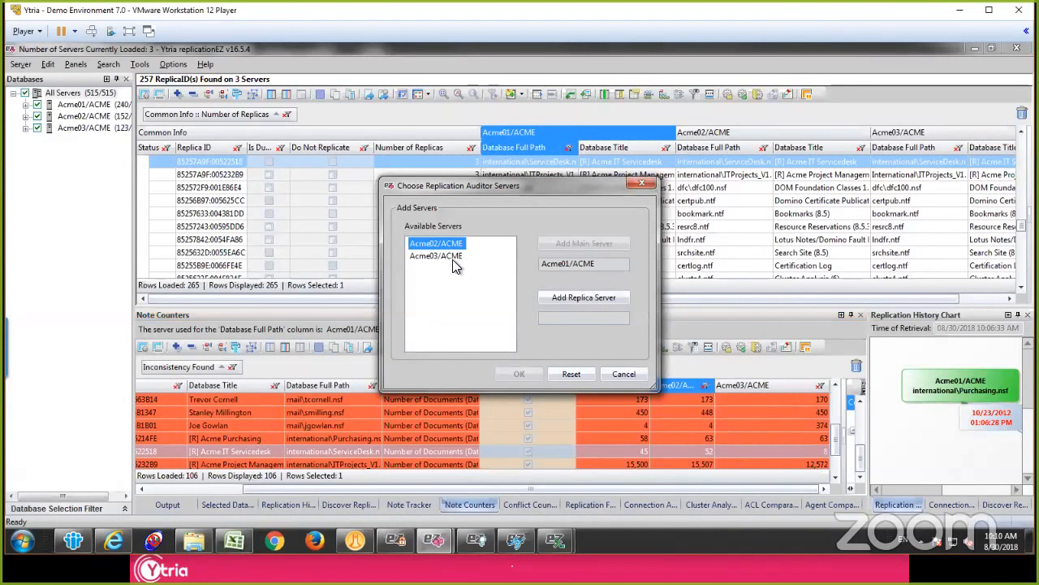
pyautogui.click(573, 298)
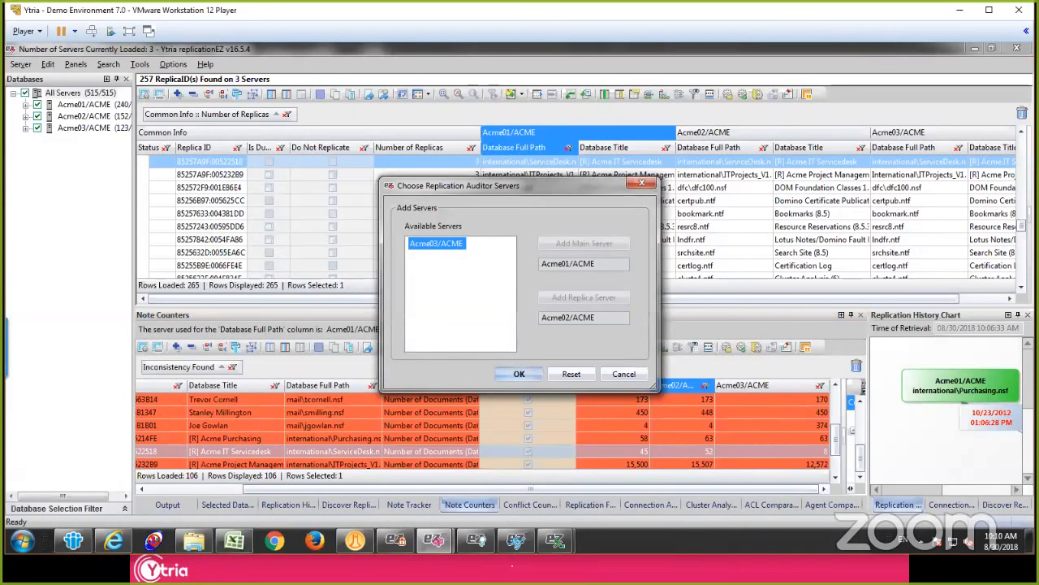
pyautogui.moveTo(598, 317); pyautogui.dragTo(552, 317)
pyautogui.click(600, 317)
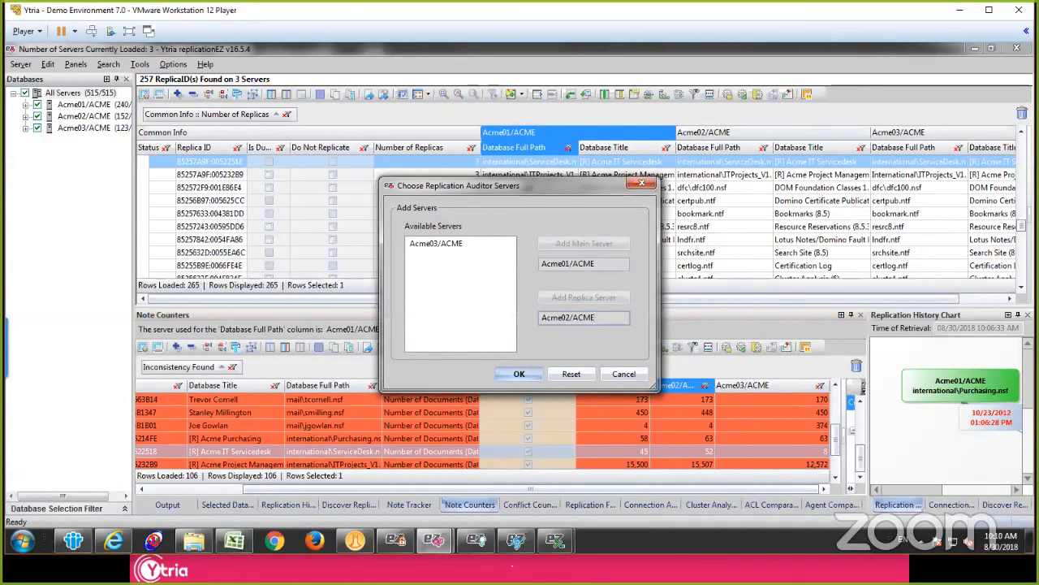
pyautogui.moveTo(598, 264); pyautogui.dragTo(540, 264)
pyautogui.moveTo(597, 318); pyautogui.dragTo(528, 323)
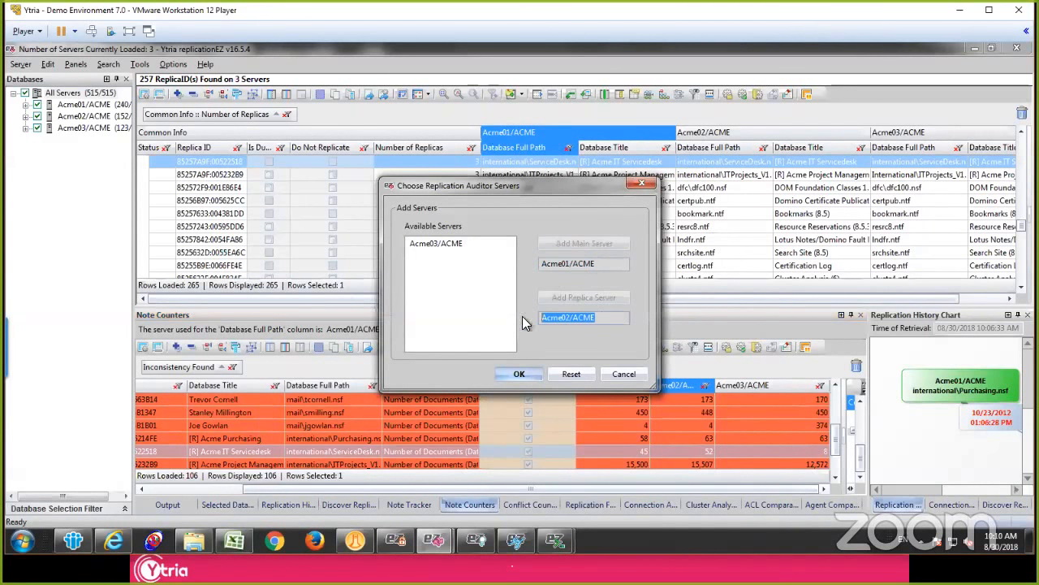
pyautogui.click(520, 376)
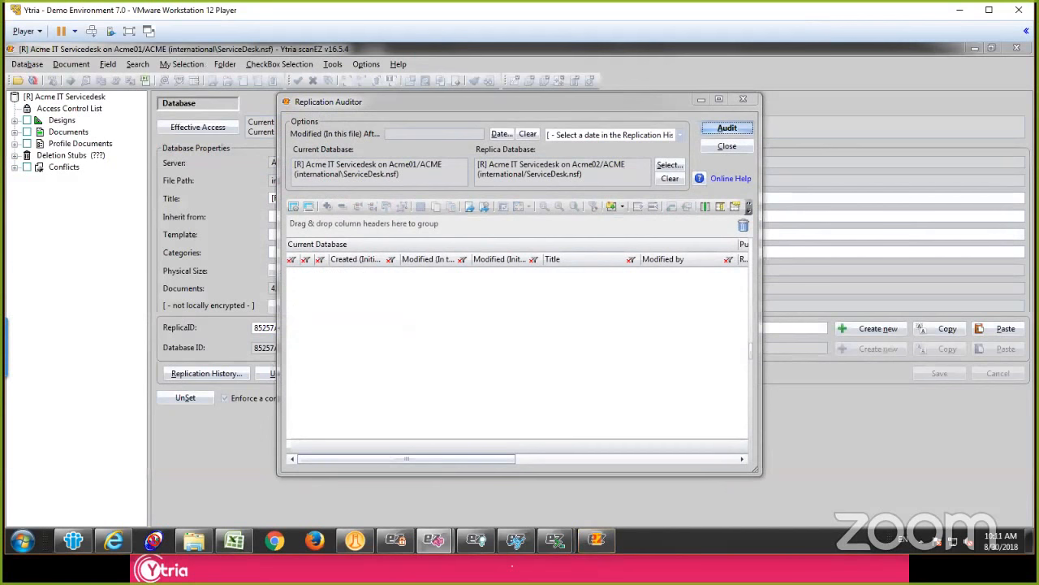
# Step: Run the replication audit of the two Servicedesk replicas, maximize the Replication Auditor, and widen its Replication Prediction column
pyautogui.click(727, 130)
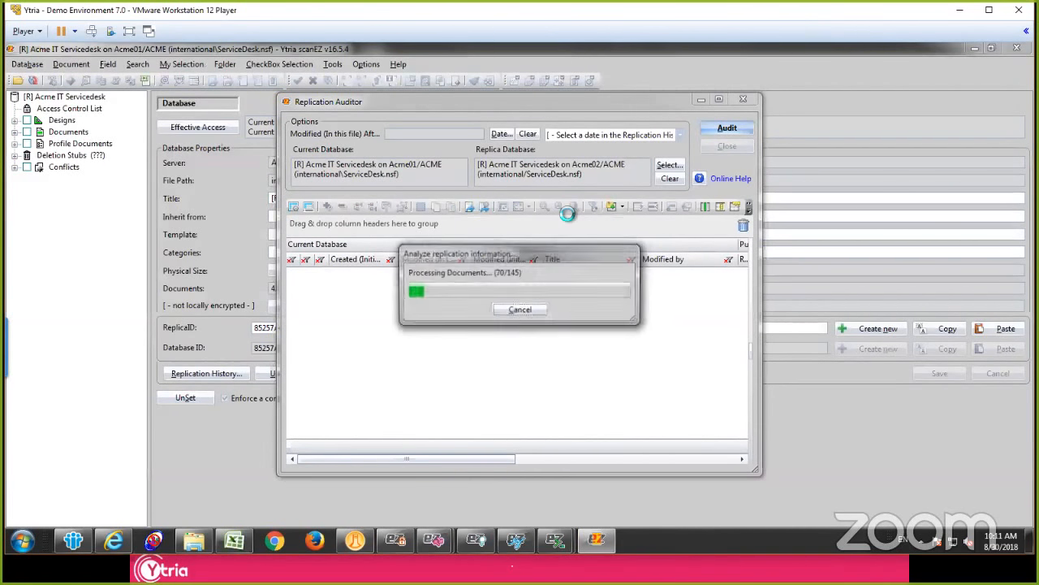
pyautogui.doubleClick(602, 100)
pyautogui.moveTo(487, 185); pyautogui.dragTo(615, 189)
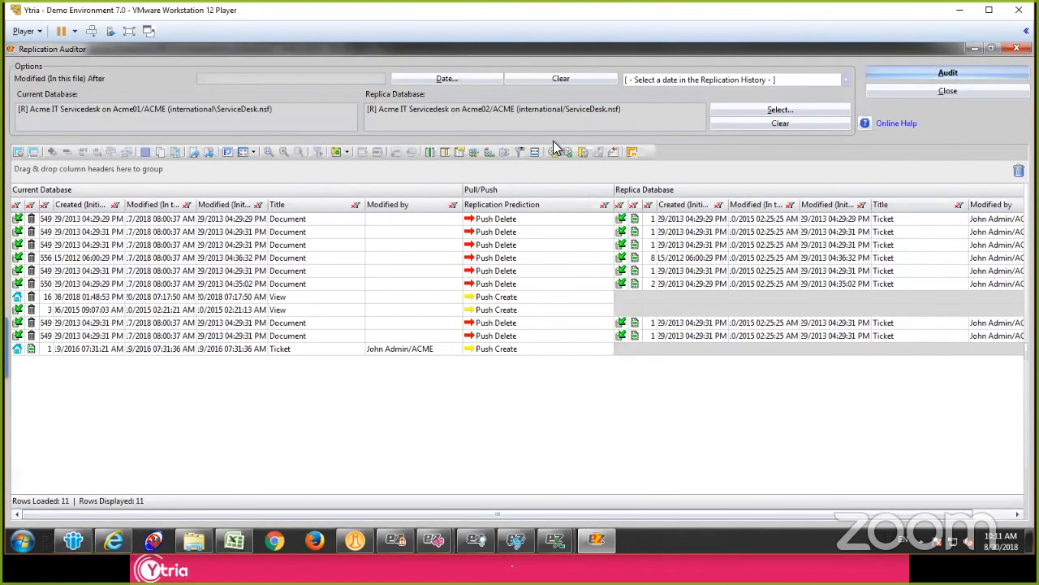
# Step: Compare the audited entries of the current database on Acme01/ACME and the replica on Acme02/ACME with their replication predictions
pyautogui.moveTo(698, 109); pyautogui.dragTo(366, 109)
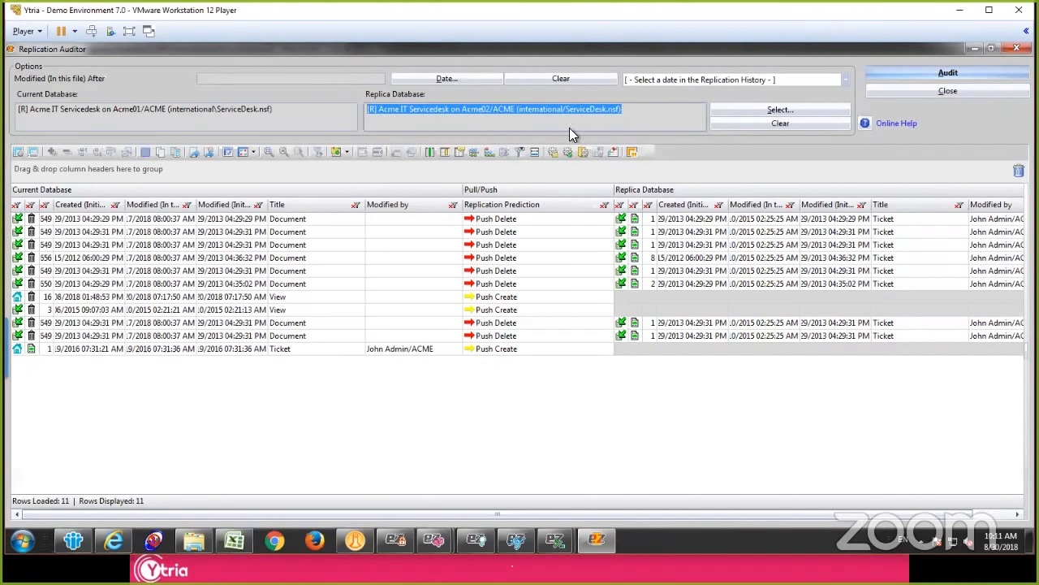
pyautogui.click(740, 283)
pyautogui.click(154, 245)
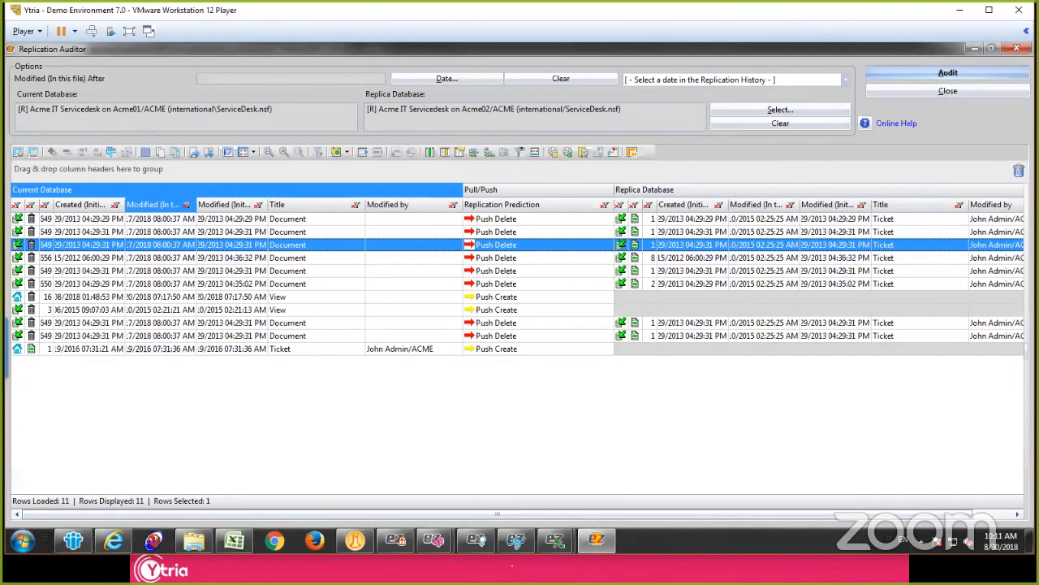
pyautogui.moveTo(273, 108); pyautogui.dragTo(17, 109)
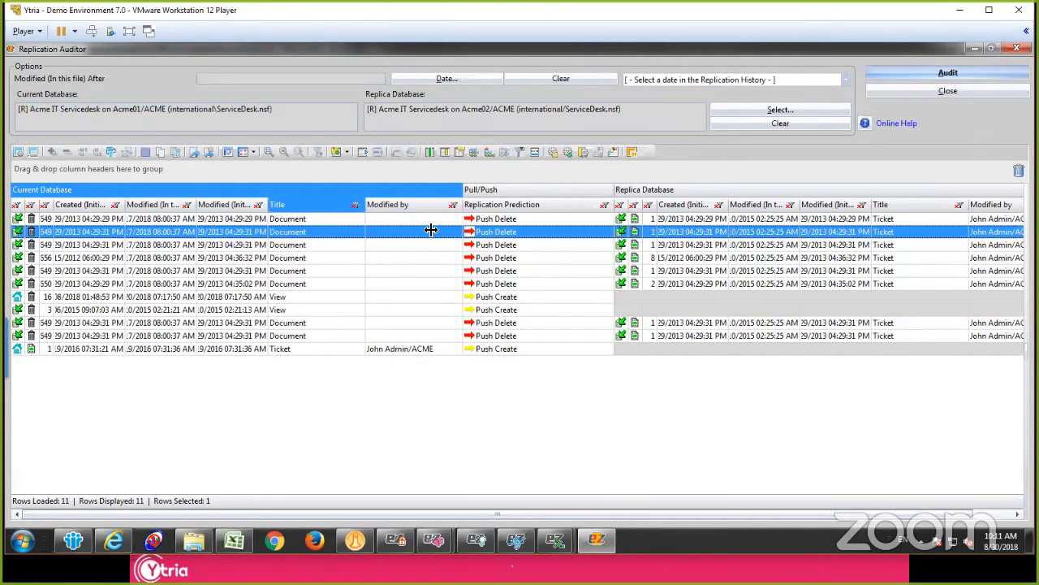
pyautogui.click(538, 244)
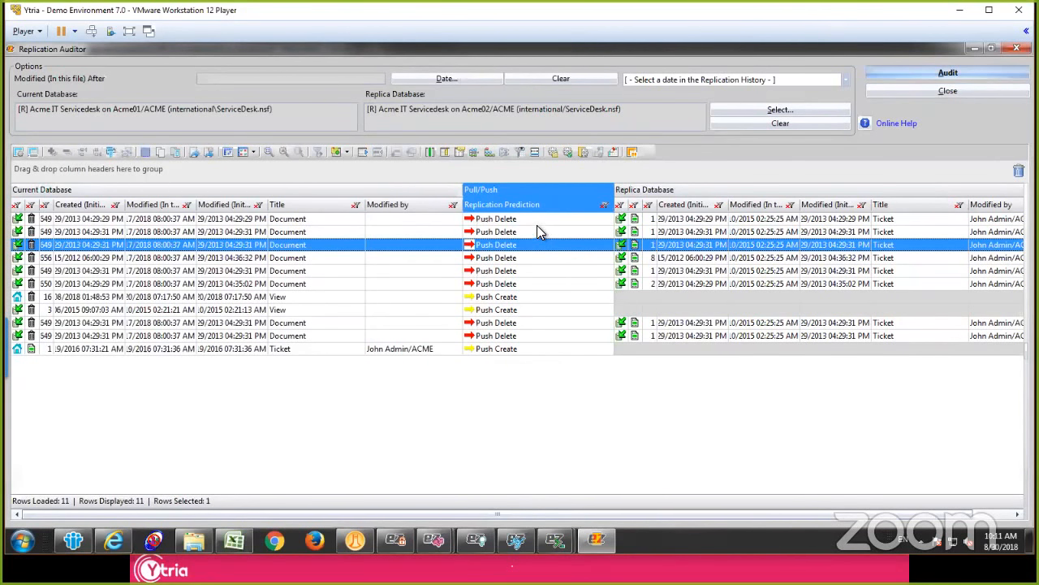
# Step: Group the audit results by Replication Prediction and select the second entry in the Push Create group
pyautogui.moveTo(514, 197); pyautogui.dragTo(487, 171)
pyautogui.click(386, 237)
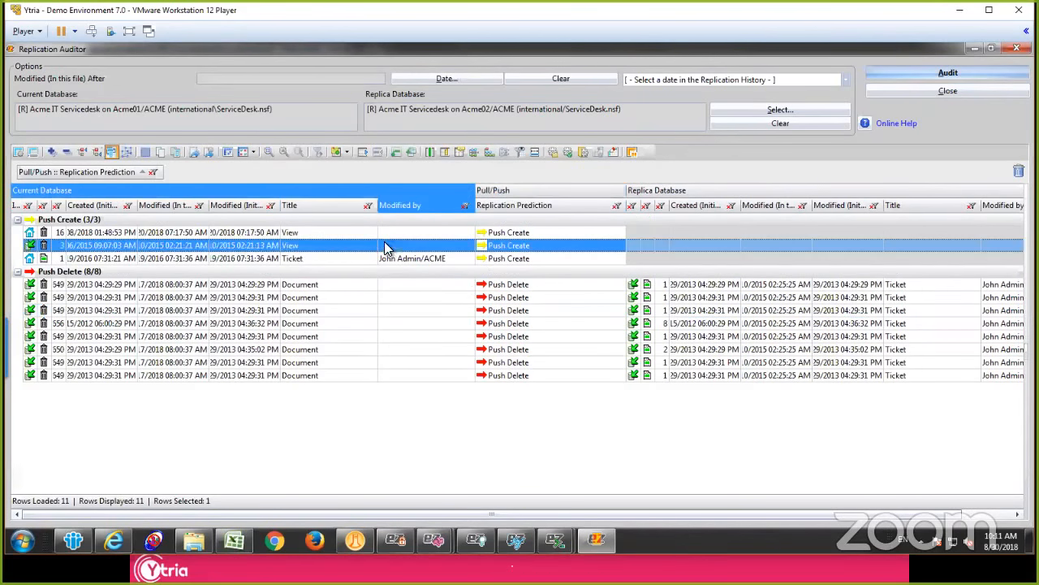
# Step: Inspect the three Push Create entries and the first two Push Delete entries in the audit results
pyautogui.keyDown('shift'); pyautogui.click(237, 245); pyautogui.keyUp('shift')
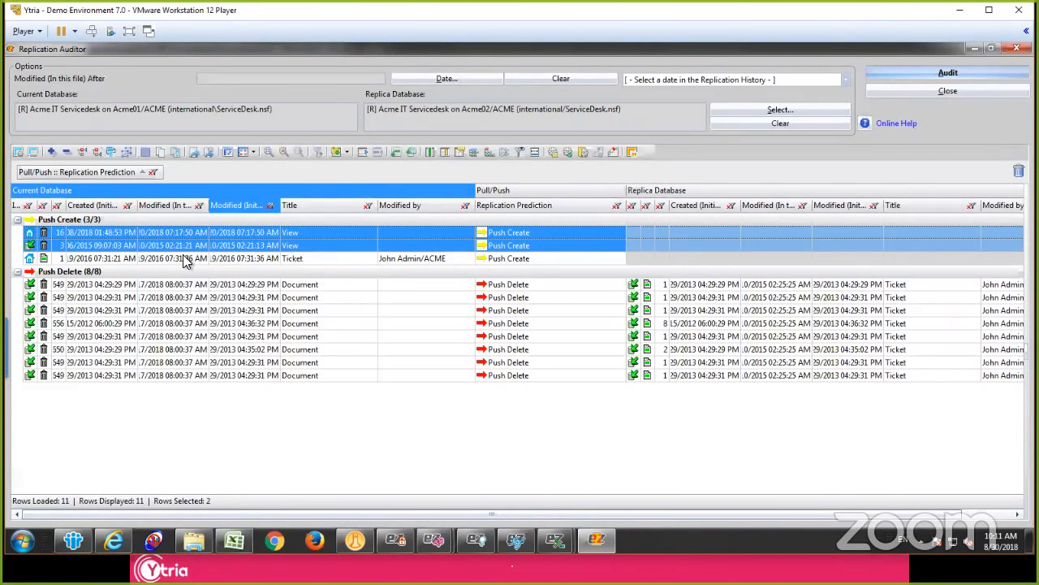
pyautogui.click(112, 258)
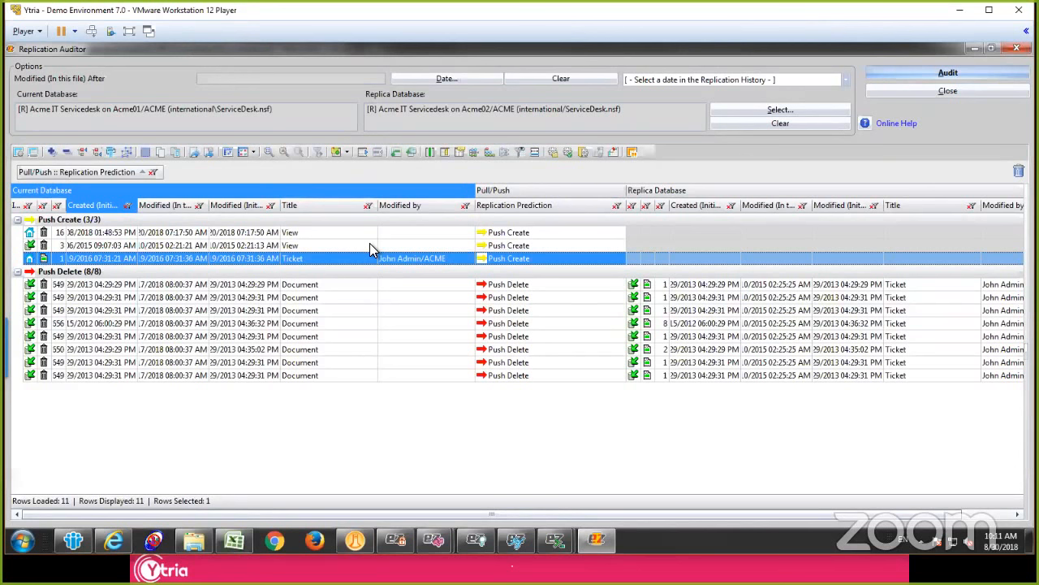
pyautogui.click(287, 297)
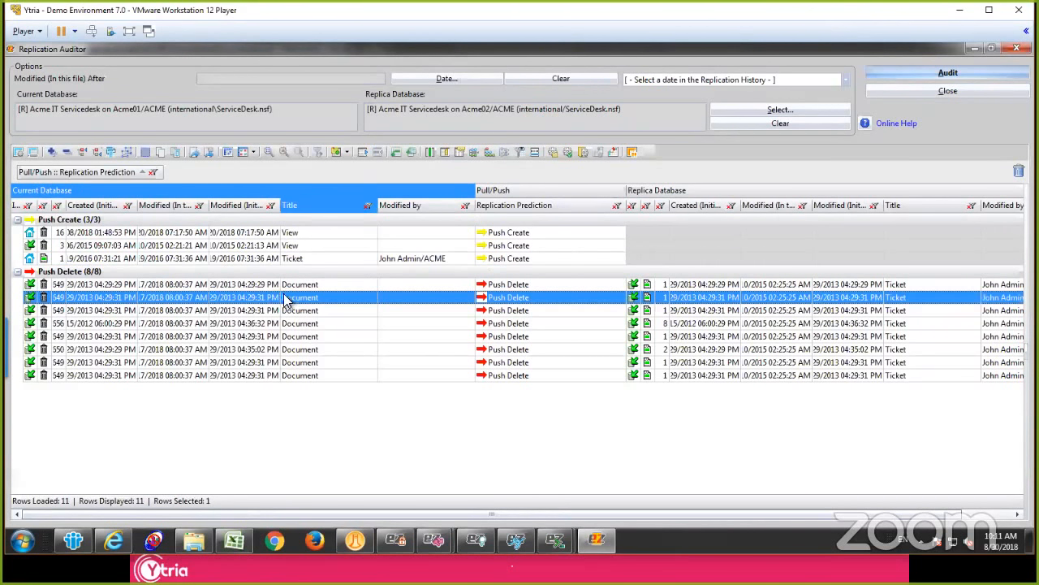
pyautogui.click(297, 285)
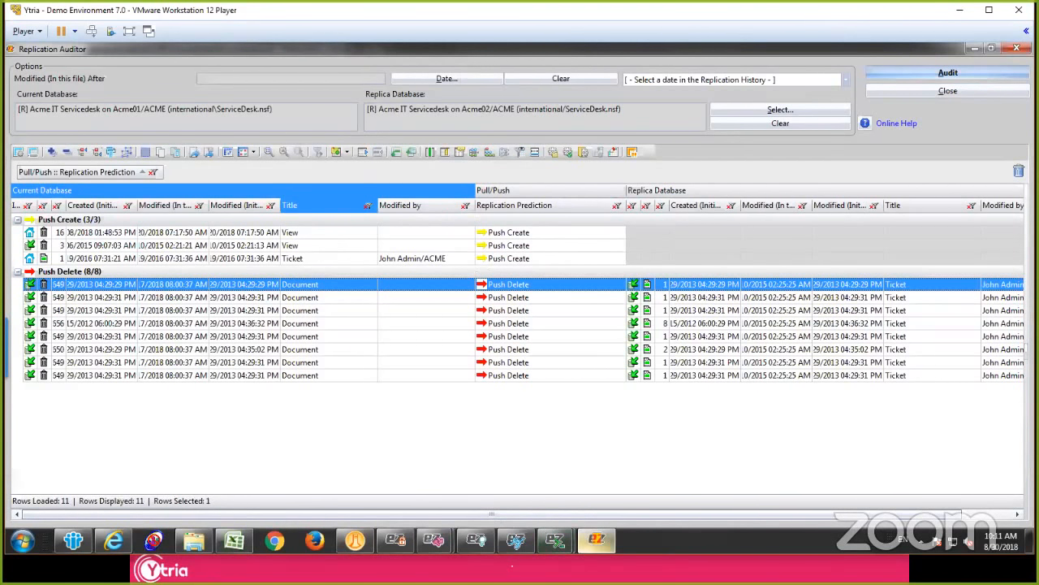
# Step: Switch to the replicationEZ window showing Note Counters and compare the Acme IT Servicedesk document counts on Acme01/ACME and Acme02/ACME
pyautogui.moveTo(434, 540)
pyautogui.click(365, 473)
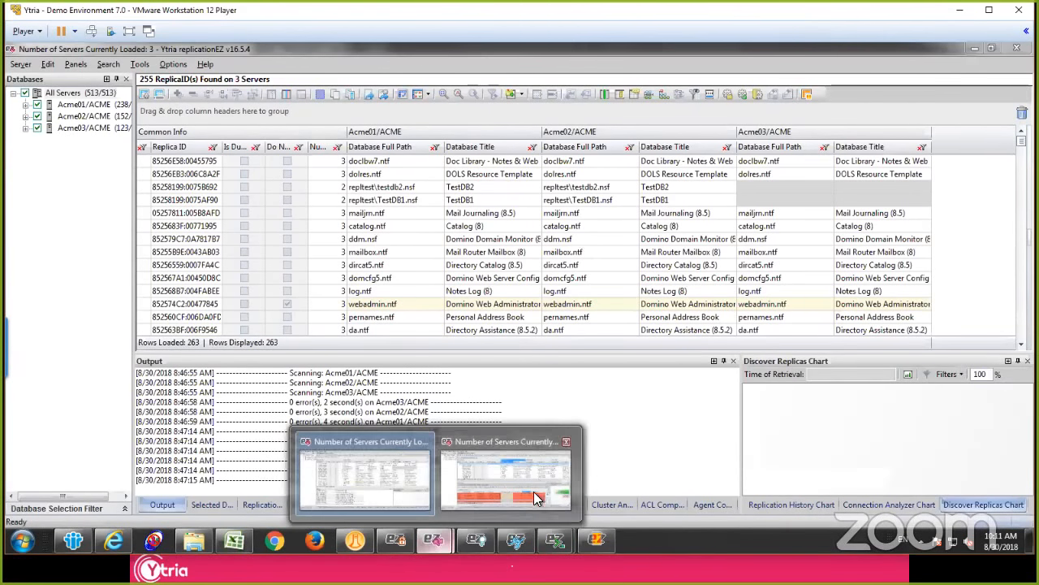
pyautogui.click(536, 497)
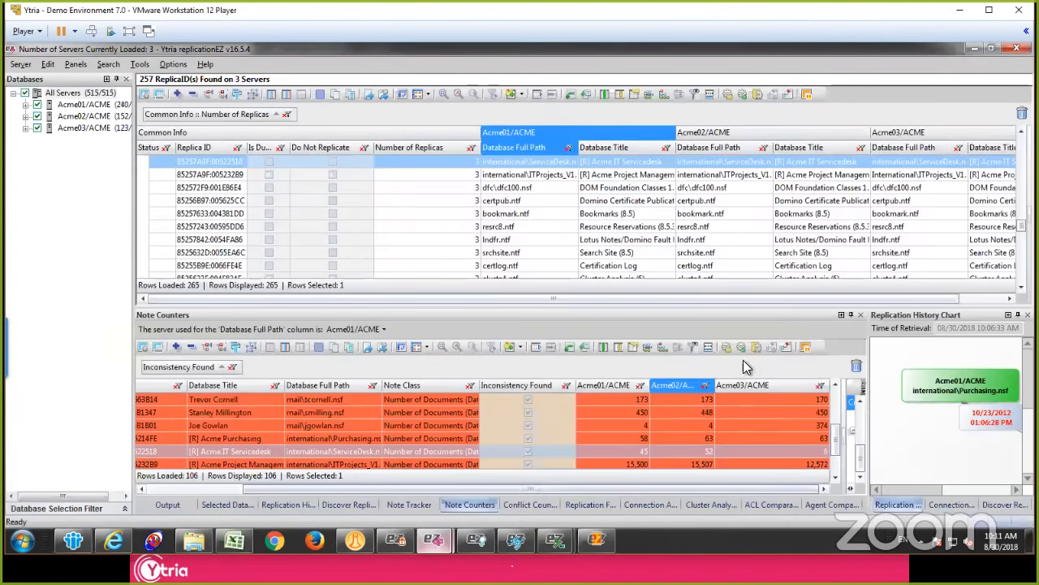
pyautogui.click(617, 453)
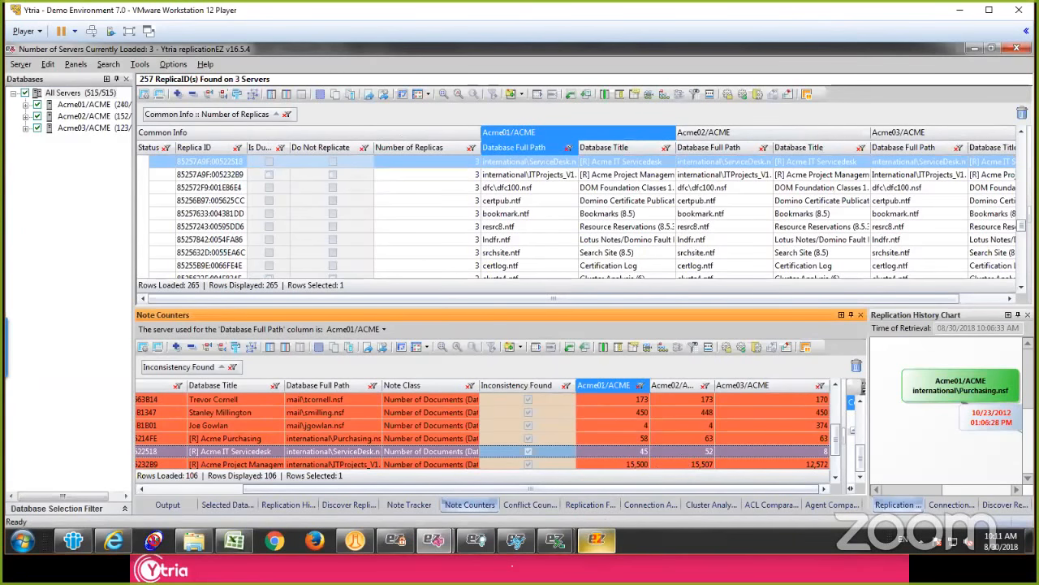
pyautogui.click(696, 449)
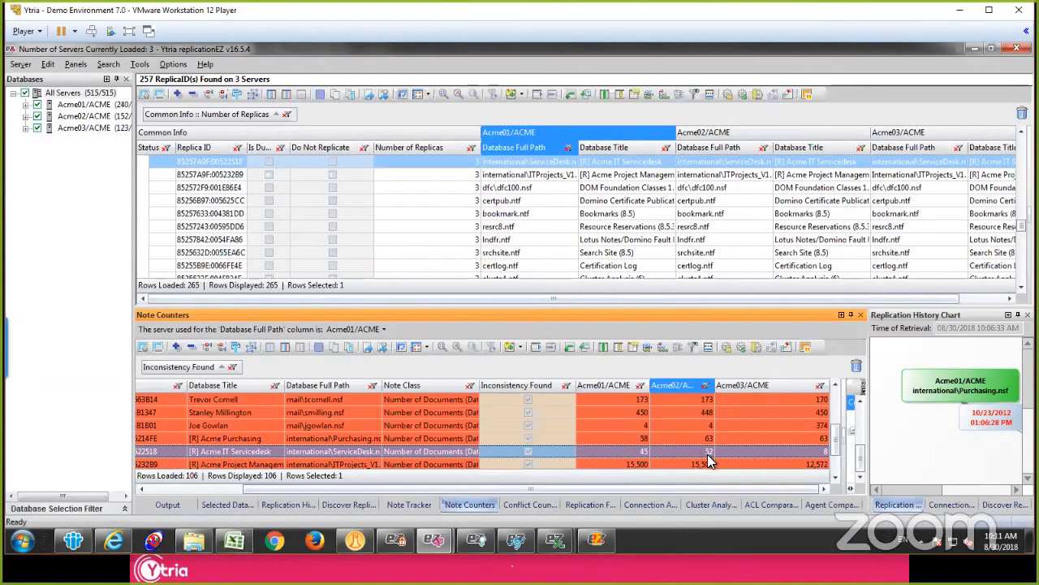
pyautogui.doubleClick(635, 454)
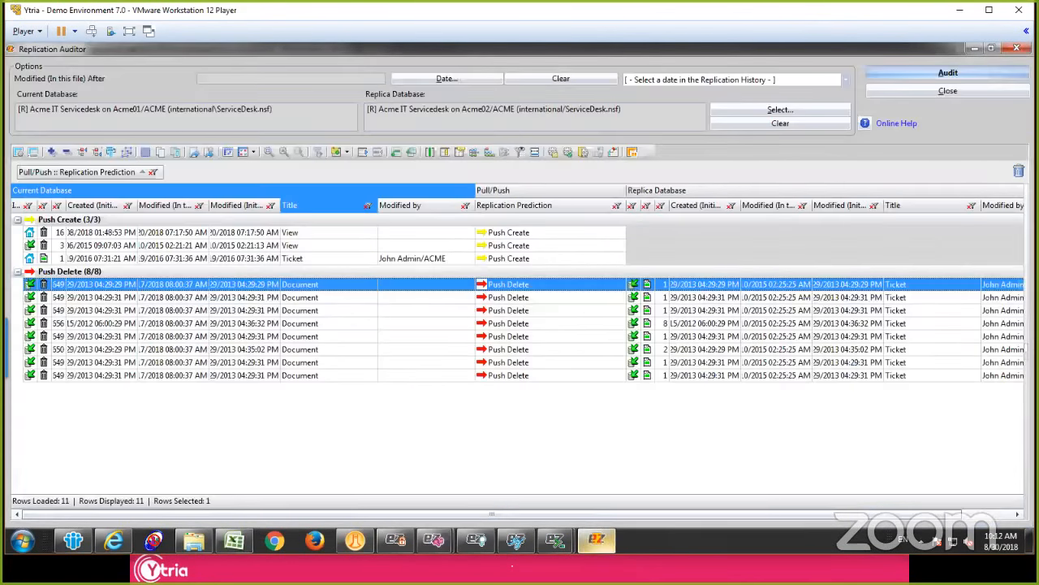
# Step: Check the Push Create ticket and first Push Delete entry in the Replication Auditor against the Acme01/ACME Servicedesk document count in replicationEZ
pyautogui.click(155, 259)
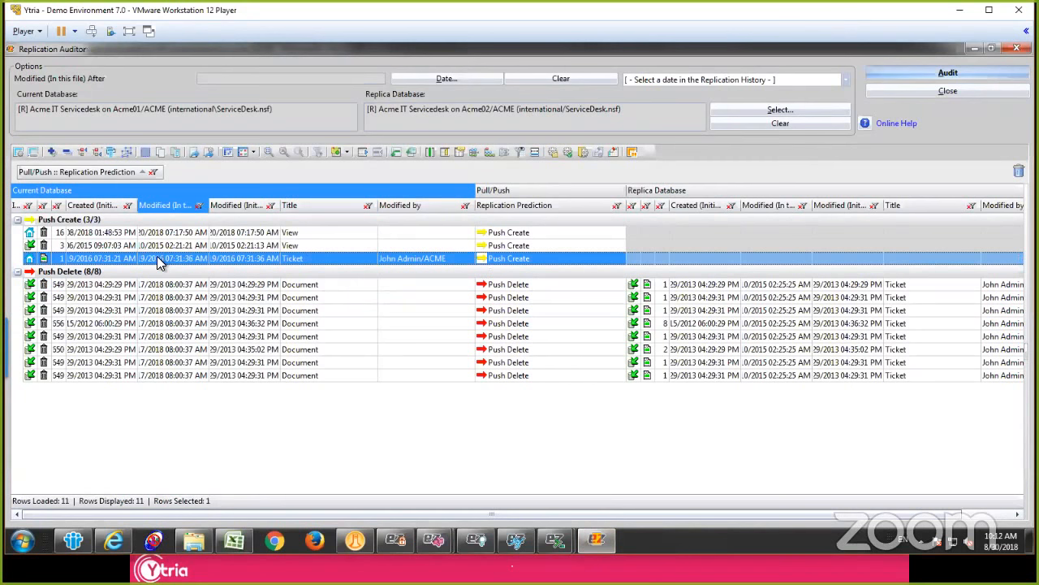
pyautogui.click(166, 284)
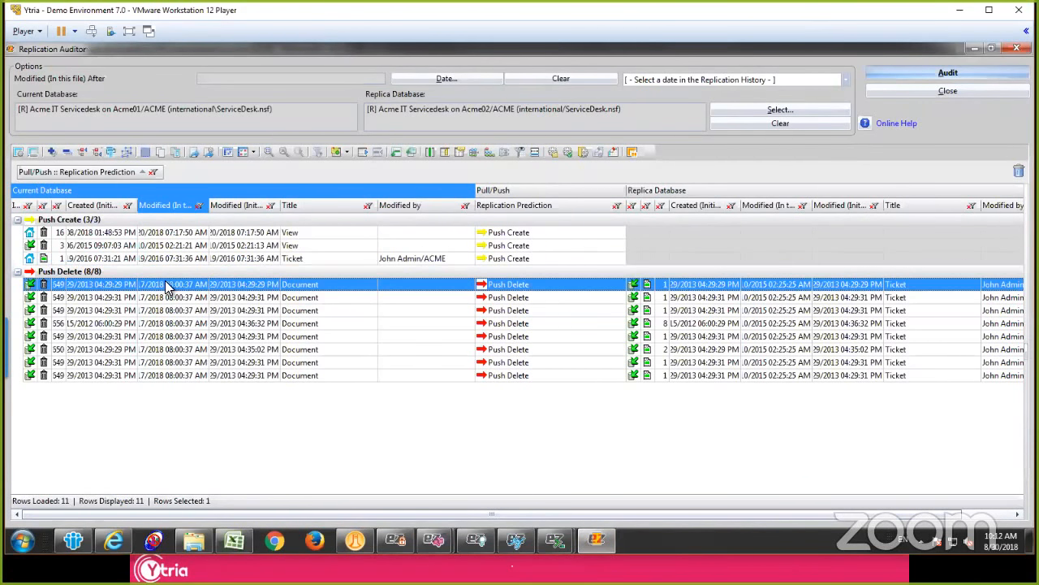
pyautogui.moveTo(597, 538)
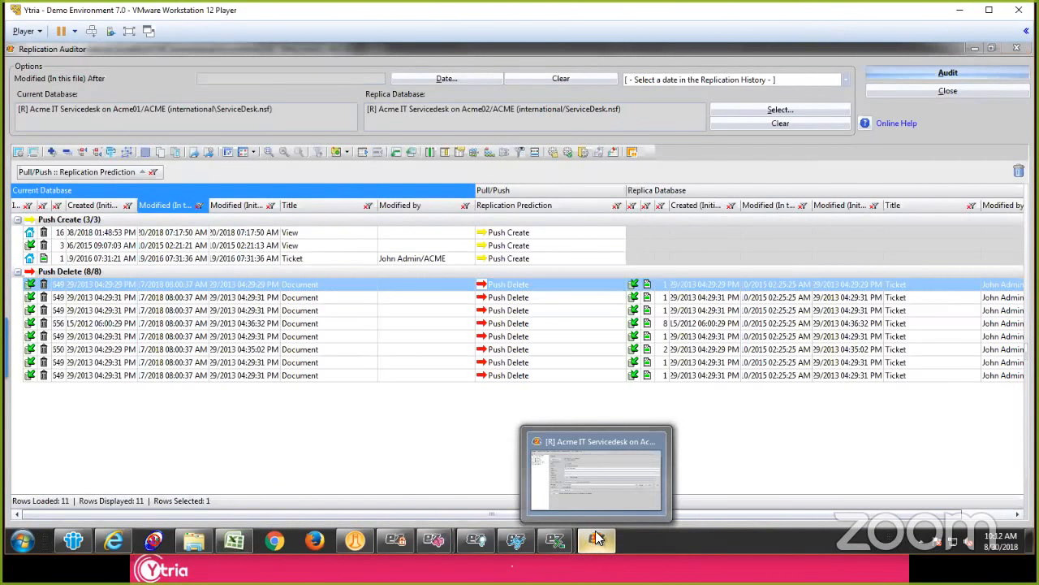
pyautogui.moveTo(435, 540)
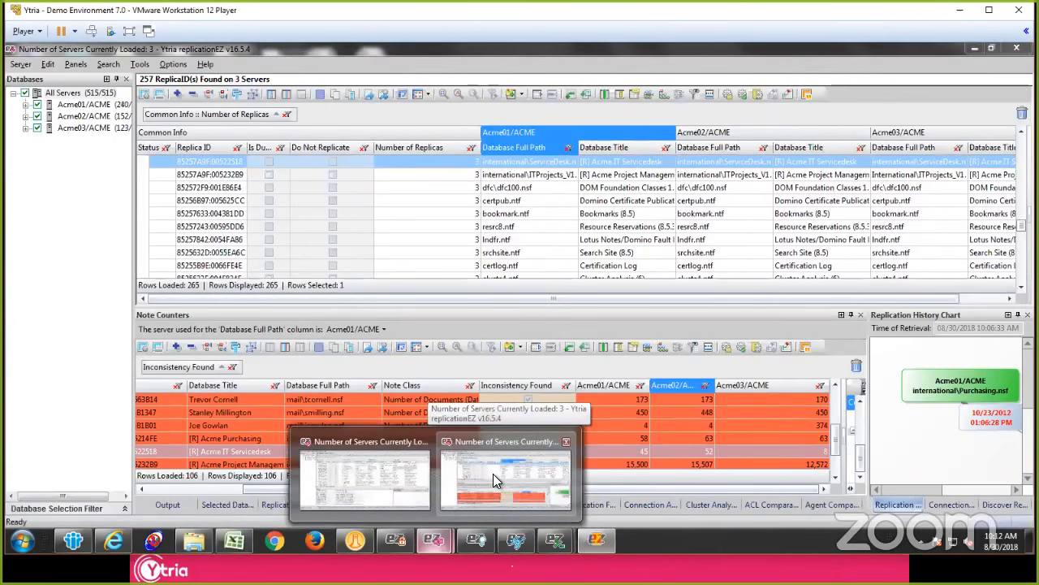
pyautogui.click(493, 474)
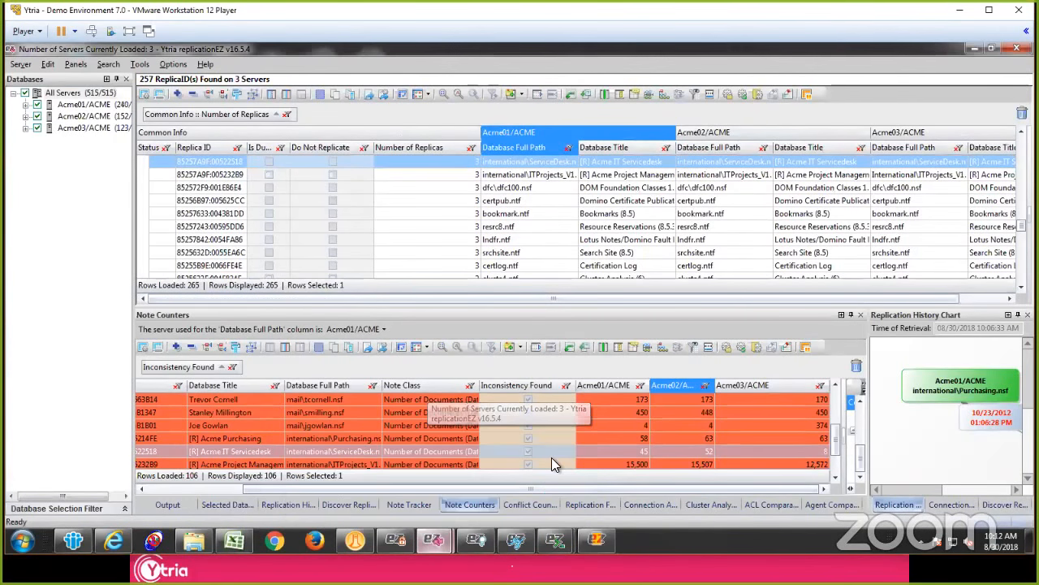
pyautogui.click(636, 453)
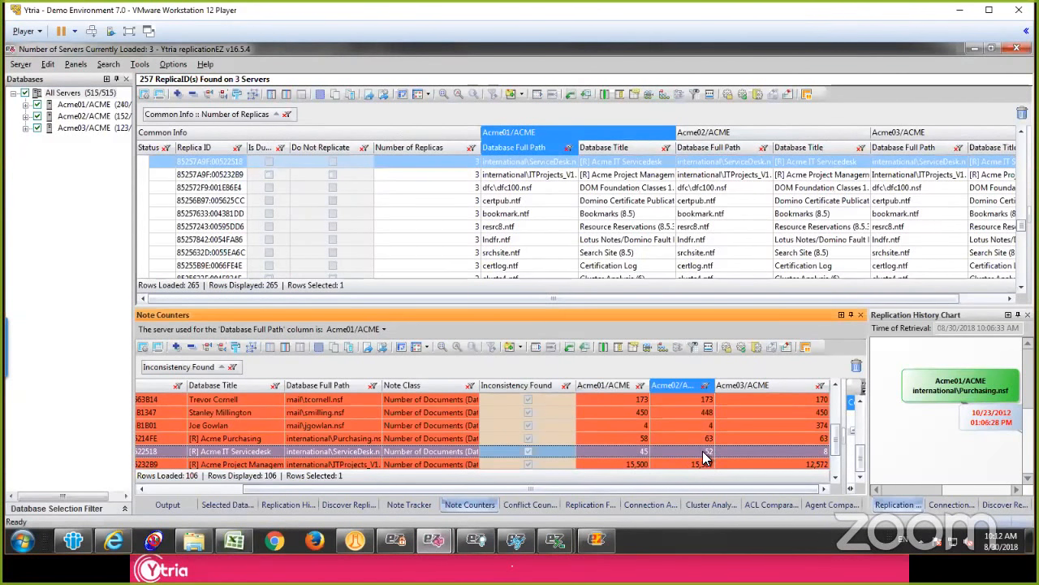
pyautogui.click(633, 455)
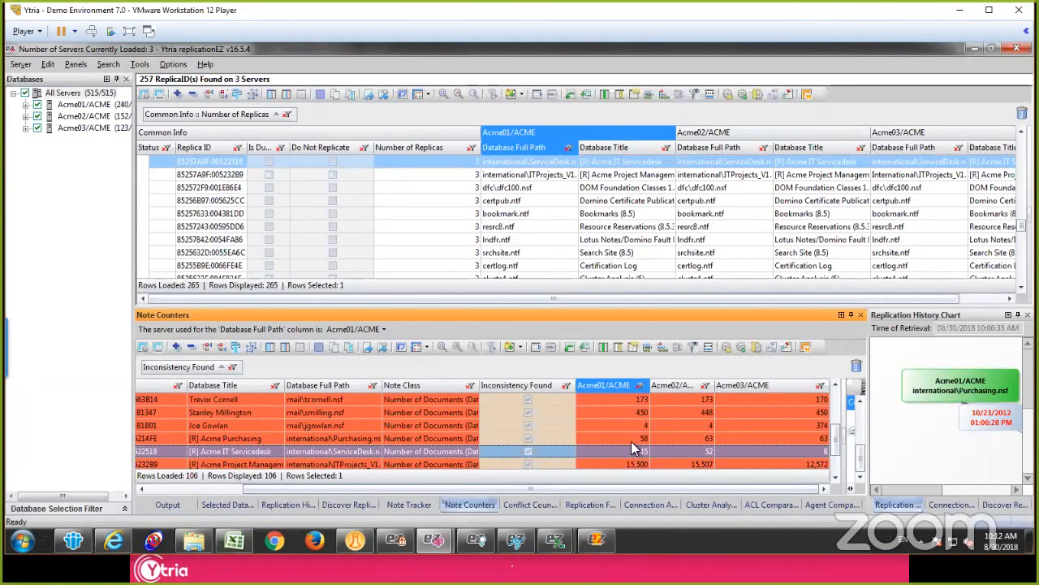
# Step: Review the Replicate console commands for international\ServiceDesk.nsf from Acme01/ACME to Acme02/ACME and Acme03/ACME, and cancel without running them
pyautogui.click(541, 164)
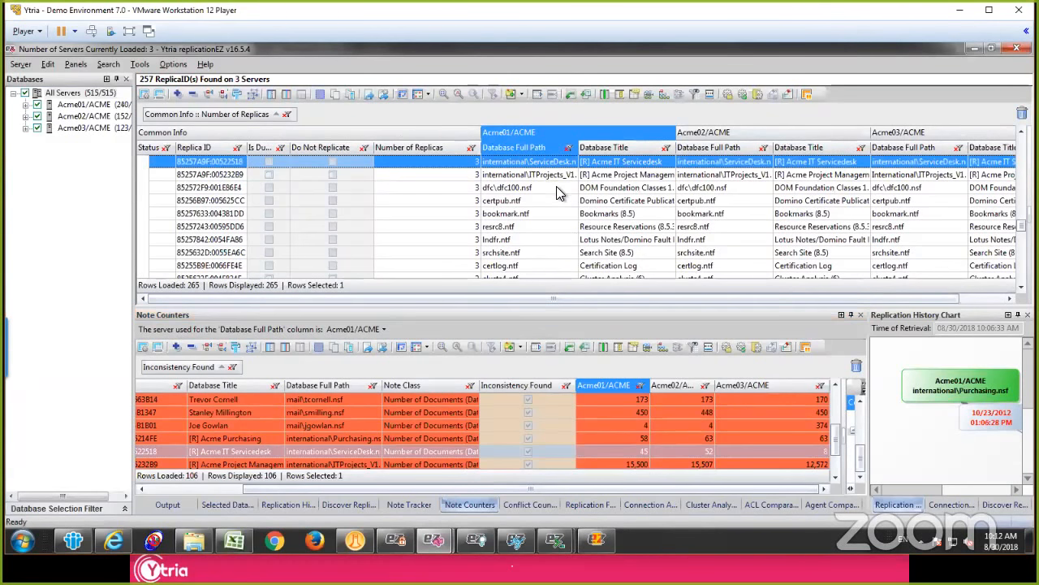
pyautogui.scroll(1, 556, 186)
pyautogui.rightClick(557, 203)
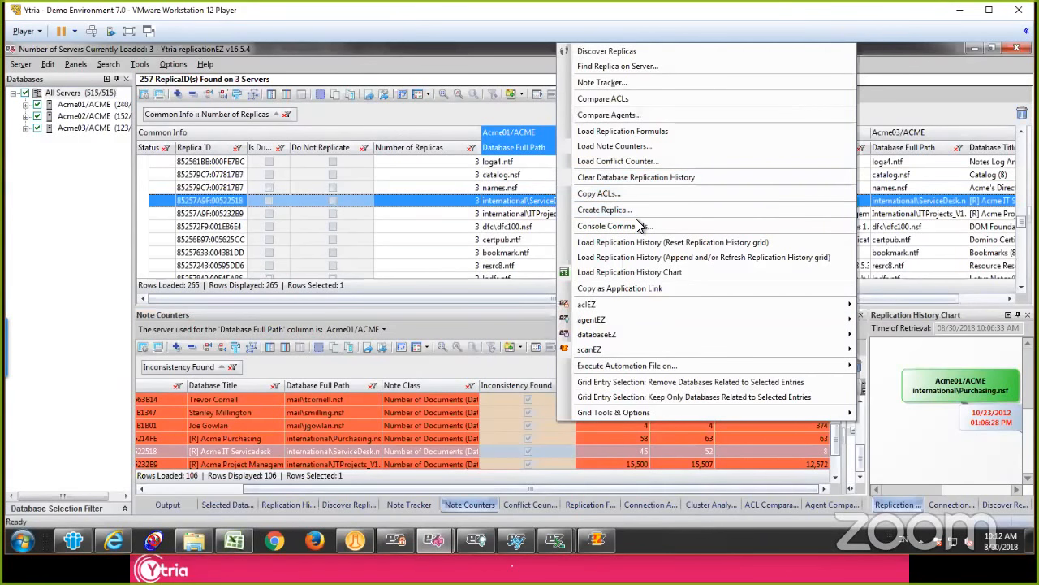
pyautogui.click(601, 227)
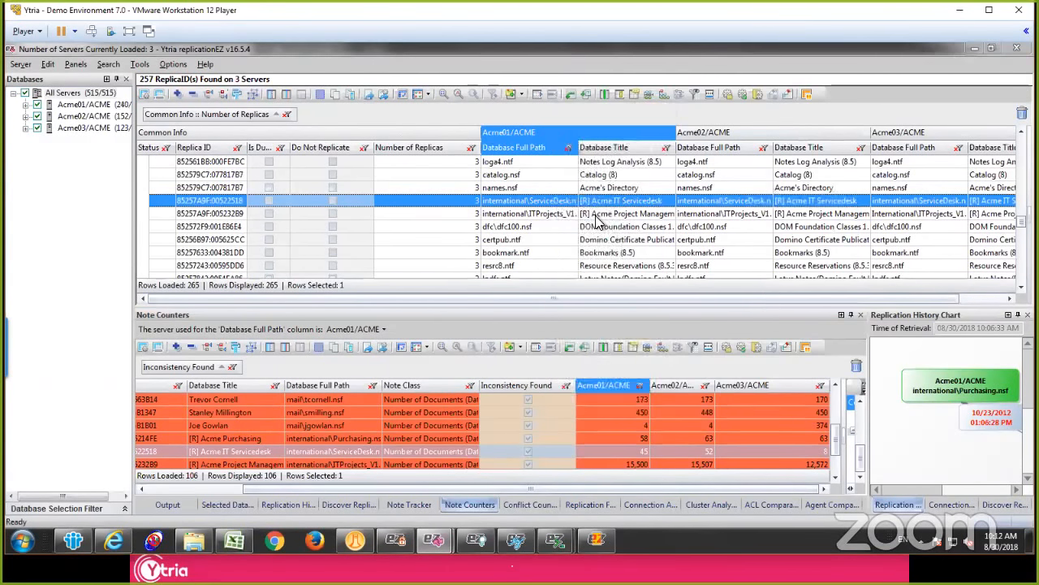
pyautogui.click(399, 143)
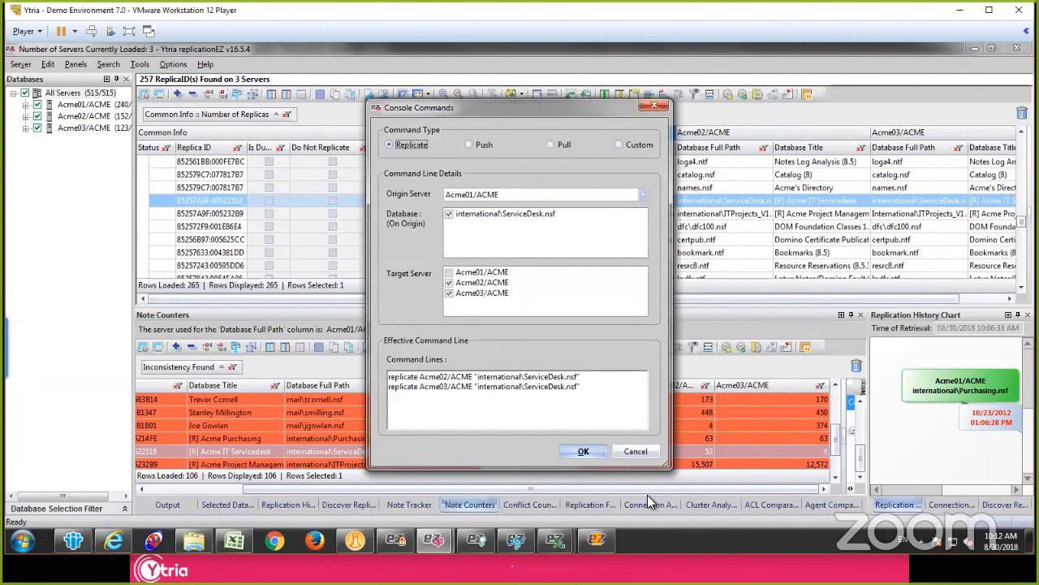
pyautogui.click(643, 451)
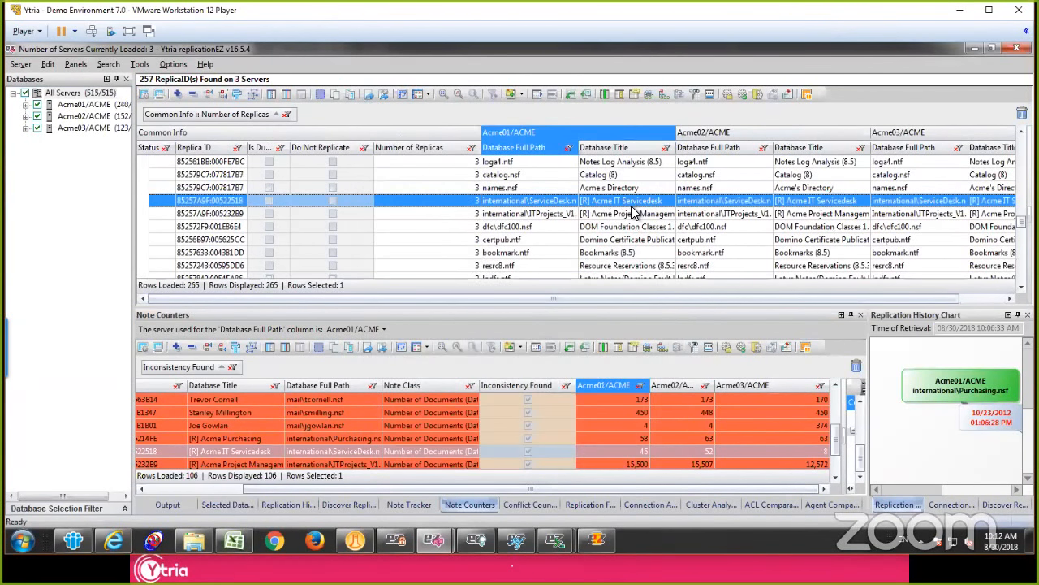
# Step: Compare the ACLs of the Acme IT Servicedesk replicas and group the results by Inconsistency Found
pyautogui.rightClick(626, 205)
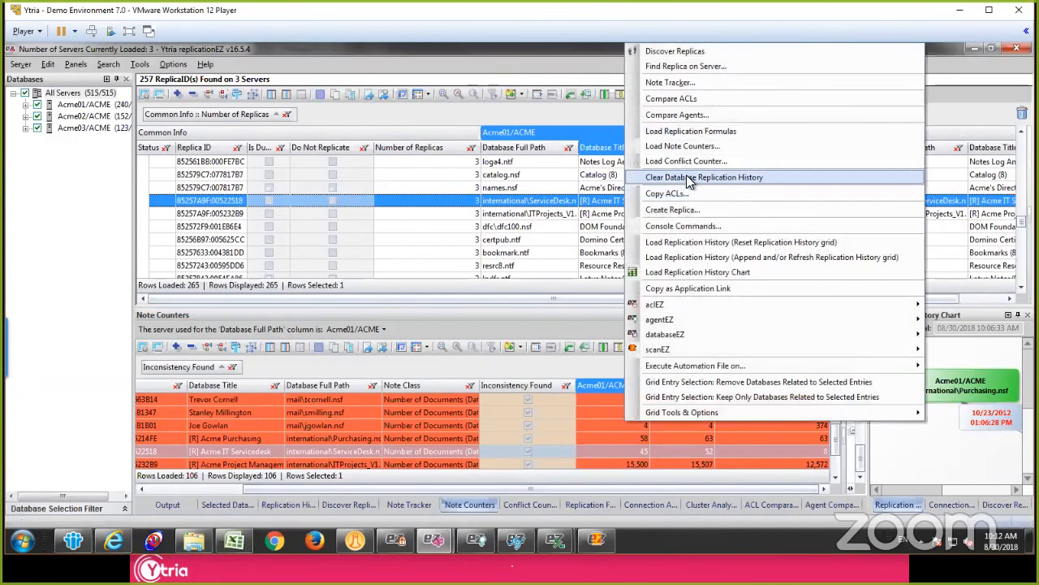
pyautogui.click(679, 97)
pyautogui.moveTo(633, 389); pyautogui.dragTo(244, 363)
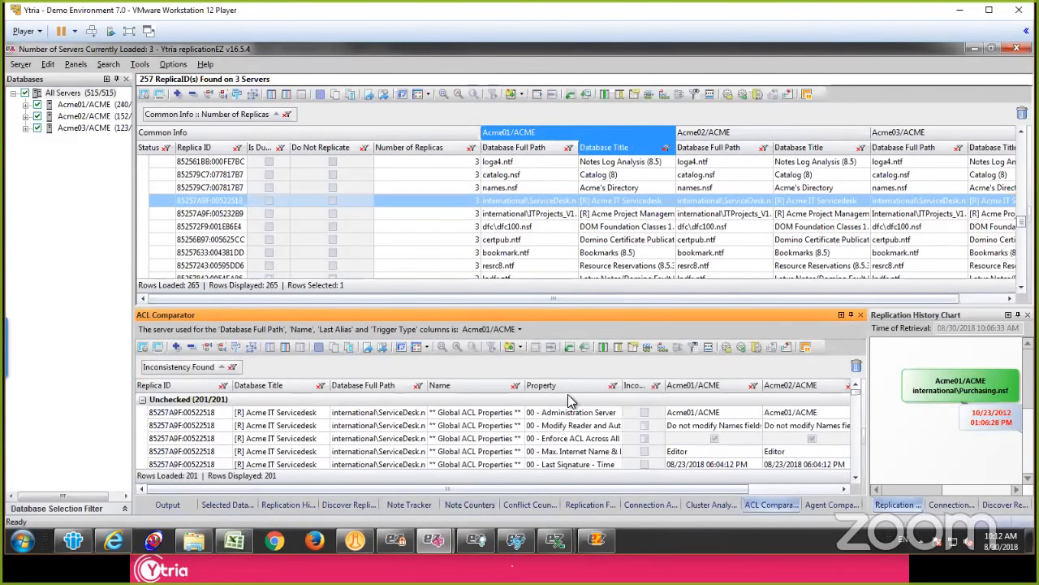
pyautogui.click(387, 451)
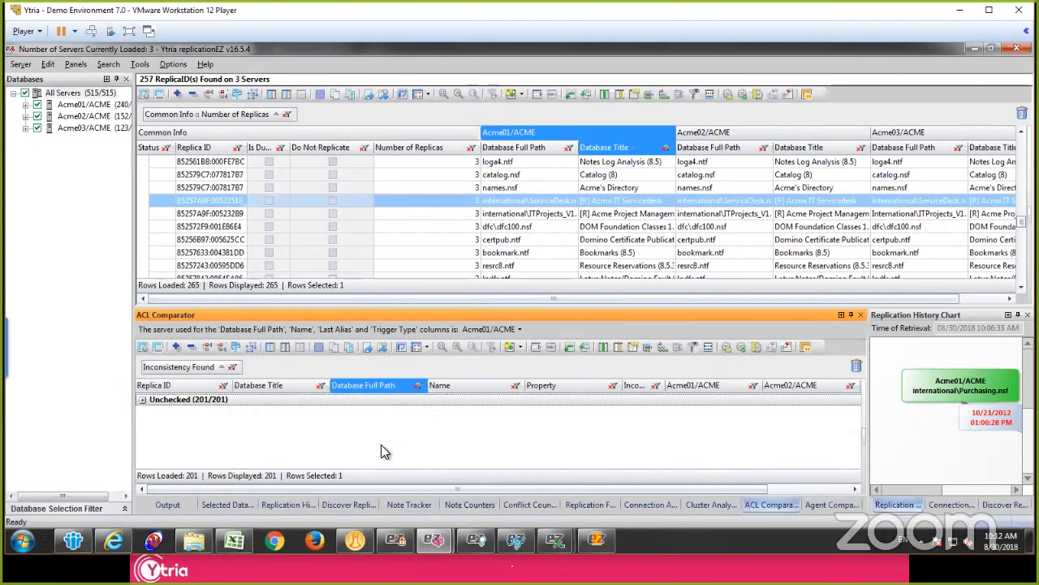
pyautogui.click(142, 399)
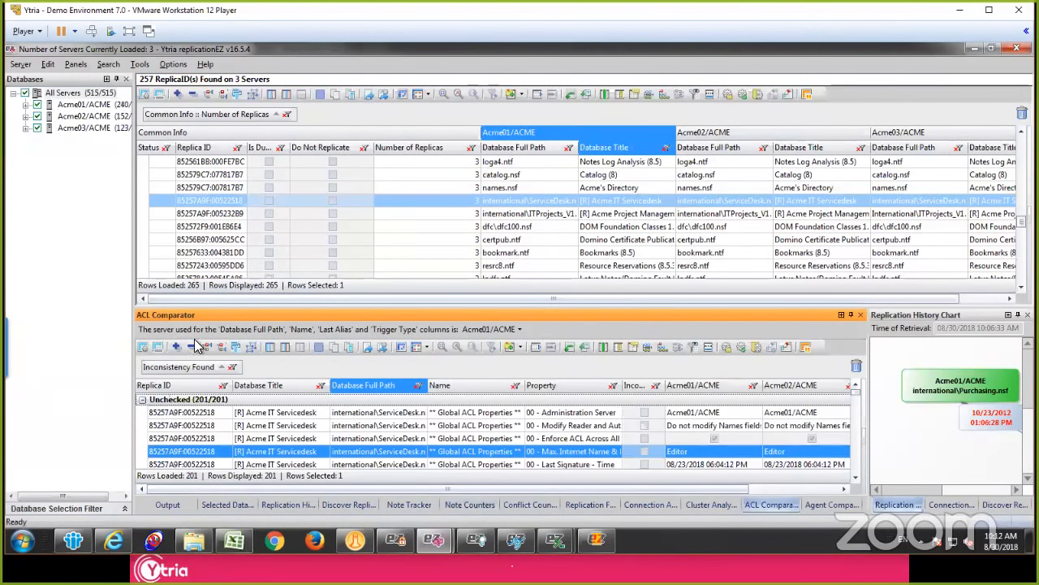
# Step: Load the replication formulas of the Acme IT Servicedesk replicas, group them by Receiver, and collapse all groups
pyautogui.rightClick(533, 203)
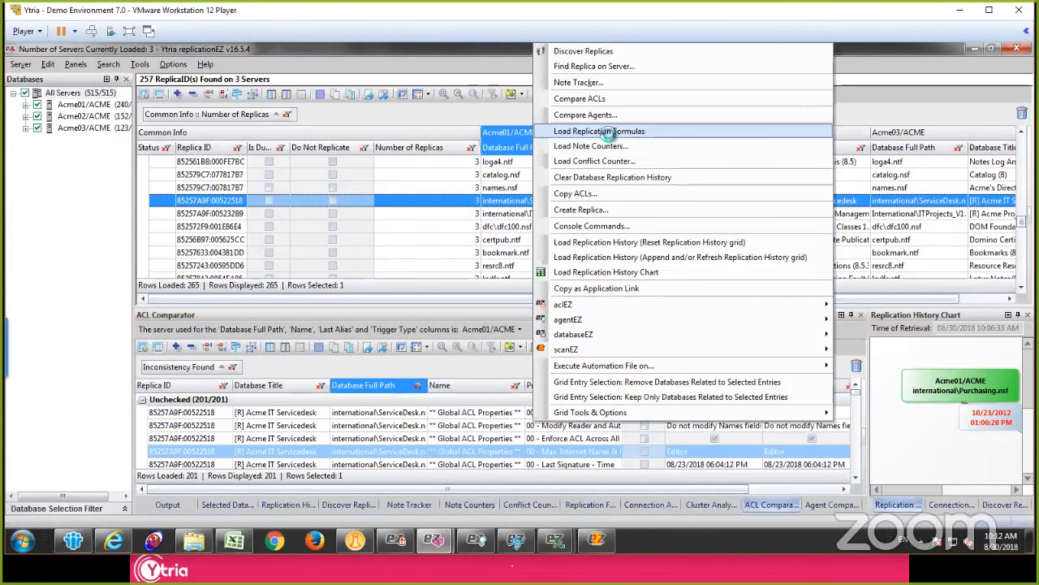
pyautogui.click(609, 134)
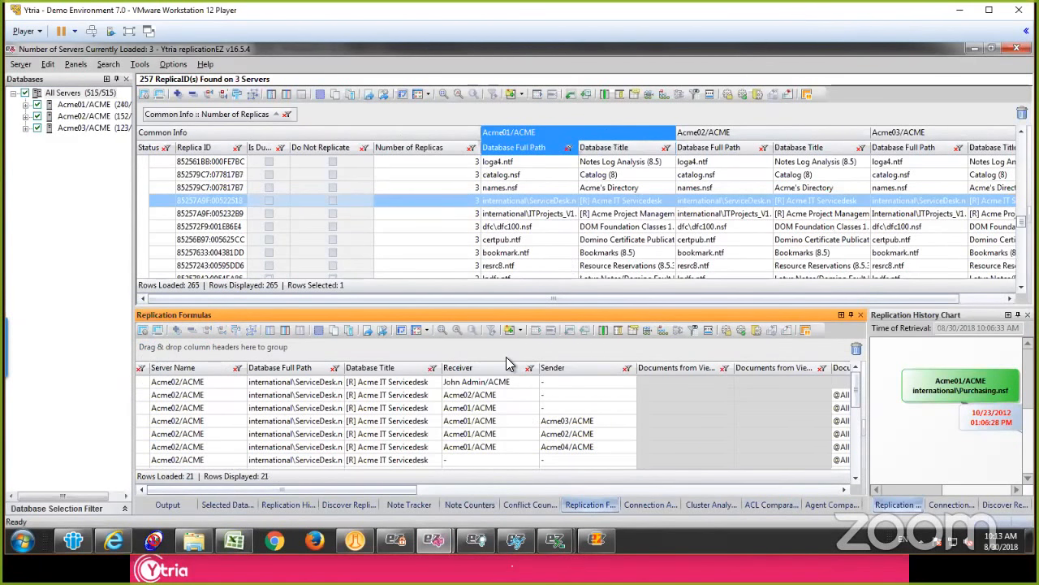
pyautogui.click(498, 396)
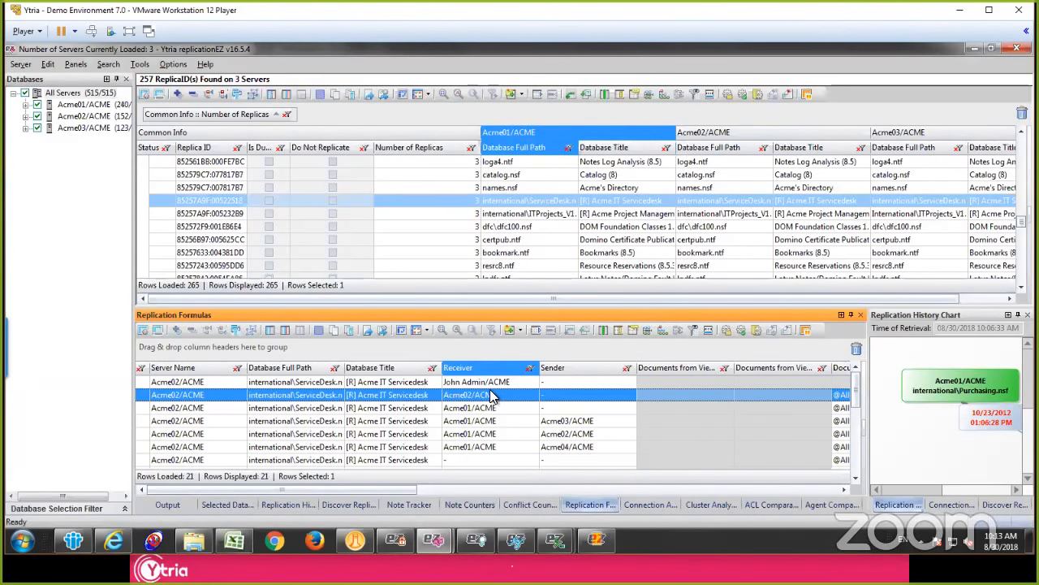
pyautogui.moveTo(485, 370); pyautogui.dragTo(461, 354)
pyautogui.click(444, 407)
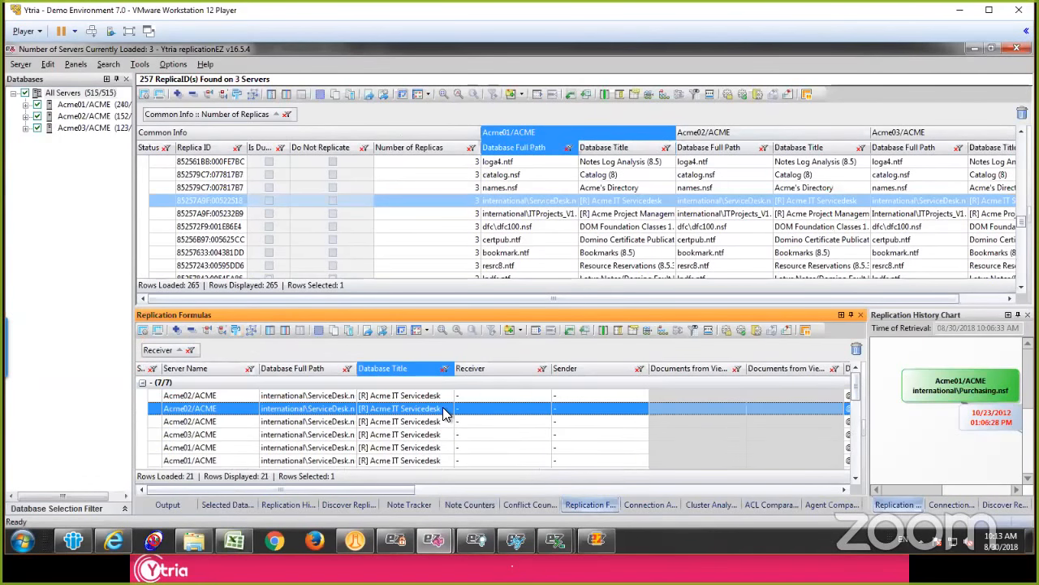
pyautogui.hotkey('ctrl', '-')
# Step: Expand the Acme03/ACME receiver group and examine the selective replication setting on Acme03/ACME and its available actions
pyautogui.click(142, 422)
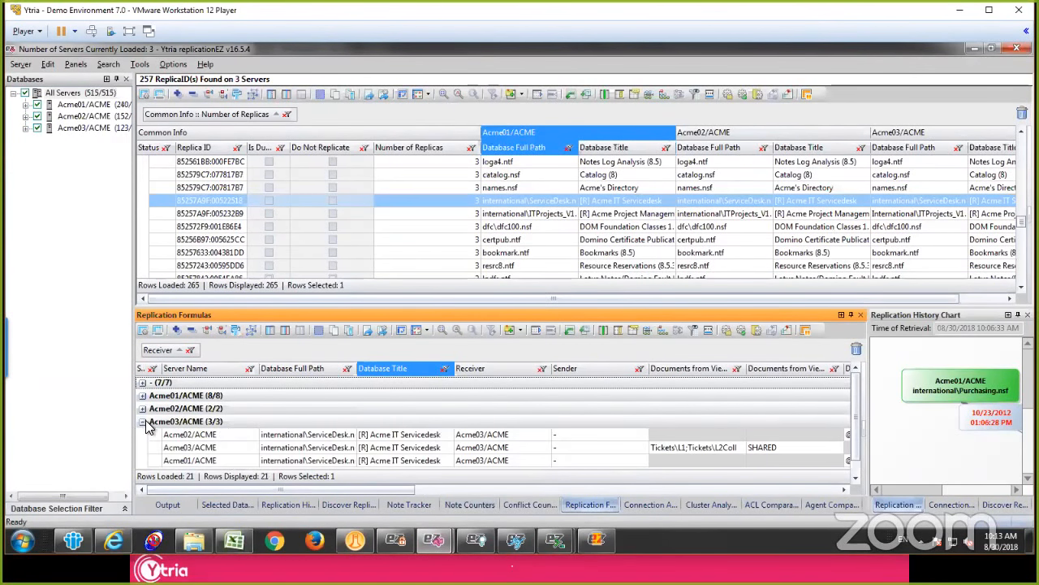
pyautogui.click(147, 435)
pyautogui.click(256, 421)
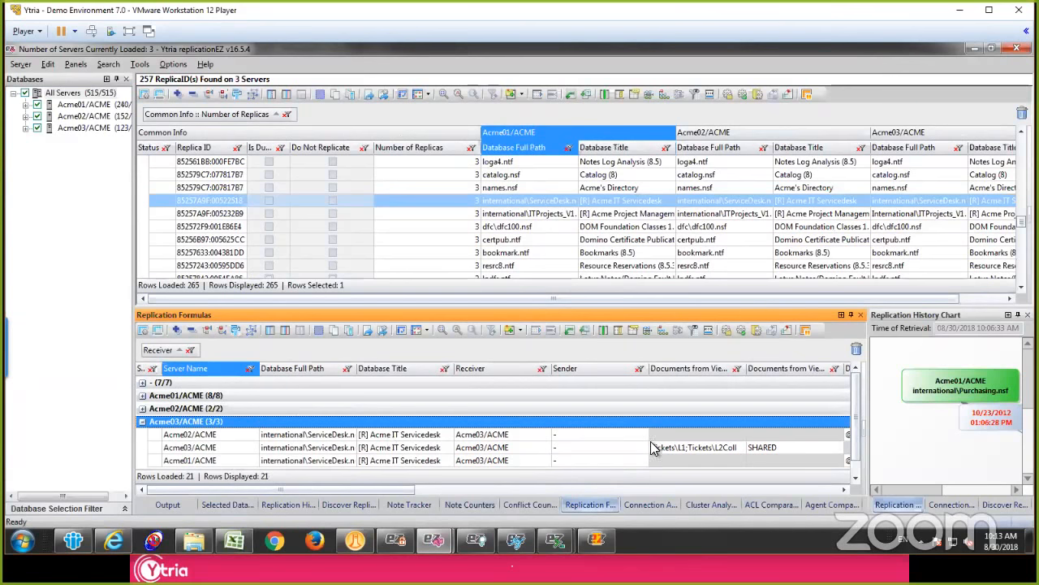
pyautogui.click(689, 451)
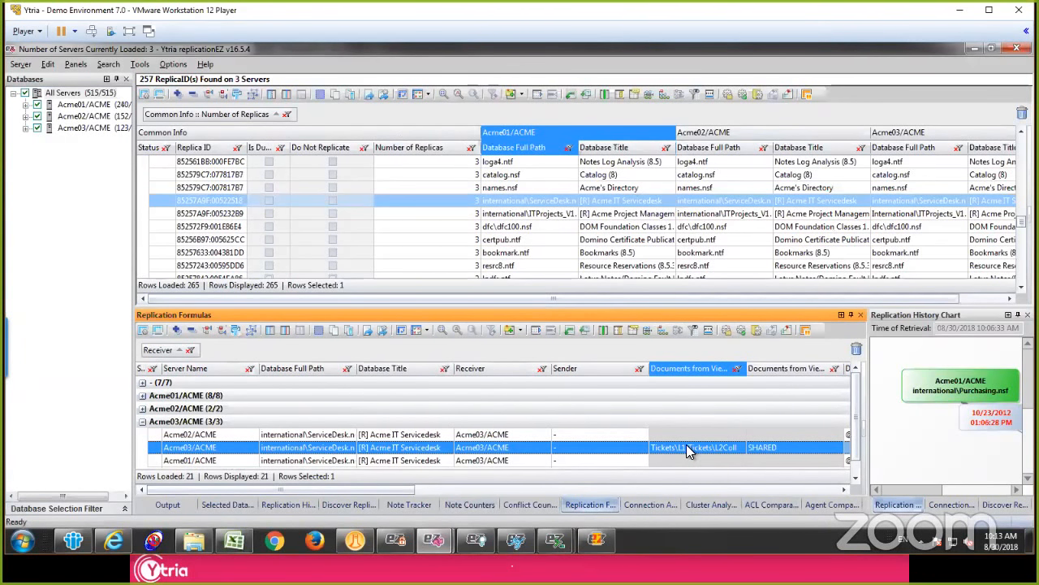
pyautogui.rightClick(696, 447)
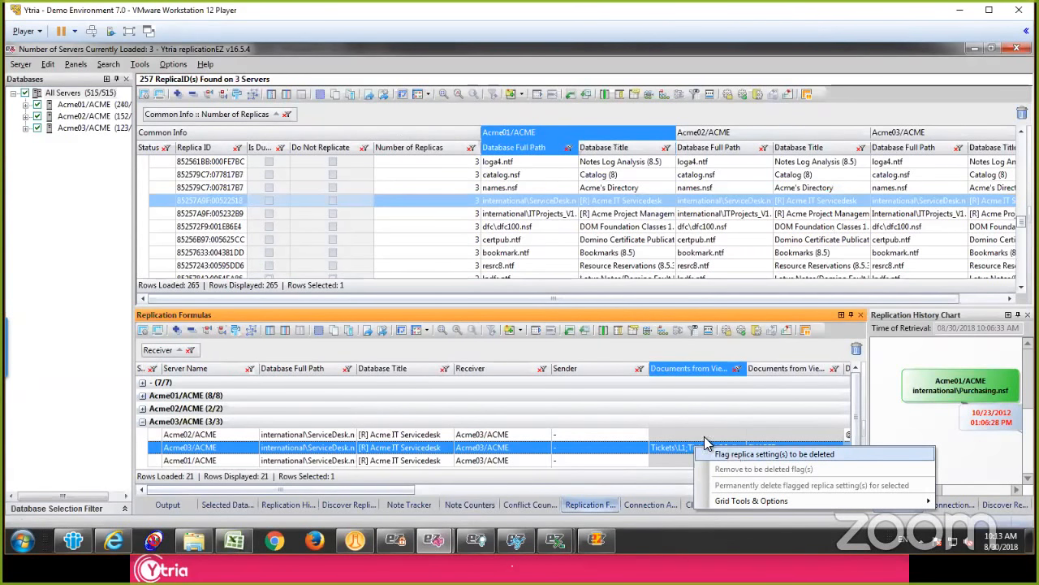
pyautogui.click(654, 421)
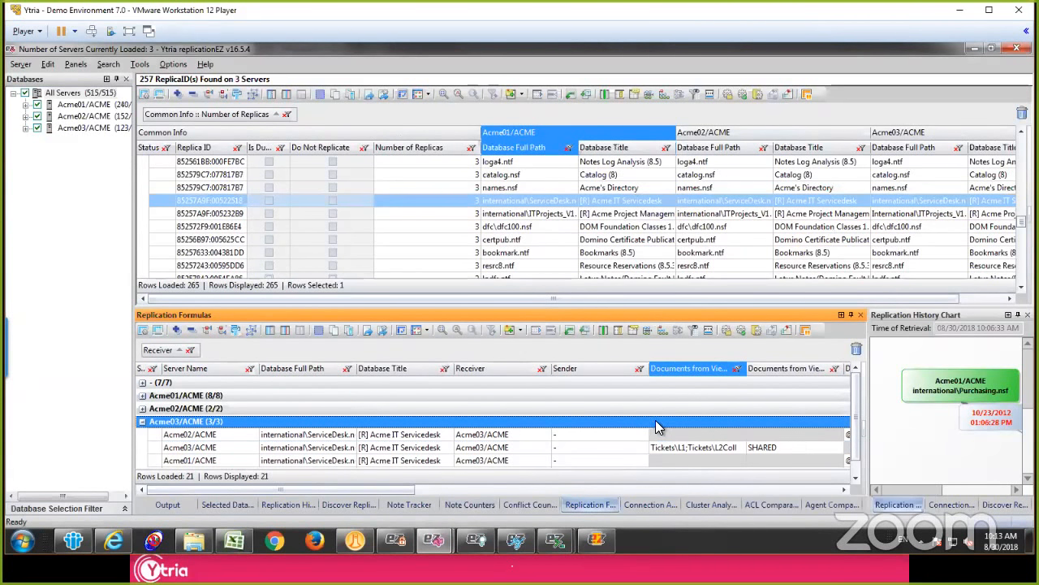
# Step: Review the actions available for the Acme IT Servicedesk replica on Acme01/ACME without running any
pyautogui.rightClick(598, 202)
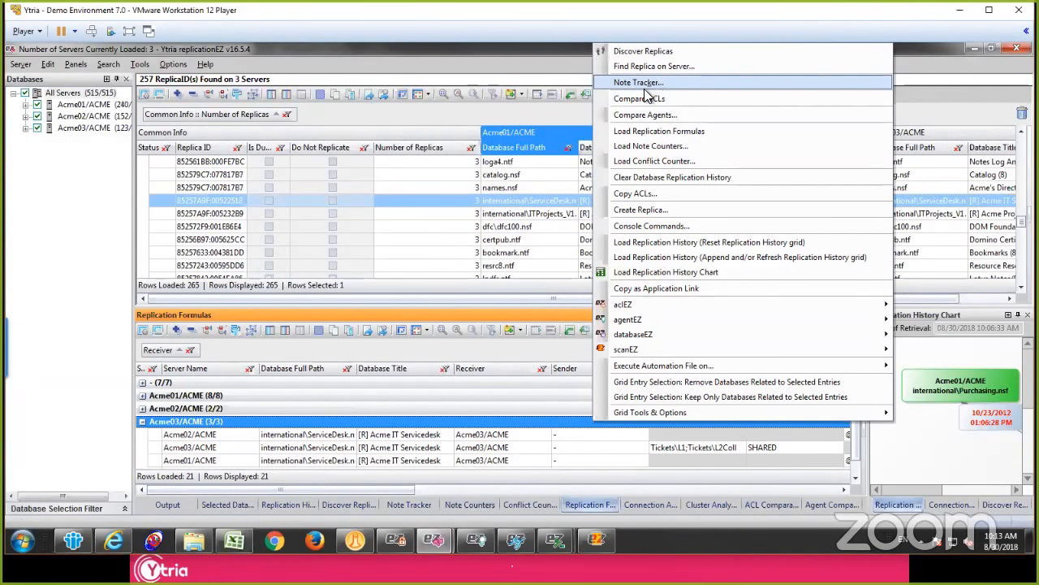
pyautogui.click(493, 192)
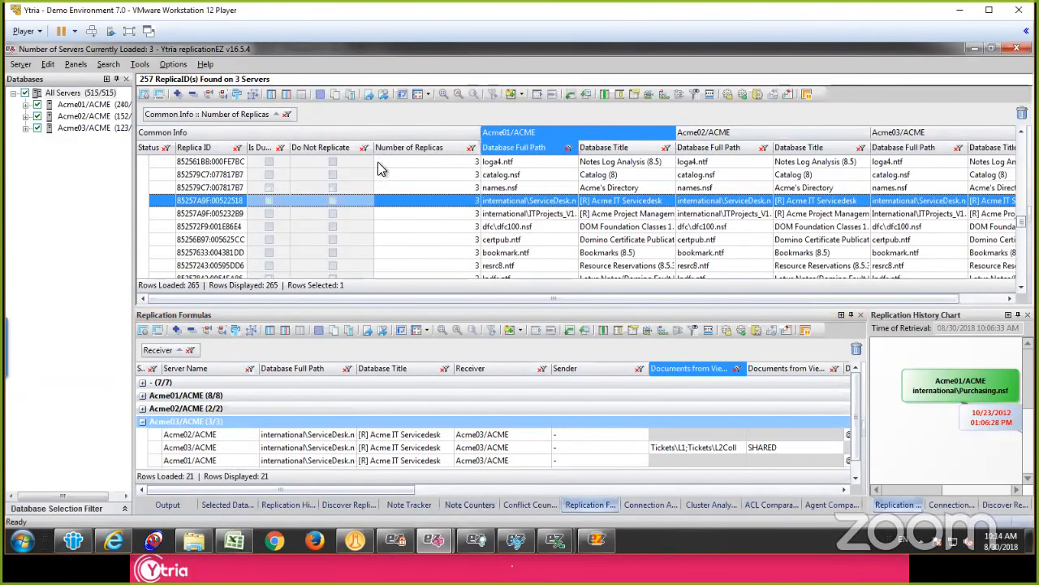
pyautogui.click(73, 95)
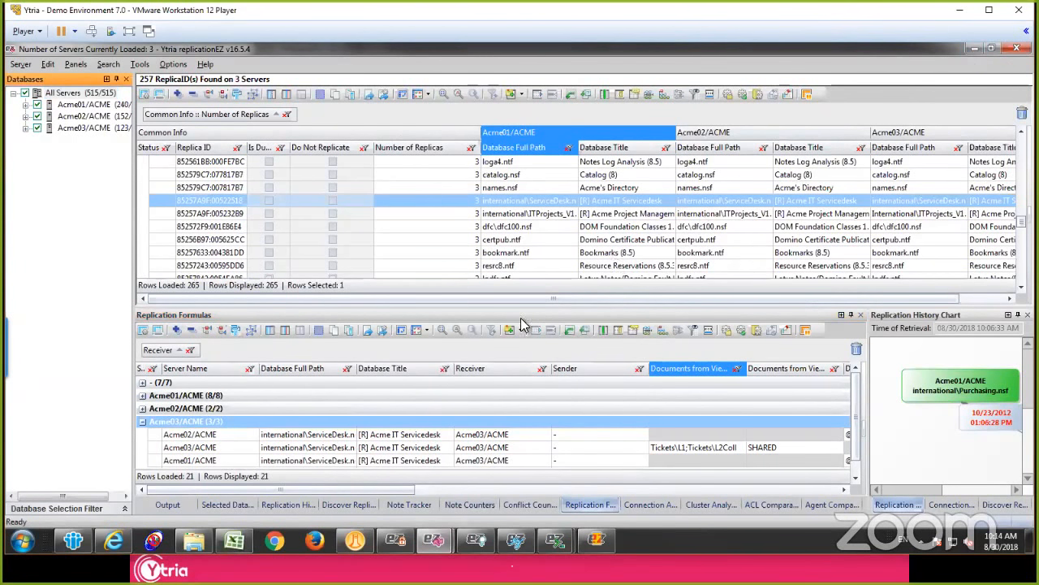
# Step: Switch to IBM Notes and load Acme's Directory on Acme01 into a new replicationEZ session
pyautogui.click(973, 50)
pyautogui.click(73, 540)
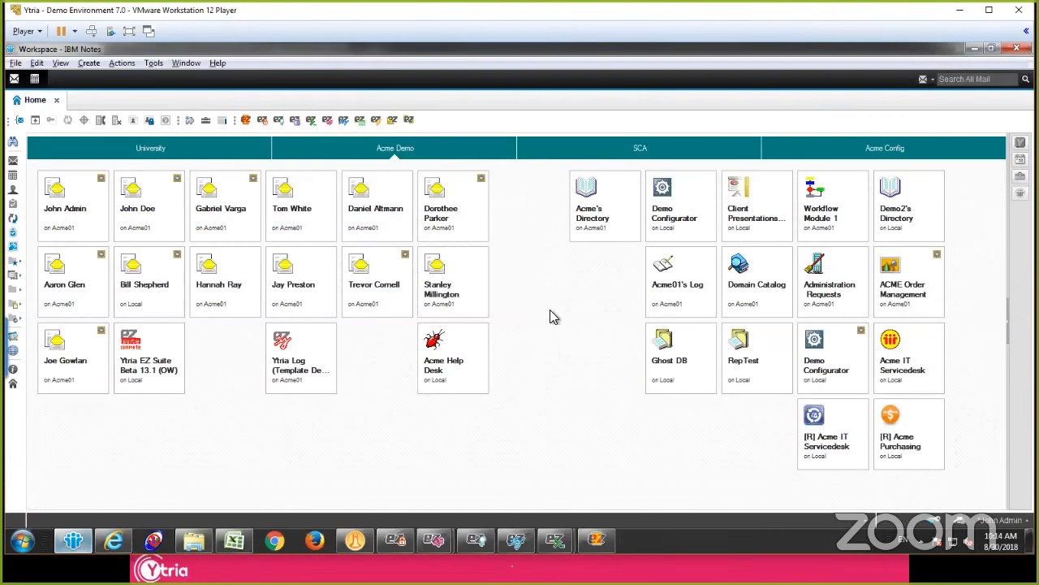
pyautogui.click(596, 187)
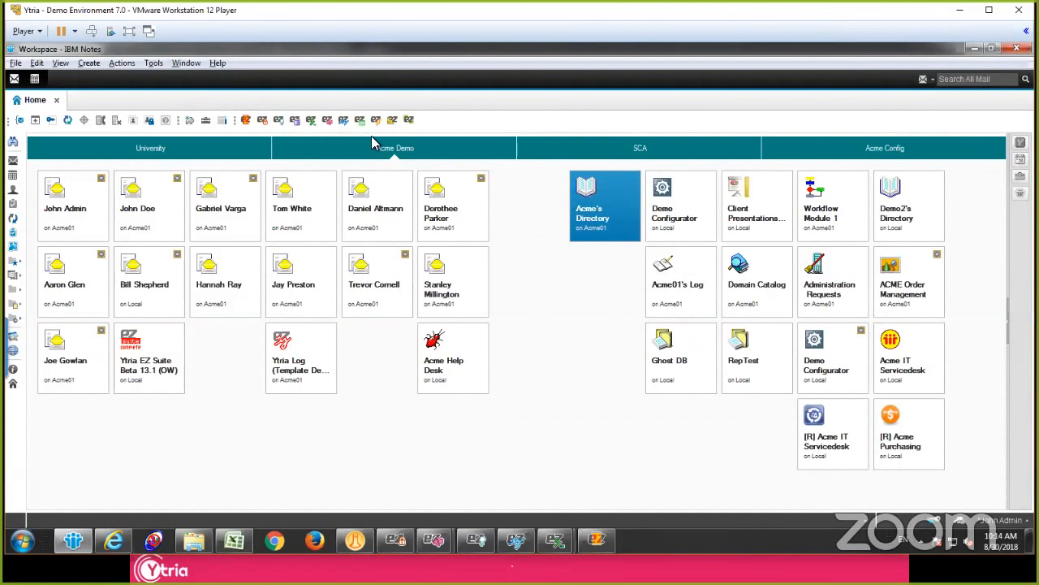
pyautogui.click(336, 126)
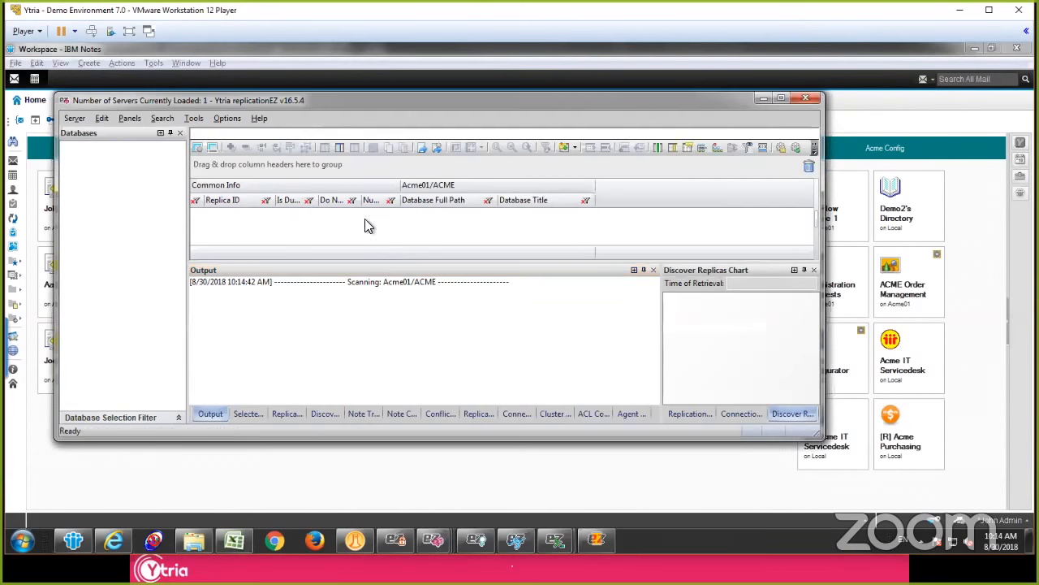
# Step: Discover the replicas of names.nsf, creating a chart with Date & Time transition nodes and the last used filters applied
pyautogui.click(488, 213)
pyautogui.rightClick(490, 213)
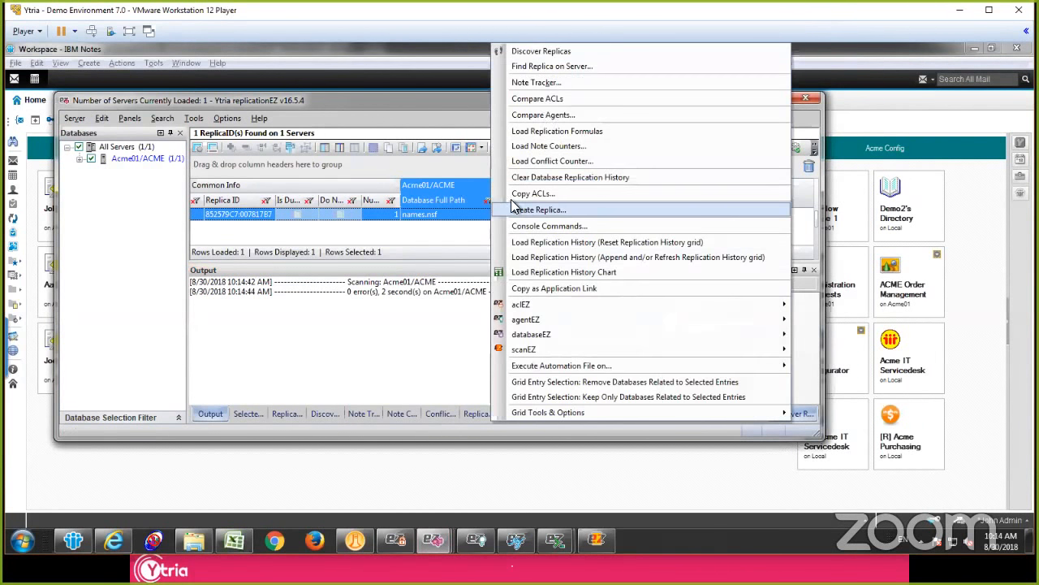
pyautogui.click(584, 53)
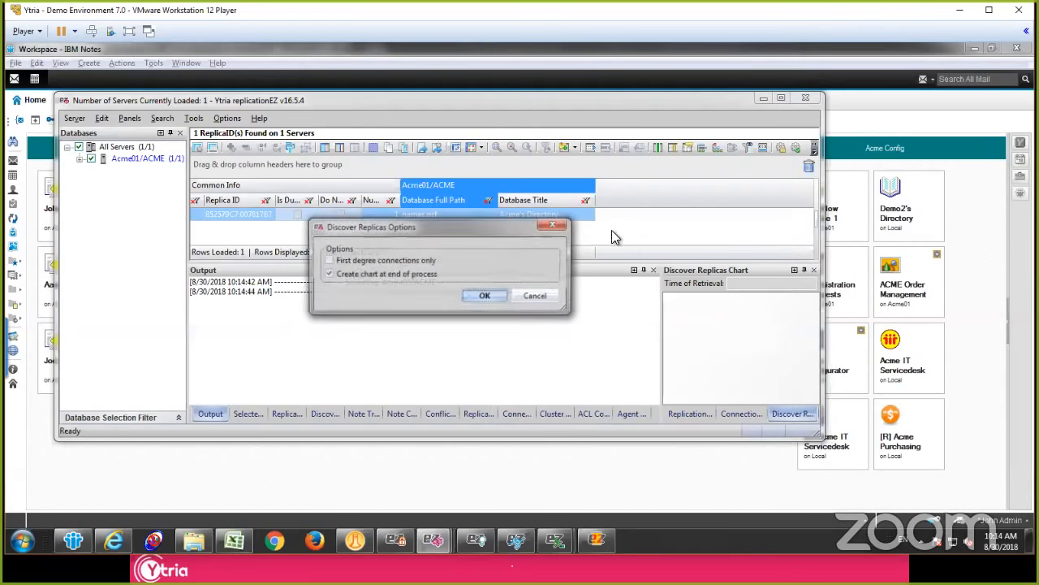
pyautogui.click(490, 298)
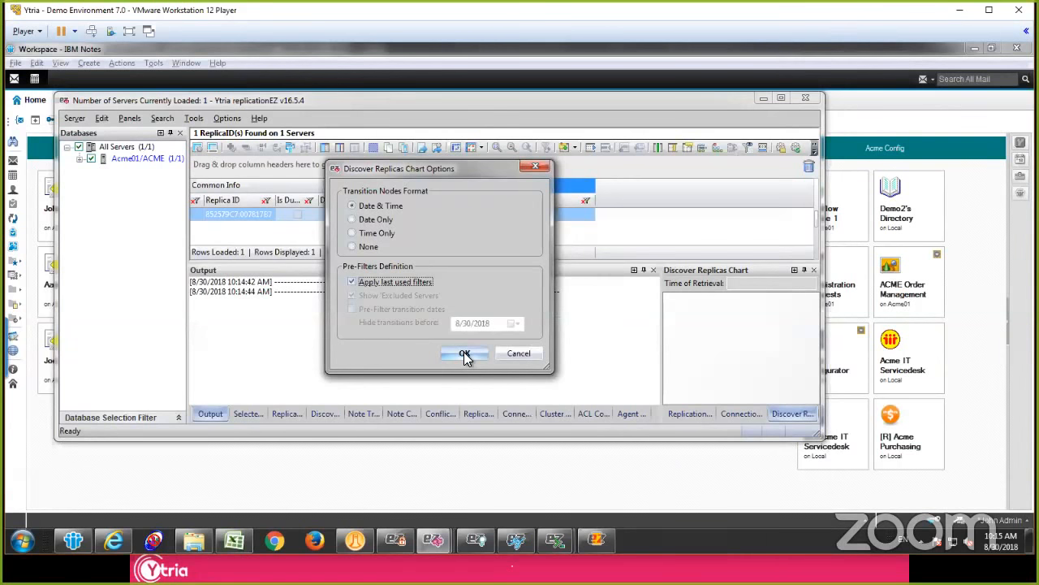
pyautogui.click(465, 355)
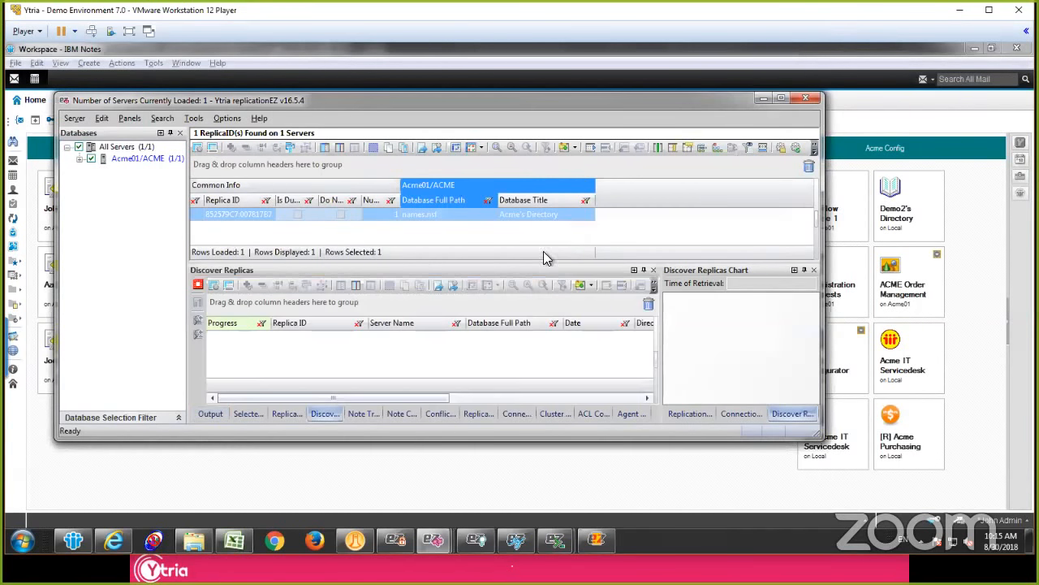
pyautogui.click(780, 98)
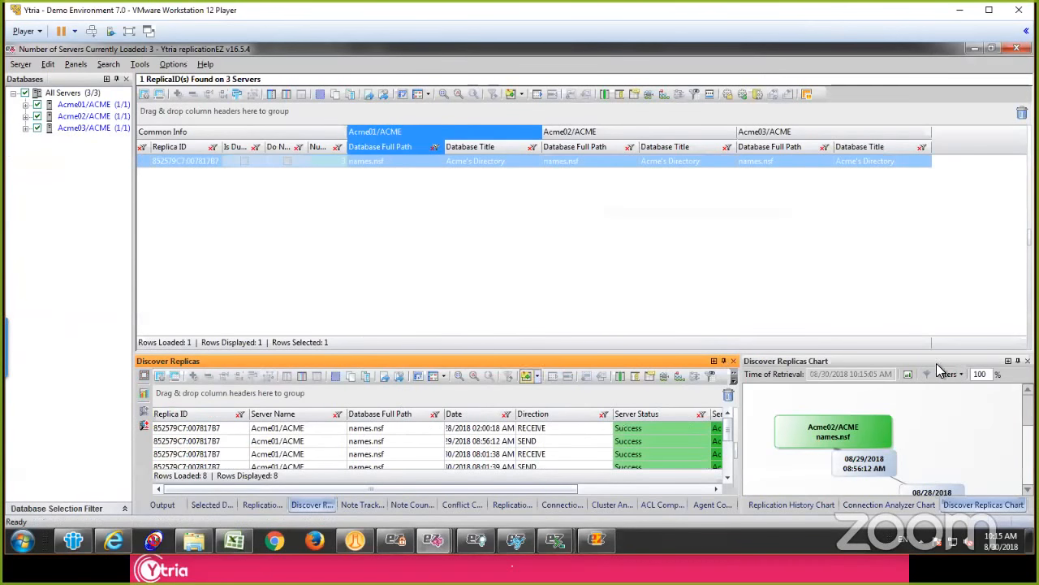
# Step: Examine the Discover Replicas chart for names.nsf at full size and in its docked view alongside the replica entries
pyautogui.click(1008, 360)
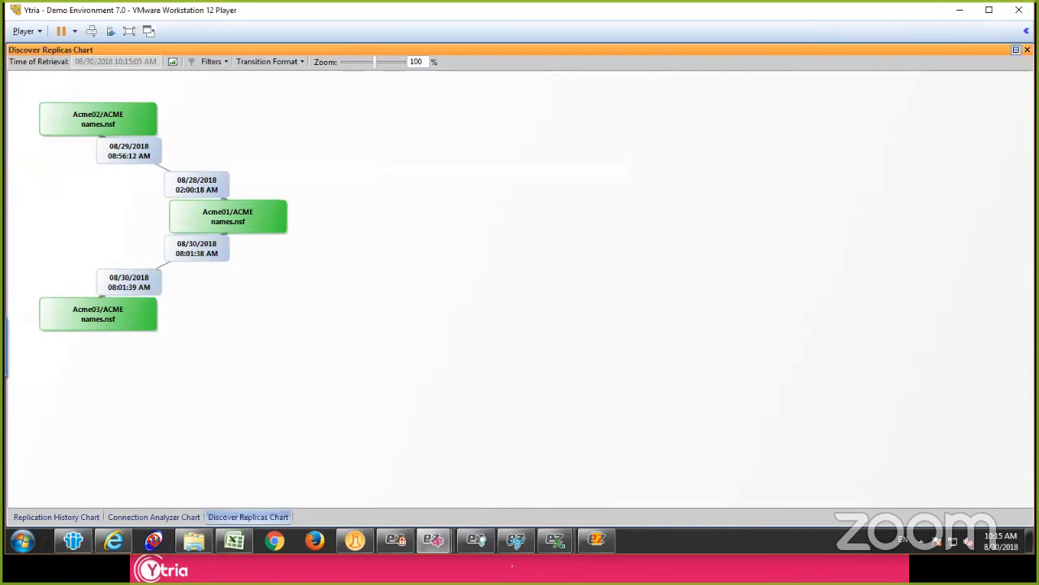
pyautogui.click(1016, 50)
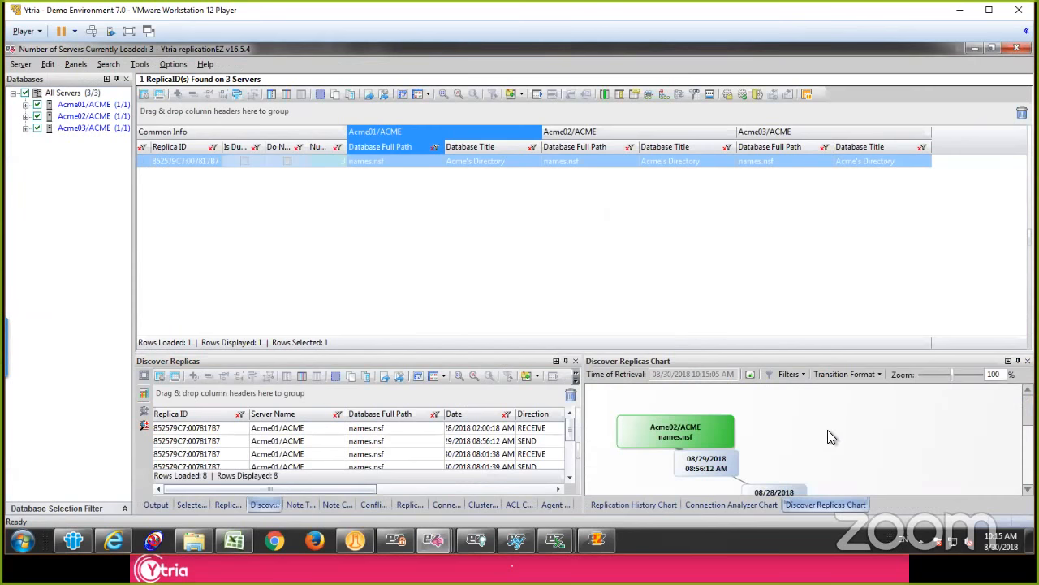
pyautogui.scroll(-3, 948, 425)
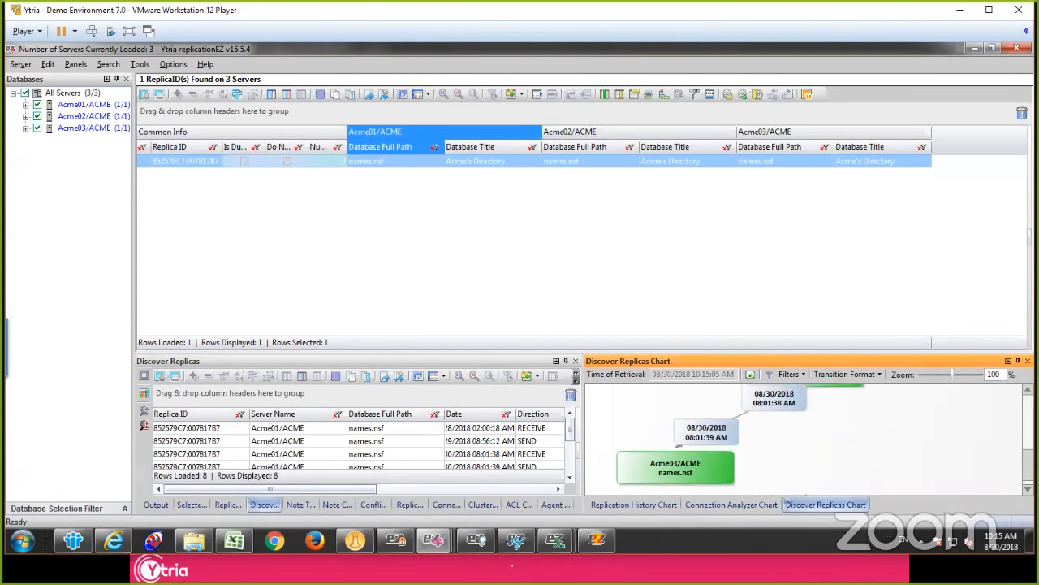
pyautogui.scroll(3, 807, 439)
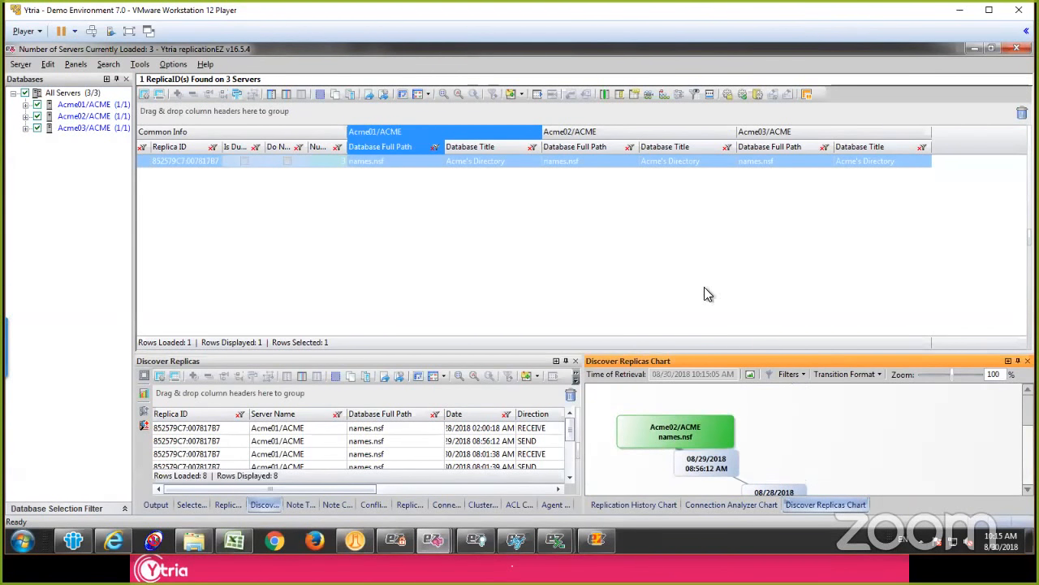
pyautogui.click(575, 163)
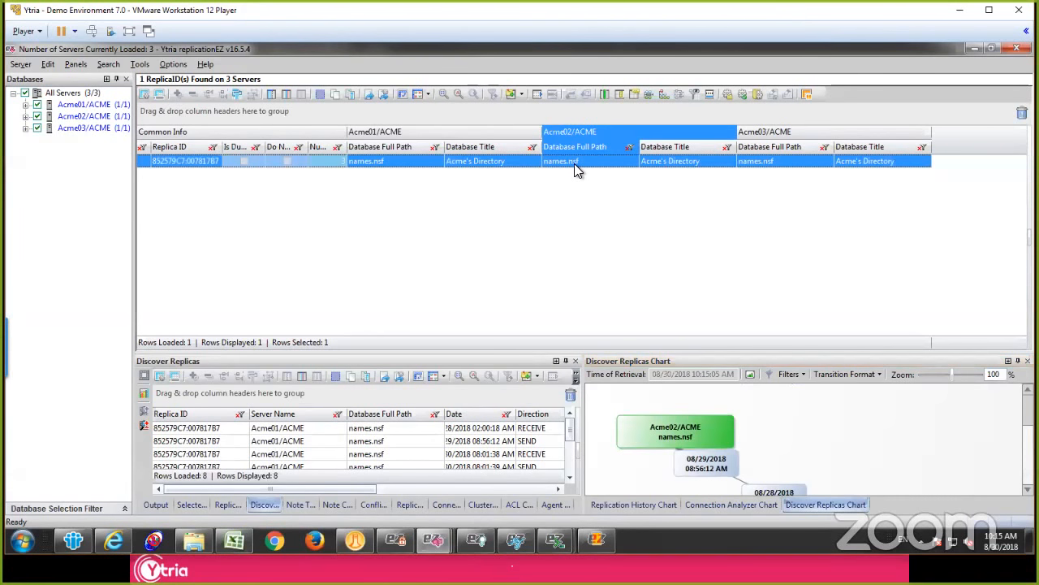
pyautogui.click(382, 162)
pyautogui.moveTo(1028, 415)
pyautogui.mouseDown()
pyautogui.moveTo(1028, 443)
pyautogui.moveTo(1028, 415)
pyautogui.mouseUp()
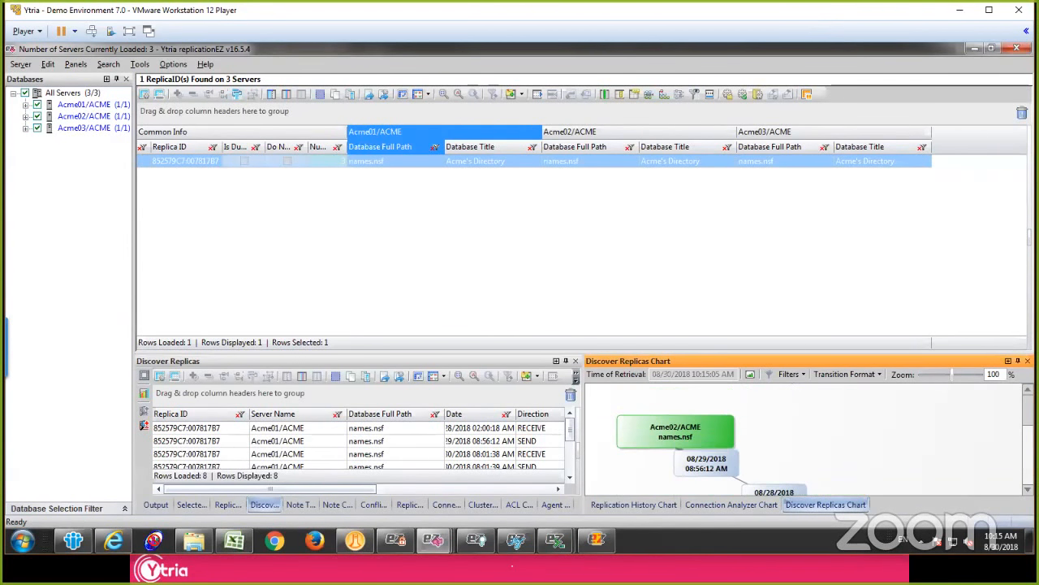
# Step: Review the actions available for Acme's Directory on Acme01/ACME and dismiss them without running any
pyautogui.click(500, 166)
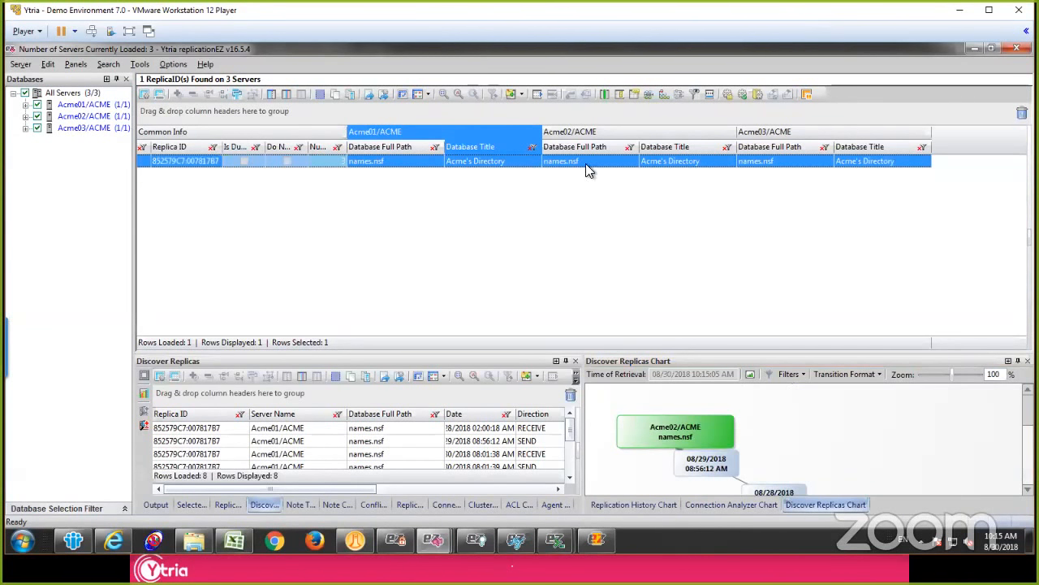
pyautogui.rightClick(498, 160)
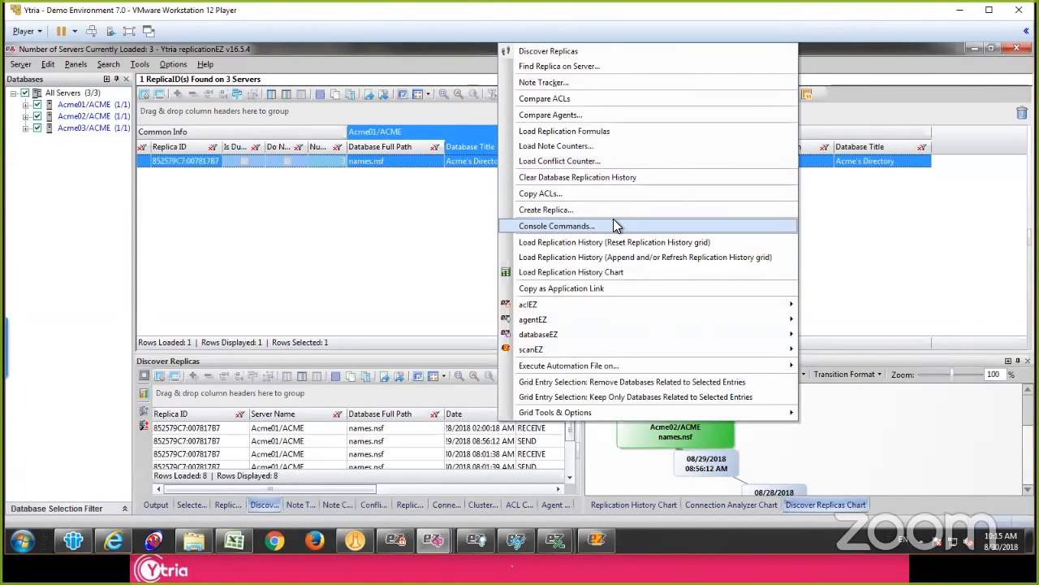
pyautogui.click(477, 229)
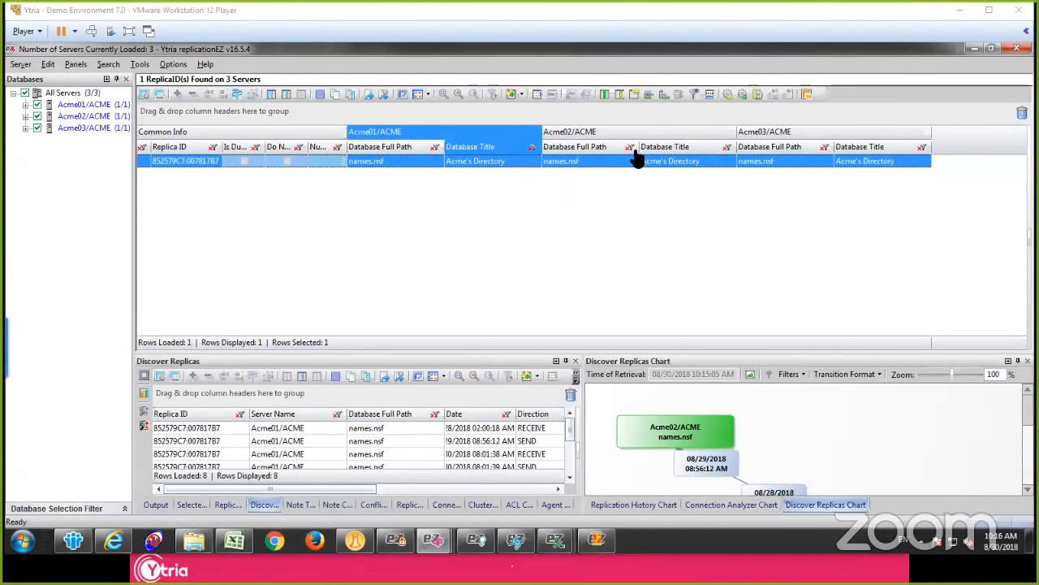
# Step: Return to the IBM Notes workspace and close the leftover Ytria tool windows, including the Acme Employee Directory signing window and replicationEZ
pyautogui.click(975, 49)
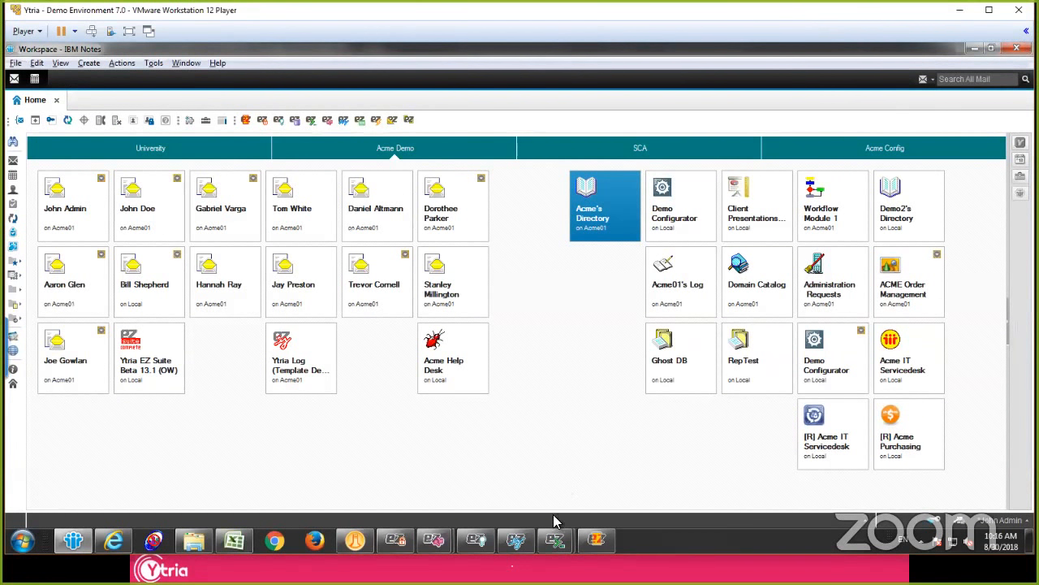
pyautogui.click(520, 536)
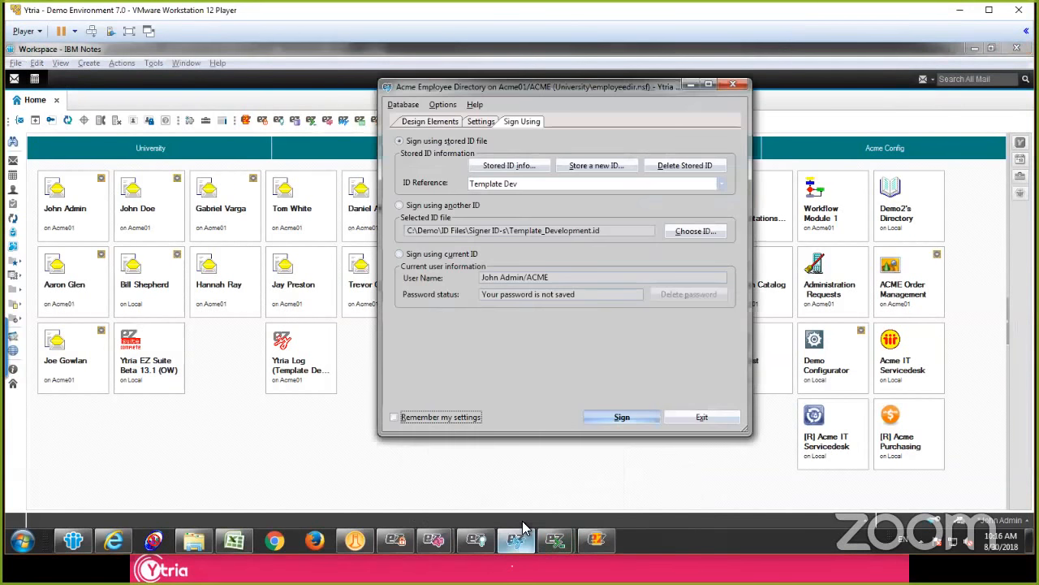
pyautogui.click(733, 84)
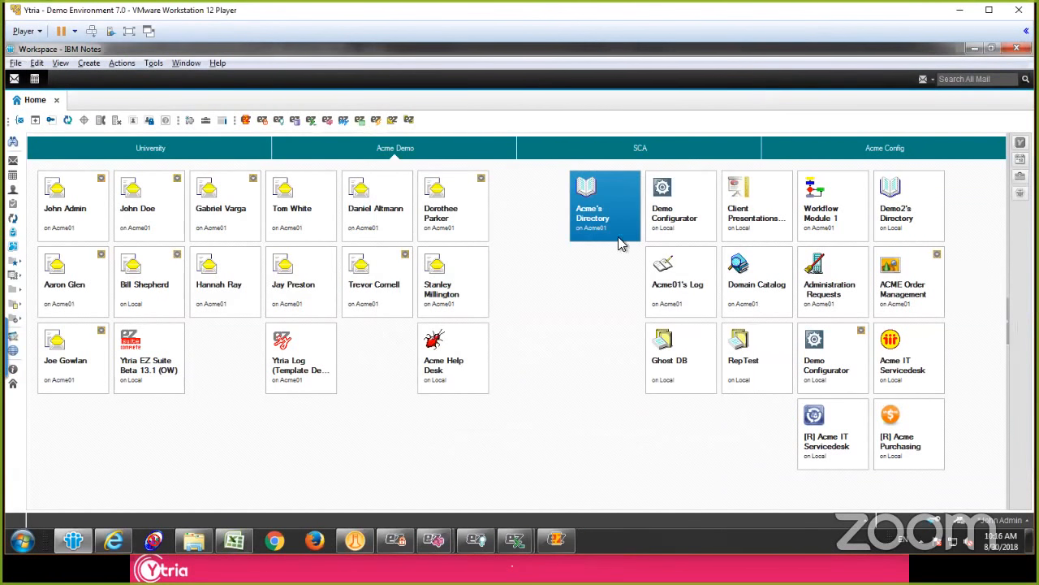
pyautogui.click(410, 538)
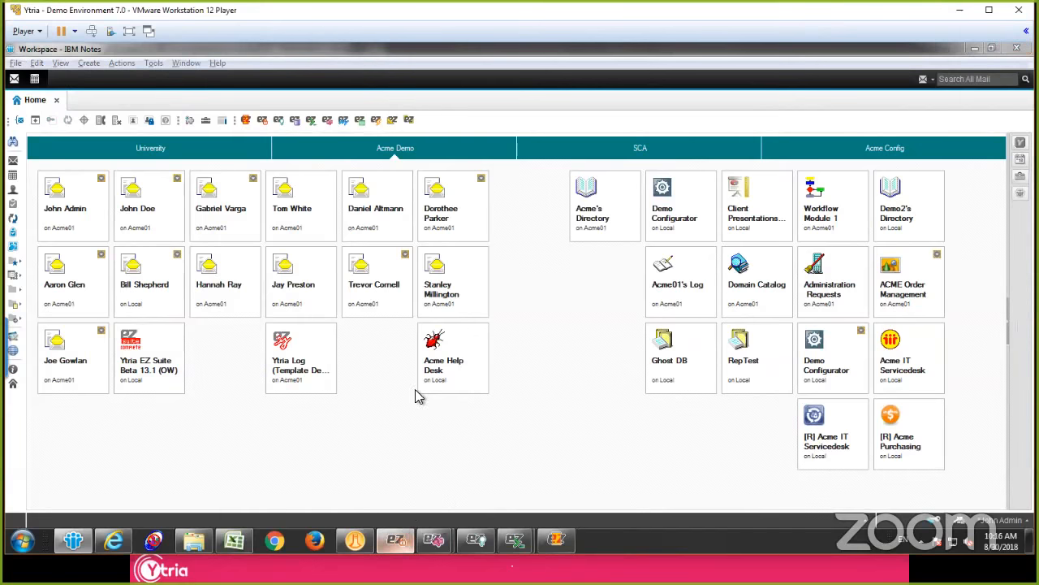
pyautogui.click(1011, 50)
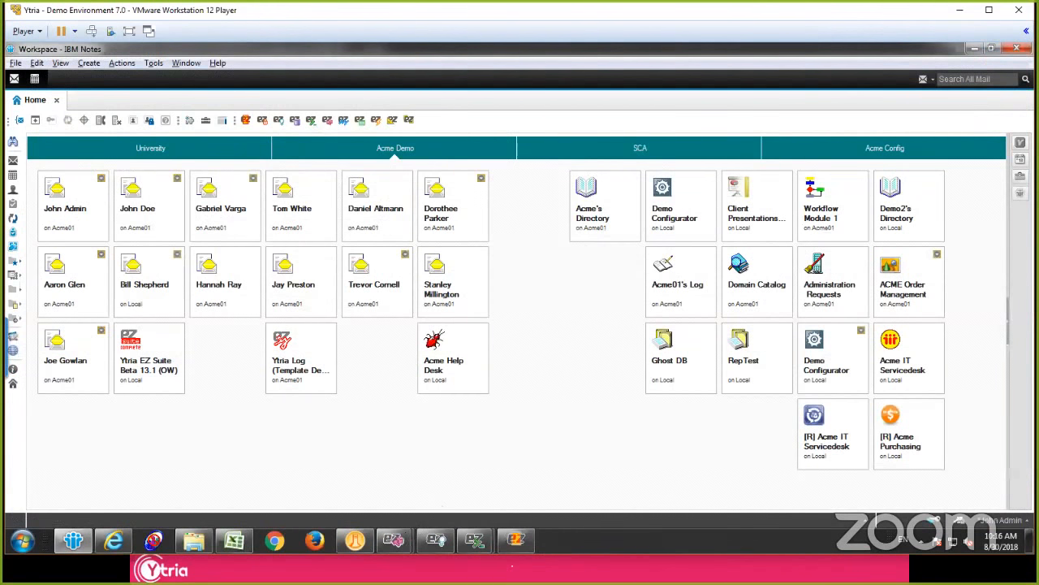
pyautogui.moveTo(395, 539)
pyautogui.click(325, 471)
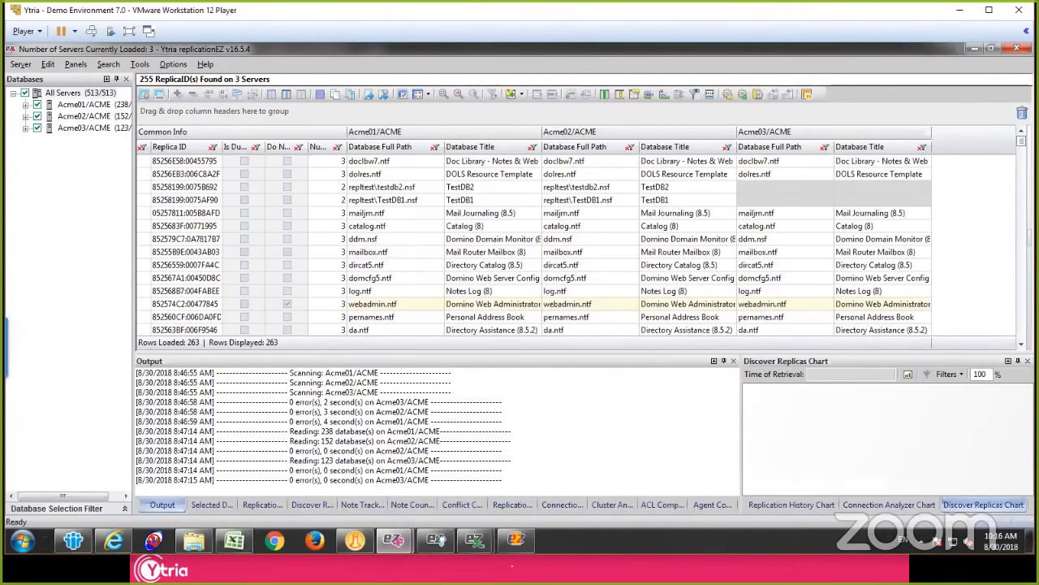
pyautogui.click(1016, 48)
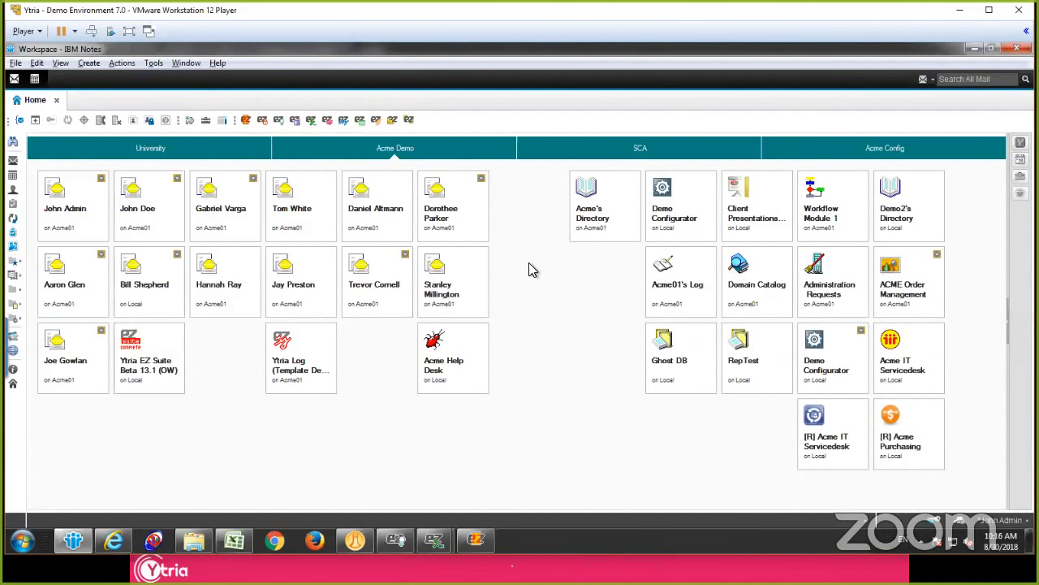
# Step: Open Acme Employee Directory from the University workspace page and load an ACME Deutschland Gmbh person document into scanEZ
pyautogui.click(187, 155)
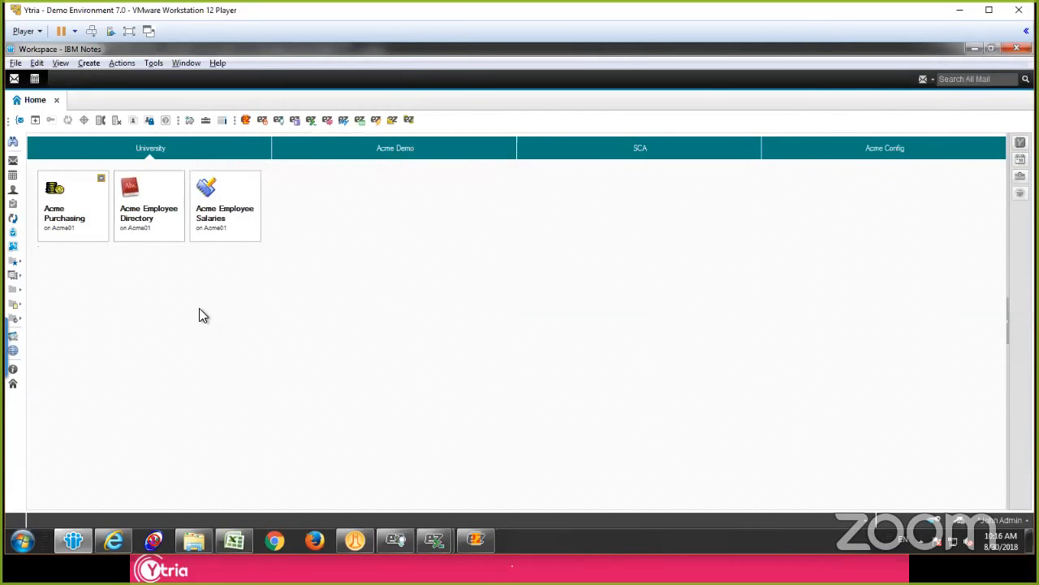
pyautogui.doubleClick(160, 215)
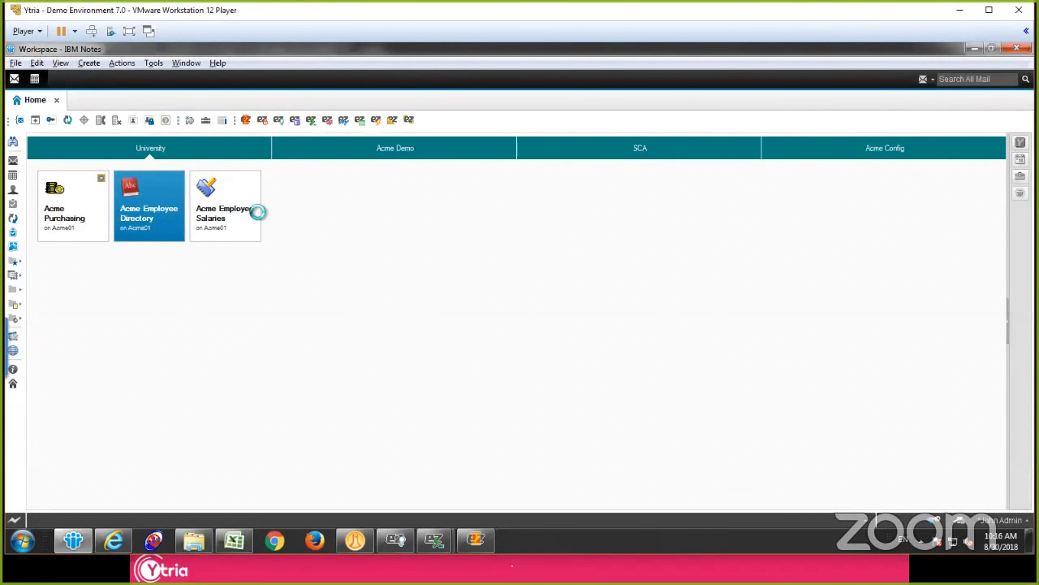
pyautogui.click(378, 244)
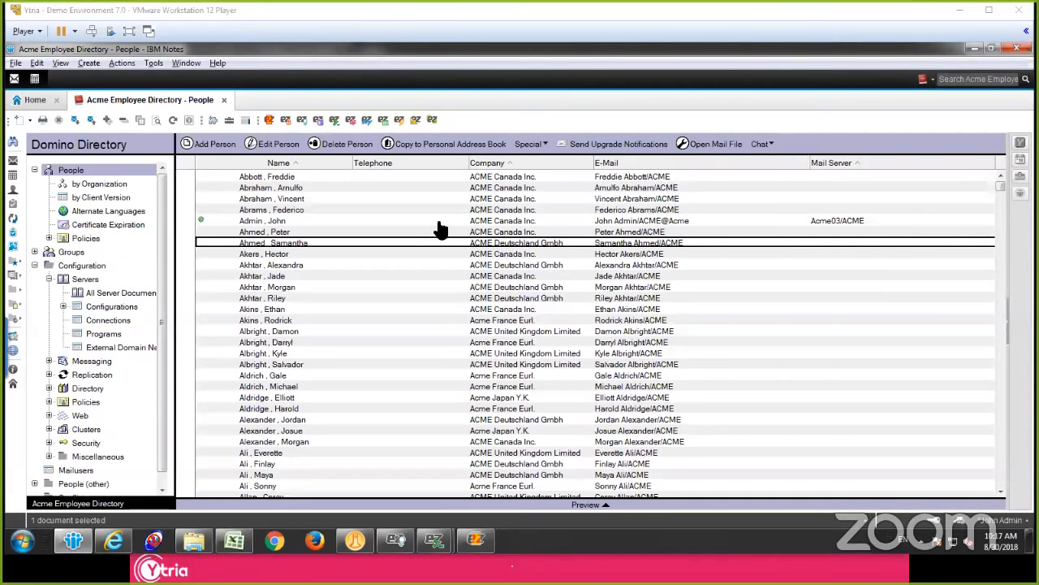
pyautogui.click(330, 265)
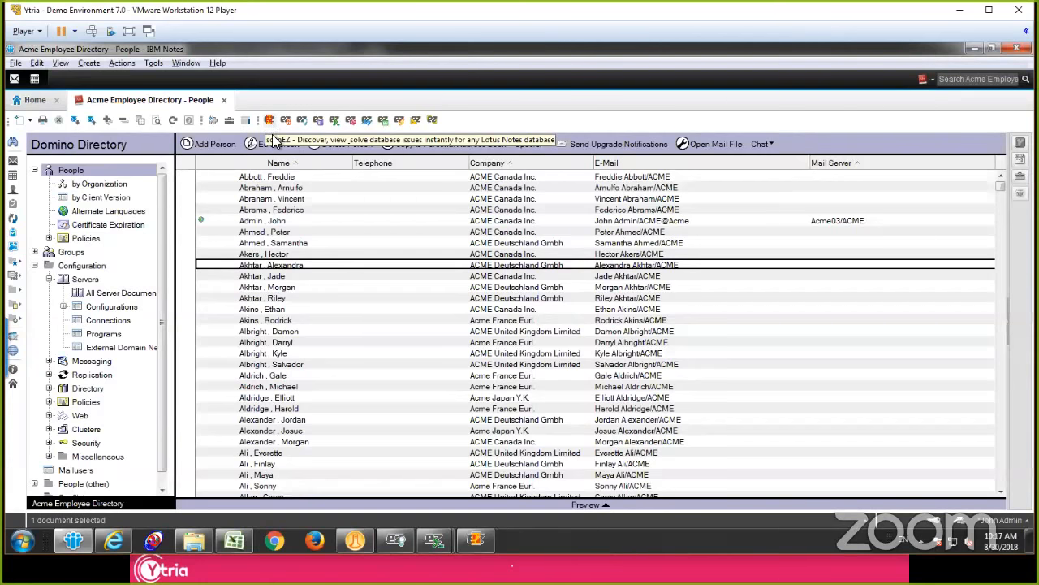
pyautogui.click(298, 240)
pyautogui.click(269, 120)
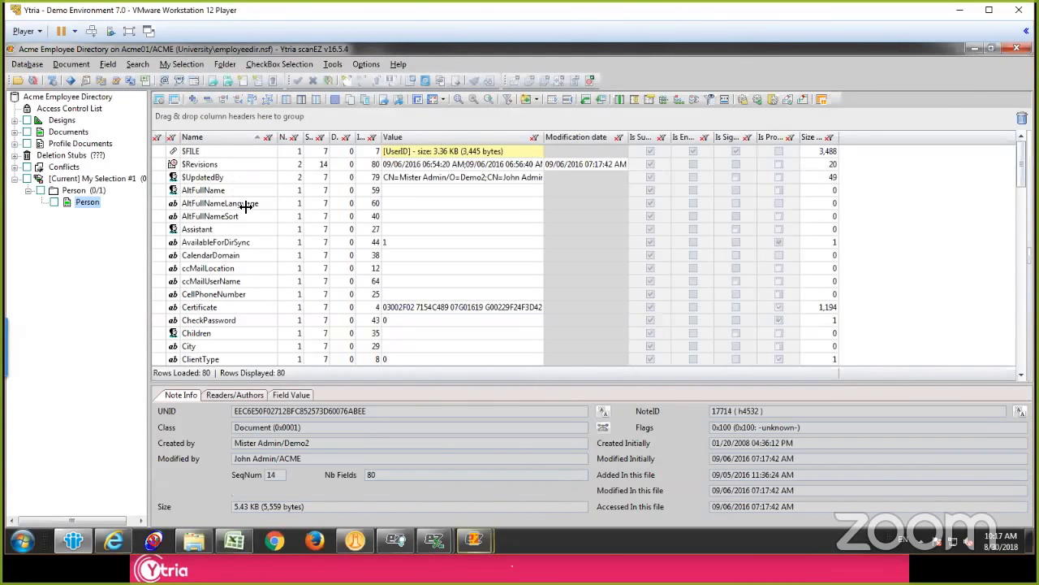
# Step: Inspect the fields of the Person document, including $UpdatedBy and Children, and display the CompanyName field value
pyautogui.click(233, 178)
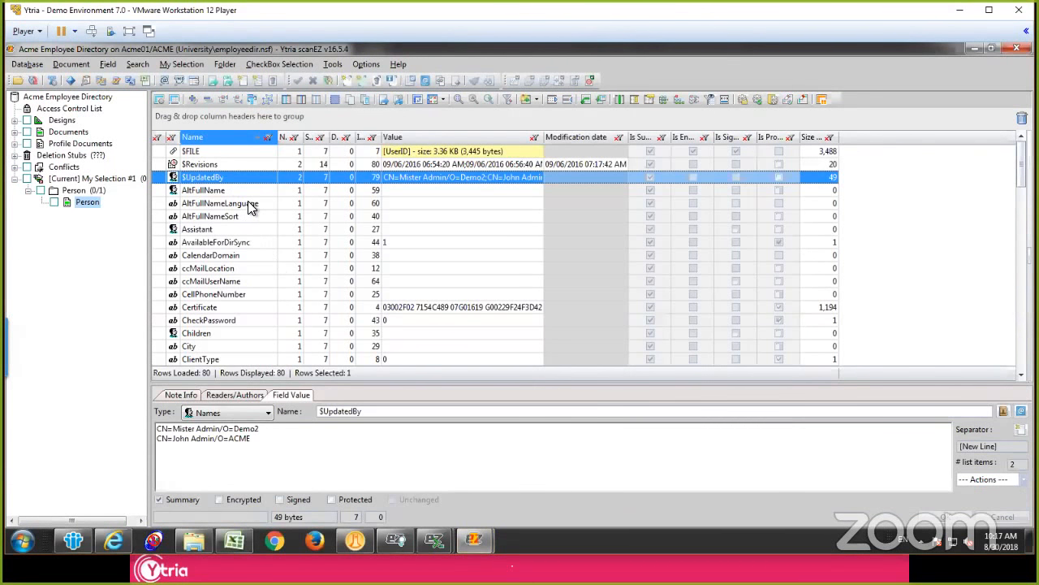
pyautogui.scroll(-3, 246, 203)
pyautogui.click(365, 217)
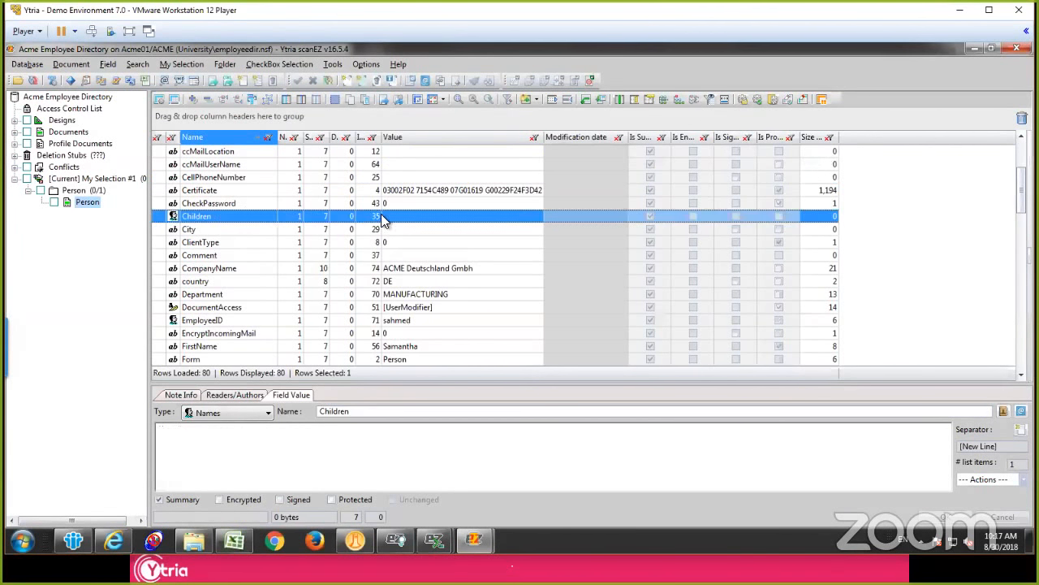
pyautogui.click(412, 280)
pyautogui.click(402, 268)
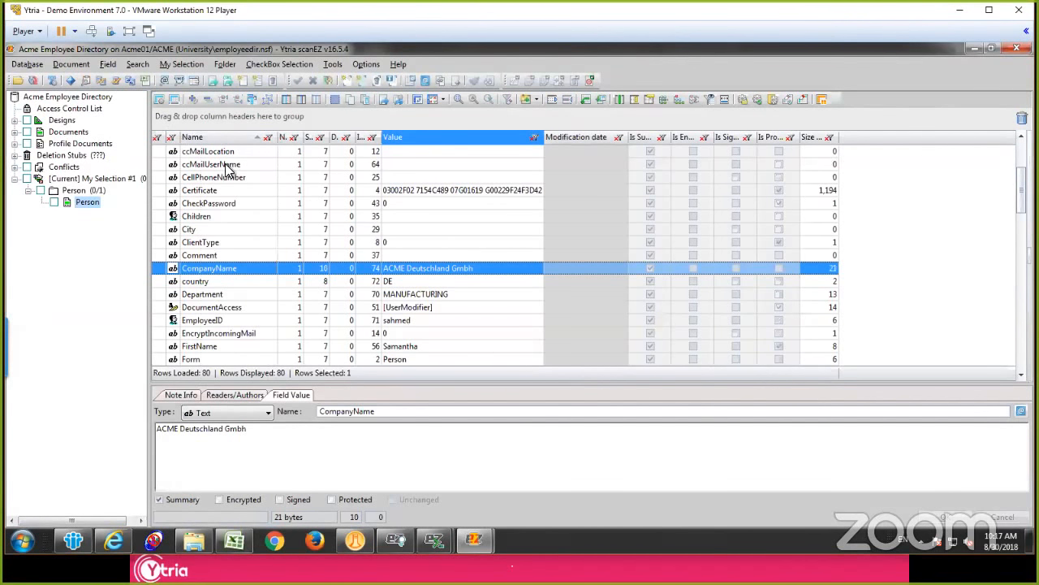
# Step: Group the Person document's fields by type and remove the grouping again
pyautogui.moveTo(209, 138); pyautogui.dragTo(238, 116)
pyautogui.click(296, 178)
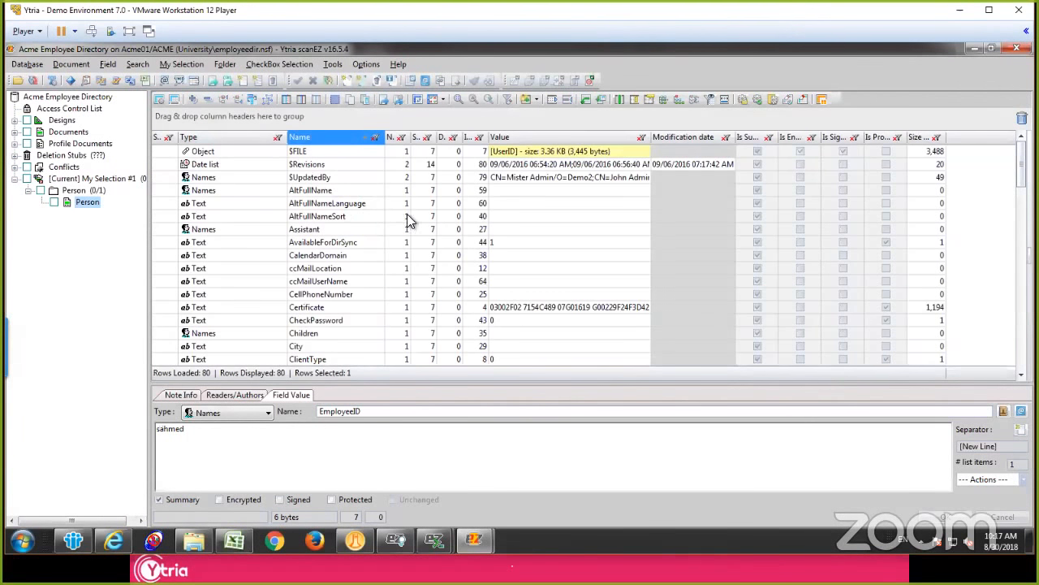
pyautogui.click(520, 244)
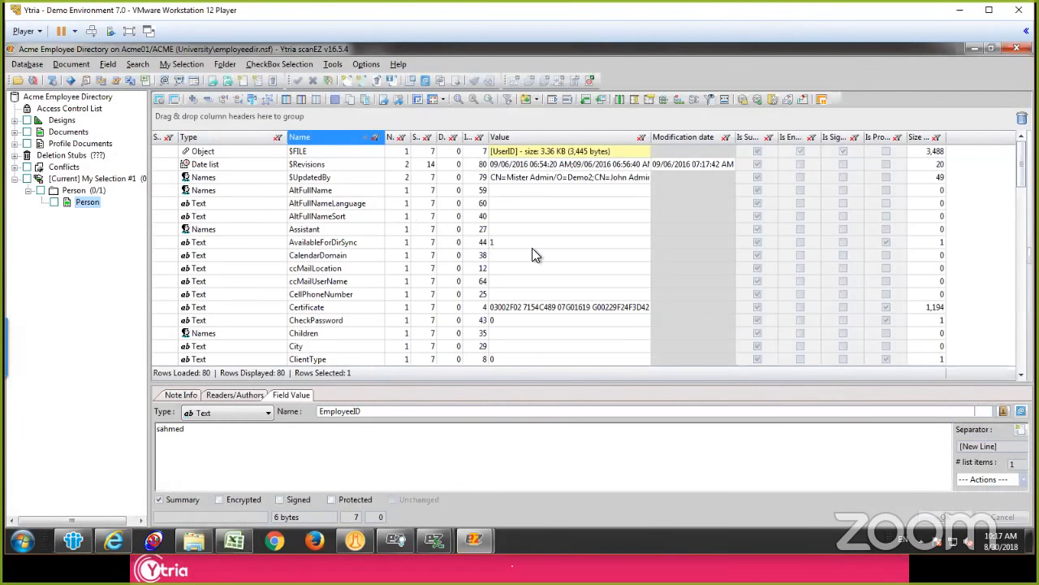
# Step: Widen the Sequence Number column and examine the sequence numbers and summary flags of the Person document's fields
pyautogui.moveTo(436, 137); pyautogui.dragTo(492, 139)
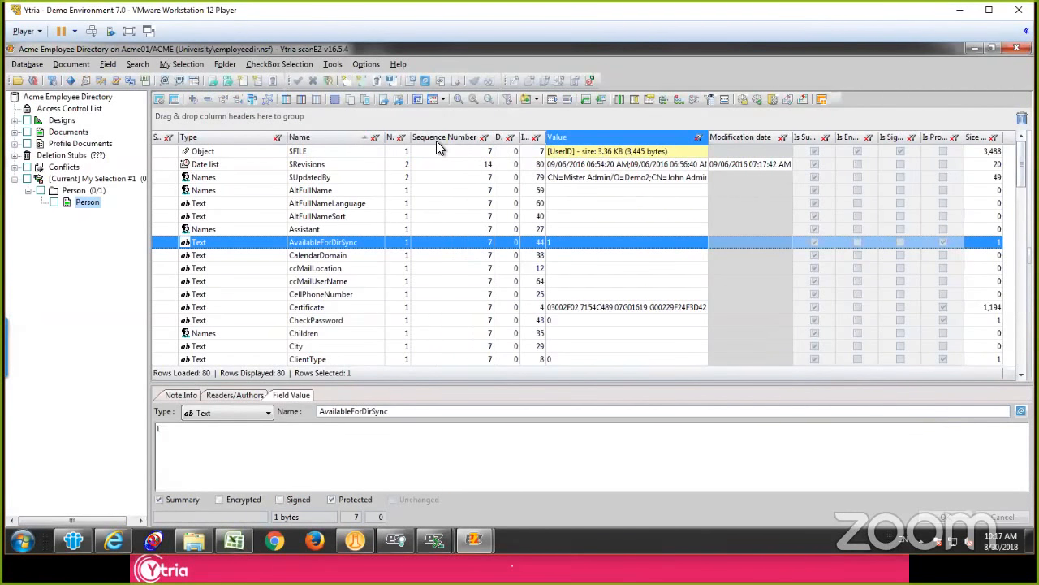
pyautogui.click(470, 228)
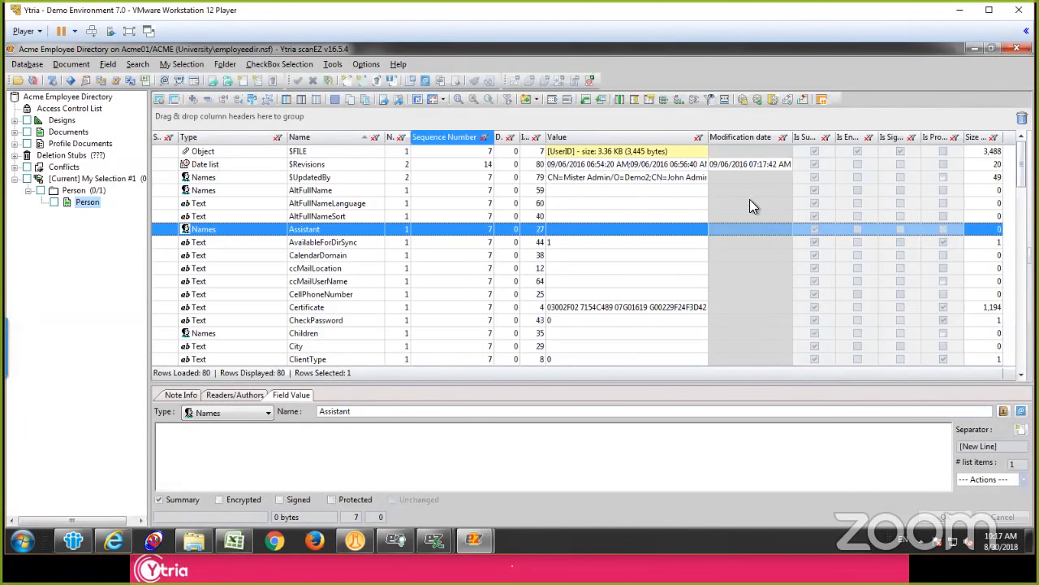
pyautogui.click(814, 228)
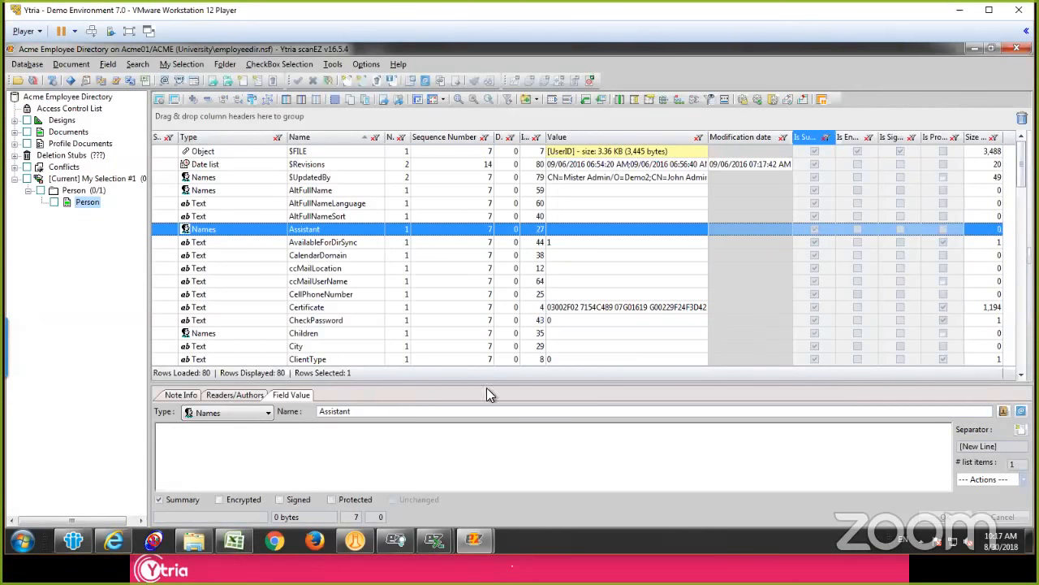
# Step: Sort the fields by size from largest to smallest and inspect the Certificate, Manager and HTTPPassword fields
pyautogui.click(973, 139)
pyautogui.click(973, 139)
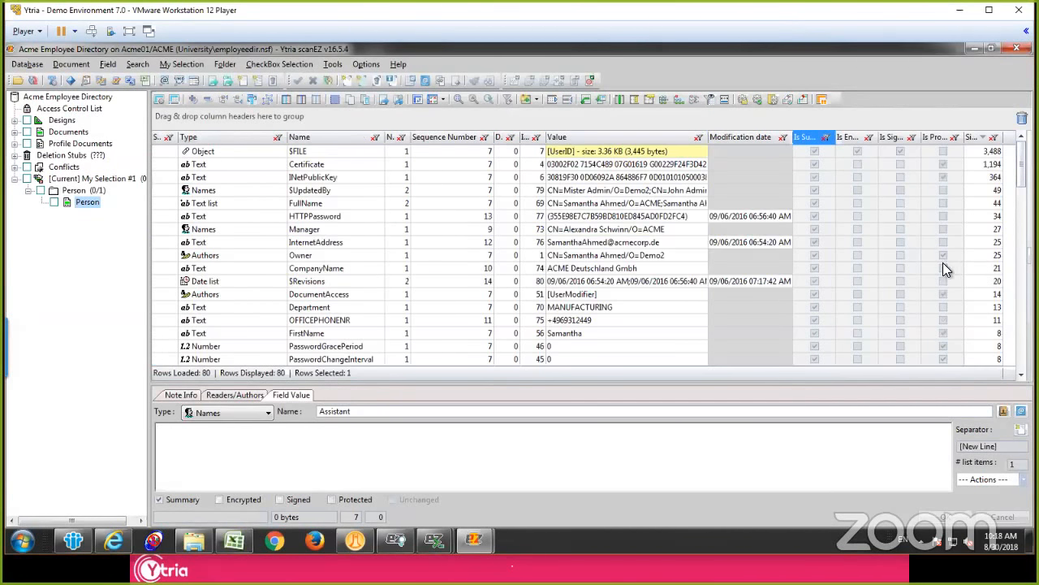
pyautogui.click(956, 151)
pyautogui.click(959, 164)
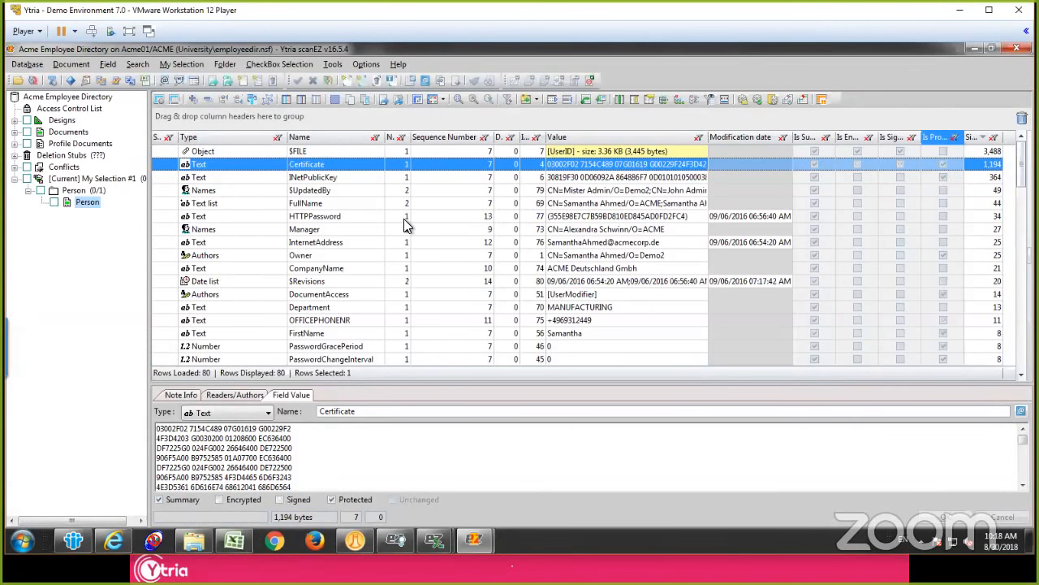
pyautogui.click(511, 230)
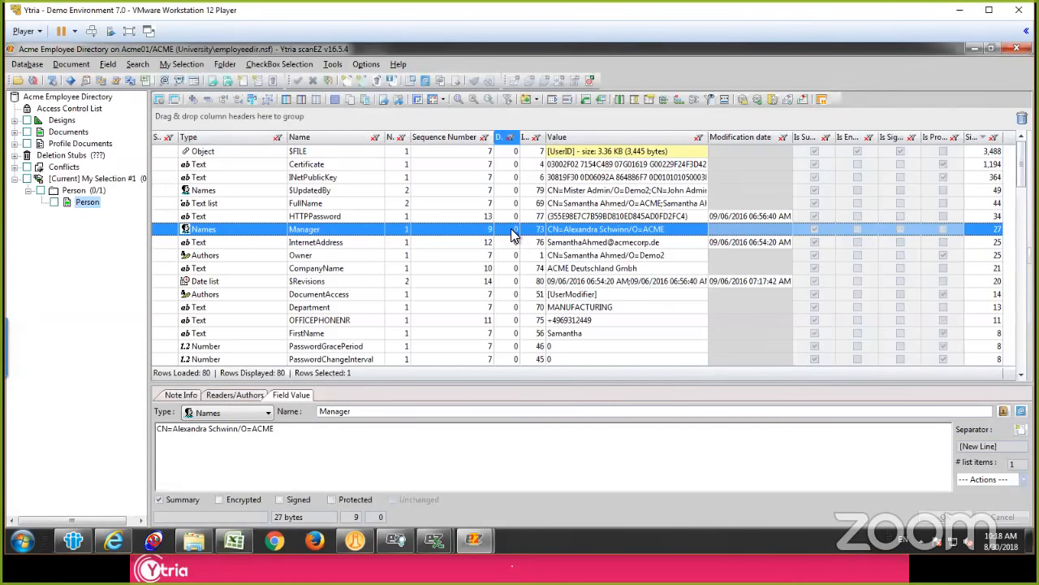
pyautogui.click(388, 218)
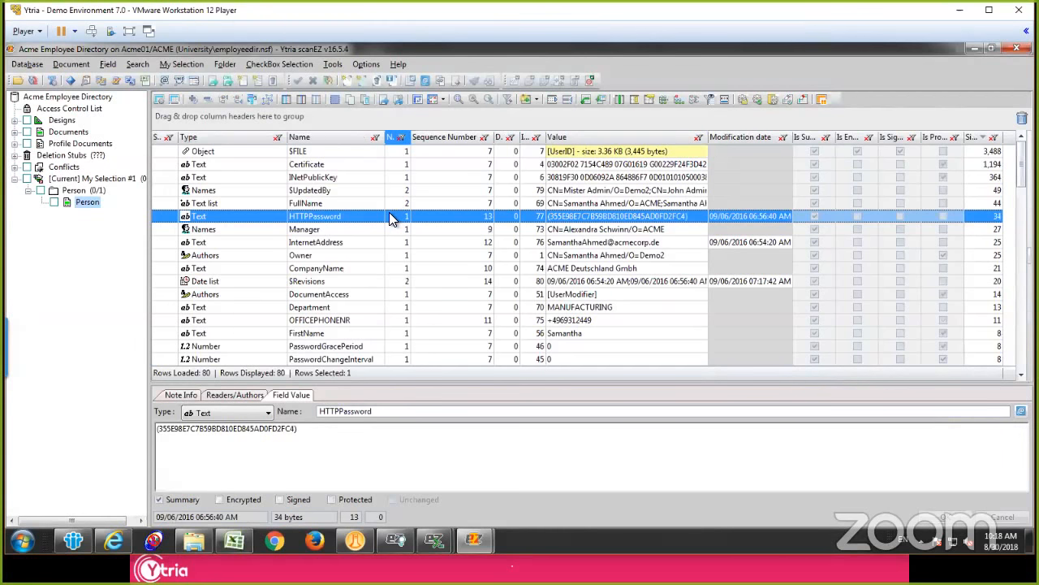
pyautogui.click(430, 256)
pyautogui.rightClick(428, 251)
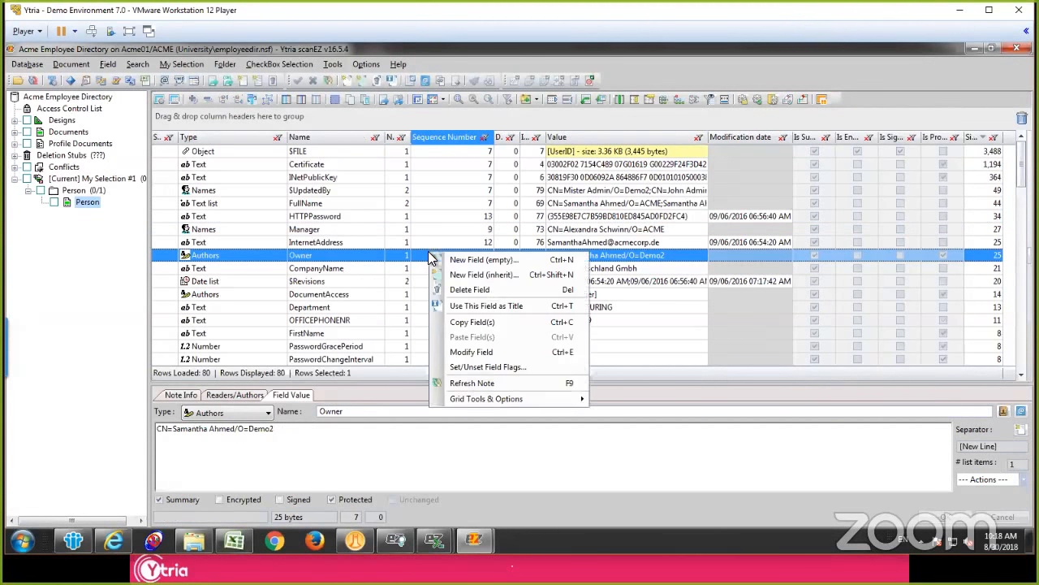
pyautogui.click(442, 258)
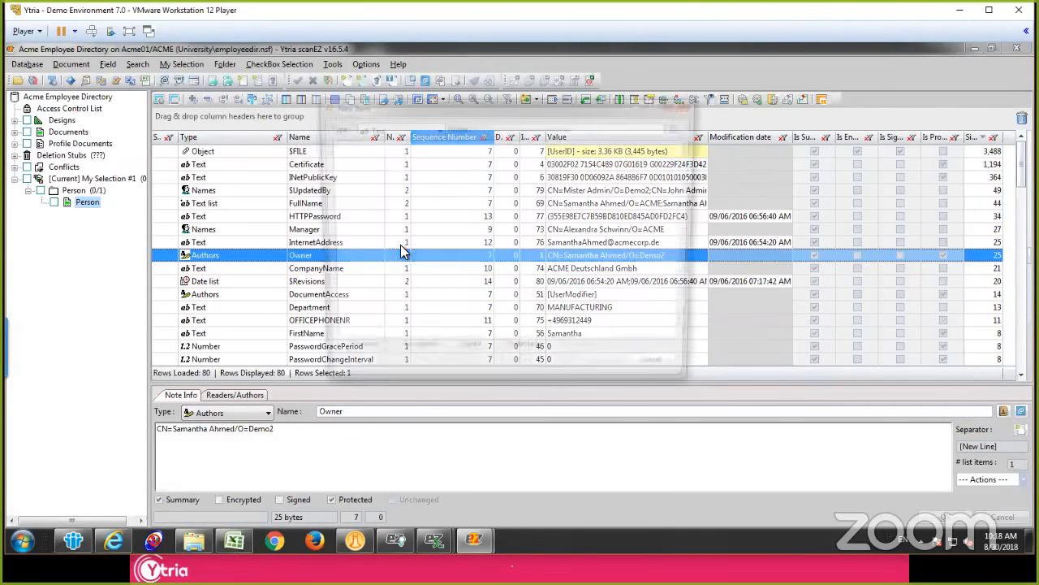
pyautogui.press('Escape')
# Step: Add an empty Text field named testitem to the Person document, save it, and display the new field
pyautogui.rightClick(353, 236)
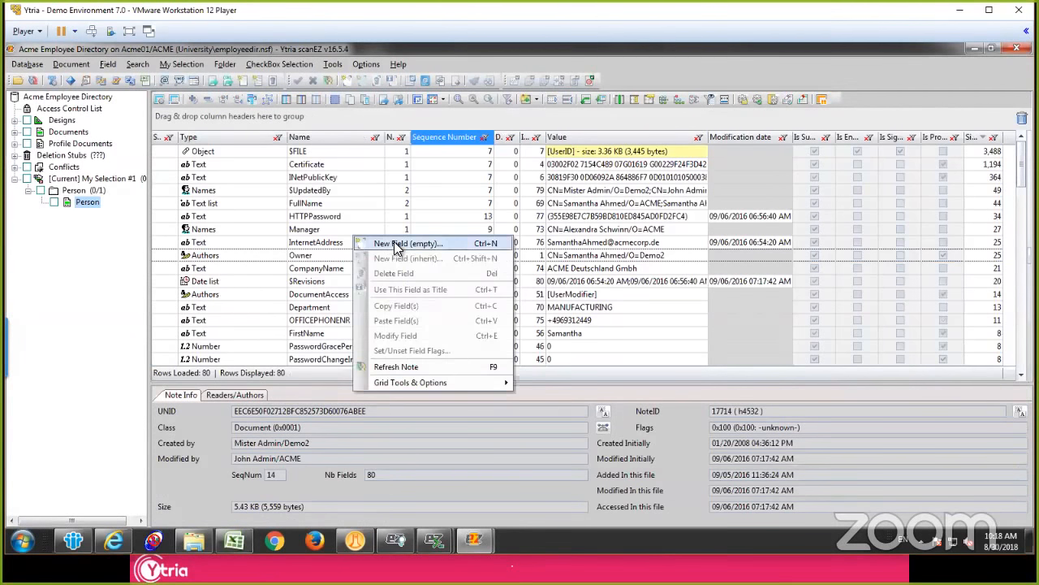
pyautogui.click(396, 244)
pyautogui.write('testitem')
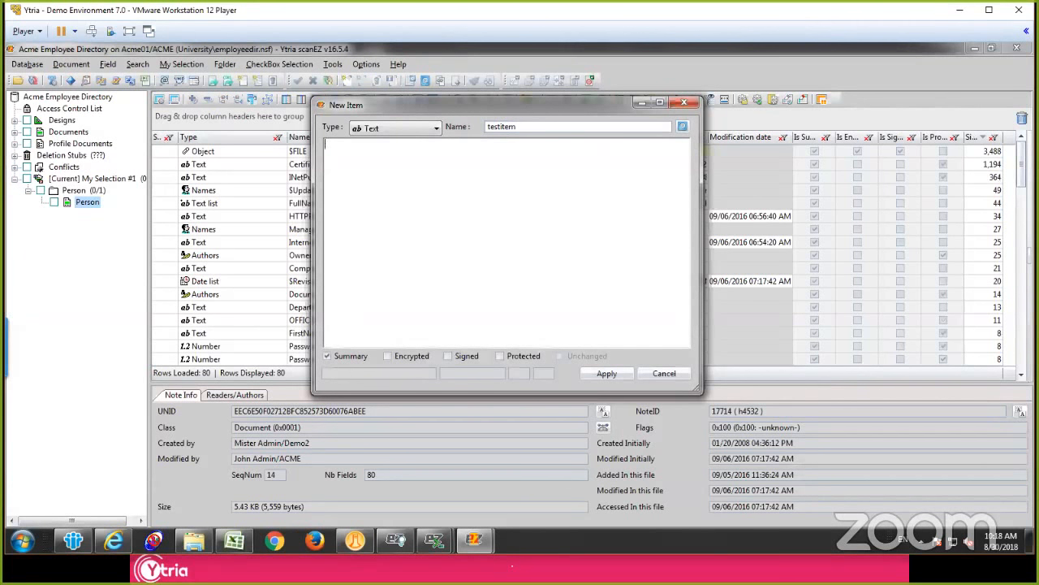
pyautogui.click(383, 123)
pyautogui.click(473, 238)
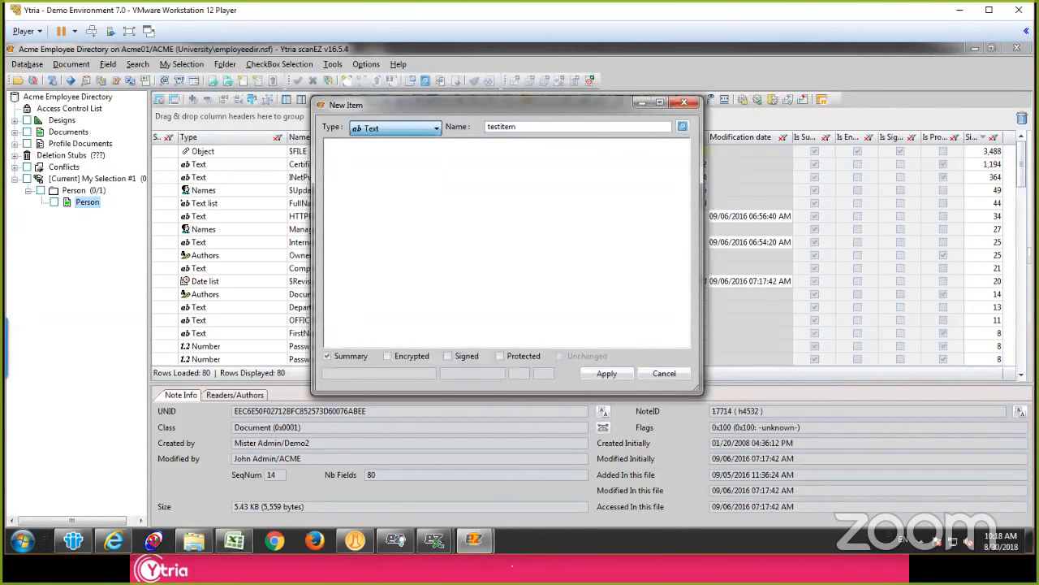
pyautogui.click(611, 373)
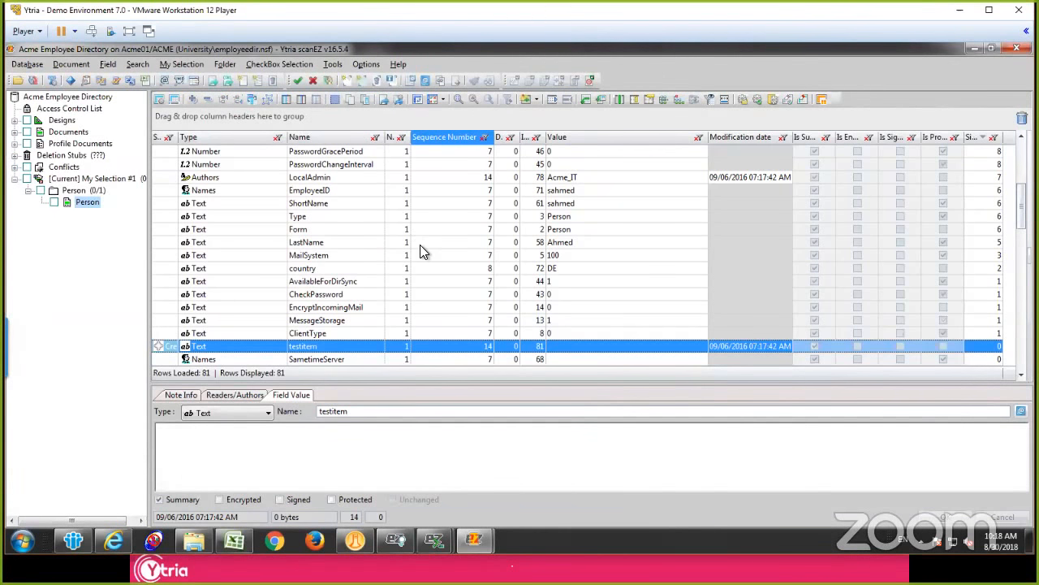
pyautogui.click(421, 243)
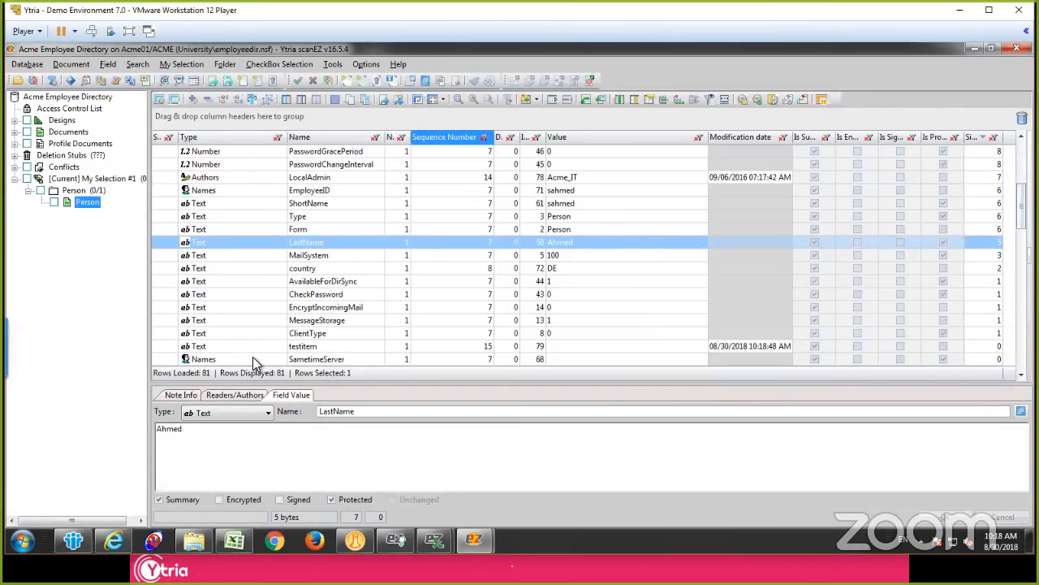
pyautogui.click(261, 350)
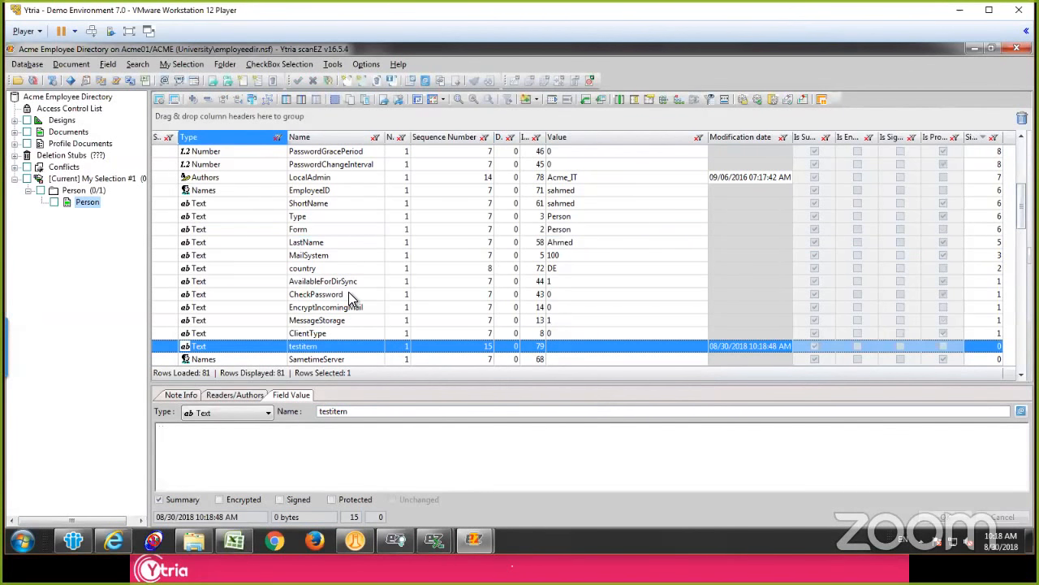
# Step: Append 2 to the EmployeeID field's value in the Person document and save the change
pyautogui.click(334, 190)
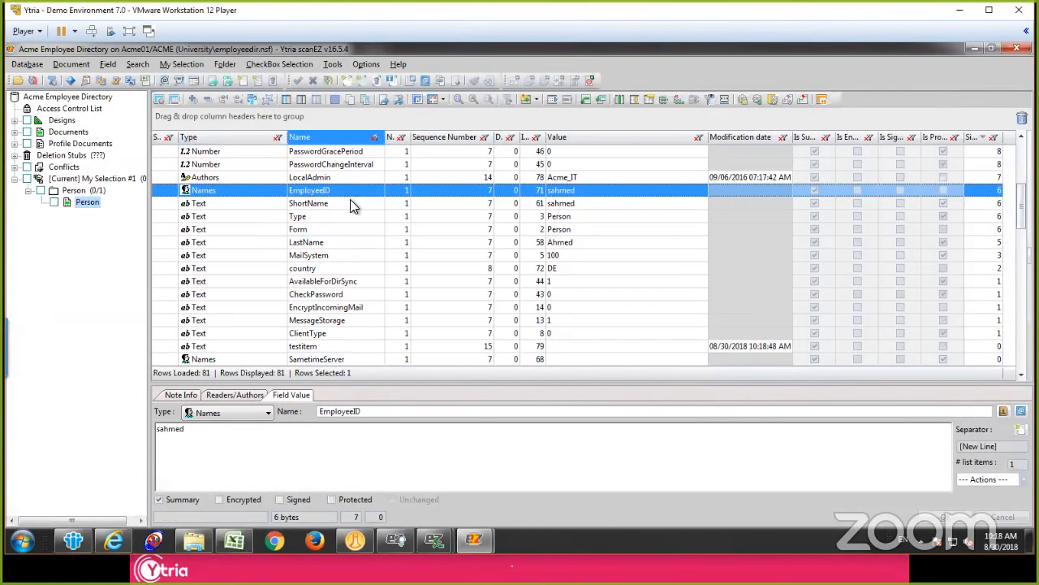
pyautogui.click(229, 433)
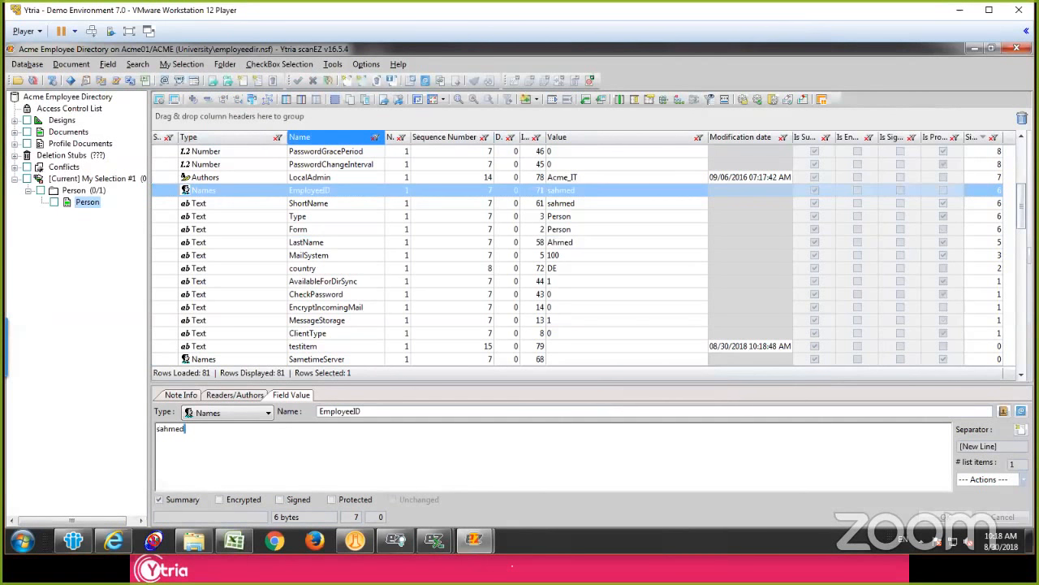
pyautogui.write('2')
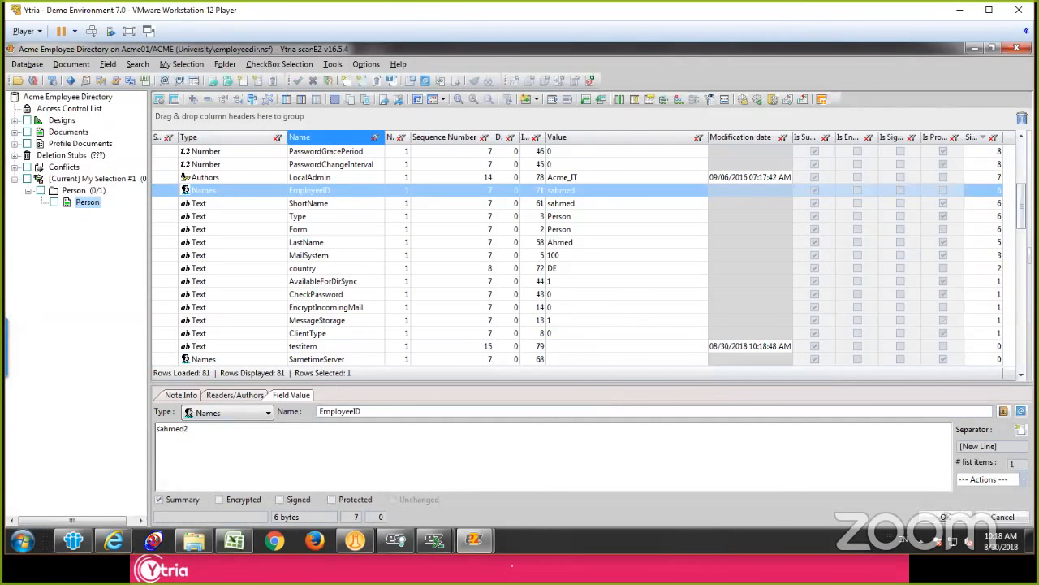
pyautogui.click(352, 242)
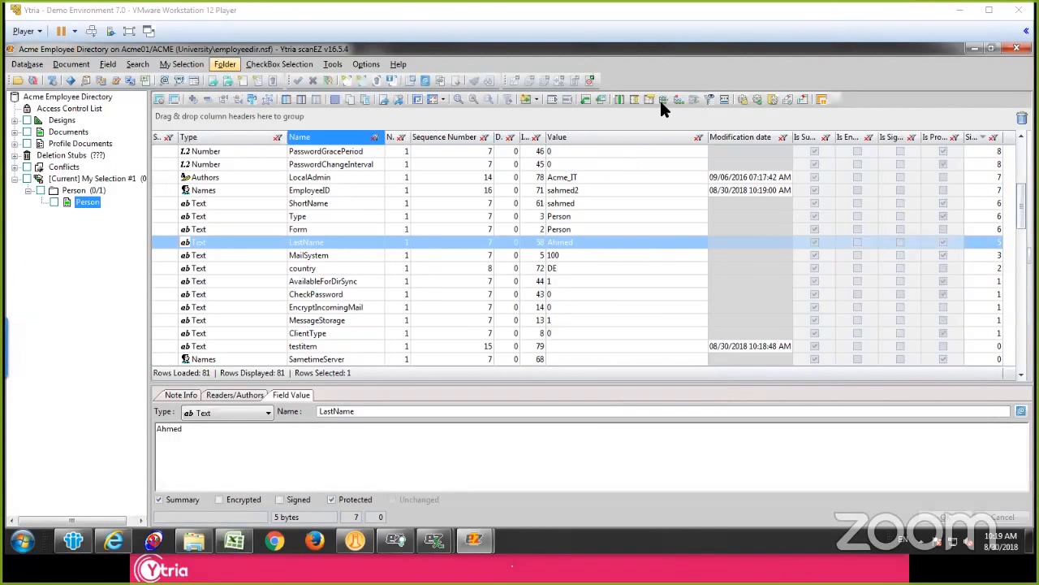
# Step: Select the fields from ShortName through country, review the commands available for them, and reselect only ShortName
pyautogui.click(376, 218)
pyautogui.click(342, 247)
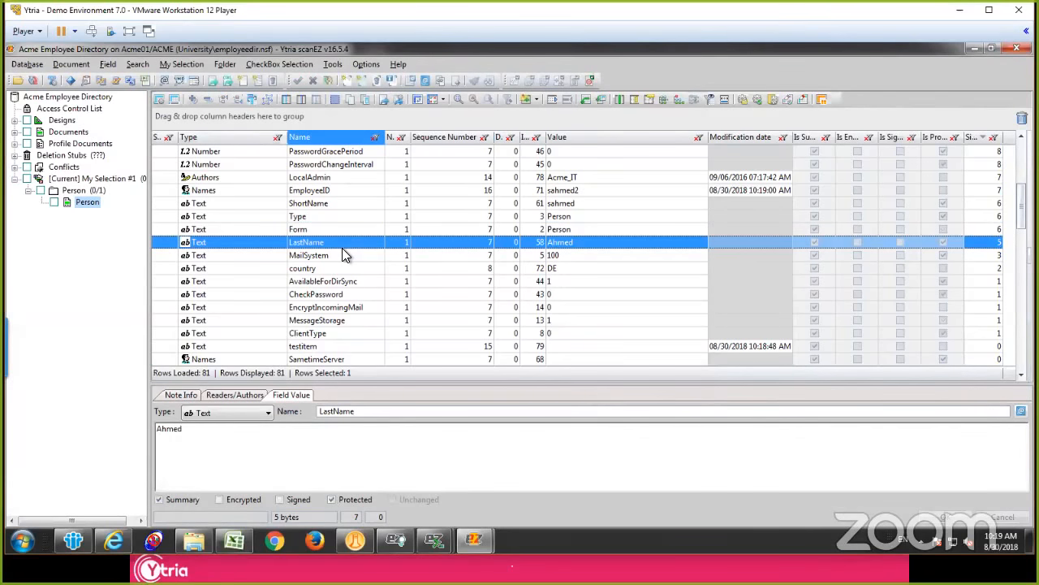
pyautogui.click(326, 268)
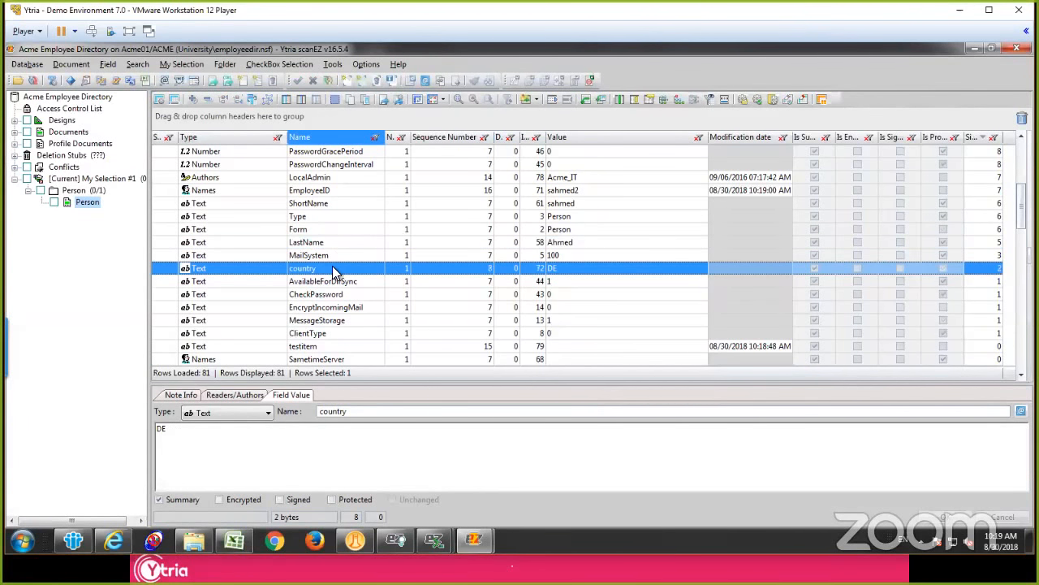
pyautogui.keyDown('shift'); pyautogui.click(309, 206); pyautogui.keyUp('shift')
pyautogui.rightClick(314, 227)
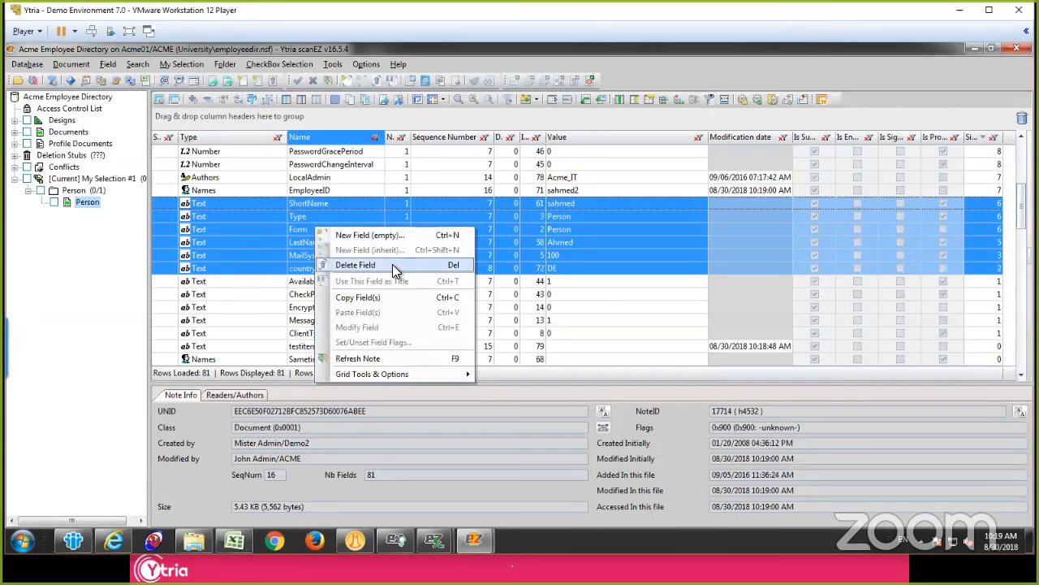
pyautogui.click(342, 203)
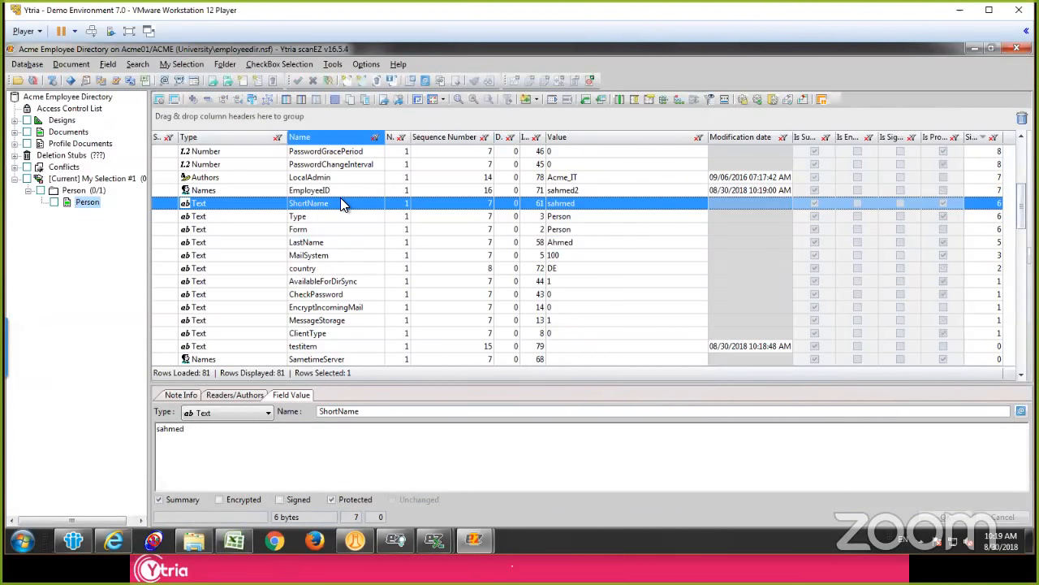
# Step: View the Person document's note information and the country field, and return to the document in the tree
pyautogui.click(181, 396)
pyautogui.click(316, 268)
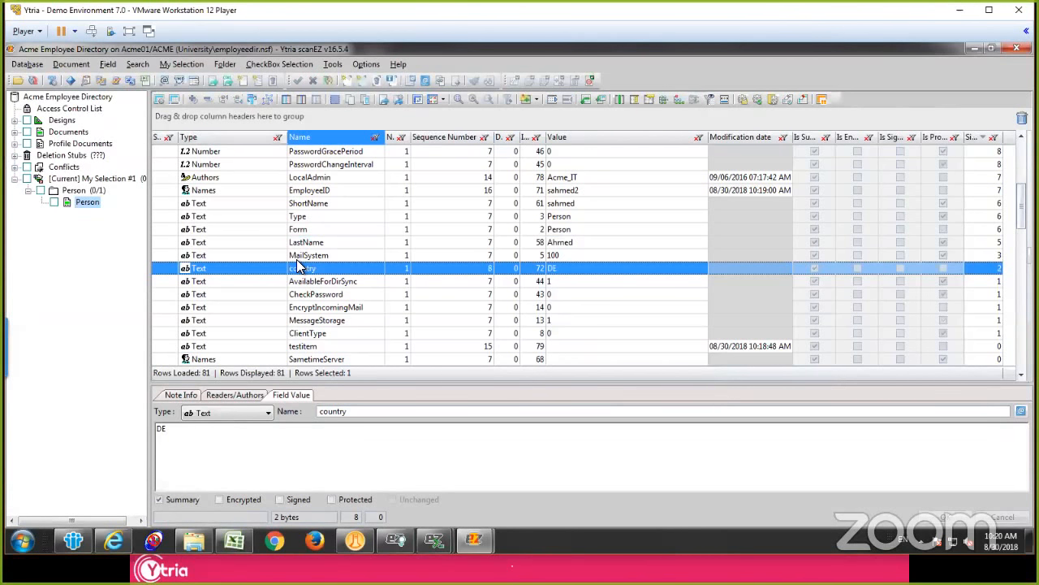
pyautogui.click(87, 202)
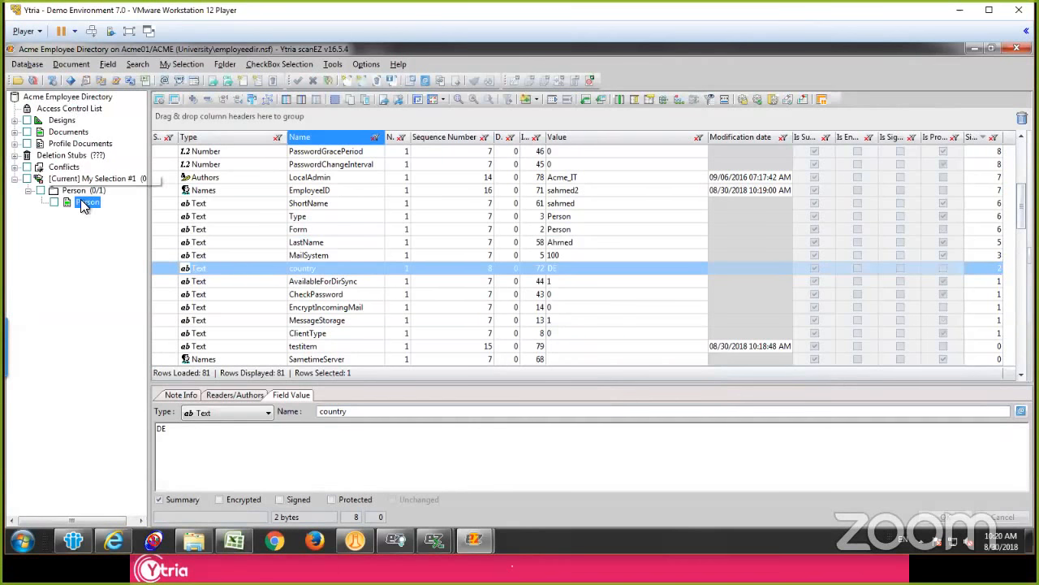
# Step: Generate a new replica ID in the Acme Employee Directory database properties and discard it without saving
pyautogui.click(74, 97)
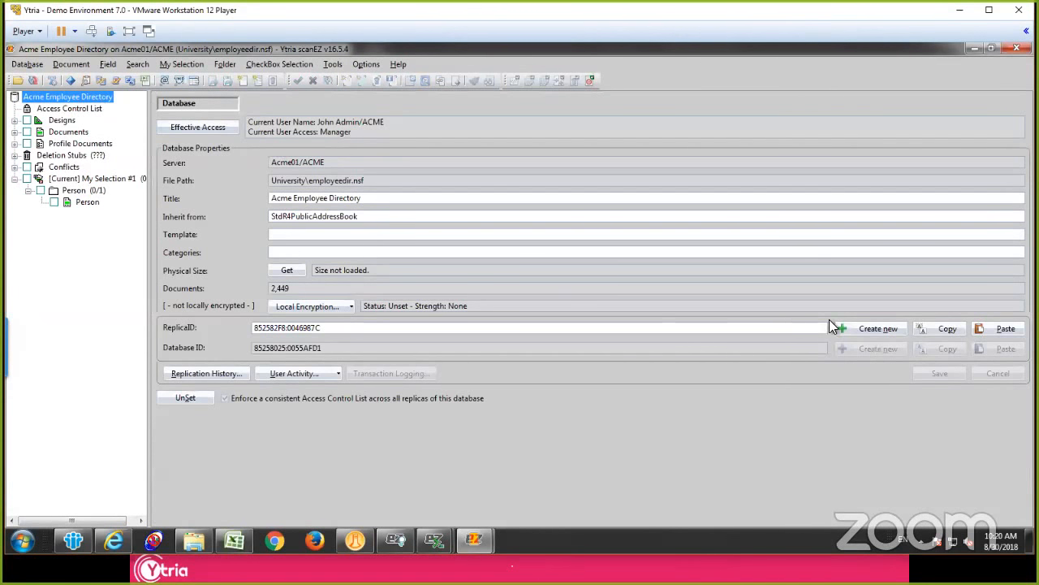
pyautogui.click(858, 327)
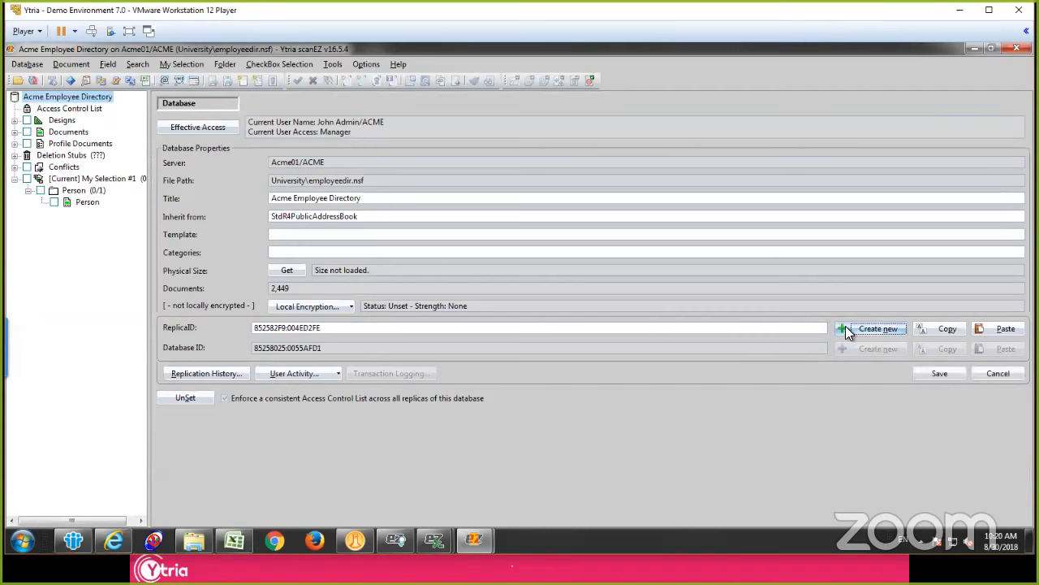
pyautogui.click(846, 326)
pyautogui.click(982, 372)
# Step: Review the database's access control list, including the members of the Acme_Development group and the Acme01/ACME and Acme02/ACME server entries
pyautogui.click(59, 109)
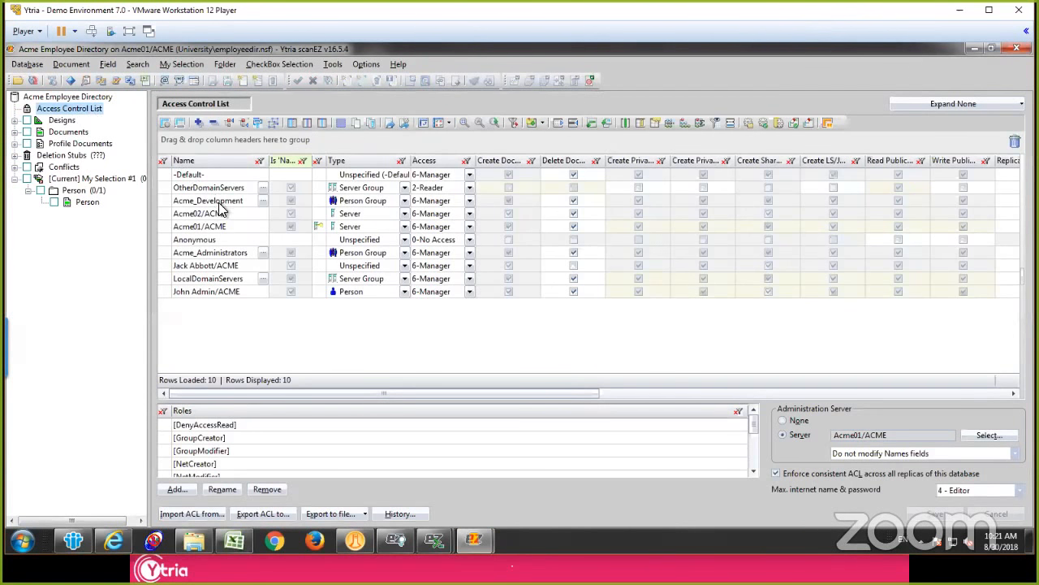
pyautogui.click(219, 203)
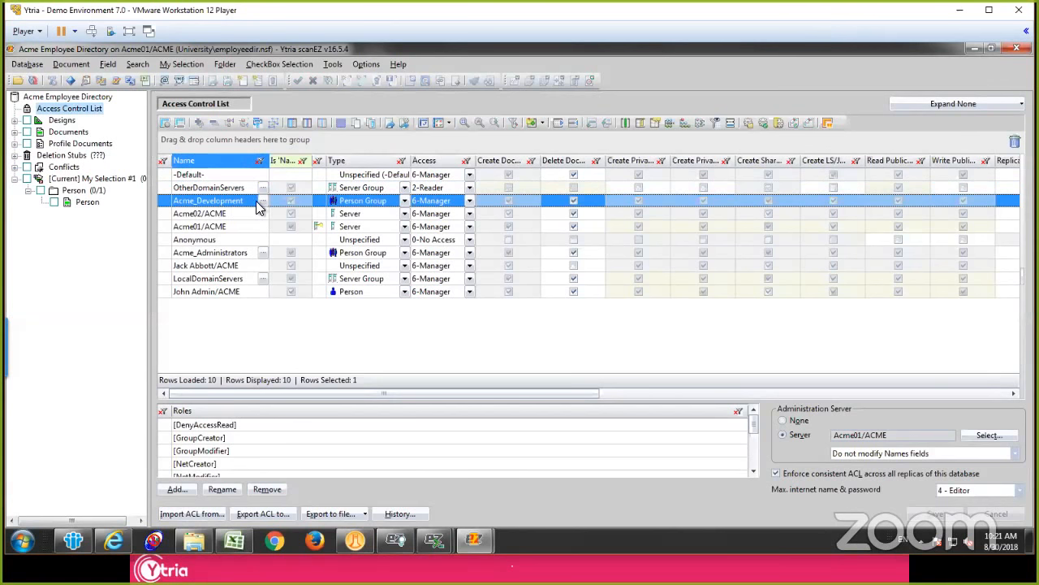
pyautogui.click(263, 200)
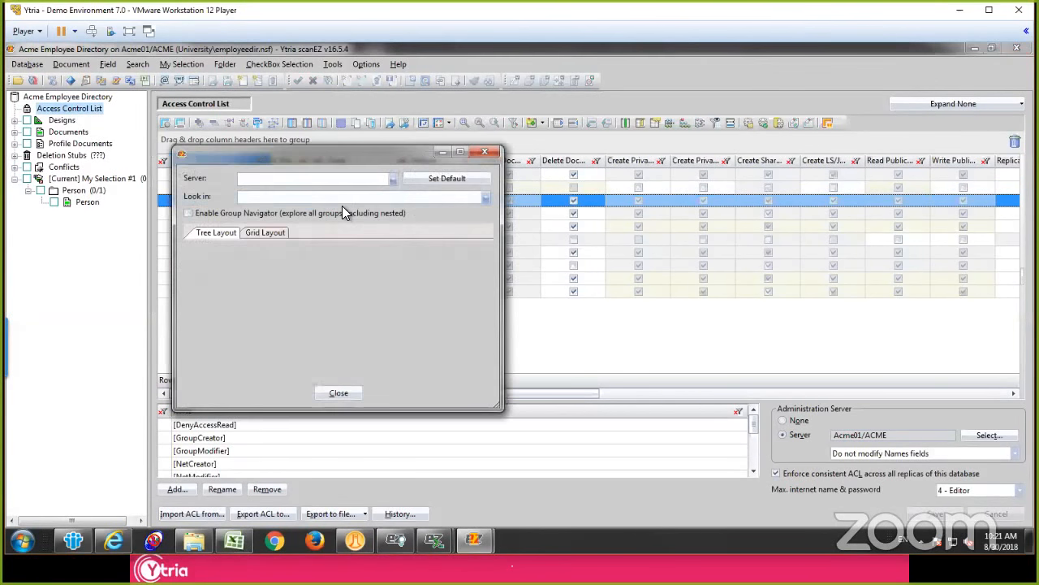
pyautogui.click(481, 155)
pyautogui.click(233, 226)
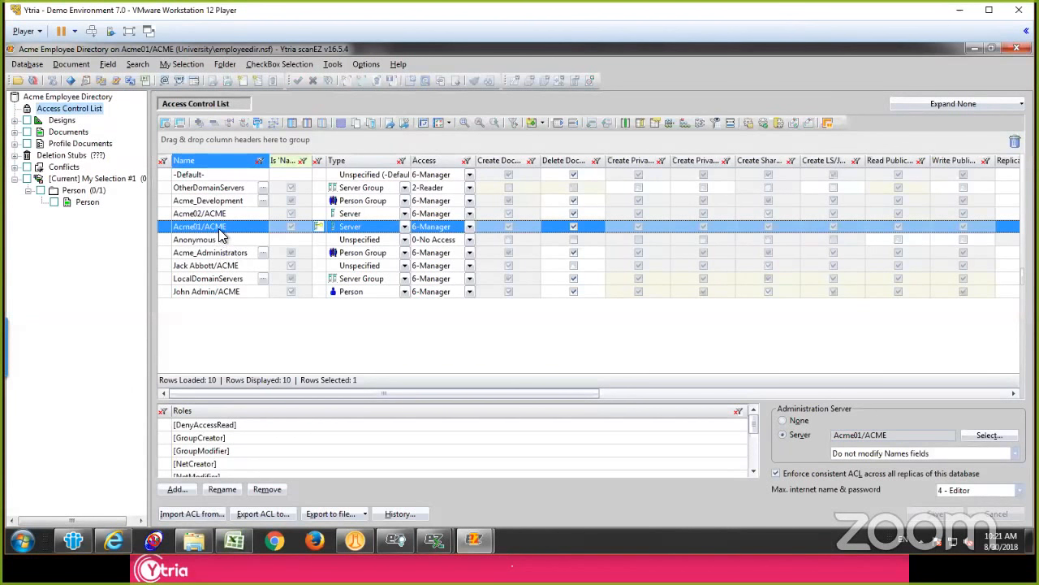
pyautogui.click(214, 216)
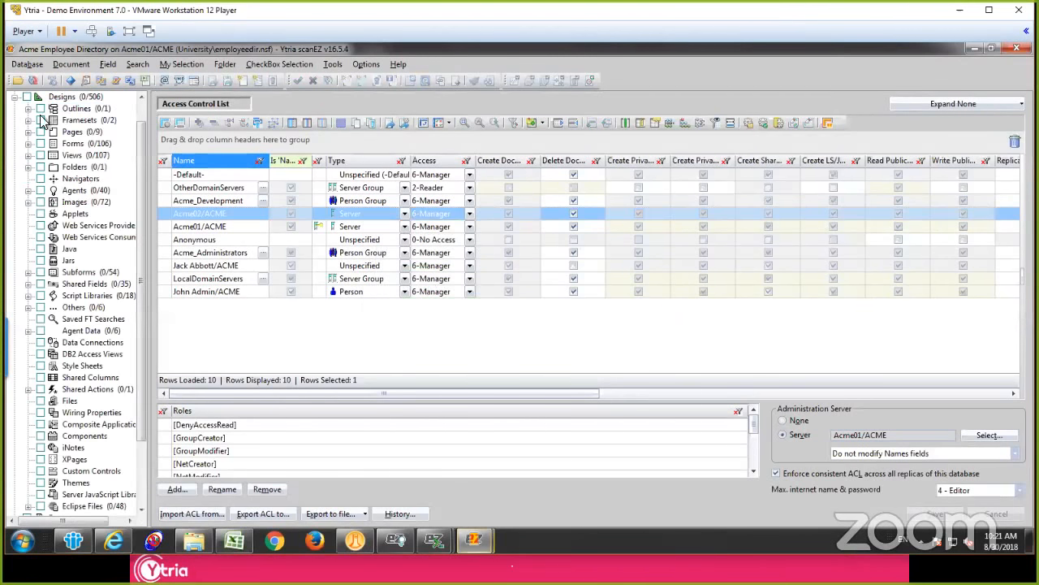
# Step: Inspect the $Formula field of the ($CertificateAuthorities) view in the design elements, and collapse the Views and Designs categories again
pyautogui.click(70, 101)
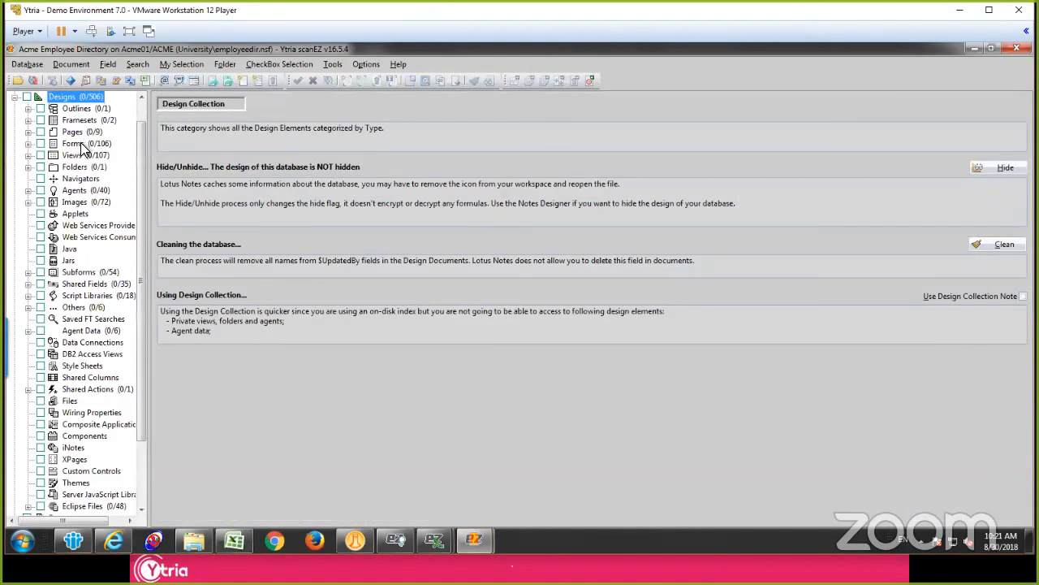
pyautogui.click(27, 155)
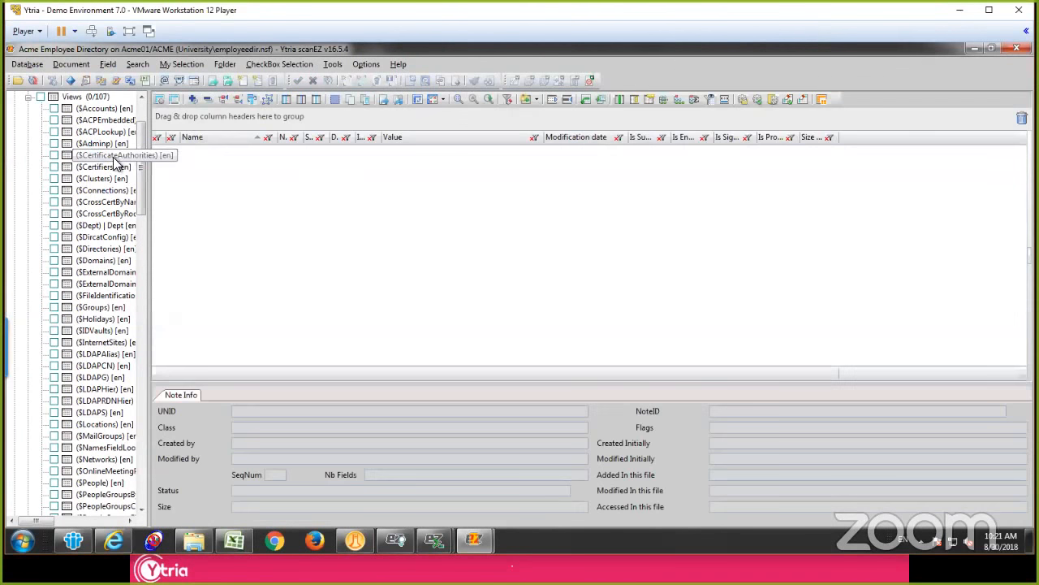
pyautogui.click(115, 158)
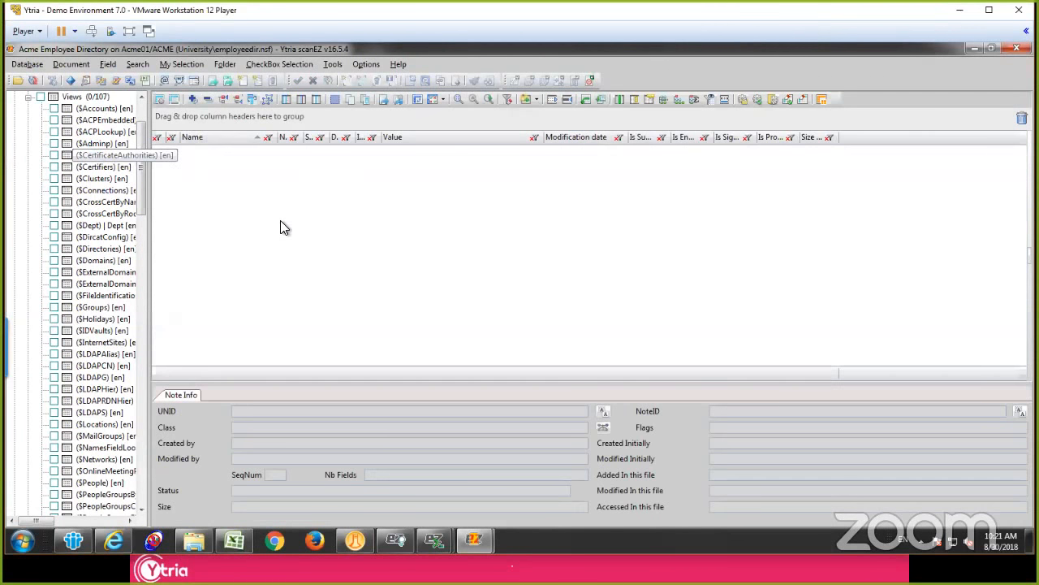
pyautogui.click(258, 202)
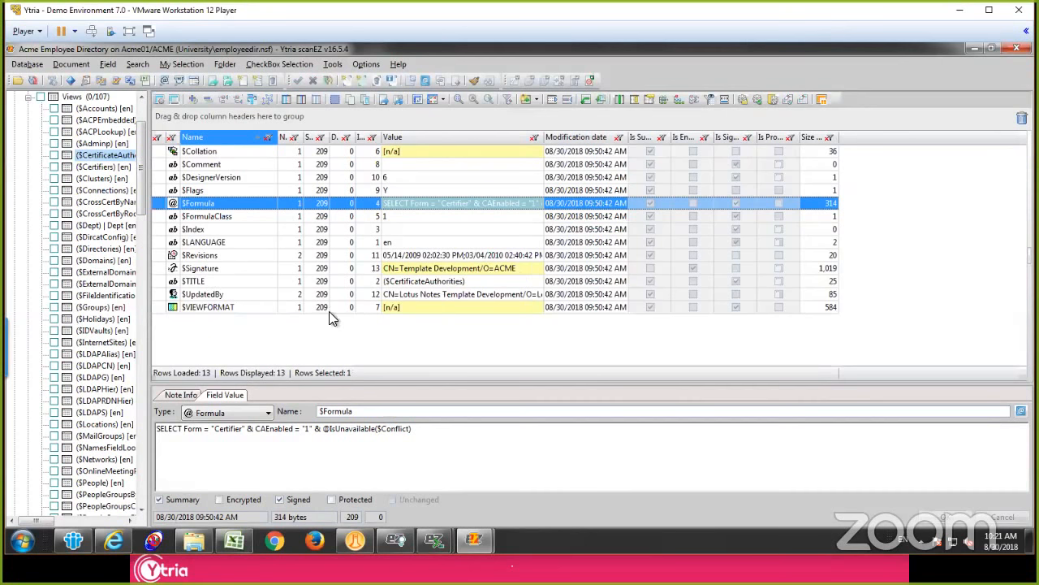
pyautogui.click(28, 96)
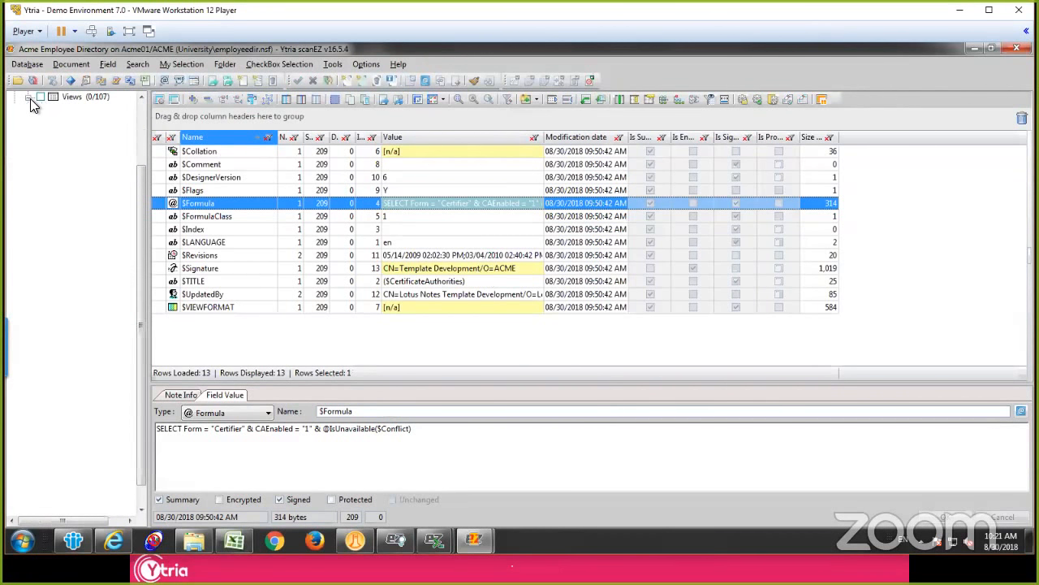
pyautogui.scroll(3, 47, 130)
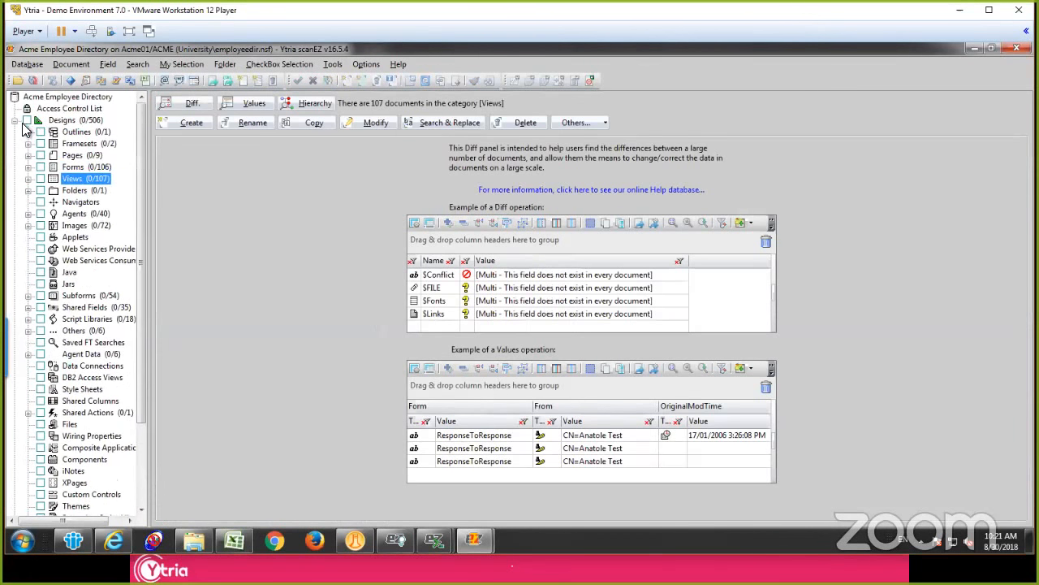
pyautogui.doubleClick(44, 120)
# Step: Expand the profile documents and view the $UpdatedBy field of directoryprofile
pyautogui.click(62, 133)
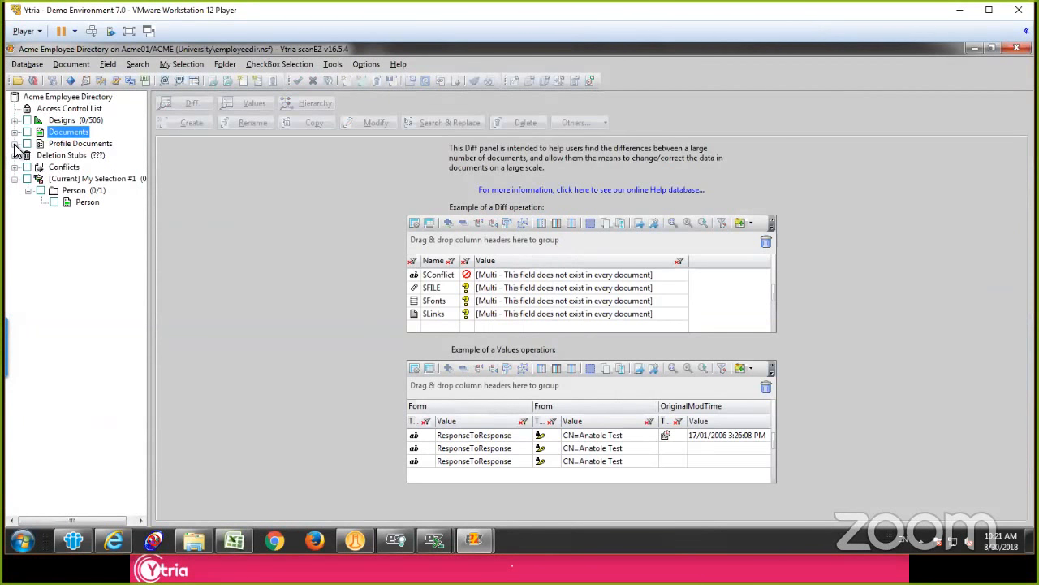
pyautogui.click(35, 145)
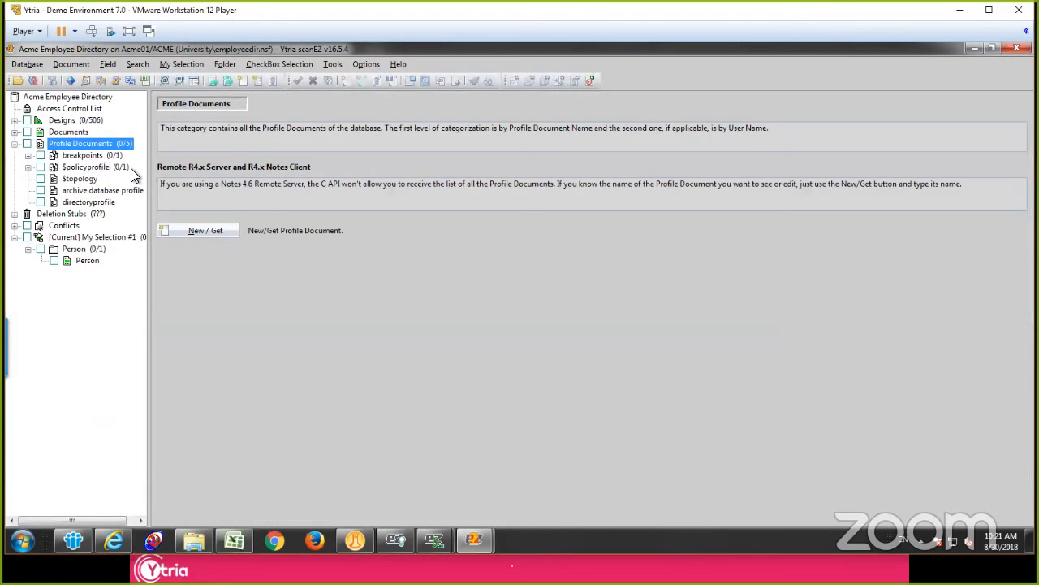
pyautogui.click(86, 202)
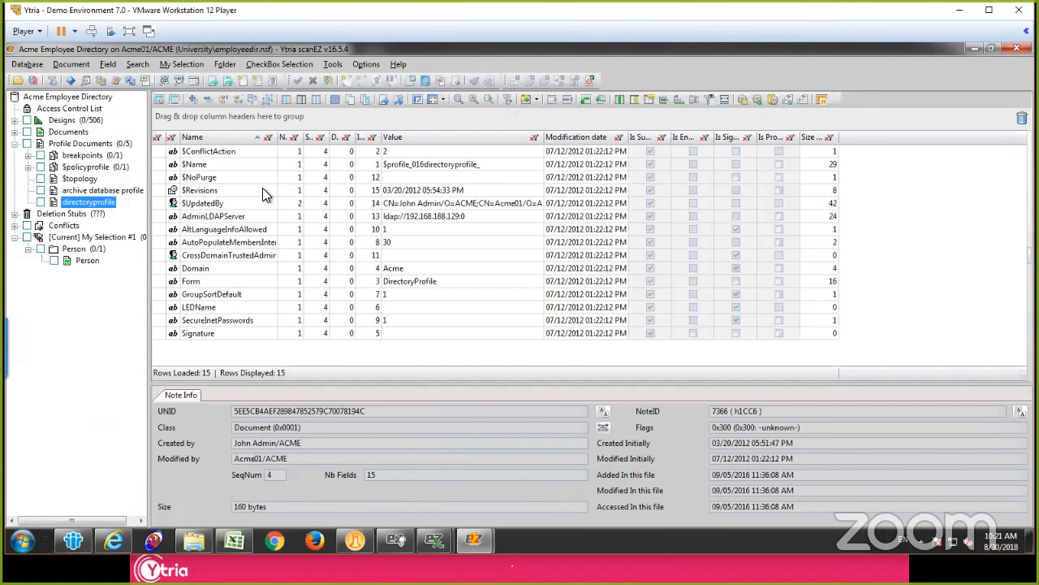
pyautogui.click(211, 203)
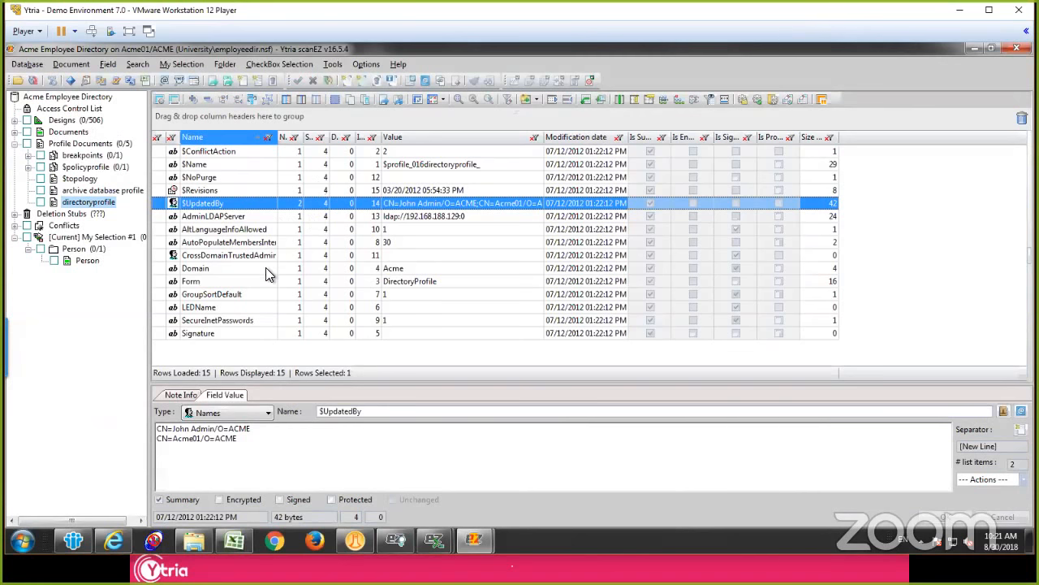
# Step: Start a new empty field in directoryprofile, named lookupserver and of type Names
pyautogui.rightClick(274, 345)
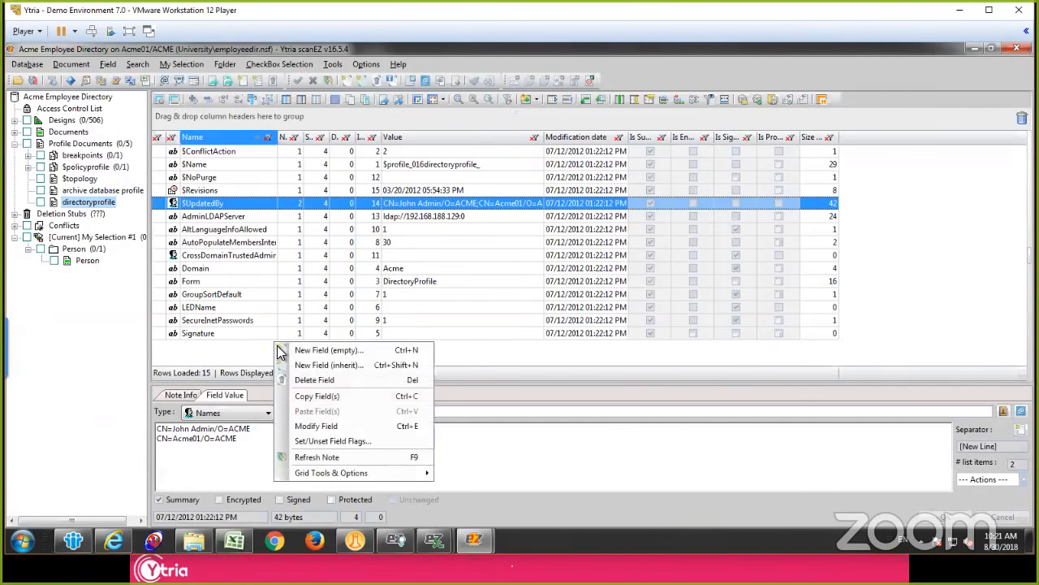
pyautogui.click(329, 351)
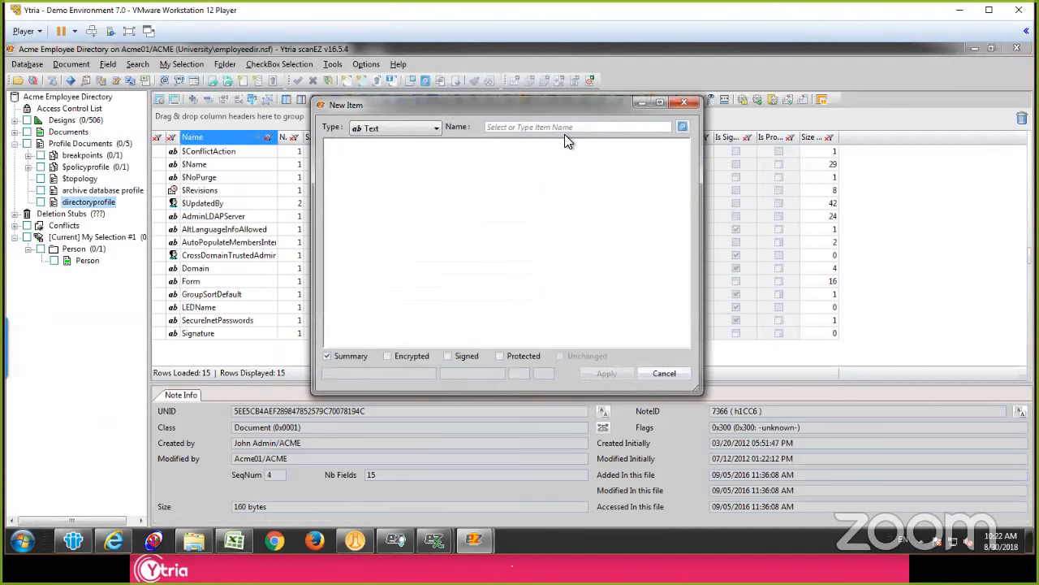
pyautogui.write('lookupserver')
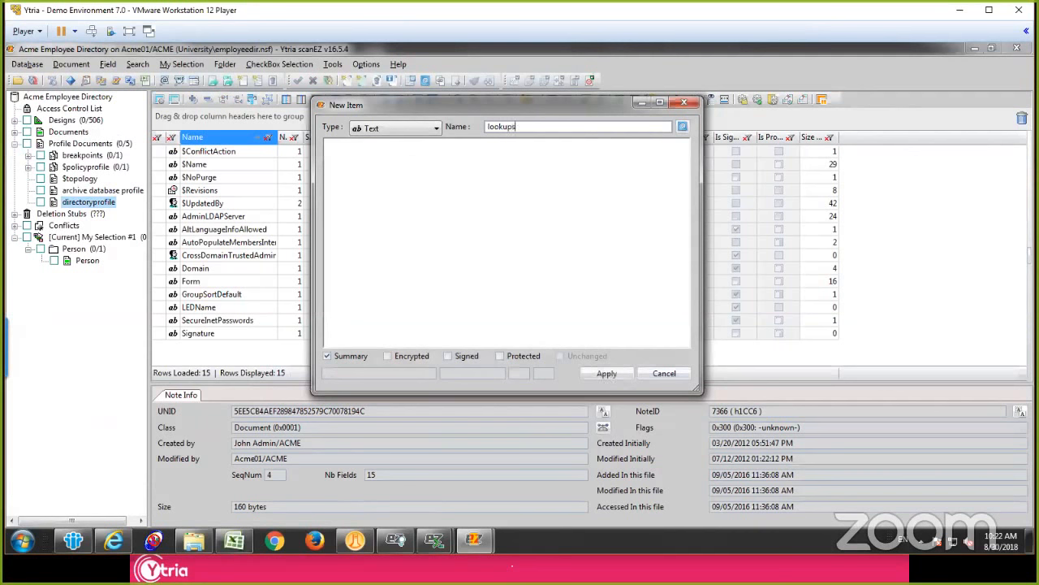
pyautogui.click(365, 128)
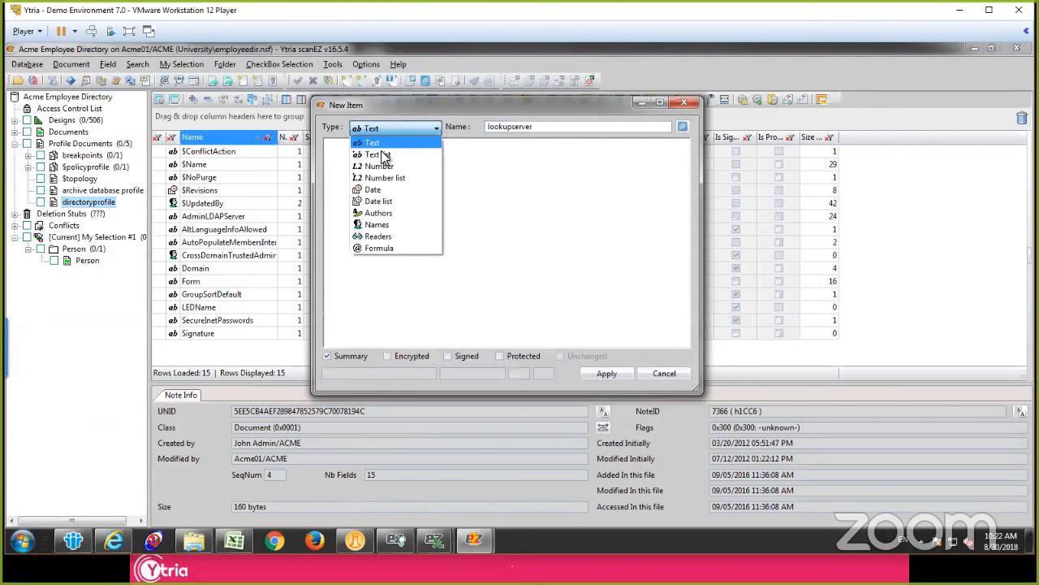
pyautogui.click(391, 232)
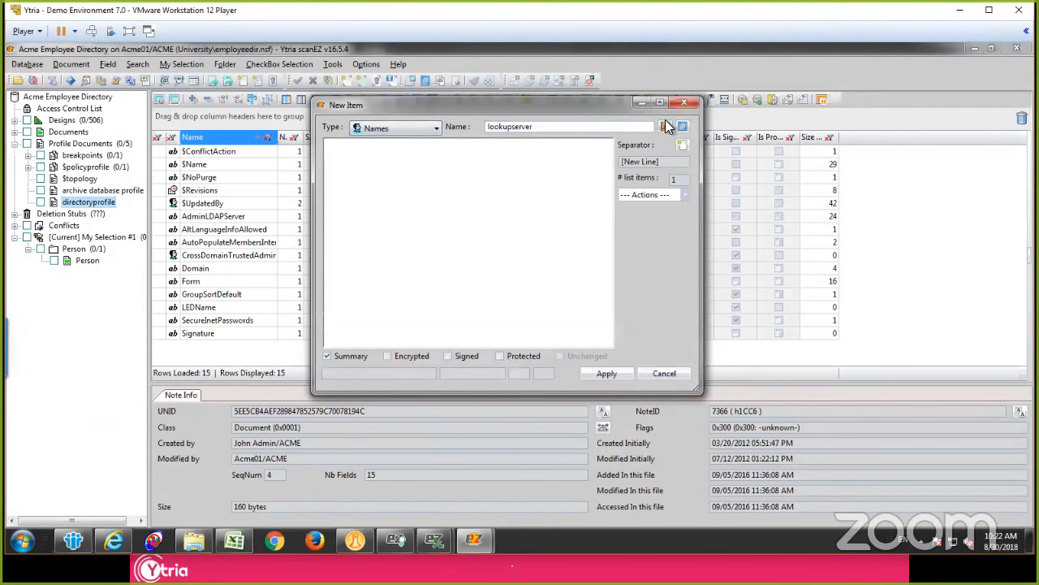
# Step: Find the Acme01/ACME server by searching the directories for acme01, add it as the lookupserver value, and apply the new field
pyautogui.click(665, 127)
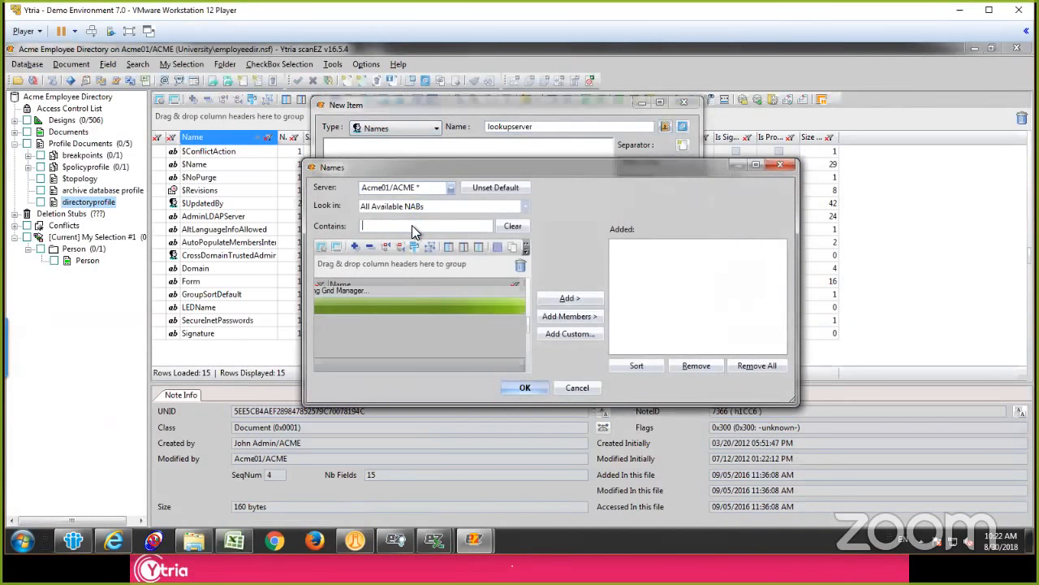
pyautogui.write('acme0')
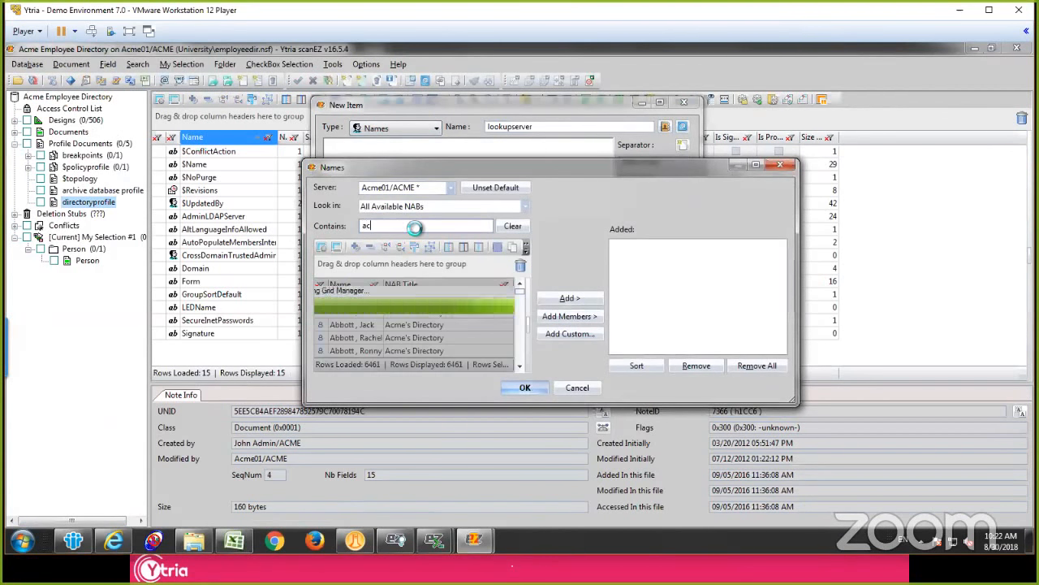
pyautogui.write('1')
pyautogui.doubleClick(353, 303)
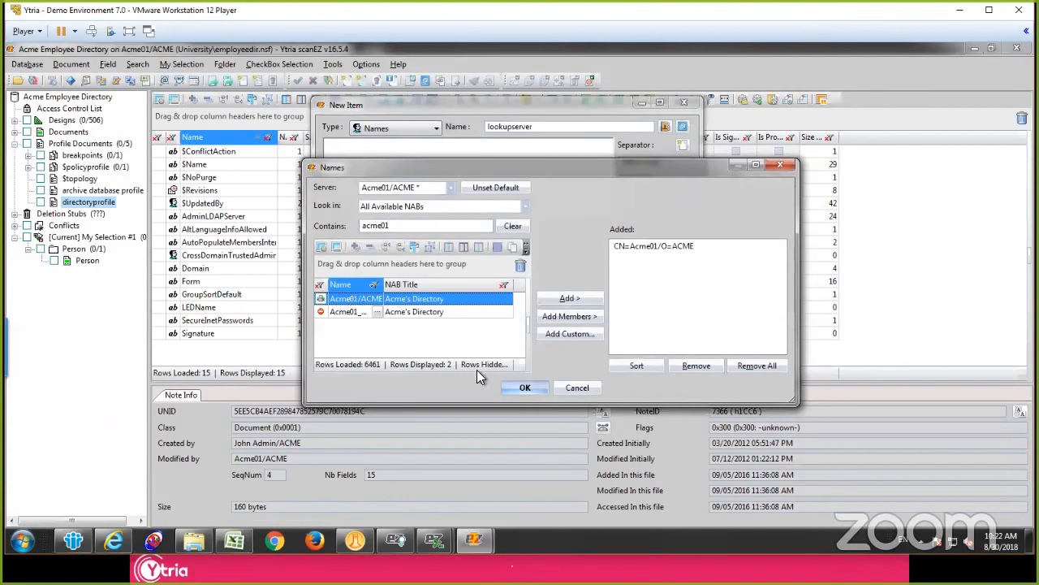
pyautogui.click(542, 387)
pyautogui.click(599, 373)
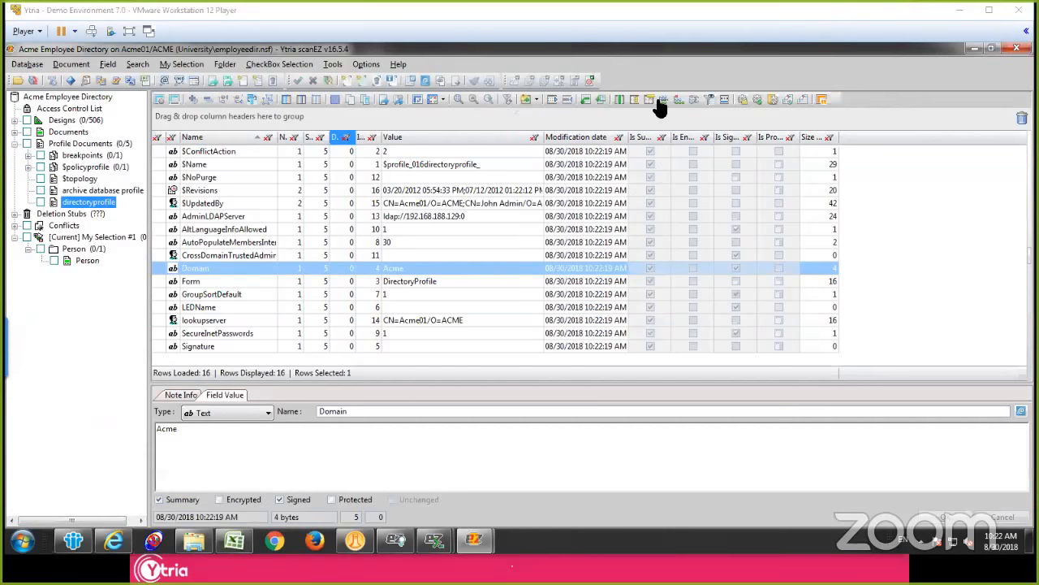
# Step: View the AdminLDAPServer field and review the commands available for the directoryprofile document
pyautogui.click(252, 206)
pyautogui.click(240, 216)
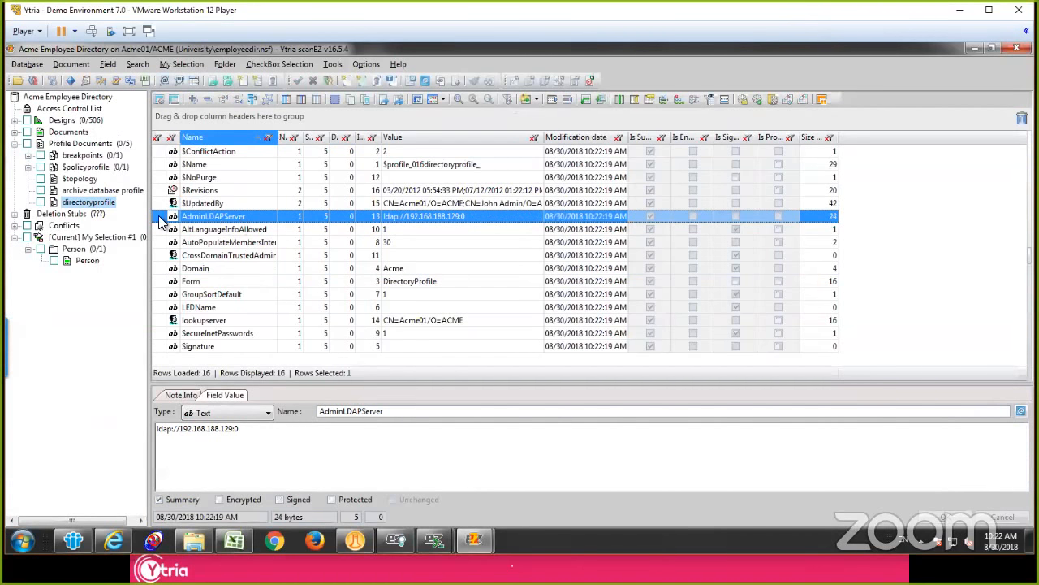
pyautogui.click(92, 204)
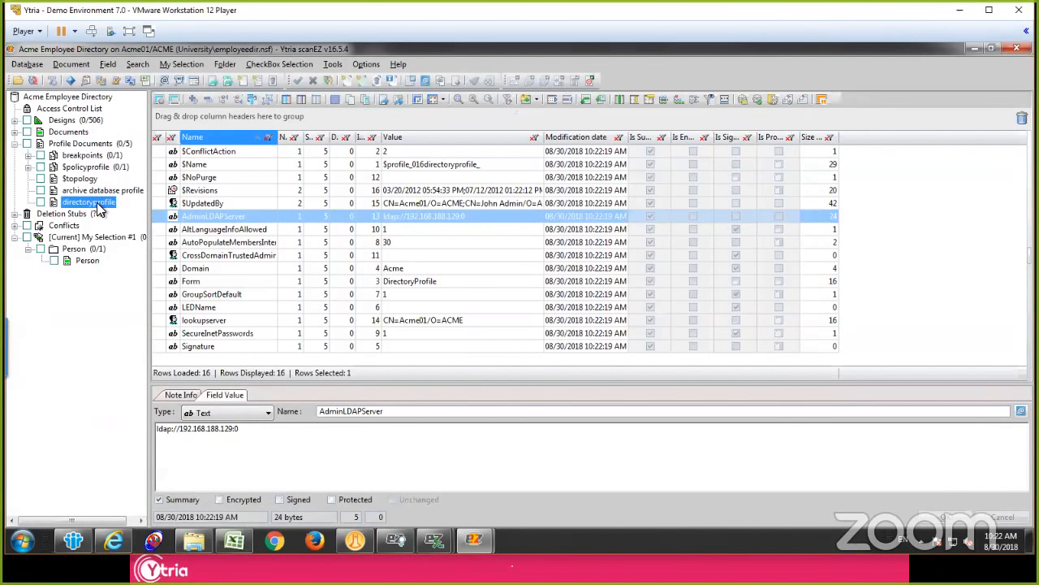
pyautogui.rightClick(97, 203)
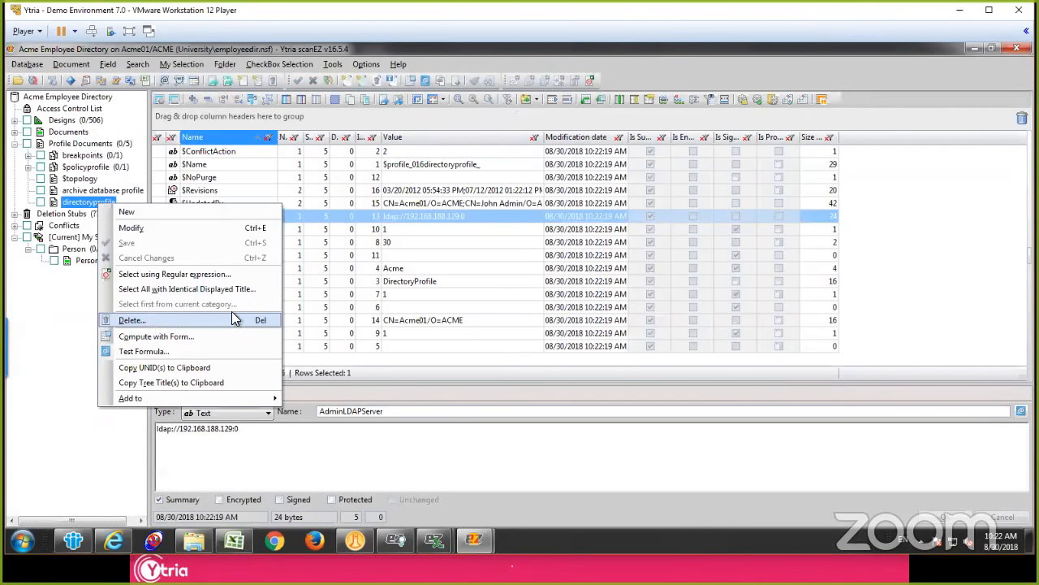
pyautogui.click(368, 214)
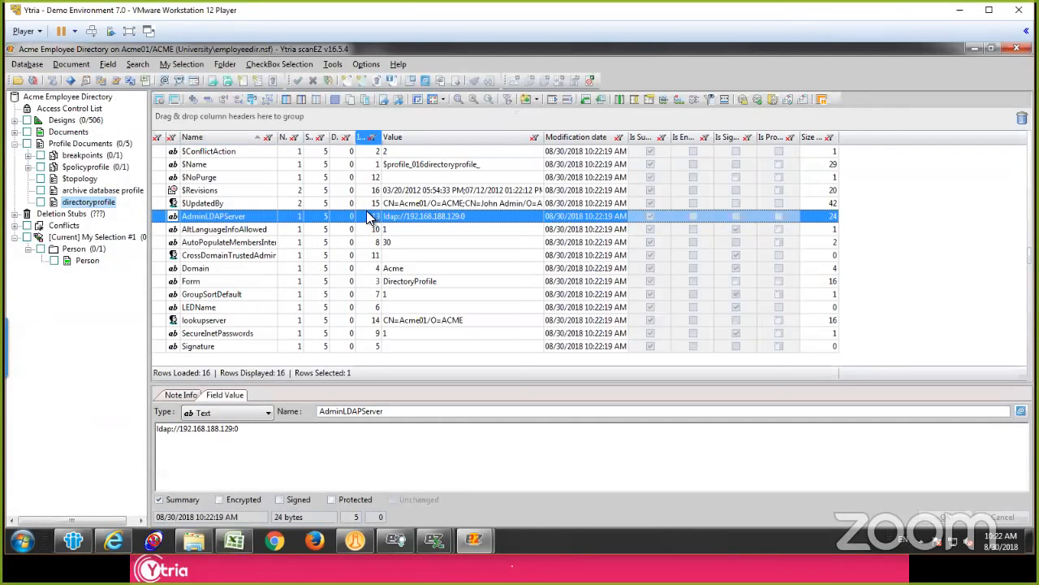
# Step: Examine the $UpdatedBy, $Revisions and $NoPurge fields of the directoryprofile document
pyautogui.click(358, 203)
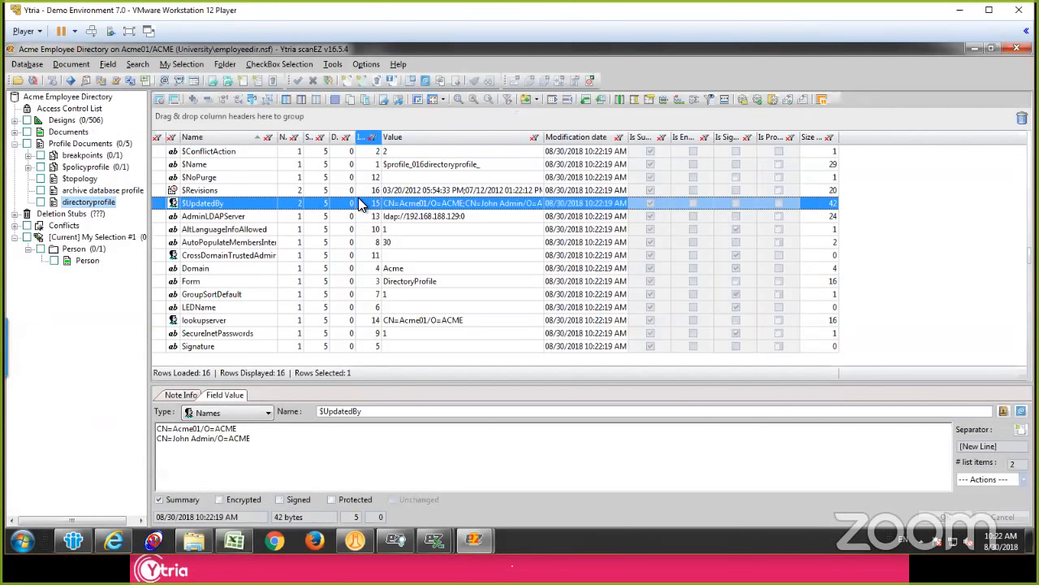
pyautogui.press('Up')
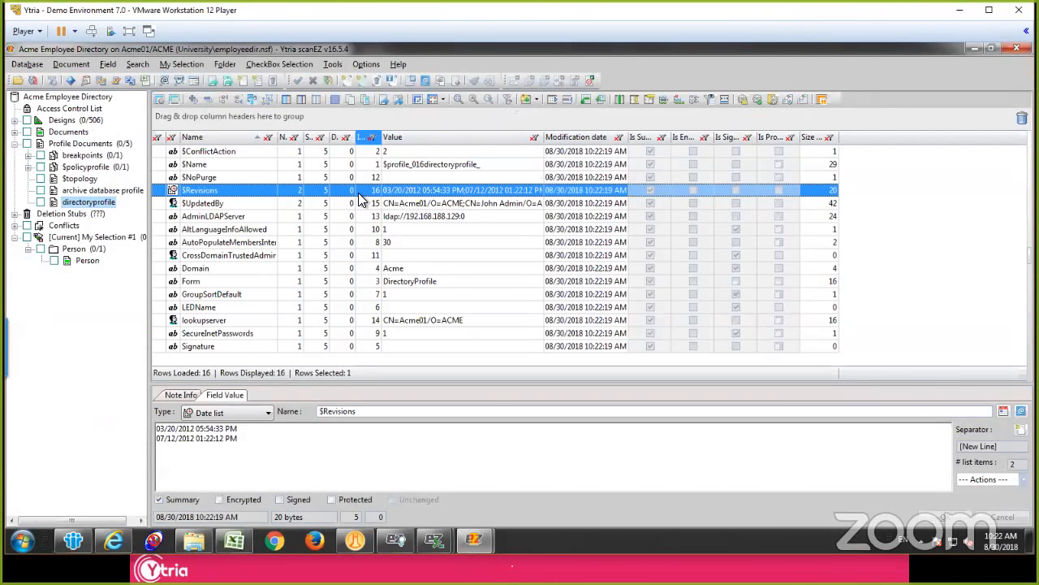
pyautogui.click(355, 190)
pyautogui.moveTo(355, 191); pyautogui.dragTo(360, 190)
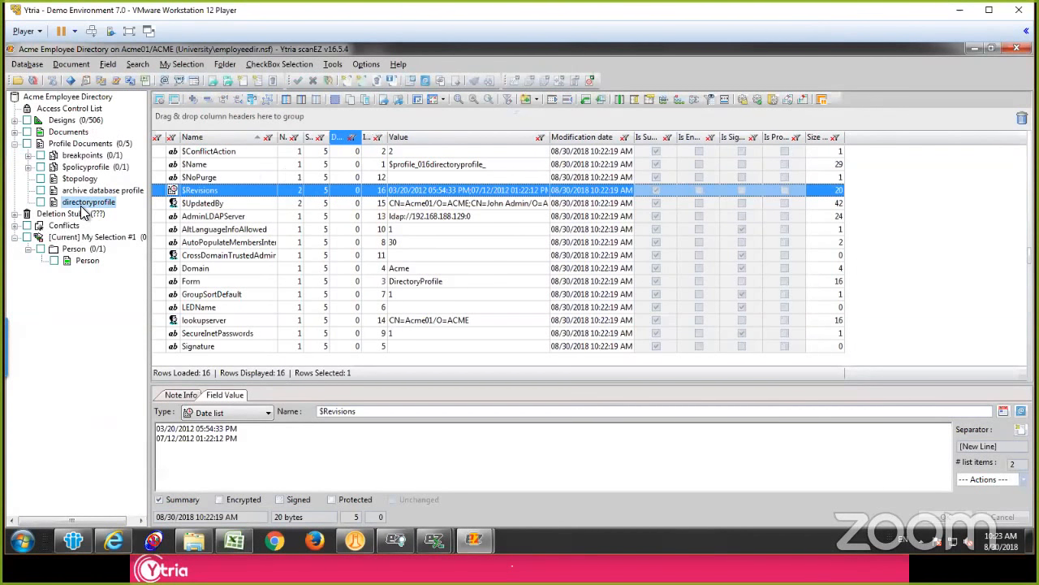
pyautogui.click(227, 176)
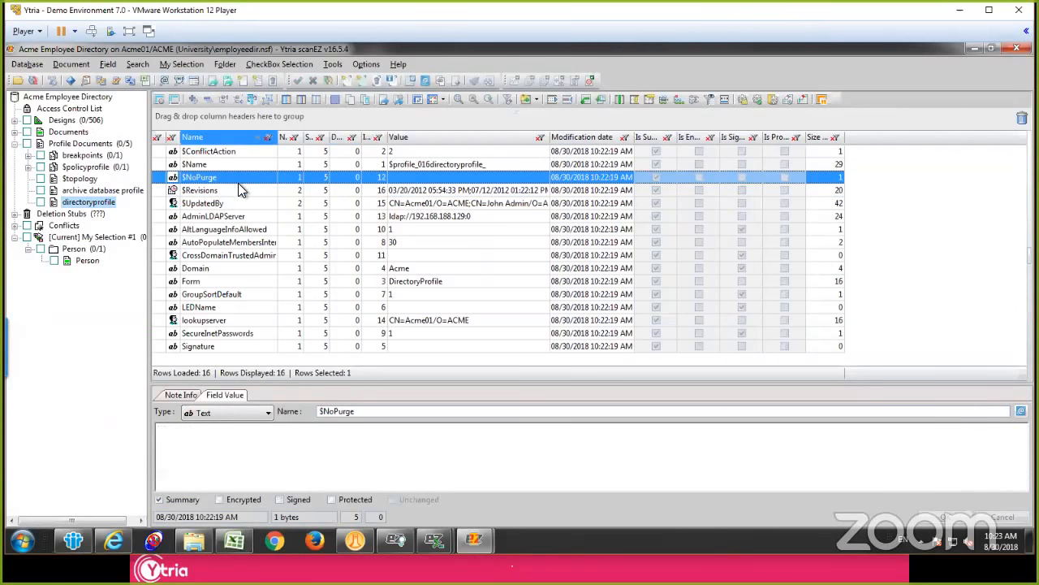
pyautogui.click(234, 191)
pyautogui.click(226, 176)
pyautogui.click(227, 190)
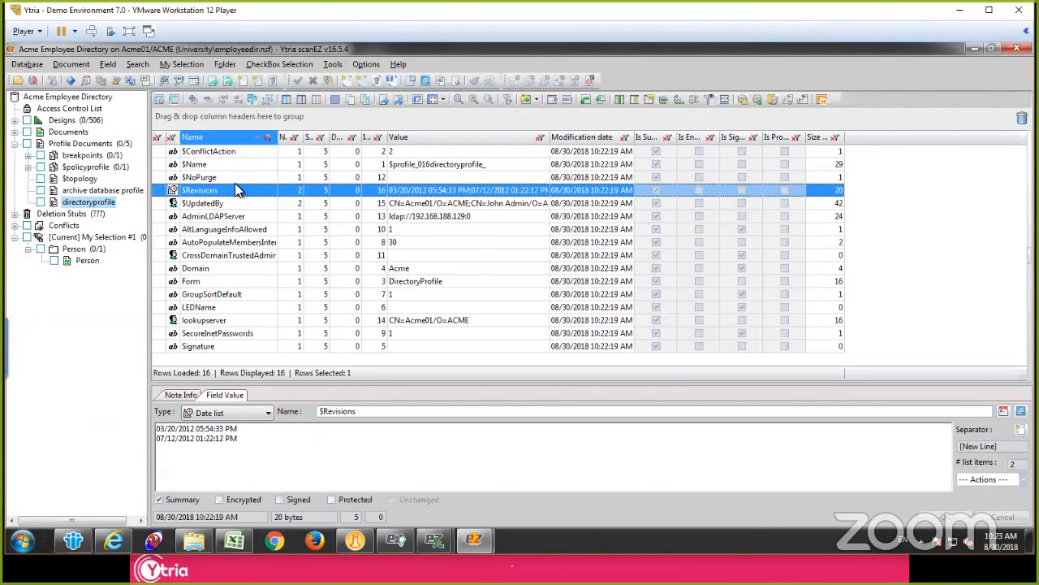
pyautogui.click(230, 178)
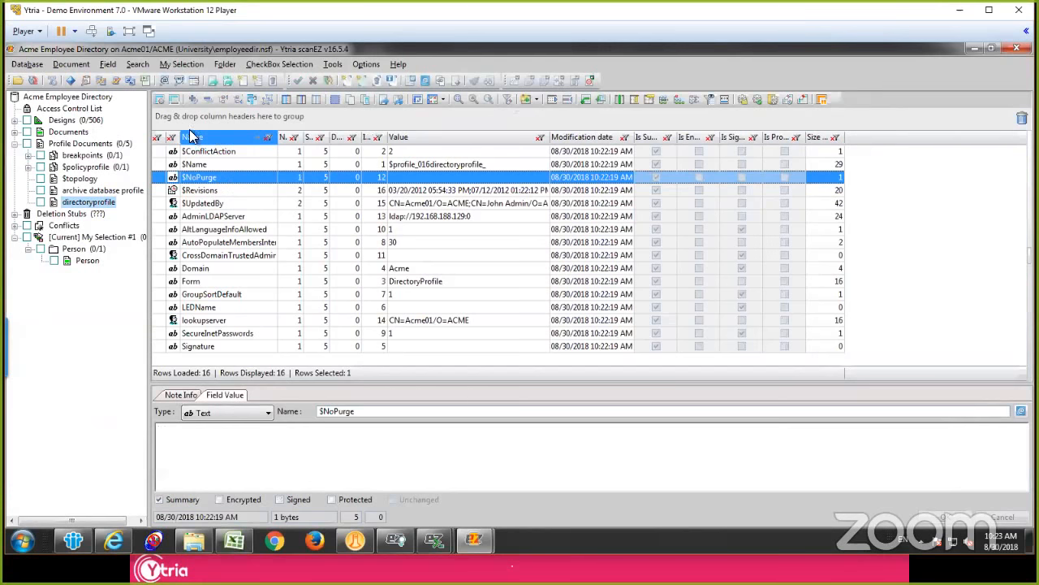
# Step: Return to directoryprofile and check its AltLanguageInfoAllowed, $UpdatedBy and $Revisions fields
pyautogui.click(73, 203)
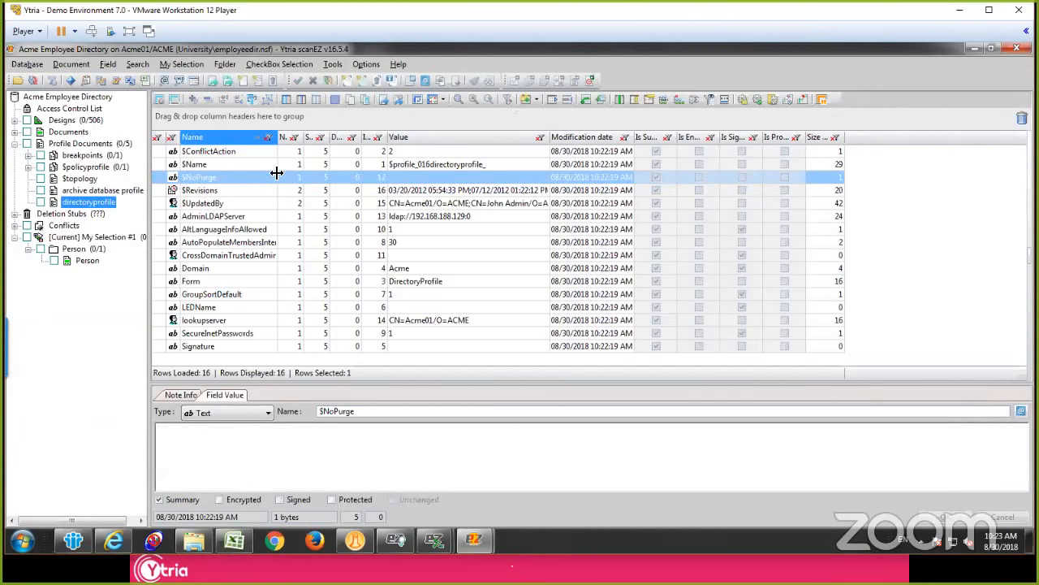
pyautogui.click(247, 227)
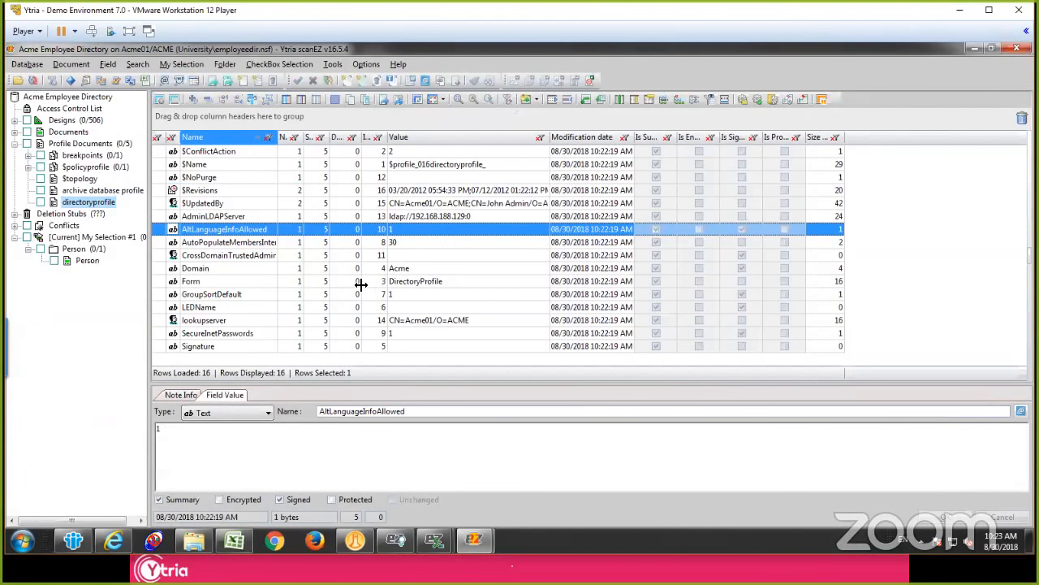
pyautogui.click(343, 203)
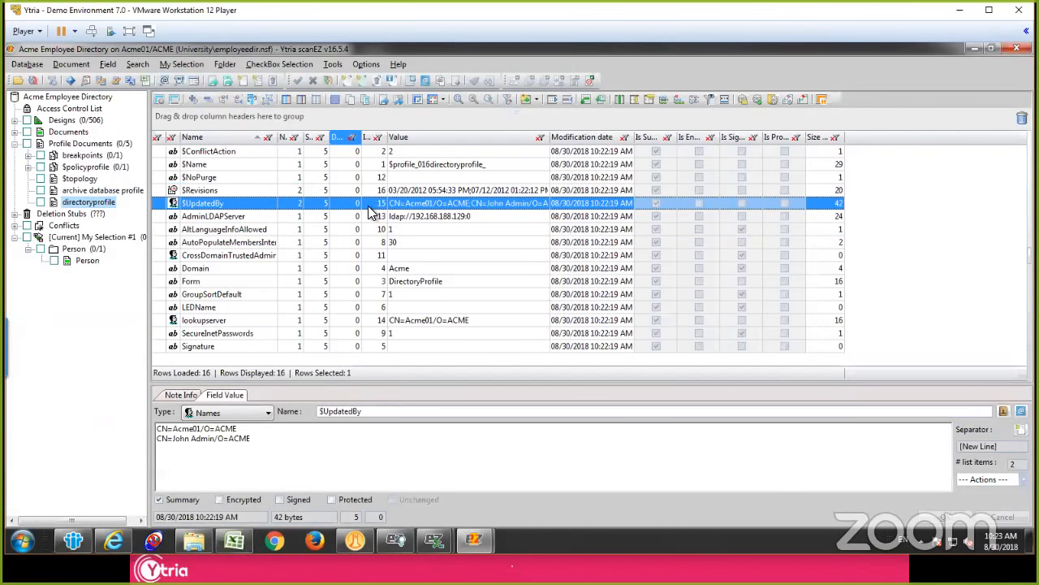
pyautogui.click(205, 192)
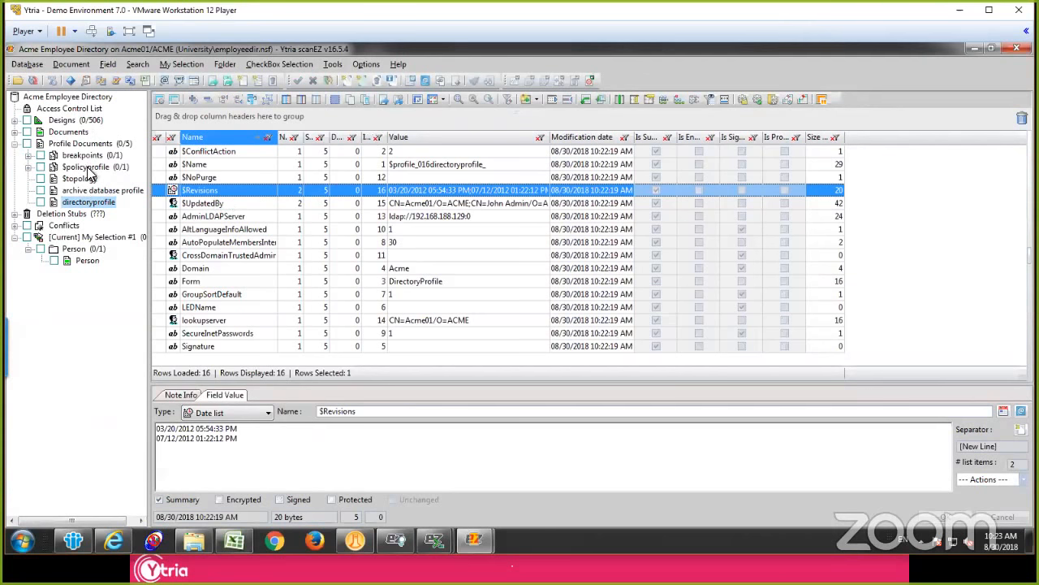
# Step: Examine the options for creating a new profile document and the commands available for the $topology profile document
pyautogui.click(82, 144)
pyautogui.rightClick(81, 143)
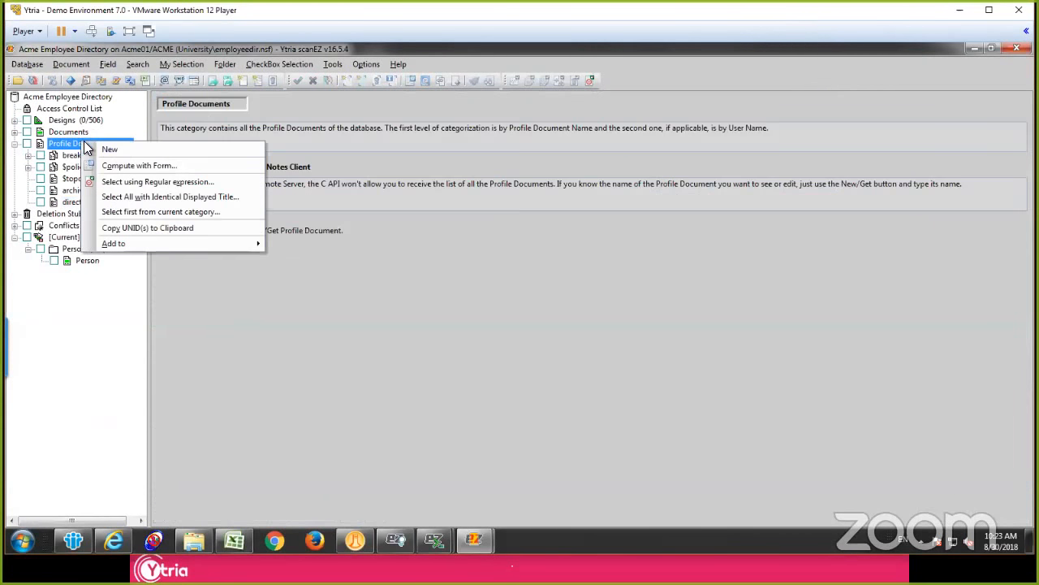
pyautogui.click(110, 150)
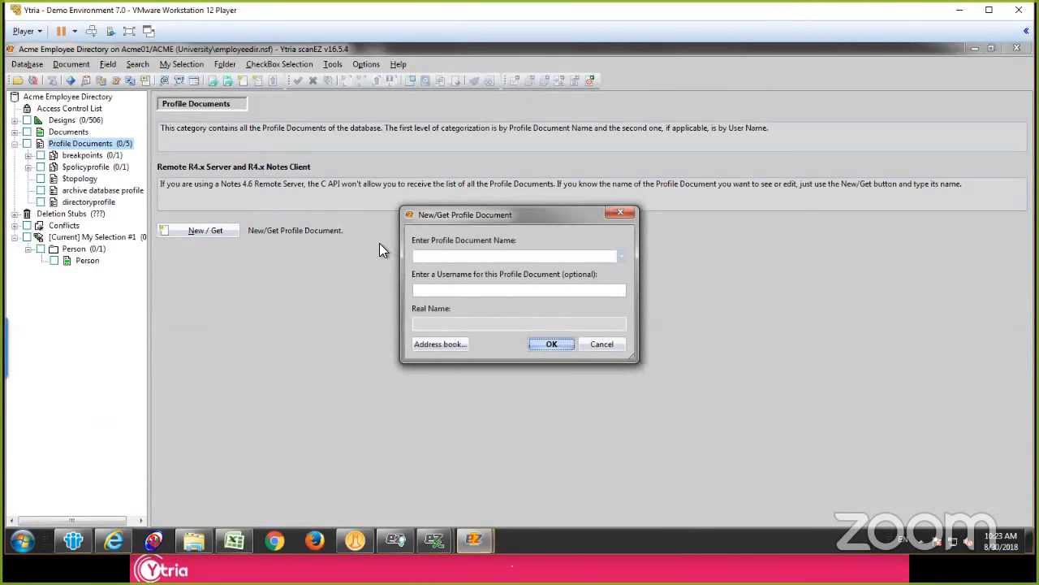
pyautogui.press('Escape')
pyautogui.click(81, 179)
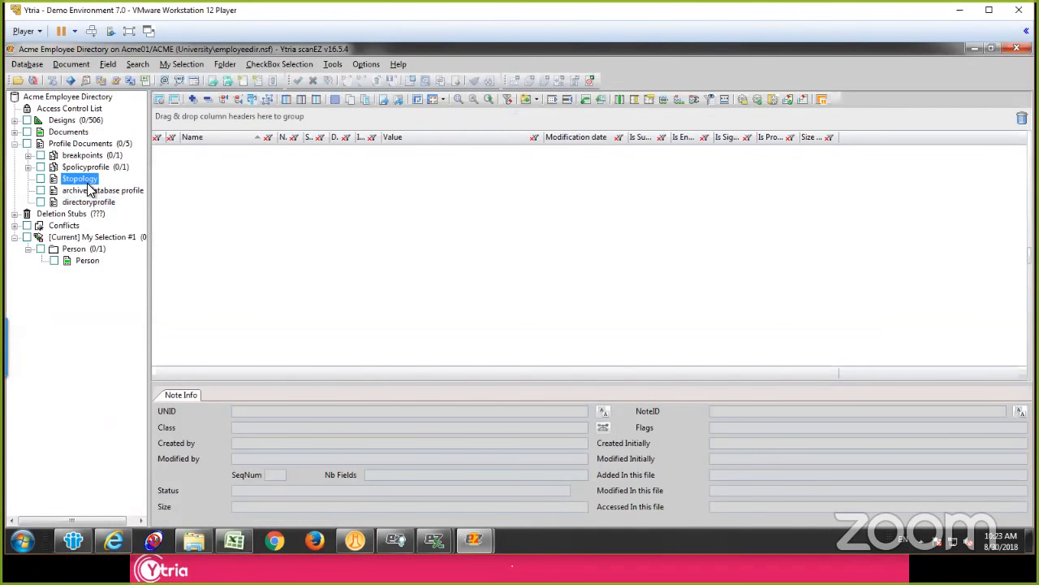
pyautogui.rightClick(87, 187)
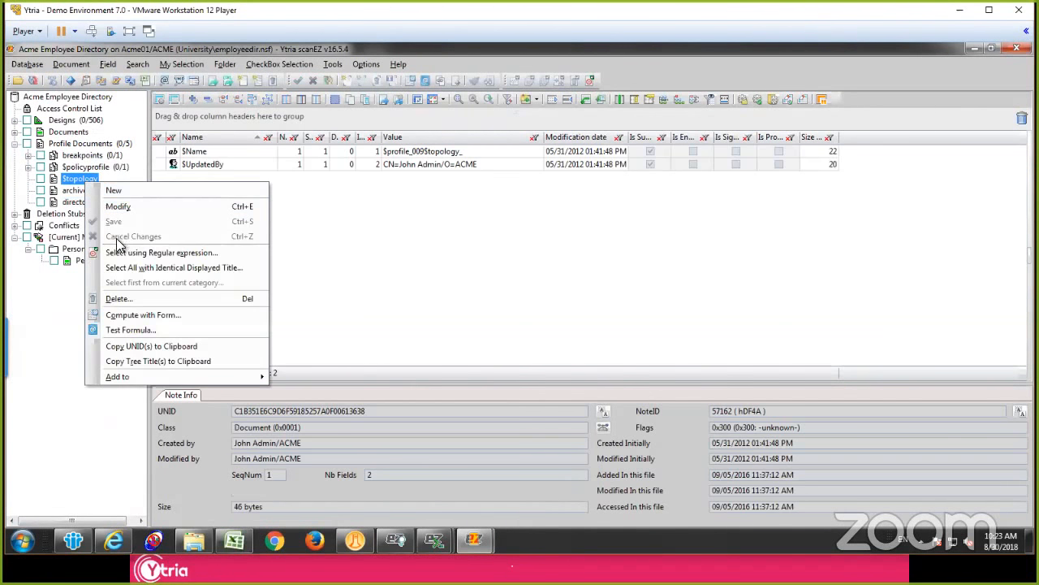
pyautogui.click(65, 216)
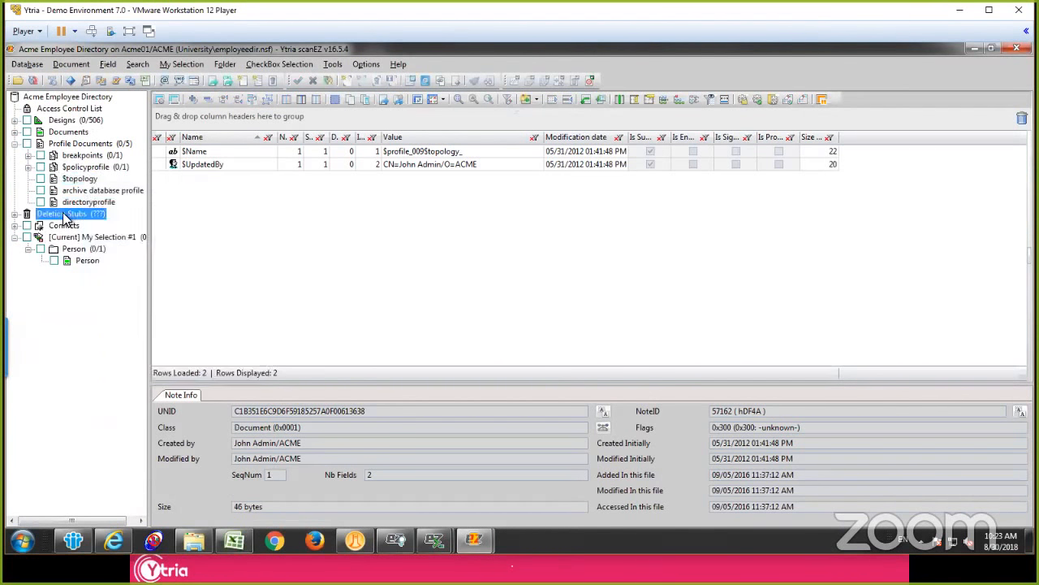
# Step: Switch to IBM Notes and launch scanEZ on the administrator's mail database from the Acme Demo workspace page
pyautogui.click(73, 539)
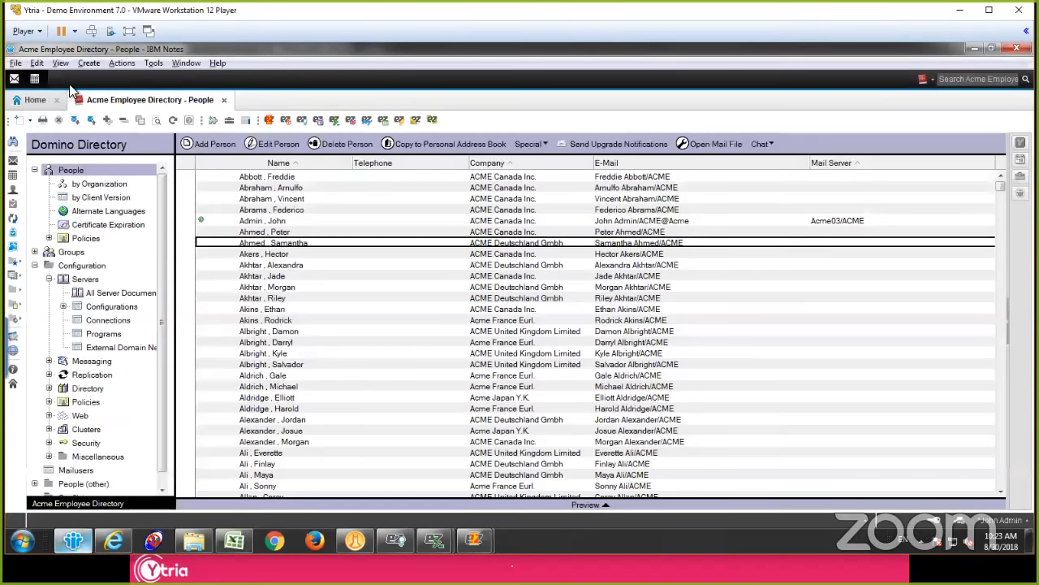
pyautogui.click(35, 100)
pyautogui.click(95, 148)
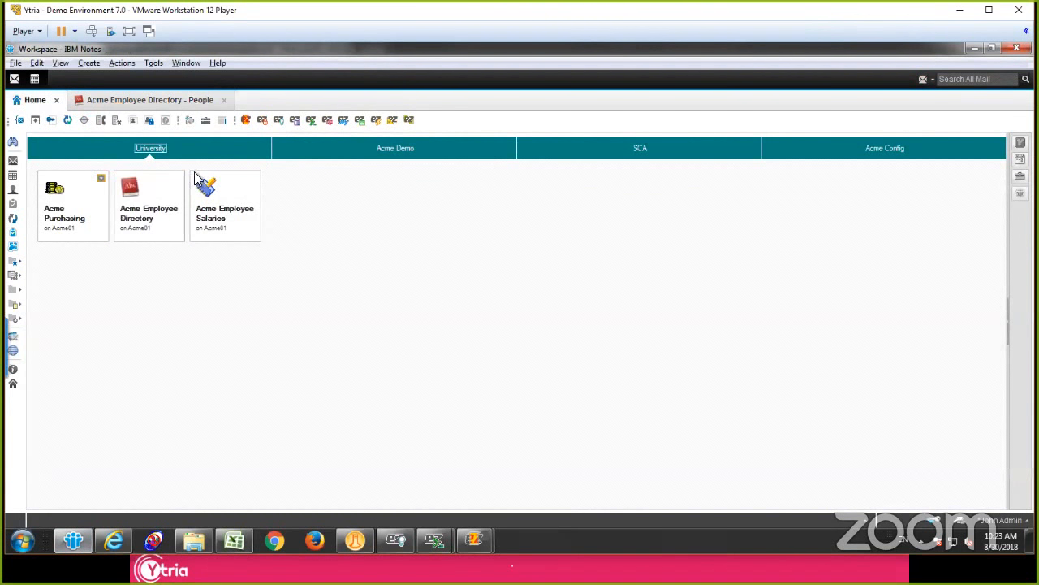
pyautogui.click(343, 151)
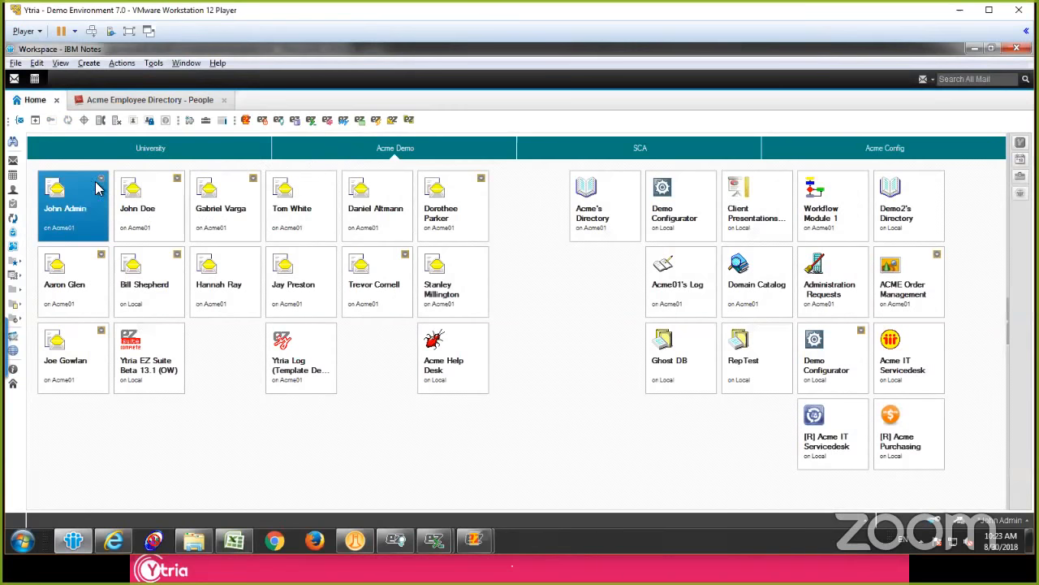
pyautogui.click(246, 119)
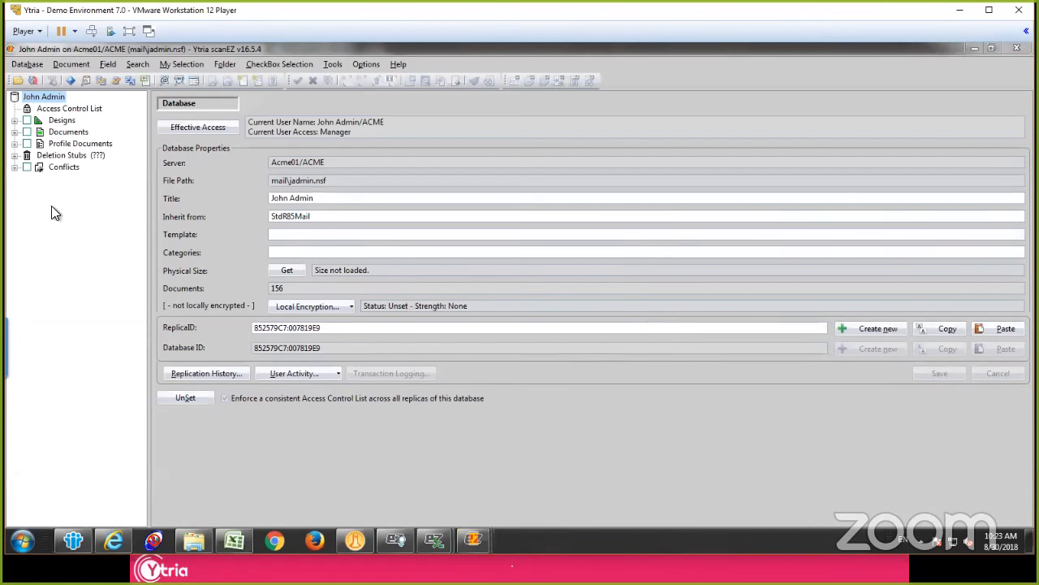
# Step: Search the mail database for all deletion stubs, including soft deletions, with the Deletion Stub Explorer
pyautogui.click(58, 154)
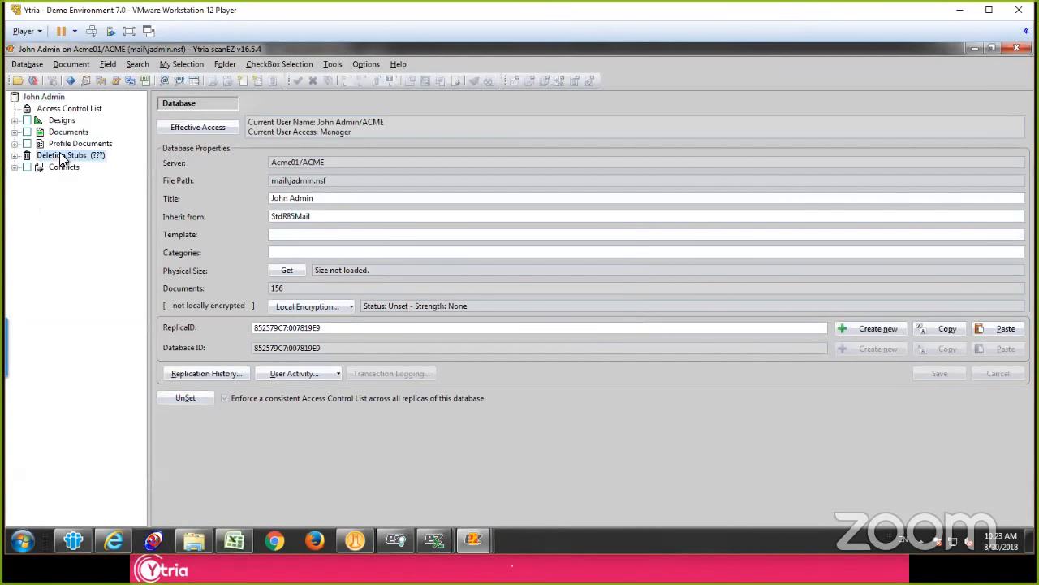
pyautogui.rightClick(58, 154)
pyautogui.click(126, 195)
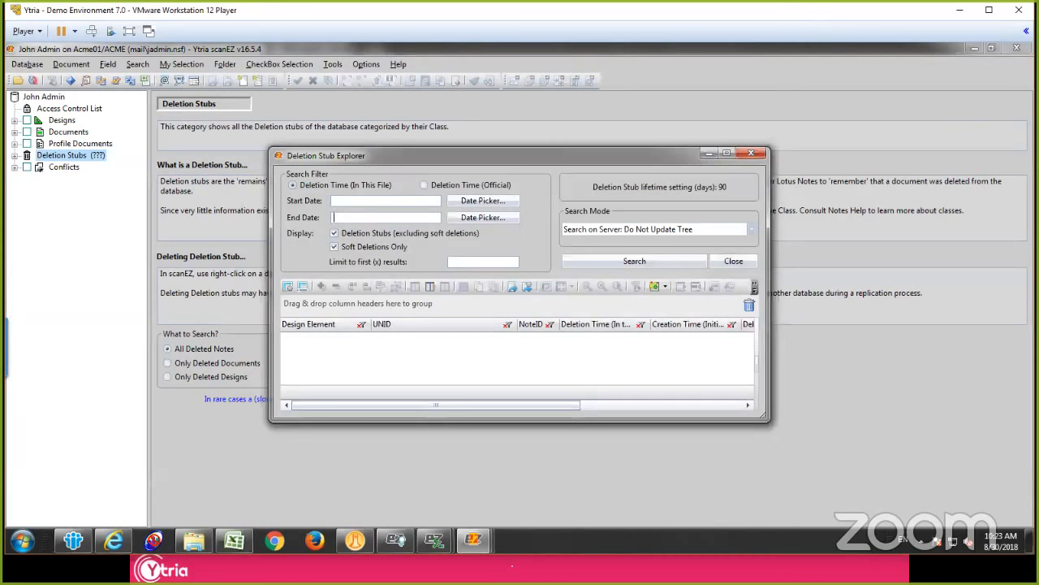
pyautogui.click(618, 260)
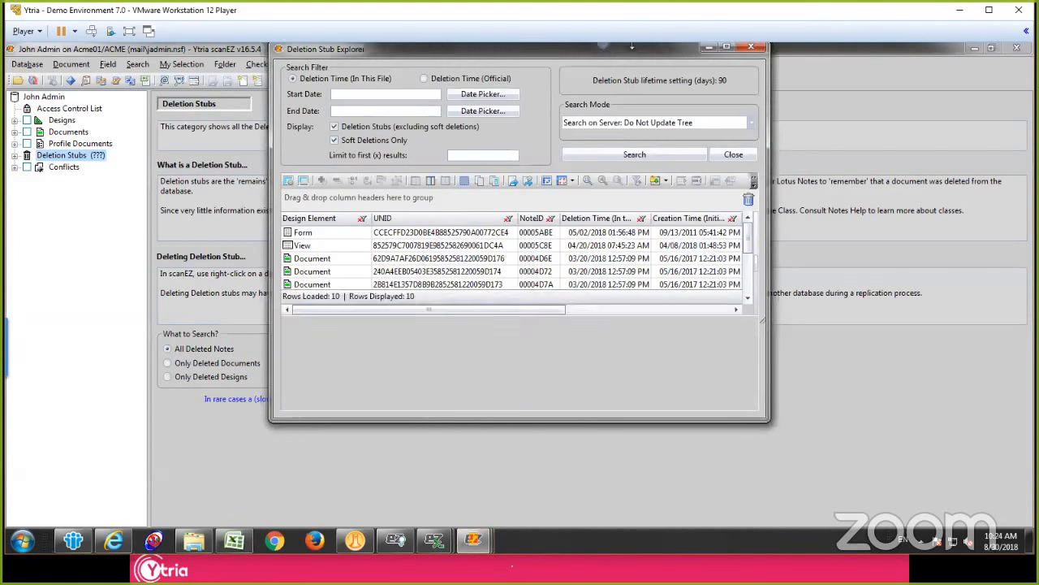
# Step: Select the group of deleted Document stubs, review the delete and restore commands available for them, and close the Deletion Stub Explorer
pyautogui.click(319, 247)
pyautogui.click(337, 262)
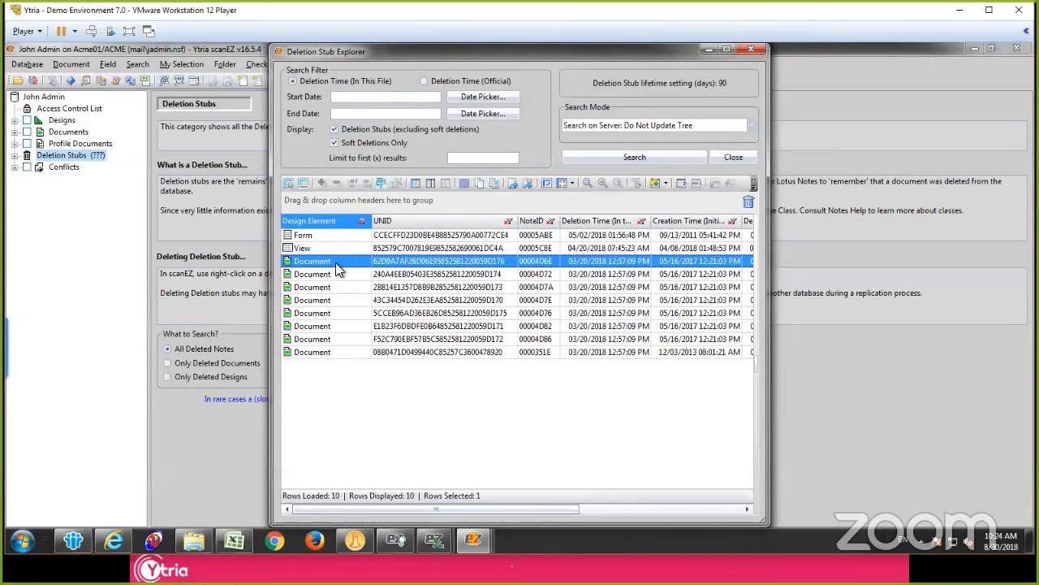
pyautogui.click(433, 261)
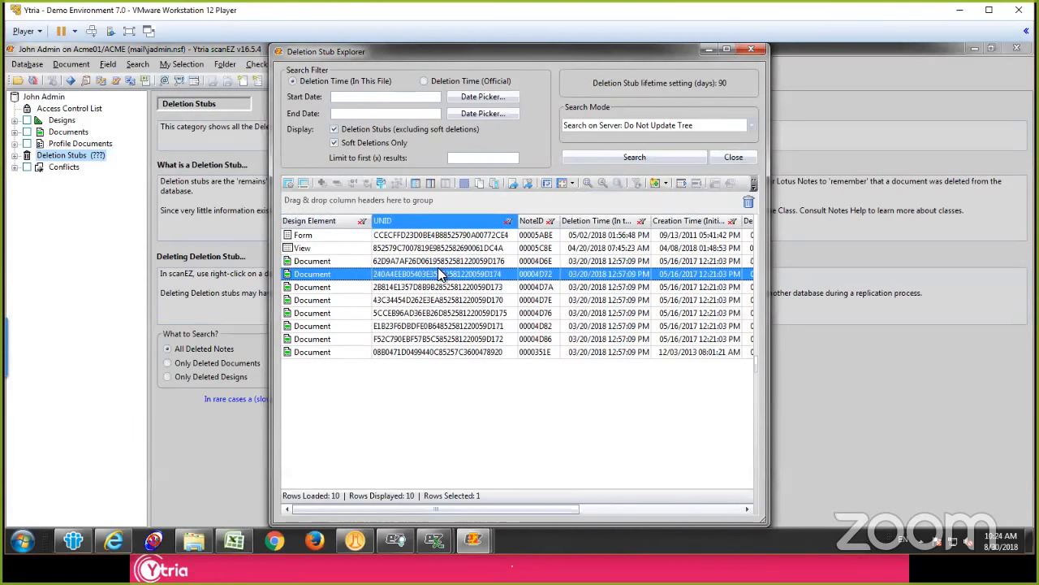
pyautogui.keyDown('shift'); pyautogui.click(436, 344); pyautogui.keyUp('shift')
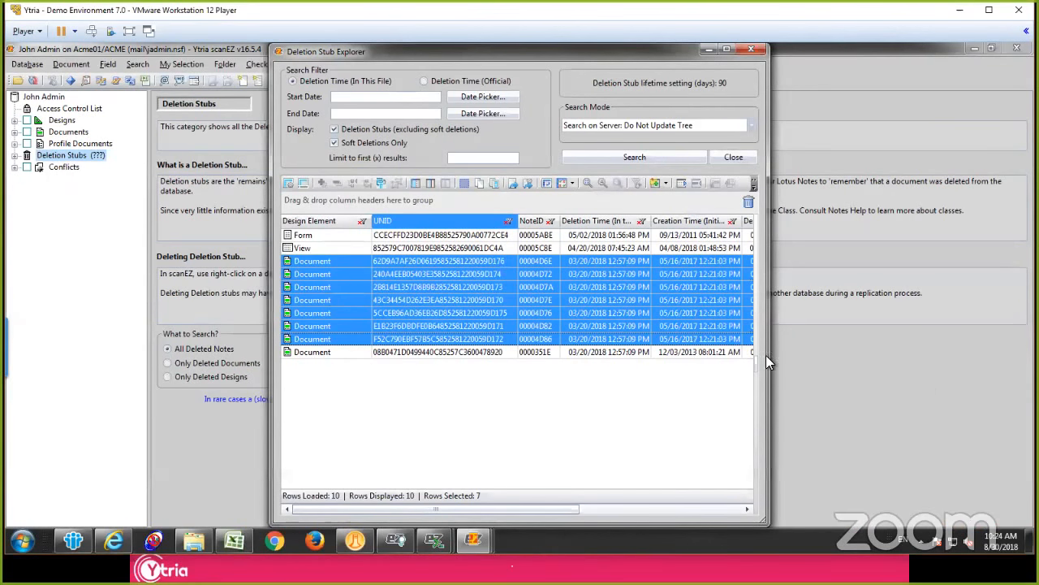
pyautogui.rightClick(410, 260)
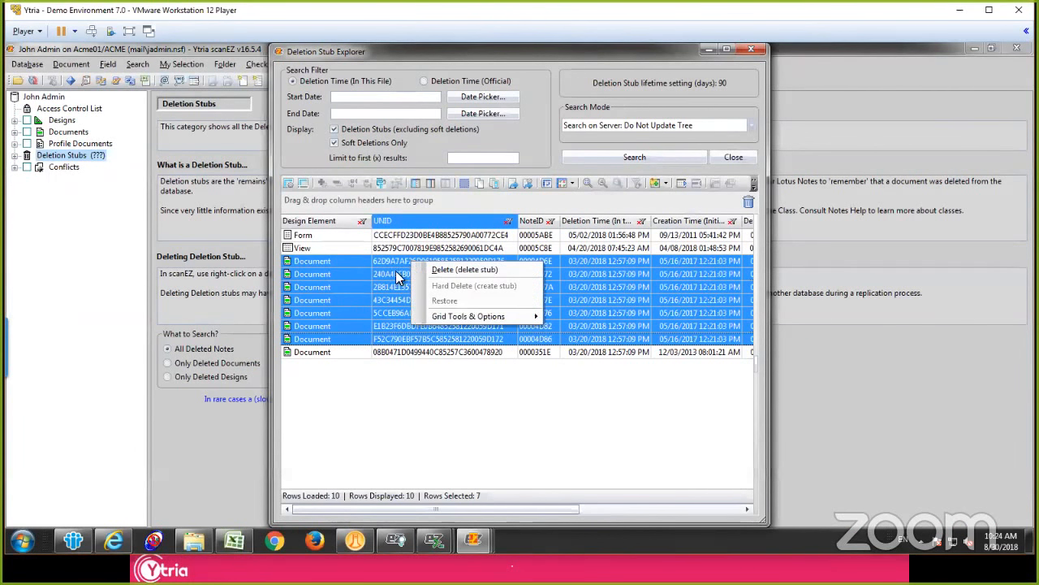
pyautogui.click(396, 264)
pyautogui.keyDown('shift'); pyautogui.click(407, 328); pyautogui.keyUp('shift')
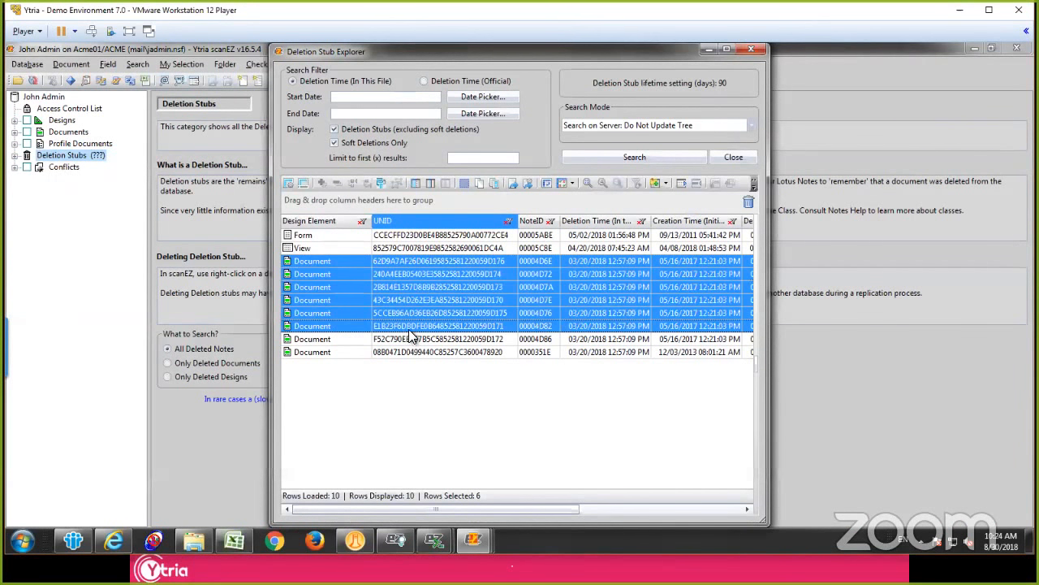
pyautogui.click(744, 50)
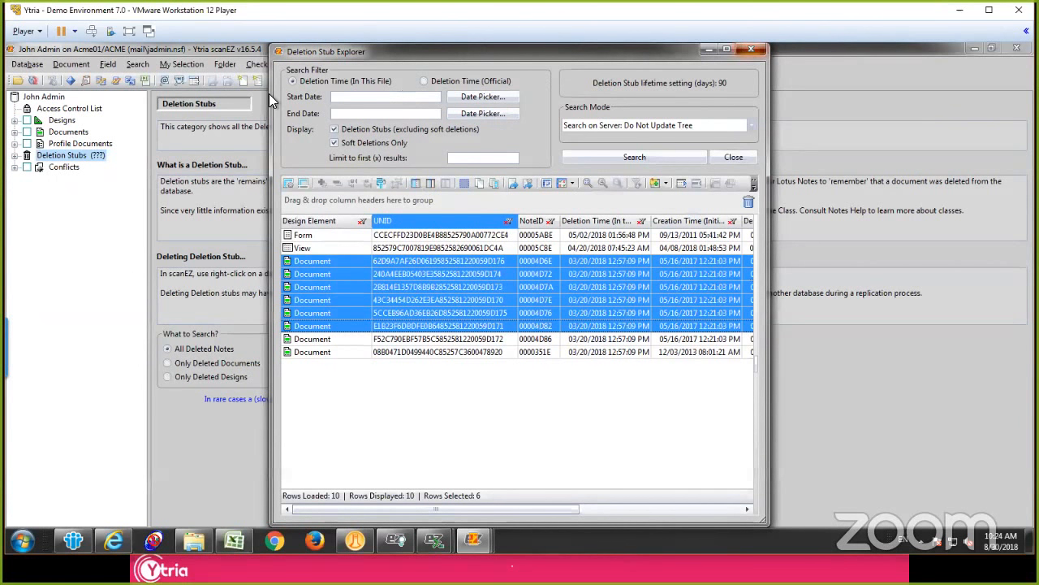
# Step: Review the Search by UNID options for the mail database and close them without searching
pyautogui.click(137, 64)
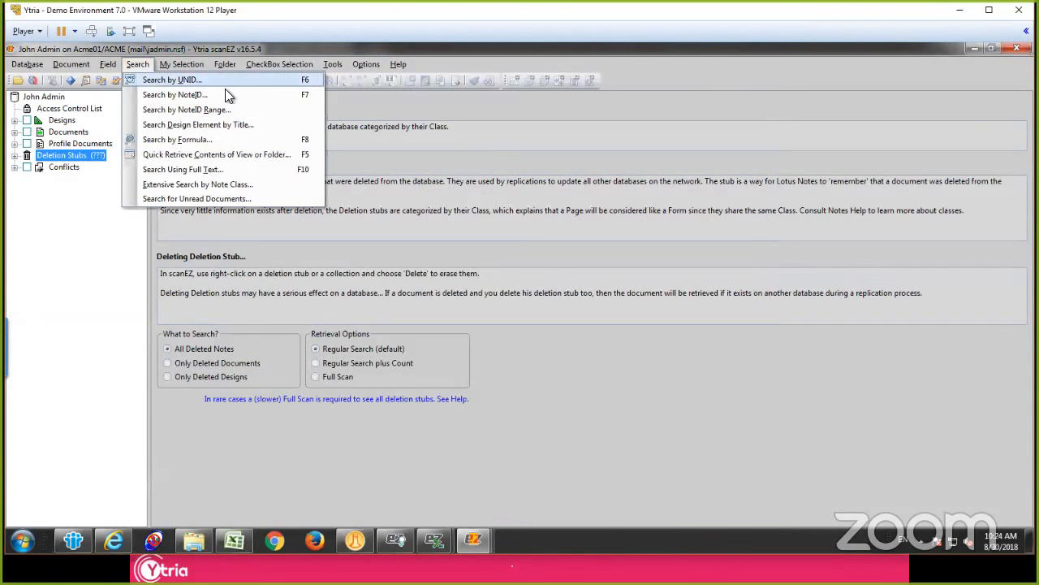
pyautogui.click(154, 80)
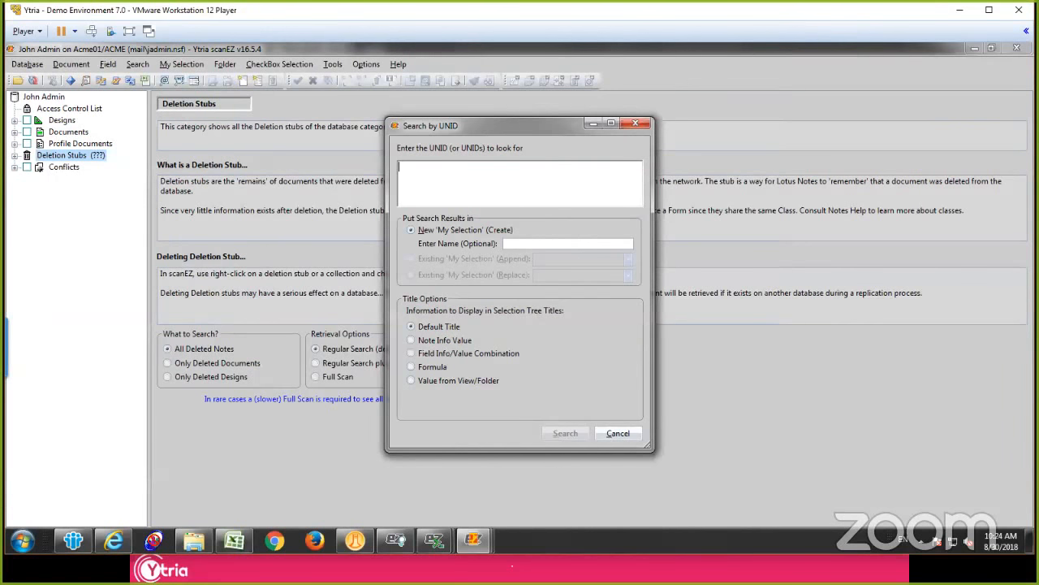
pyautogui.click(618, 433)
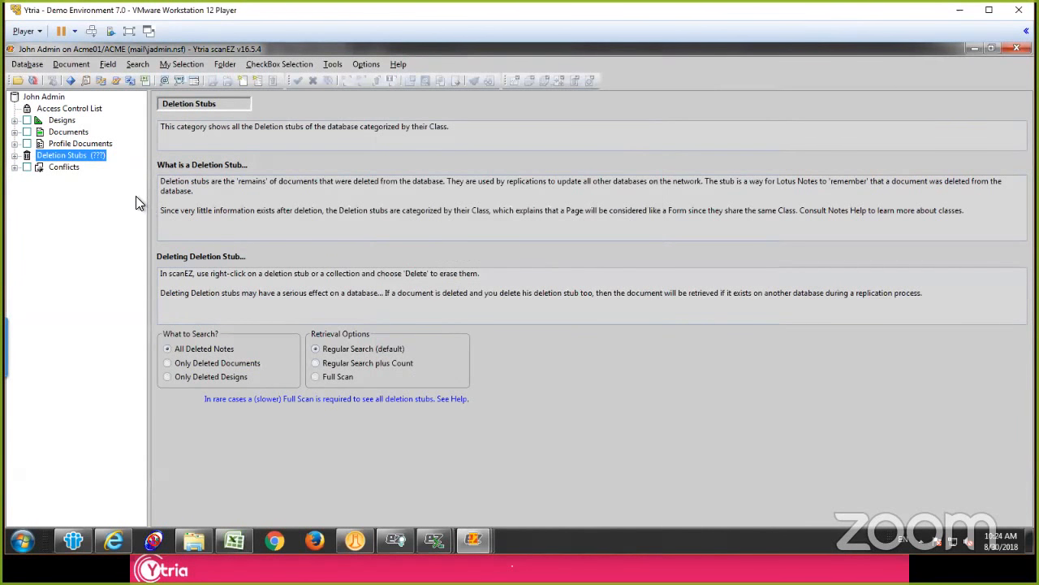
# Step: Check the mail database for conflicts, then switch to the Acme Employee Directory scanEZ window and load its Conflicts category
pyautogui.click(15, 167)
pyautogui.click(474, 539)
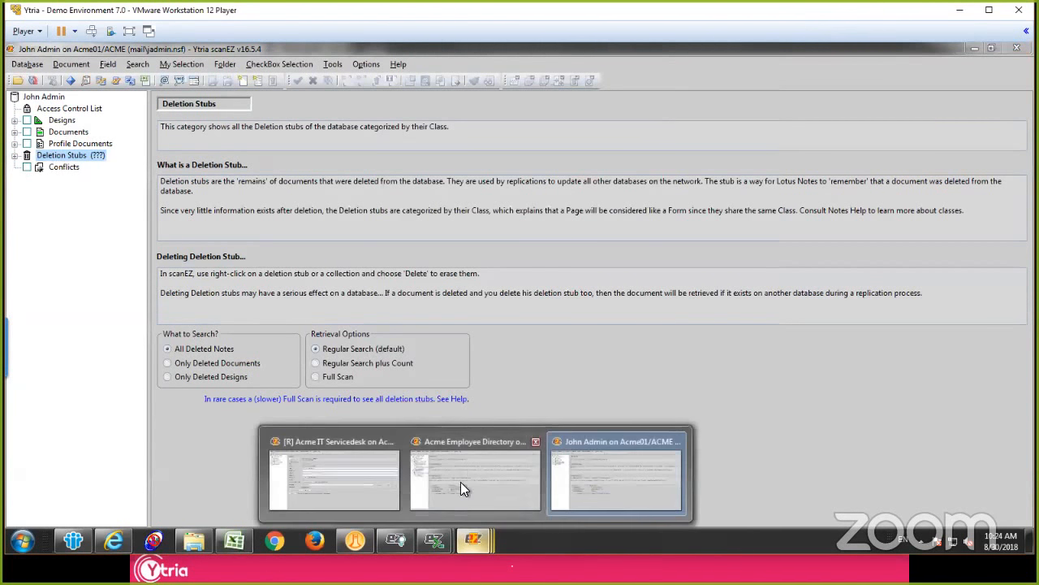
pyautogui.click(462, 479)
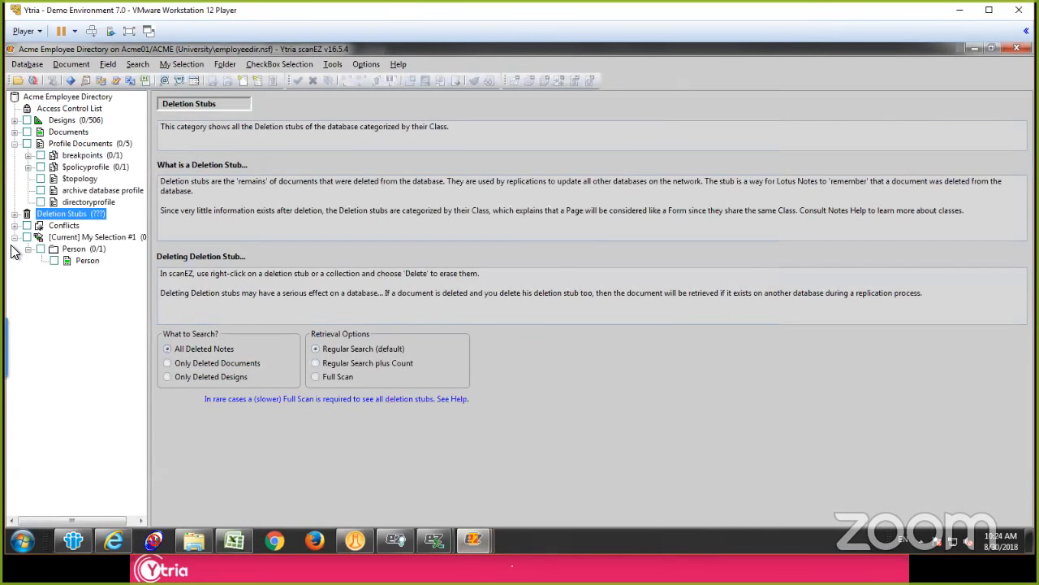
pyautogui.click(62, 224)
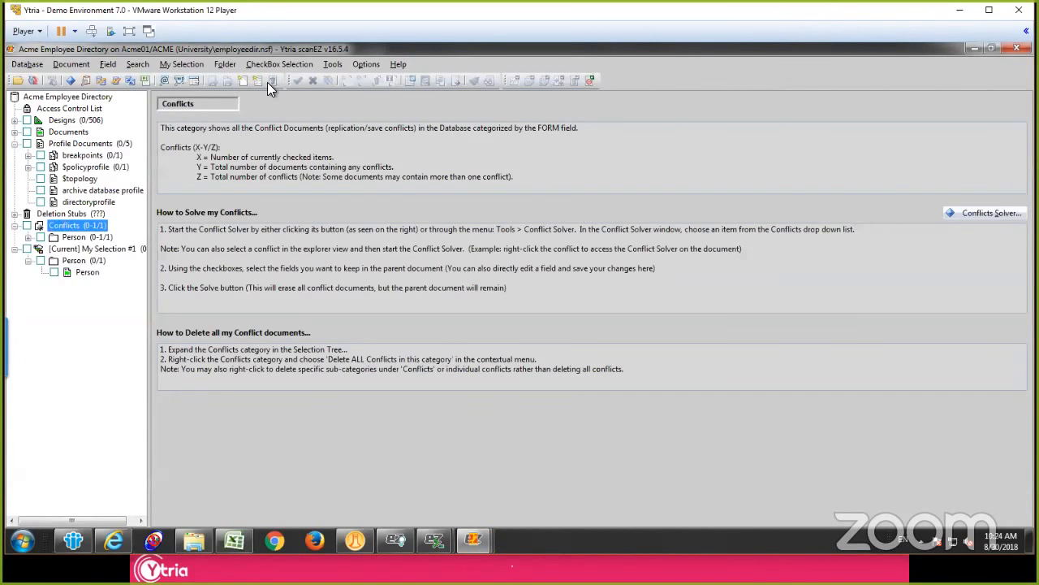
# Step: Open the Person conflict in an enlarged Conflicts Solver and show only fields with different values between documents
pyautogui.click(340, 67)
pyautogui.click(348, 79)
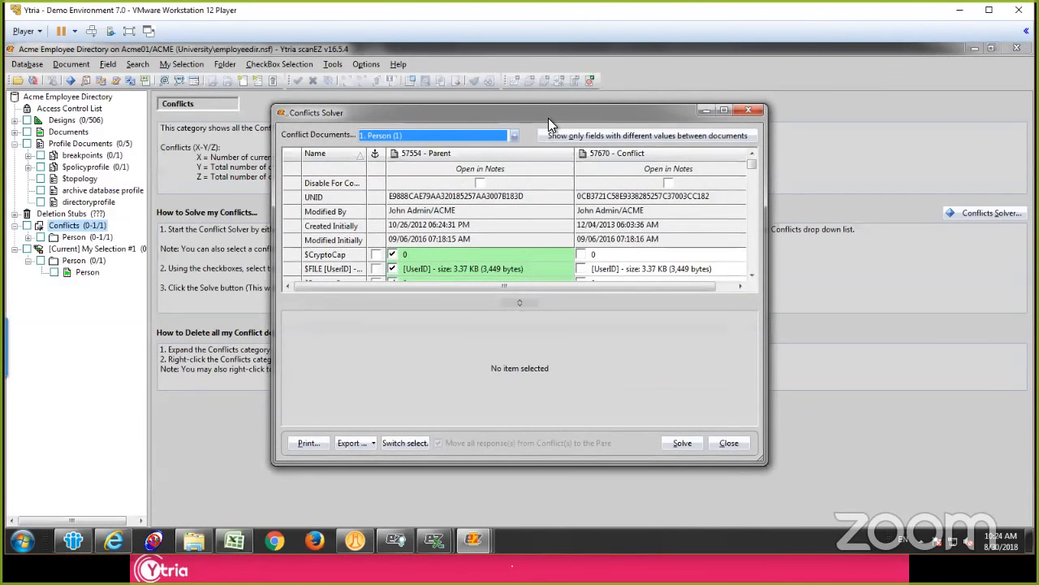
pyautogui.moveTo(550, 108); pyautogui.dragTo(502, 46)
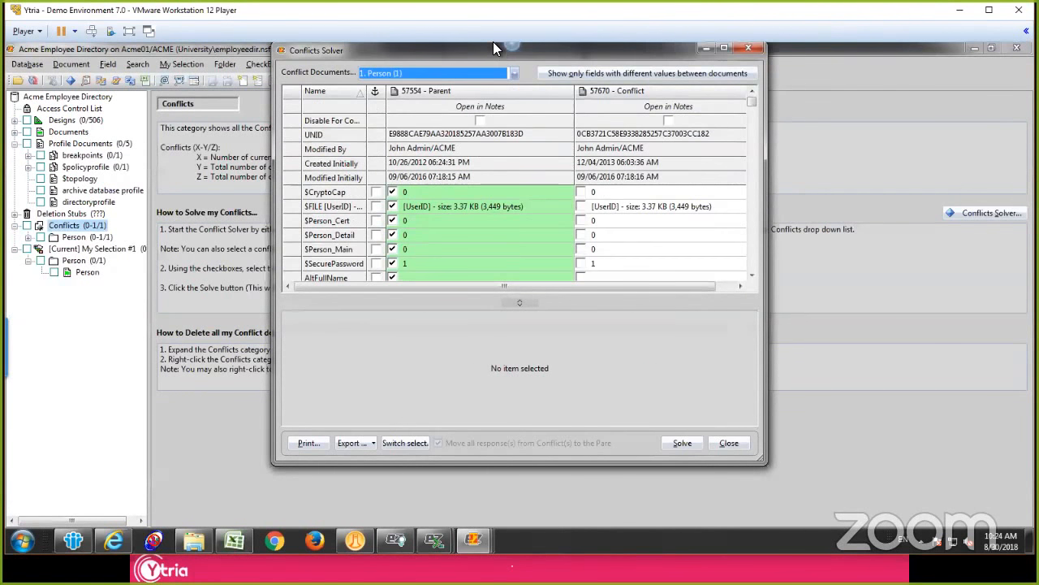
pyautogui.click(514, 74)
pyautogui.click(514, 74)
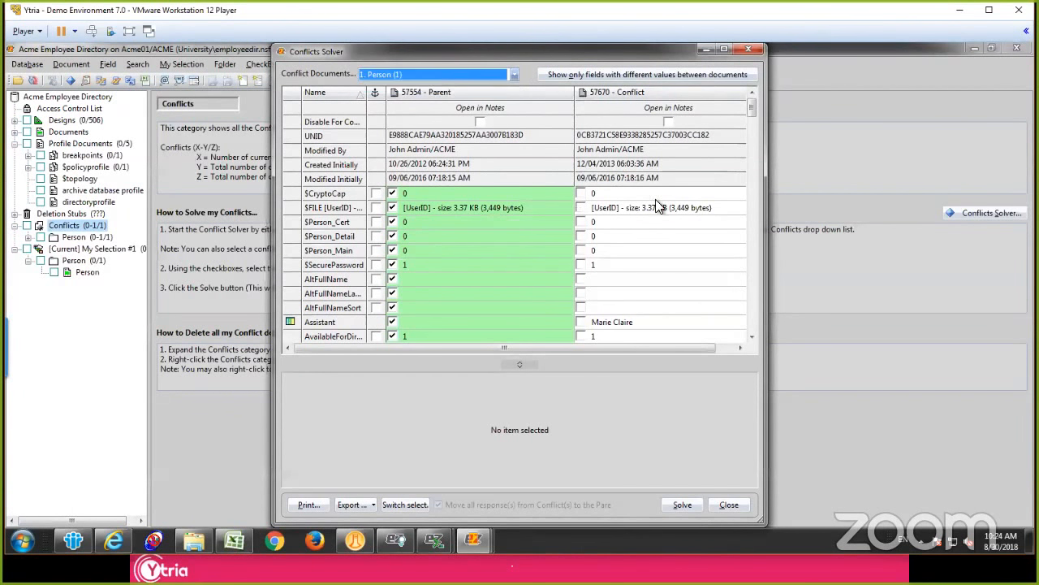
pyautogui.moveTo(766, 232); pyautogui.dragTo(882, 233)
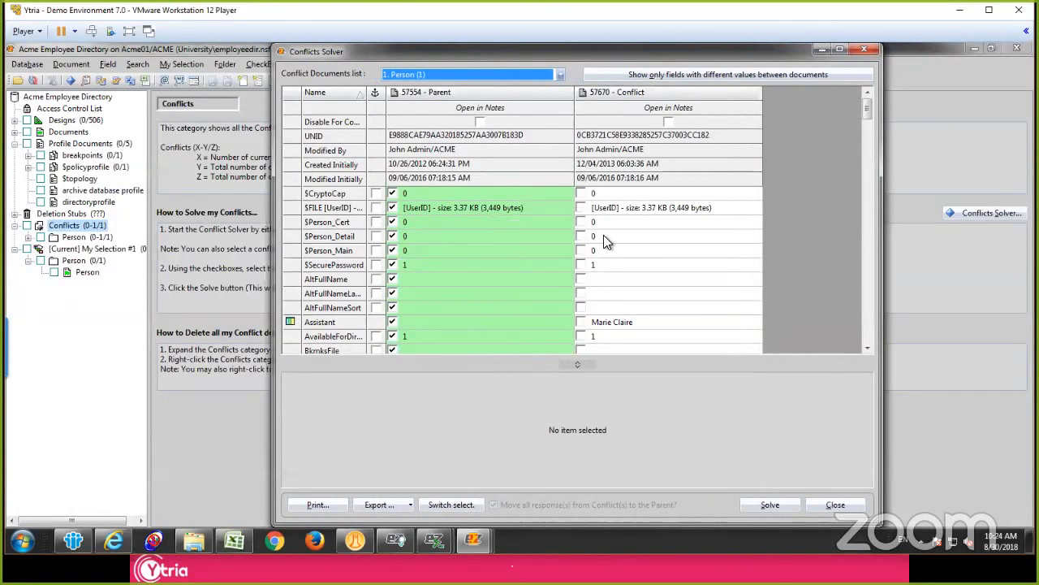
pyautogui.click(704, 74)
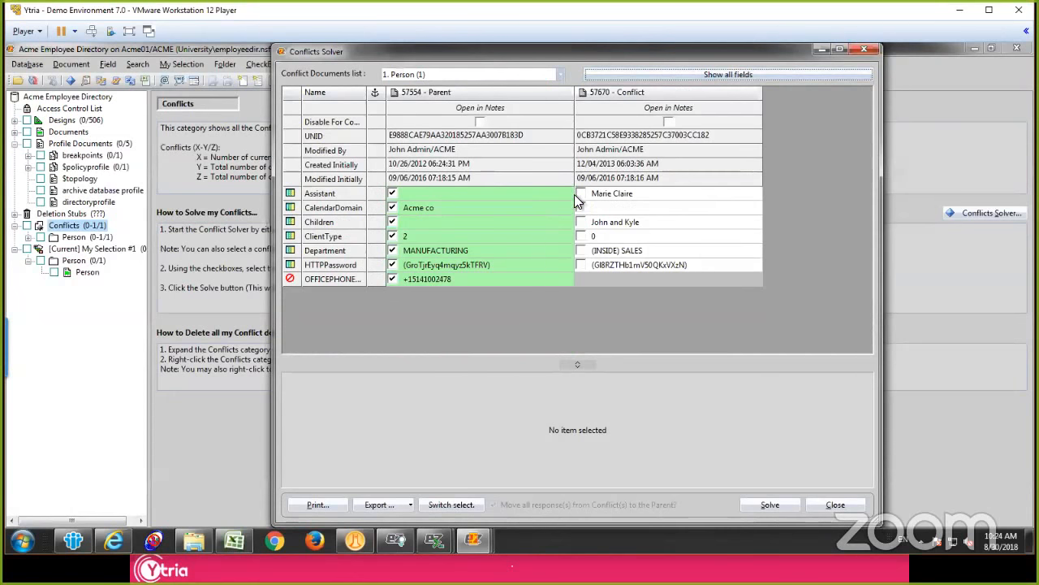
# Step: Keep the conflict document's Assistant, Children and Department values and solve the Person conflict into the parent document
pyautogui.click(579, 193)
pyautogui.click(581, 221)
pyautogui.click(581, 250)
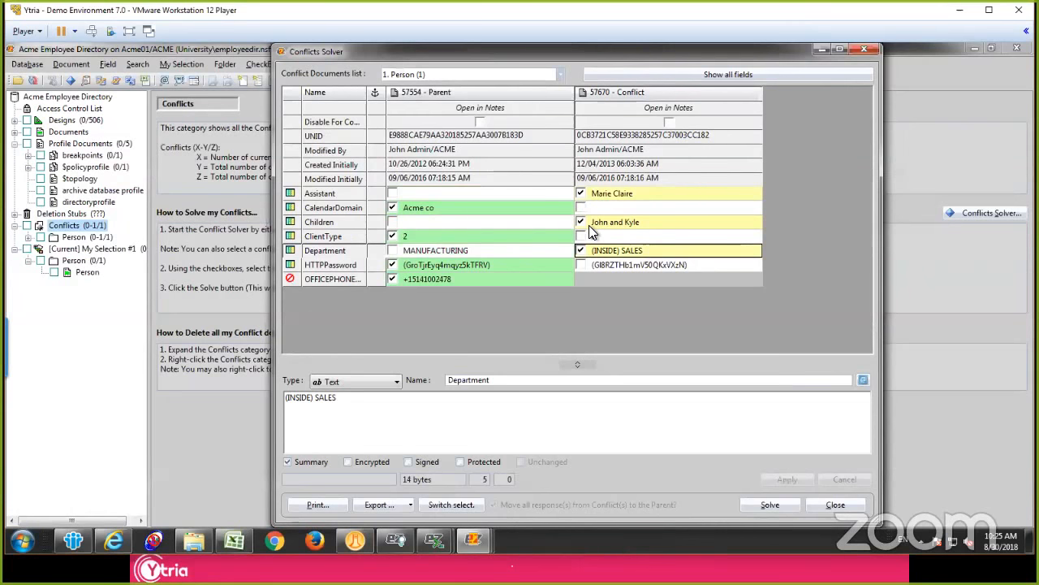
pyautogui.click(767, 505)
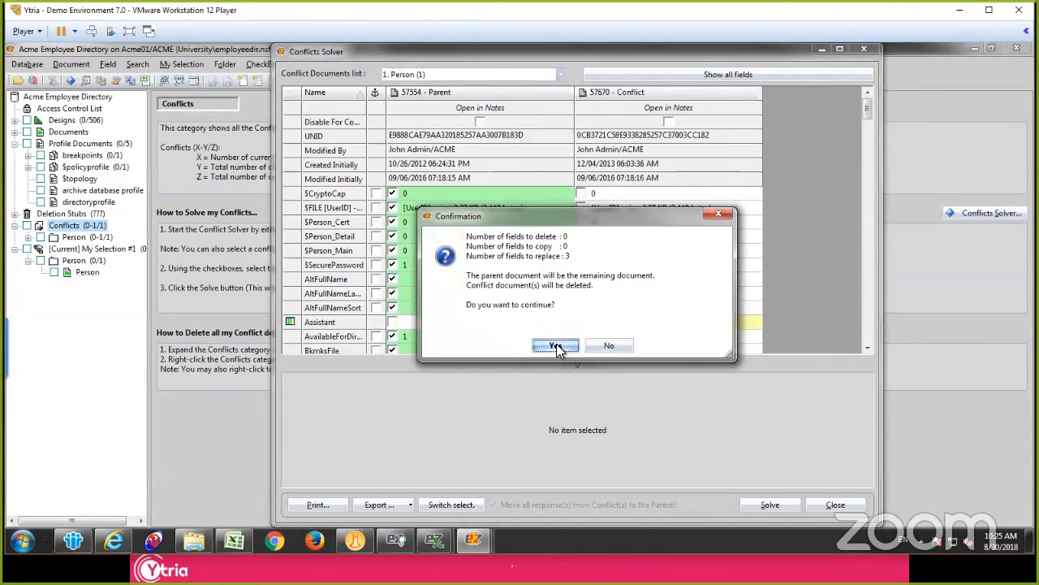
pyautogui.click(556, 347)
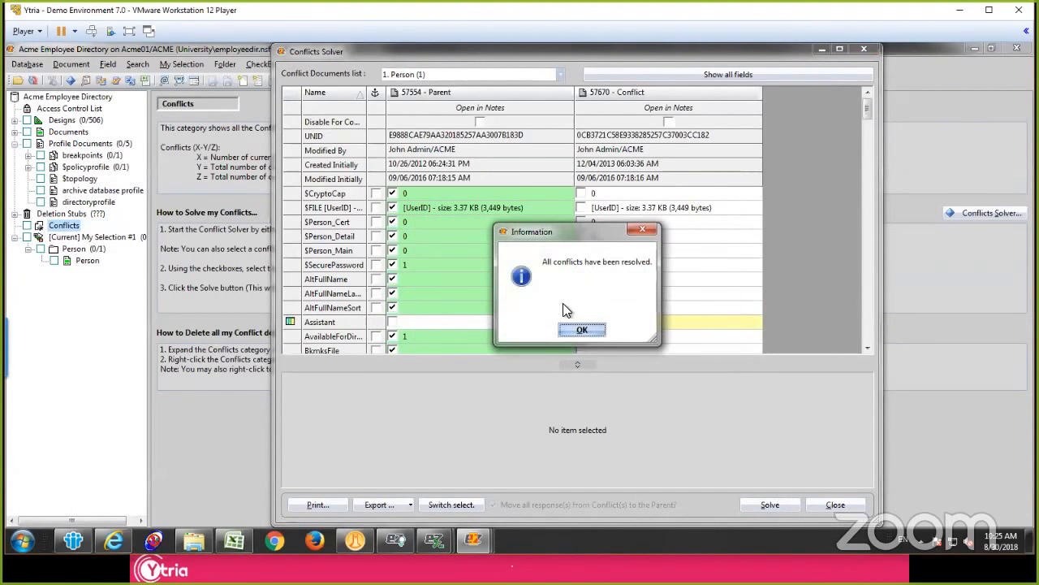
pyautogui.click(582, 331)
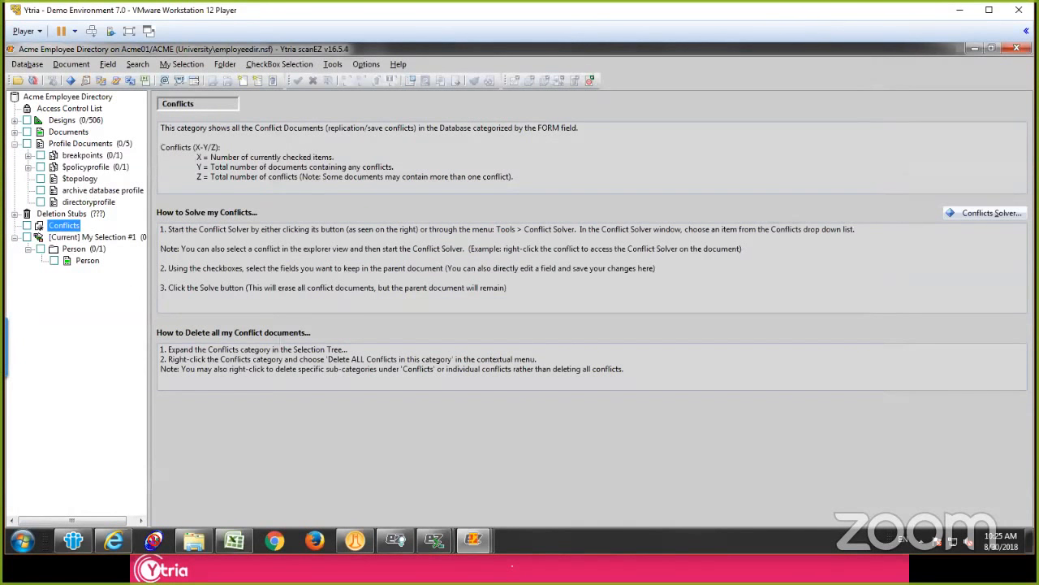
# Step: Collapse the Profile Documents category and load the Documents category of the Acme Employee Directory
pyautogui.click(14, 143)
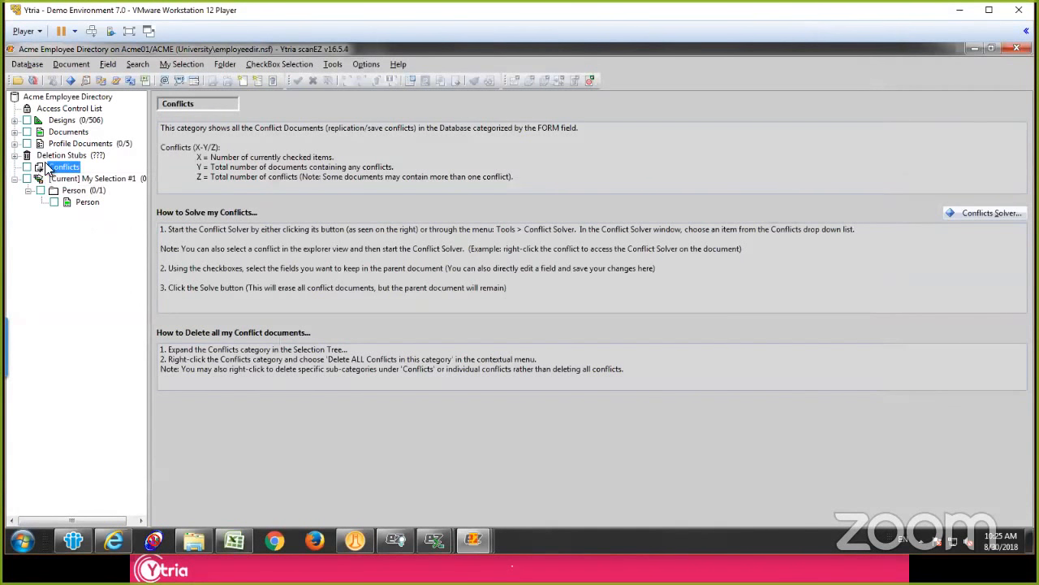
pyautogui.click(15, 131)
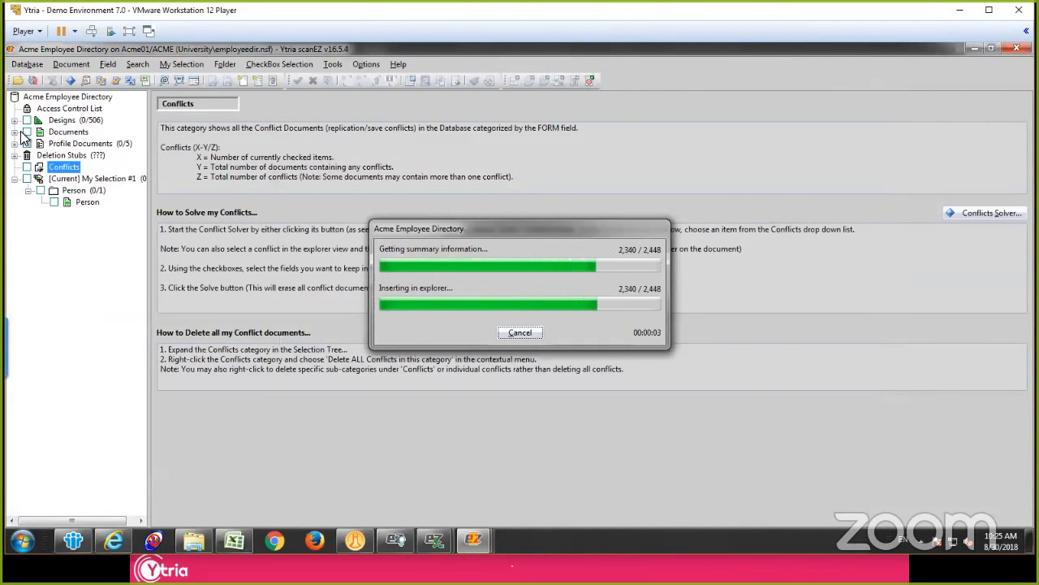
pyautogui.click(92, 135)
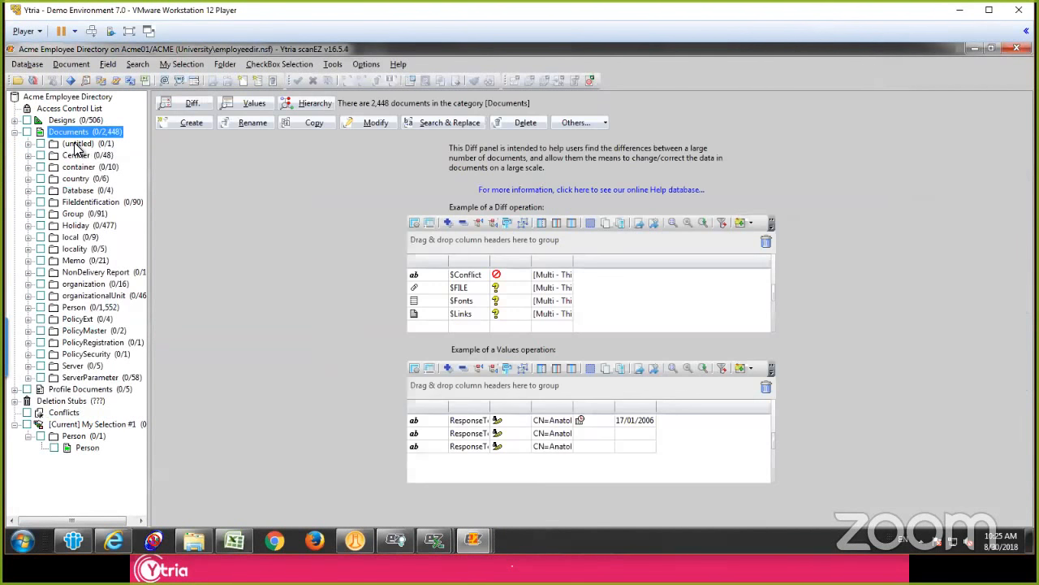
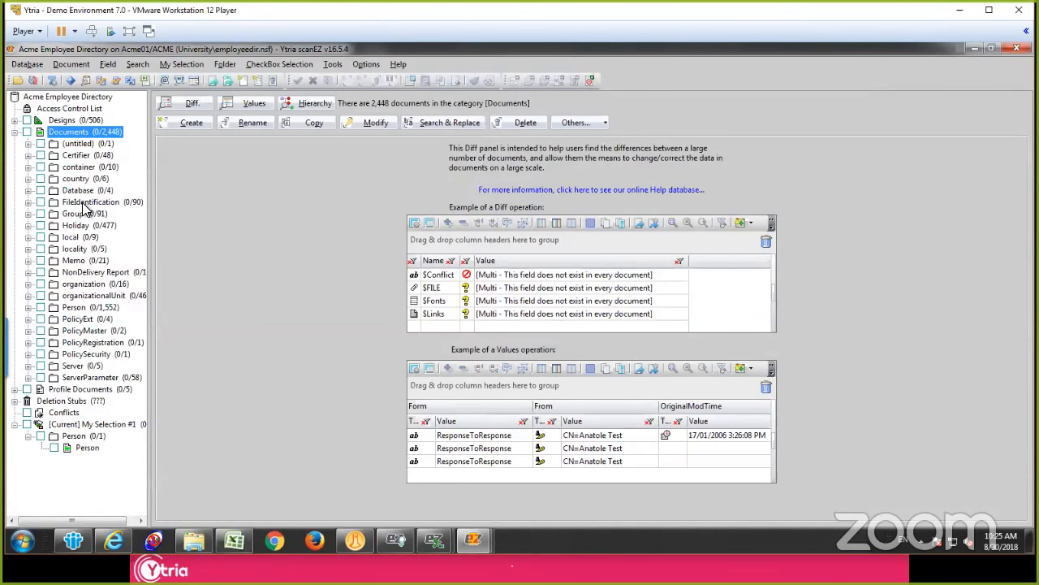
# Step: Switch to IBM Notes and open an ACME Deutschland Gmbh person document from the Acme Employee Directory's People view in scanEZ
pyautogui.click(71, 539)
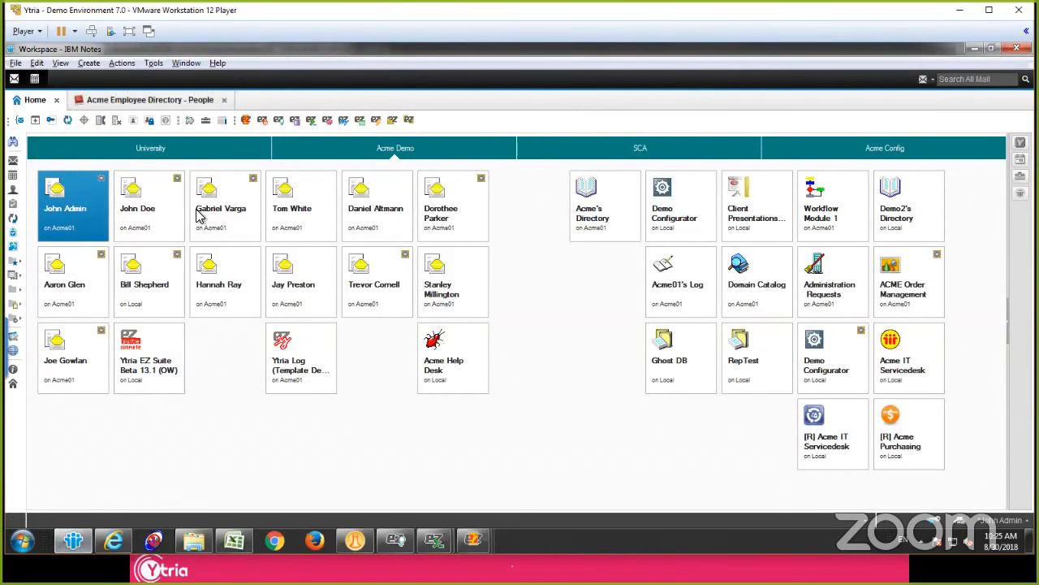
pyautogui.click(154, 100)
pyautogui.click(274, 309)
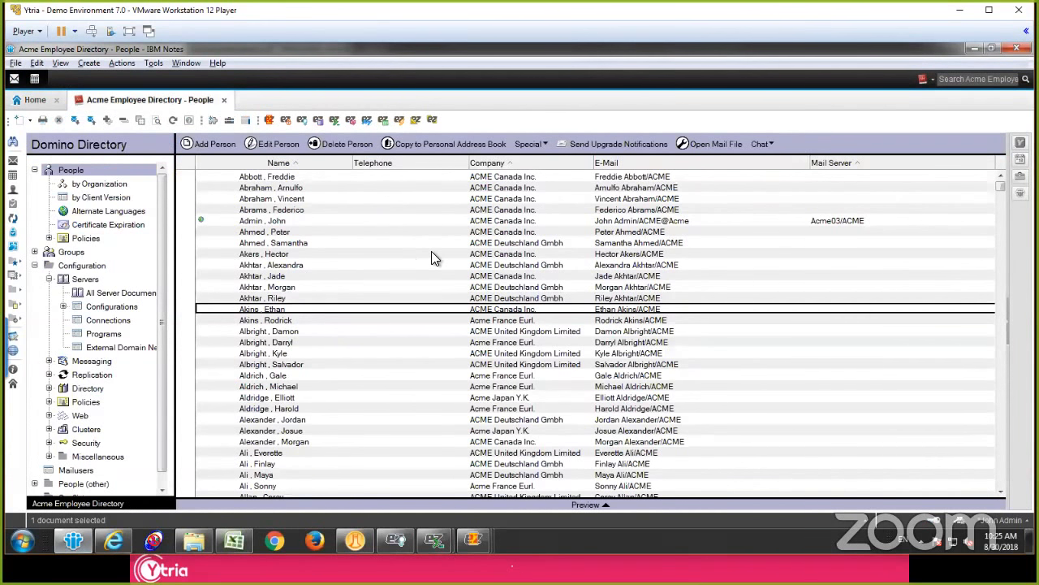
pyautogui.click(383, 211)
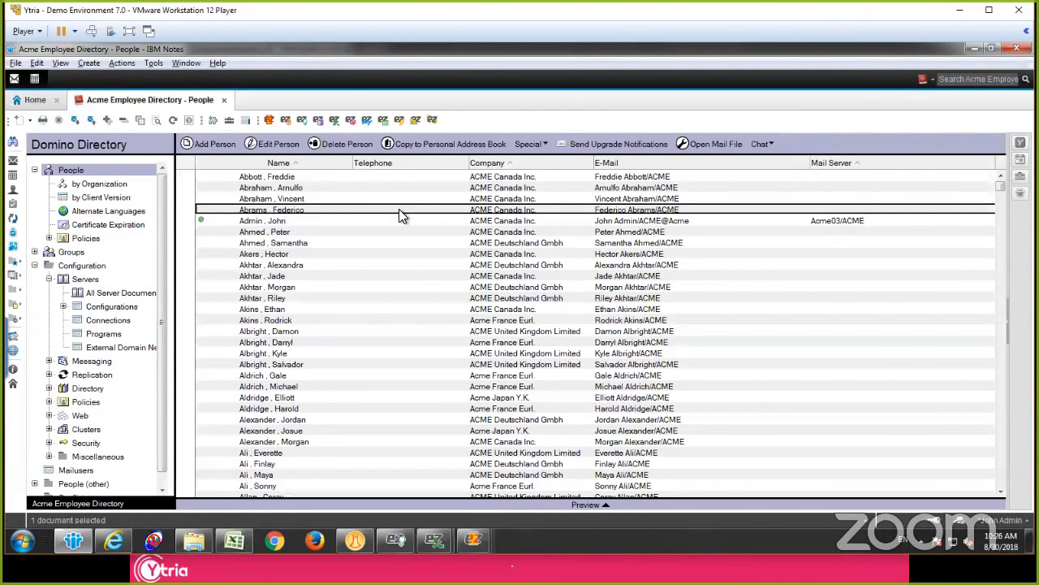
pyautogui.click(385, 263)
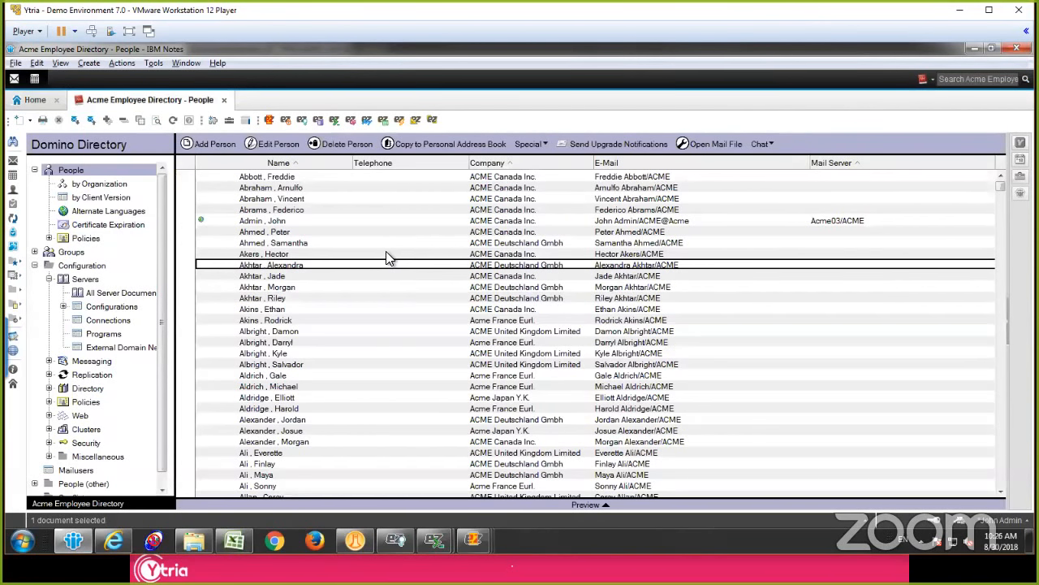
pyautogui.click(269, 121)
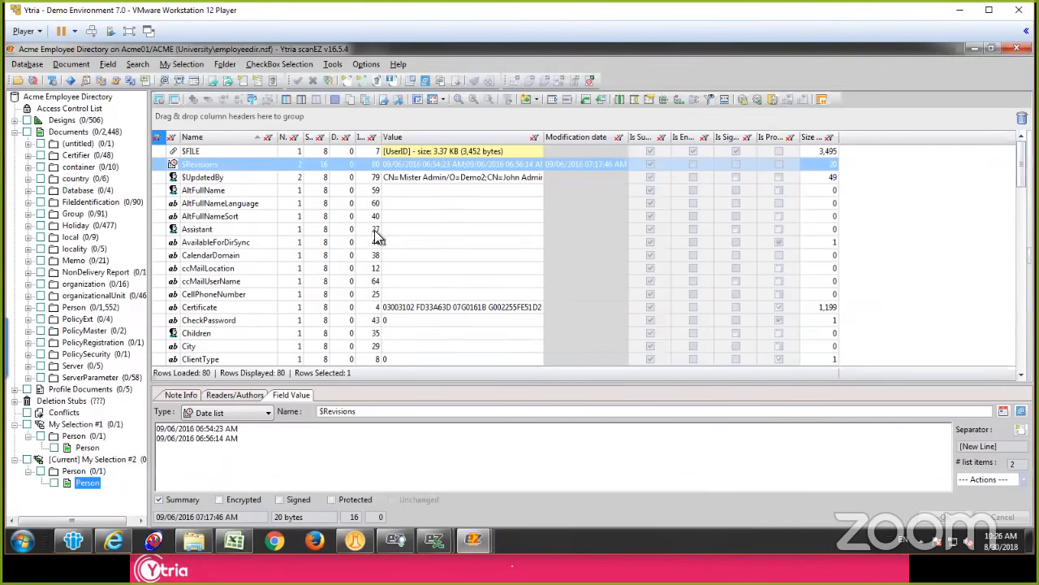
# Step: Sort the person document's fields by value and inspect the OFFICEPHONENR field
pyautogui.click(413, 191)
pyautogui.click(449, 138)
pyautogui.scroll(-15, 444, 207)
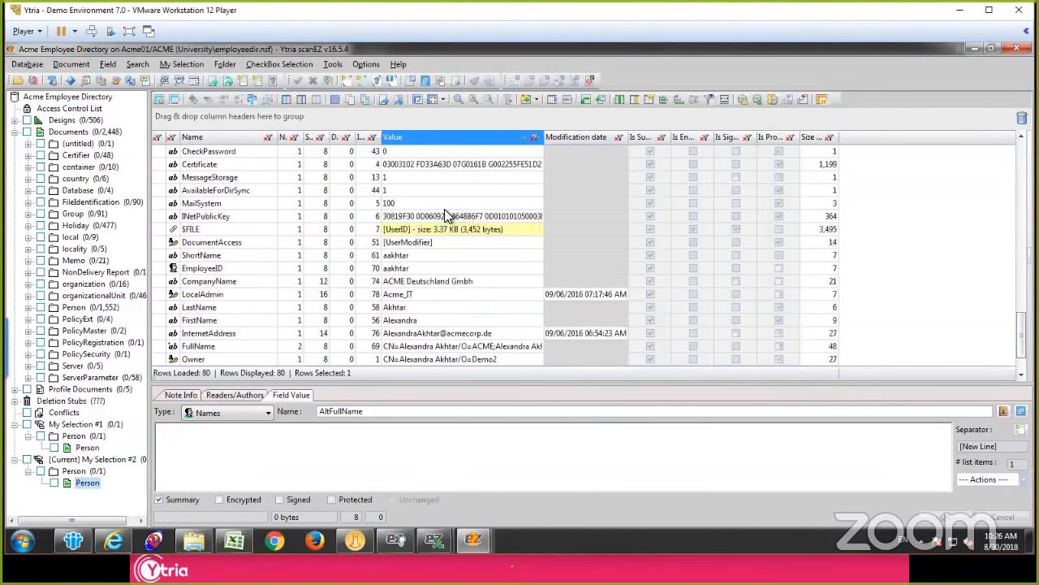
pyautogui.scroll(3, 439, 256)
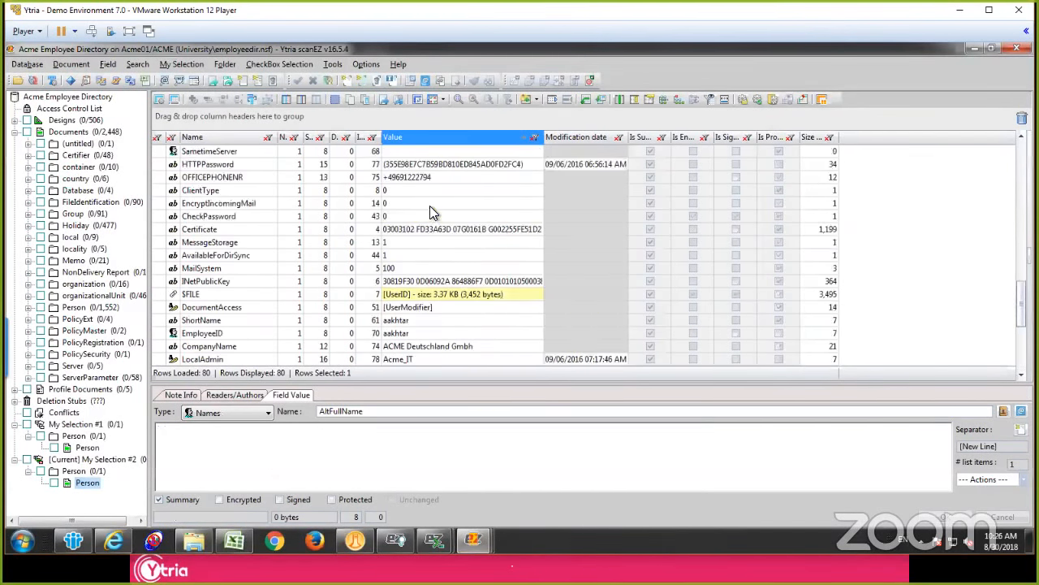
pyautogui.click(421, 179)
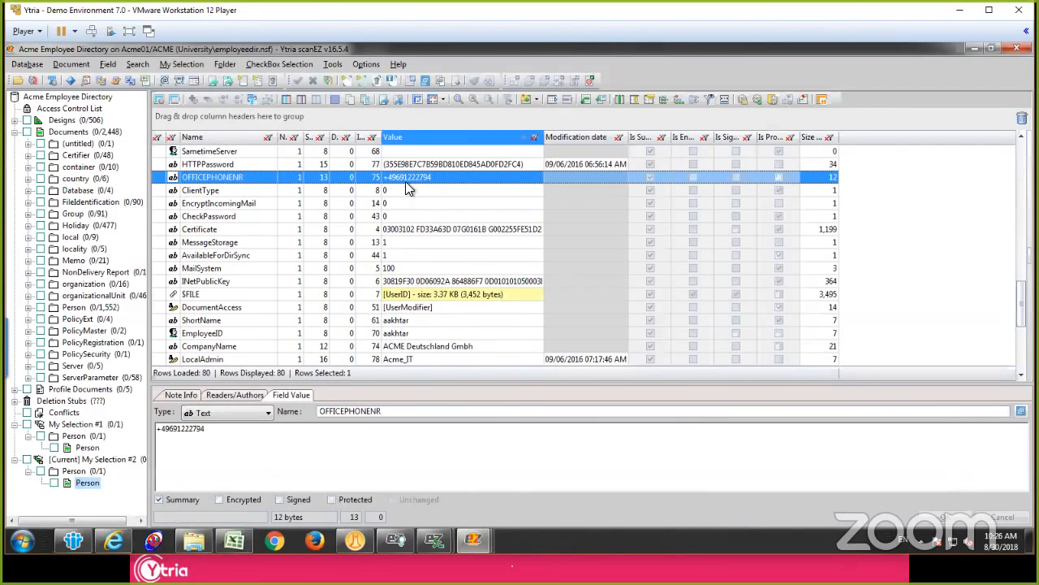
pyautogui.click(220, 179)
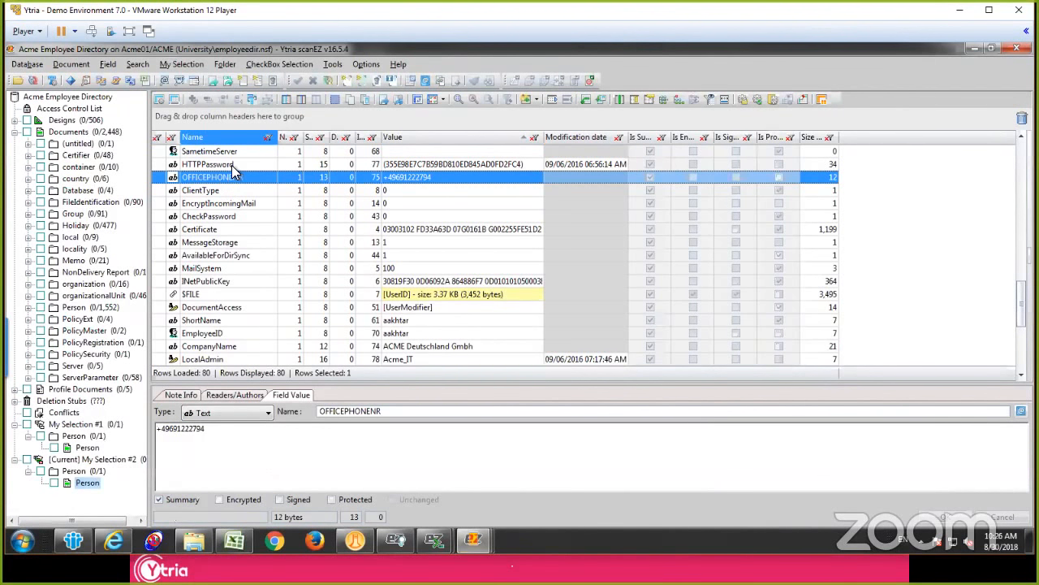
# Step: Sort the document's fields by name and compare the OfficePhoneNumber field with OFFICEPHONENR
pyautogui.click(232, 138)
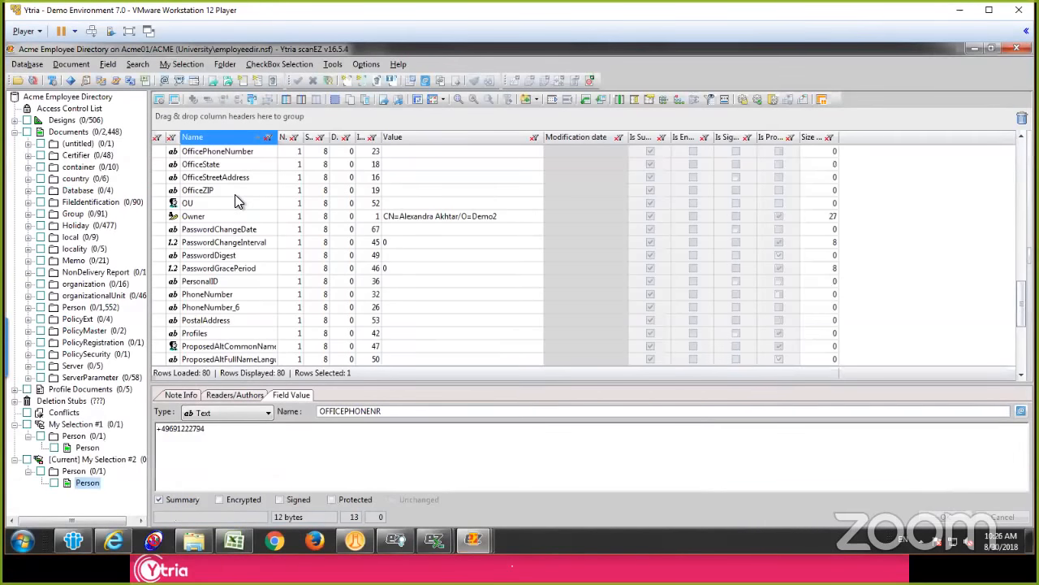
pyautogui.click(234, 193)
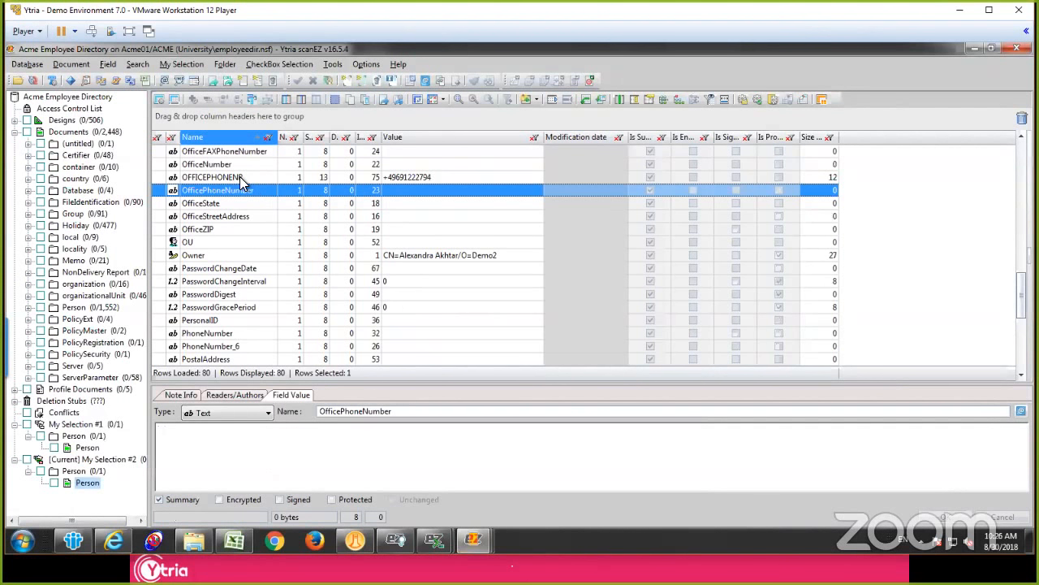
pyautogui.click(246, 179)
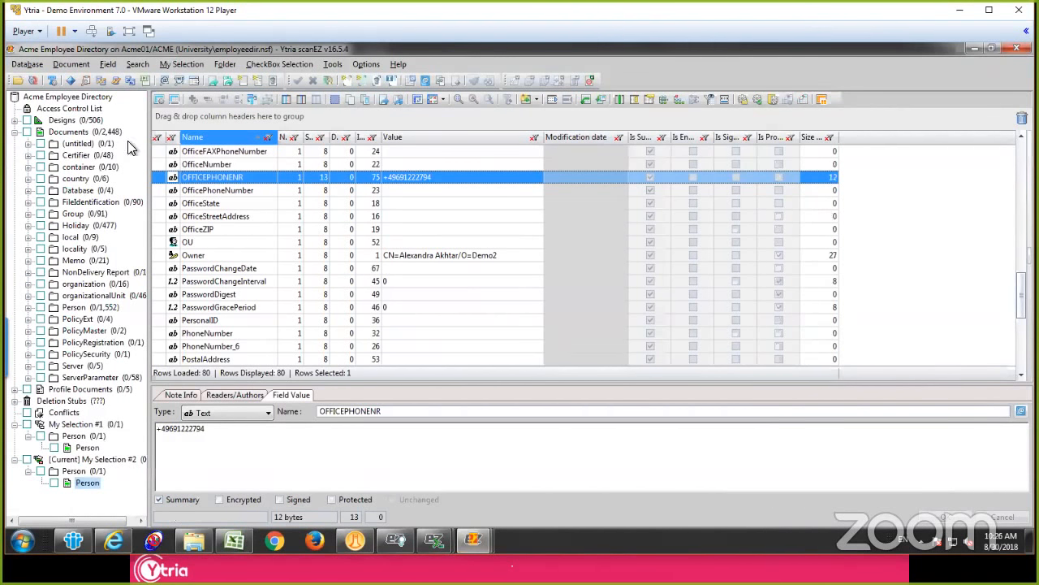
# Step: Run a Diff on all documents in the Person category
pyautogui.click(97, 133)
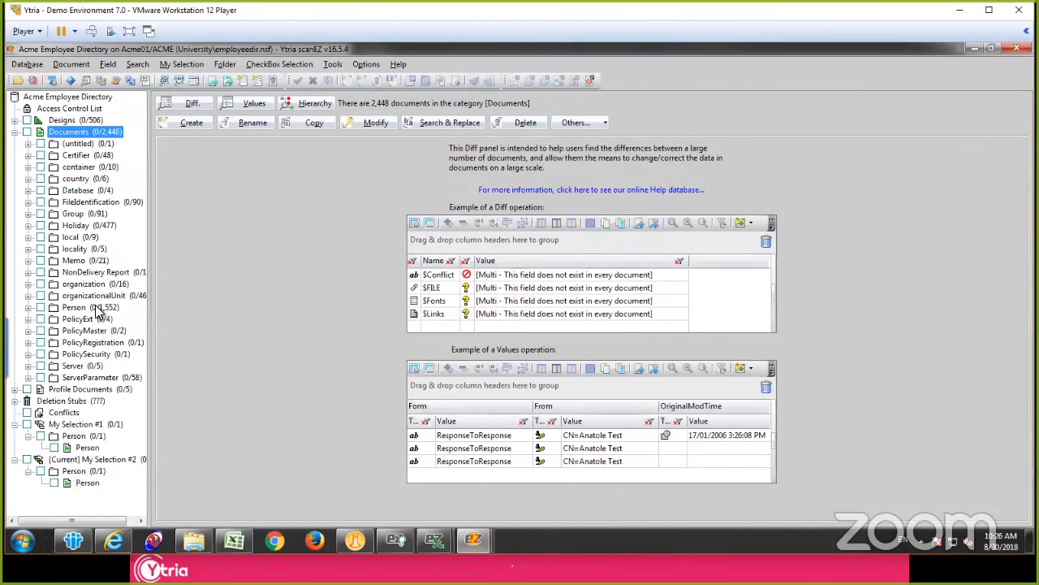
pyautogui.click(95, 311)
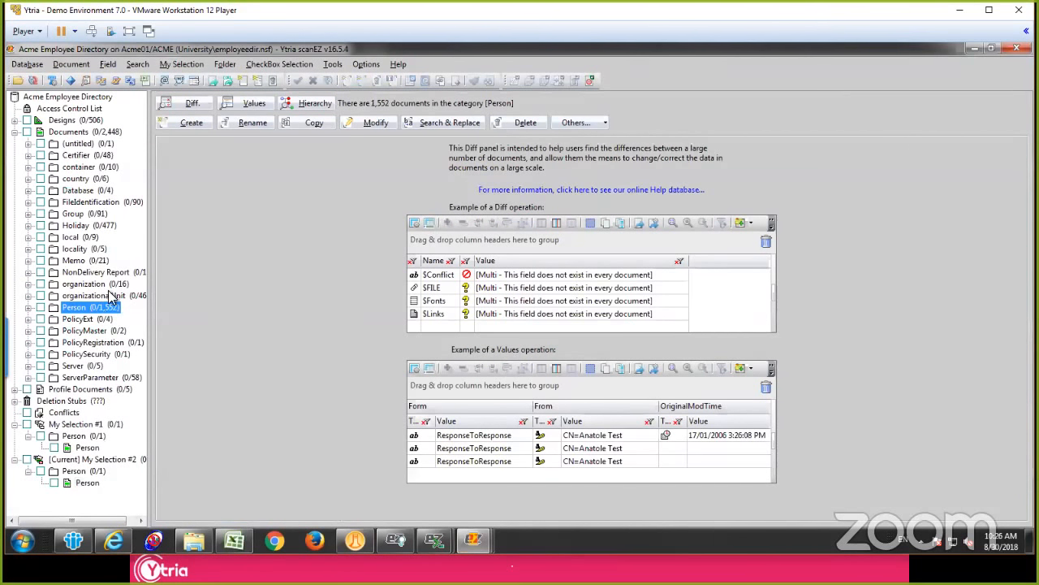
pyautogui.click(193, 105)
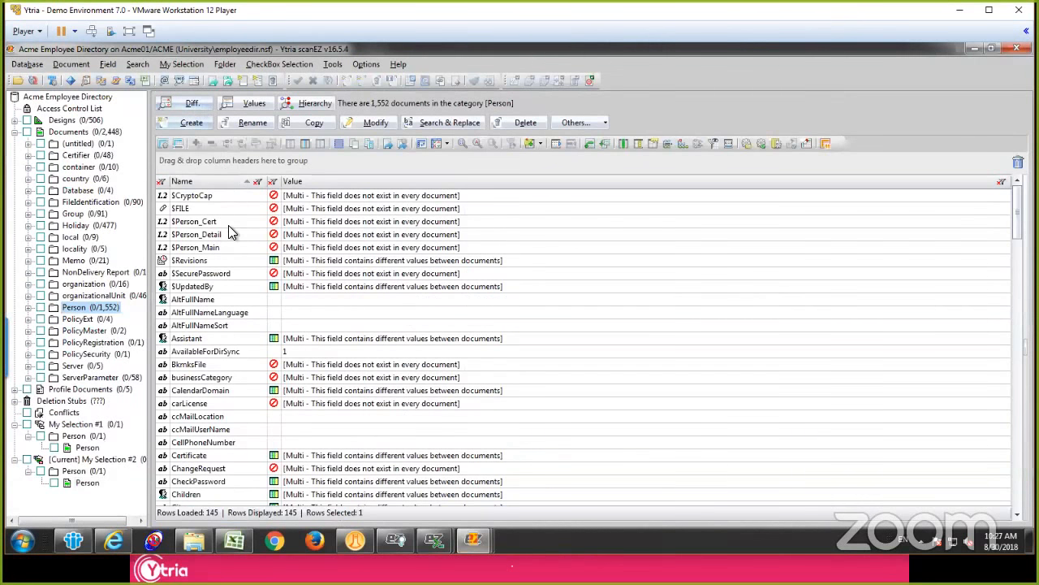
# Step: Find the testitem field in the Diff results and widen the Flag column to read its description
pyautogui.click(228, 223)
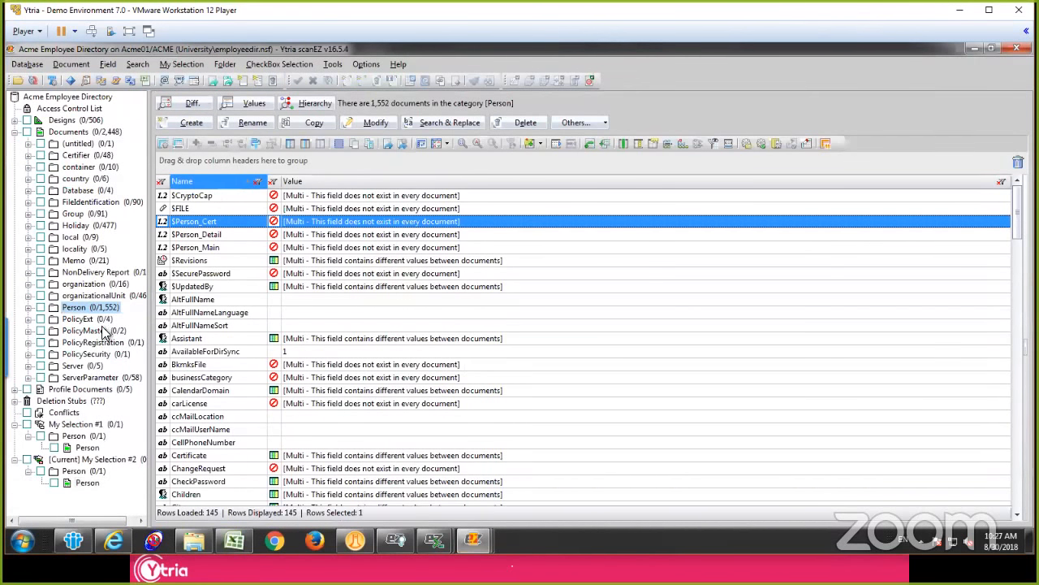
pyautogui.click(216, 300)
pyautogui.scroll(-10, 197, 288)
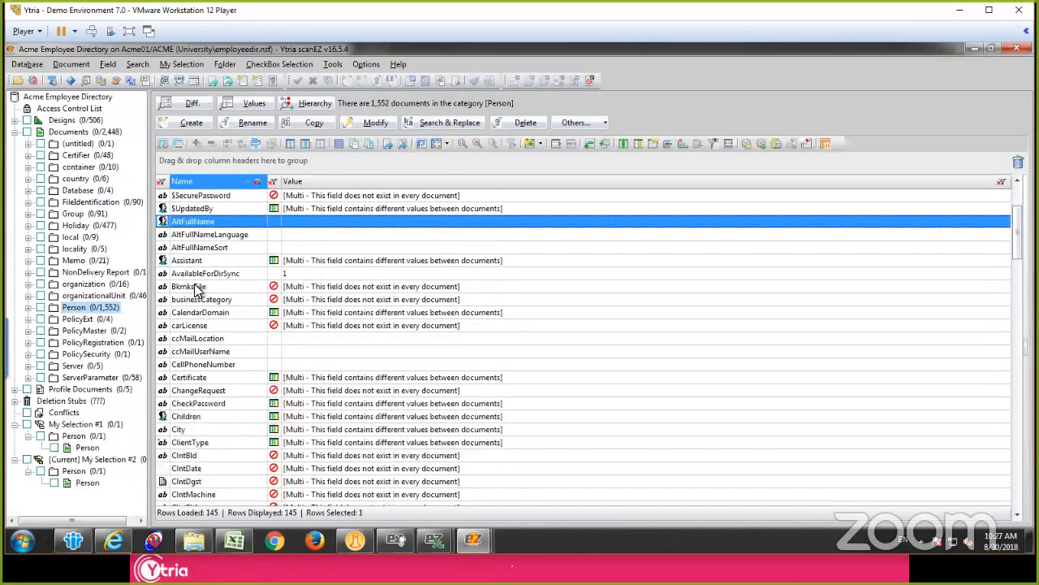
pyautogui.scroll(-20, 203, 431)
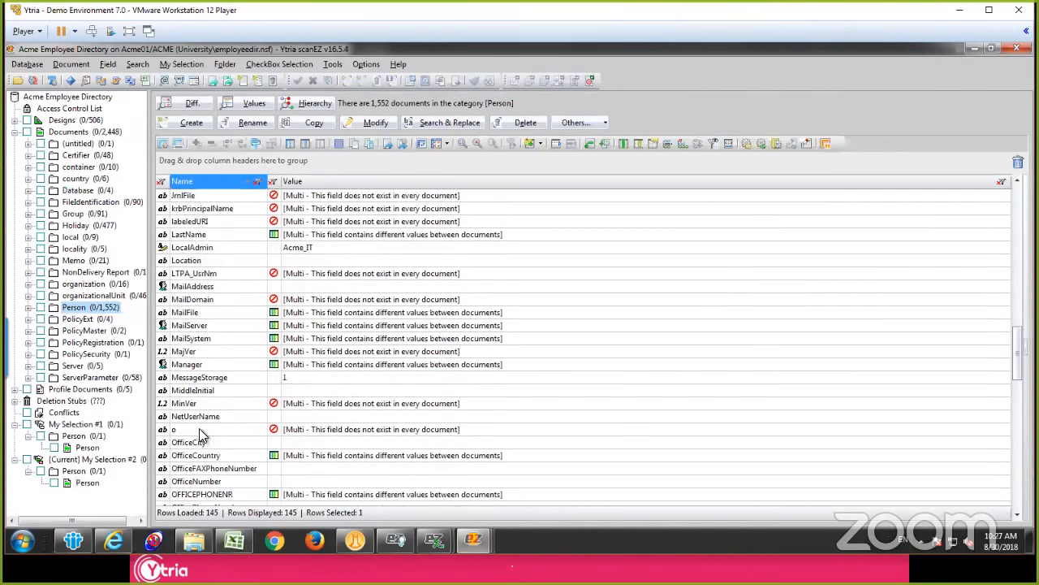
pyautogui.click(183, 248)
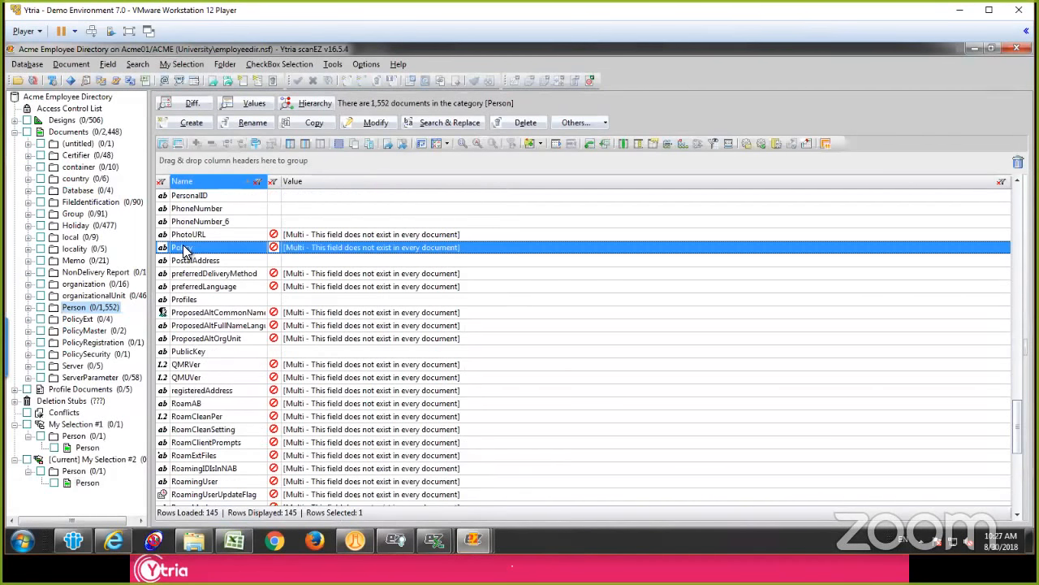
pyautogui.write('testit')
pyautogui.press('Return')
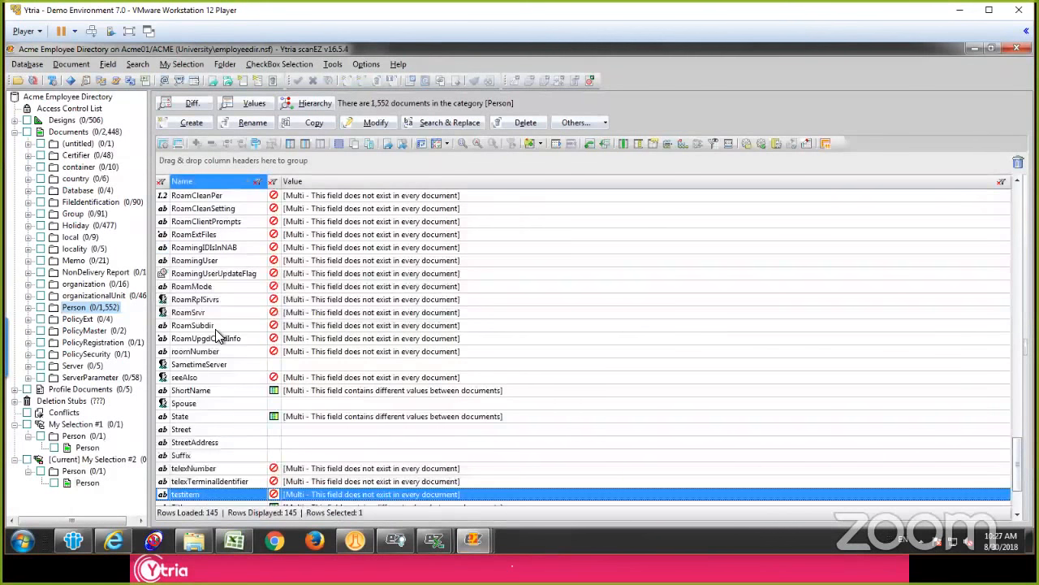
pyautogui.click(202, 415)
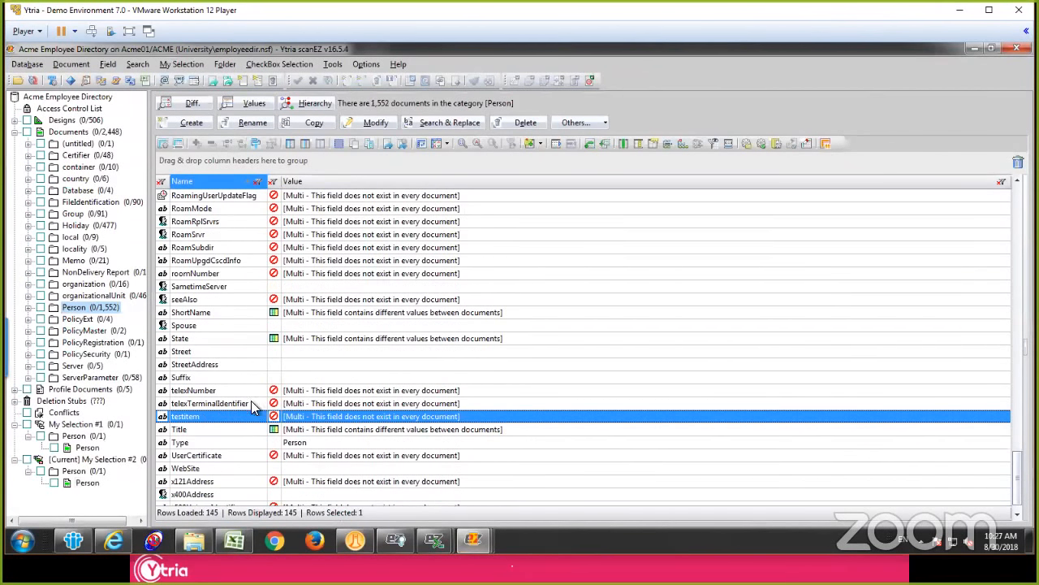
pyautogui.click(291, 416)
pyautogui.moveTo(282, 178); pyautogui.dragTo(325, 178)
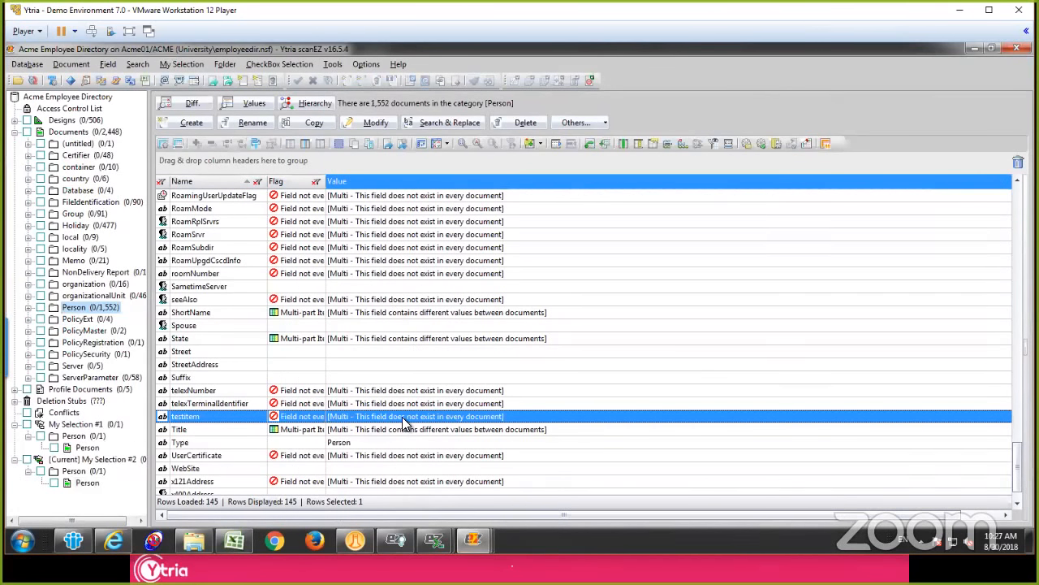
# Step: Sort the Diff results by name in descending order and compare the OFFICEPHONENR and OfficePhoneNumber fields
pyautogui.click(199, 315)
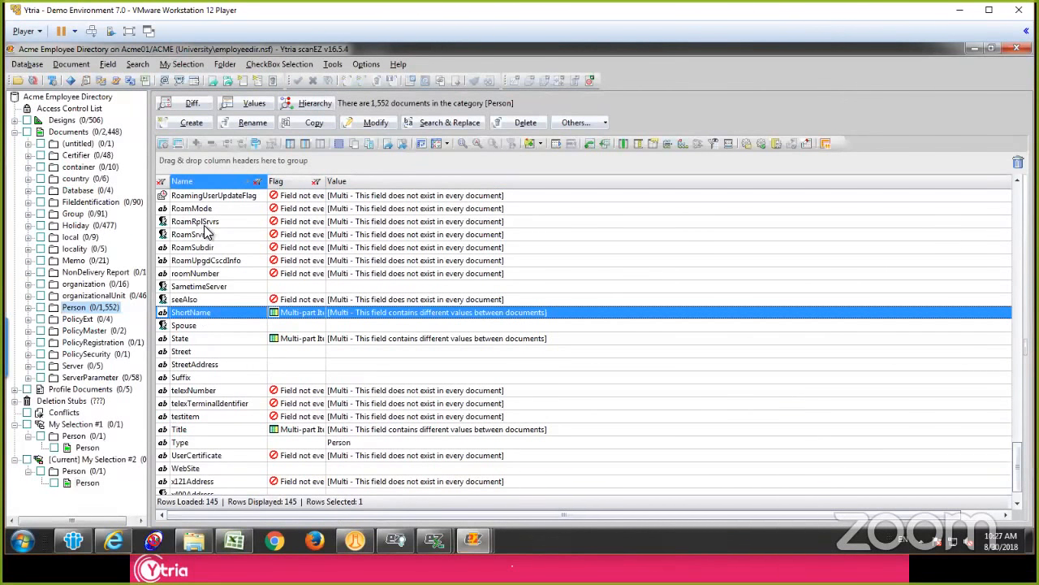
pyautogui.click(209, 178)
pyautogui.click(206, 261)
pyautogui.write('off')
pyautogui.press('Return')
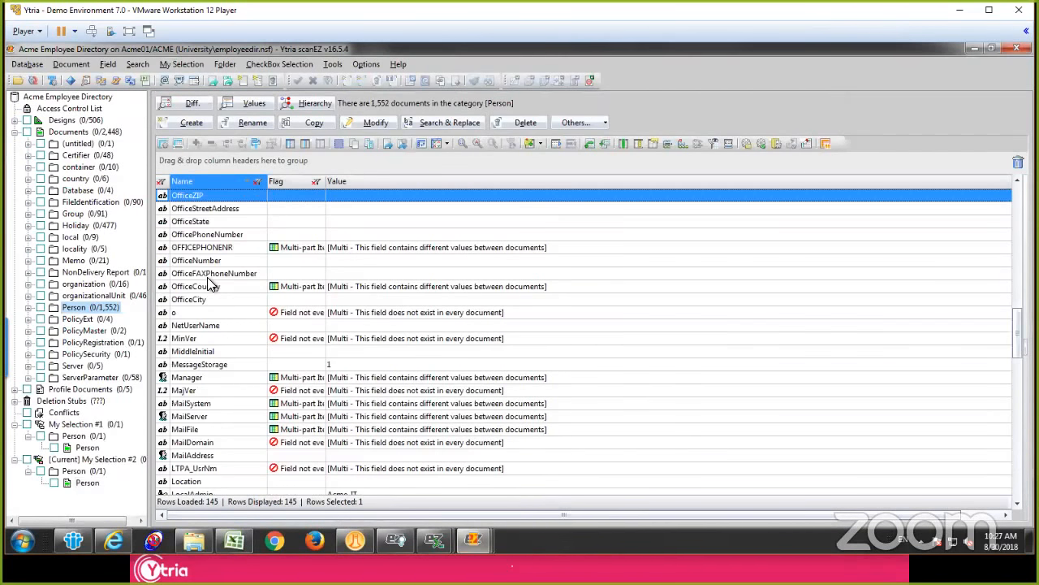
pyautogui.click(204, 210)
pyautogui.click(208, 248)
pyautogui.scroll(2, 209, 252)
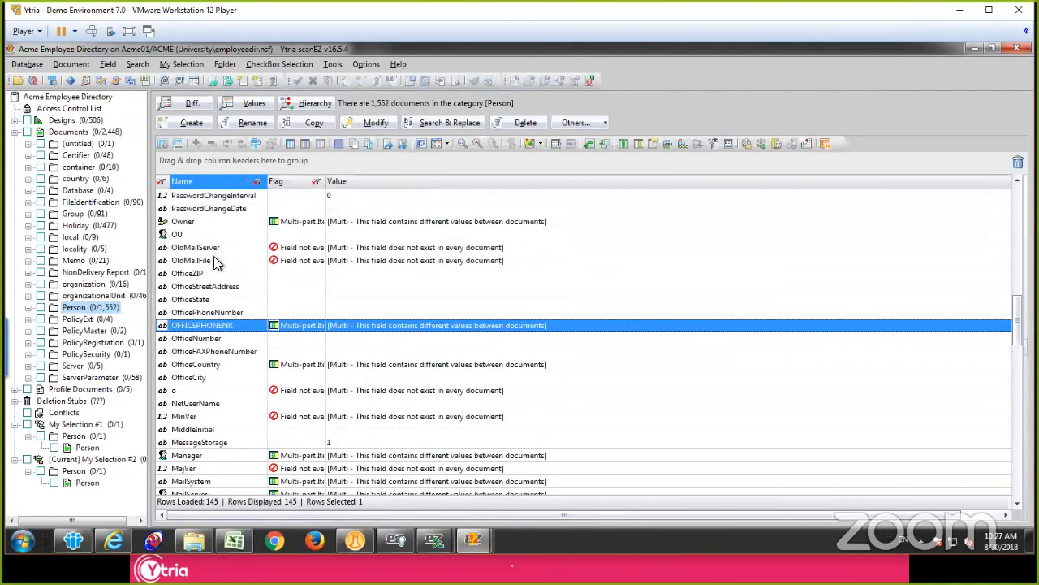
pyautogui.click(285, 325)
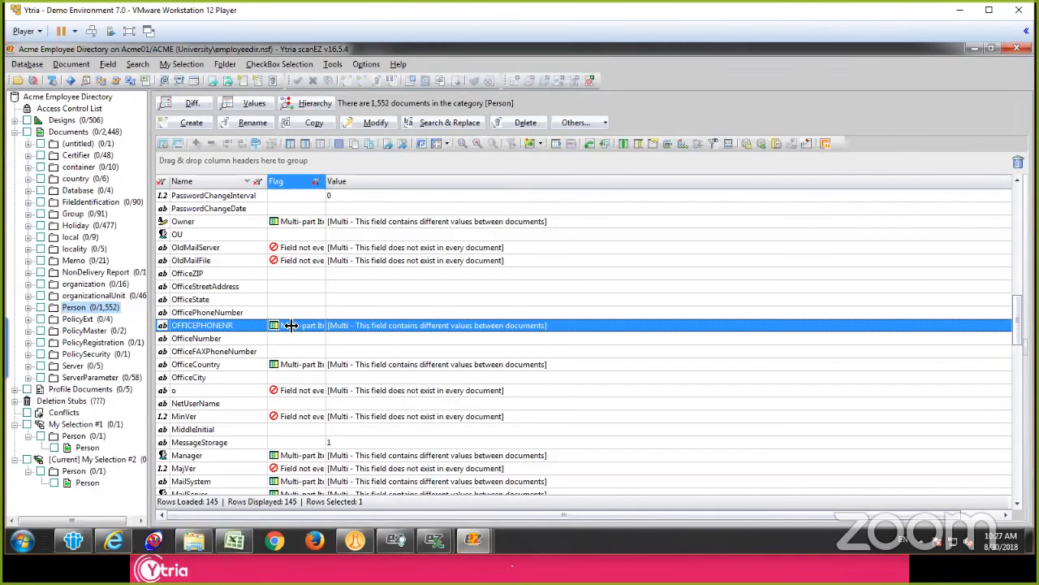
pyautogui.click(204, 317)
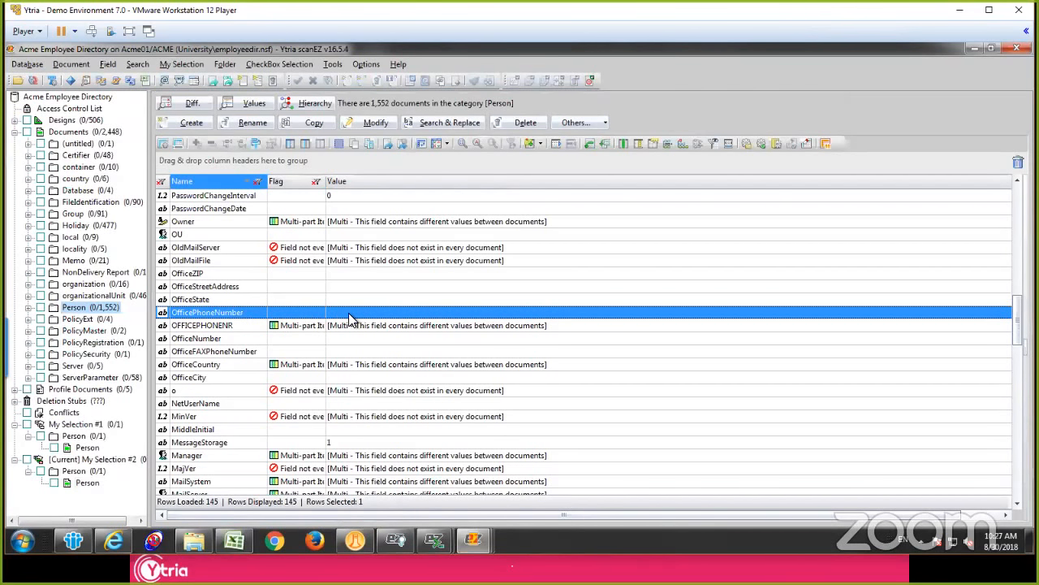
pyautogui.click(237, 325)
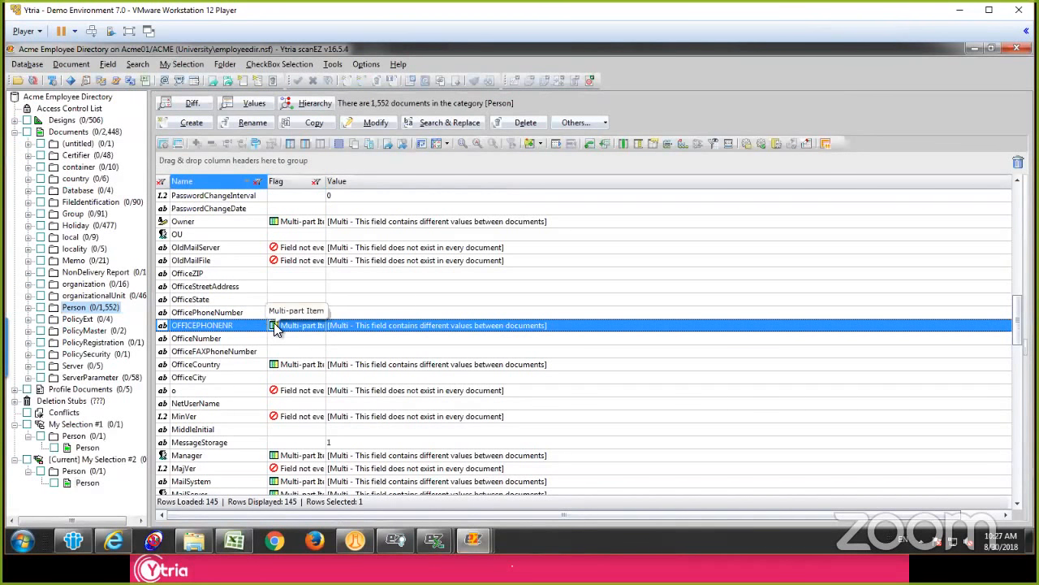
# Step: Delete the OfficePhoneNumber field from all Person documents
pyautogui.click(243, 312)
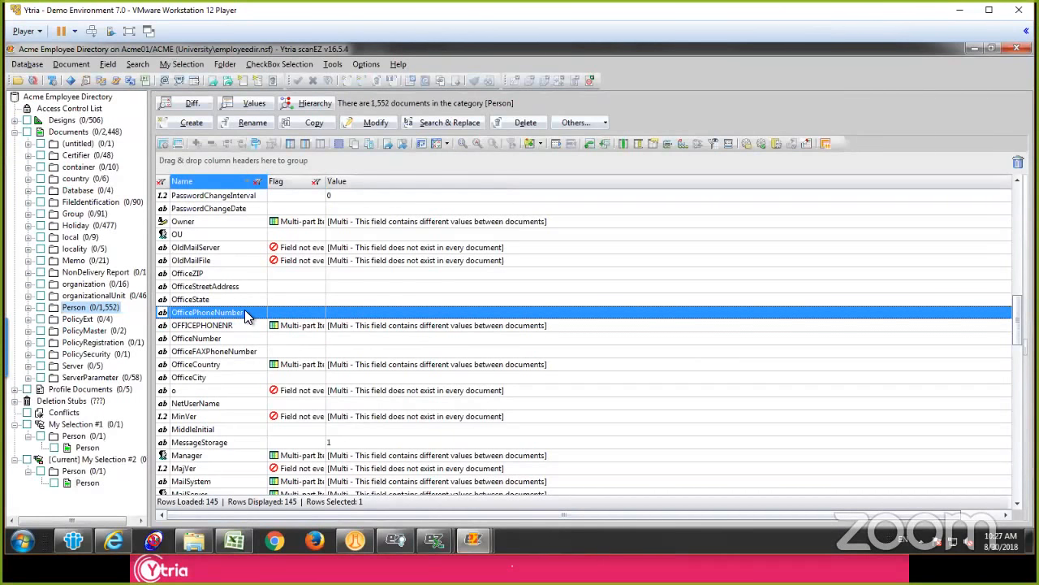
pyautogui.rightClick(244, 312)
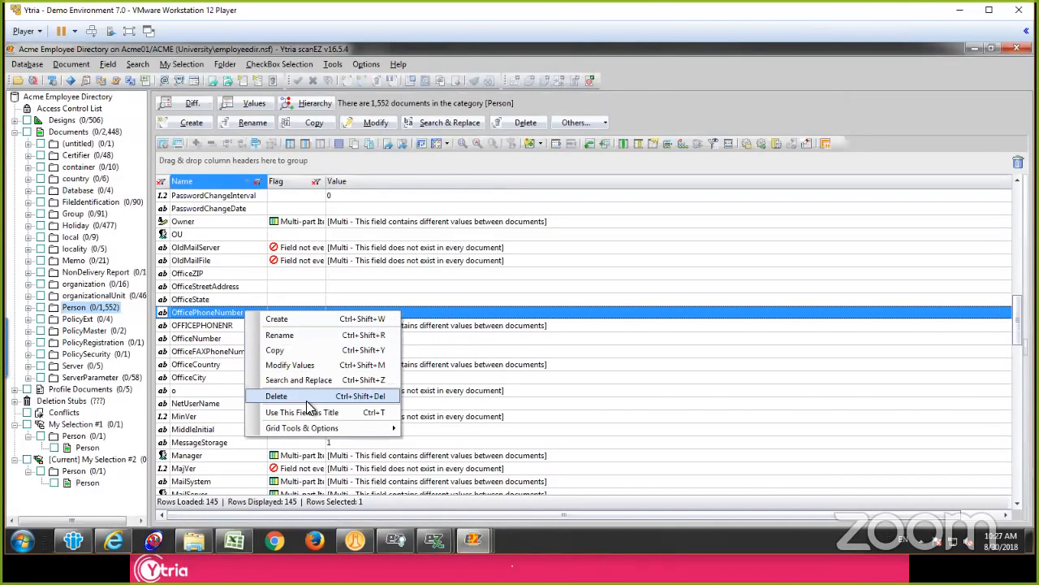
pyautogui.click(276, 395)
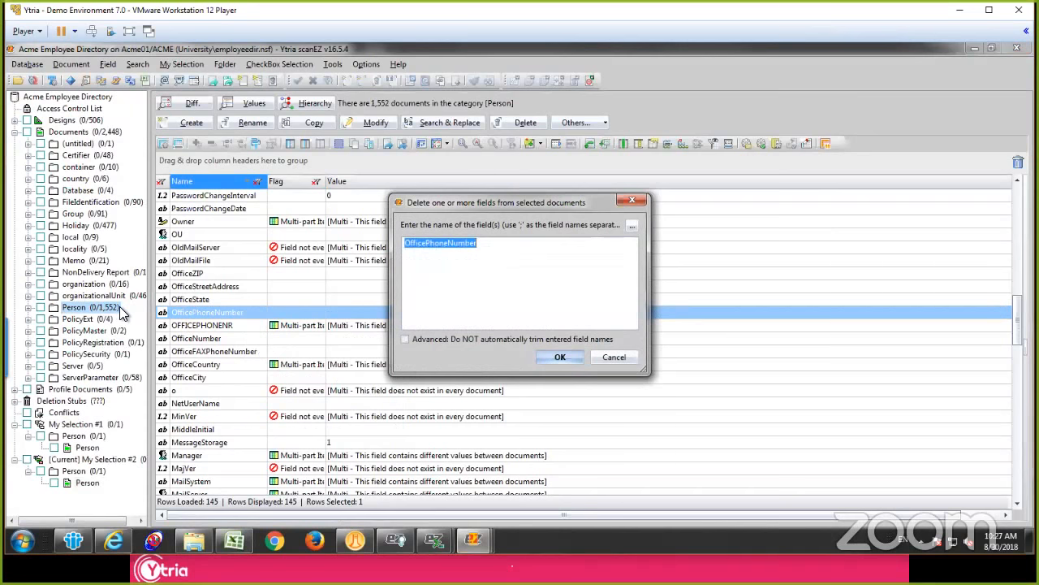
pyautogui.click(560, 357)
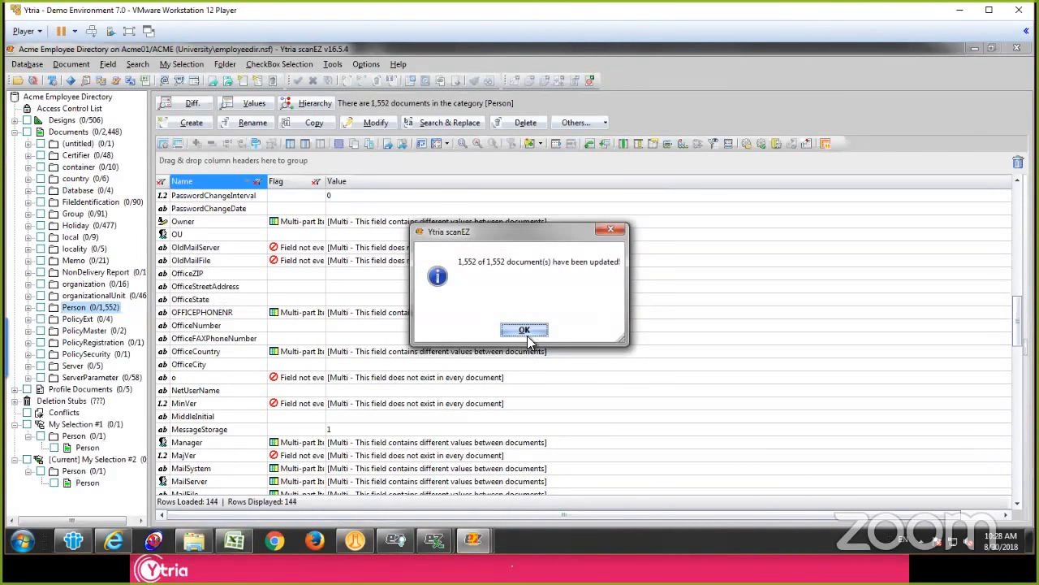
pyautogui.click(525, 330)
# Step: Rename the OFFICEPHONENR field to OfficePhoneNumber in all Person documents
pyautogui.click(240, 313)
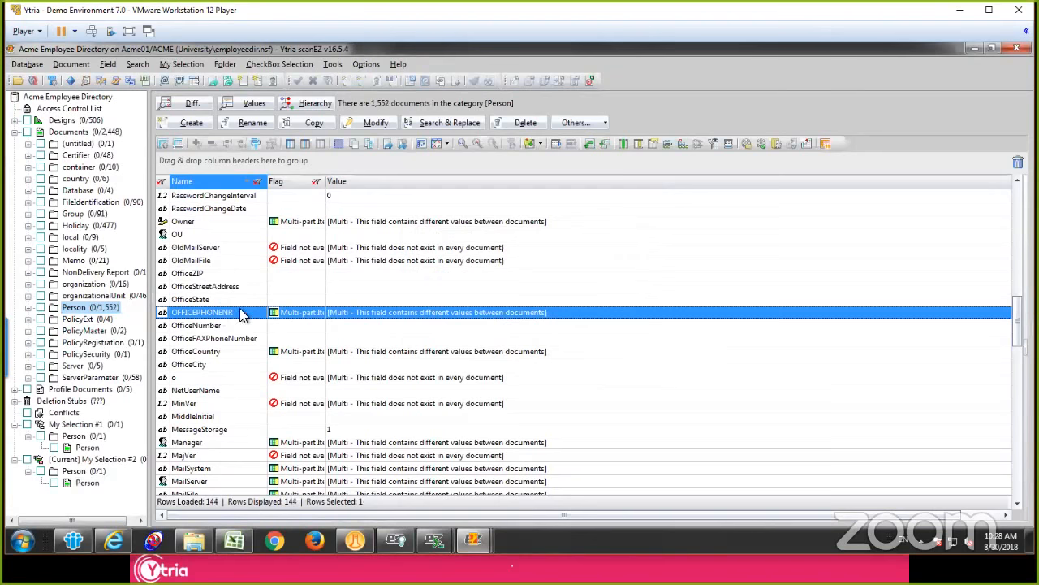
pyautogui.rightClick(246, 311)
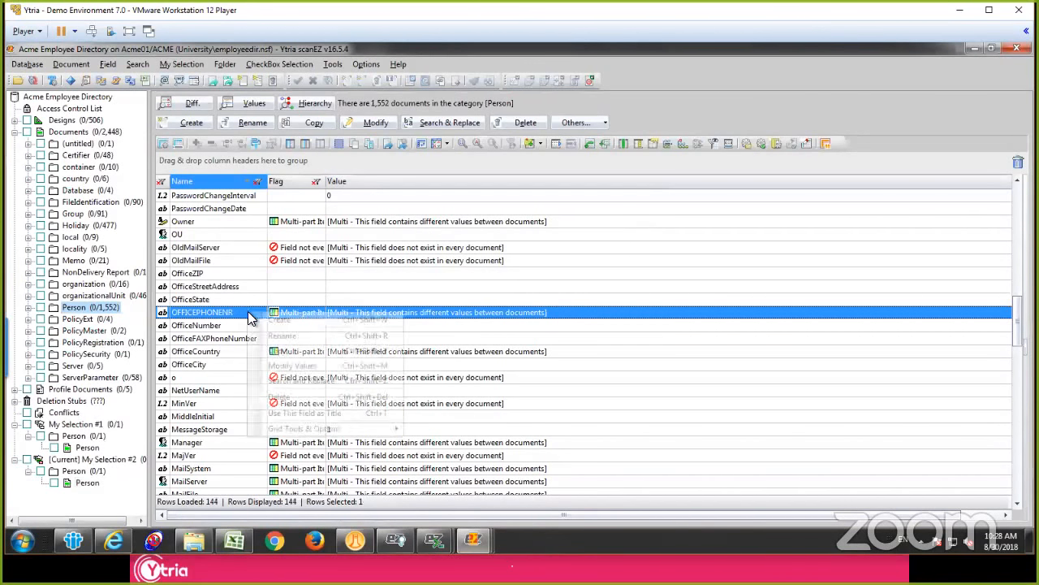
pyautogui.click(309, 334)
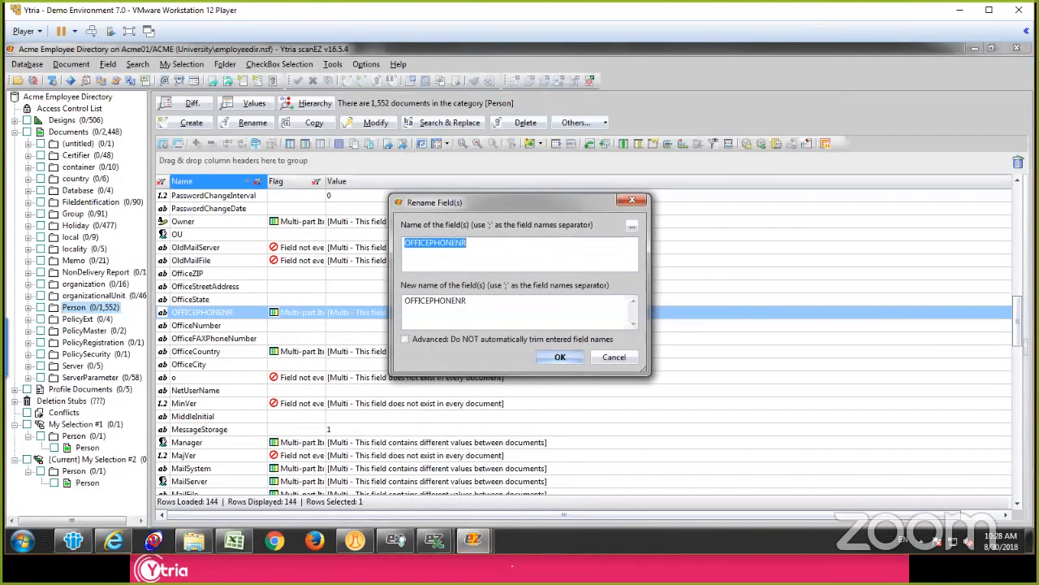
pyautogui.press('Tab')
pyautogui.write('Offi')
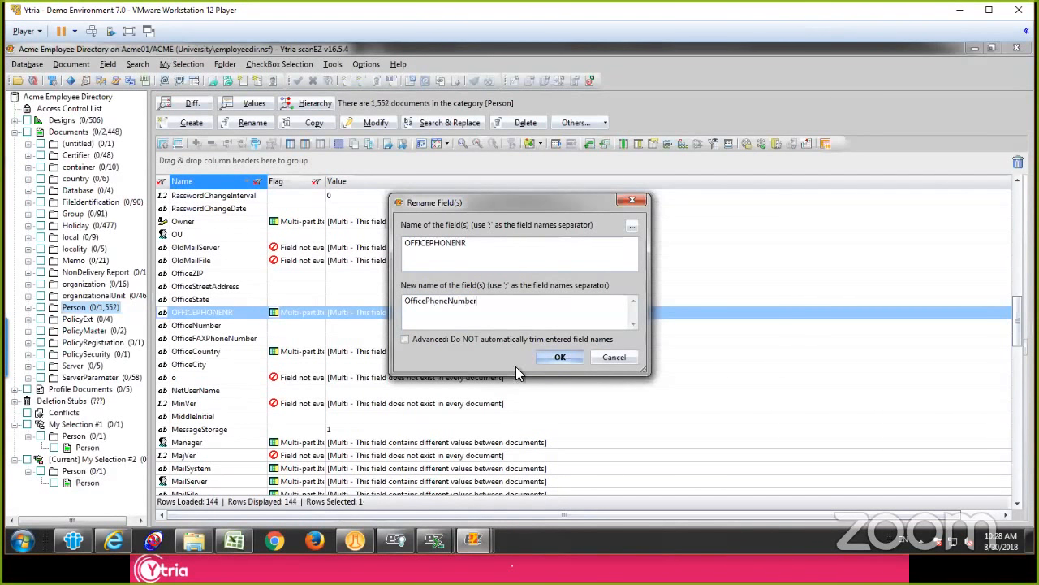
pyautogui.click(549, 364)
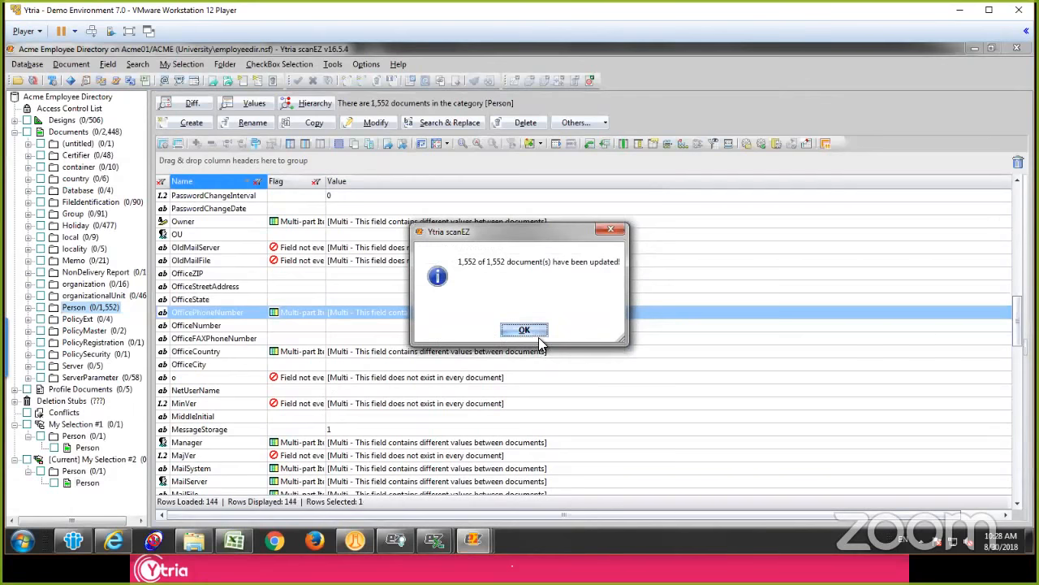
pyautogui.click(525, 331)
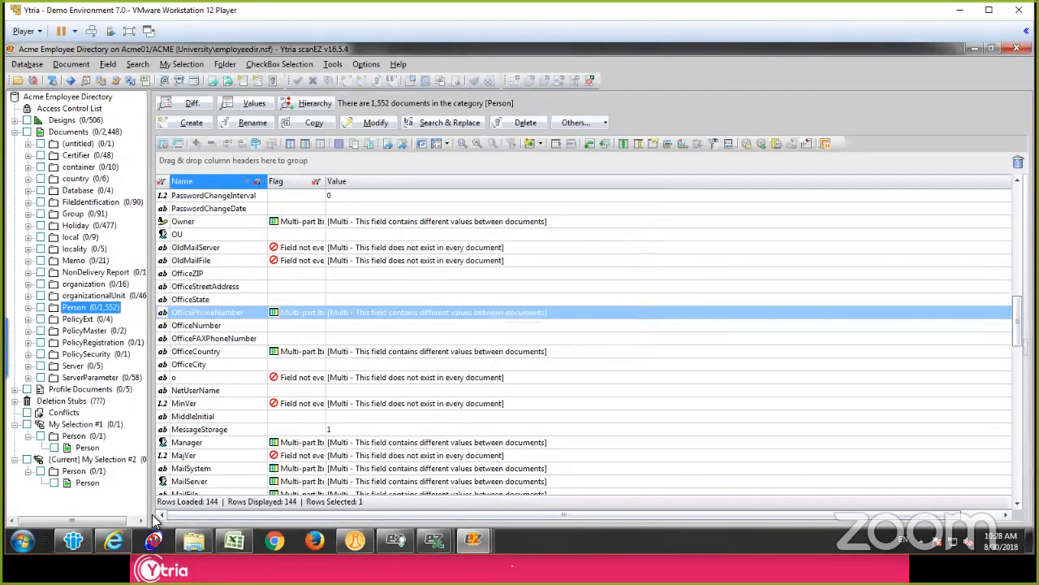
# Step: Switch to IBM Notes and refresh the People view to check the Telephone column
pyautogui.hotkey('alt', 'Tab')
pyautogui.click(327, 354)
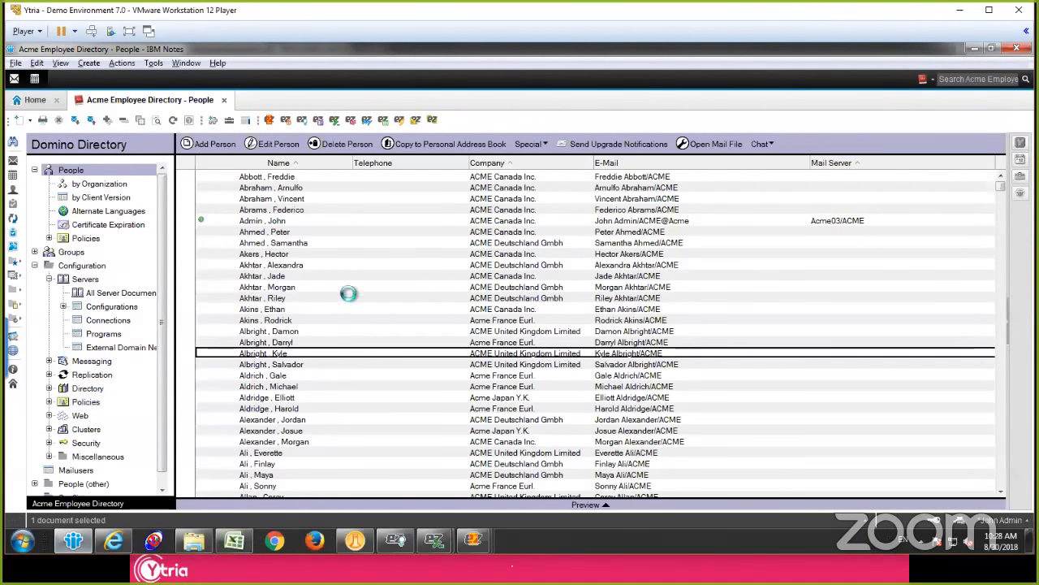
pyautogui.click(388, 277)
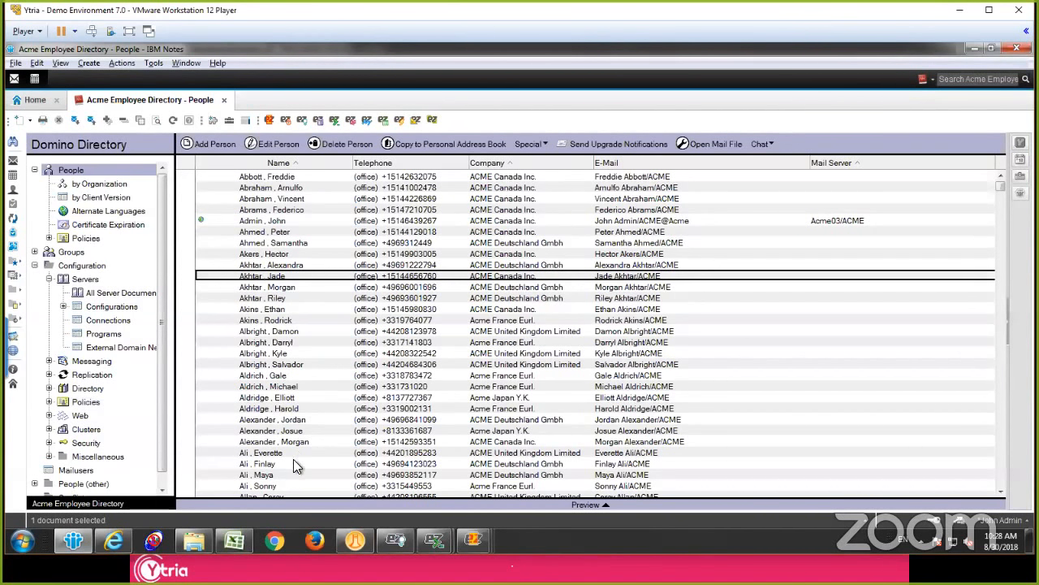
# Step: Close the scanEZ window of the mail database and return to the scanEZ window of the Acme Employee Directory
pyautogui.click(474, 539)
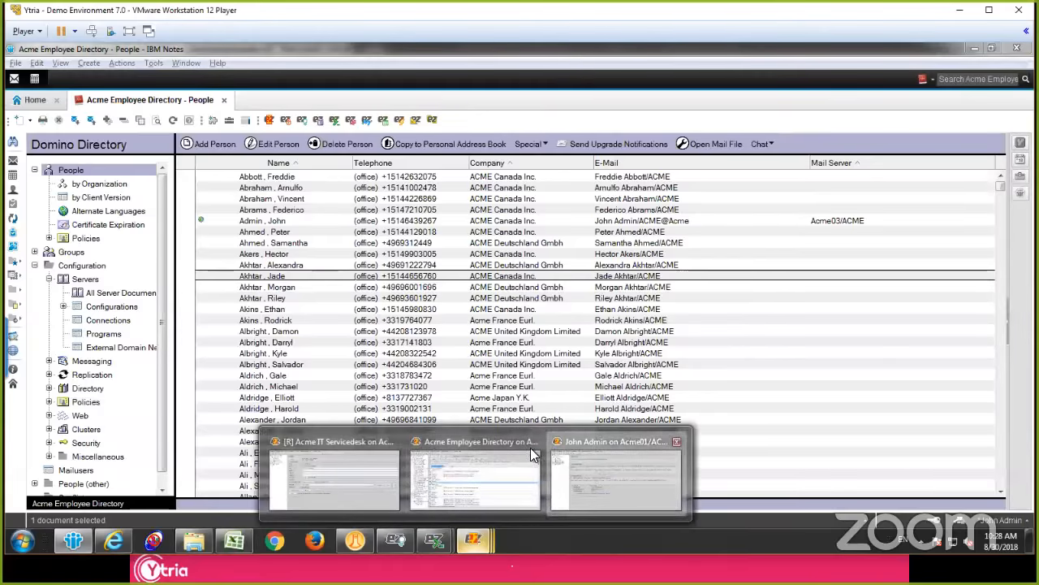
pyautogui.click(605, 488)
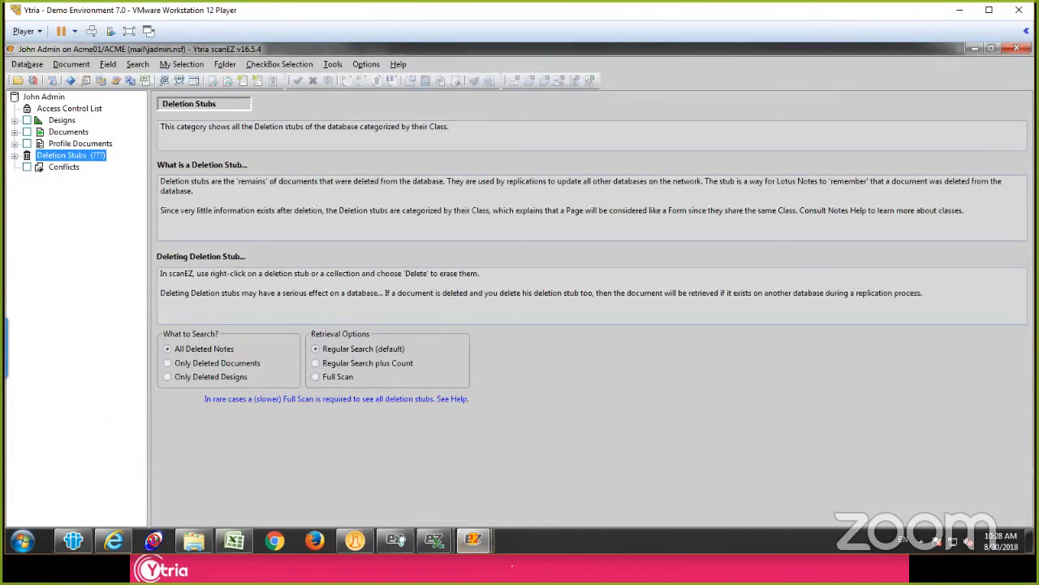
pyautogui.click(1017, 49)
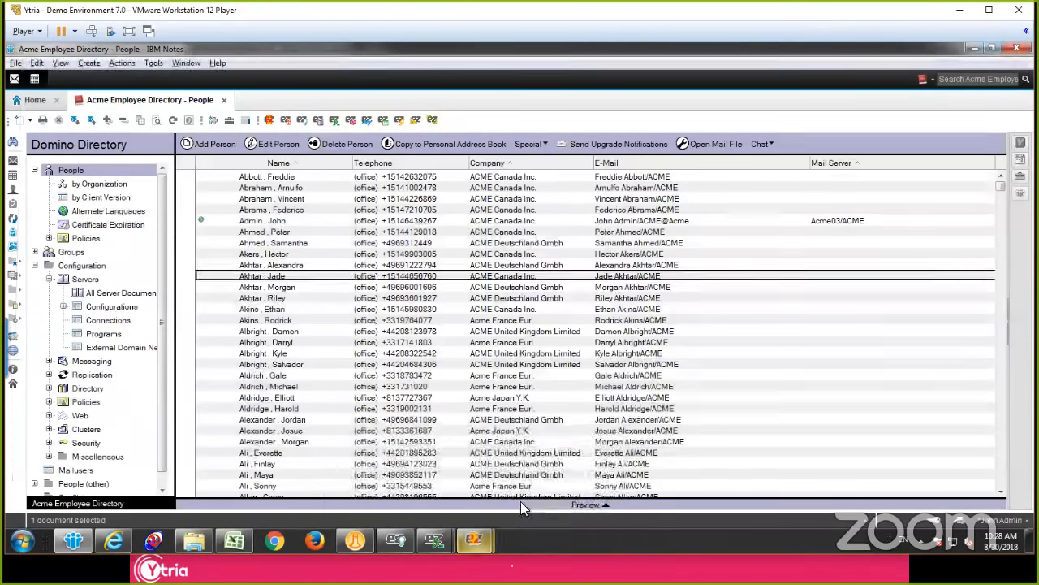
pyautogui.click(474, 539)
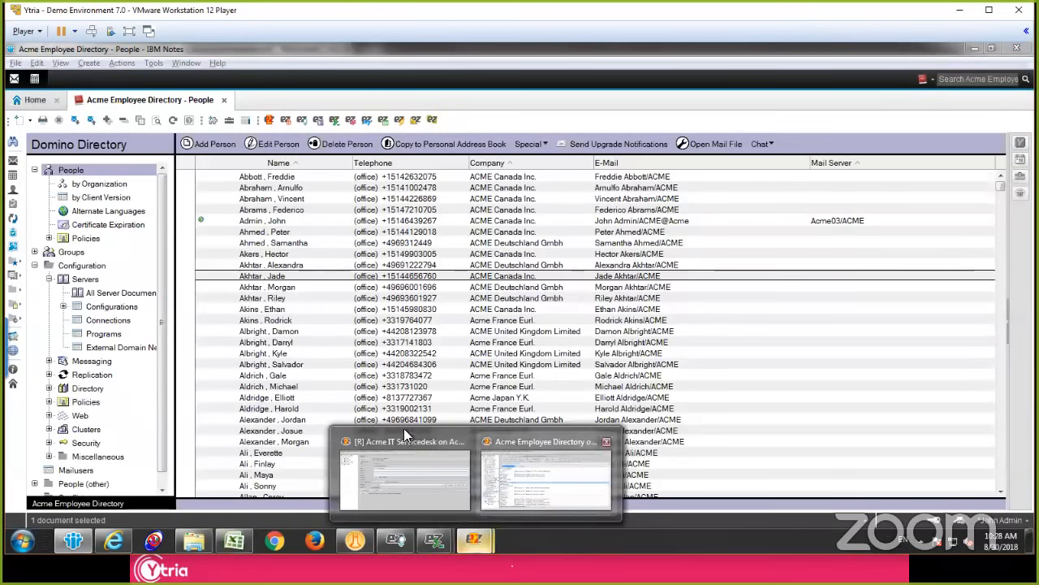
pyautogui.click(403, 428)
# Step: Display the values of the Owner, OfficePhoneNumber, OfficeCountry, Manager, MailAddress and MailServer fields for all Person documents
pyautogui.click(218, 312)
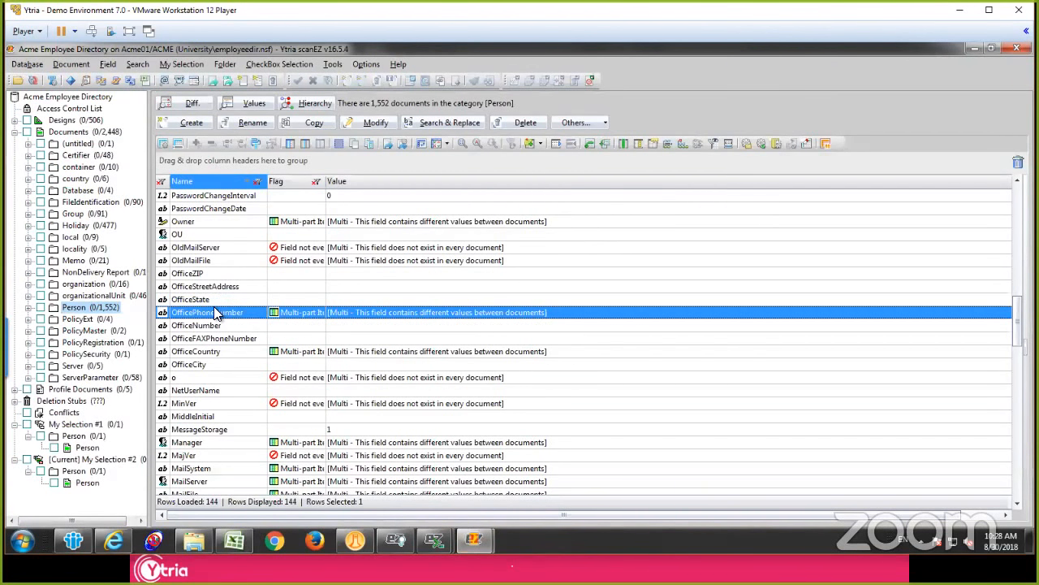
pyautogui.click(236, 222)
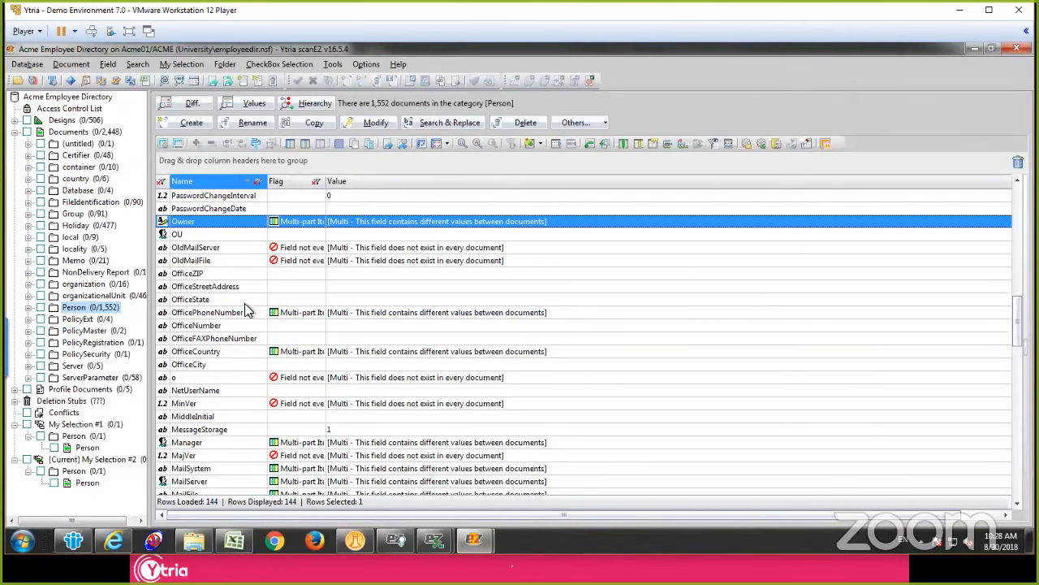
pyautogui.keyDown('ctrl'); pyautogui.click(245, 311); pyautogui.keyUp('ctrl')
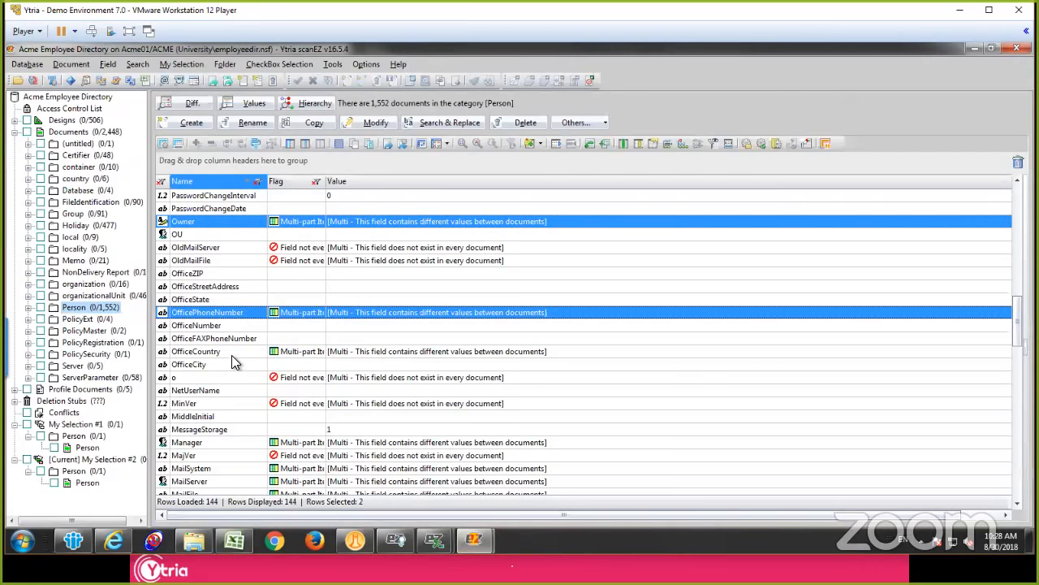
pyautogui.keyDown('ctrl'); pyautogui.click(231, 352); pyautogui.keyUp('ctrl')
pyautogui.scroll(-3, 236, 430)
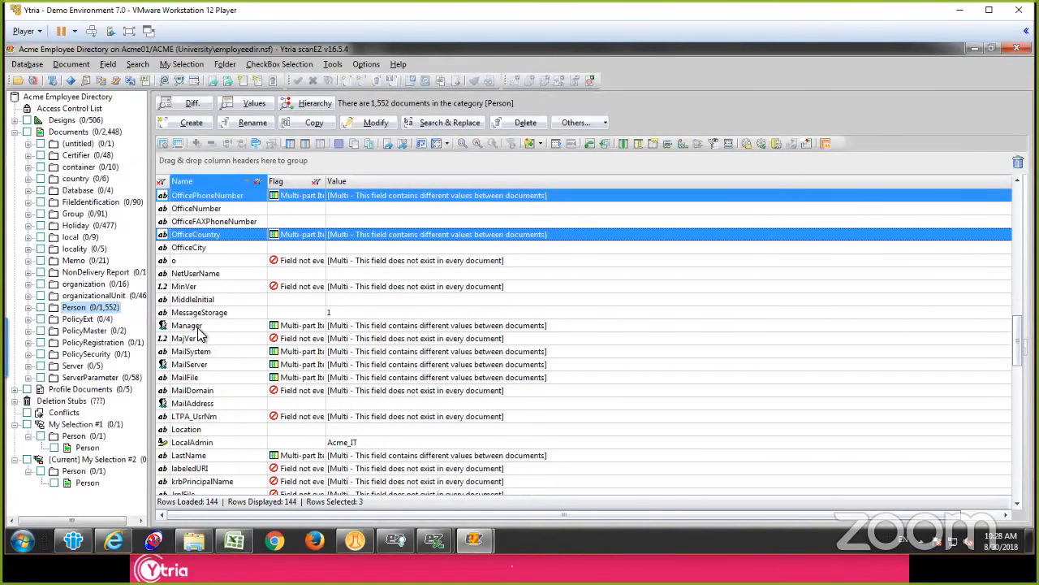
pyautogui.keyDown('ctrl'); pyautogui.click(198, 326); pyautogui.keyUp('ctrl')
pyautogui.keyDown('ctrl'); pyautogui.click(213, 403); pyautogui.keyUp('ctrl')
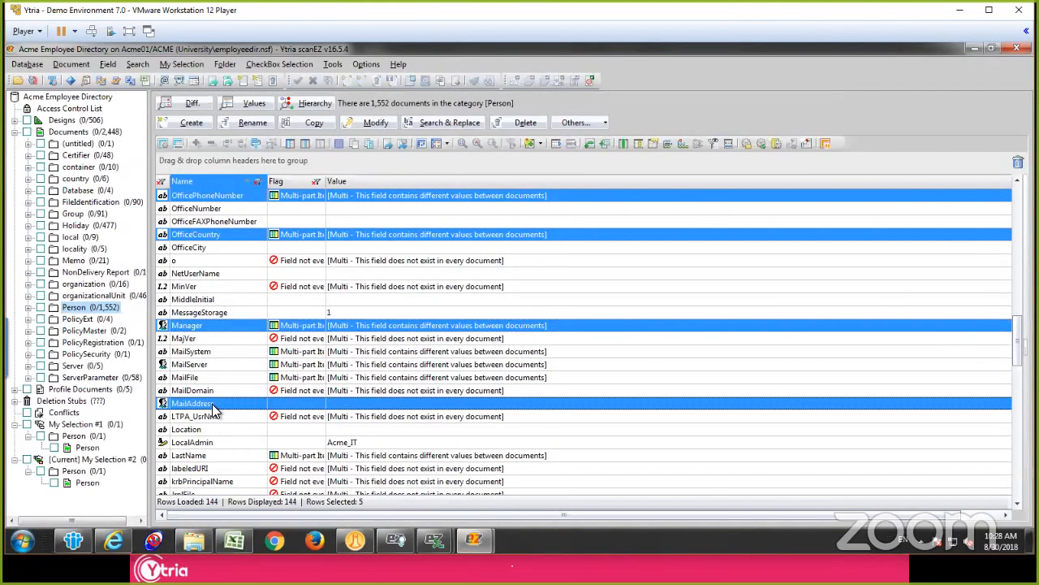
pyautogui.keyDown('ctrl'); pyautogui.click(207, 367); pyautogui.keyUp('ctrl')
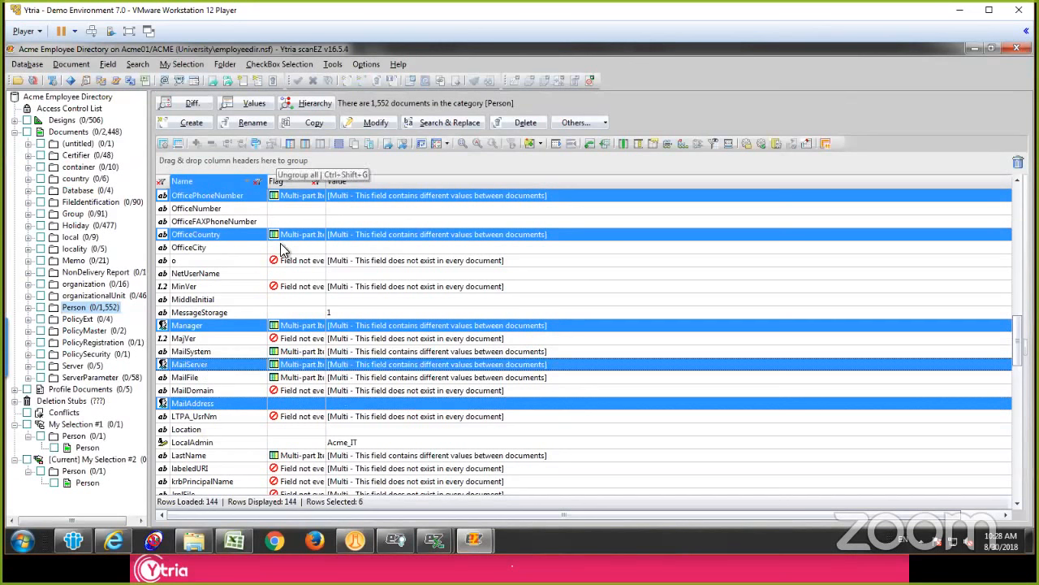
pyautogui.scroll(5, 281, 292)
pyautogui.scroll(-3, 276, 301)
pyautogui.scroll(-2, 276, 361)
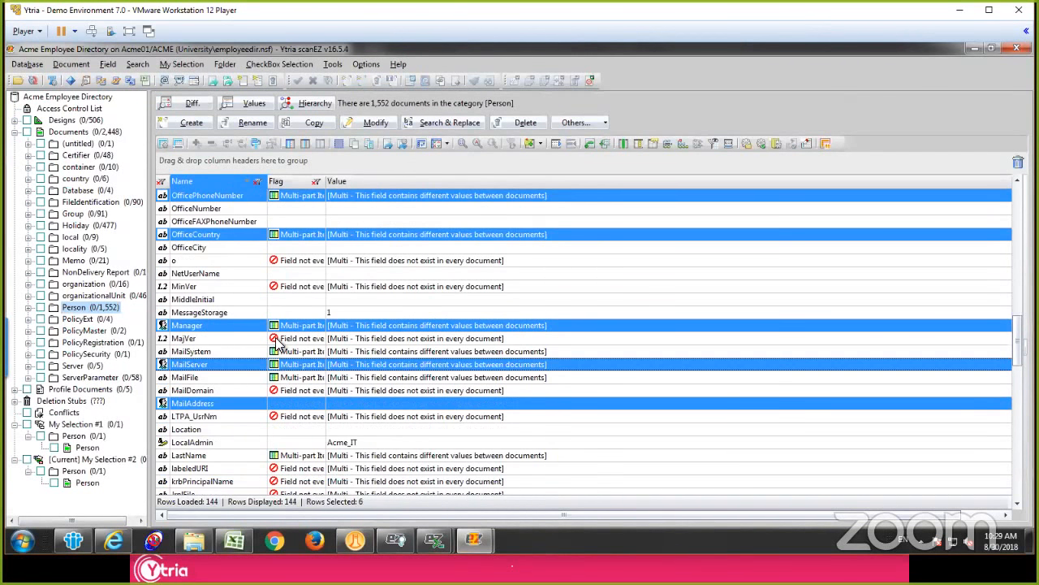
pyautogui.click(251, 107)
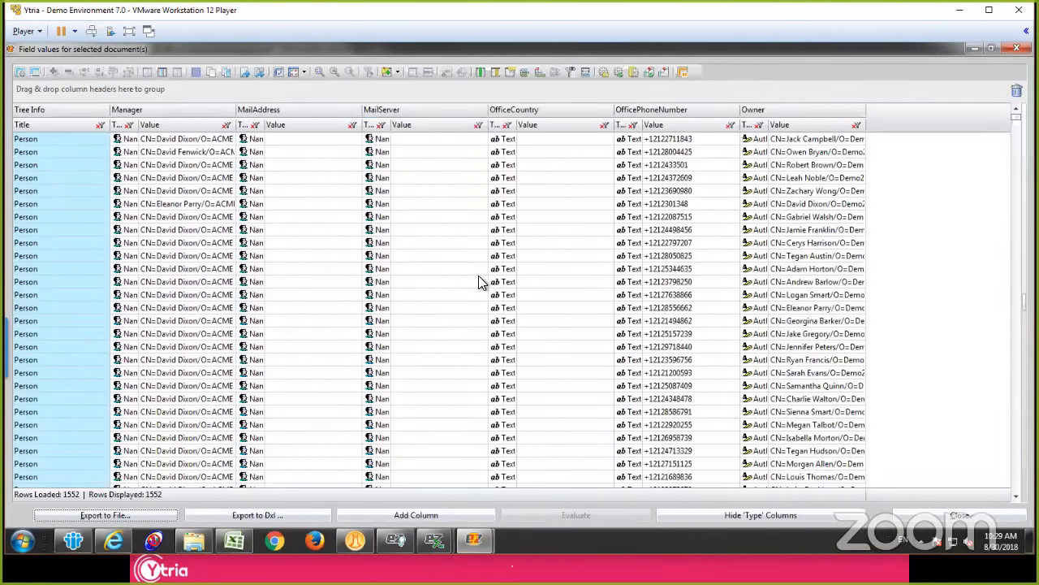
# Step: Look through the field values grid and hide its Type columns
pyautogui.click(478, 274)
pyautogui.scroll(-14, 471, 254)
pyautogui.scroll(12, 471, 254)
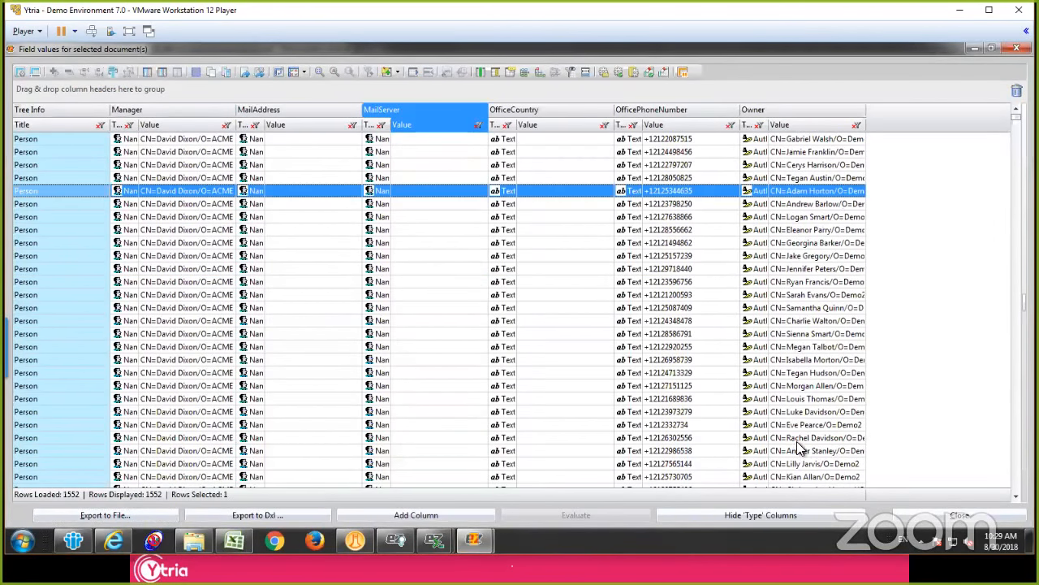
pyautogui.scroll(2, 797, 441)
pyautogui.click(829, 513)
pyautogui.click(477, 242)
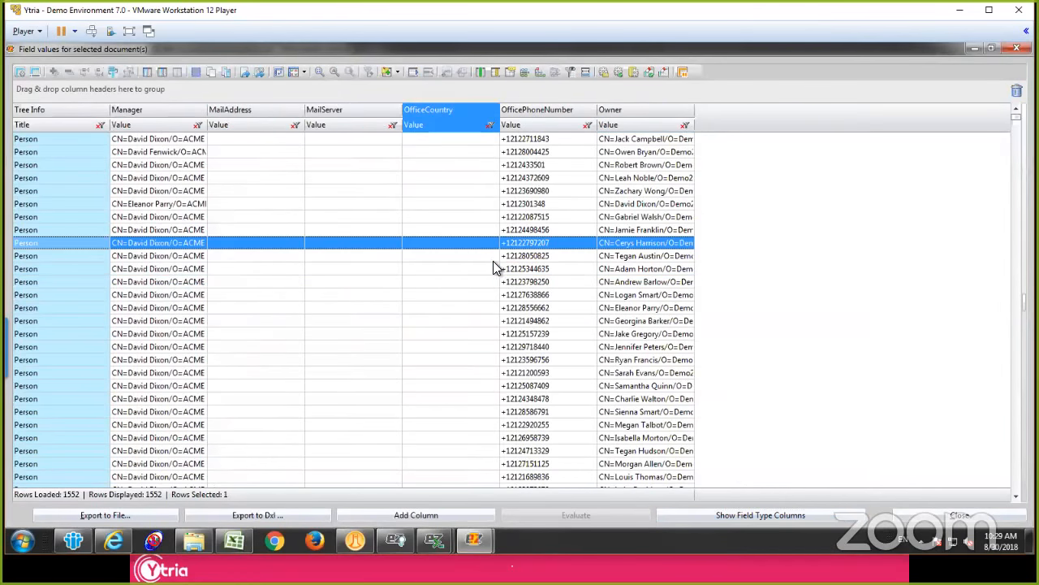
# Step: Copy all rows of the field values grid and close the values window
pyautogui.hotkey('ctrl', 'a')
pyautogui.hotkey('ctrl', 'c')
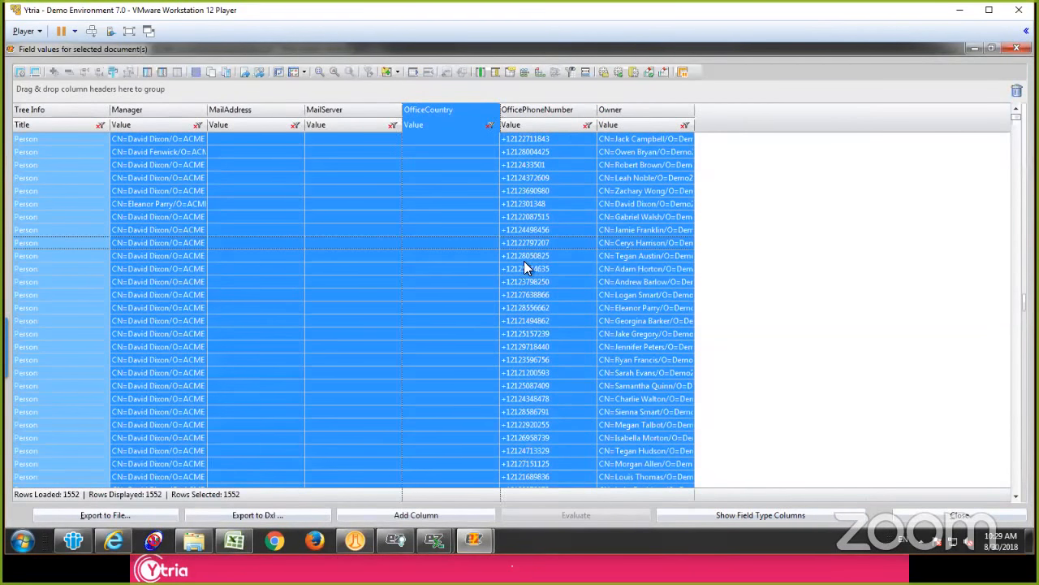
pyautogui.click(510, 268)
pyautogui.click(1017, 49)
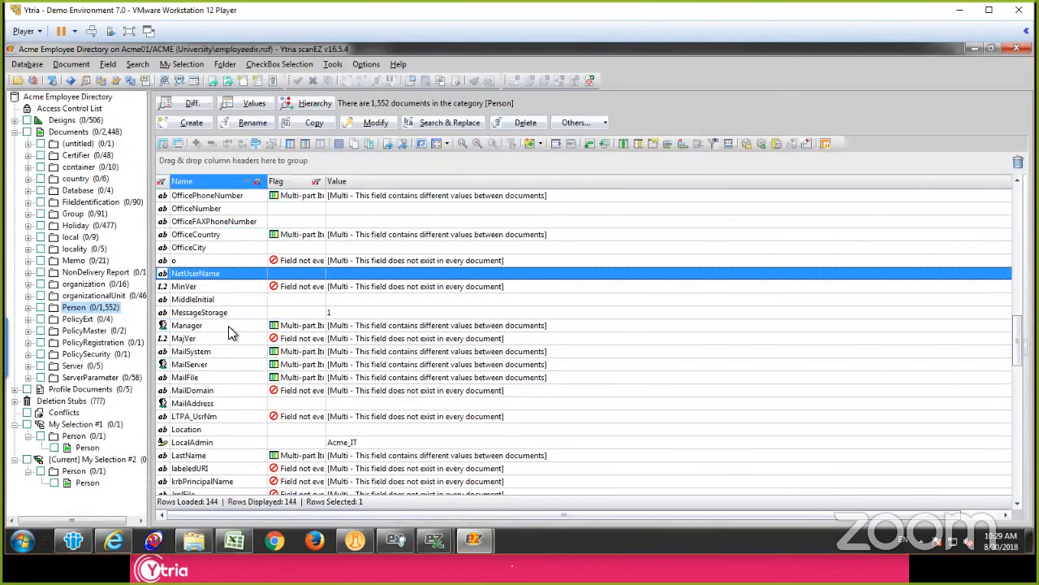
pyautogui.keyDown('shift'); pyautogui.click(228, 325); pyautogui.keyUp('shift')
pyautogui.rightClick(220, 300)
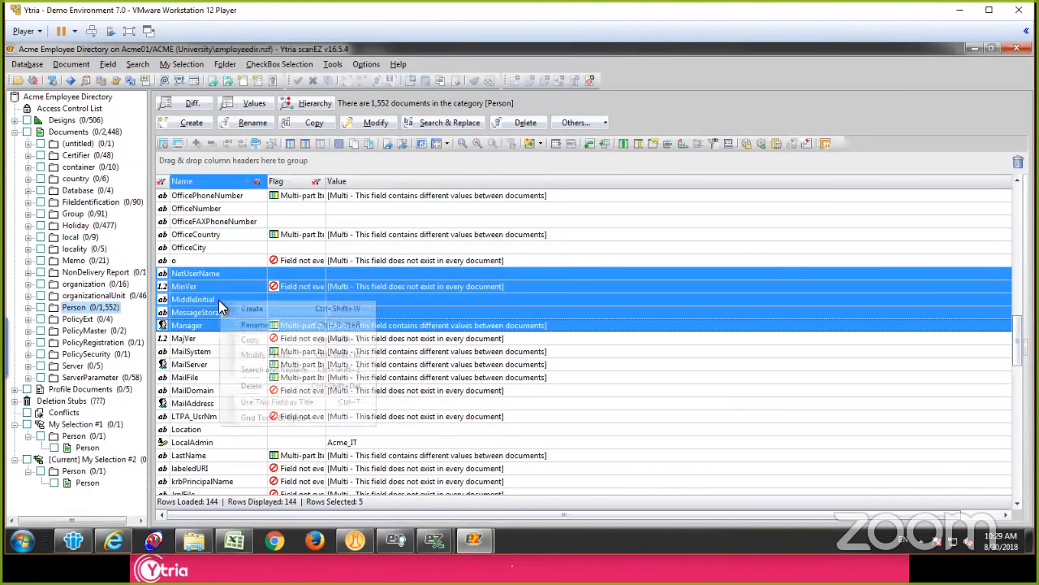
pyautogui.click(214, 222)
pyautogui.rightClick(231, 226)
pyautogui.click(242, 235)
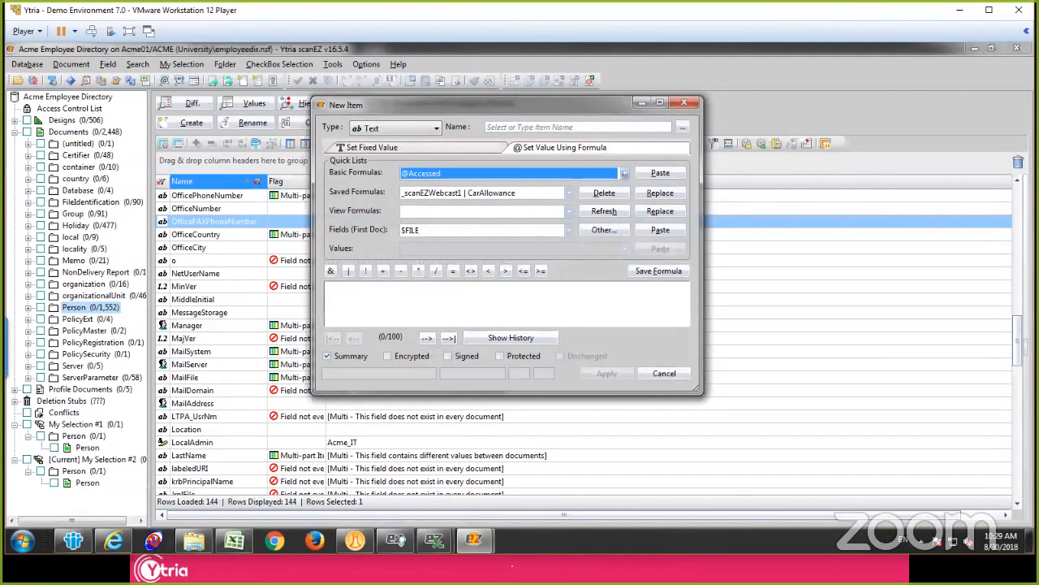
pyautogui.click(505, 302)
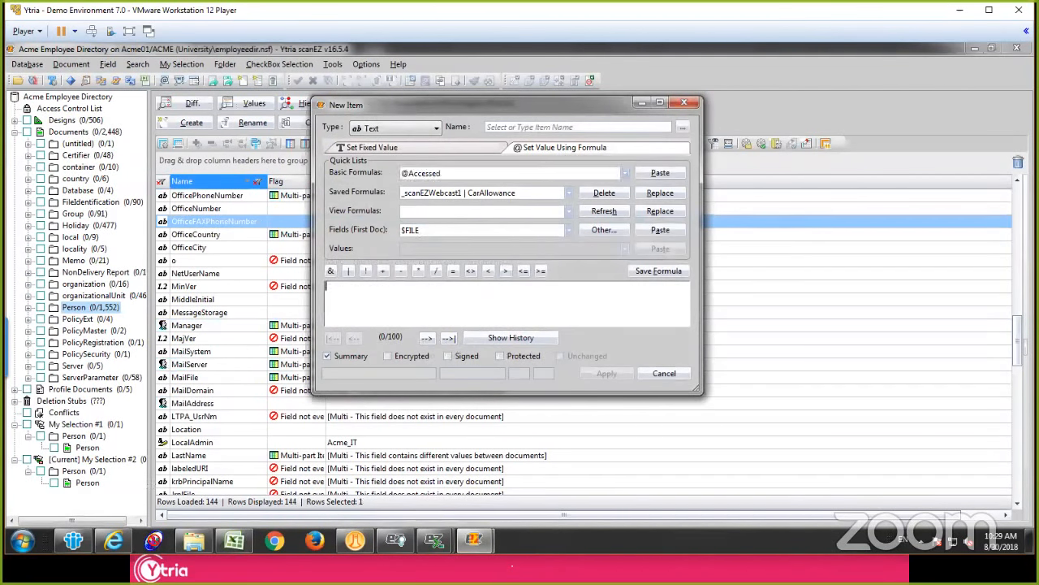
pyautogui.click(664, 374)
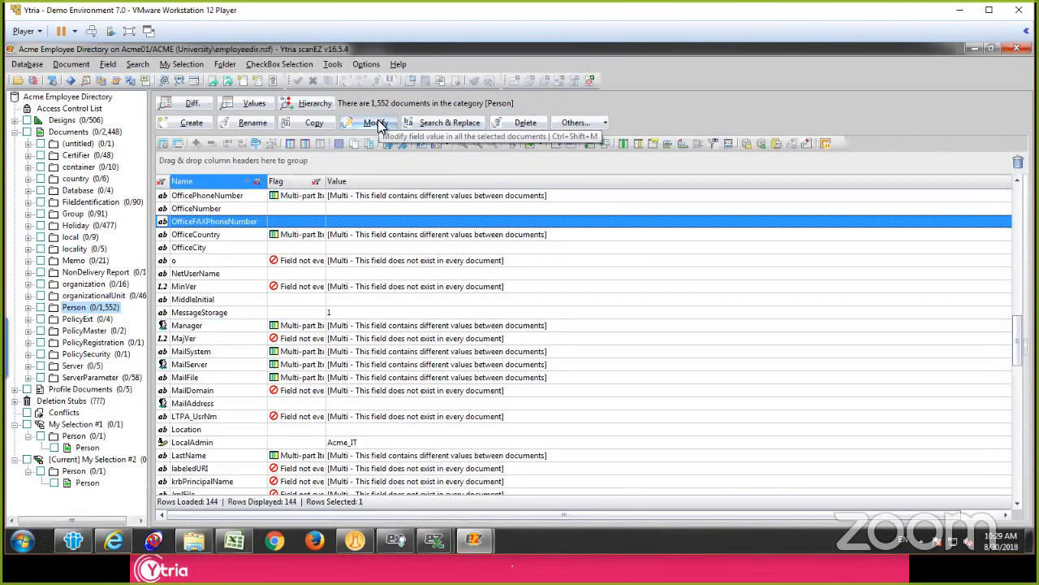
pyautogui.click(355, 340)
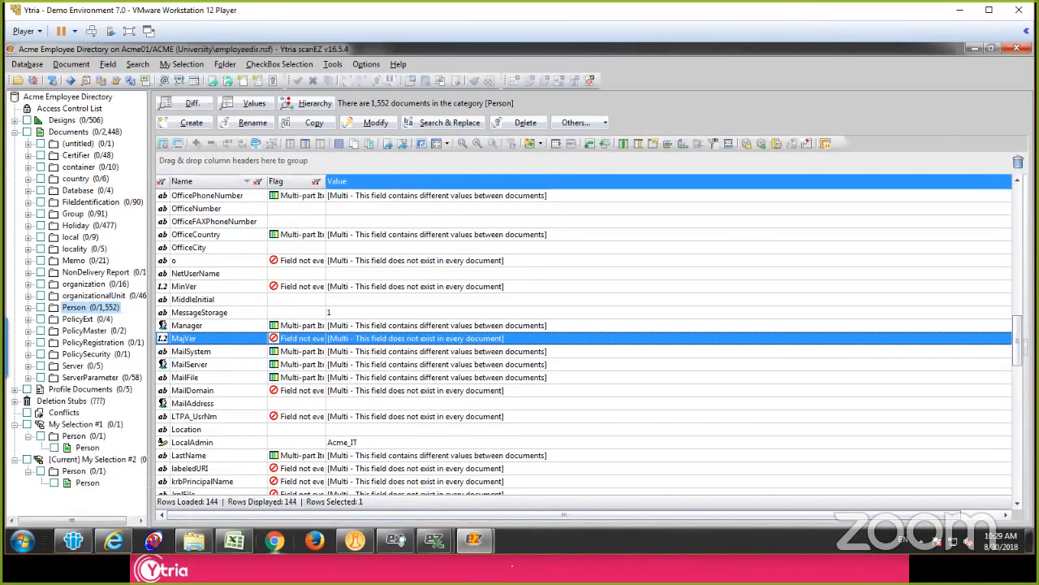
# Step: Switch to Chrome, open ytria.com and look over the site's product and resource listings
pyautogui.click(275, 541)
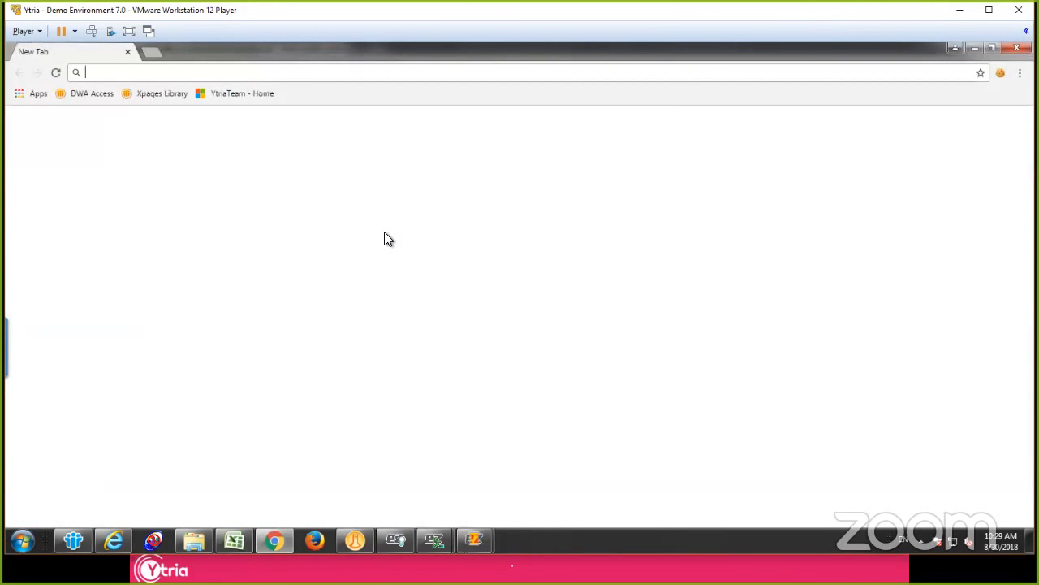
pyautogui.write('ytria.com')
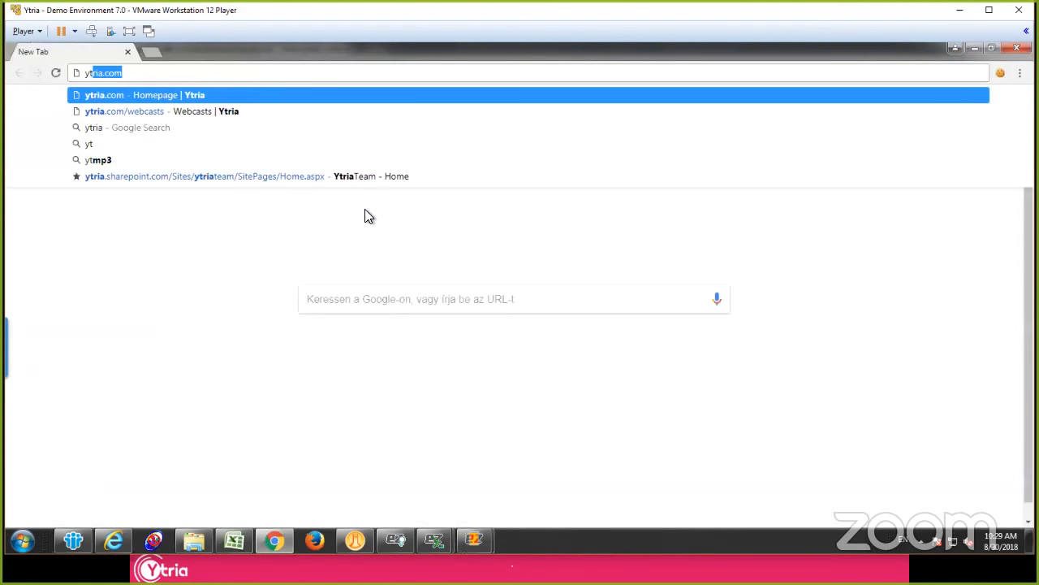
pyautogui.press('Return')
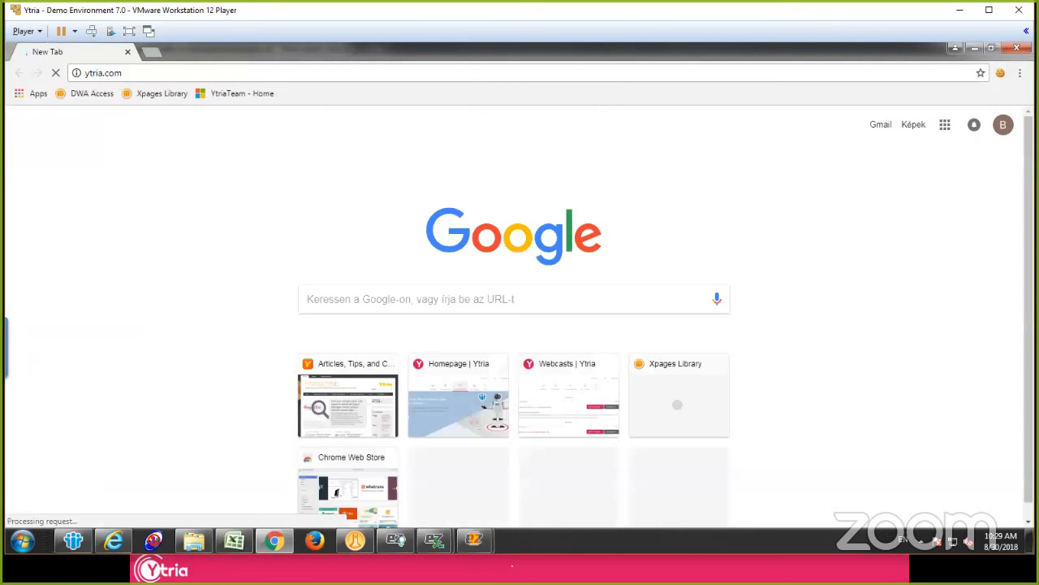
pyautogui.click(486, 73)
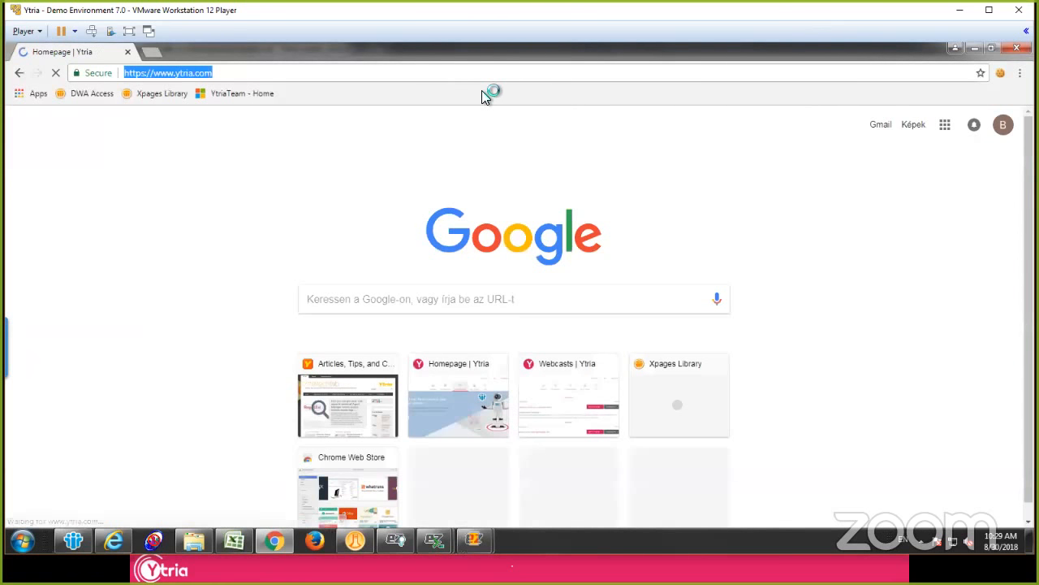
pyautogui.click(214, 74)
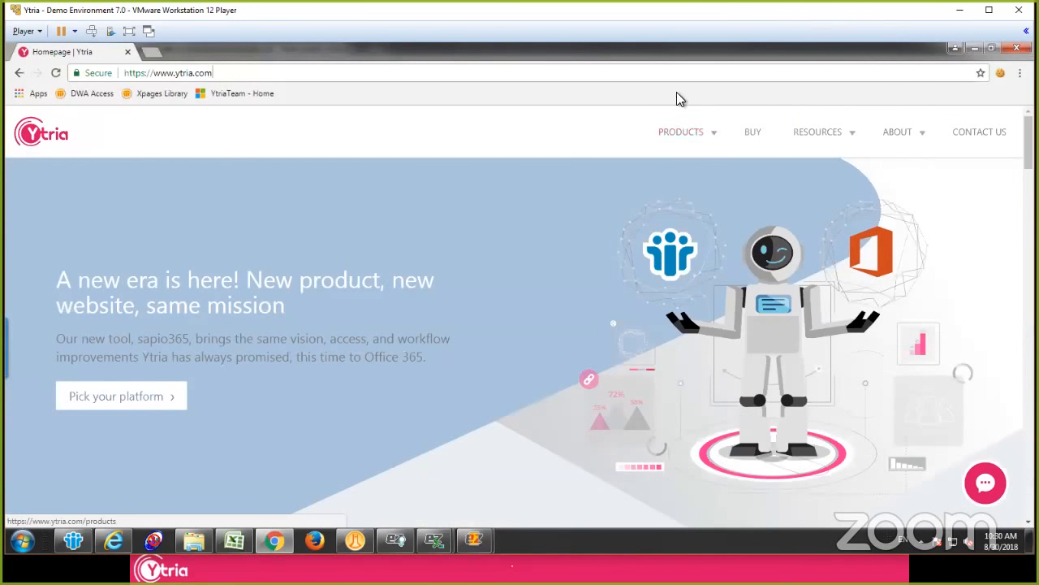
pyautogui.moveTo(691, 134)
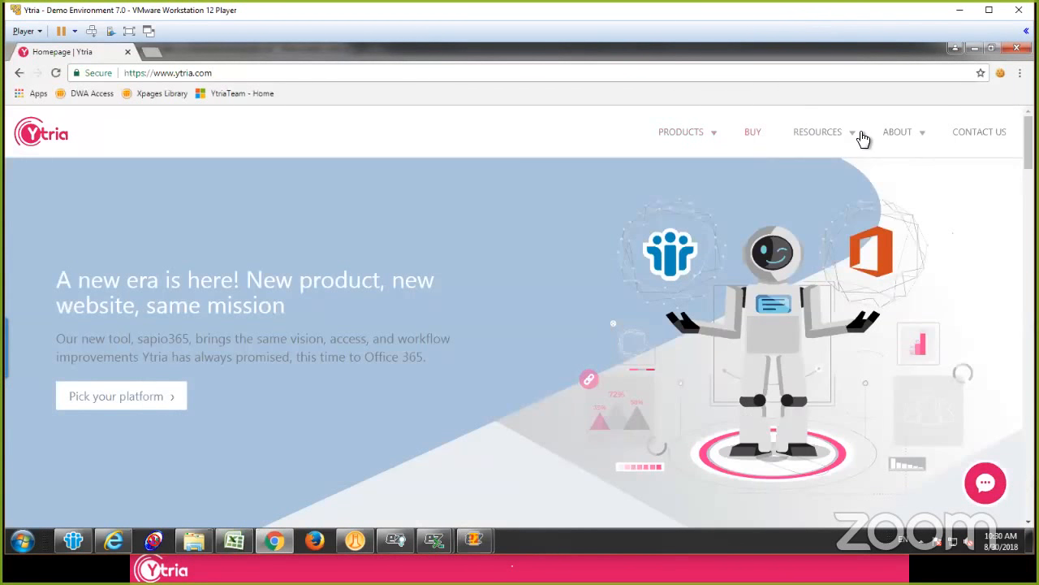
pyautogui.moveTo(829, 137)
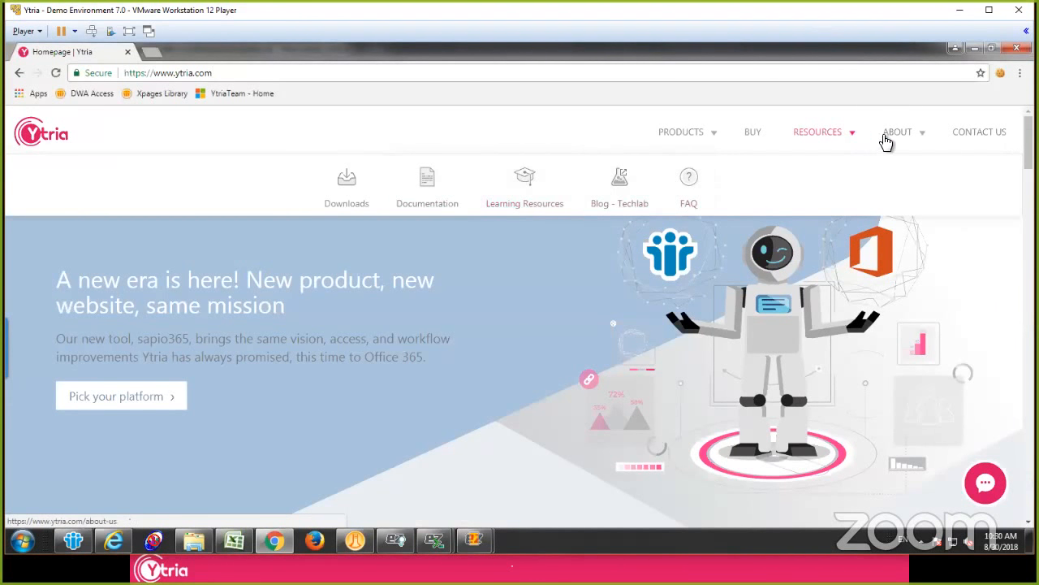
# Step: Open the Ytria Techlab blog at techlab.ytria.com in a new browser tab
pyautogui.moveTo(921, 132)
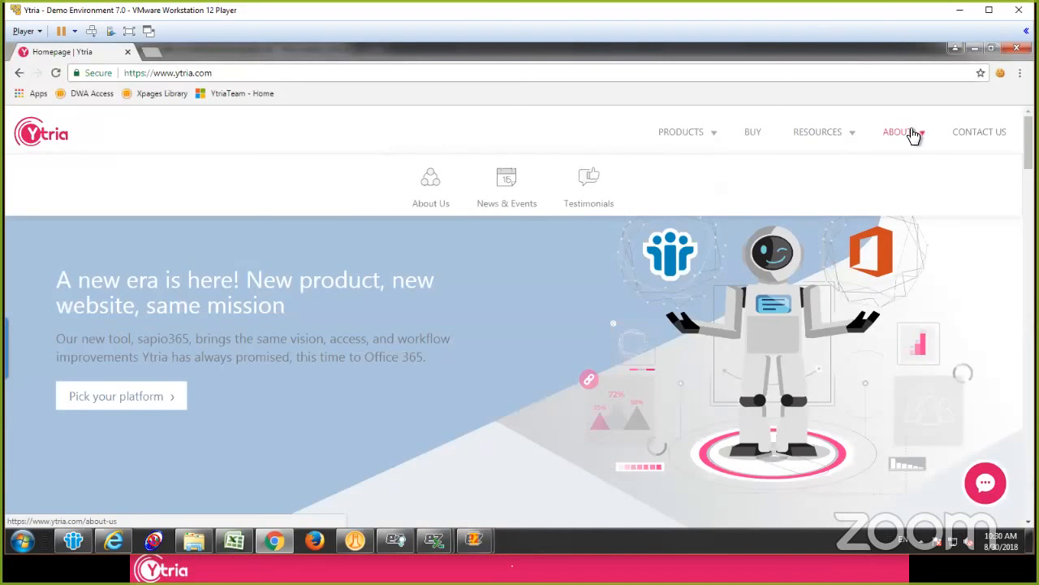
pyautogui.click(140, 45)
pyautogui.write('techlab.ytria.com')
pyautogui.press('Return')
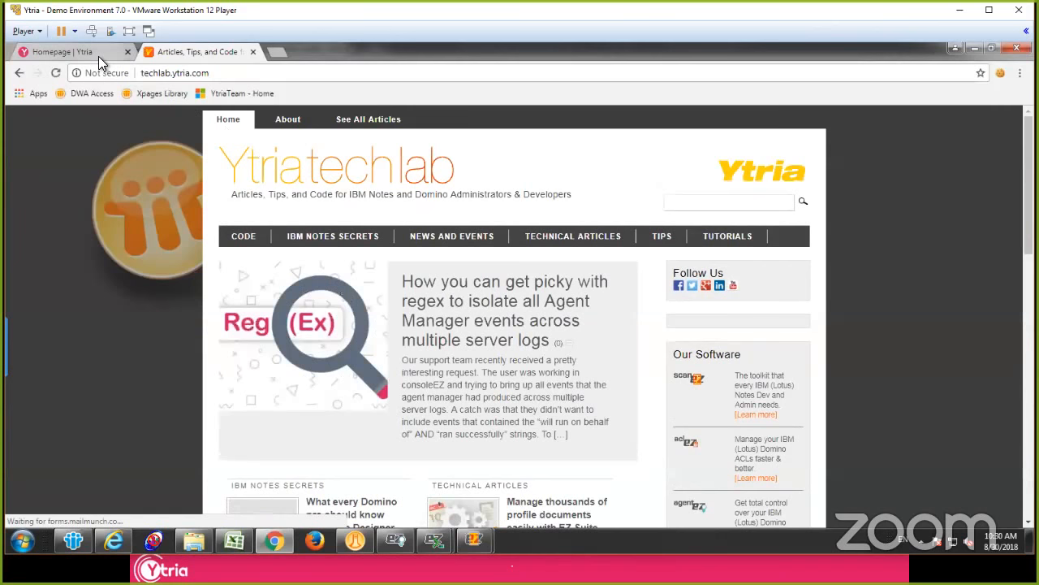
pyautogui.click(98, 52)
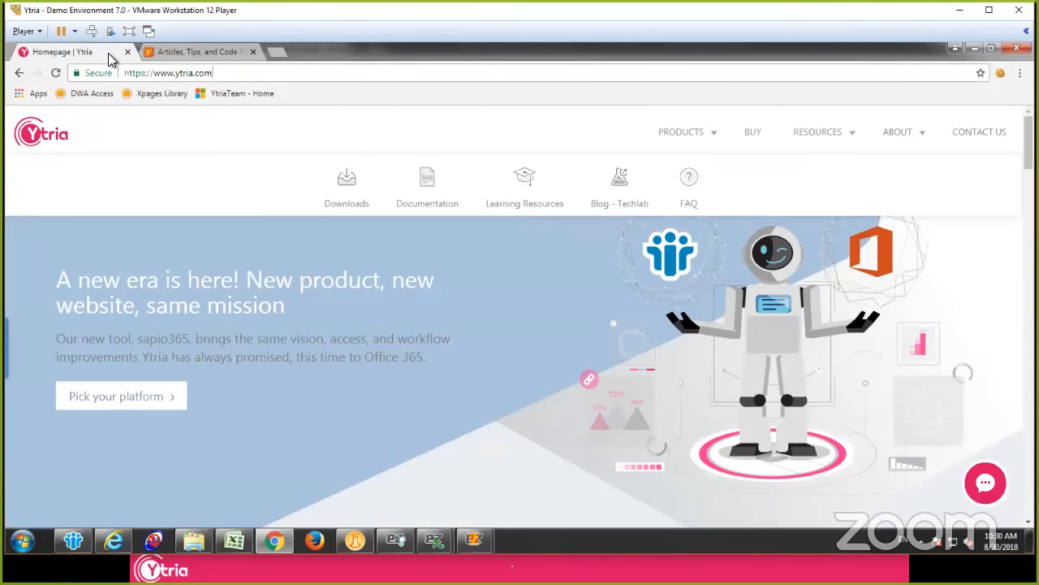
pyautogui.write('/webcasts')
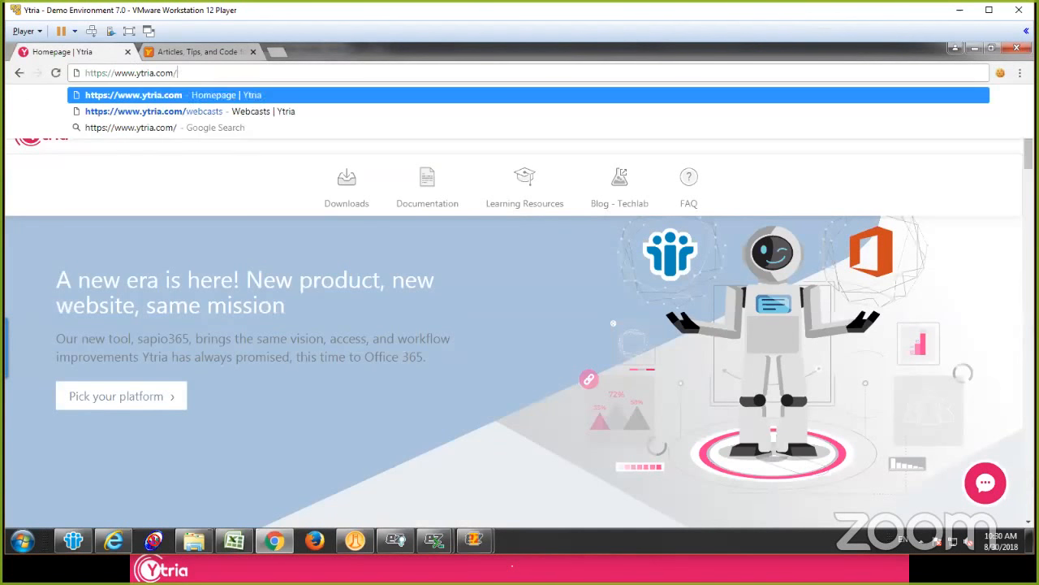
pyautogui.press('Return')
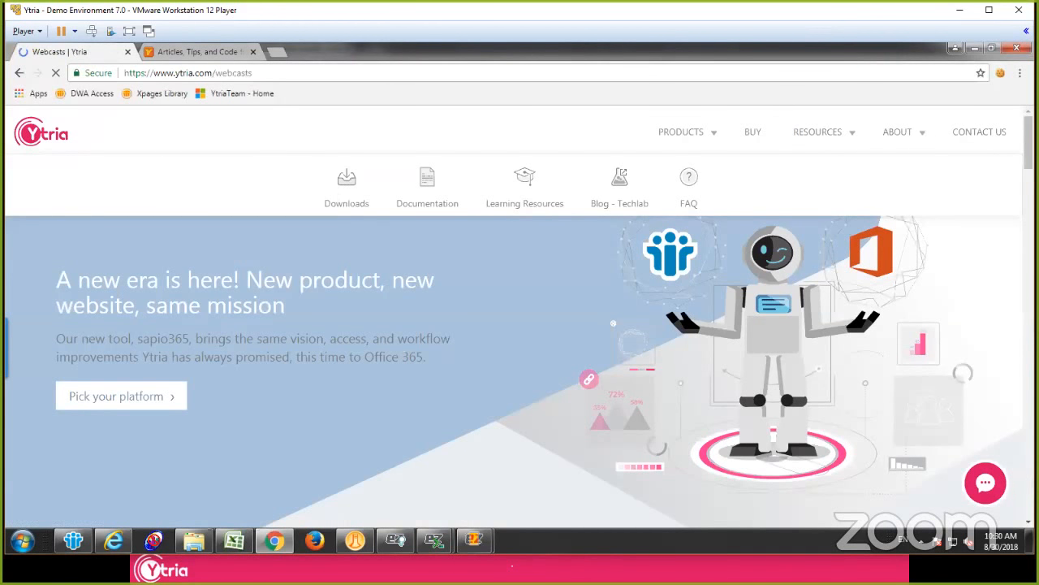
pyautogui.scroll(-10, 444, 276)
pyautogui.scroll(-15, 451, 308)
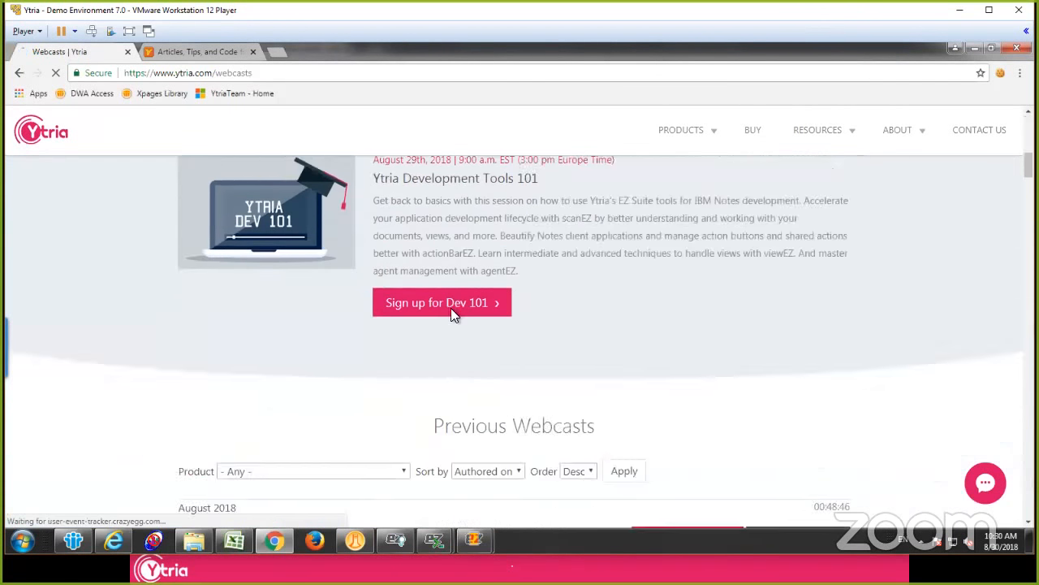
pyautogui.scroll(-10, 452, 331)
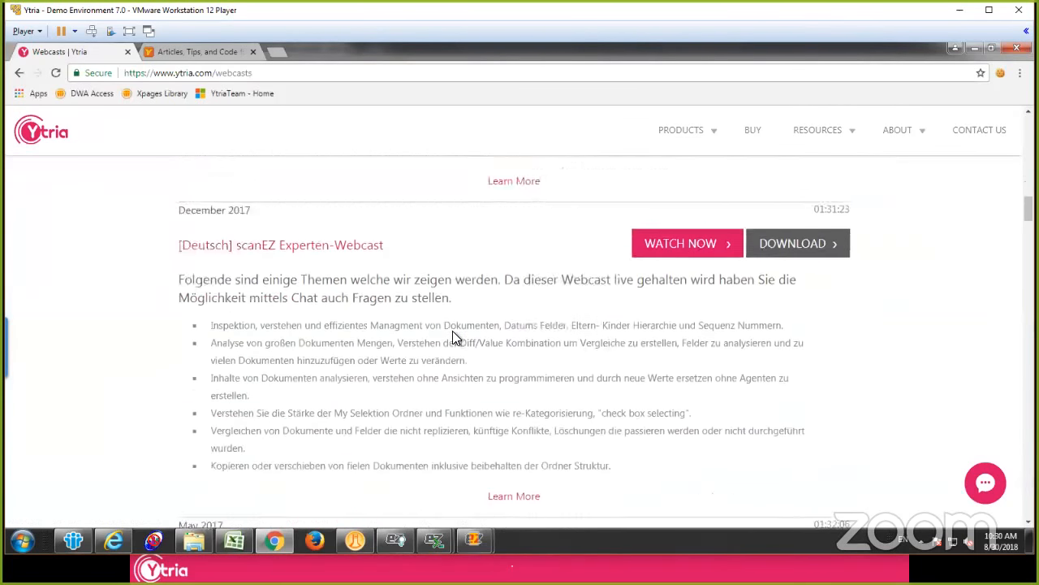
pyautogui.scroll(-10, 446, 363)
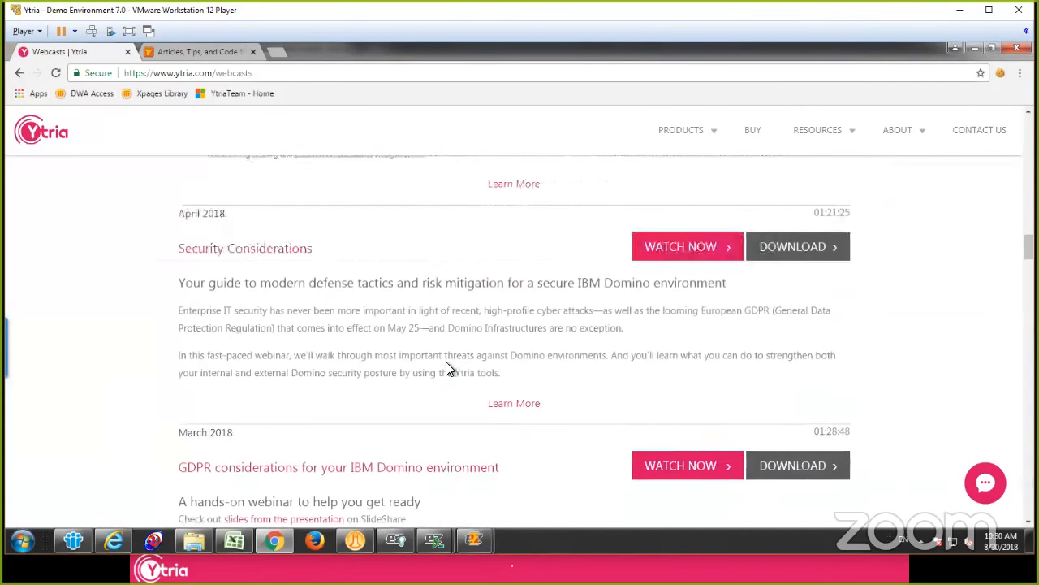
pyautogui.scroll(-8, 442, 431)
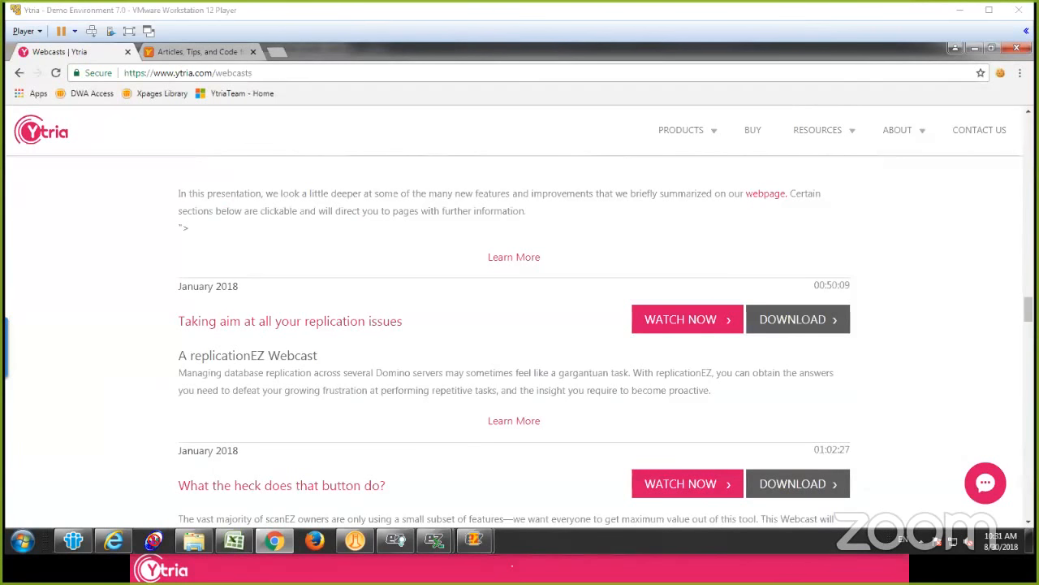
# Step: Switch to the EZADMIN 101 slideshow and advance to its closing thank-you slide
pyautogui.hotkey('alt', 'Tab')
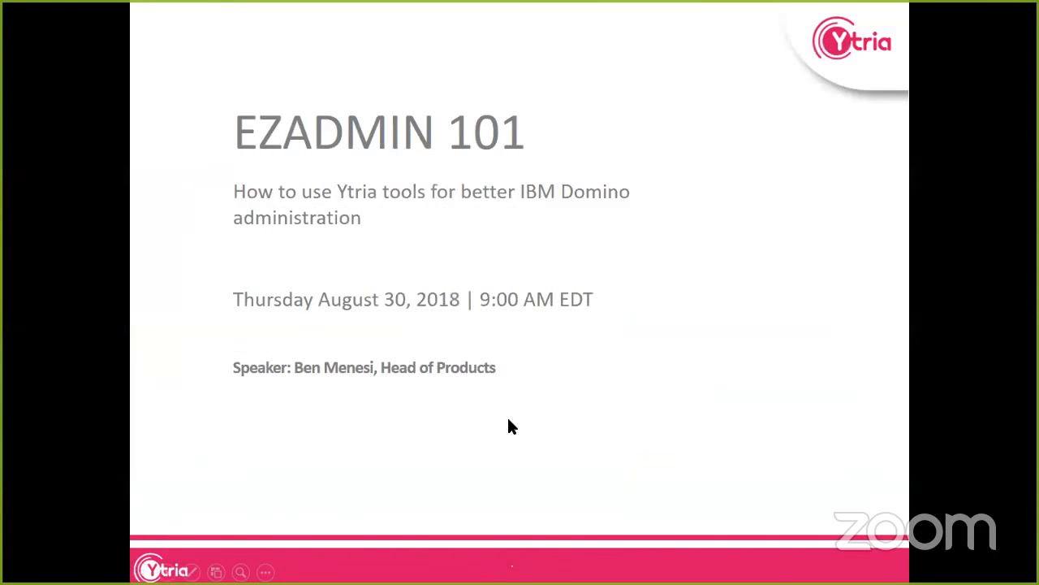
pyautogui.click(509, 420)
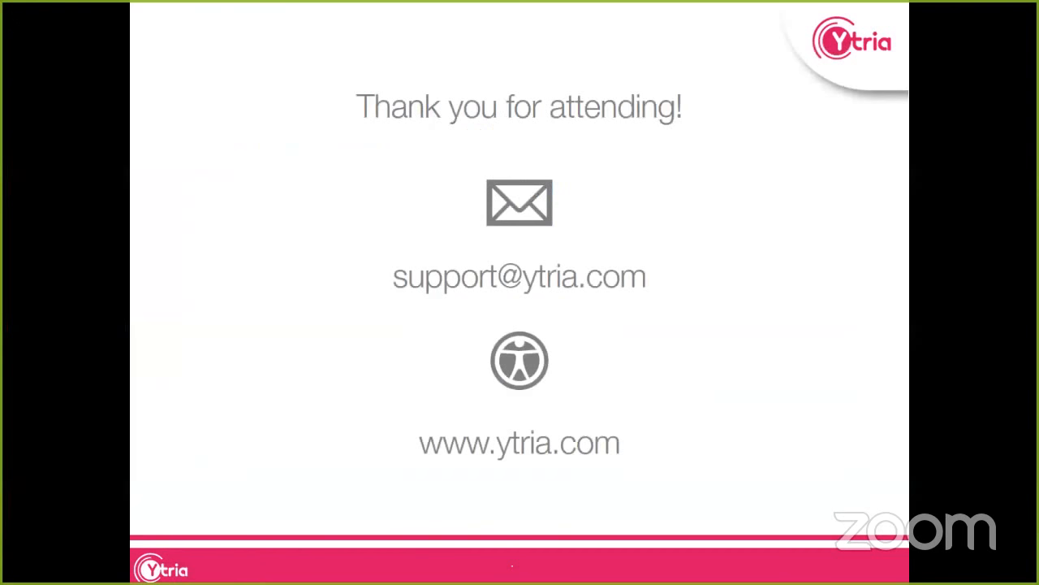